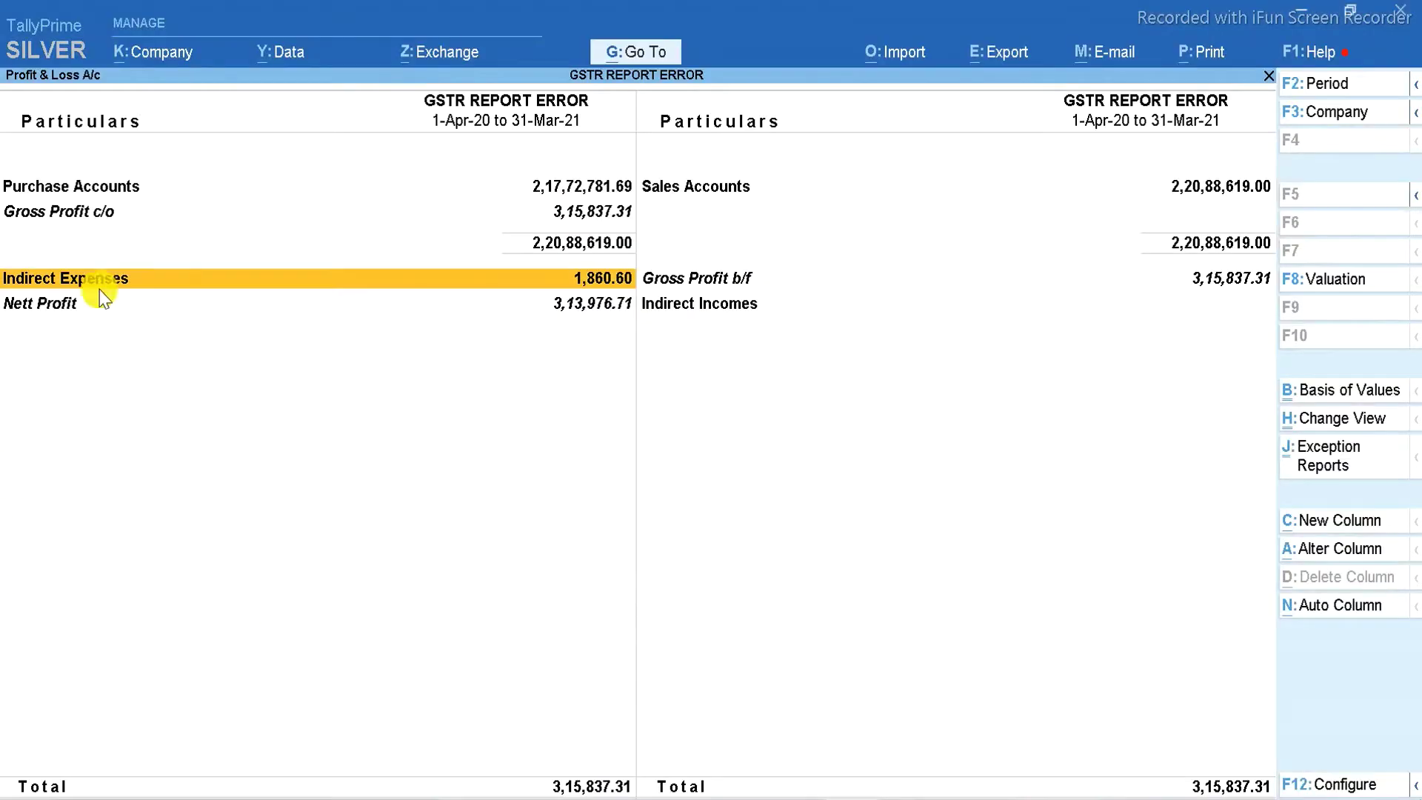
- Close the Profit & Loss report and open the Statutory Reports list among the additional reports
{"action": "key", "text": "Escape"}
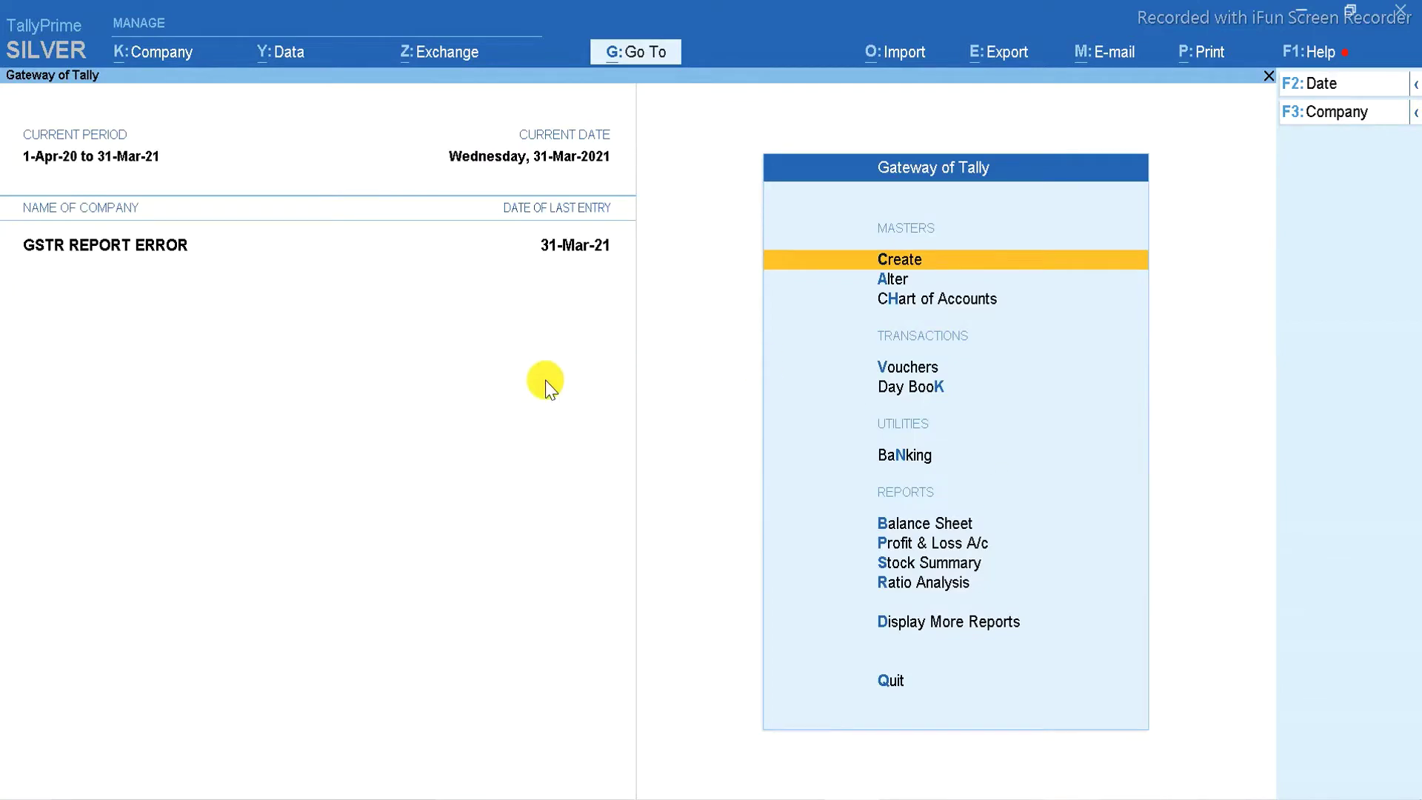
{"action": "key", "text": "d"}
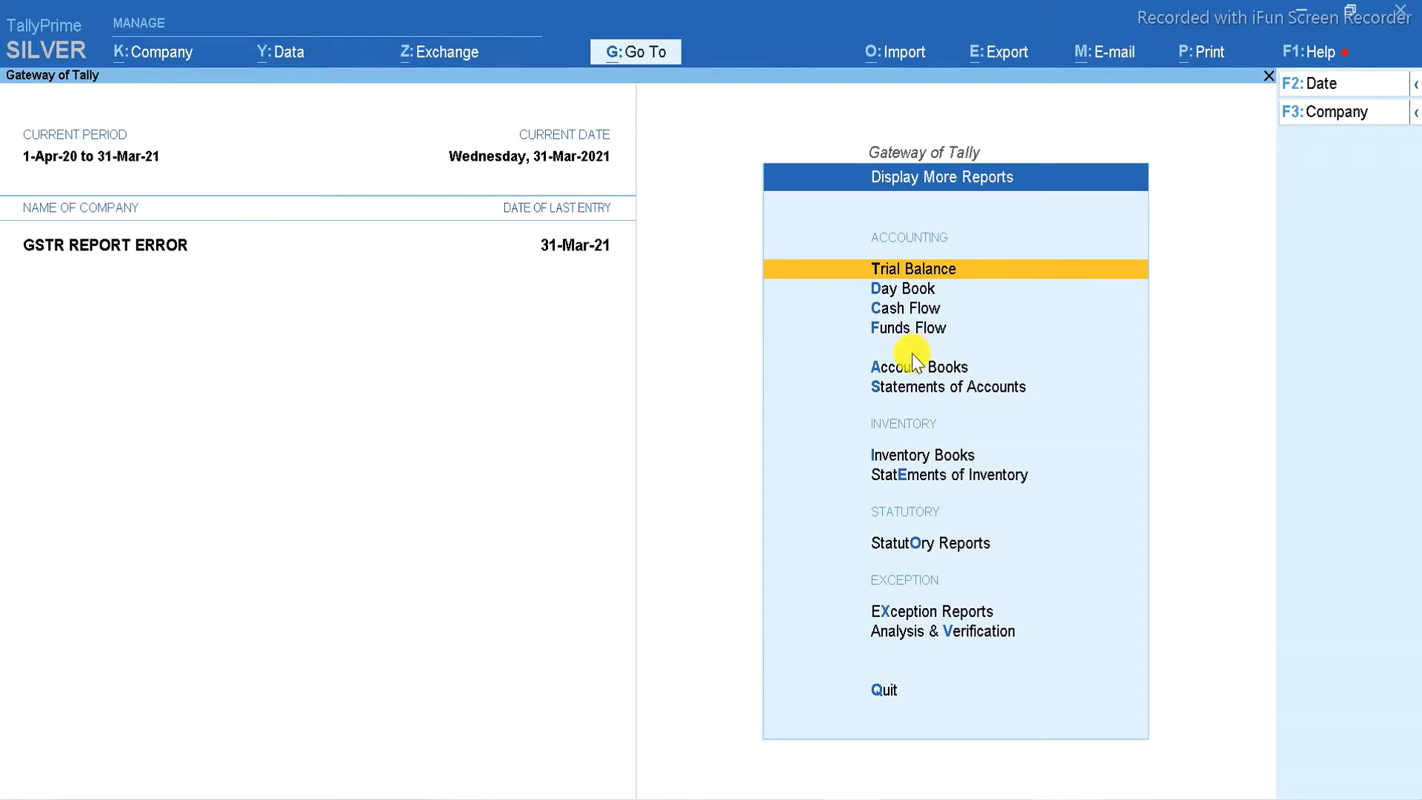
{"action": "key", "text": "Escape"}
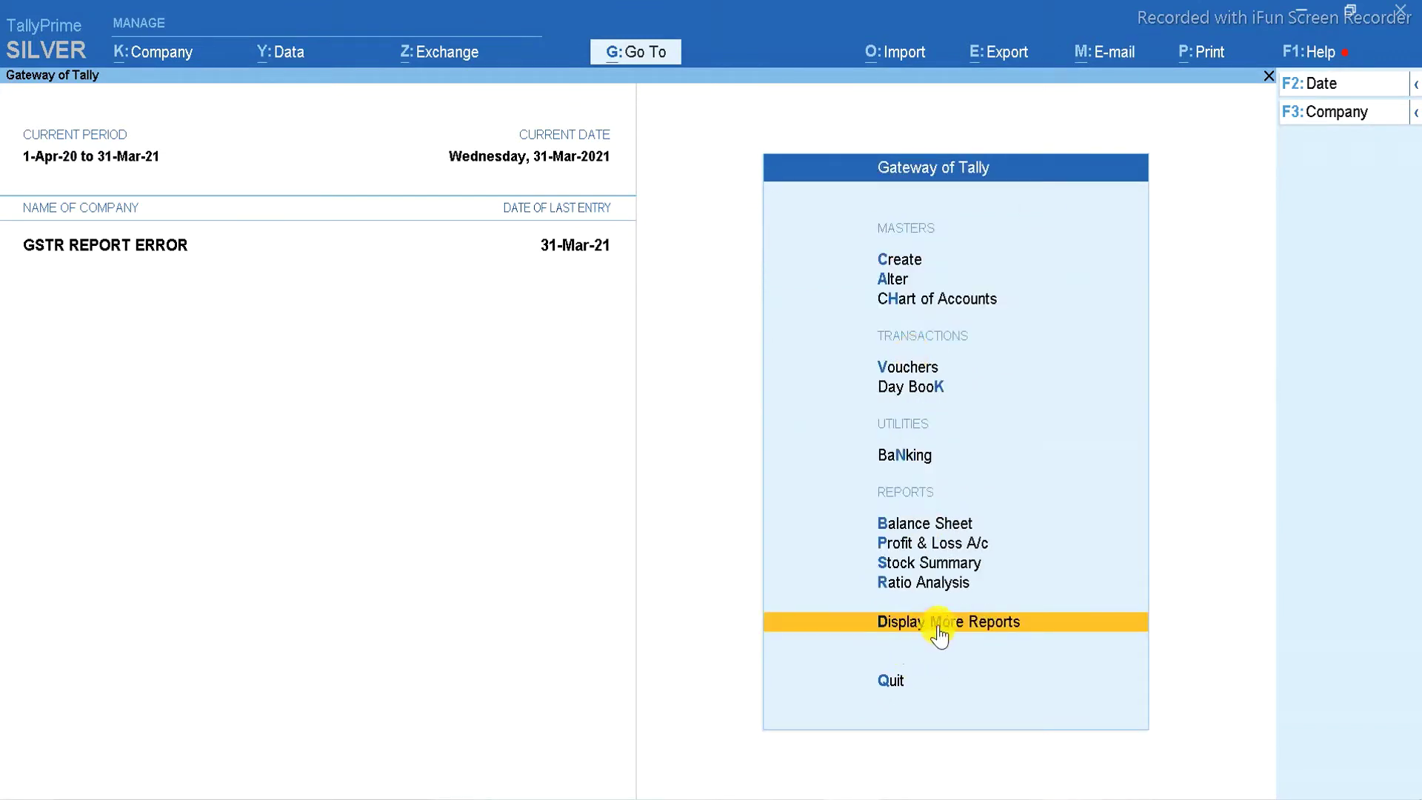
{"action": "left_click", "coordinate": [1023, 631]}
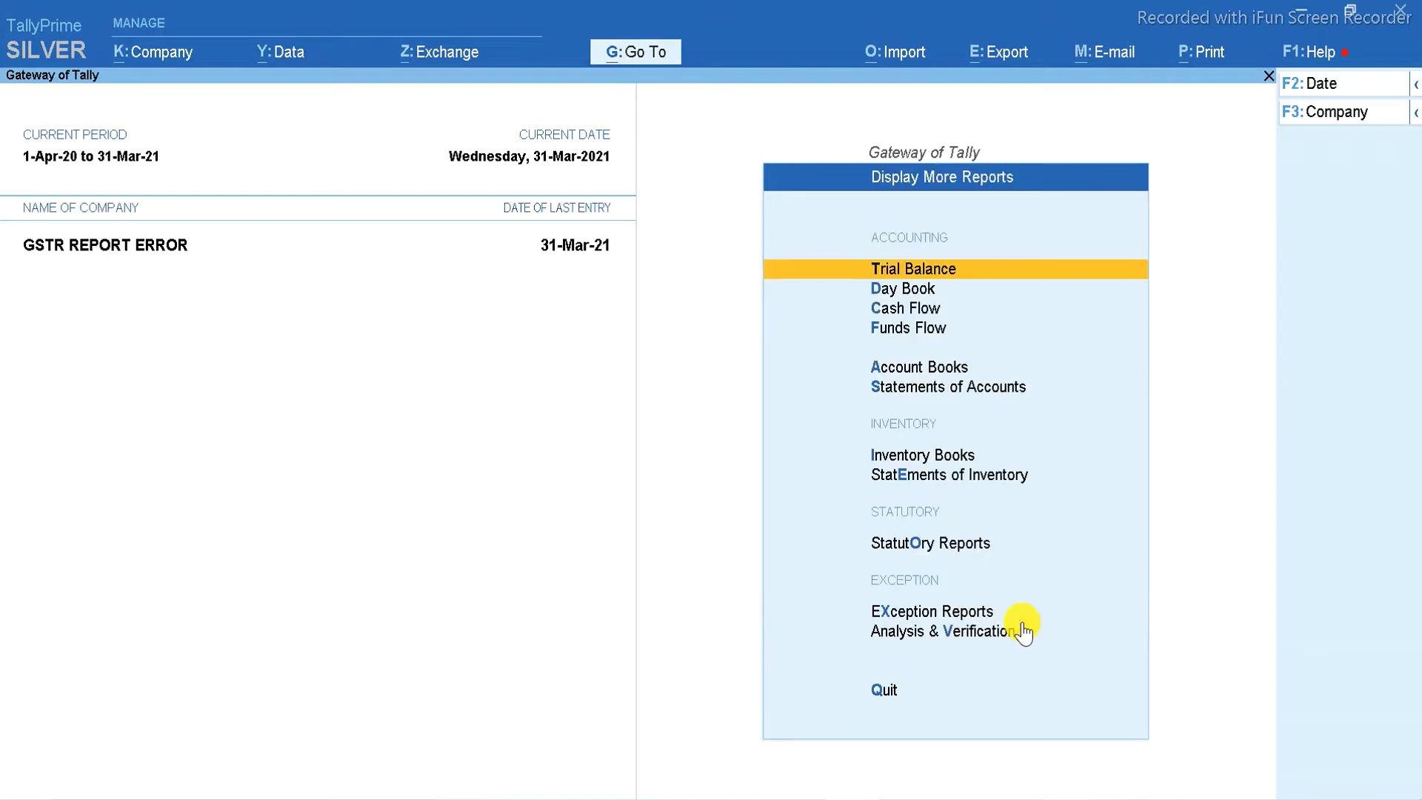
{"action": "left_click", "coordinate": [921, 548]}
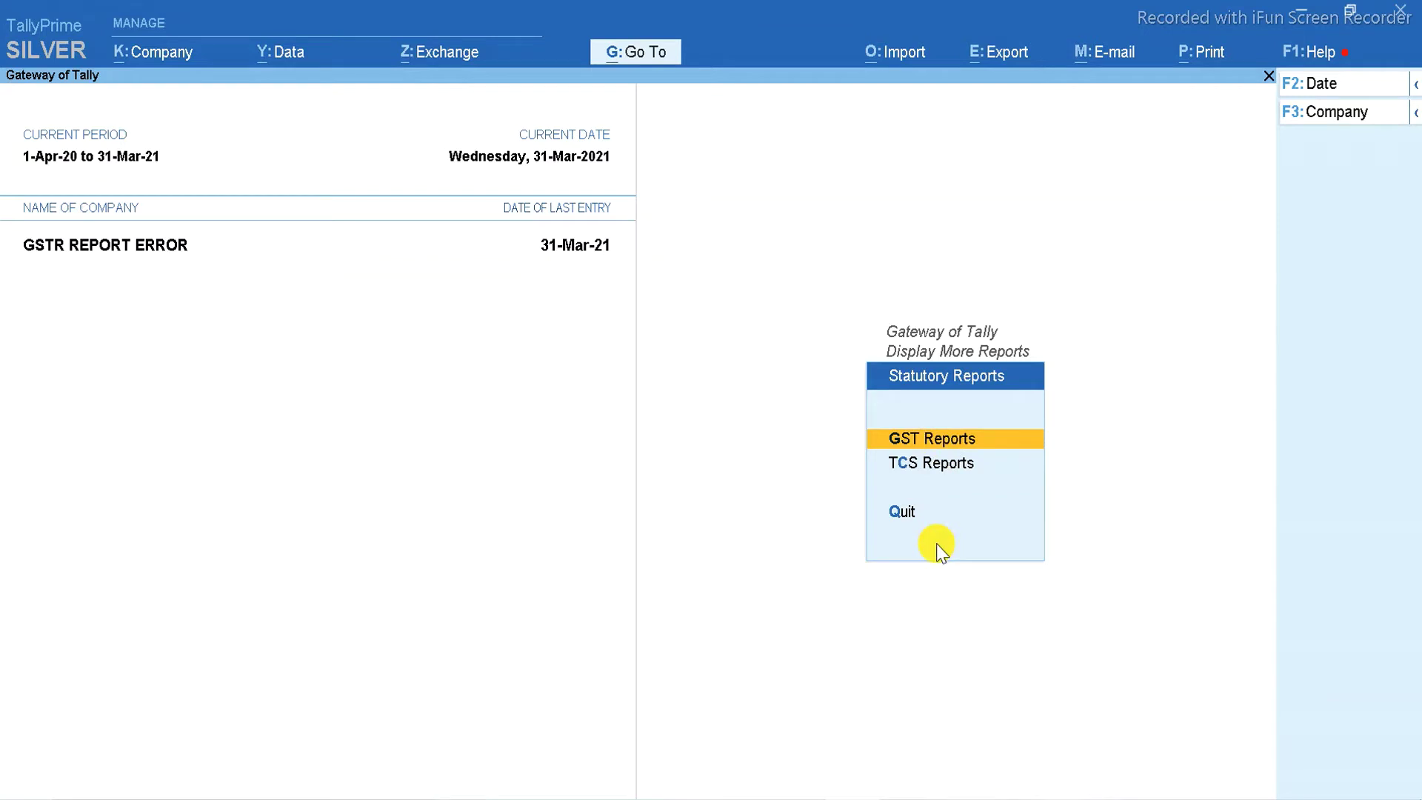
- Open the company features and accept the company's GST details under the taxation settings
{"action": "key", "text": "F11"}
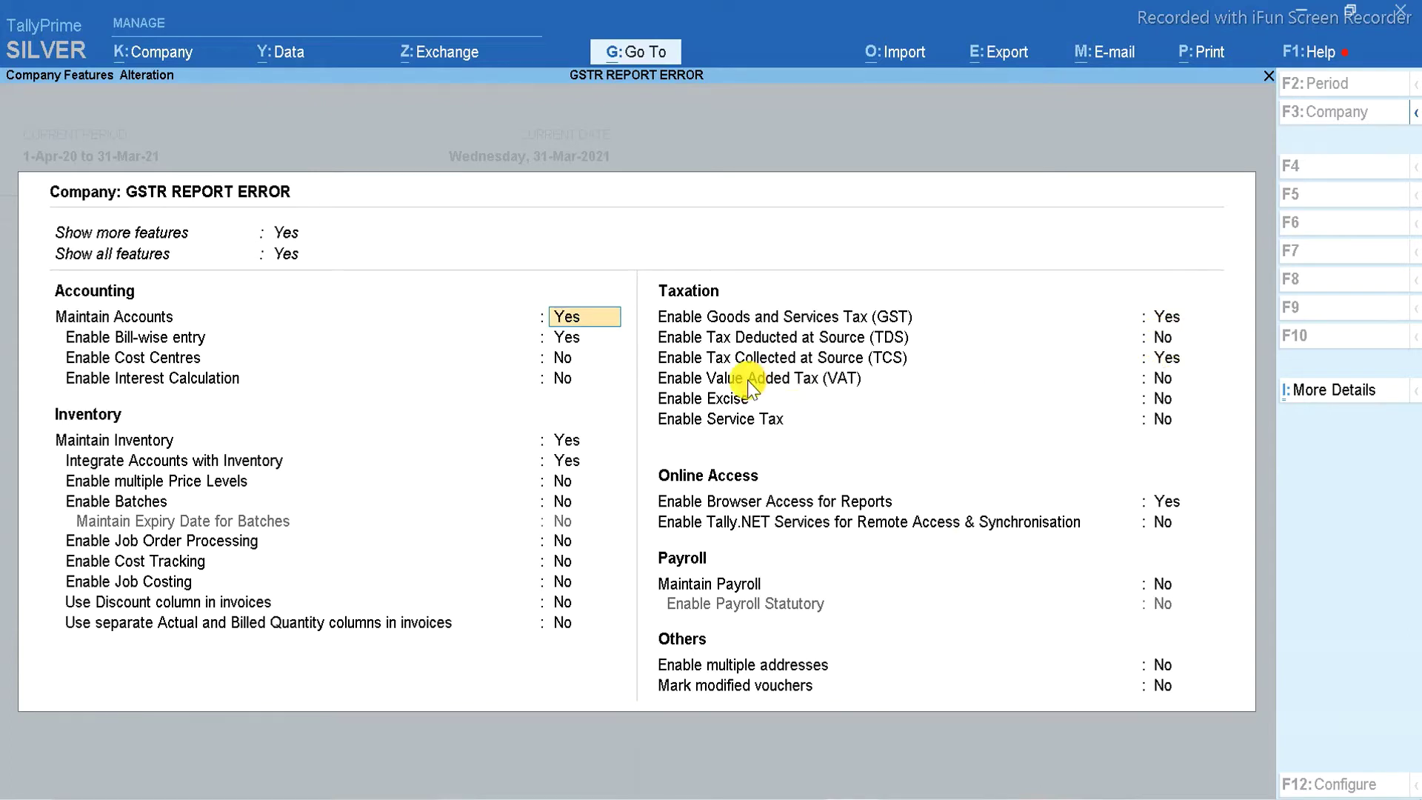
{"action": "key", "text": "Return"}
{"action": "key", "text": "Return"}
{"action": "key", "text": "Return"}
{"action": "key", "text": "Return"}
{"action": "key", "text": "Return"}
{"action": "key", "text": "Return"}
{"action": "key", "text": "Return"}
{"action": "key", "text": "Return"}
{"action": "key", "text": "Return"}
{"action": "key", "text": "Return"}
{"action": "key", "text": "Return"}
{"action": "key", "text": "Return"}
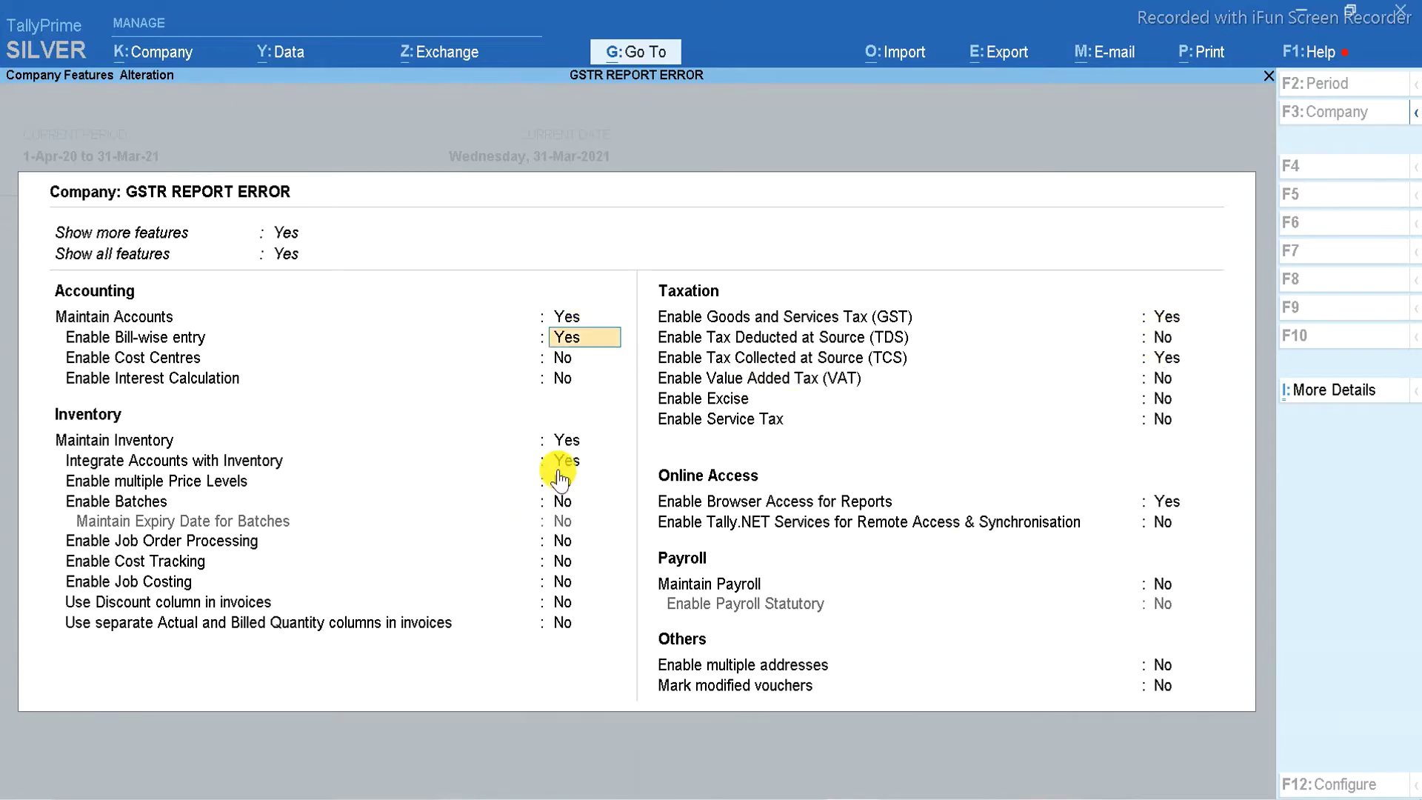
{"action": "key", "text": "Return"}
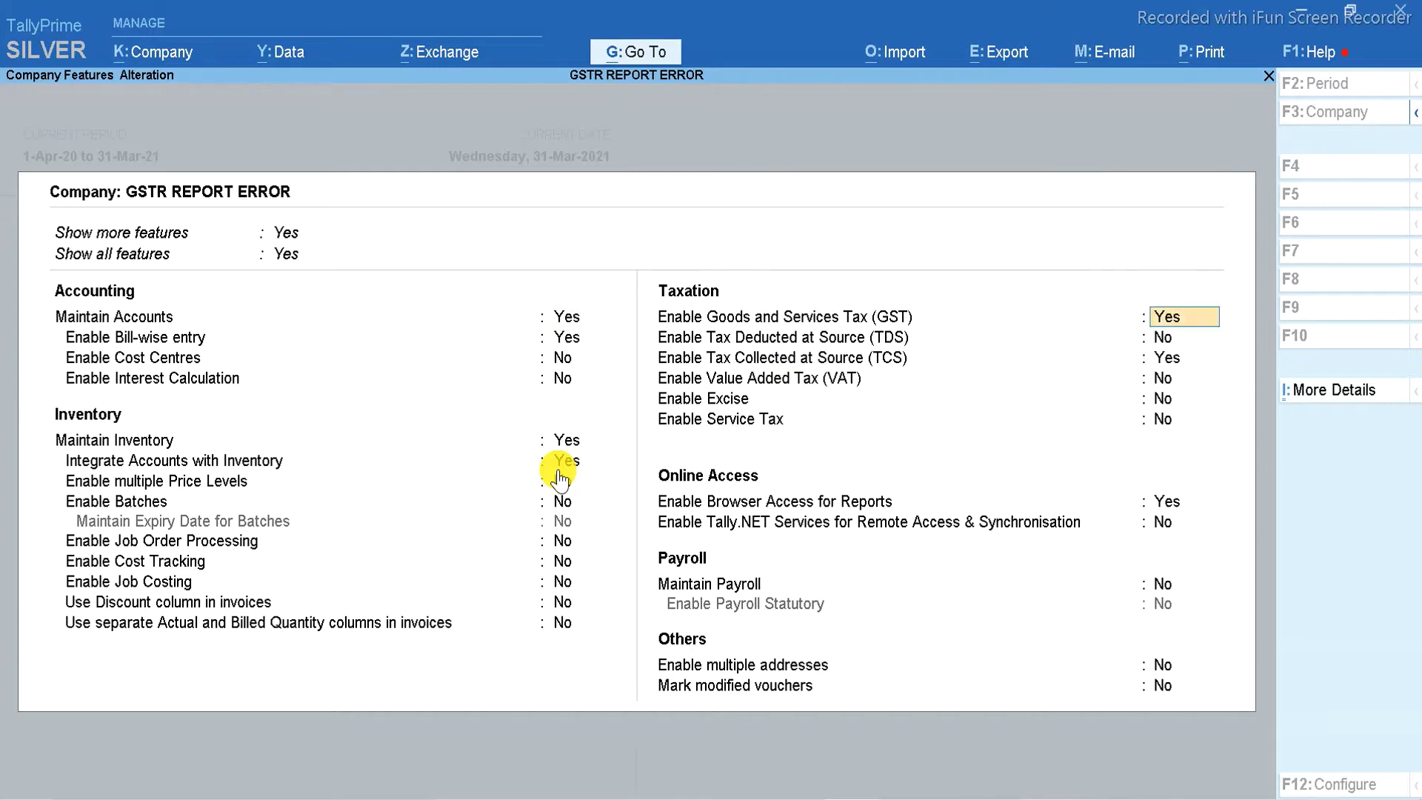
{"action": "key", "text": "Return"}
{"action": "key", "text": "ctrl"}
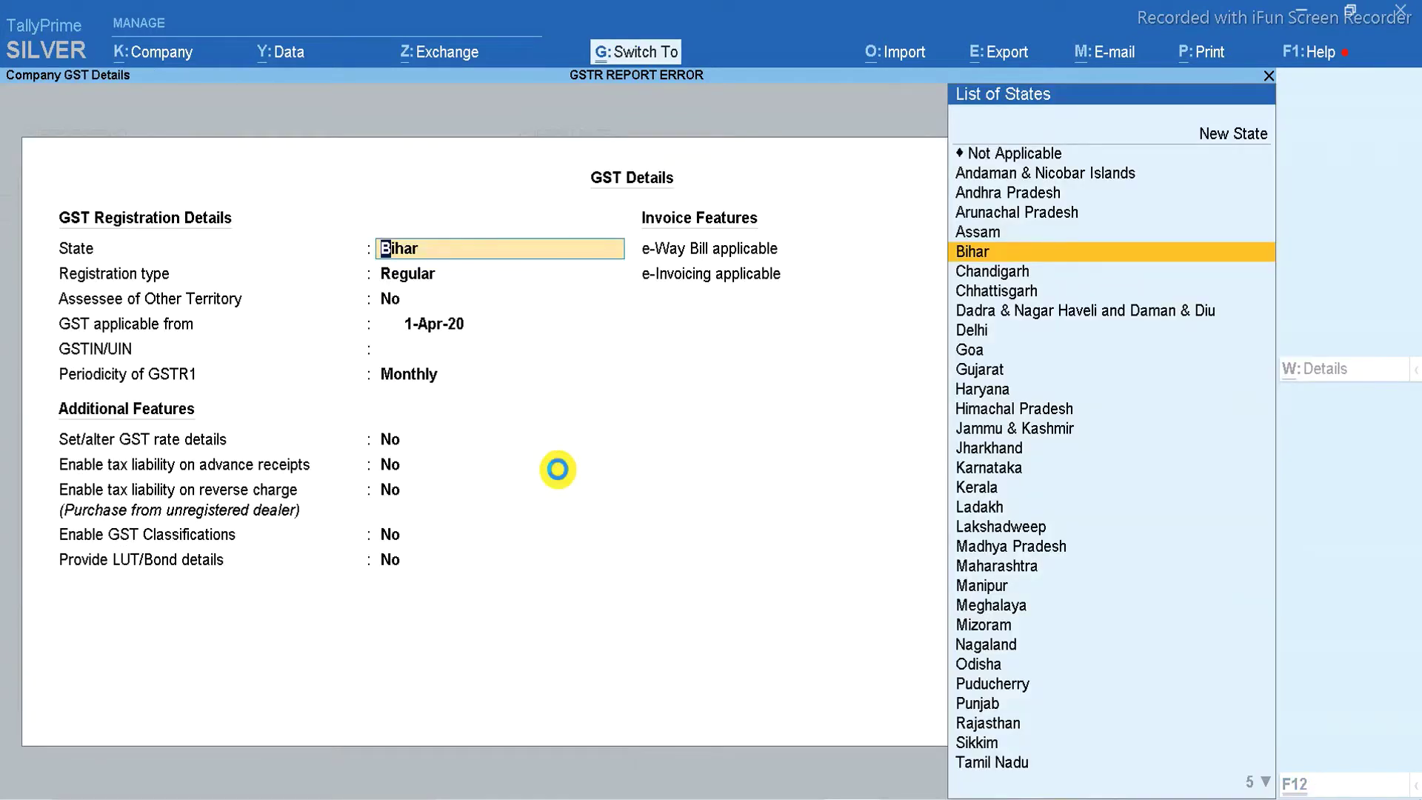
{"action": "key", "text": "ctrl+a"}
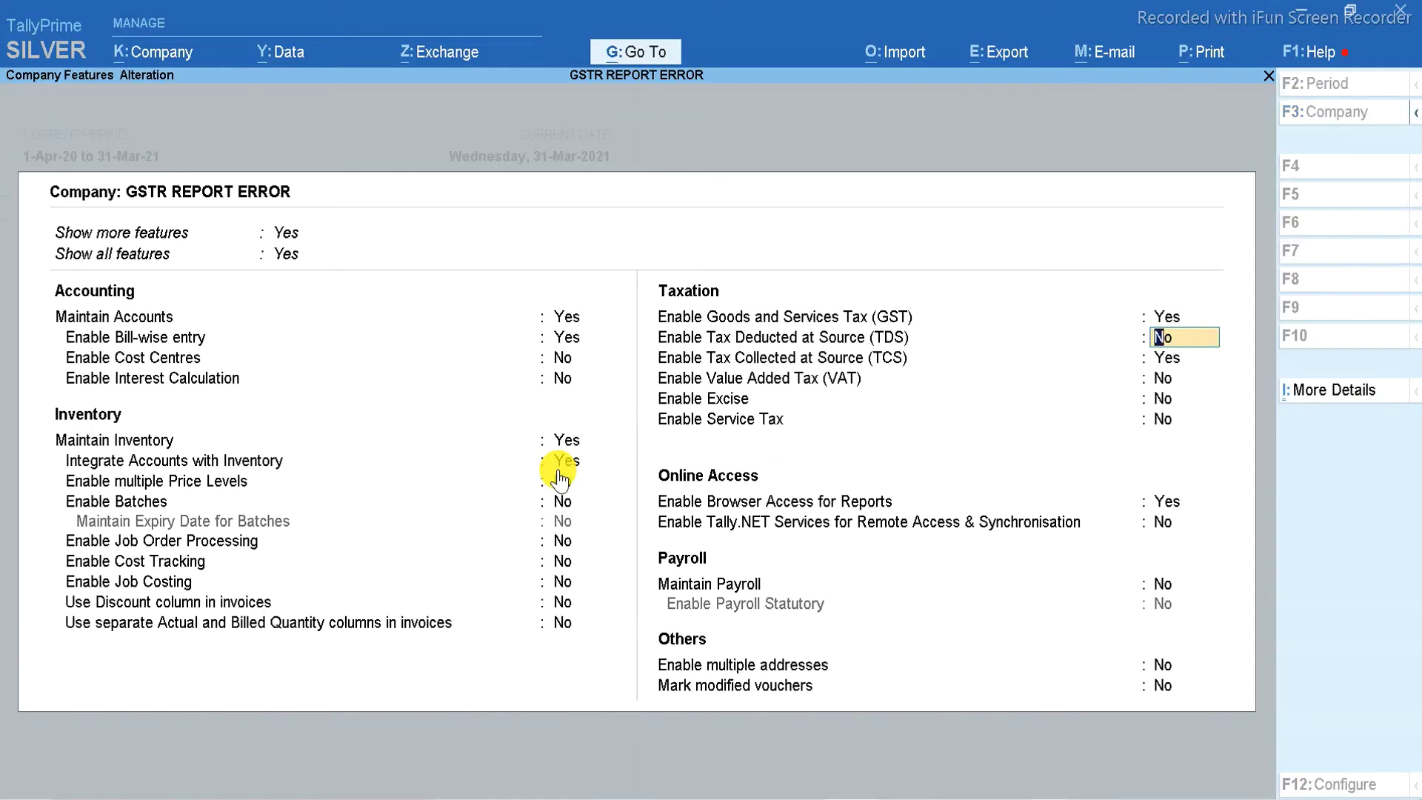
- Enable Tax Deducted at Source (TDS), accept the company's TDS deductor details and save the company features
{"action": "type", "text": "y"}
{"action": "key", "text": "Return"}
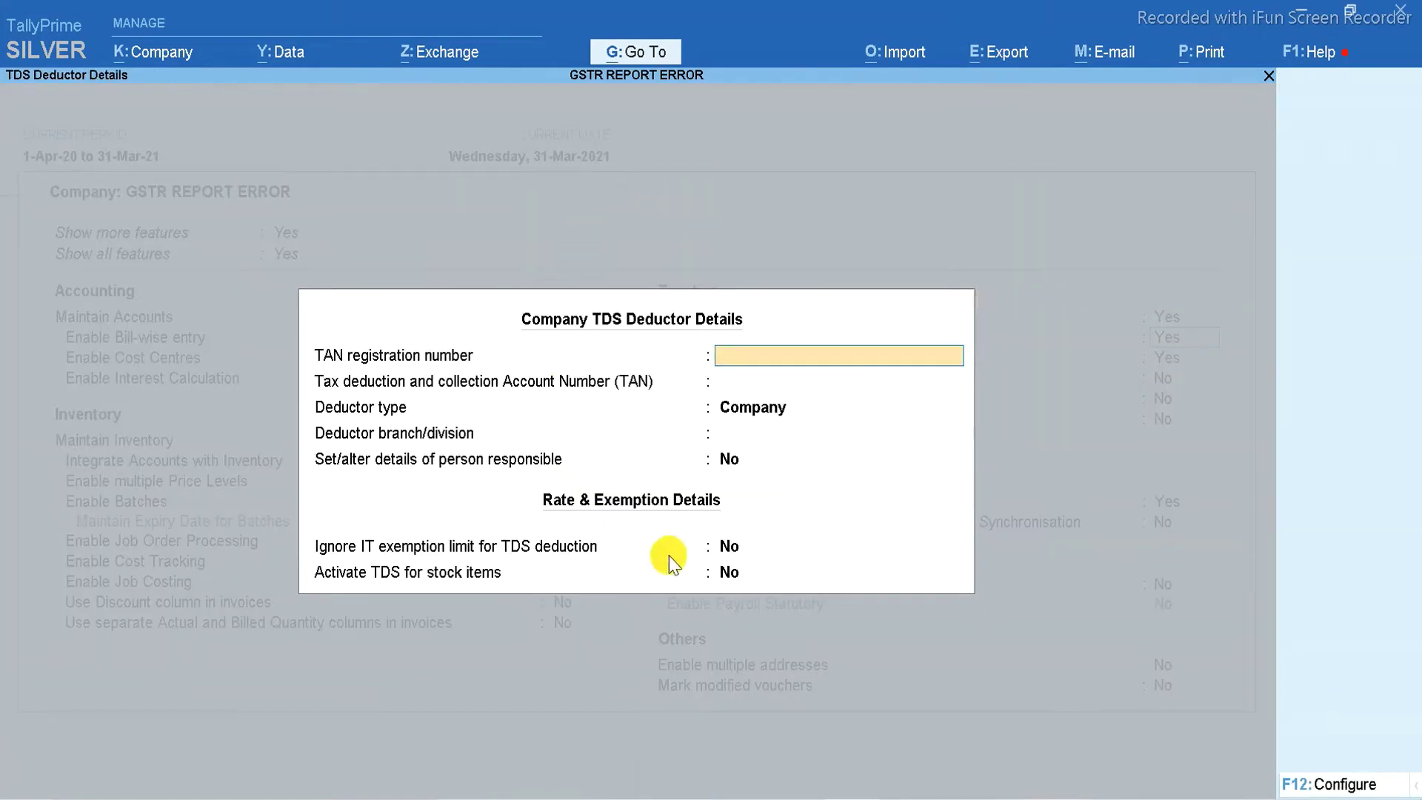
{"action": "key", "text": "ctrl+a"}
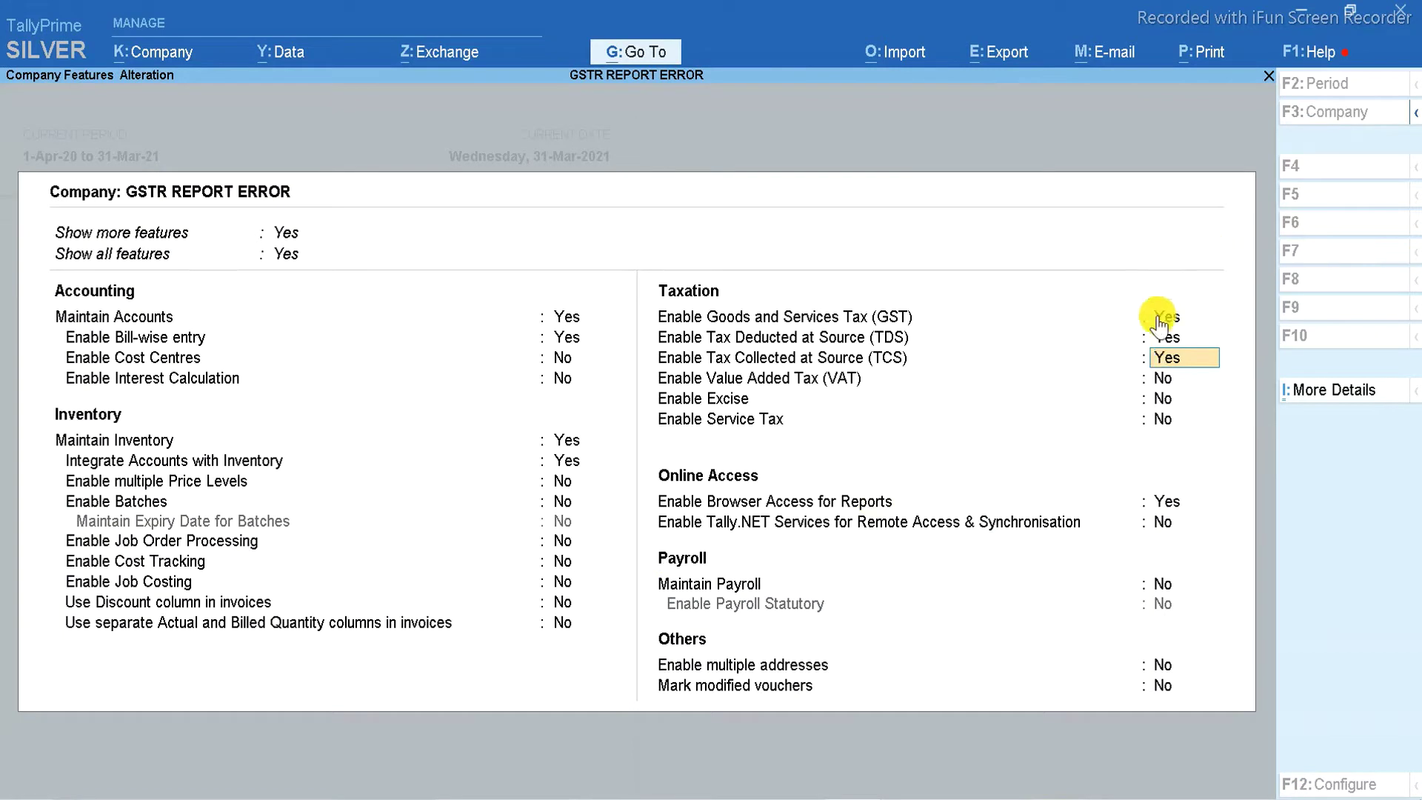
{"action": "left_click", "coordinate": [1138, 381], "text": "ctrl"}
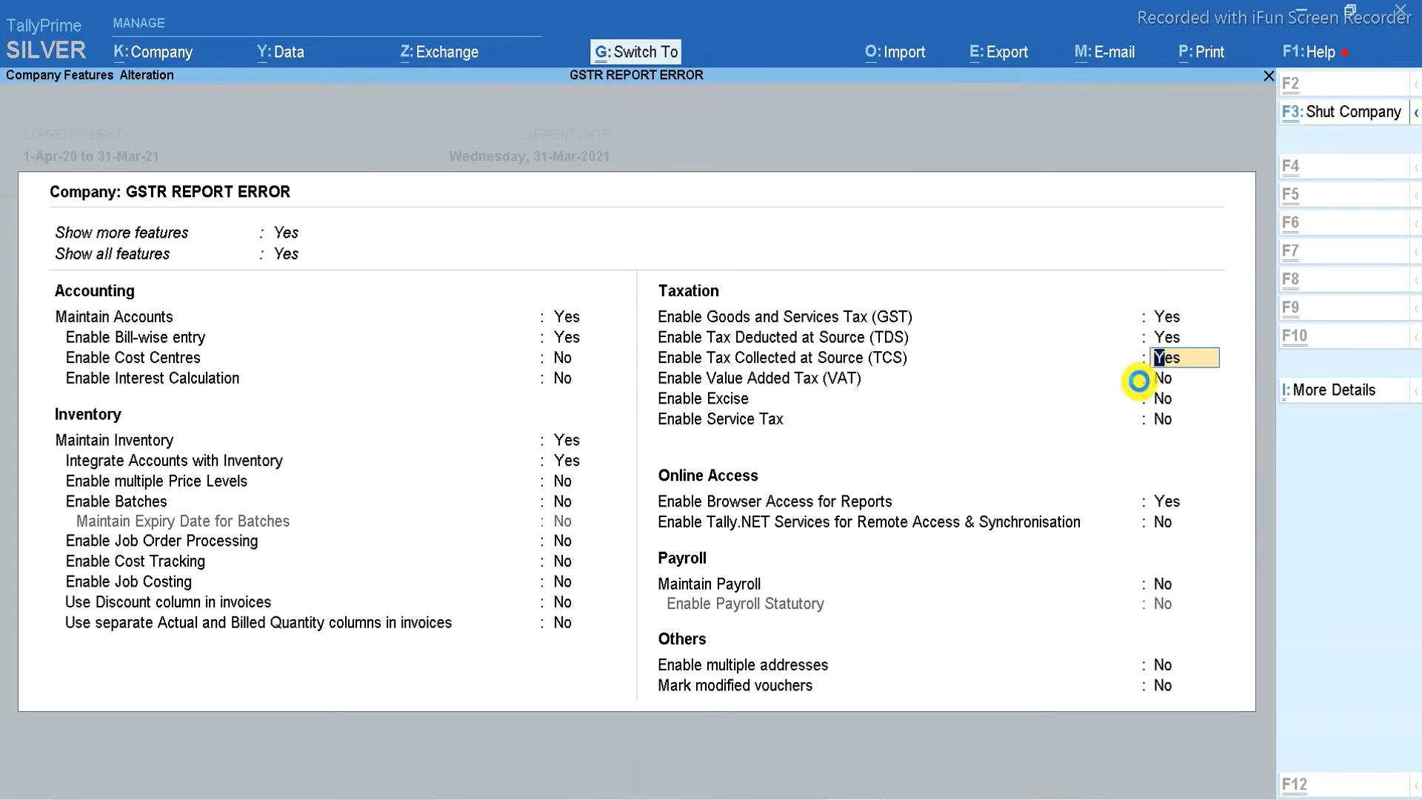
{"action": "key", "text": "ctrl+a"}
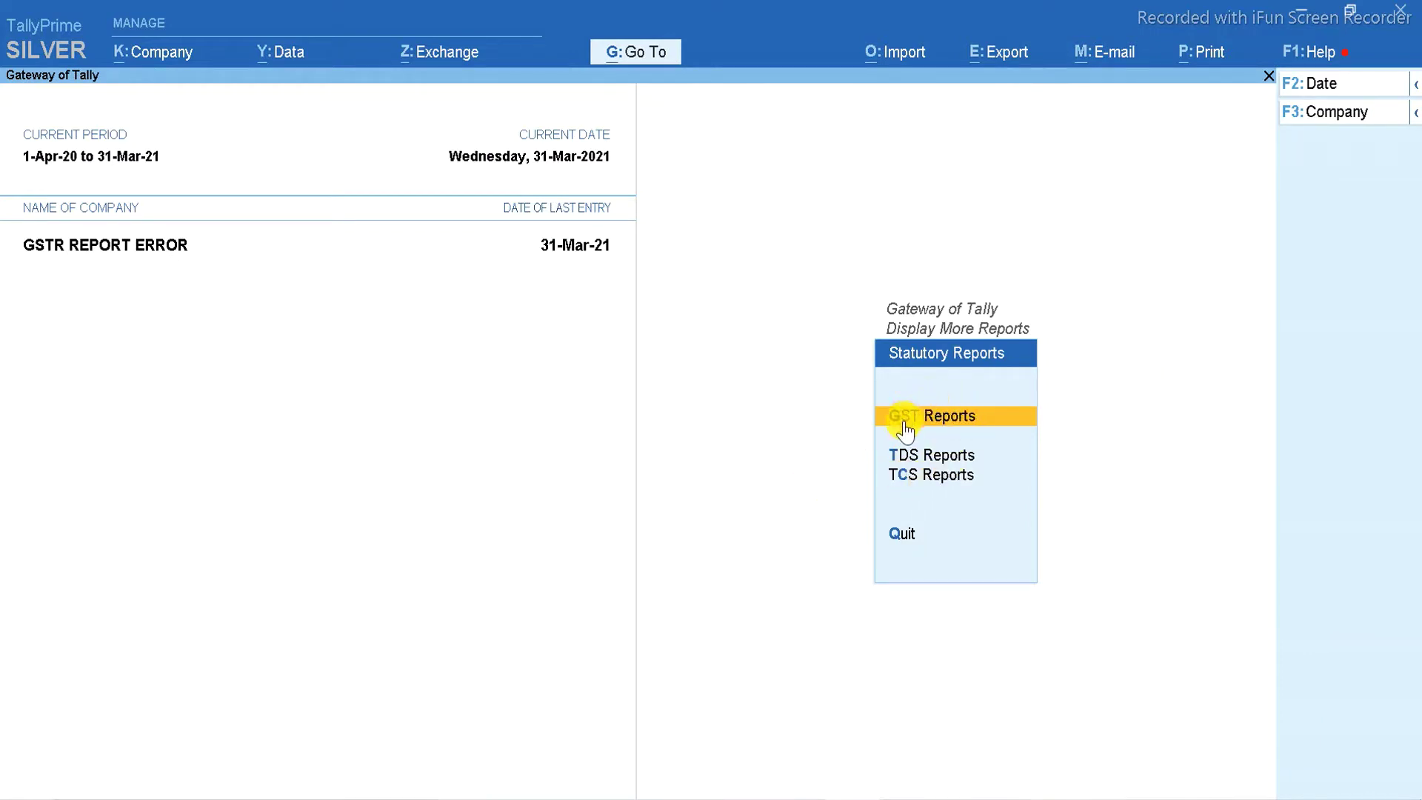
- Review the company's taxation features for GST, TDS and TCS, and accept the settings
{"action": "key", "text": "F11"}
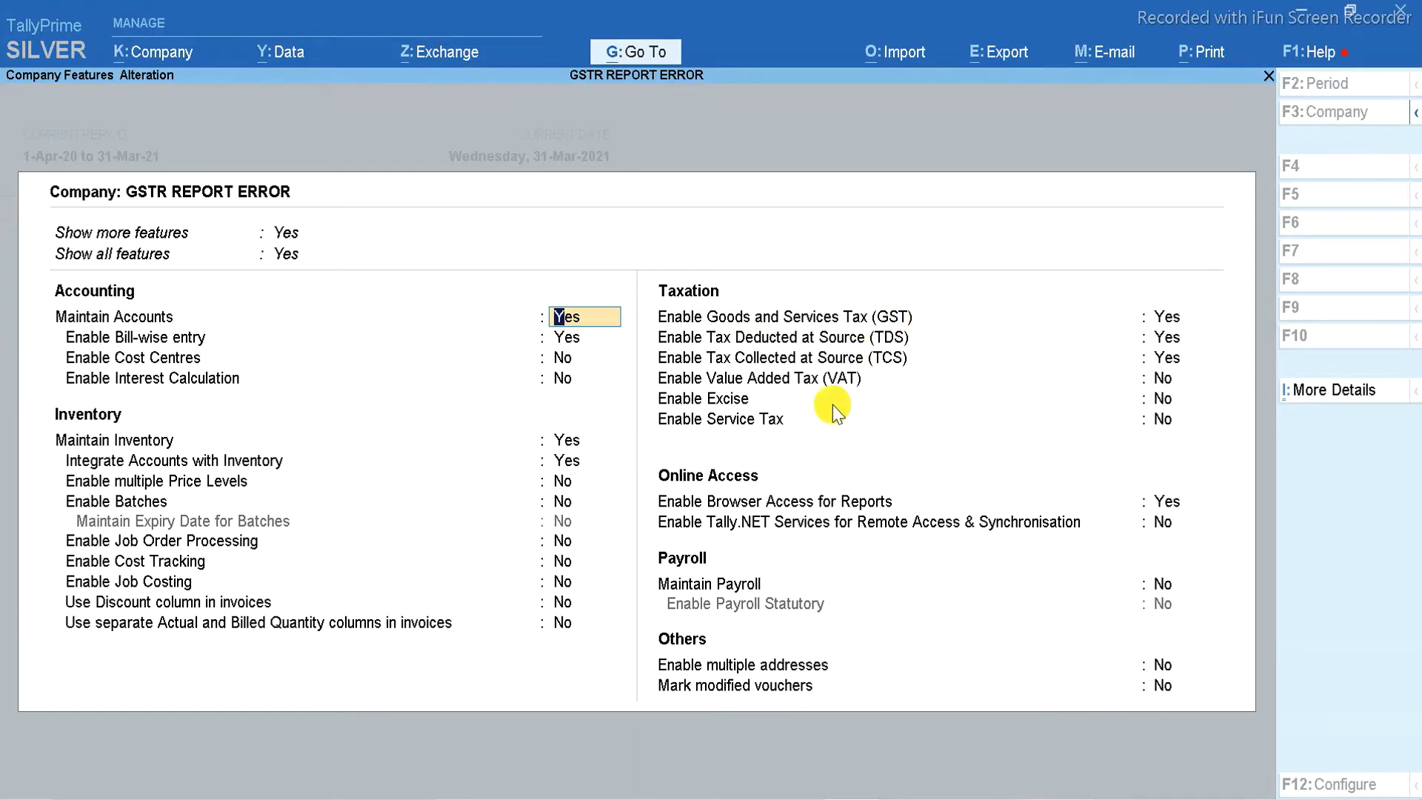
{"action": "key", "text": "ctrl"}
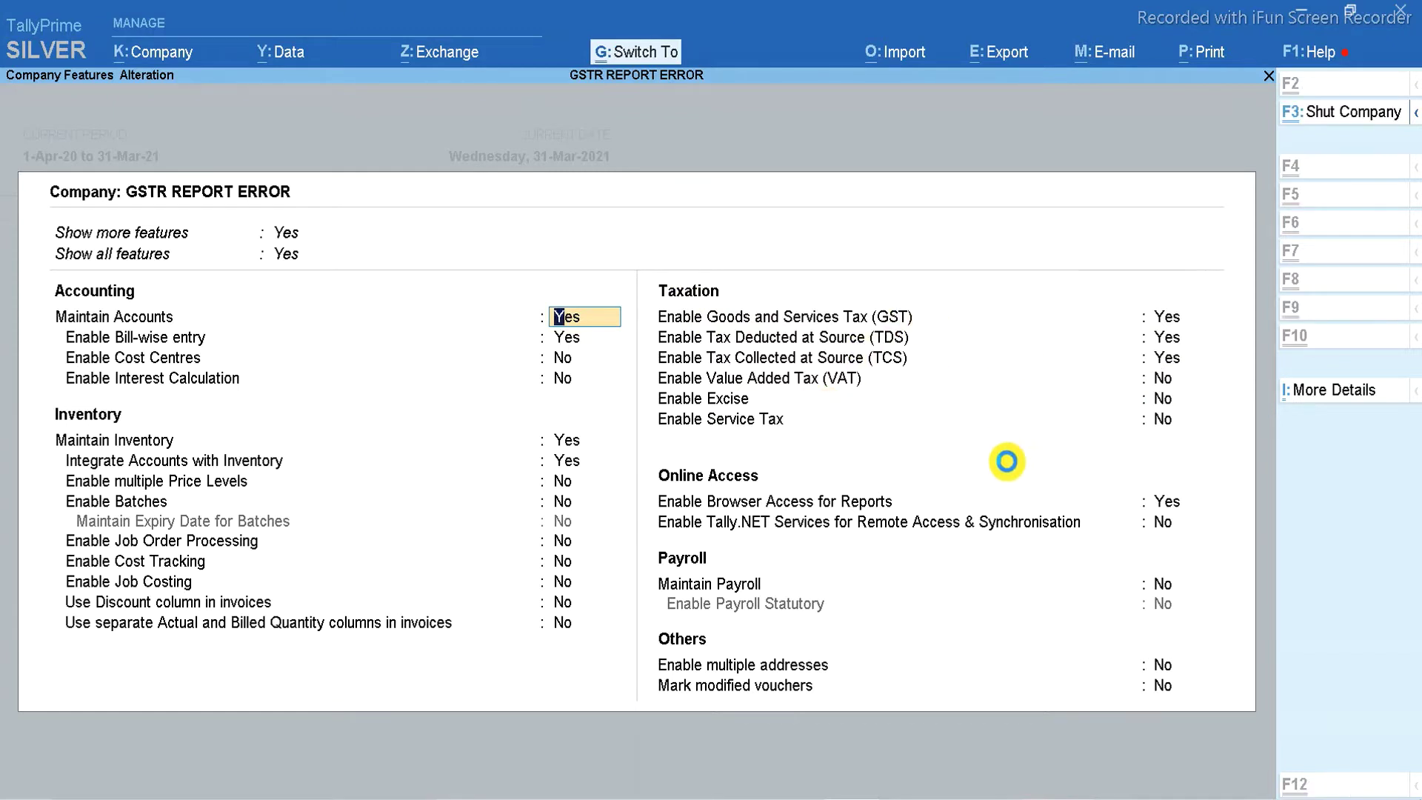
{"action": "key", "text": "ctrl+a"}
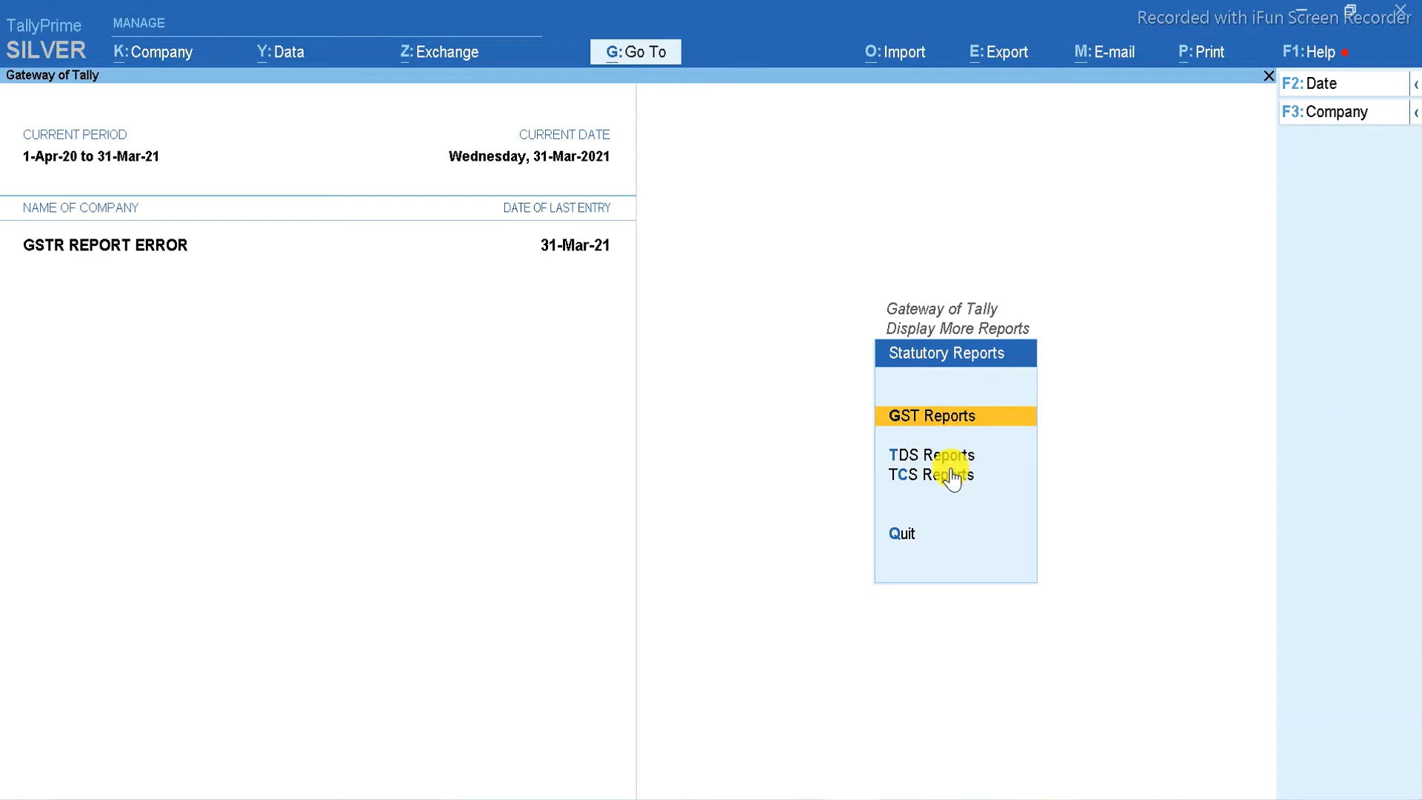
- Open the GSTR-1 report, examine the uncertain transactions needing correction, and return to the Gateway of Tally
{"action": "left_click", "coordinate": [904, 419]}
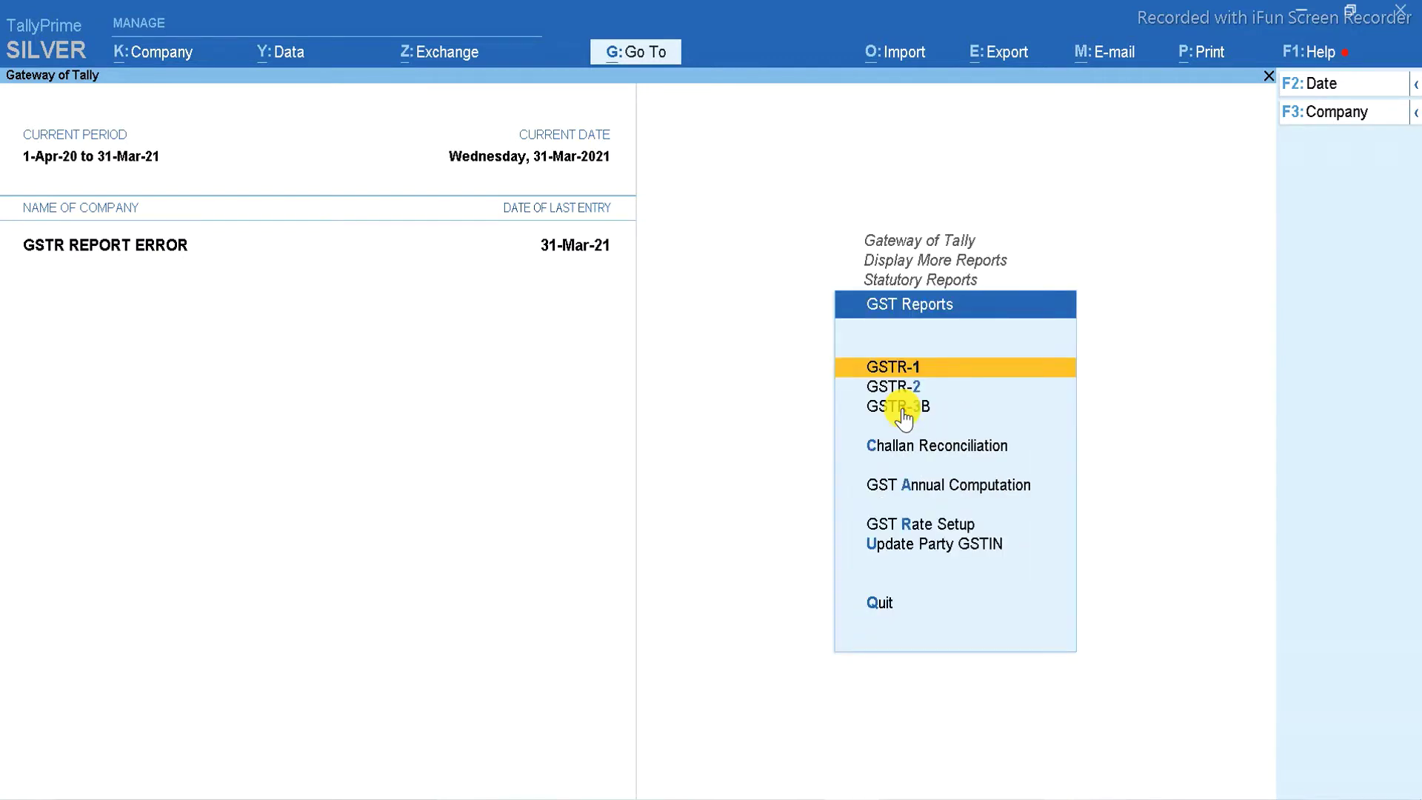
{"action": "left_click", "coordinate": [901, 407]}
{"action": "key", "text": "Return"}
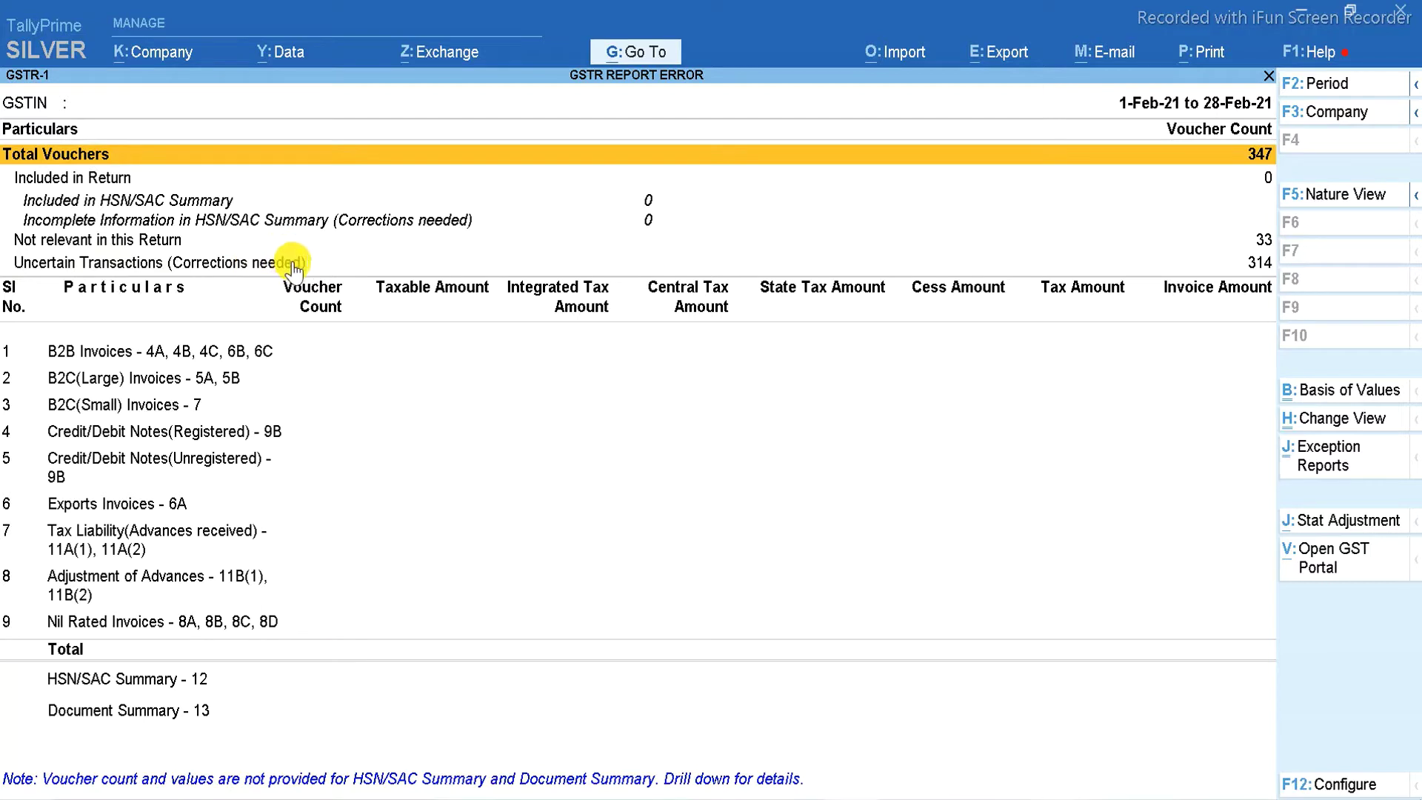
{"action": "left_click", "coordinate": [1260, 264]}
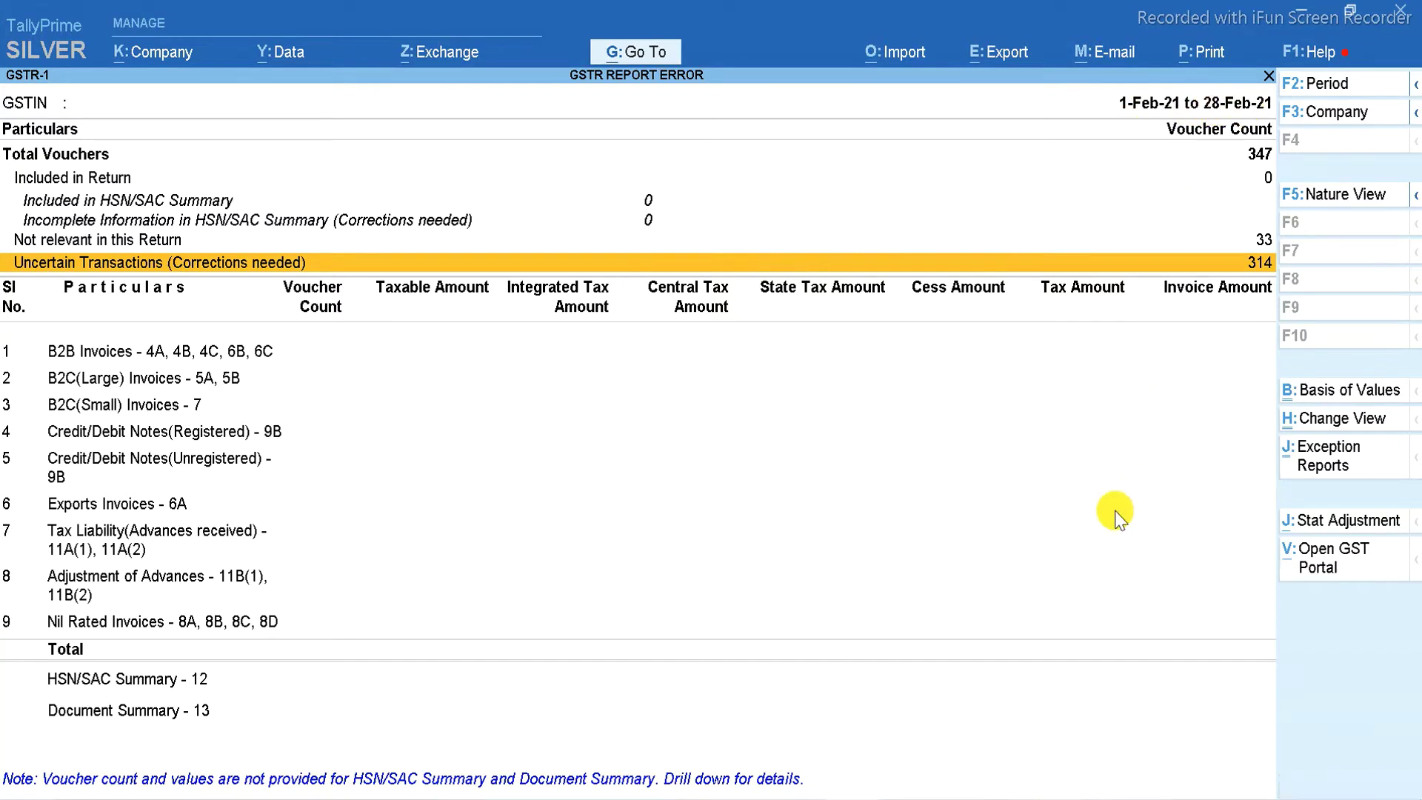
{"action": "key", "text": "Escape"}
{"action": "key", "text": "Escape"}
{"action": "key", "text": "Escape"}
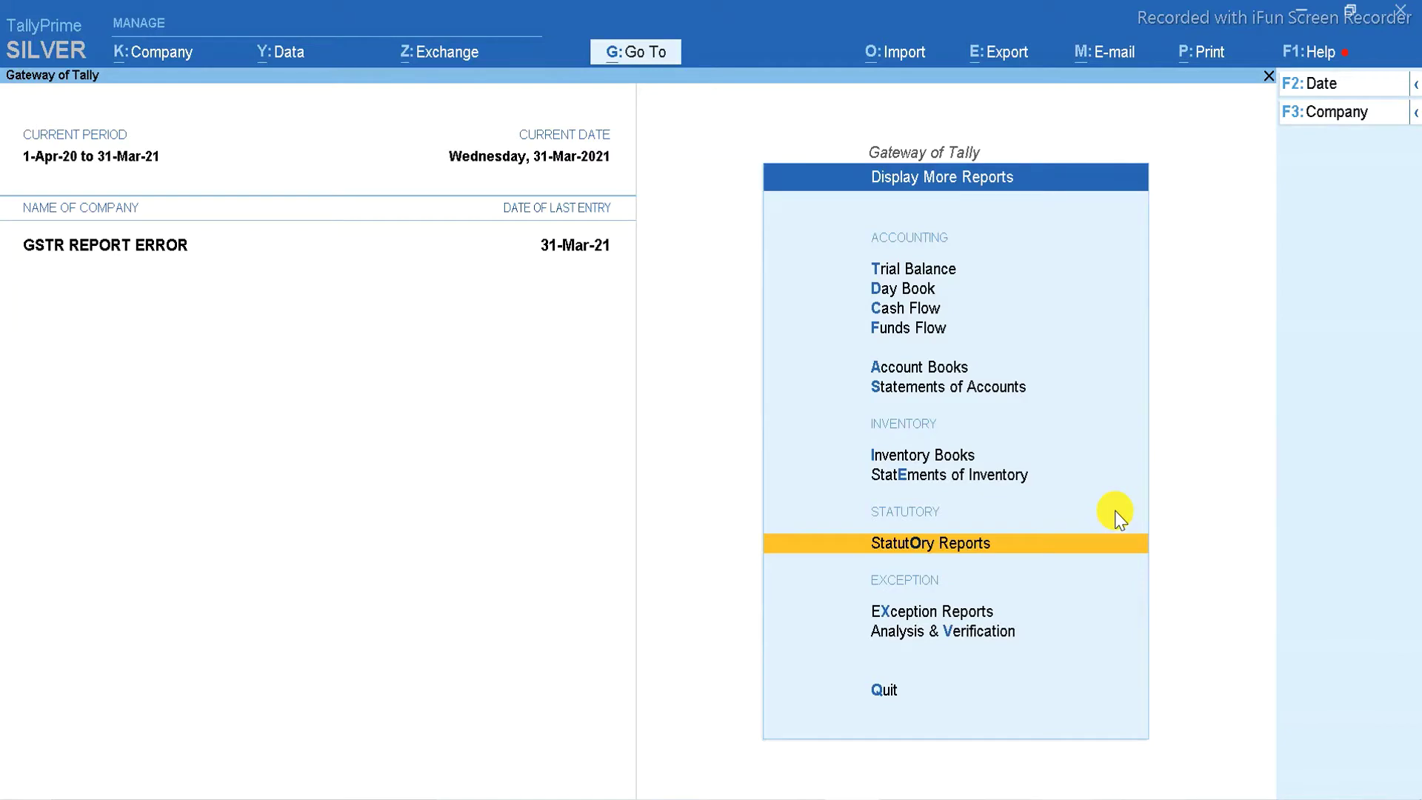
{"action": "key", "text": "d"}
{"action": "key", "text": "Escape"}
{"action": "key", "text": "Escape"}
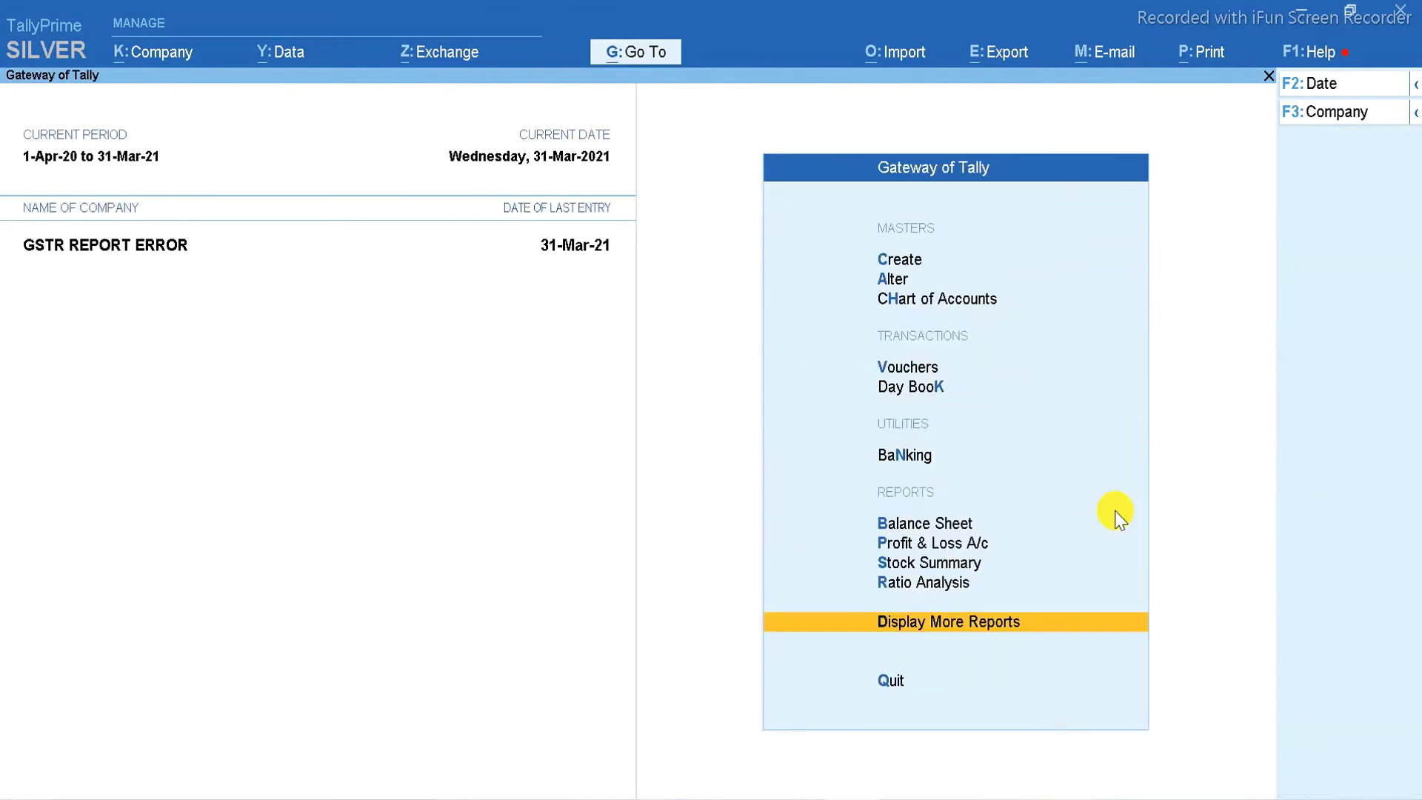
- Open the monthly Sales Register from the account books
{"action": "key", "text": "Return"}
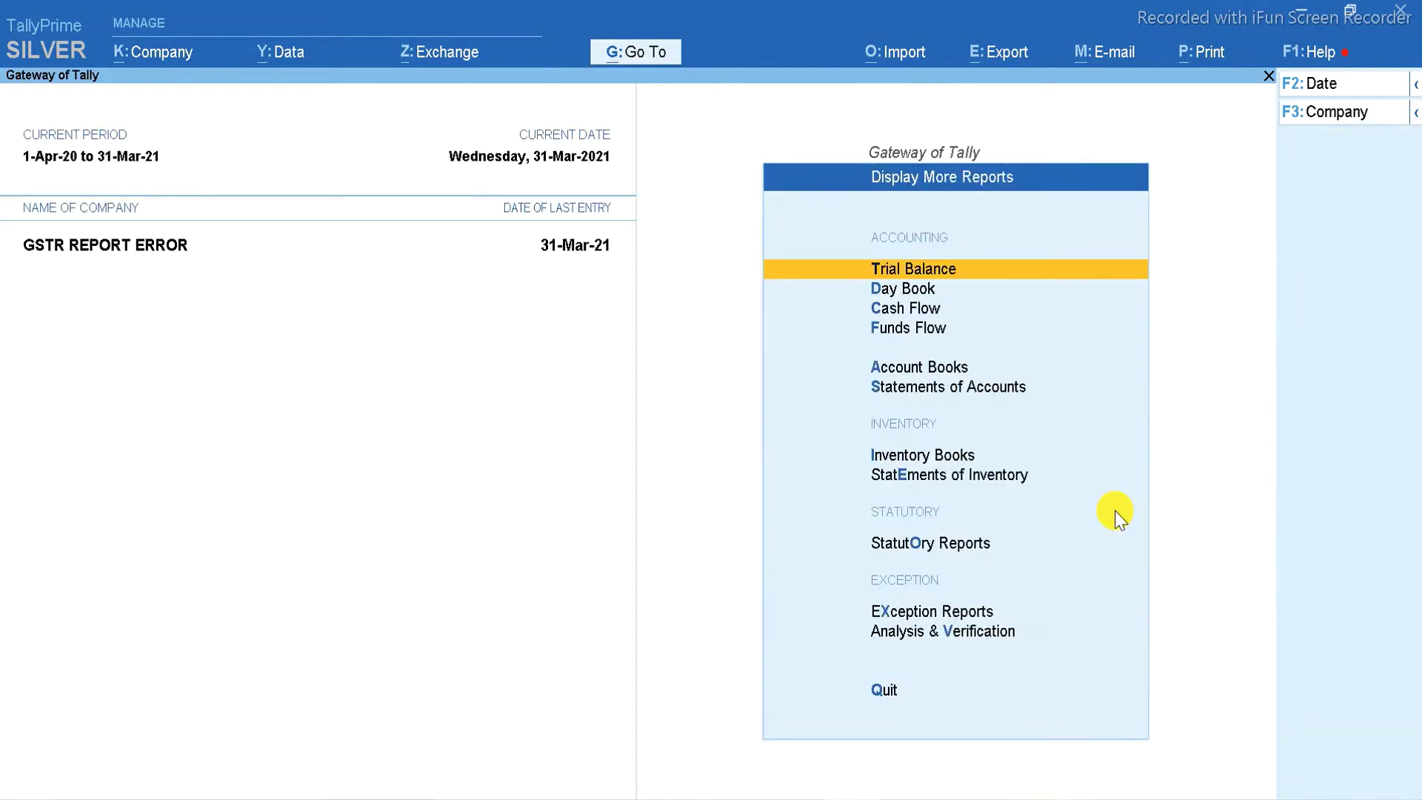
{"action": "key", "text": "Down"}
{"action": "key", "text": "Down"}
{"action": "key", "text": "Down"}
{"action": "key", "text": "Down"}
{"action": "key", "text": "Down"}
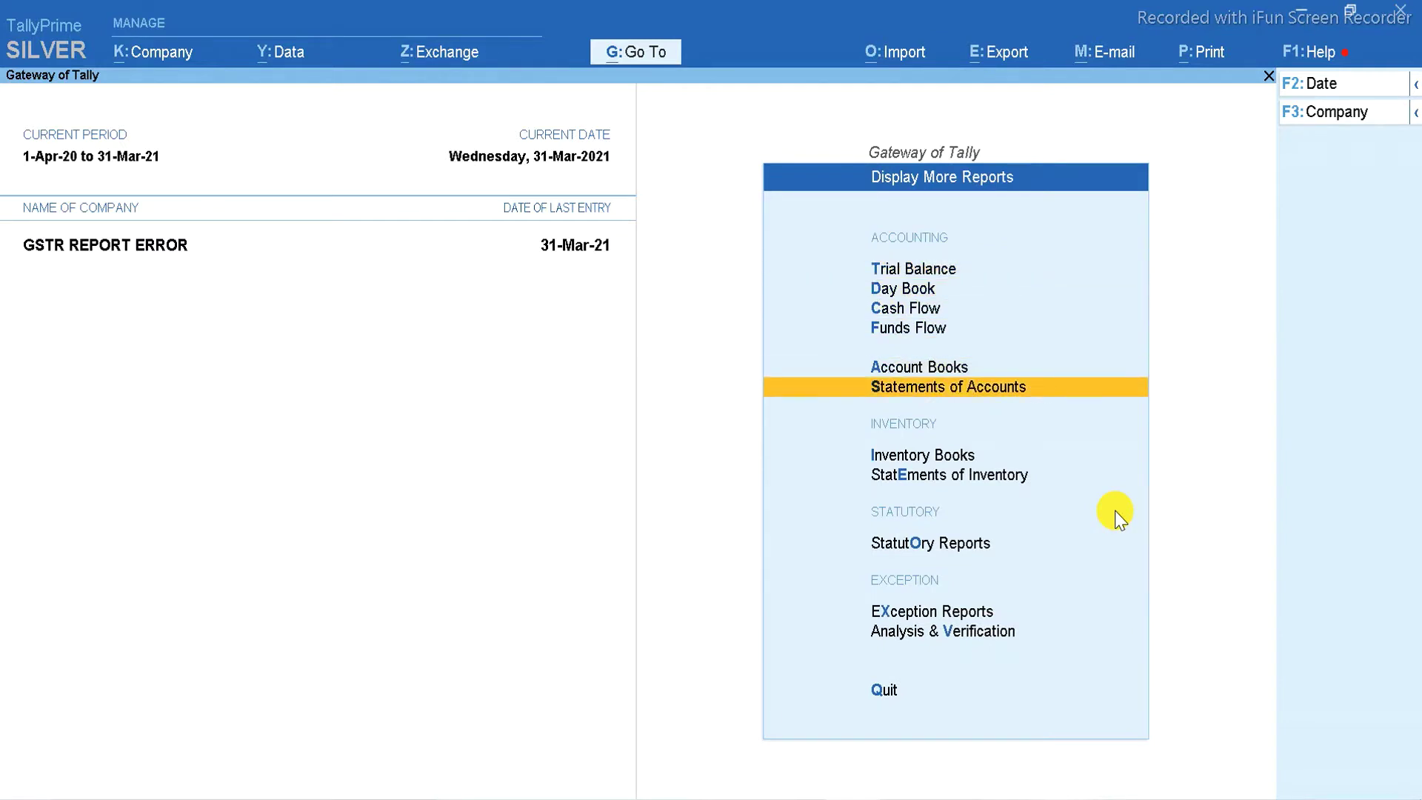
{"action": "key", "text": "Up"}
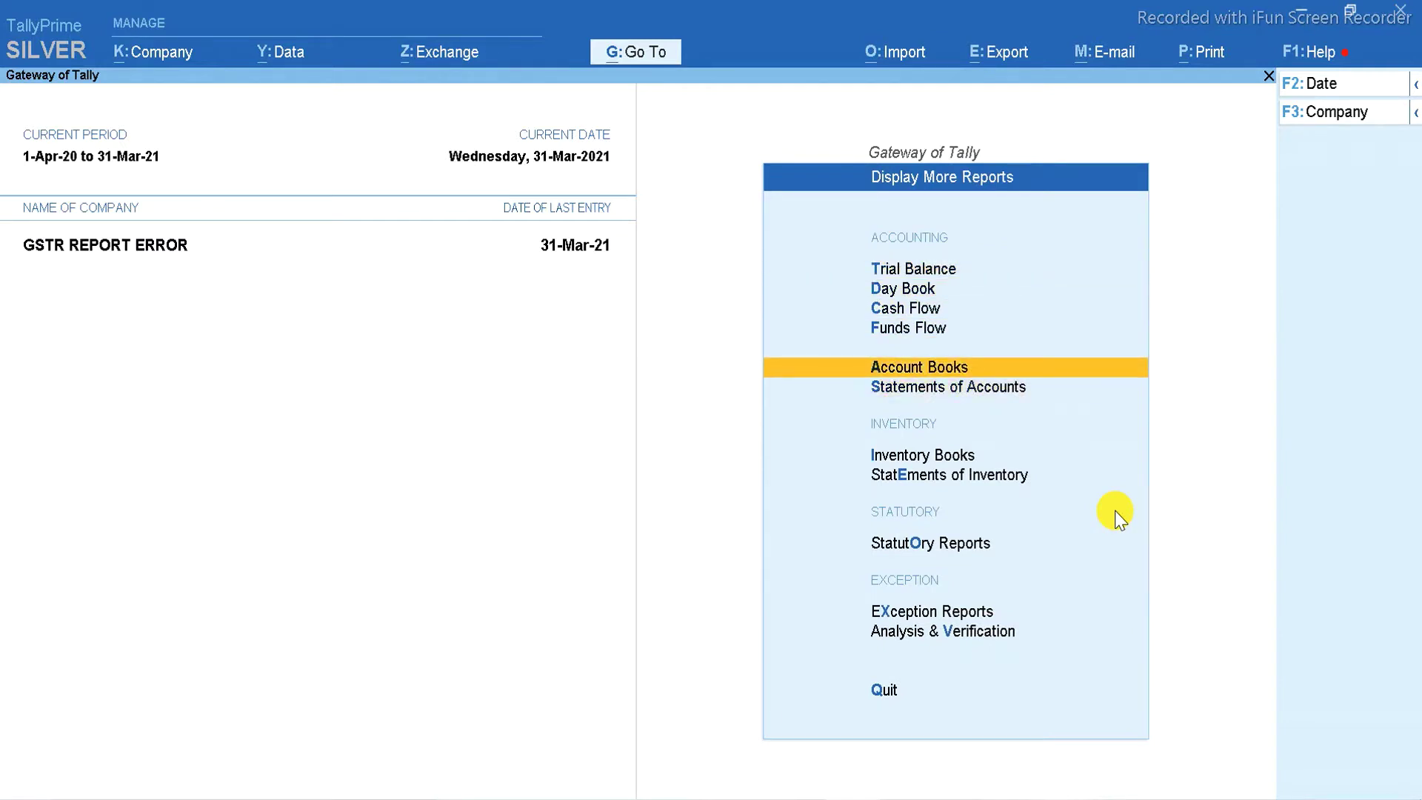
{"action": "left_click", "coordinate": [976, 370]}
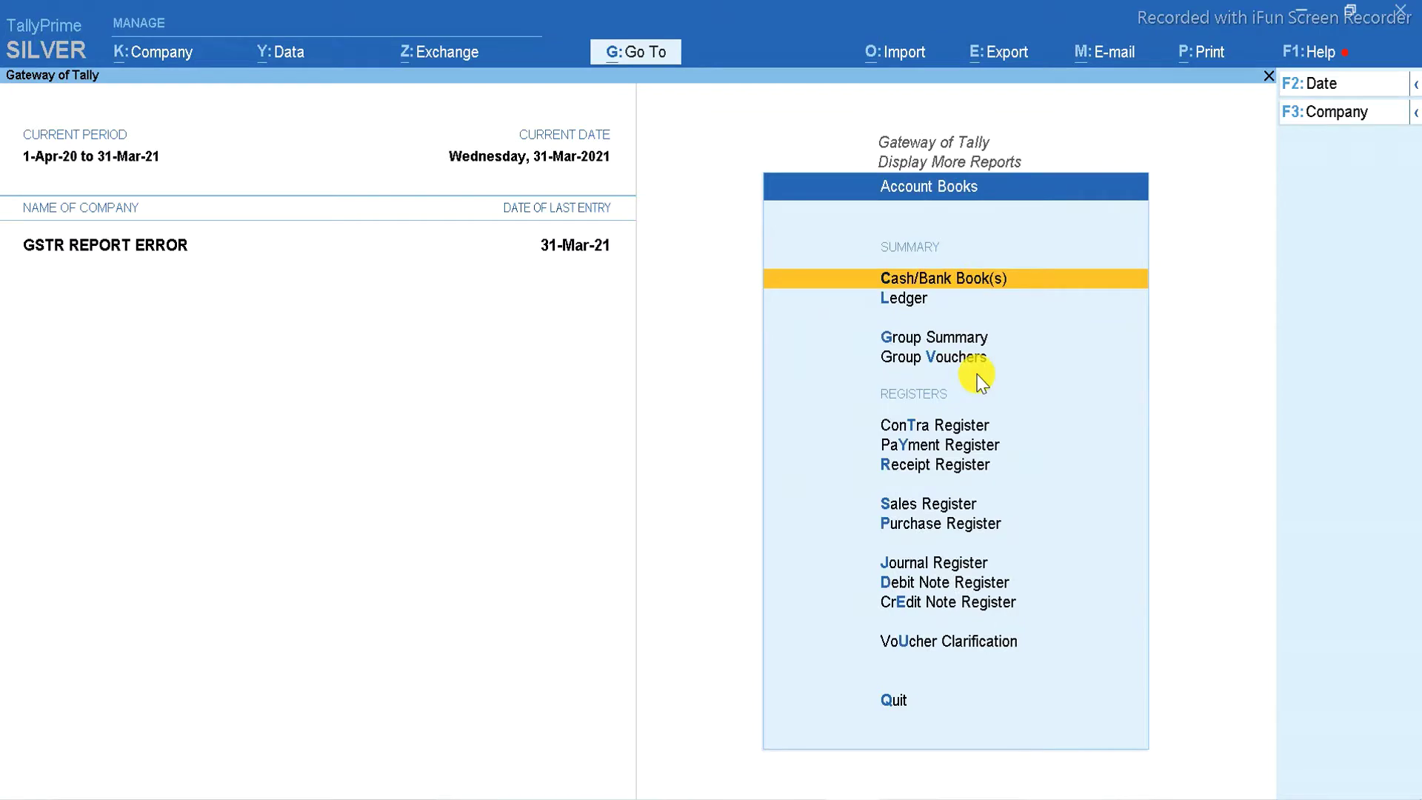
{"action": "left_click", "coordinate": [893, 505]}
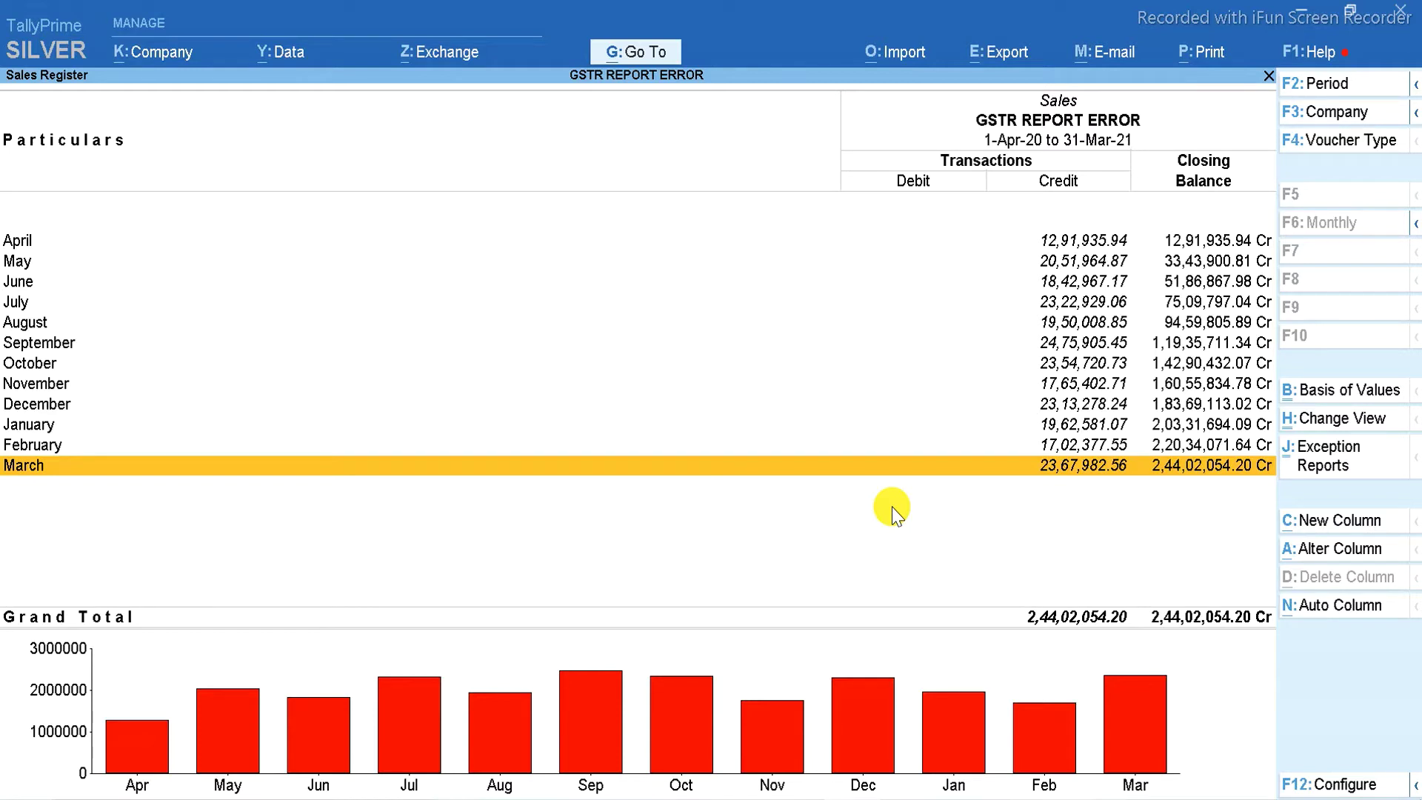
- View February's sales vouchers in detailed form, restore the condensed list and return to the monthly Sales Register
{"action": "key", "text": "Up"}
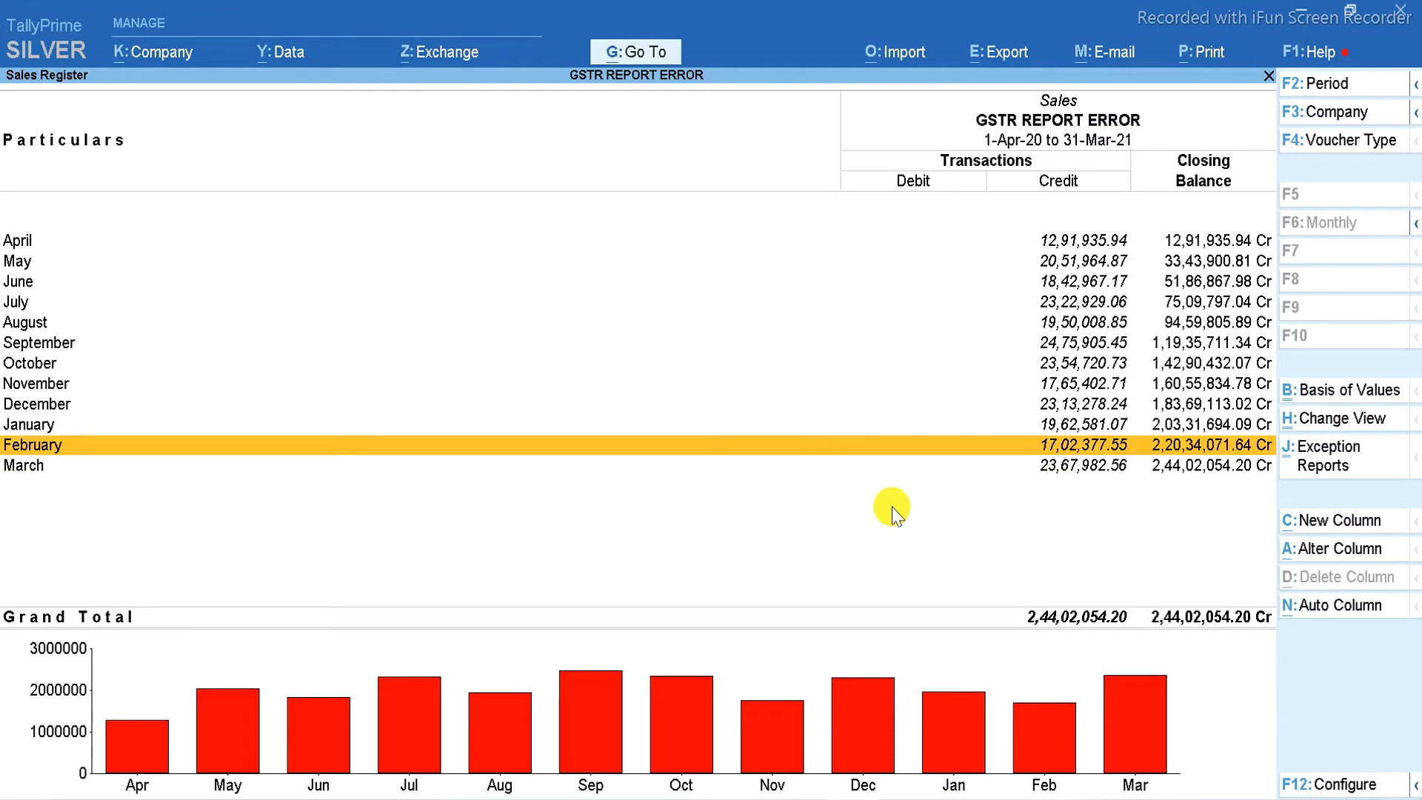
{"action": "key", "text": "Return"}
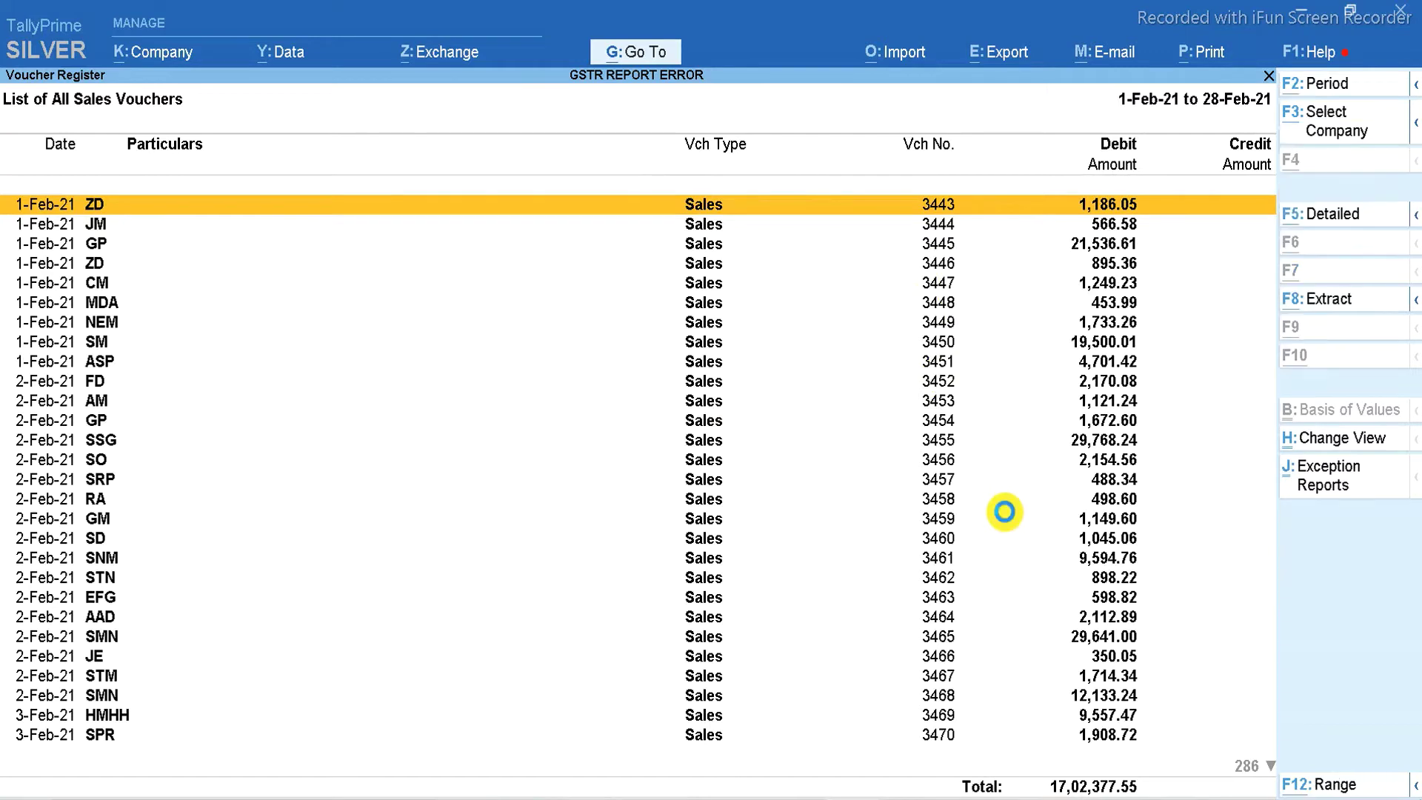
{"action": "key", "text": "alt+F5"}
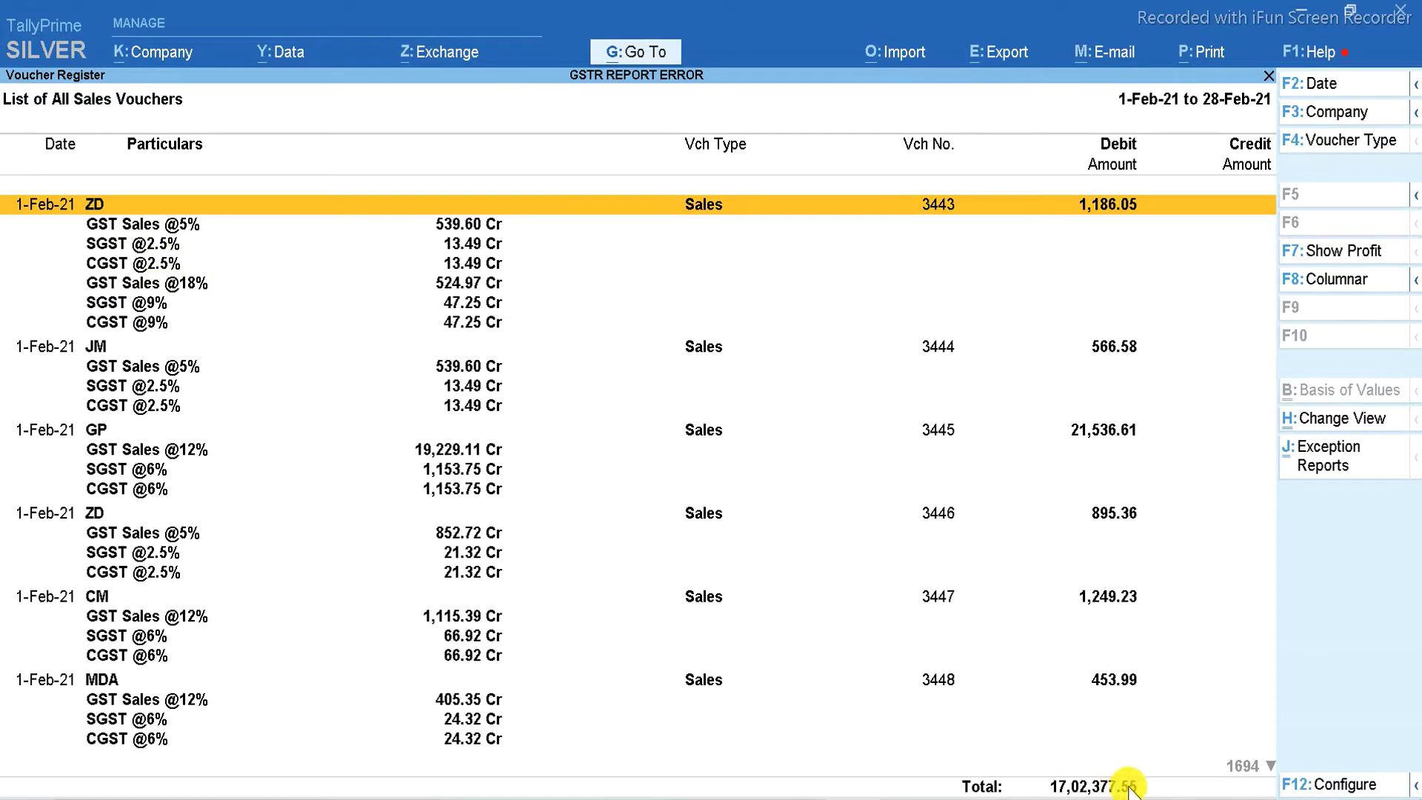
{"action": "key", "text": "alt"}
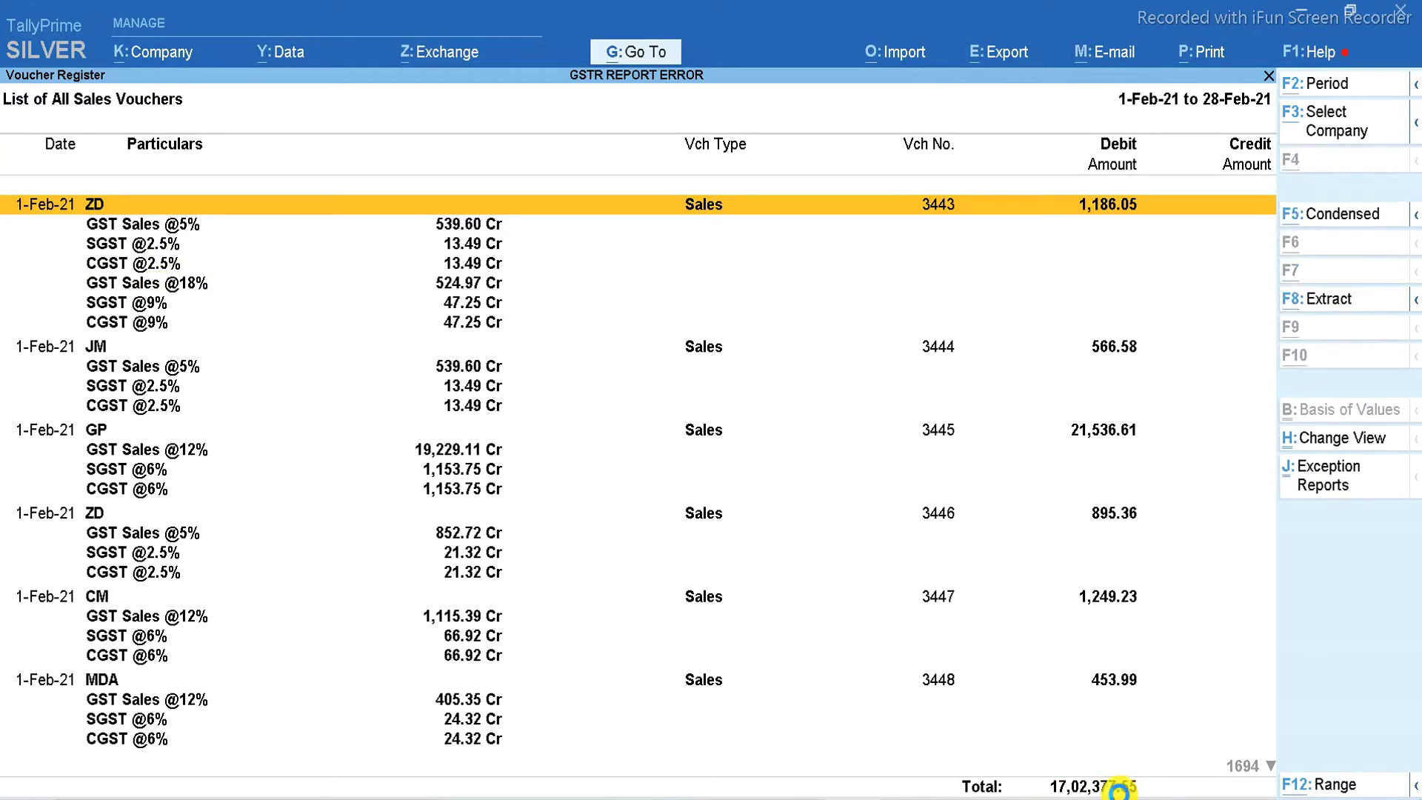
{"action": "key", "text": "alt+F5"}
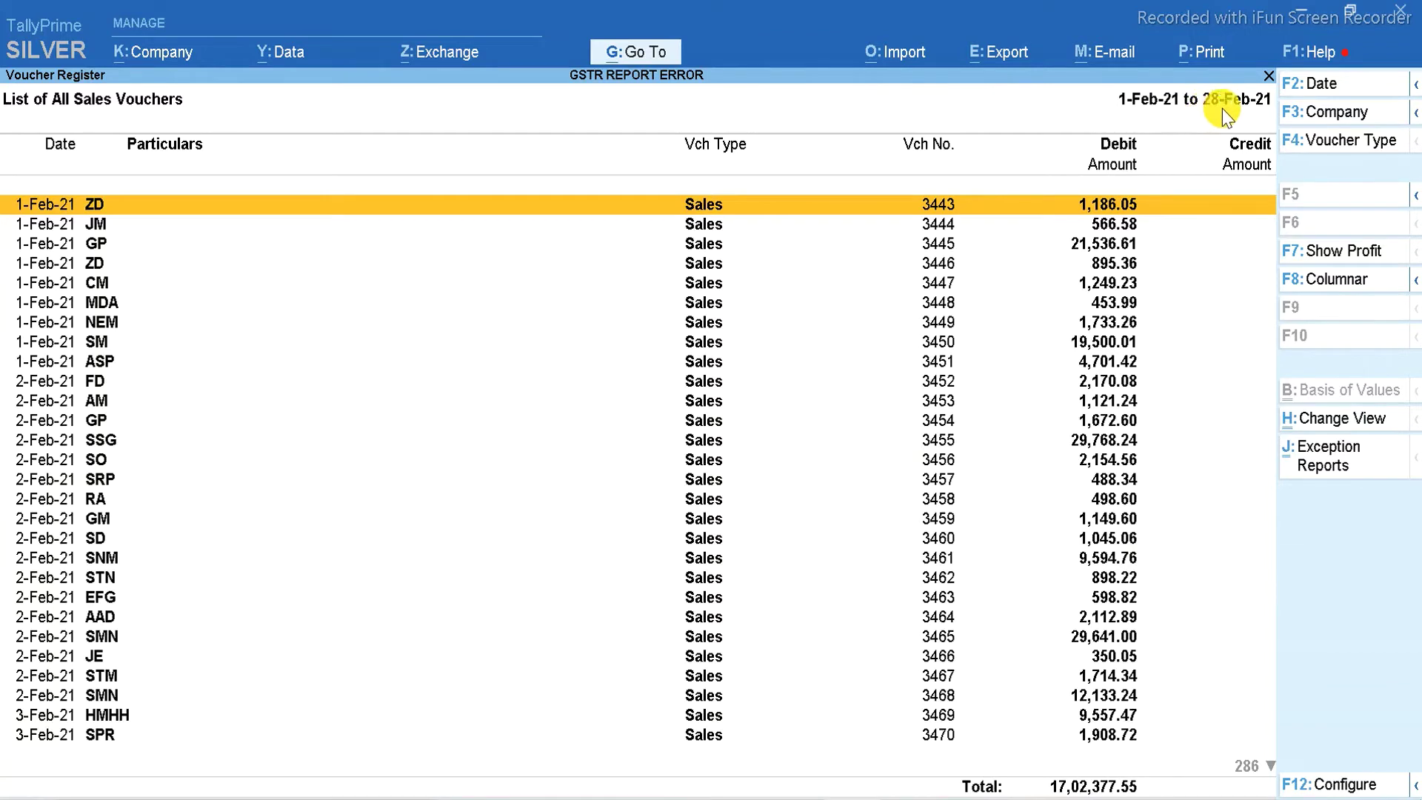
{"action": "key", "text": "Escape"}
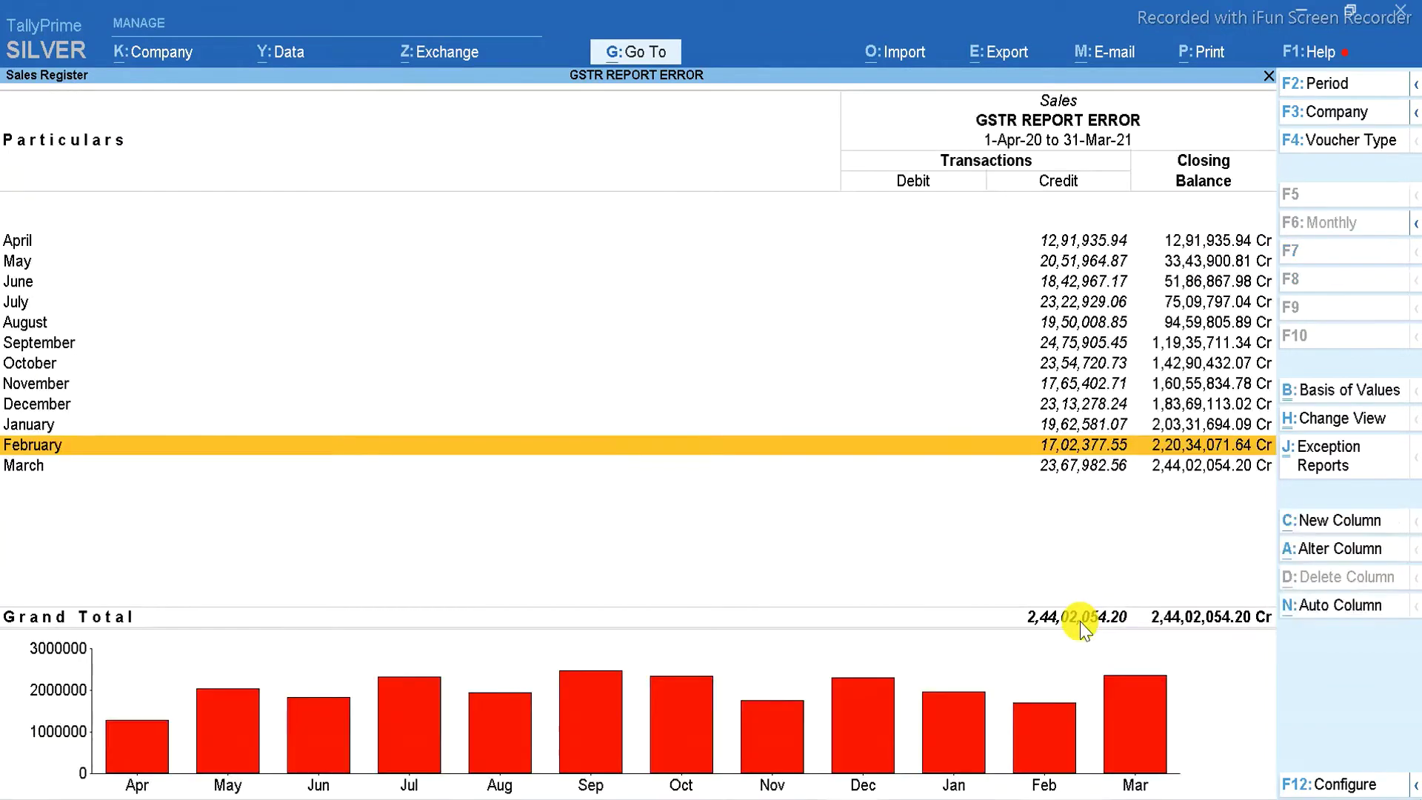
- Reopen the Sales Register from the account books and list February's sales vouchers
{"action": "key", "text": "Escape"}
{"action": "key", "text": "Escape"}
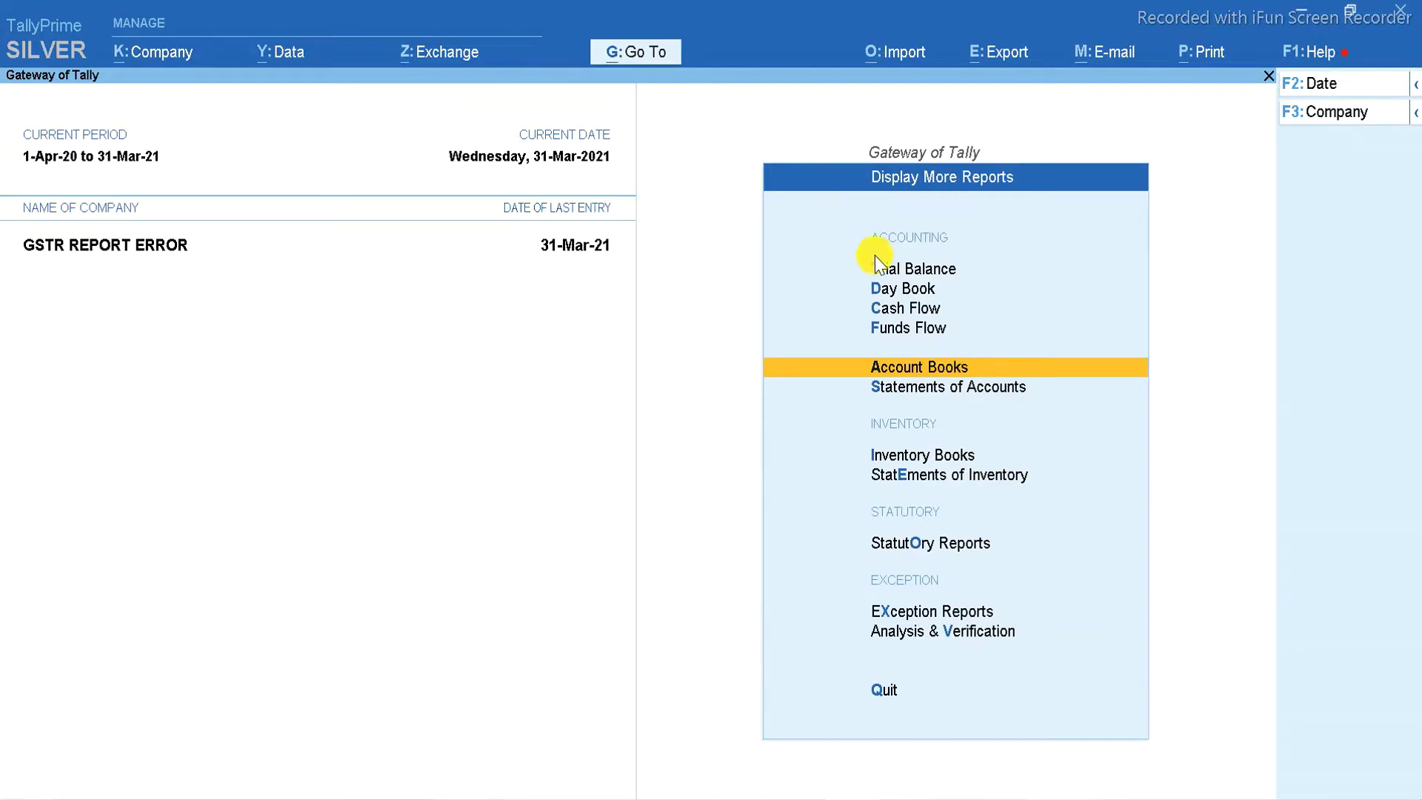
{"action": "key", "text": "Return"}
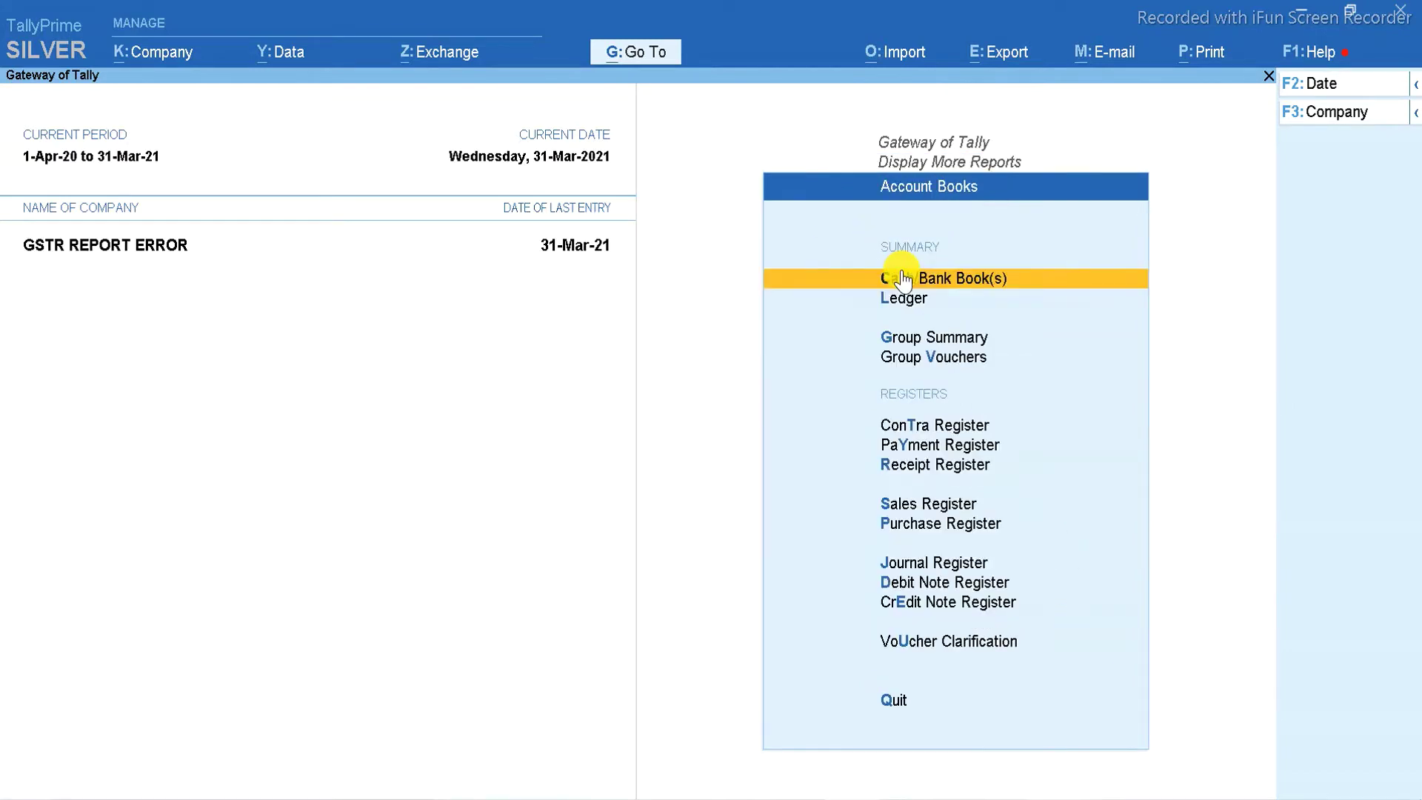
{"action": "key", "text": "Down"}
{"action": "key", "text": "Down"}
{"action": "key", "text": "Down"}
{"action": "key", "text": "Down"}
{"action": "key", "text": "Down"}
{"action": "key", "text": "Down"}
{"action": "key", "text": "Down"}
{"action": "key", "text": "Return"}
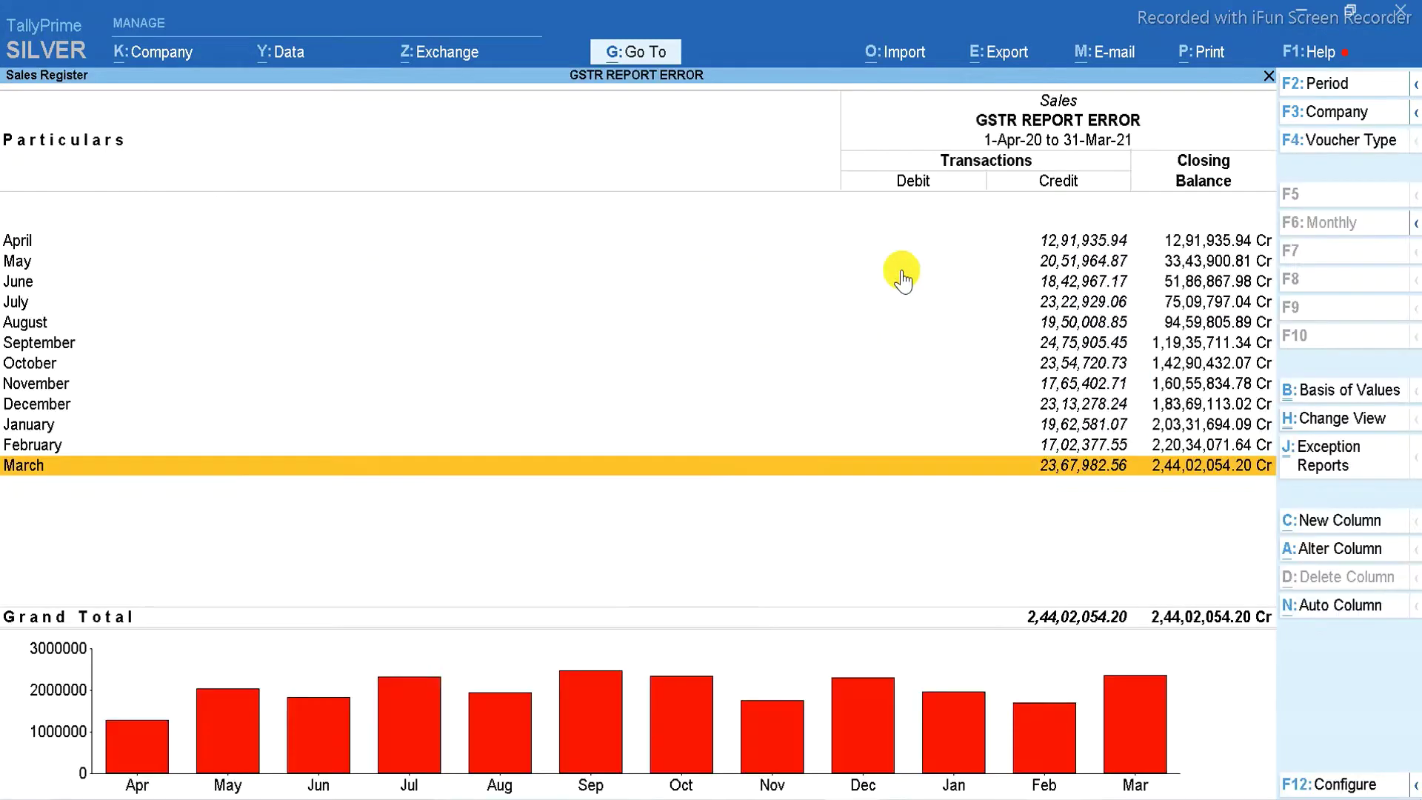
{"action": "key", "text": "Up"}
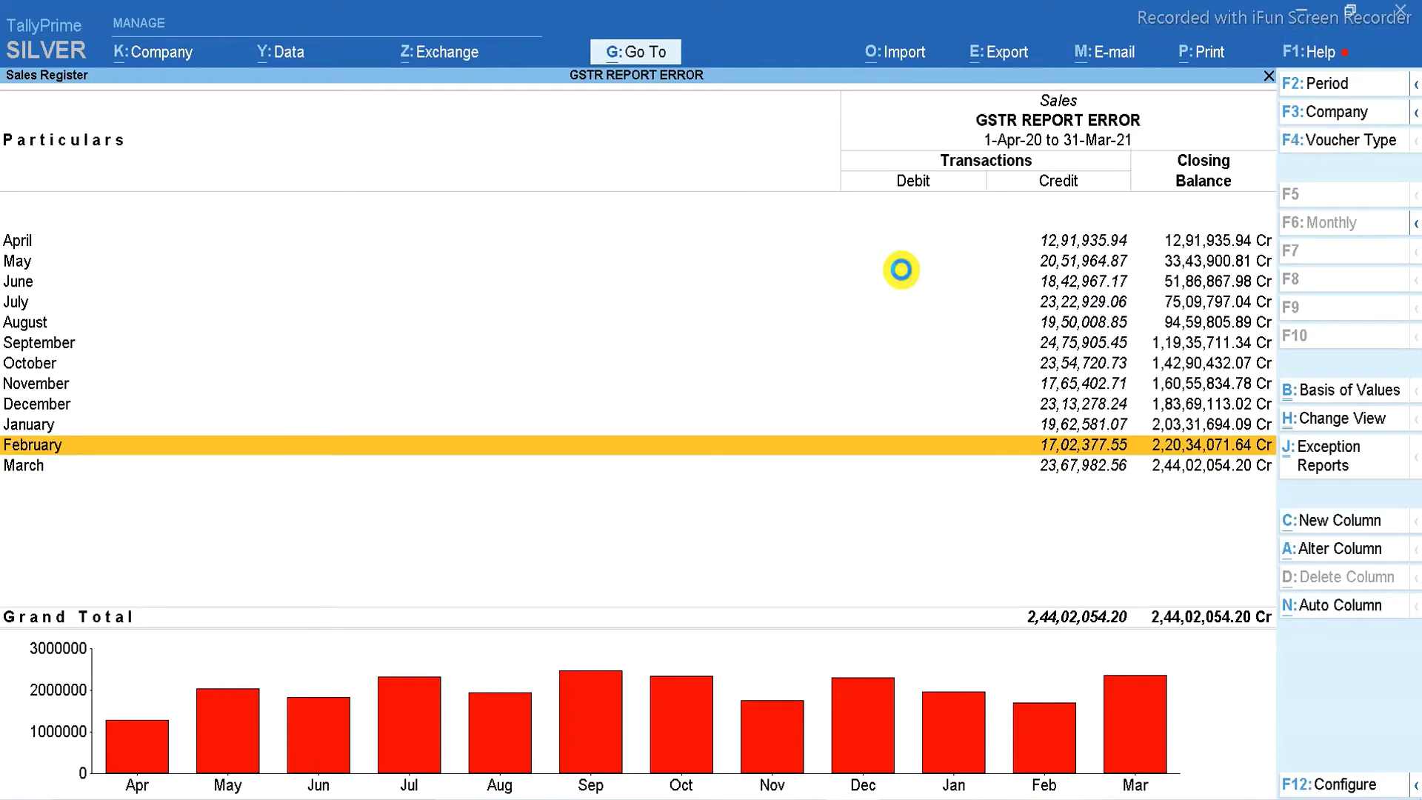
{"action": "key", "text": "Return"}
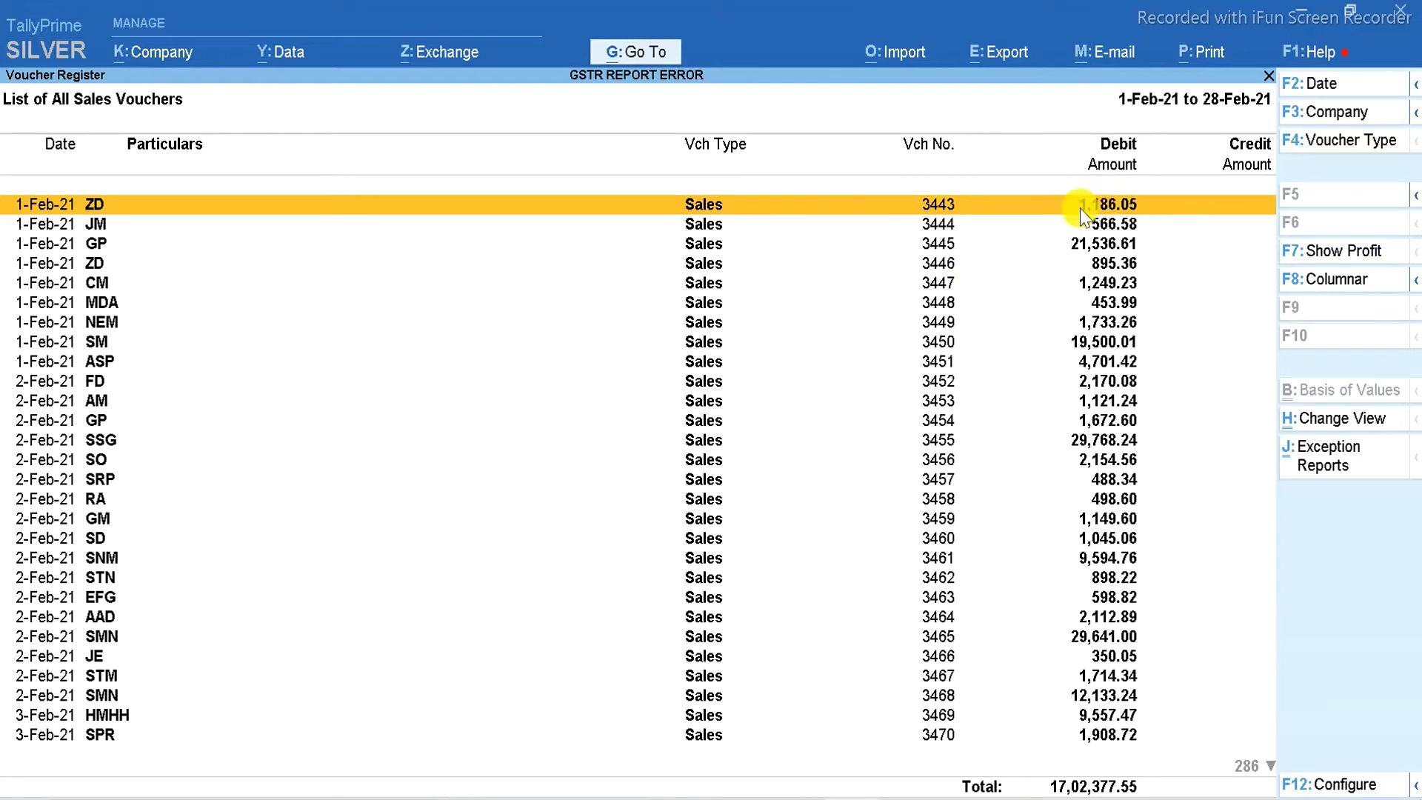
- Try changing the debit amount of sales voucher 3443 to 1,186.00 and discard the alteration
{"action": "left_click", "coordinate": [1144, 210]}
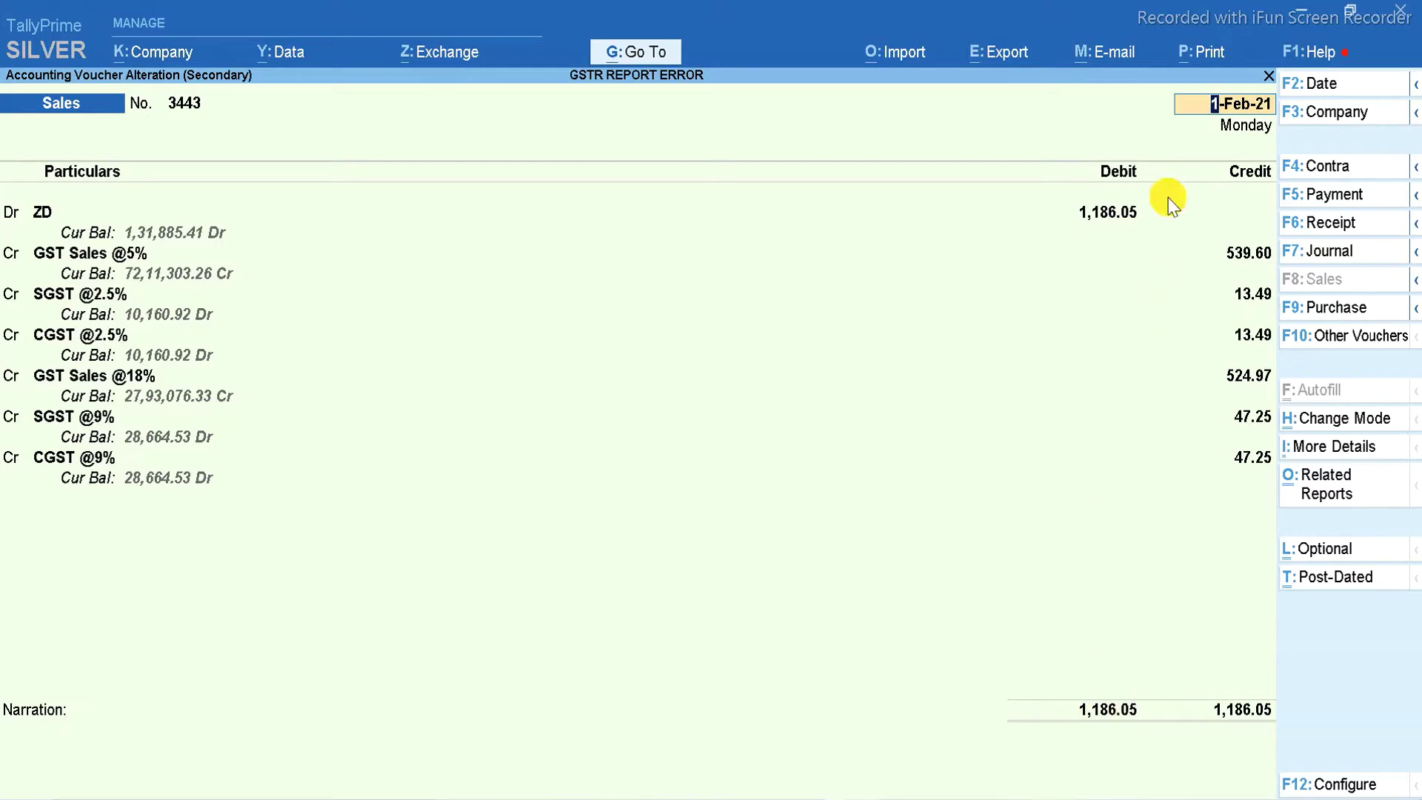
{"action": "left_click", "coordinate": [1133, 213]}
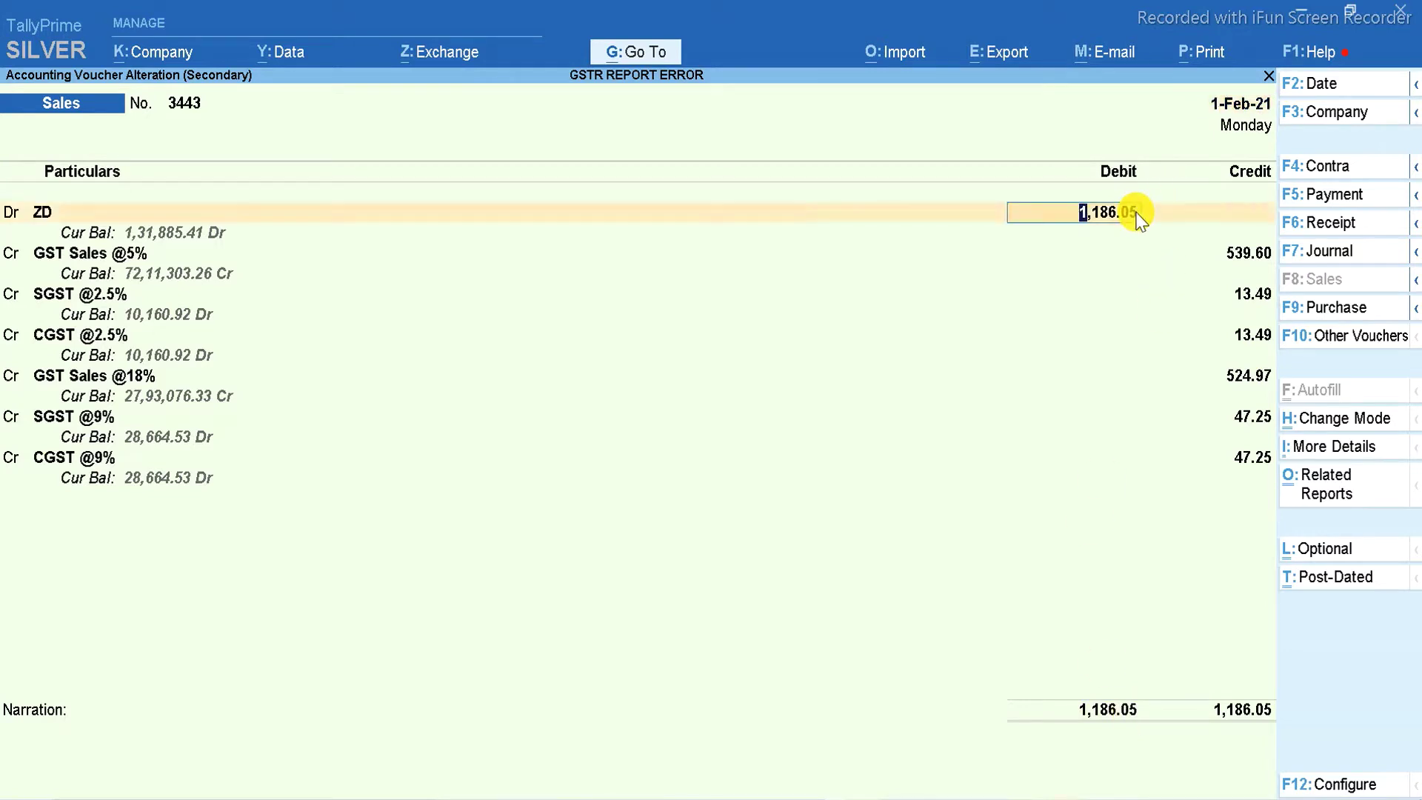
{"action": "key", "text": "BackSpace"}
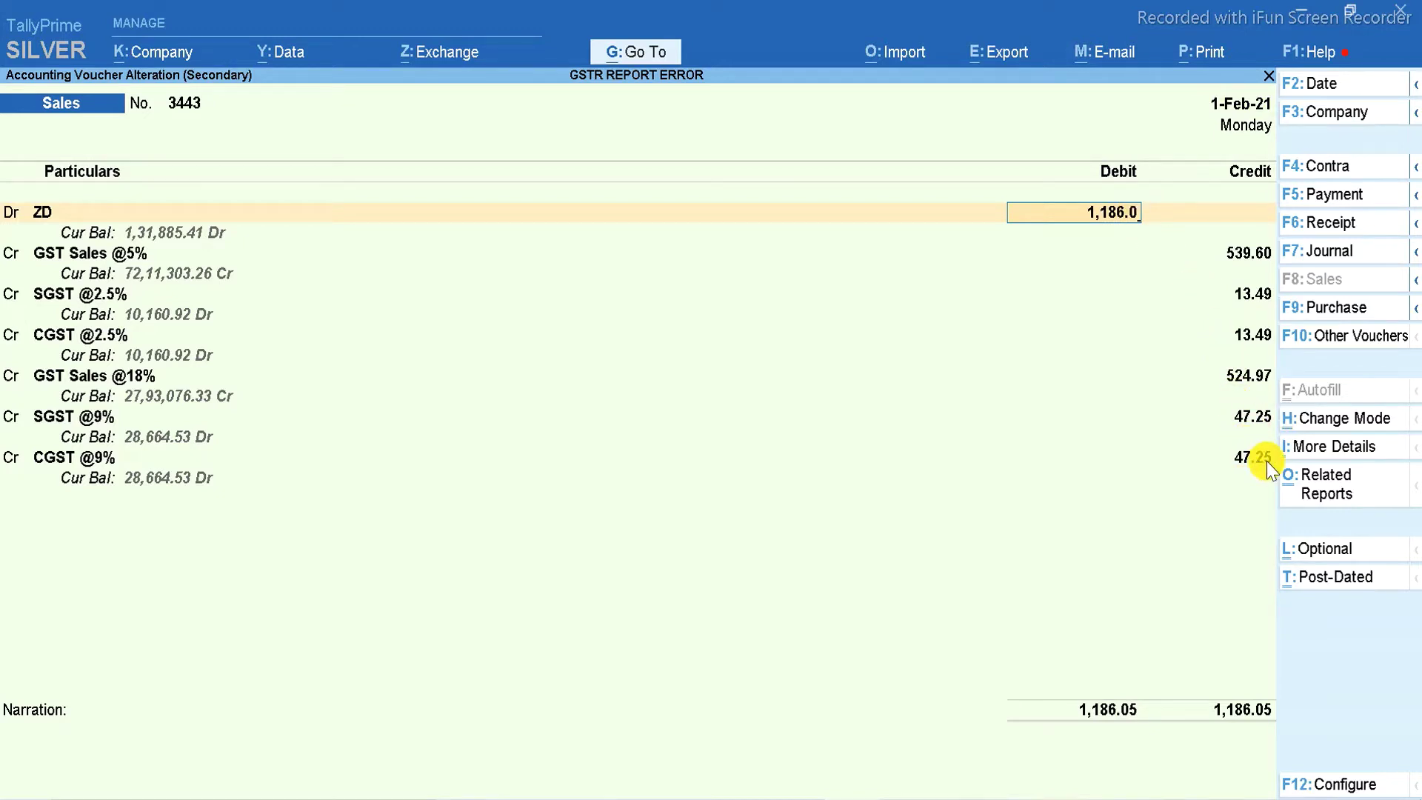
{"action": "key", "text": "Return"}
{"action": "key", "text": "Down"}
{"action": "key", "text": "Return"}
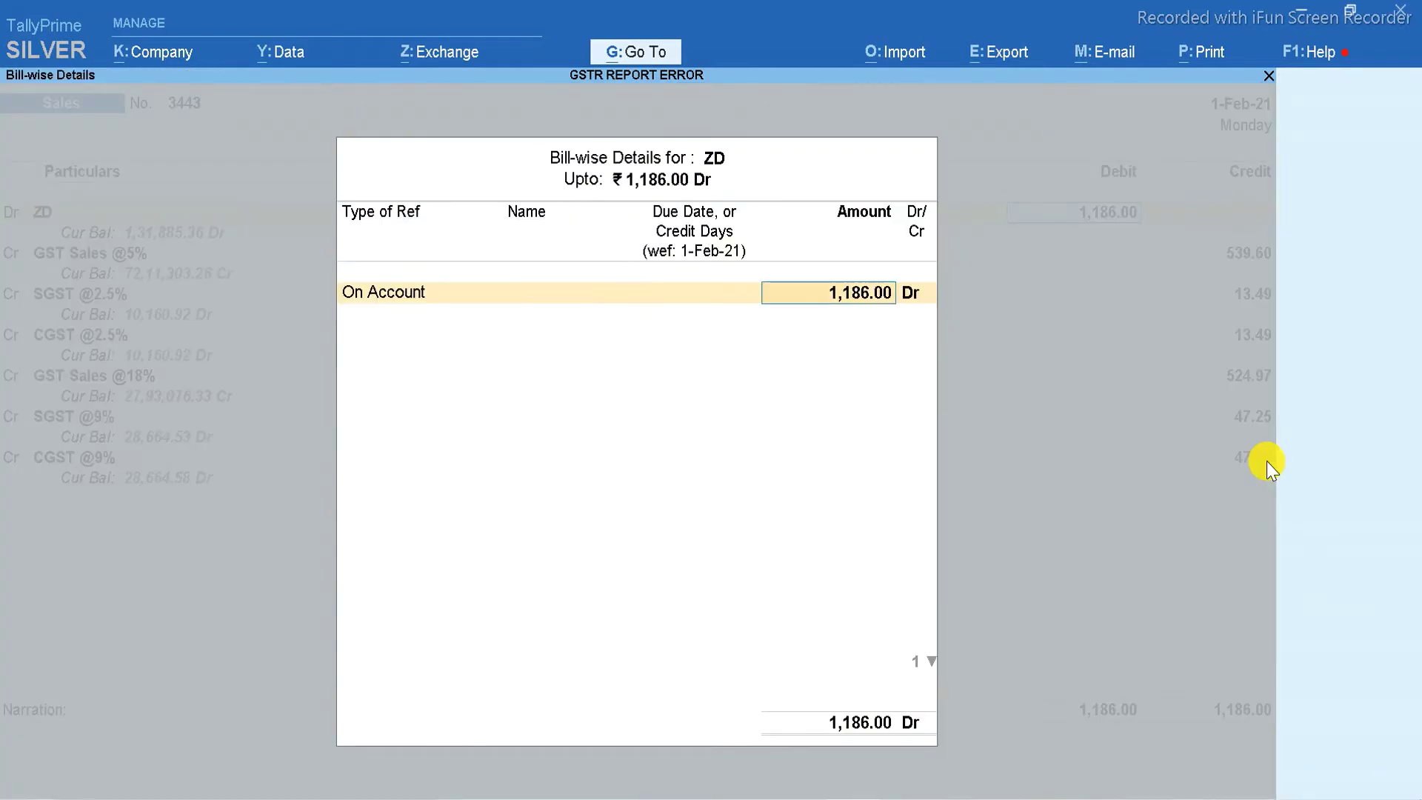
{"action": "key", "text": "Return"}
{"action": "key", "text": "Return"}
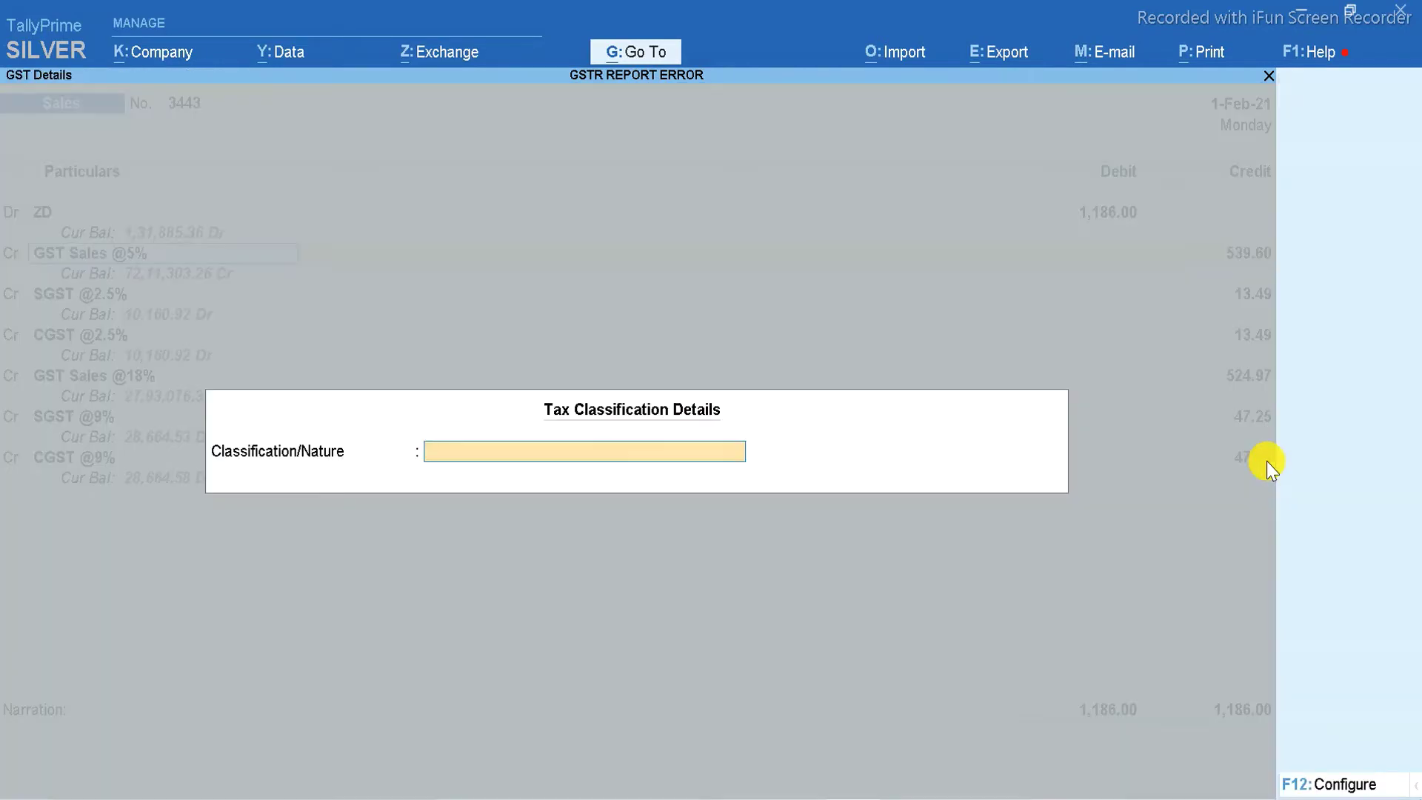
{"action": "key", "text": "Return"}
{"action": "key", "text": "Return"}
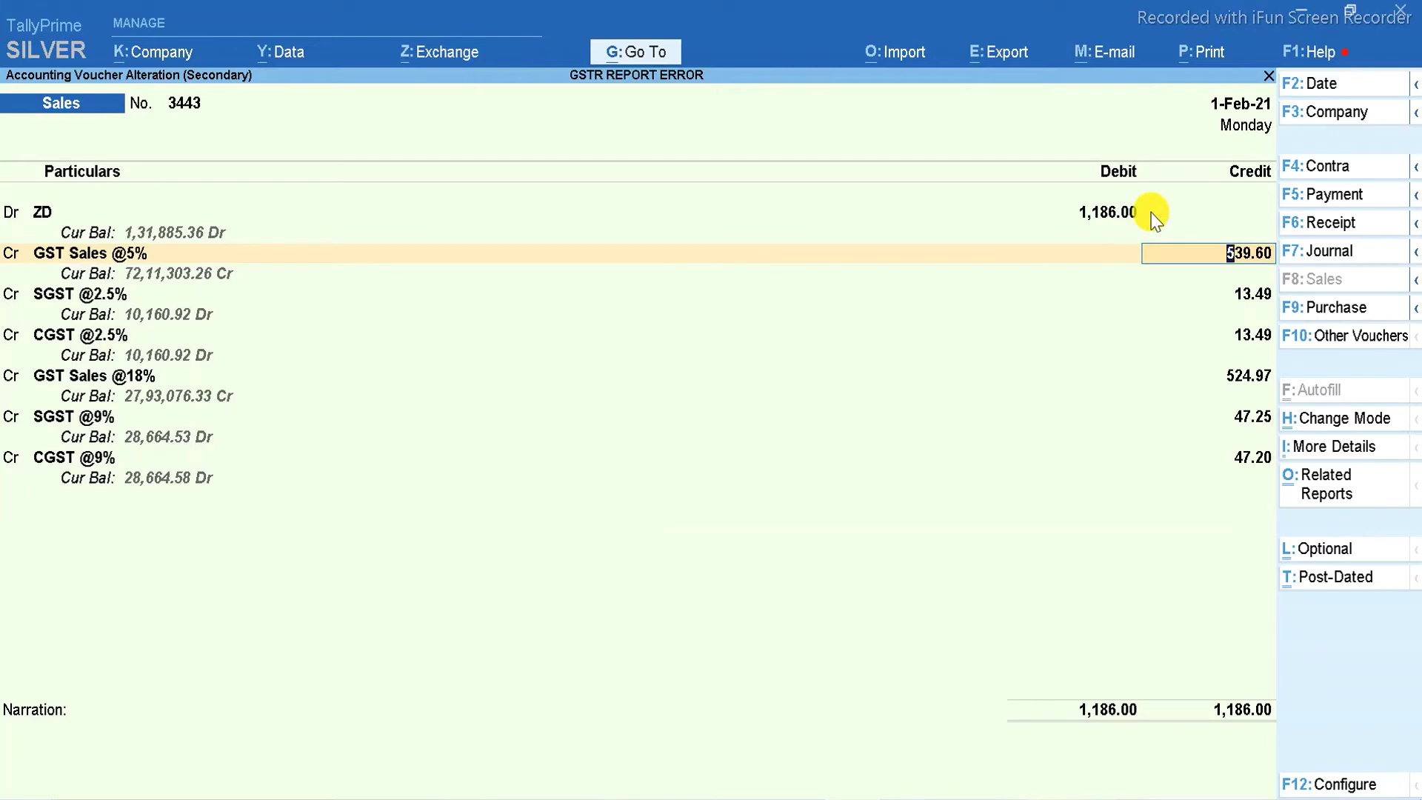
{"action": "key", "text": "BackSpace"}
{"action": "key", "text": "Escape"}
{"action": "key", "text": "y"}
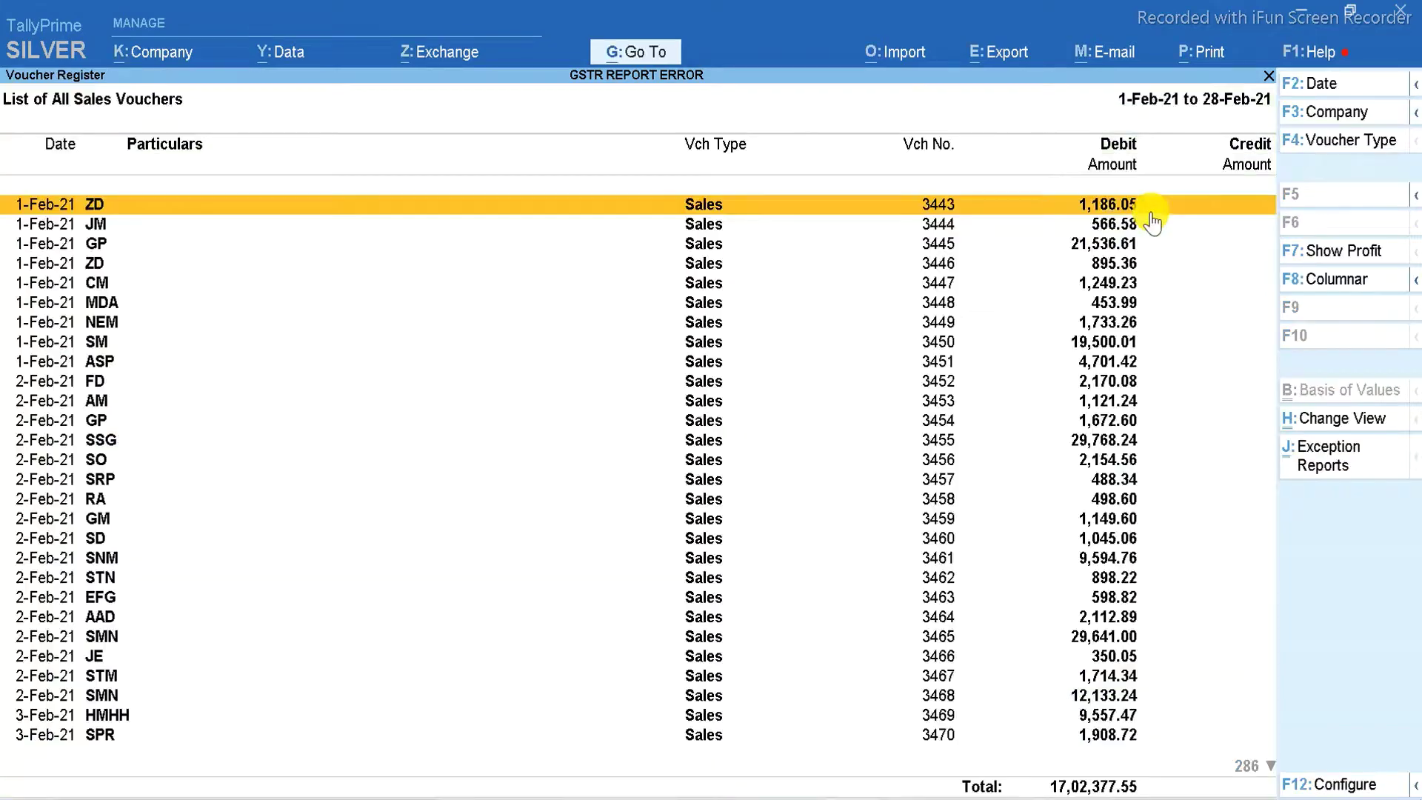
- Reopen sales voucher 3443, keep its party and bill-wise details, and open the GST Sales @5% ledger for alteration
{"action": "left_click", "coordinate": [1151, 213]}
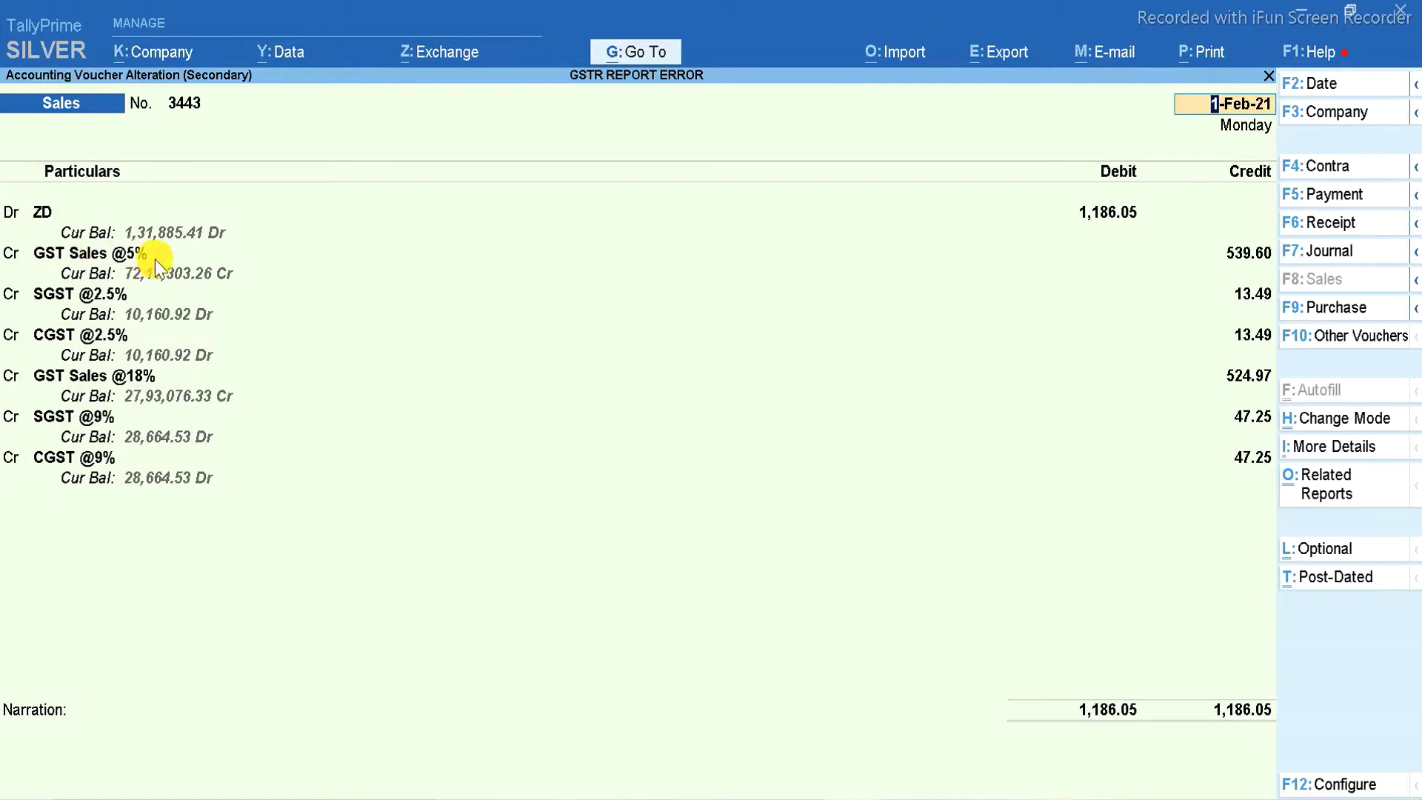
{"action": "key", "text": "Return"}
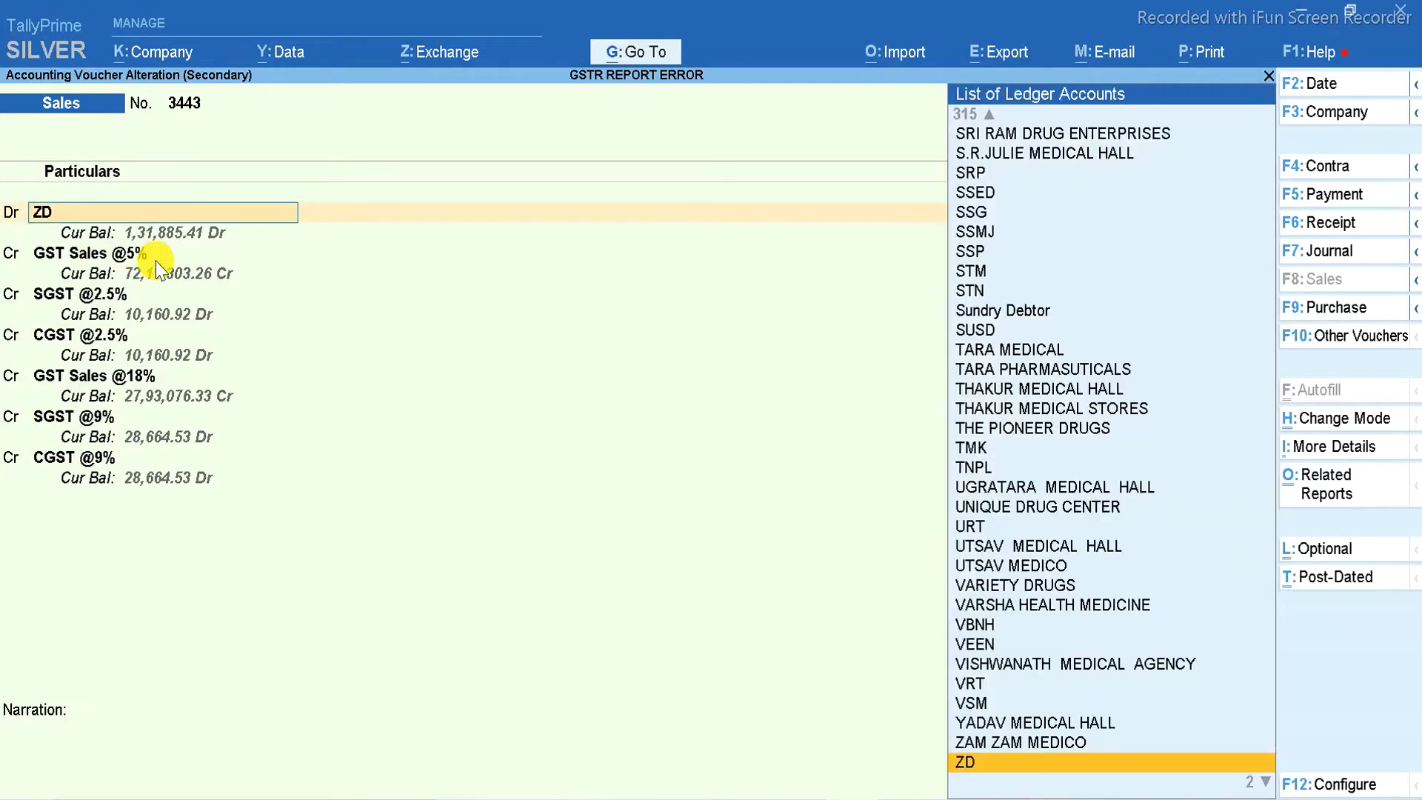
{"action": "key", "text": "Return"}
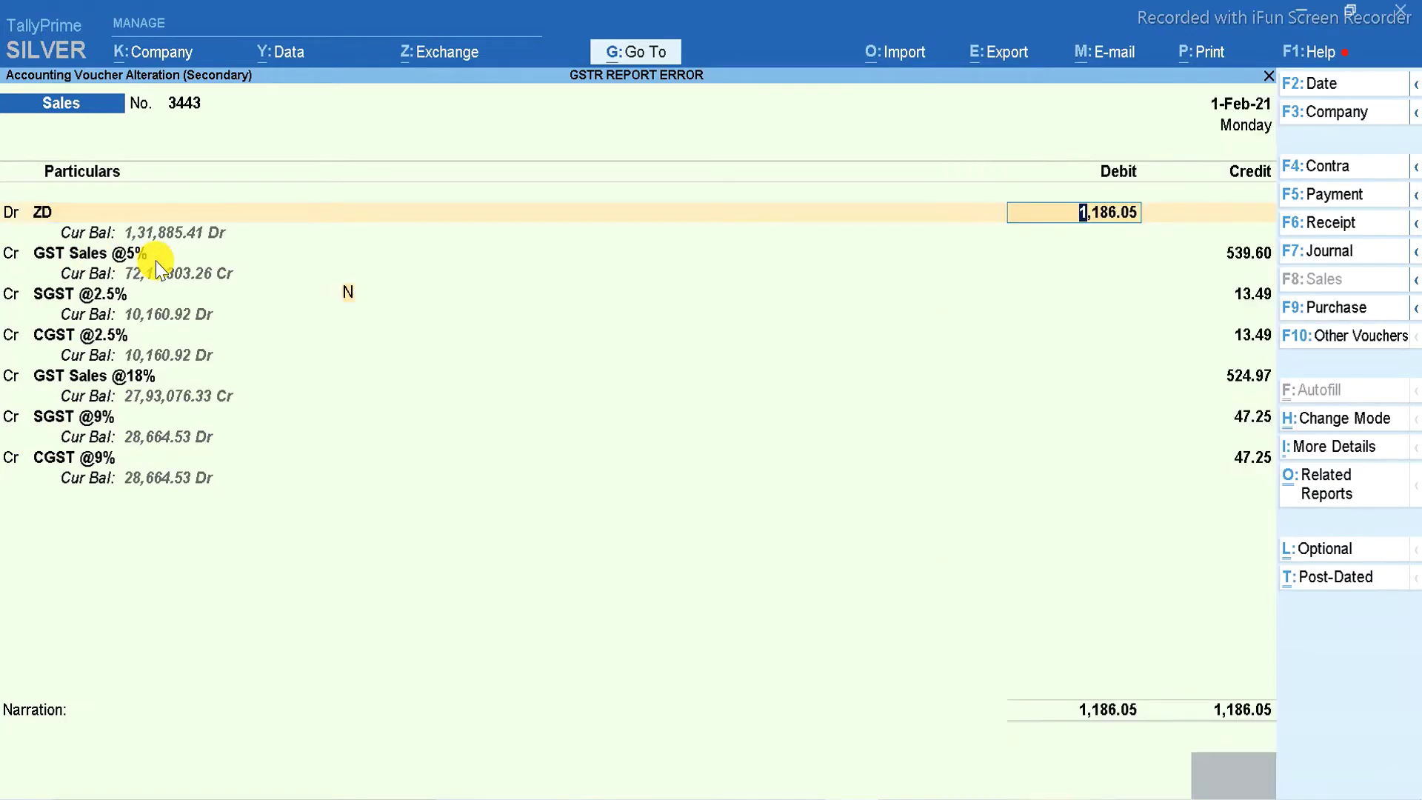
{"action": "key", "text": "Return"}
{"action": "key", "text": "Down"}
{"action": "key", "text": "Return"}
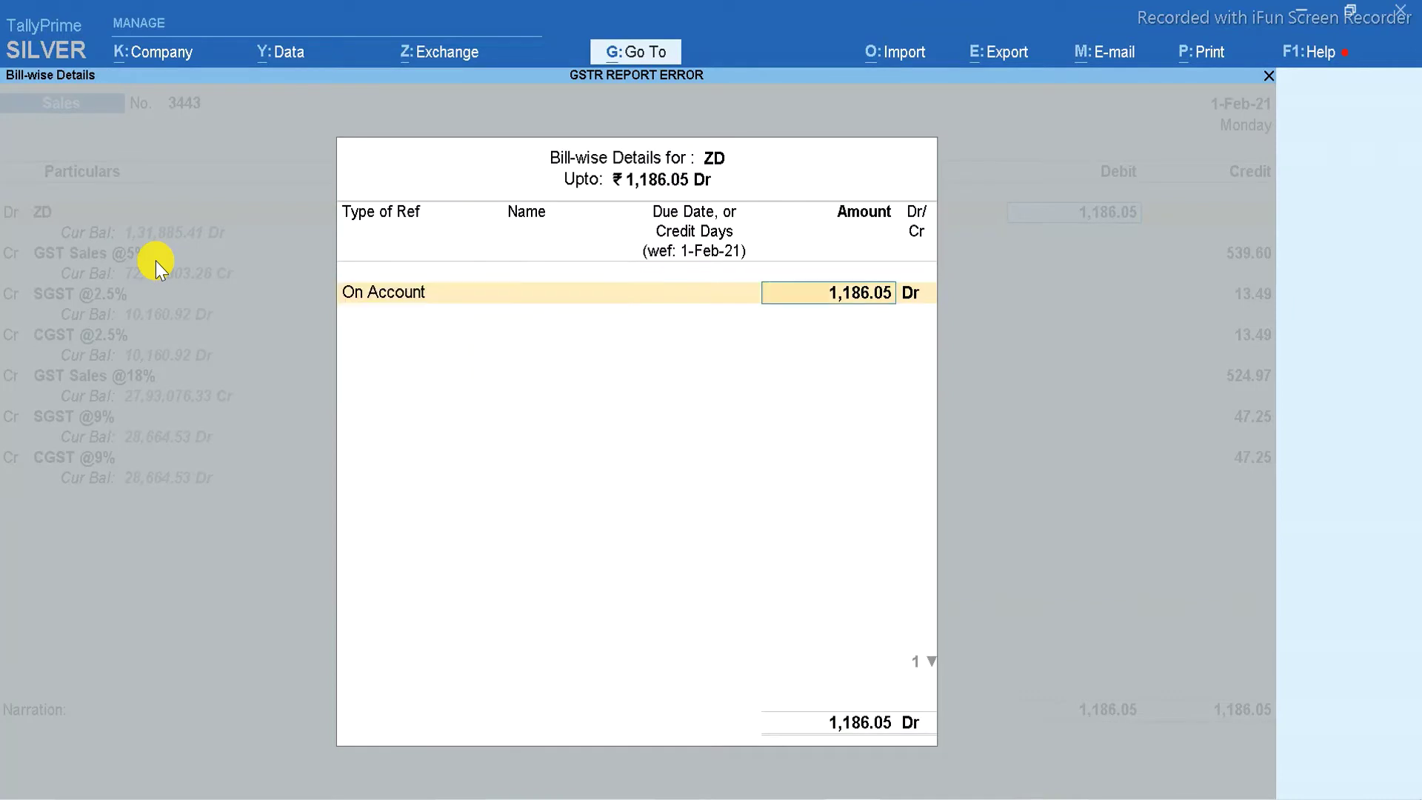
{"action": "key", "text": "Return"}
{"action": "key", "text": "Return"}
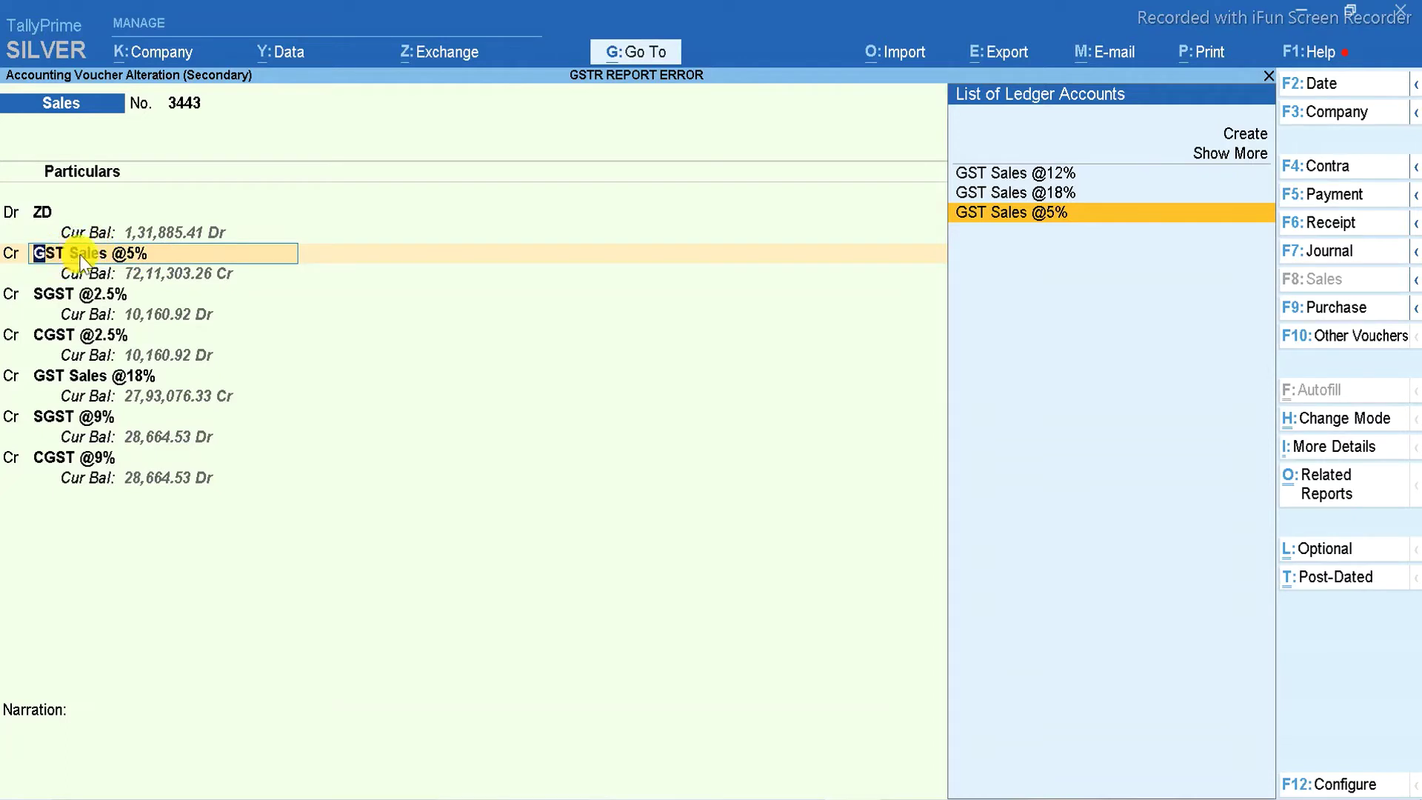
{"action": "key", "text": "ctrl"}
{"action": "key", "text": "ctrl+Return"}
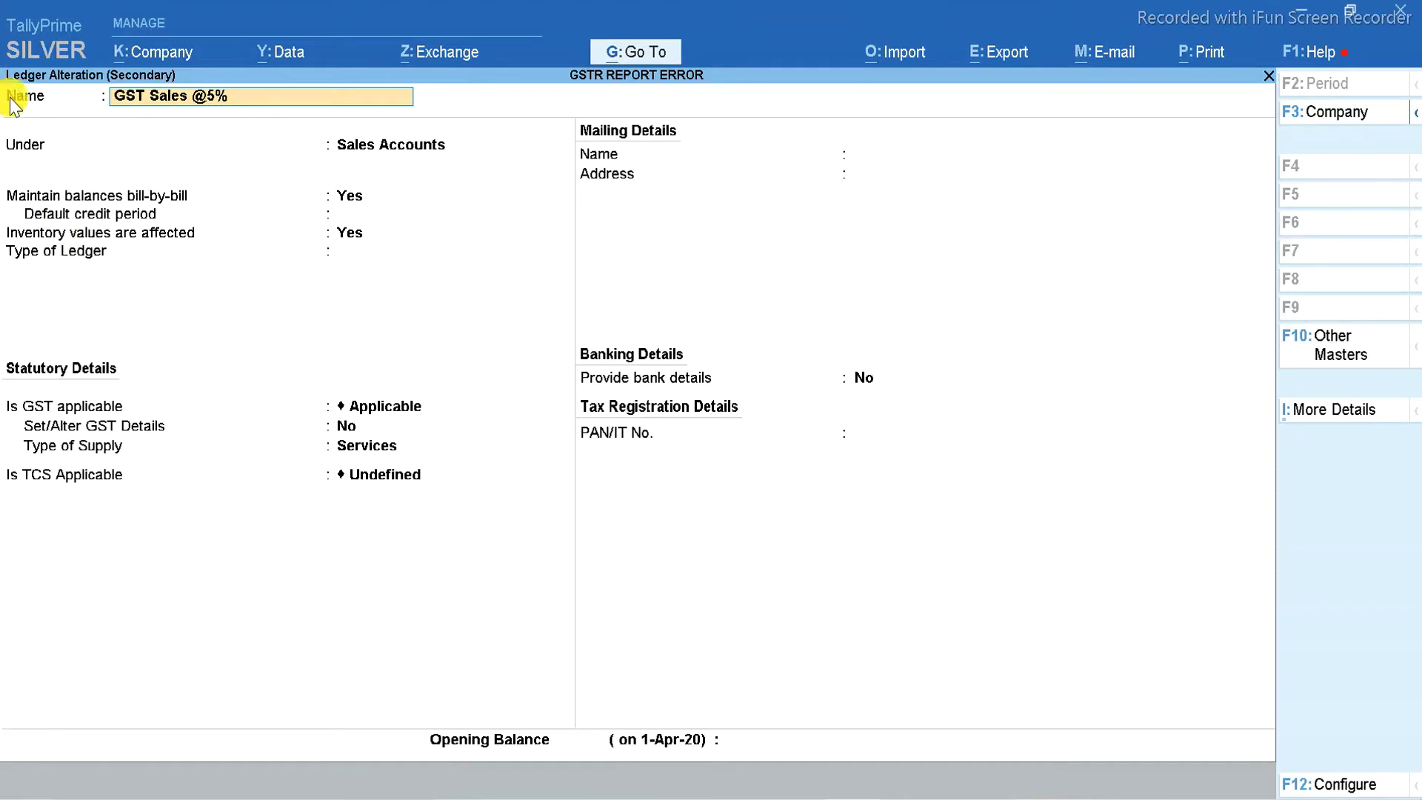
- Set the ledger type to Not Applicable and Set/Alter GST Details to Yes for the GST Sales @5% ledger
{"action": "left_click", "coordinate": [388, 148]}
{"action": "key", "text": "Return"}
{"action": "key", "text": "Return"}
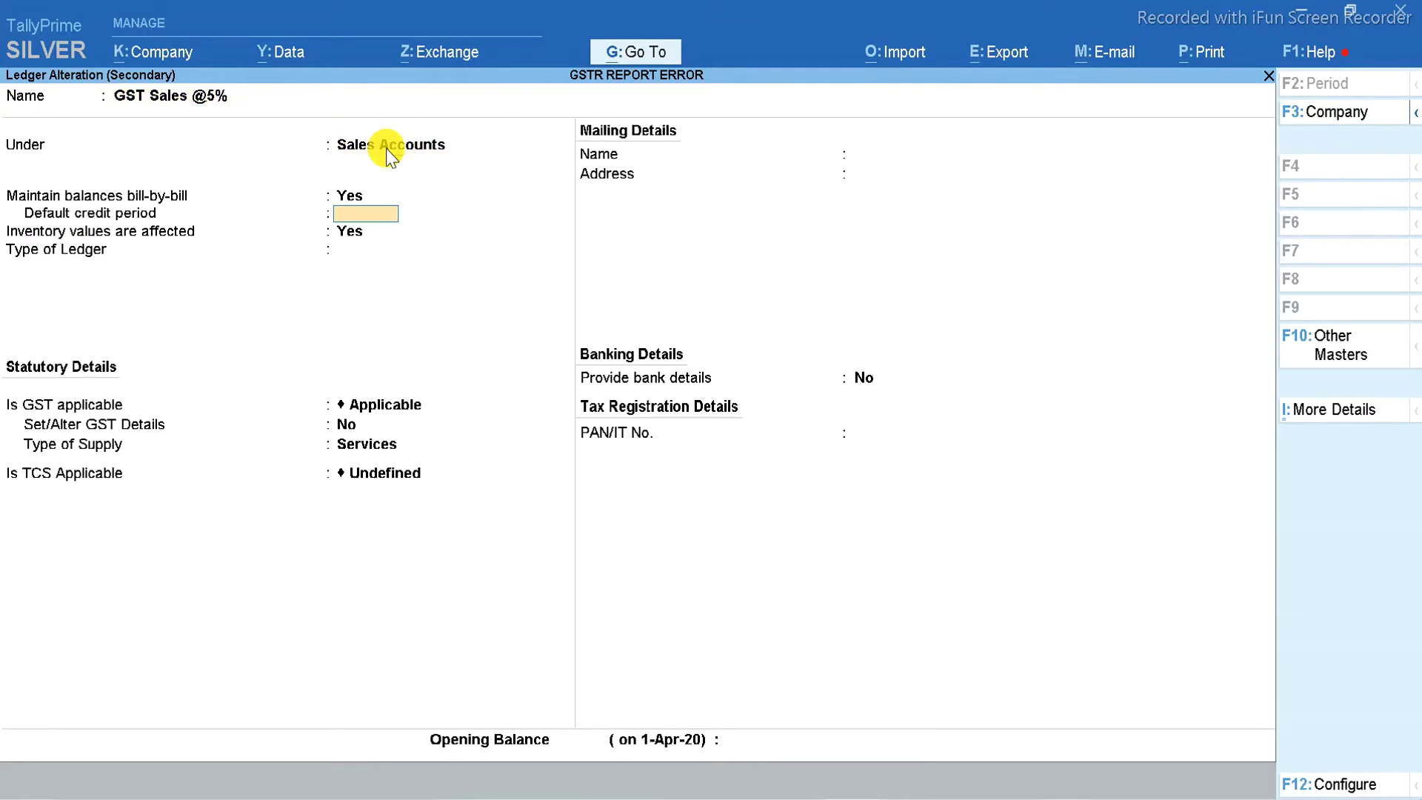
{"action": "key", "text": "Return"}
{"action": "key", "text": "Return"}
{"action": "key", "text": "Return"}
{"action": "key", "text": "Return"}
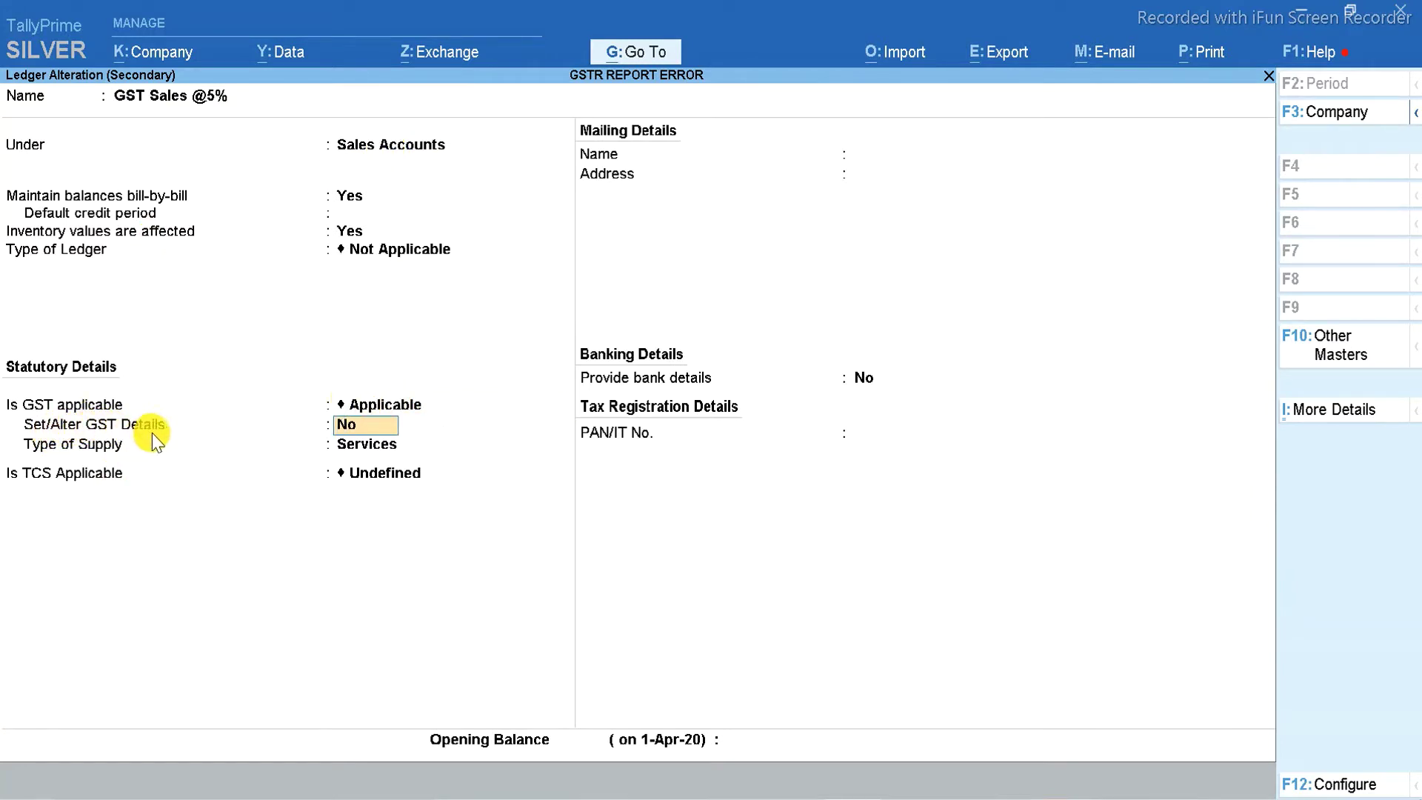
{"action": "key", "text": "y"}
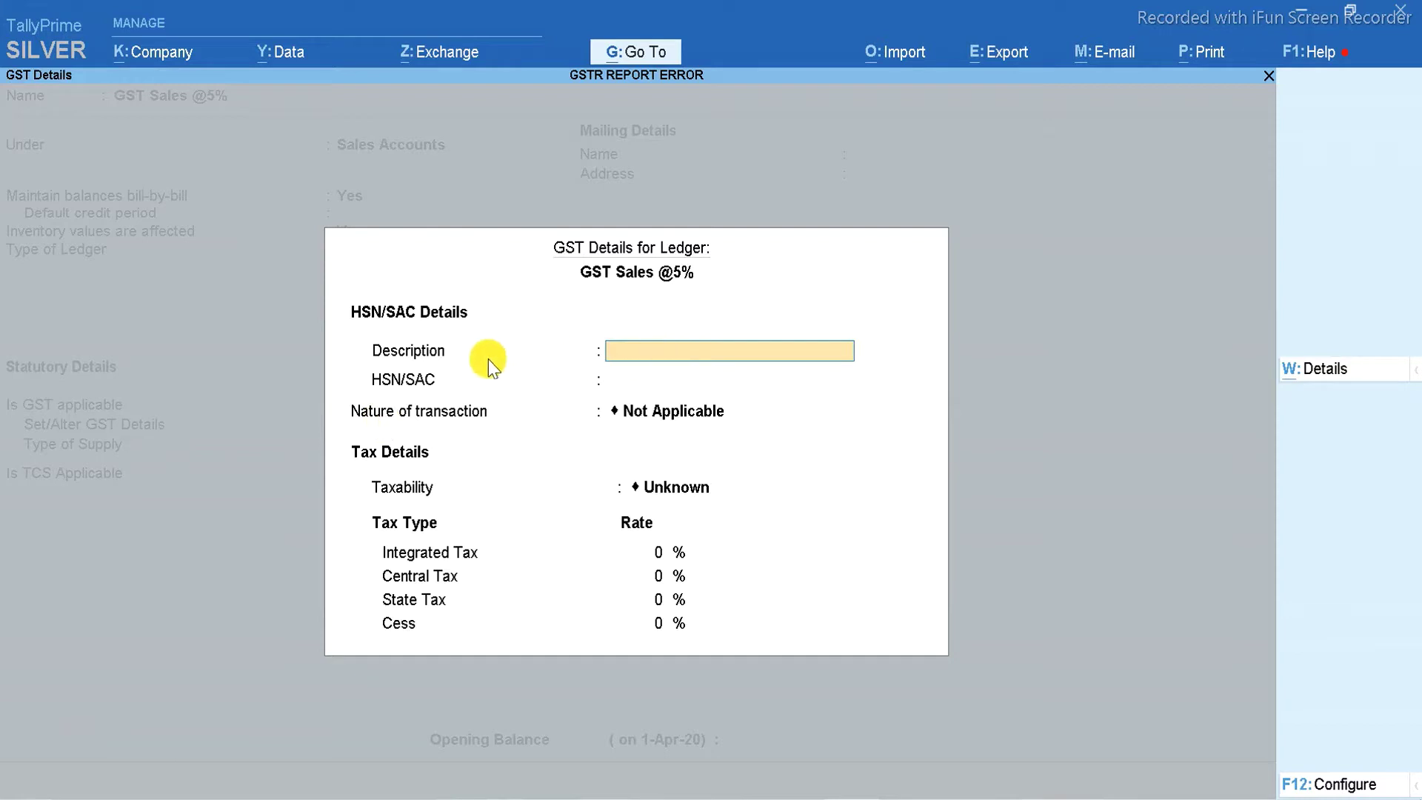
- Enter 25252 as the ledger's HSN/SAC and choose Sales Taxable as the nature of transaction
{"action": "key", "text": "Return"}
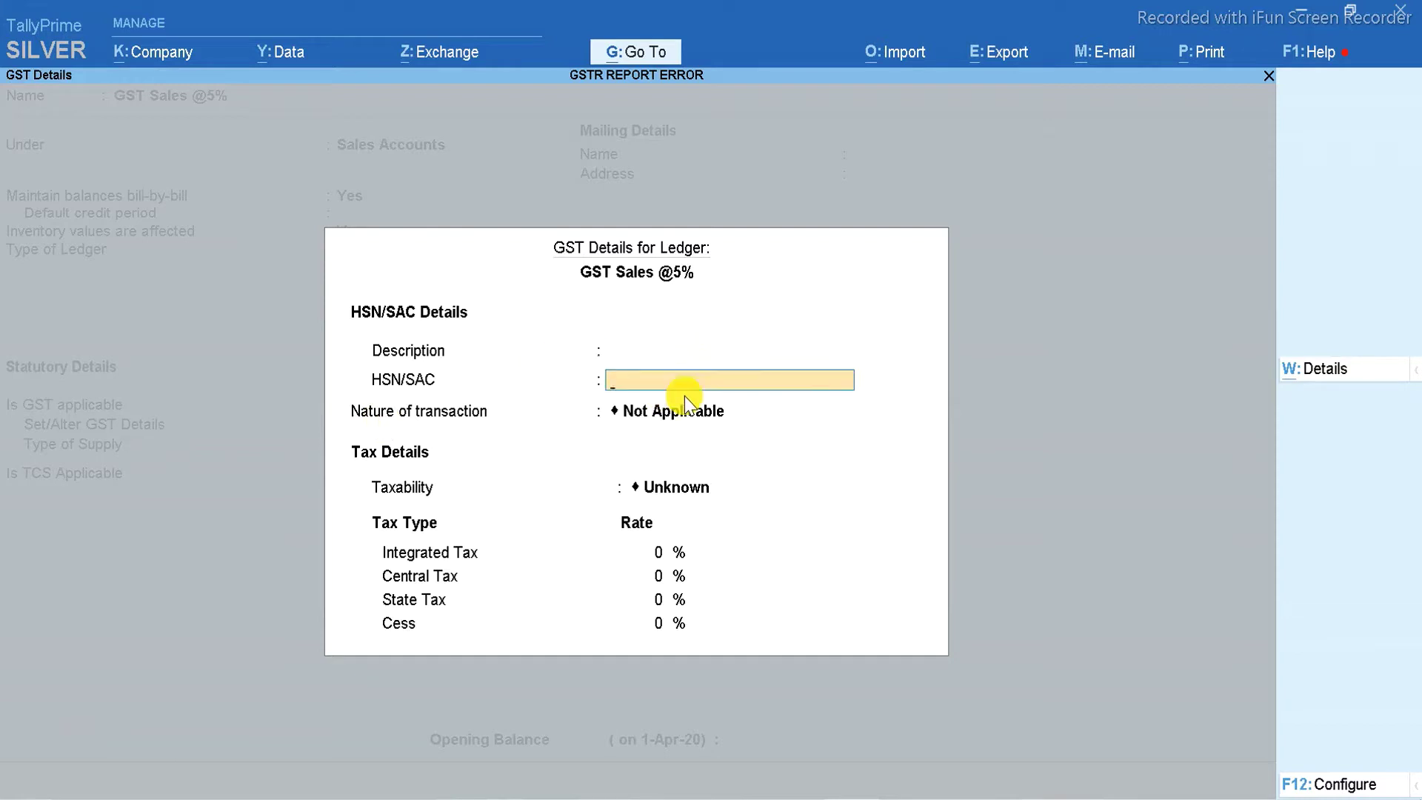
{"action": "type", "text": "25252"}
{"action": "key", "text": "Return"}
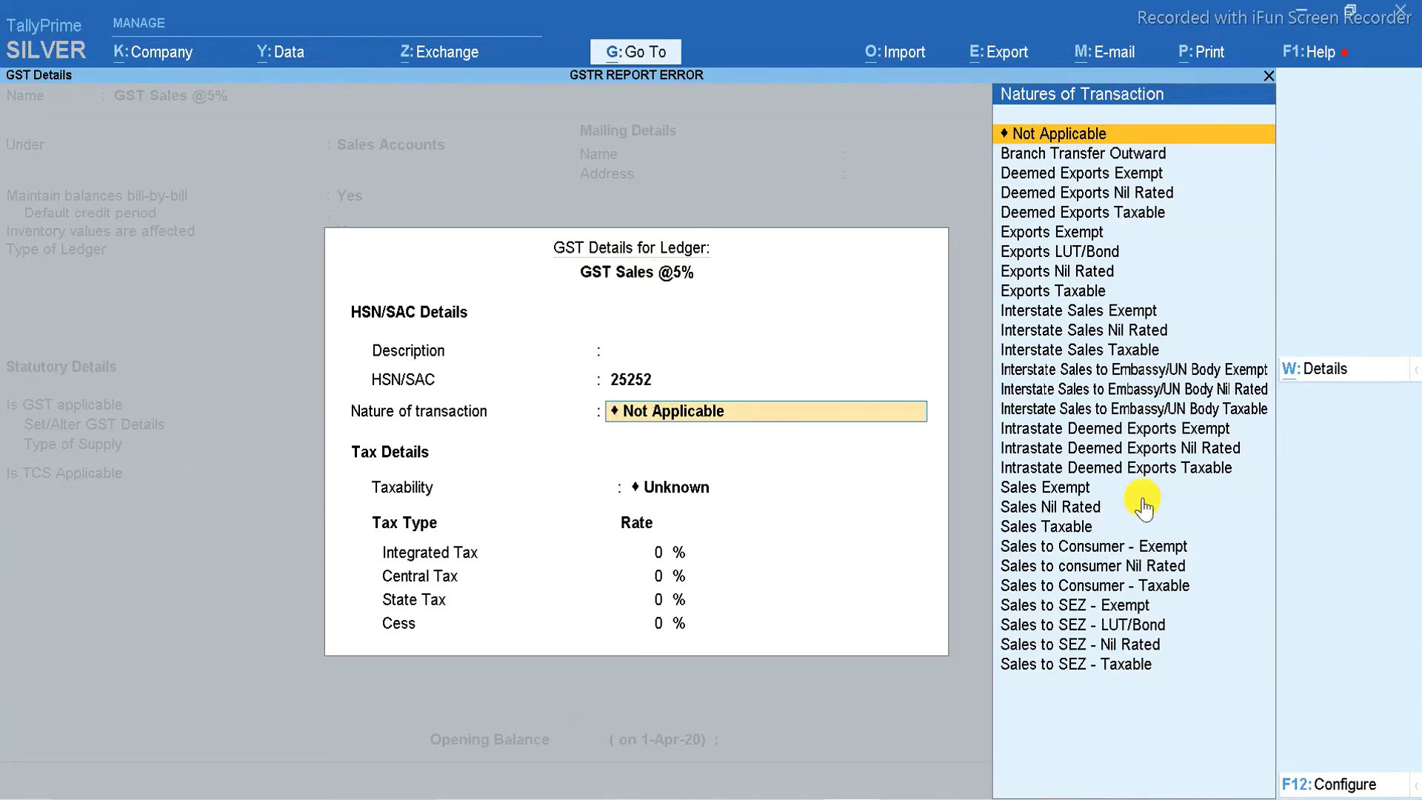
{"action": "left_click", "coordinate": [1043, 527]}
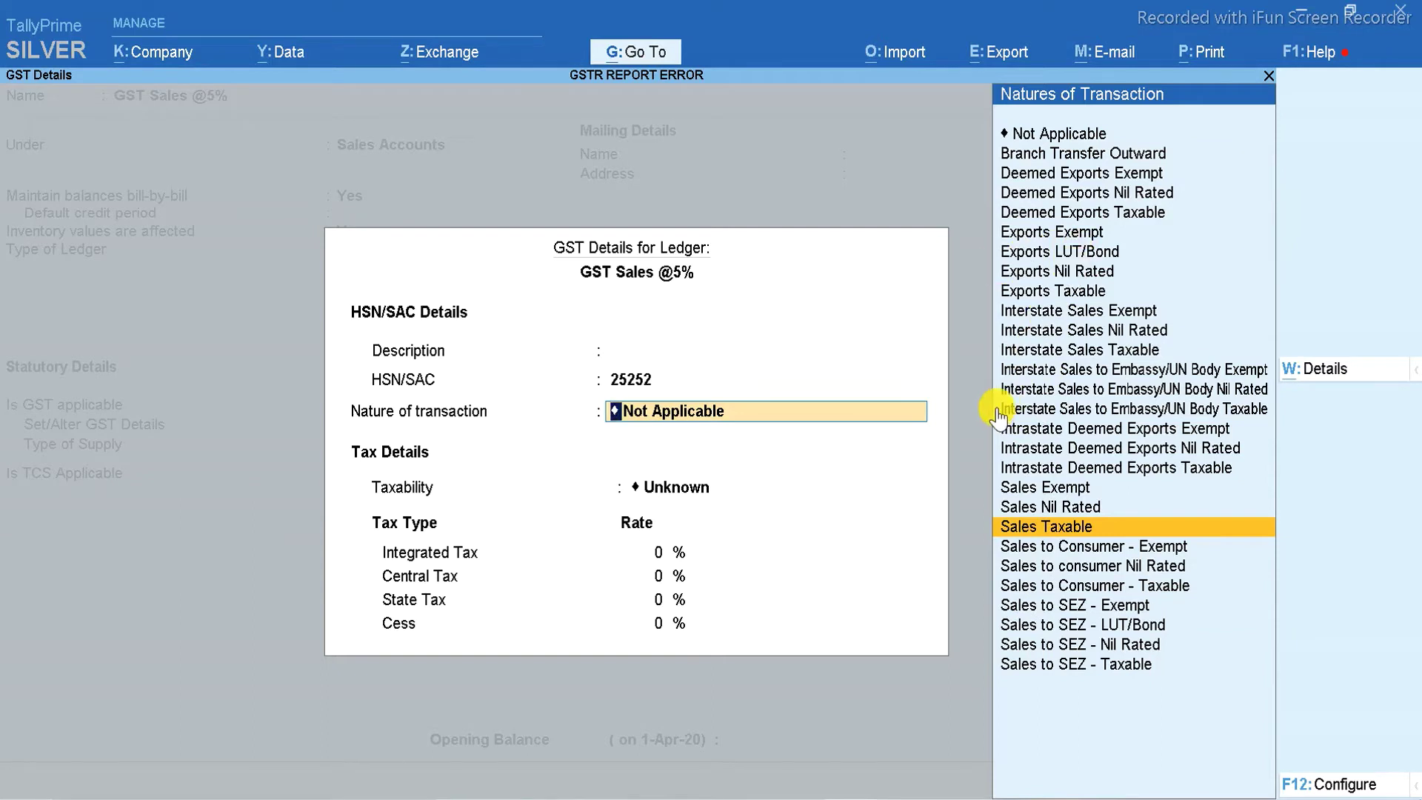
{"action": "left_click", "coordinate": [1015, 360]}
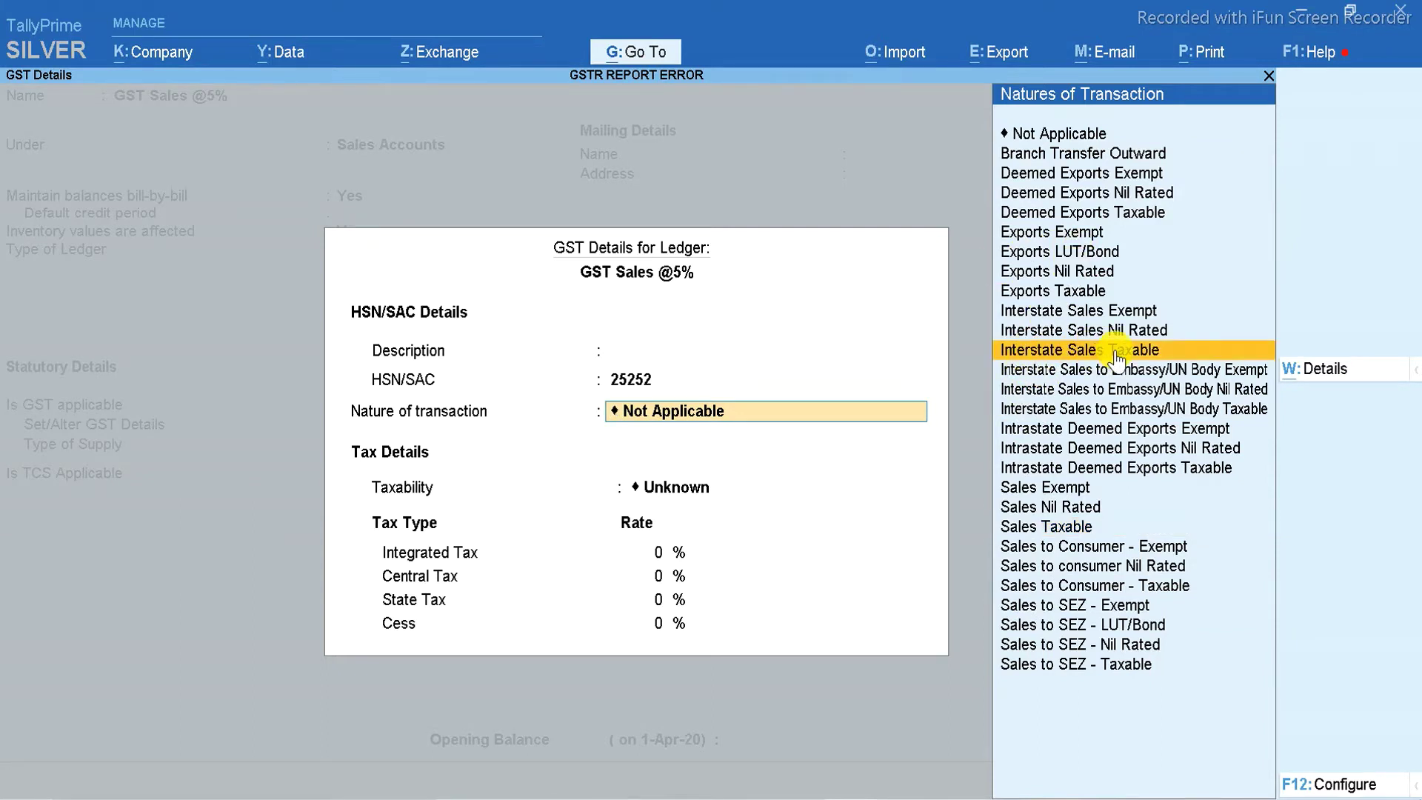
{"action": "left_click", "coordinate": [1044, 529]}
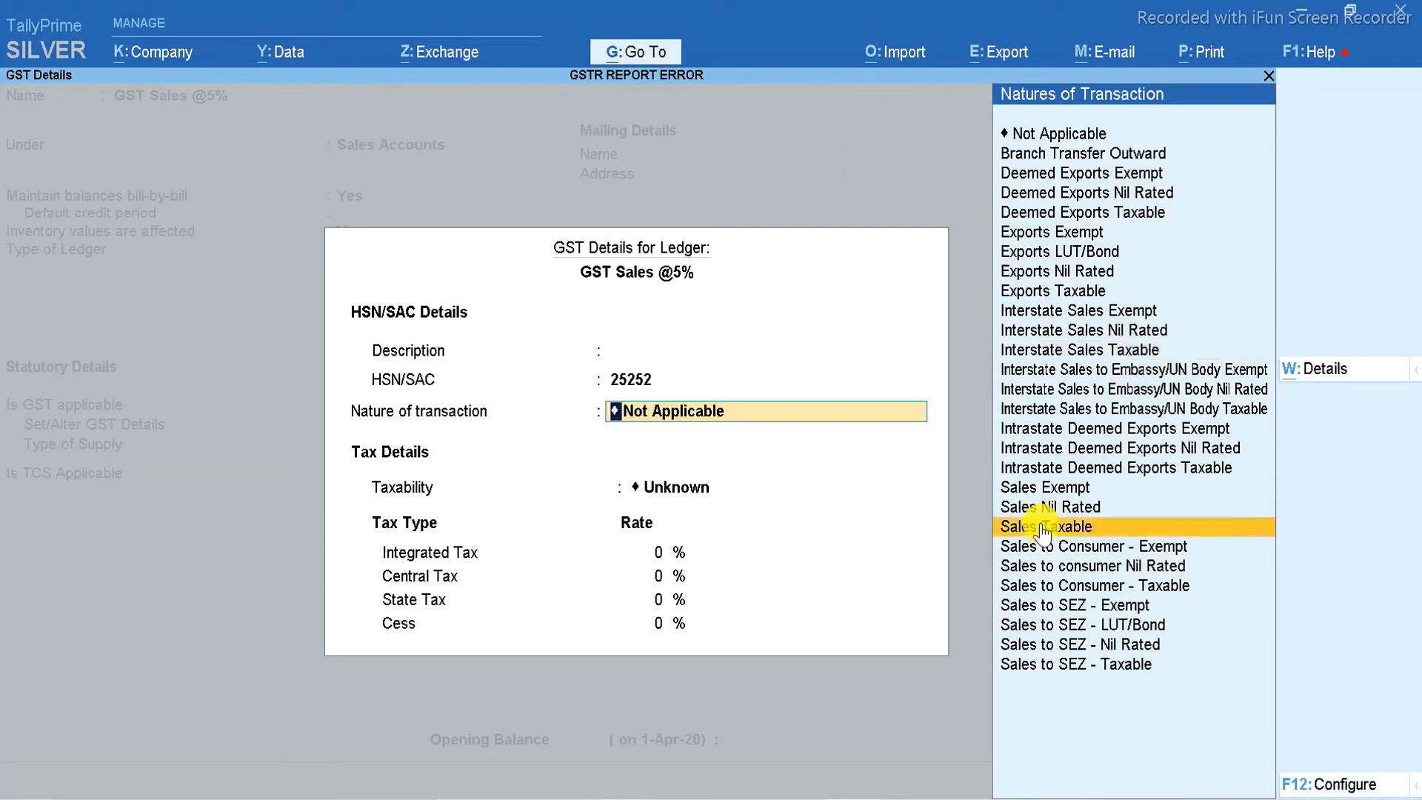
{"action": "left_click", "coordinate": [1096, 527]}
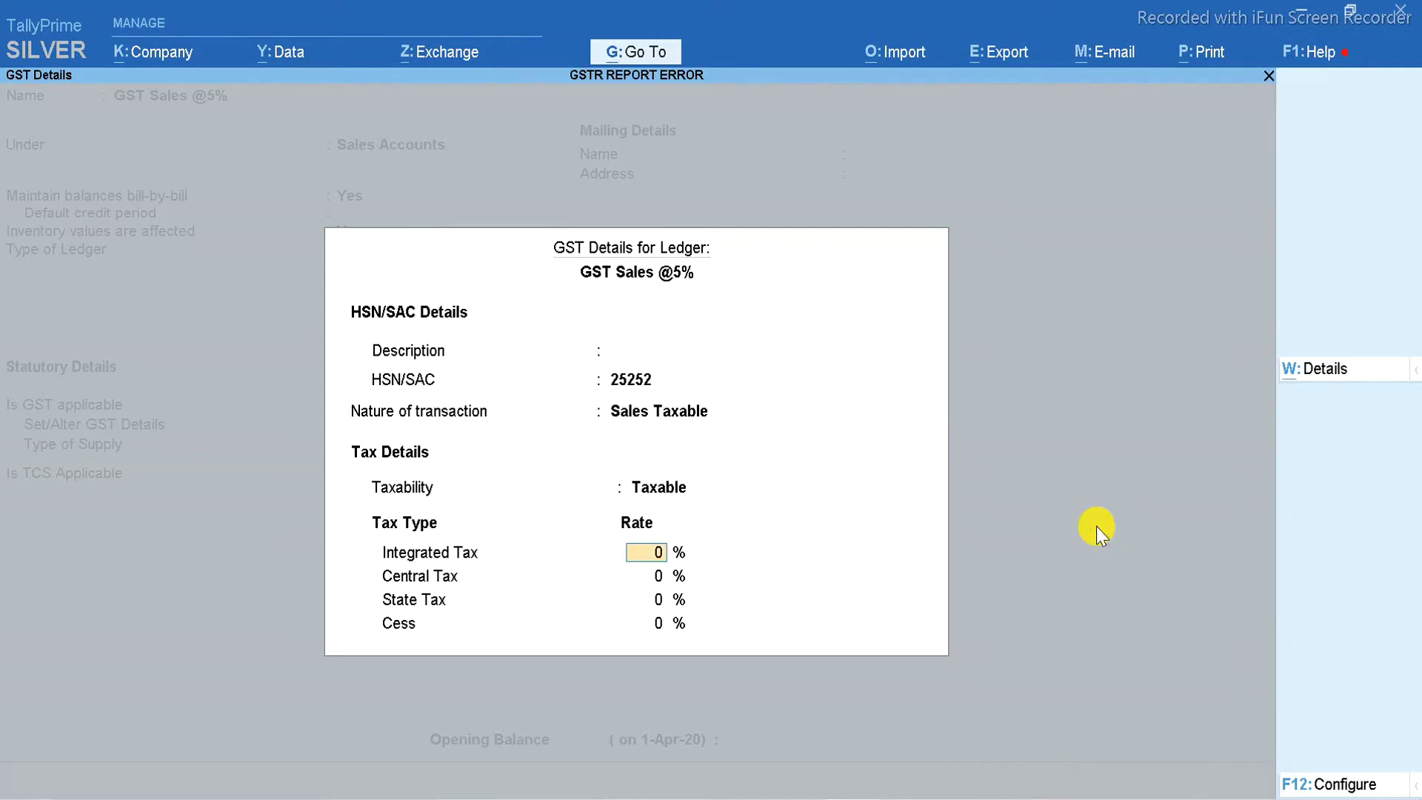
- Set the integrated tax rate to 5% and accept the ledger's GST details
{"action": "type", "text": "5"}
{"action": "key", "text": "Return"}
{"action": "key", "text": "Return"}
{"action": "key", "text": "Return"}
{"action": "key", "text": "Return"}
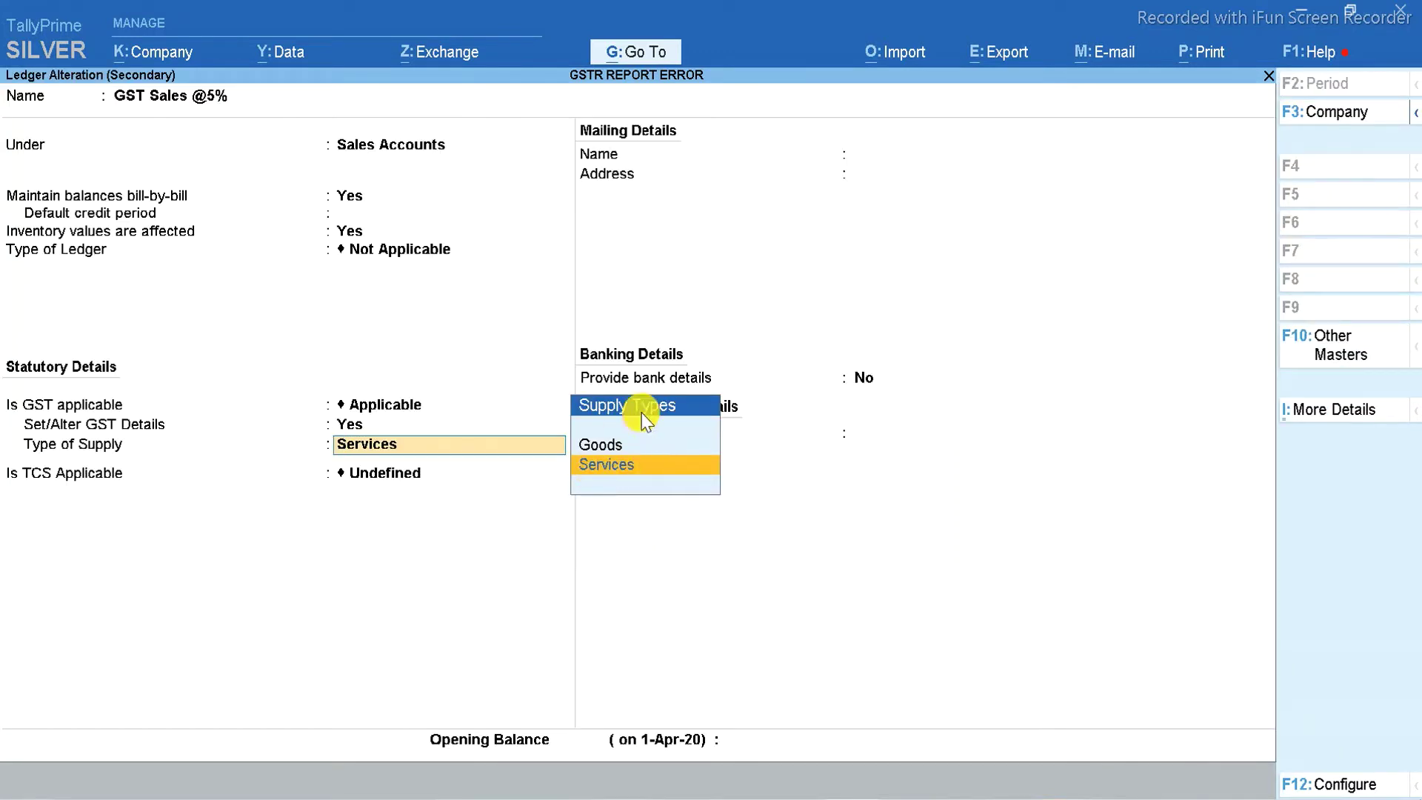
- Set the ledger's type of supply to Goods and save the GST Sales @5% ledger
{"action": "key", "text": "Up"}
{"action": "key", "text": "Return"}
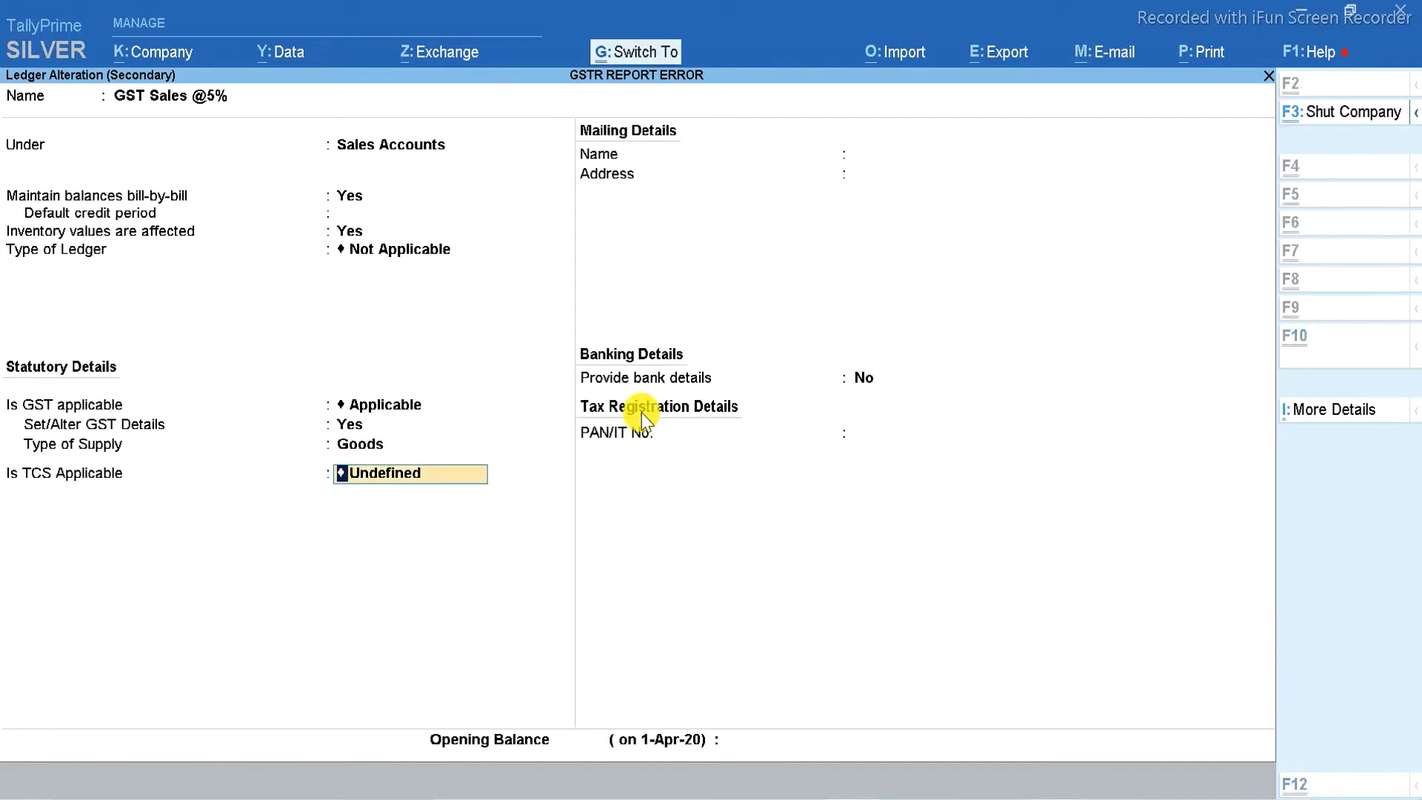
{"action": "key", "text": "ctrl+a"}
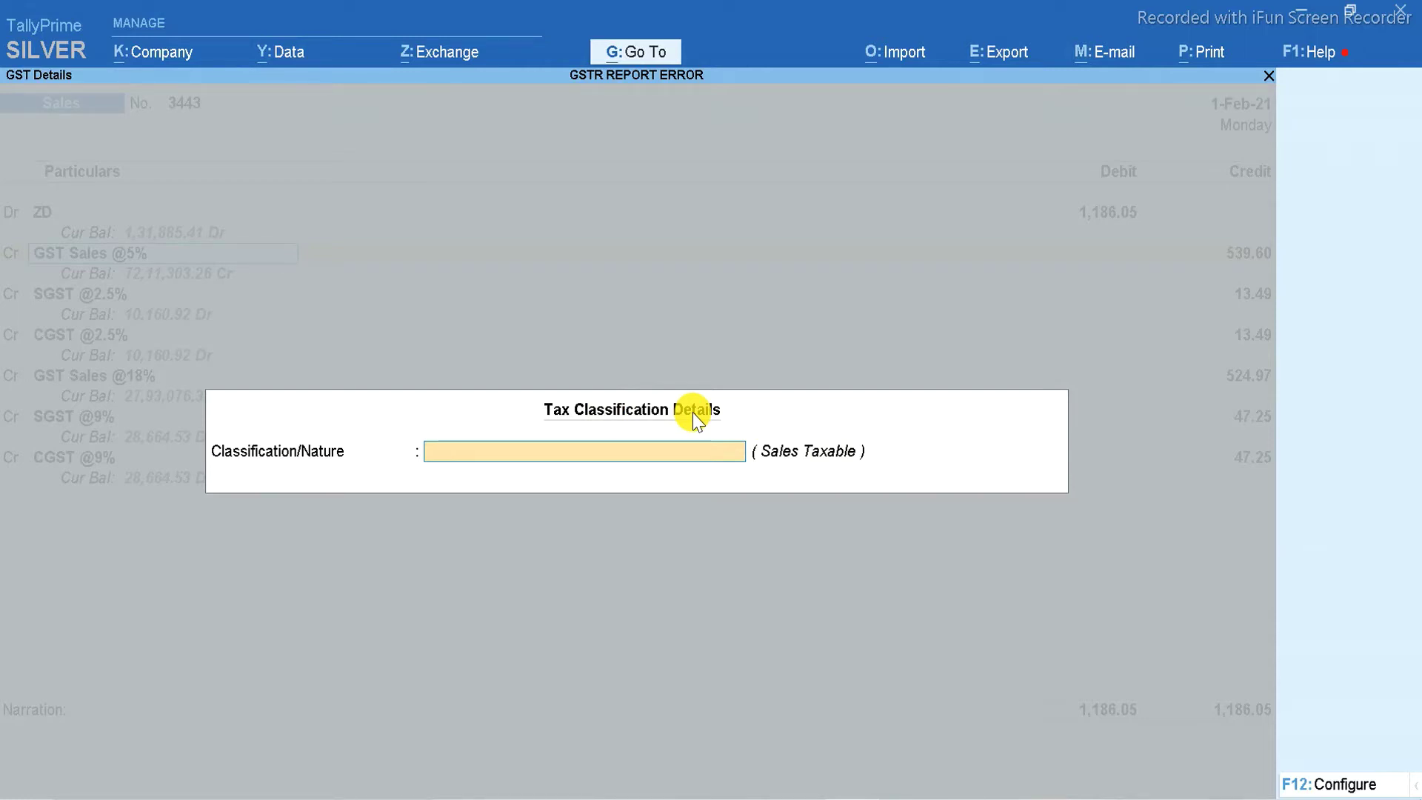
- Leave the tax classification and inventory allocations blank, and set Modify Tax Rate details of GST to No in the voucher configuration
{"action": "key", "text": "Return"}
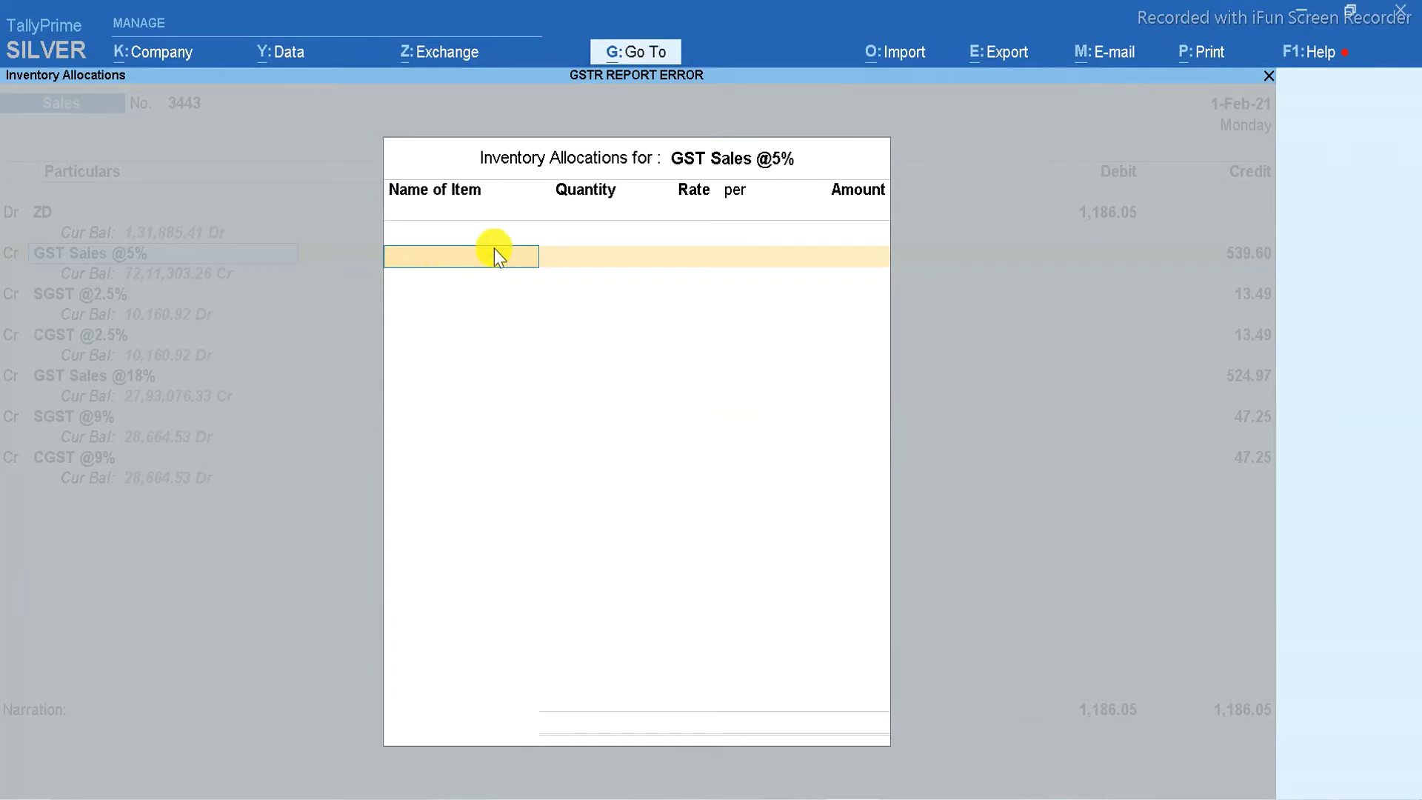
{"action": "key", "text": "Escape"}
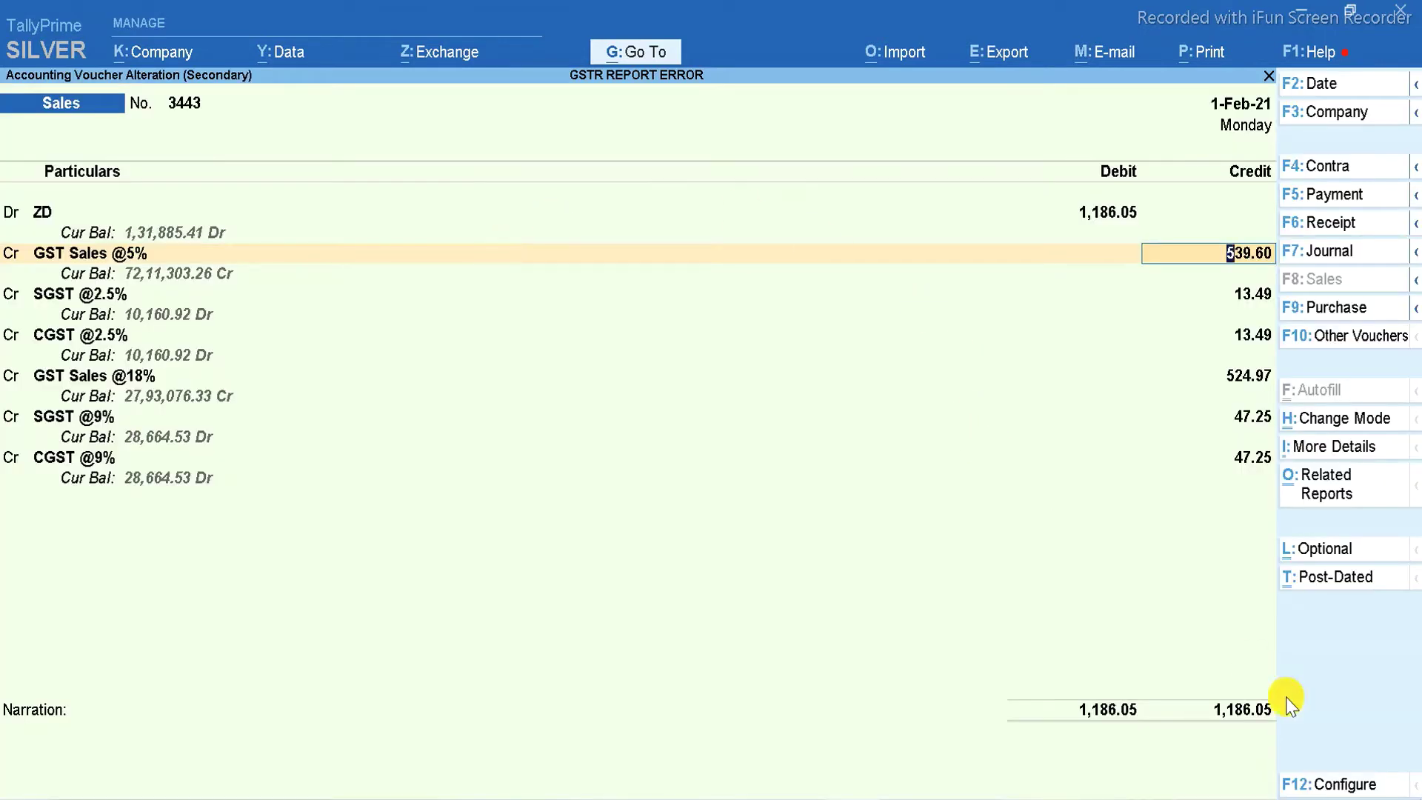
{"action": "left_click", "coordinate": [1362, 788]}
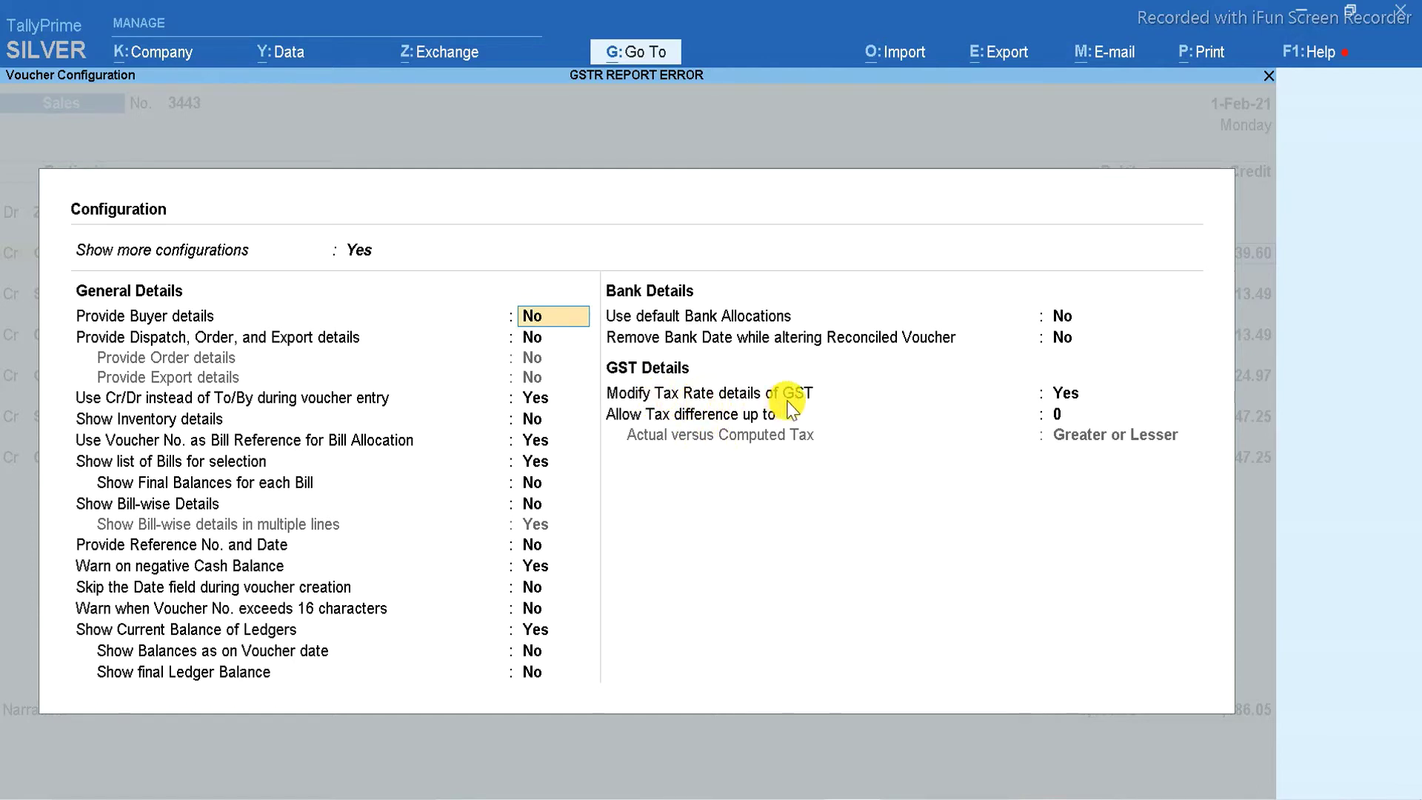
{"action": "left_click", "coordinate": [1061, 393]}
{"action": "key", "text": "n"}
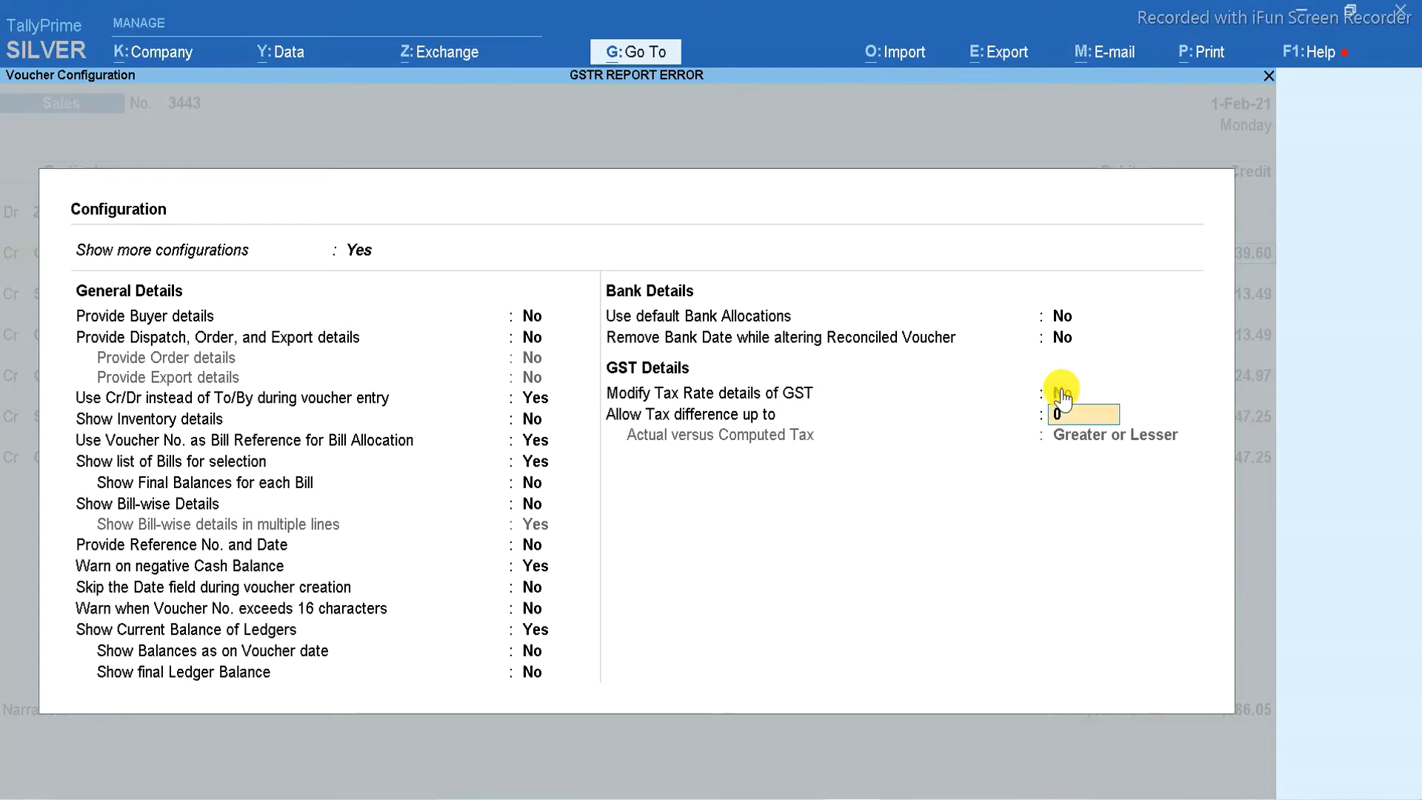
{"action": "key", "text": "ctrl+a"}
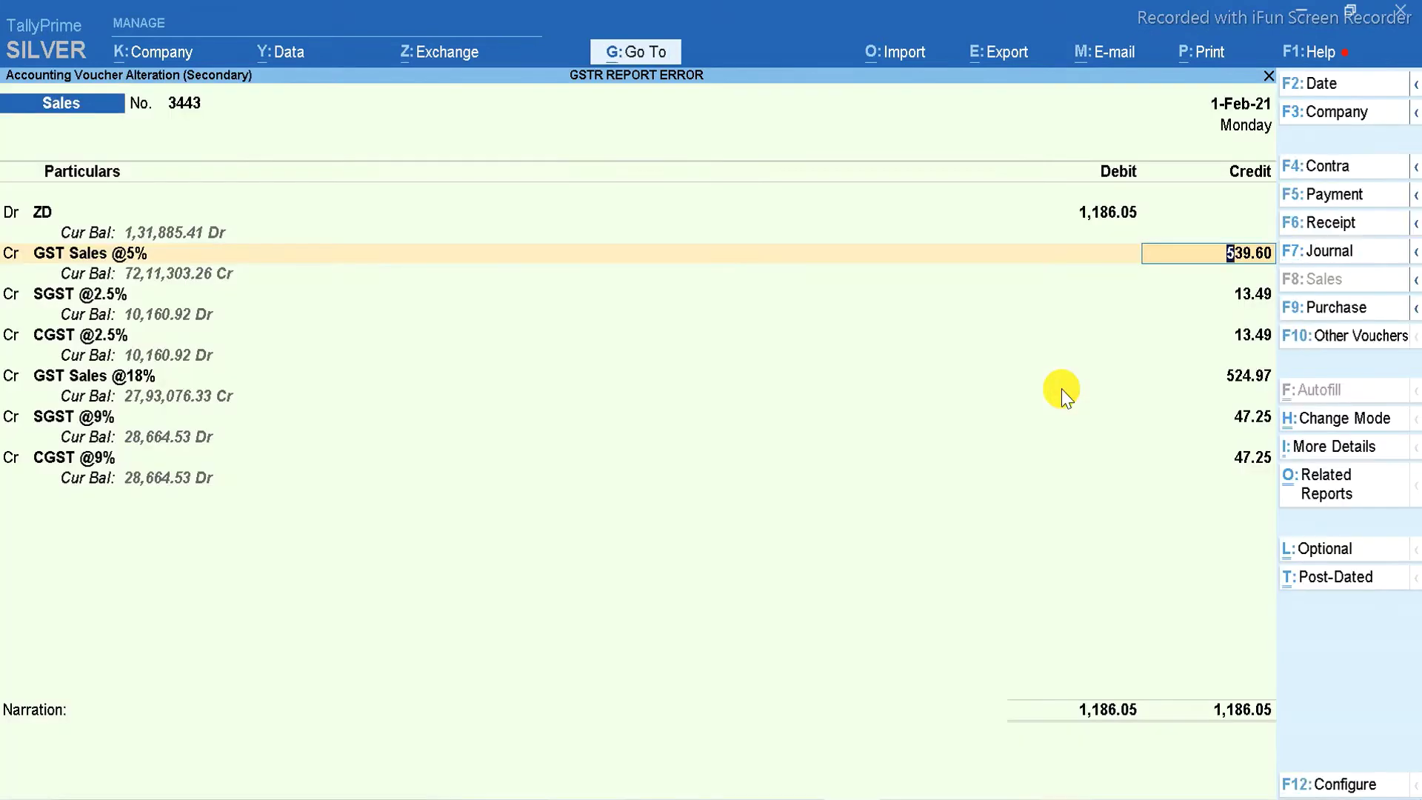
- Go back to the ZD party line and accept its bill-wise amount as On Account
{"action": "key", "text": "BackSpace"}
{"action": "key", "text": "Return"}
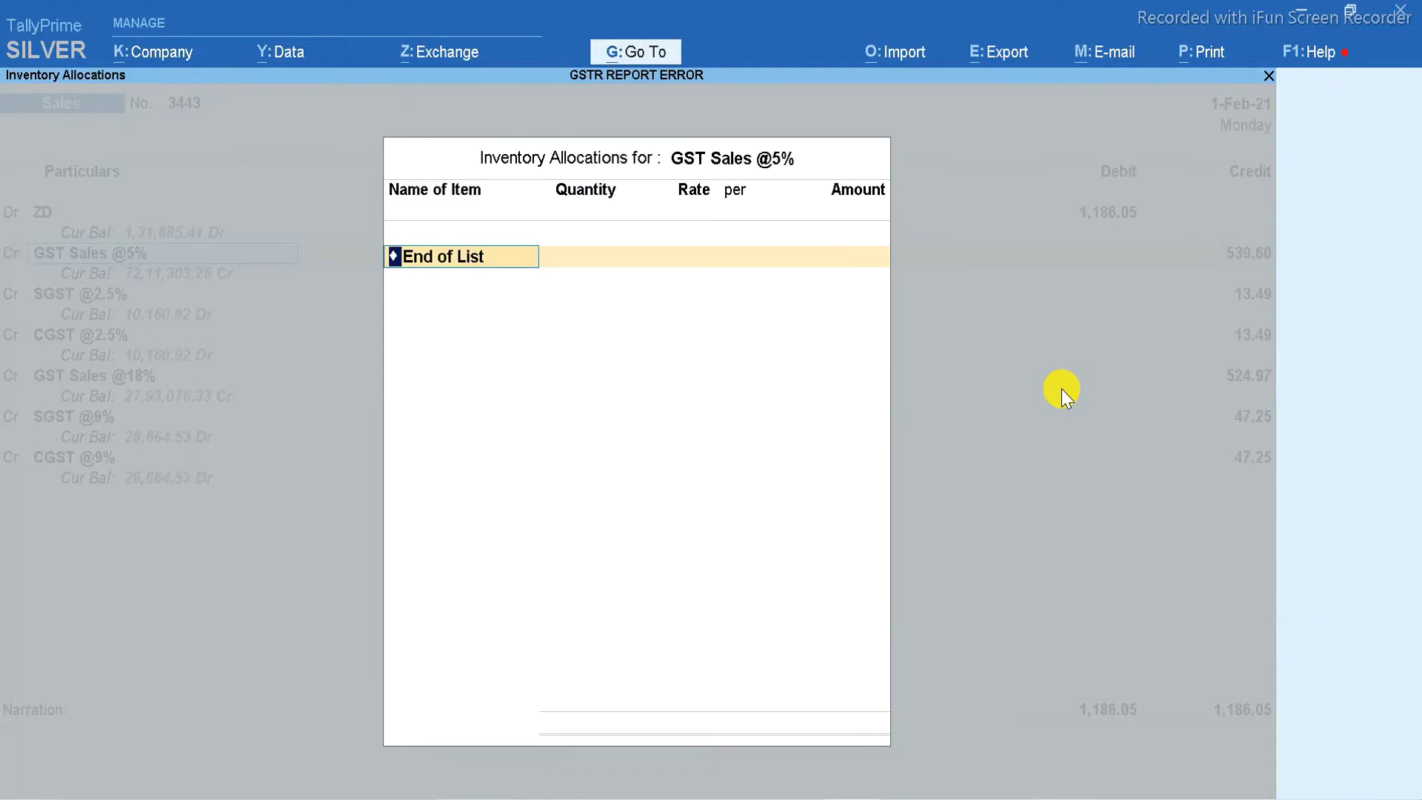
{"action": "key", "text": "Return"}
{"action": "key", "text": "BackSpace"}
{"action": "key", "text": "BackSpace"}
{"action": "key", "text": "Return"}
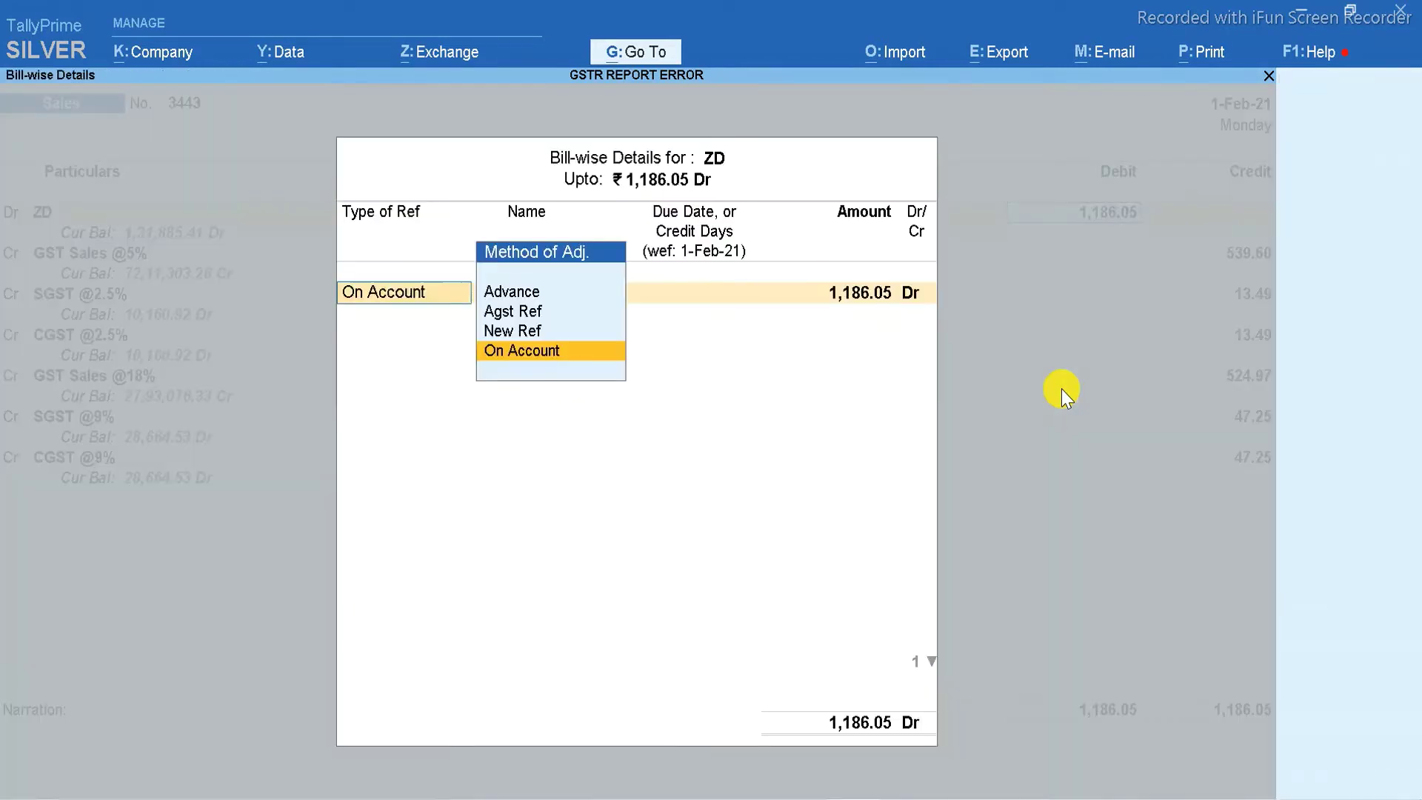
{"action": "key", "text": "Return"}
{"action": "key", "text": "Return"}
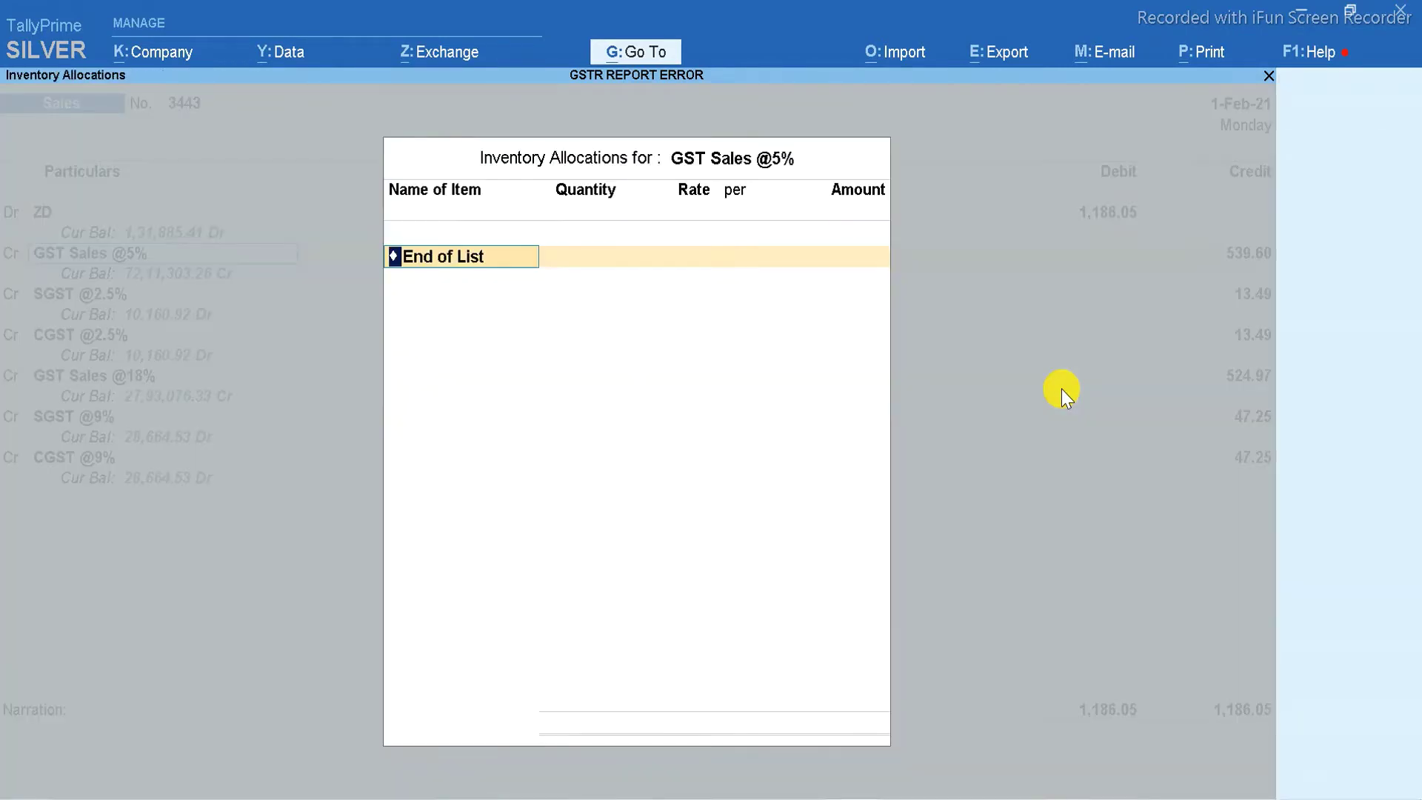
- Leave the inventory allocations for GST Sales @5% blank and allocate its bill-wise amount On Account
{"action": "key", "text": "Return"}
{"action": "key", "text": "Return"}
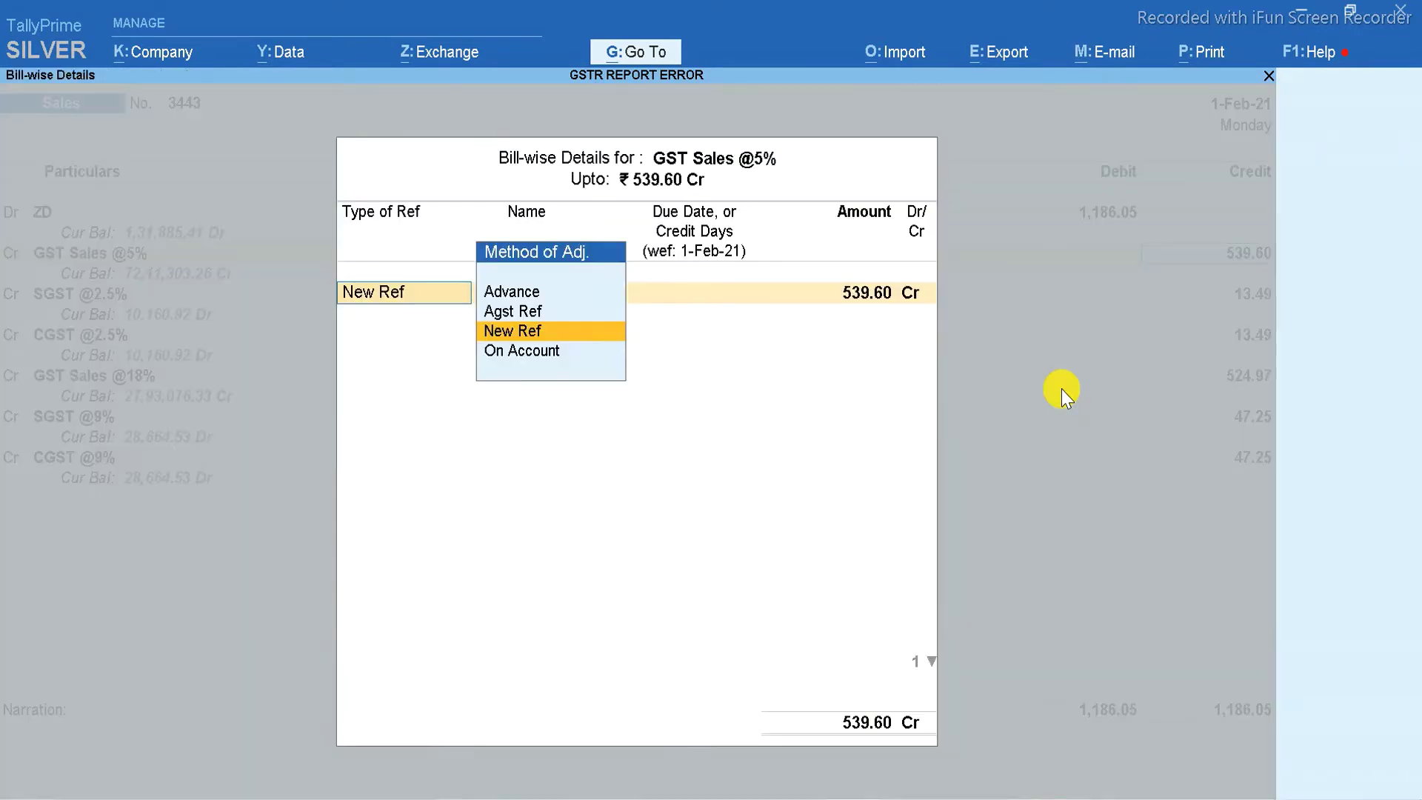
{"action": "key", "text": "Down"}
{"action": "key", "text": "Return"}
{"action": "key", "text": "Return"}
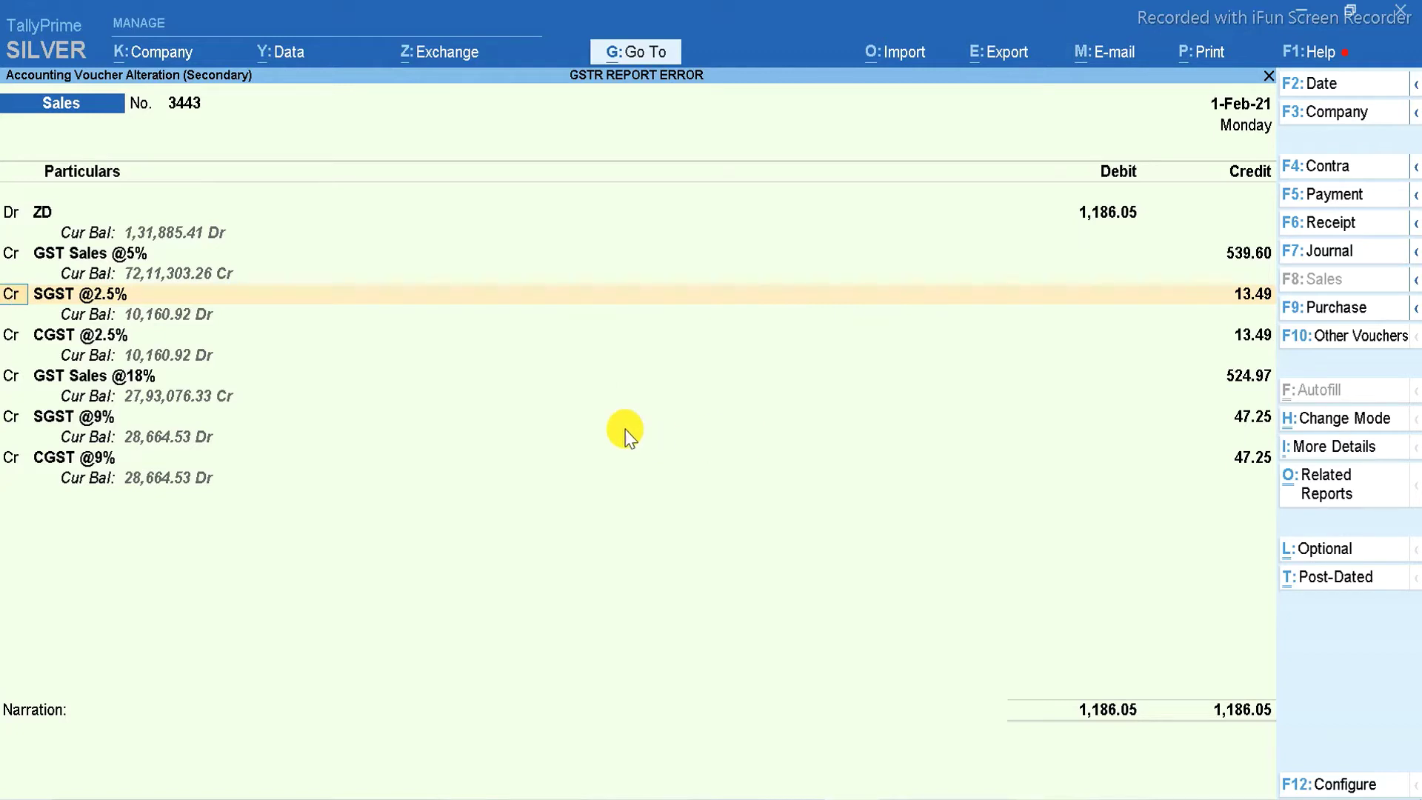
- Check and accept the SGST @2.5% ledger's details, and allocate its voucher amount On Account
{"action": "key", "text": "Return"}
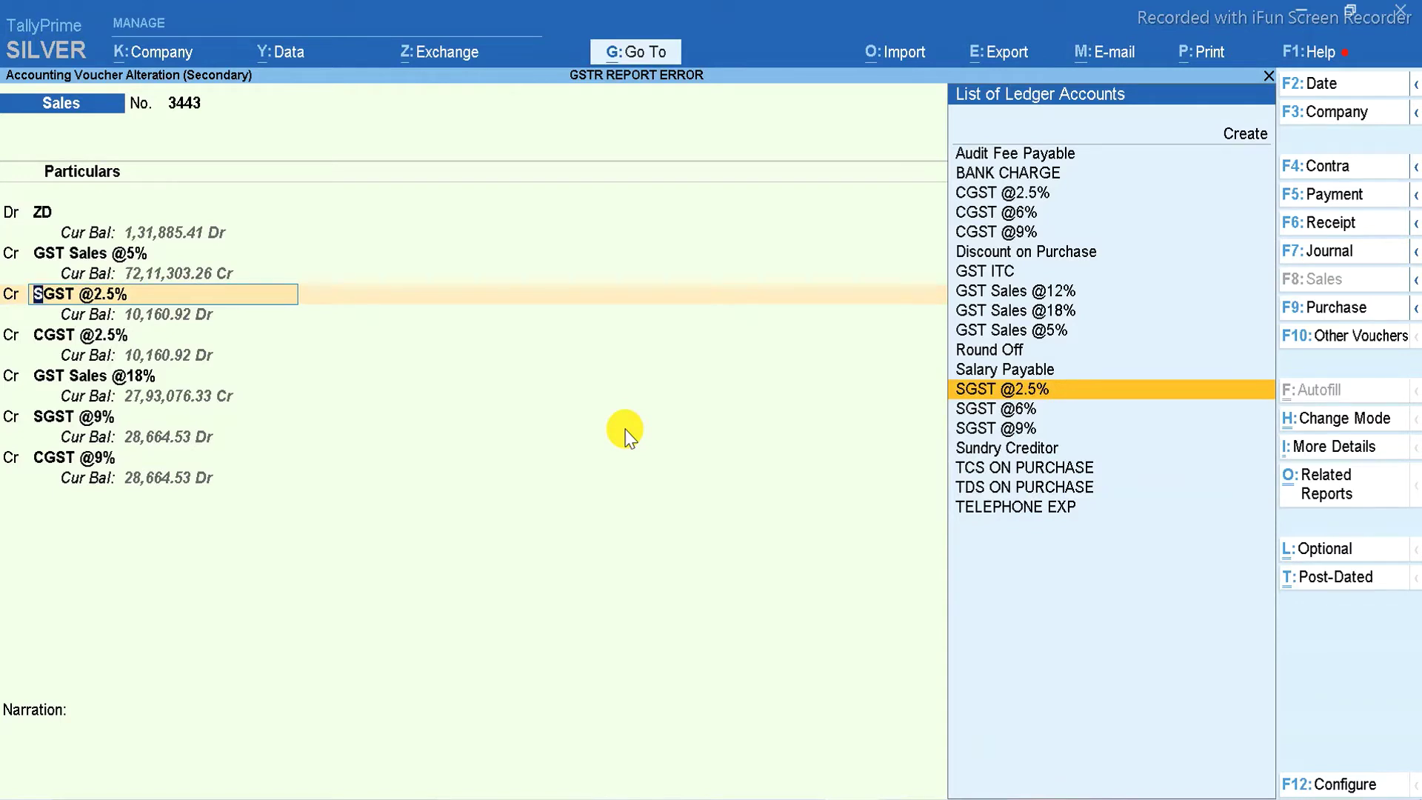
{"action": "key", "text": "ctrl+Return"}
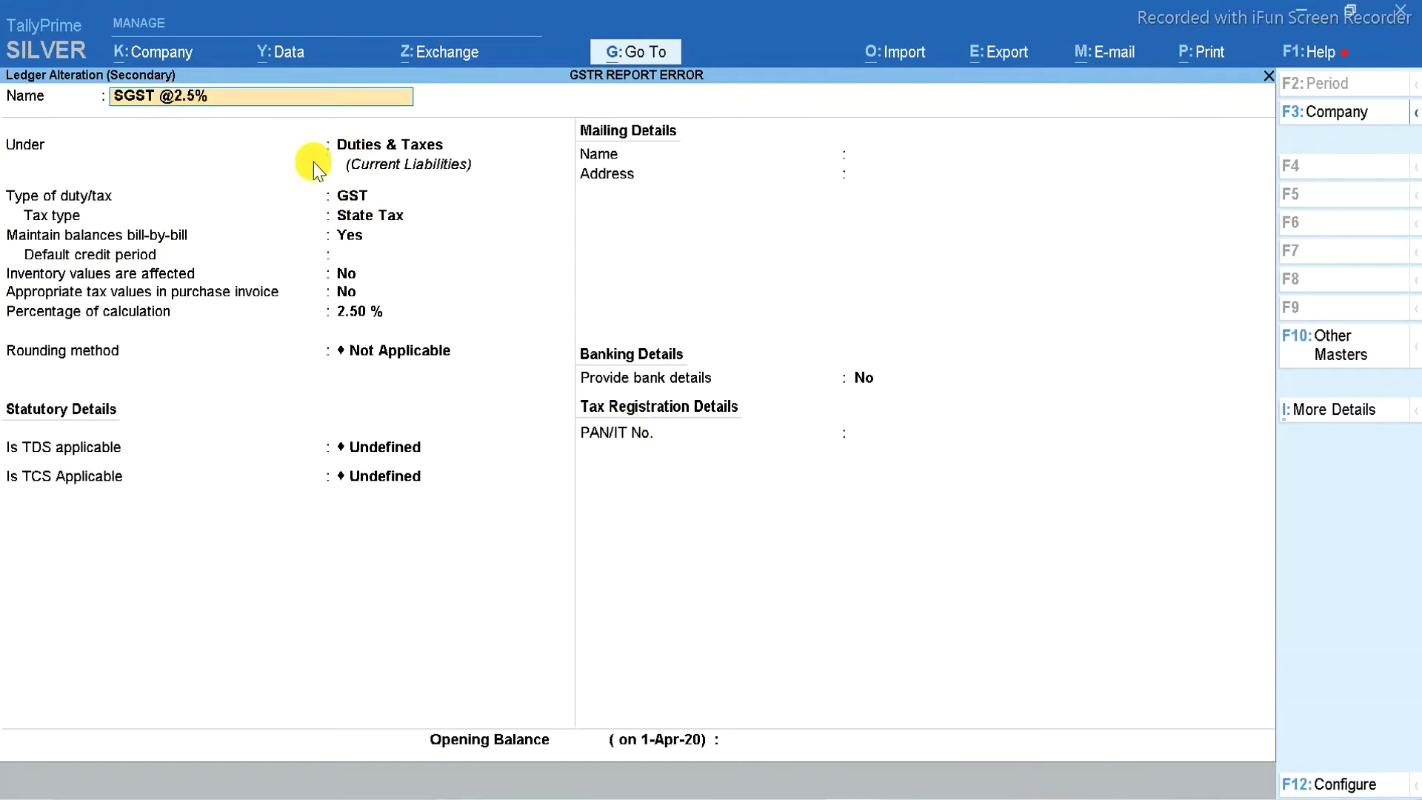
{"action": "key", "text": "ctrl+a"}
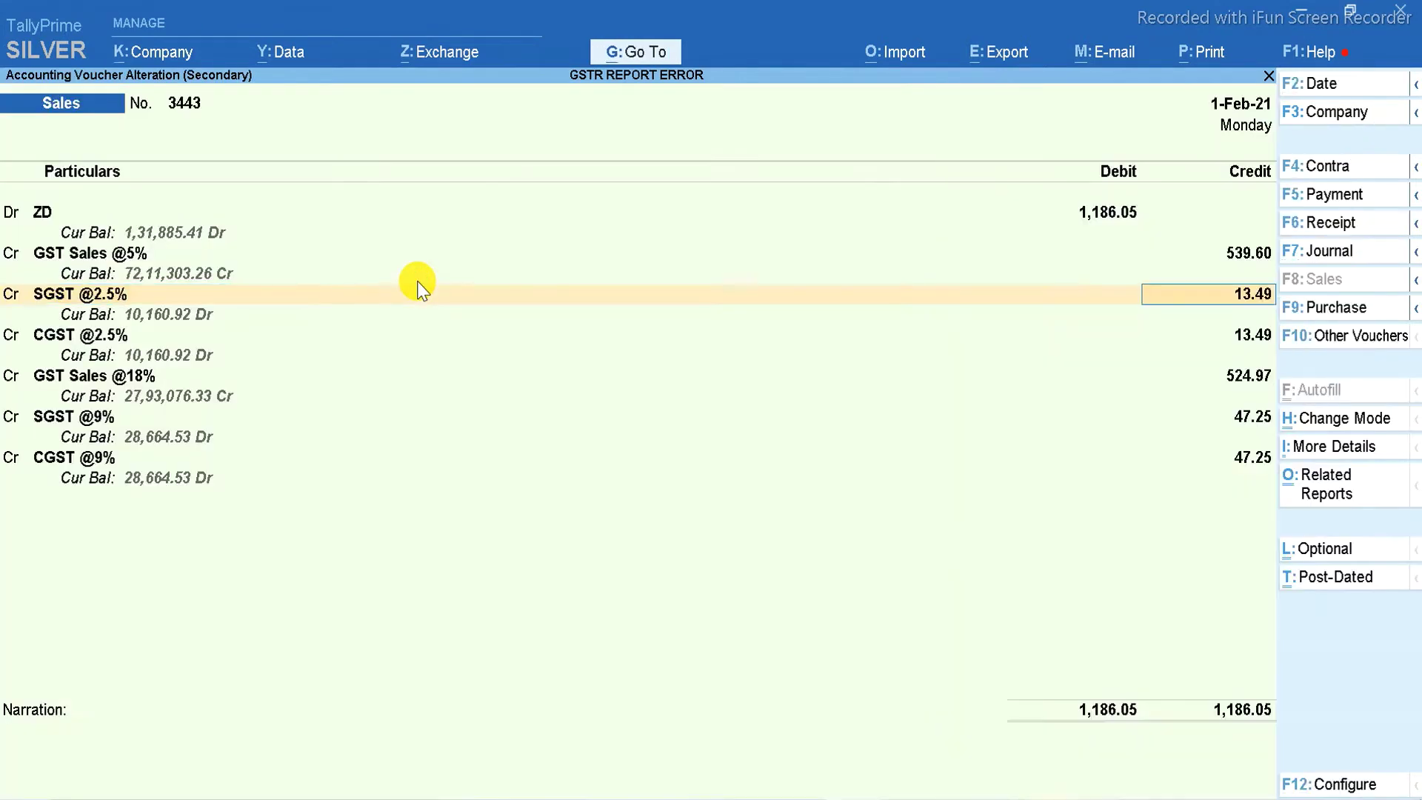
{"action": "key", "text": "Return"}
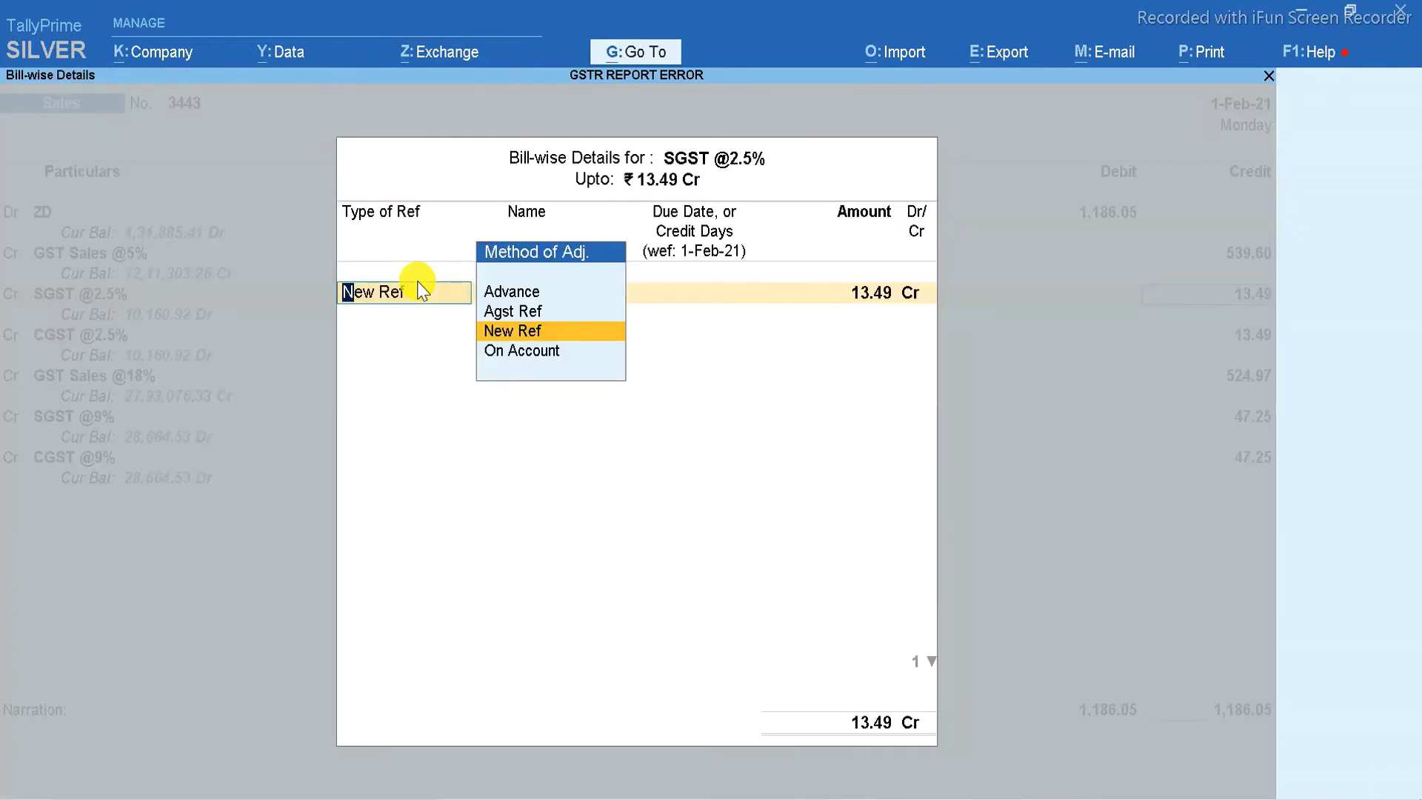
{"action": "key", "text": "Down"}
{"action": "key", "text": "Return"}
{"action": "key", "text": "Return"}
{"action": "key", "text": "Return"}
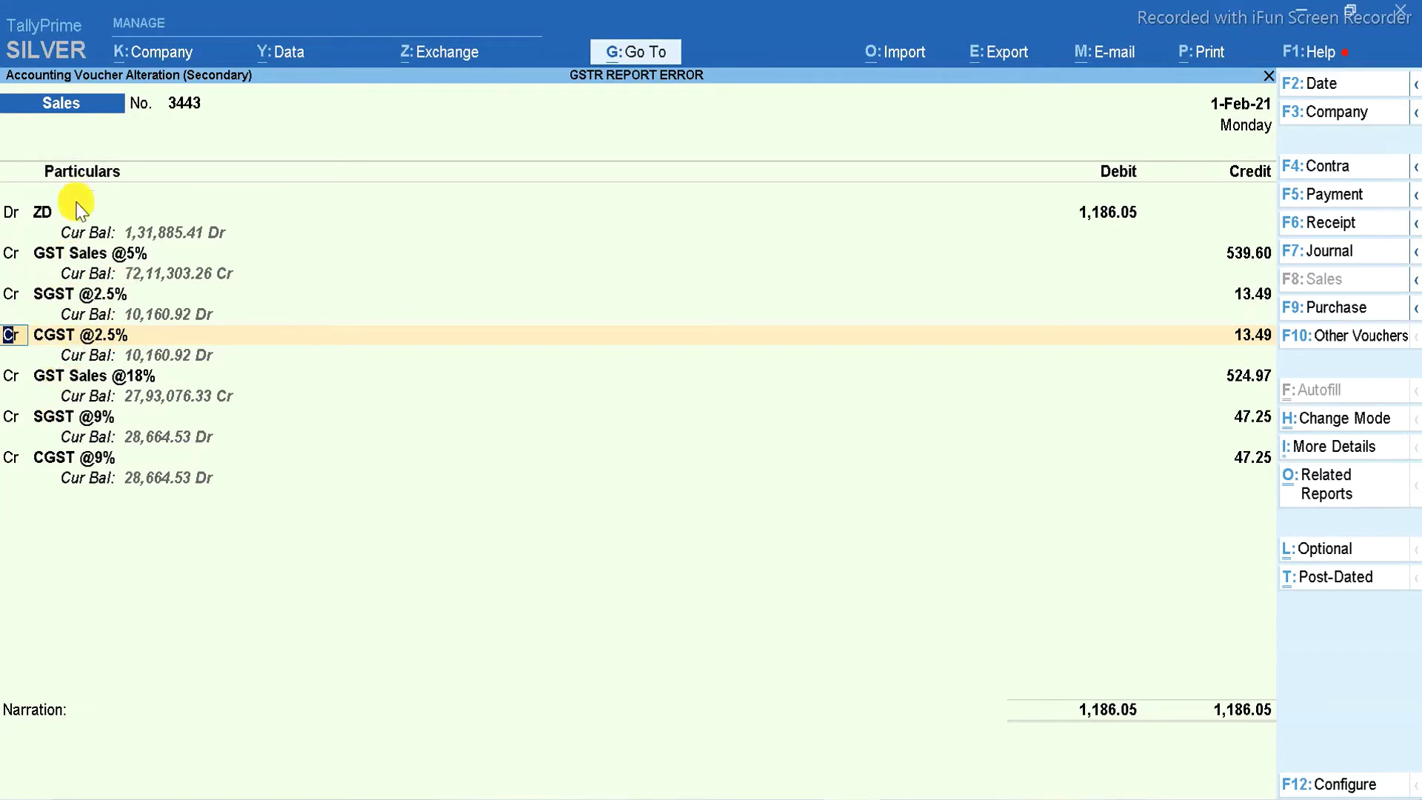
- Check and accept the CGST @2.5% ledger's details, and allocate its voucher amount On Account
{"action": "left_click", "coordinate": [58, 339]}
{"action": "key", "text": "ctrl+Return"}
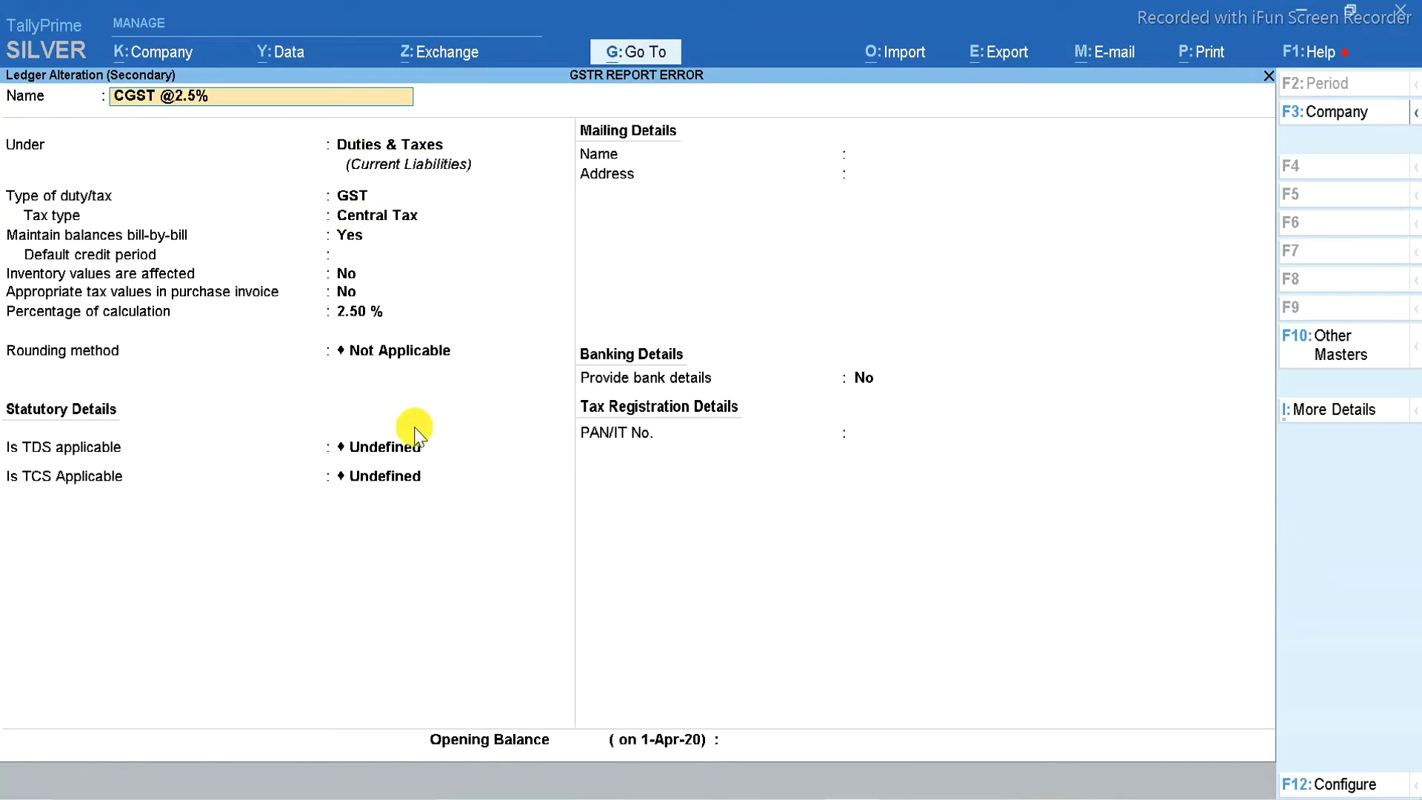
{"action": "key", "text": "ctrl+a"}
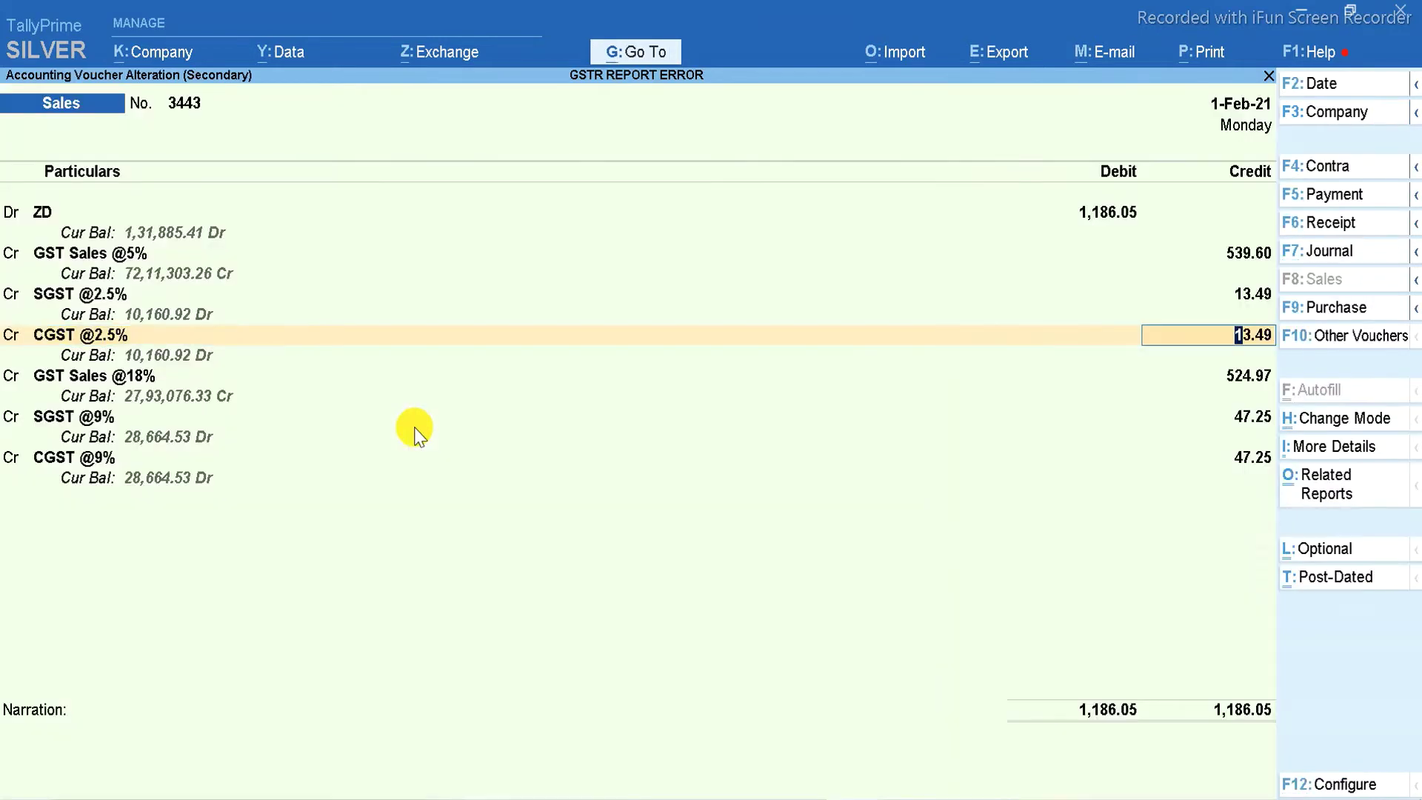
{"action": "key", "text": "Return"}
{"action": "type", "text": "n"}
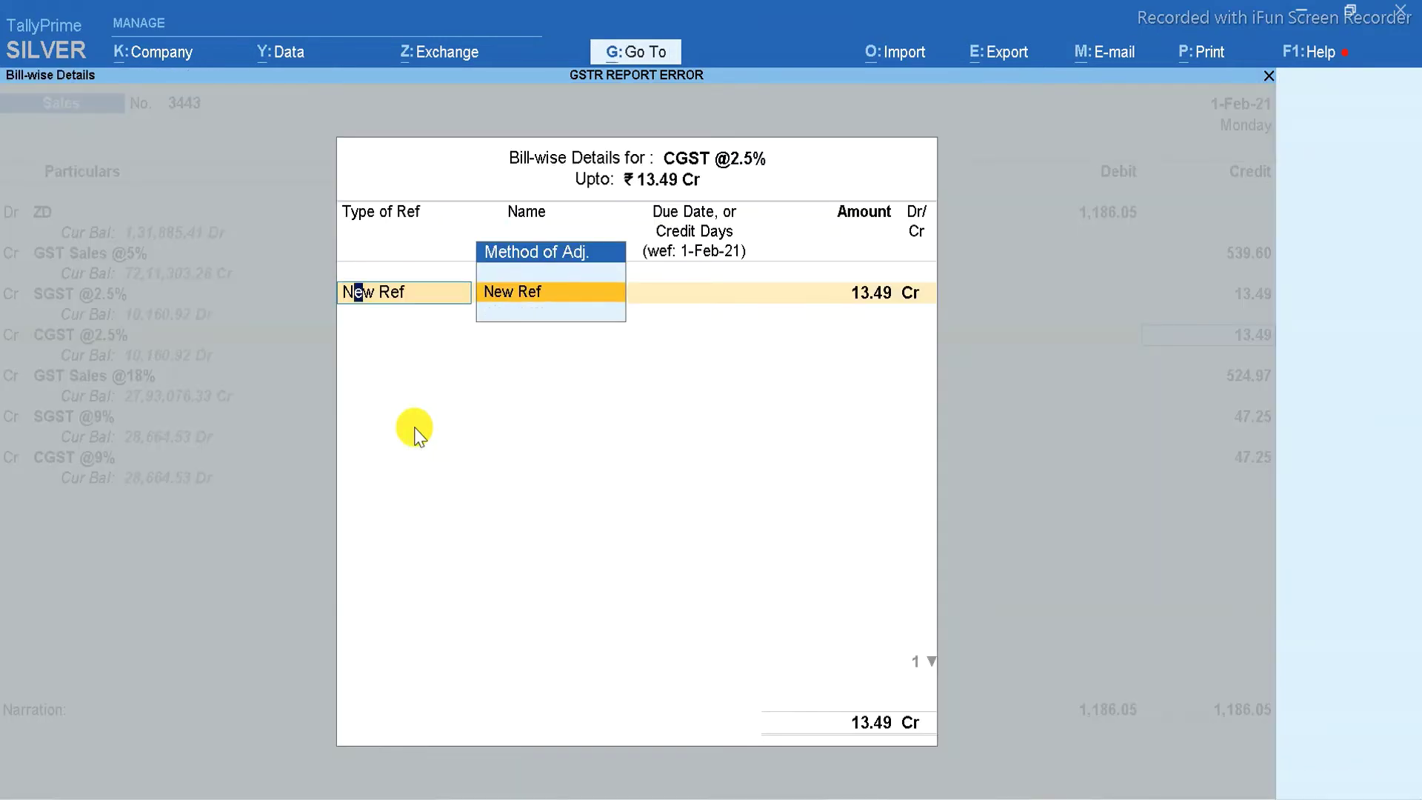
{"action": "key", "text": "BackSpace"}
{"action": "key", "text": "Down"}
{"action": "key", "text": "Return"}
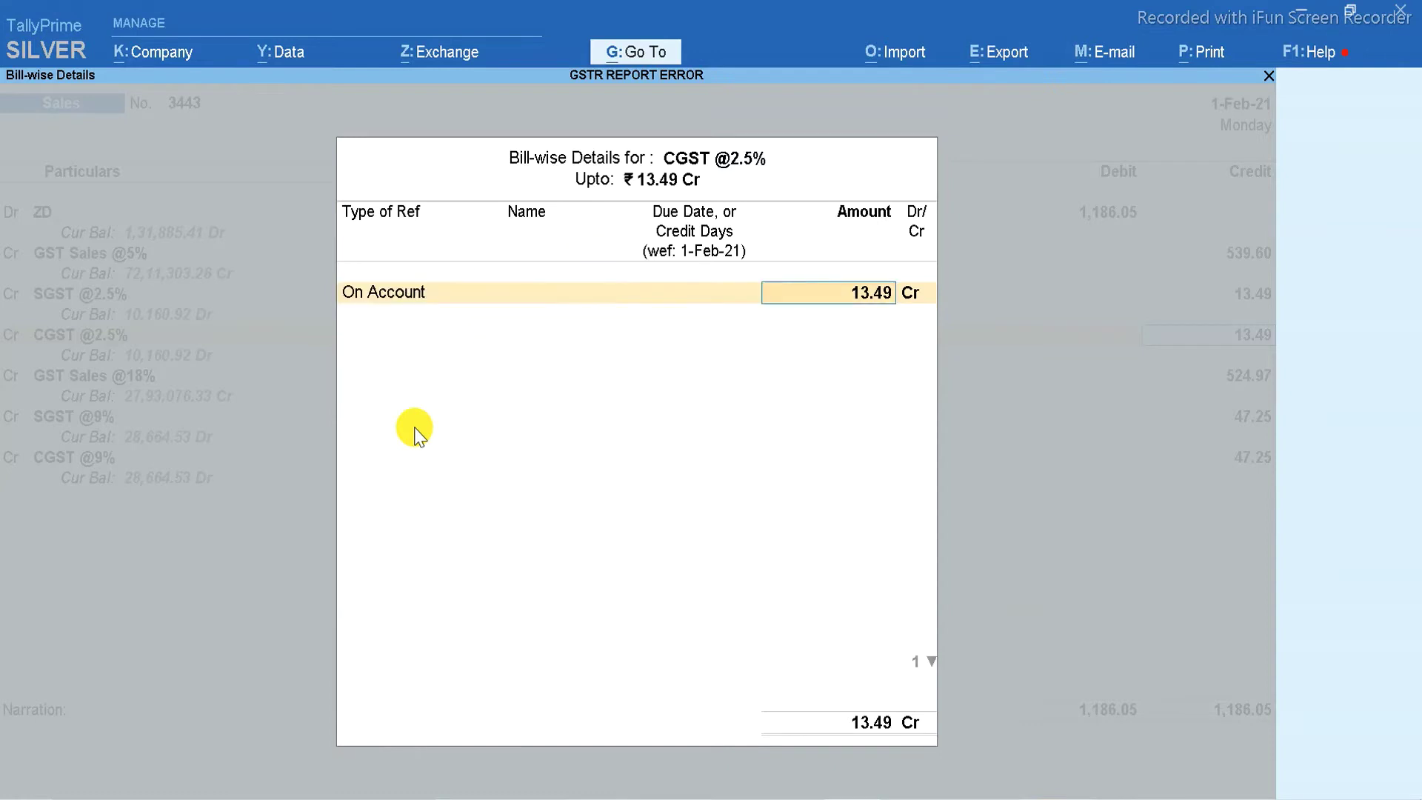
{"action": "key", "text": "Return"}
{"action": "key", "text": "Return"}
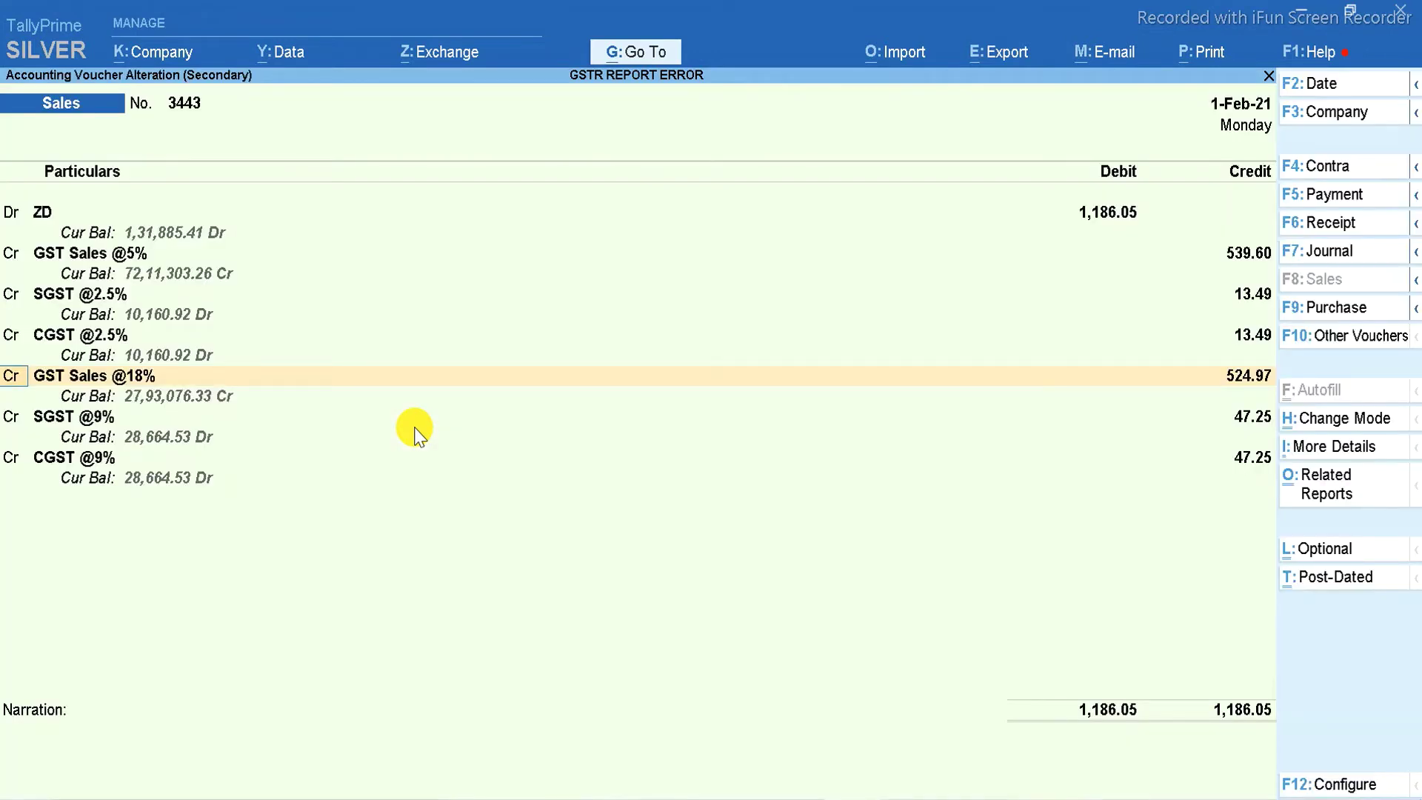
{"action": "key", "text": "Return"}
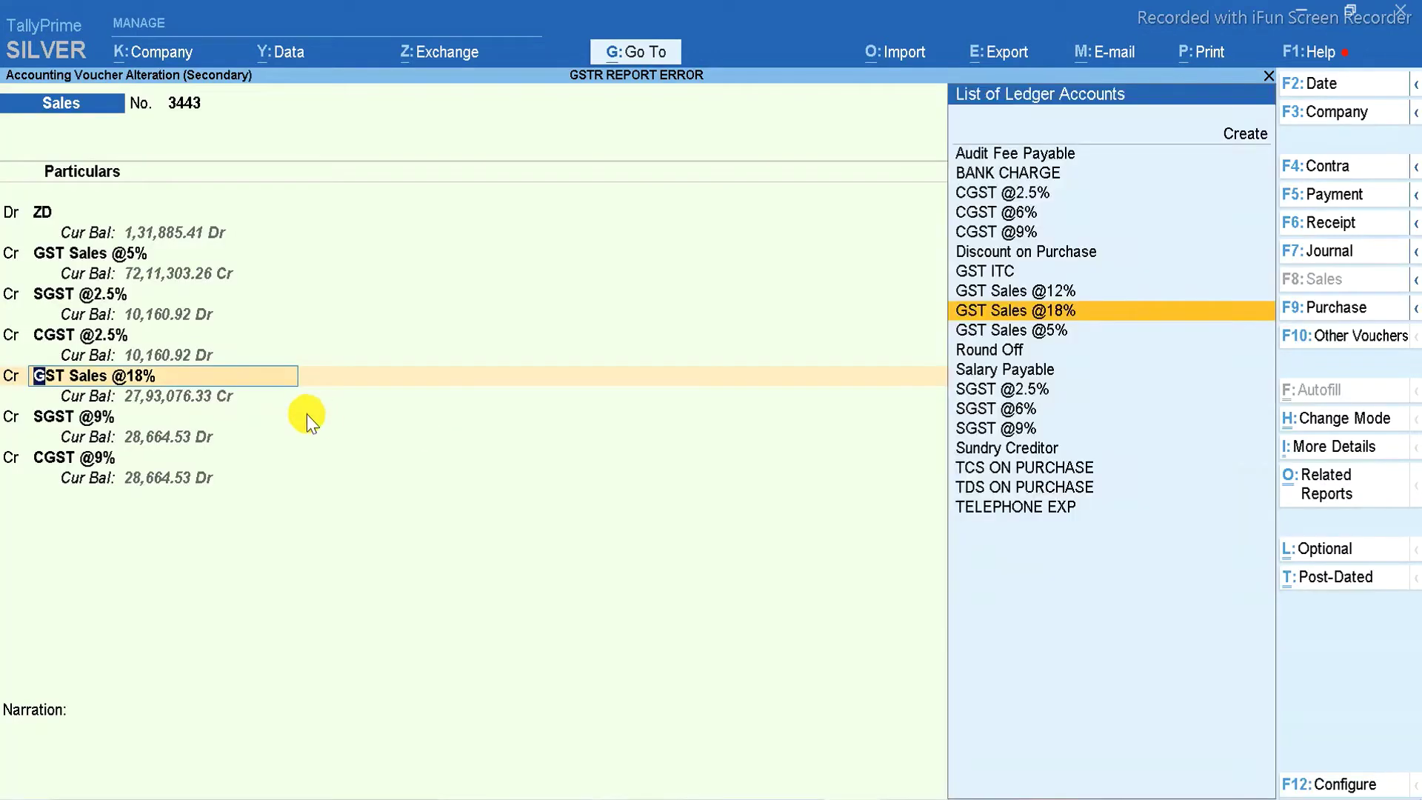
{"action": "key", "text": "ctrl+Return"}
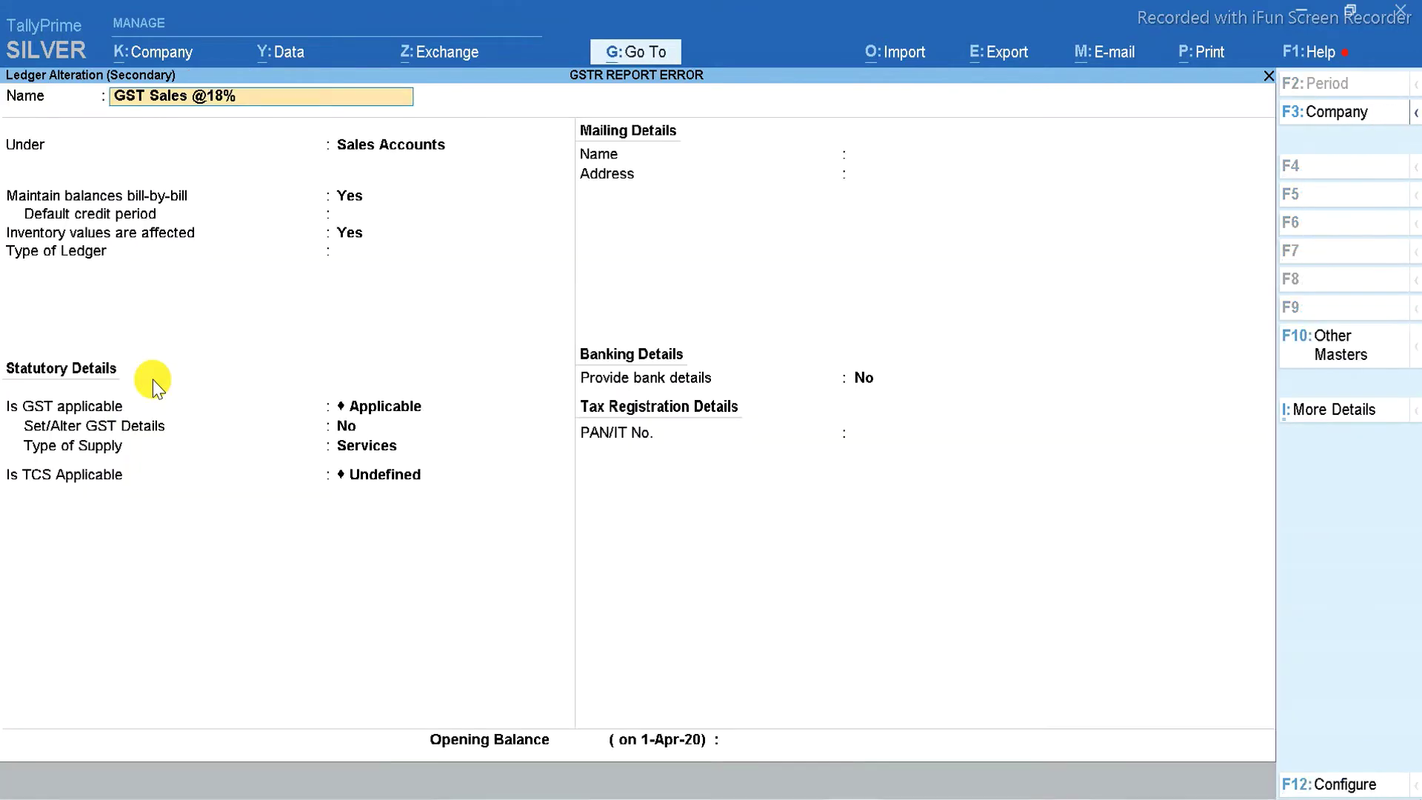
{"action": "key", "text": "Return"}
{"action": "key", "text": "Return"}
{"action": "key", "text": "Return"}
{"action": "key", "text": "Return"}
{"action": "key", "text": "Return"}
{"action": "key", "text": "Return"}
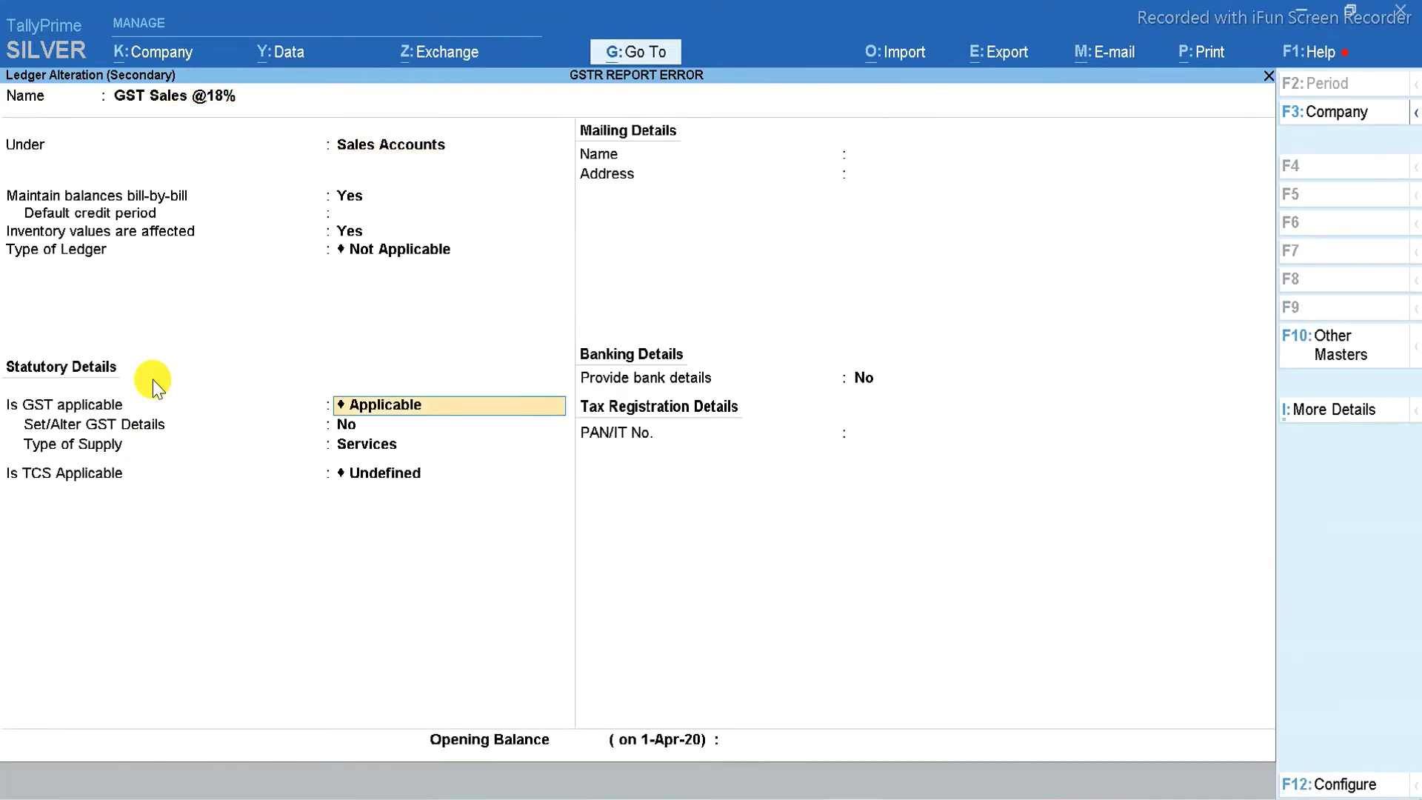
{"action": "key", "text": "Return"}
{"action": "type", "text": "y"}
{"action": "key", "text": "Return"}
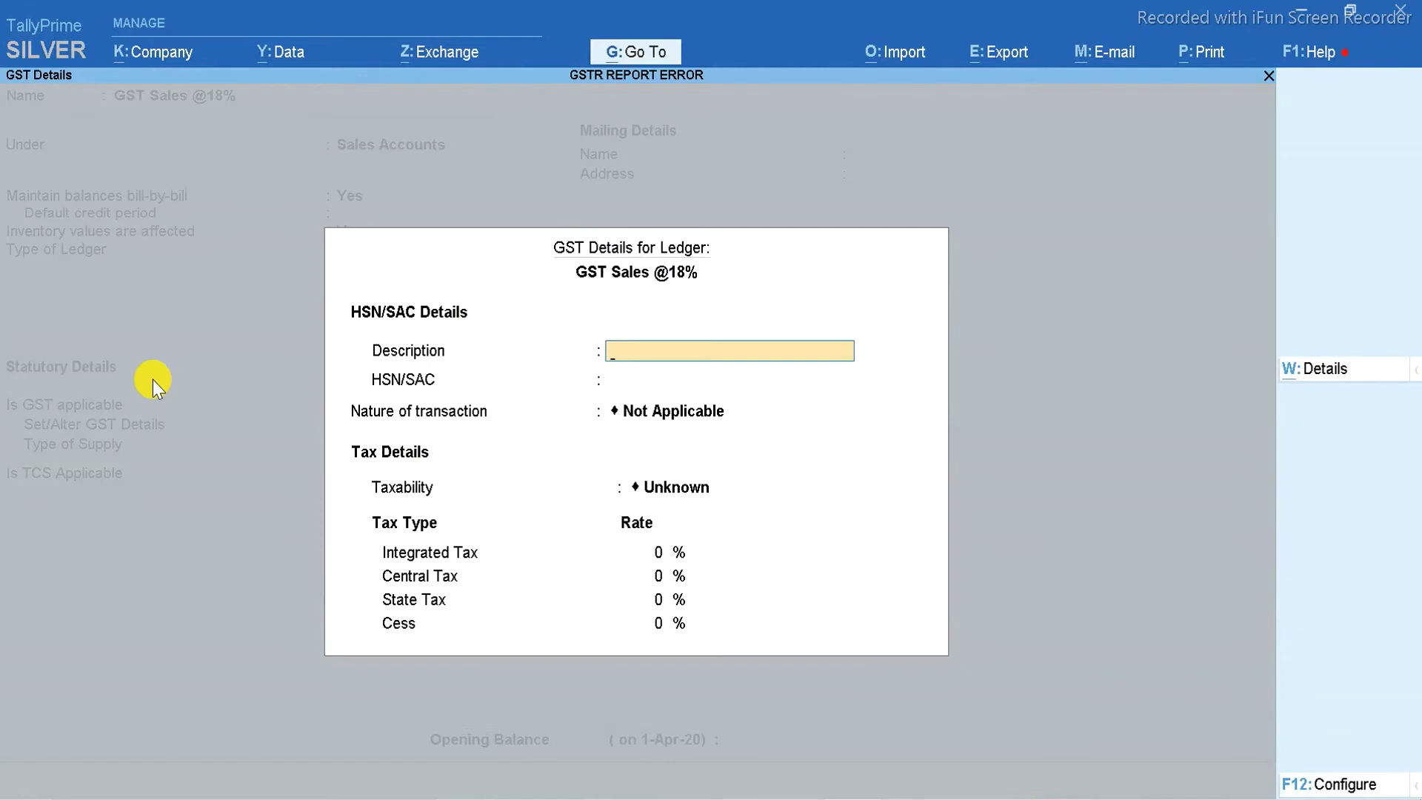
{"action": "key", "text": "Return"}
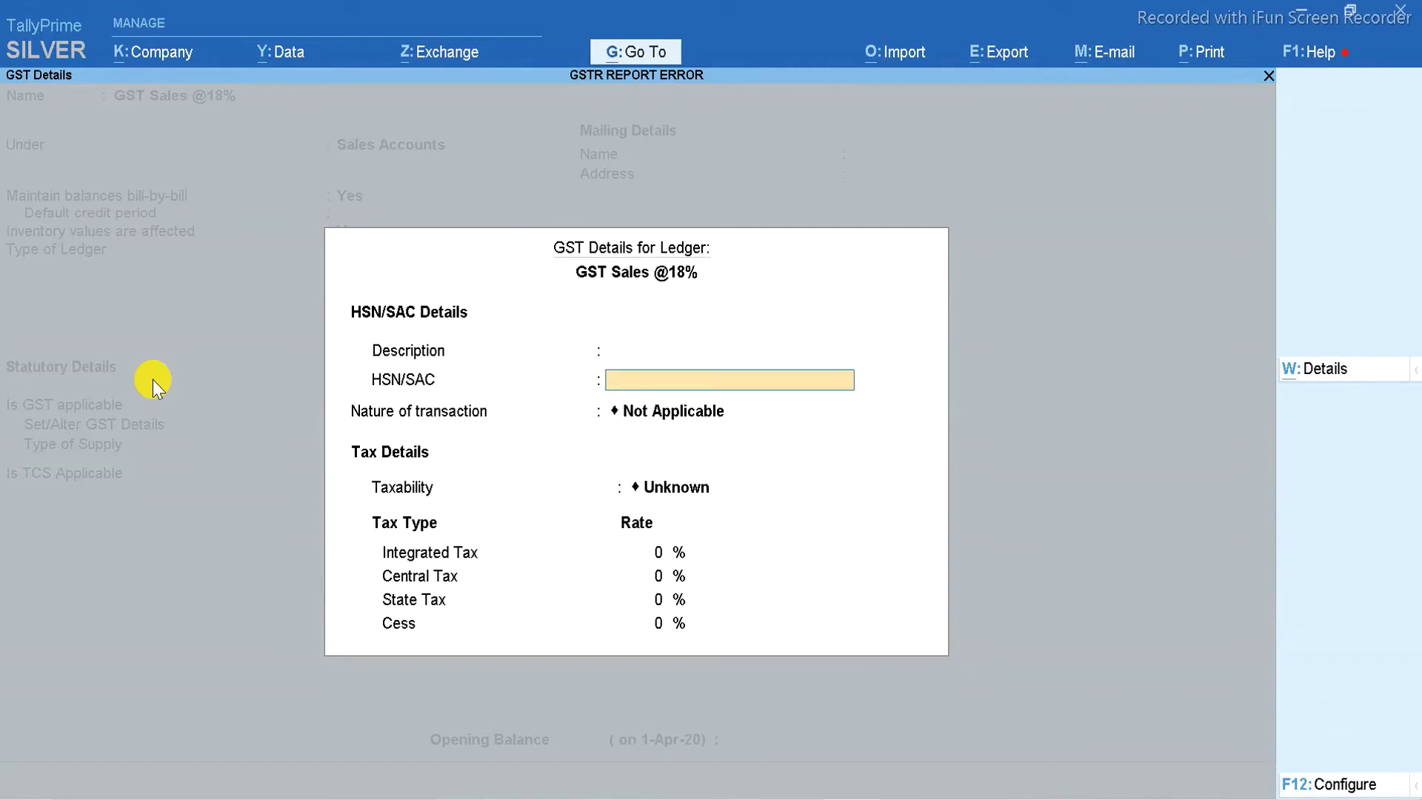
{"action": "type", "text": "5252"}
{"action": "key", "text": "Return"}
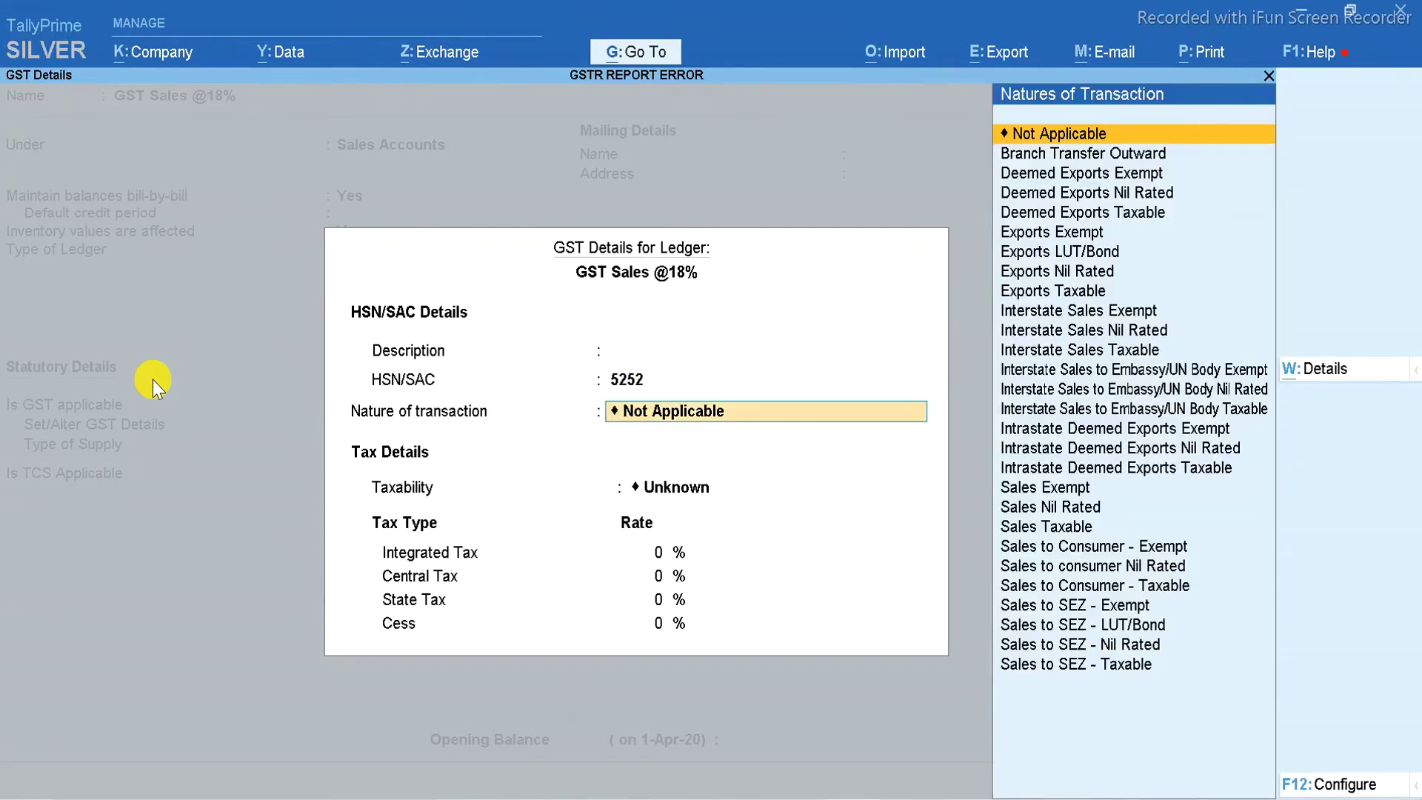
{"action": "key", "text": "Down"}
{"action": "key", "text": "Down"}
{"action": "key", "text": "Down"}
{"action": "key", "text": "Down"}
{"action": "key", "text": "Down"}
{"action": "key", "text": "Down"}
{"action": "key", "text": "Down"}
{"action": "key", "text": "Down"}
{"action": "key", "text": "Down"}
{"action": "key", "text": "Down"}
{"action": "key", "text": "Down"}
{"action": "key", "text": "Down"}
{"action": "key", "text": "Down"}
{"action": "key", "text": "Down"}
{"action": "key", "text": "Down"}
{"action": "key", "text": "Down"}
{"action": "key", "text": "Down"}
{"action": "key", "text": "Down"}
{"action": "key", "text": "Down"}
{"action": "key", "text": "Down"}
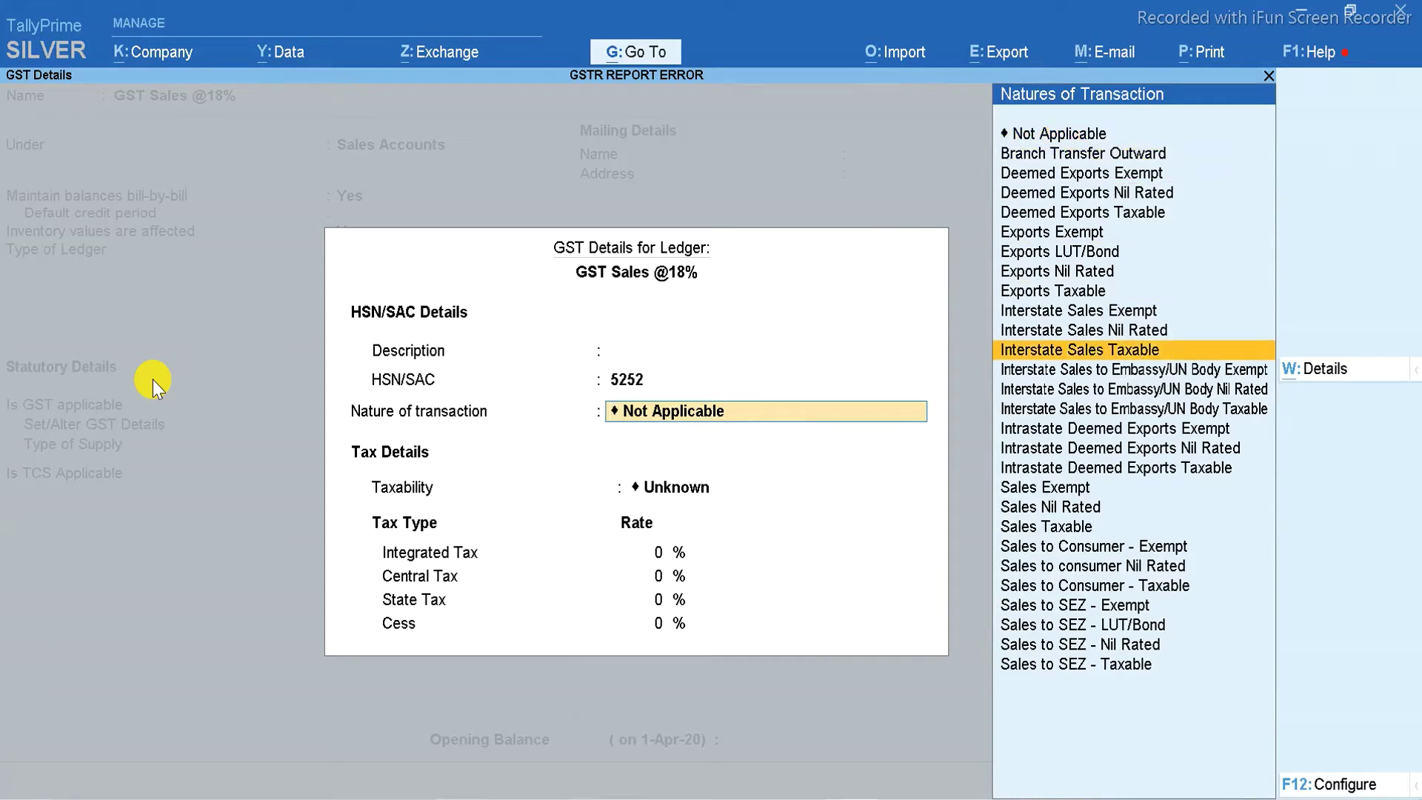
{"action": "key", "text": "Up"}
{"action": "key", "text": "Up"}
{"action": "key", "text": "Return"}
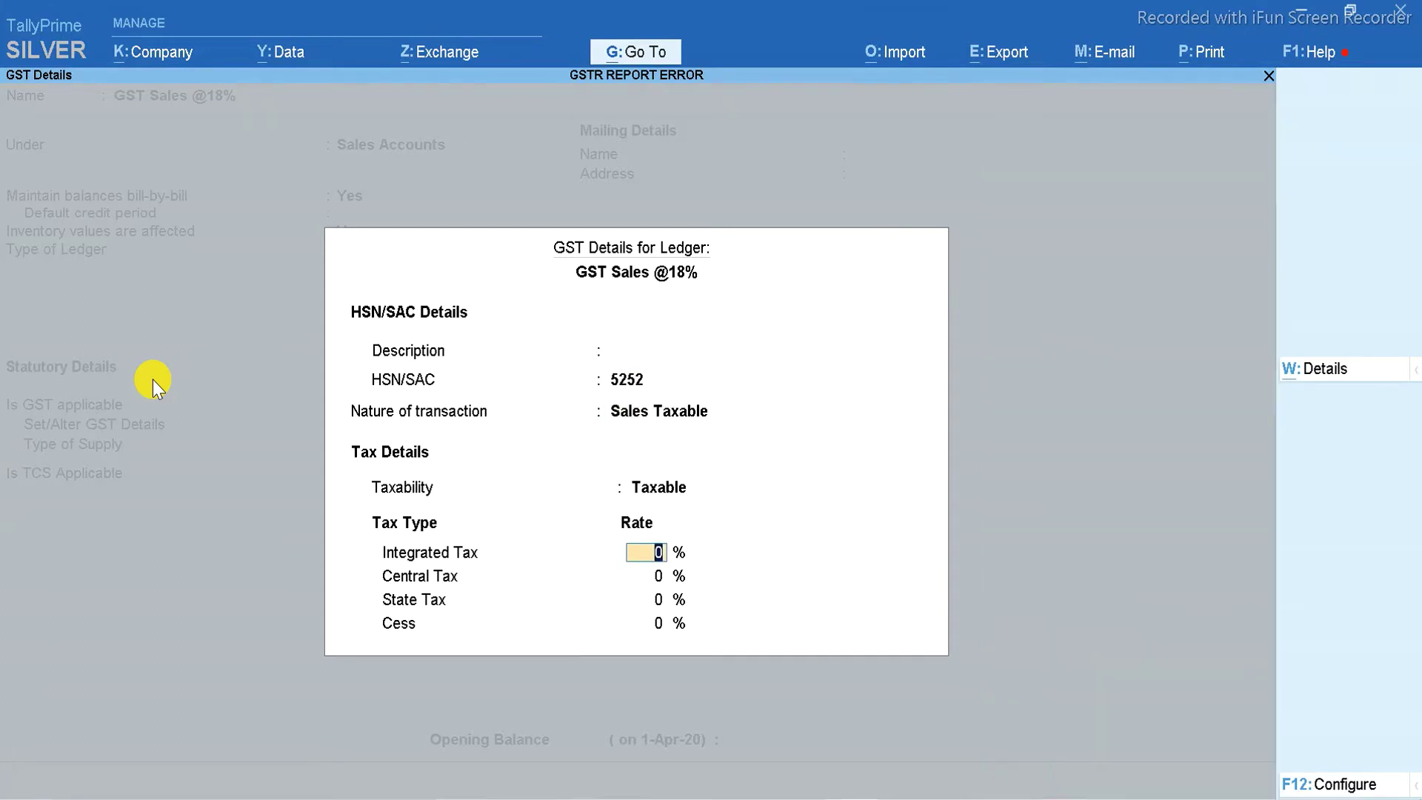
- Set the integrated tax rate to 18% and recheck the Sales Taxable nature of transaction
{"action": "key", "text": "Return"}
{"action": "key", "text": "Return"}
{"action": "key", "text": "Return"}
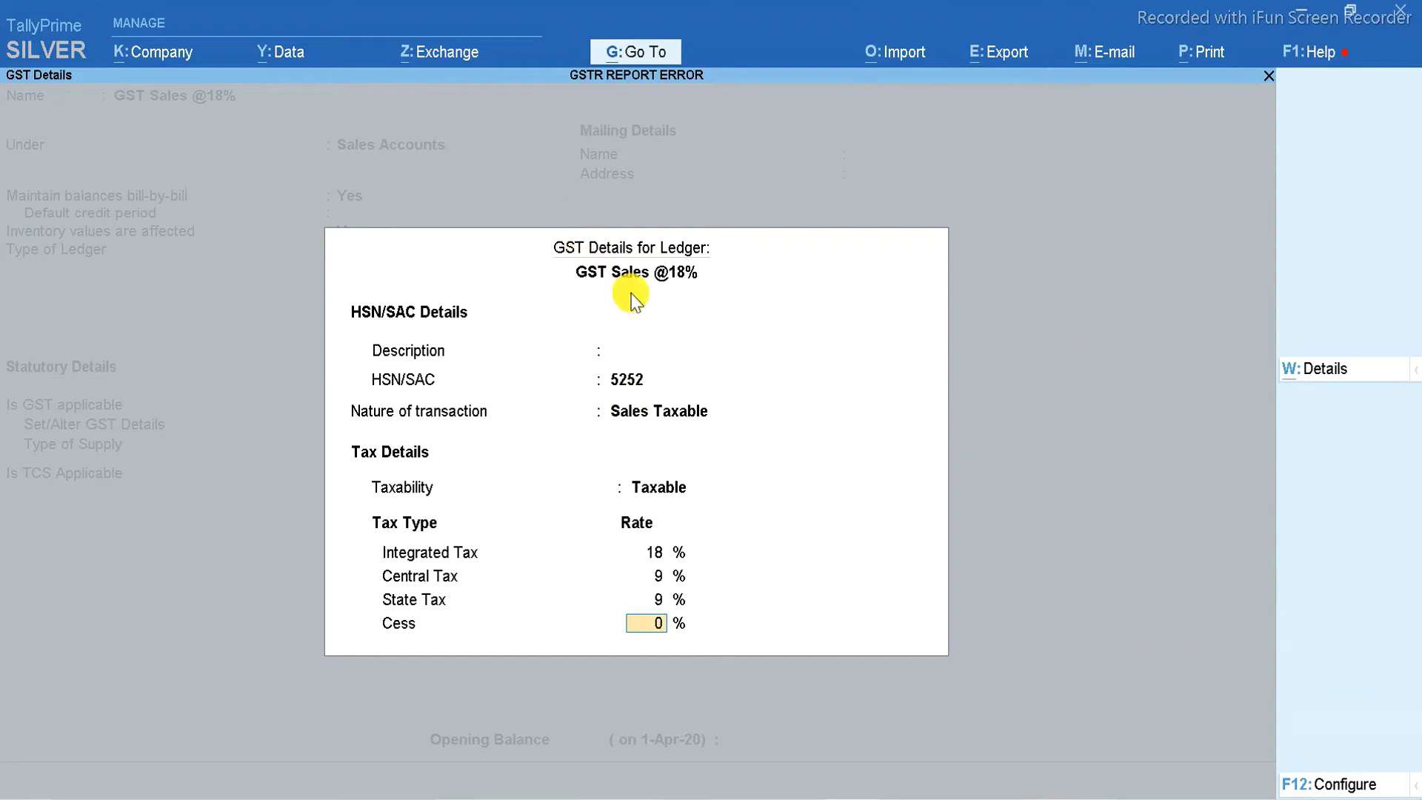
{"action": "key", "text": "Up"}
{"action": "key", "text": "Up"}
{"action": "key", "text": "Up"}
{"action": "key", "text": "Up"}
{"action": "key", "text": "Up"}
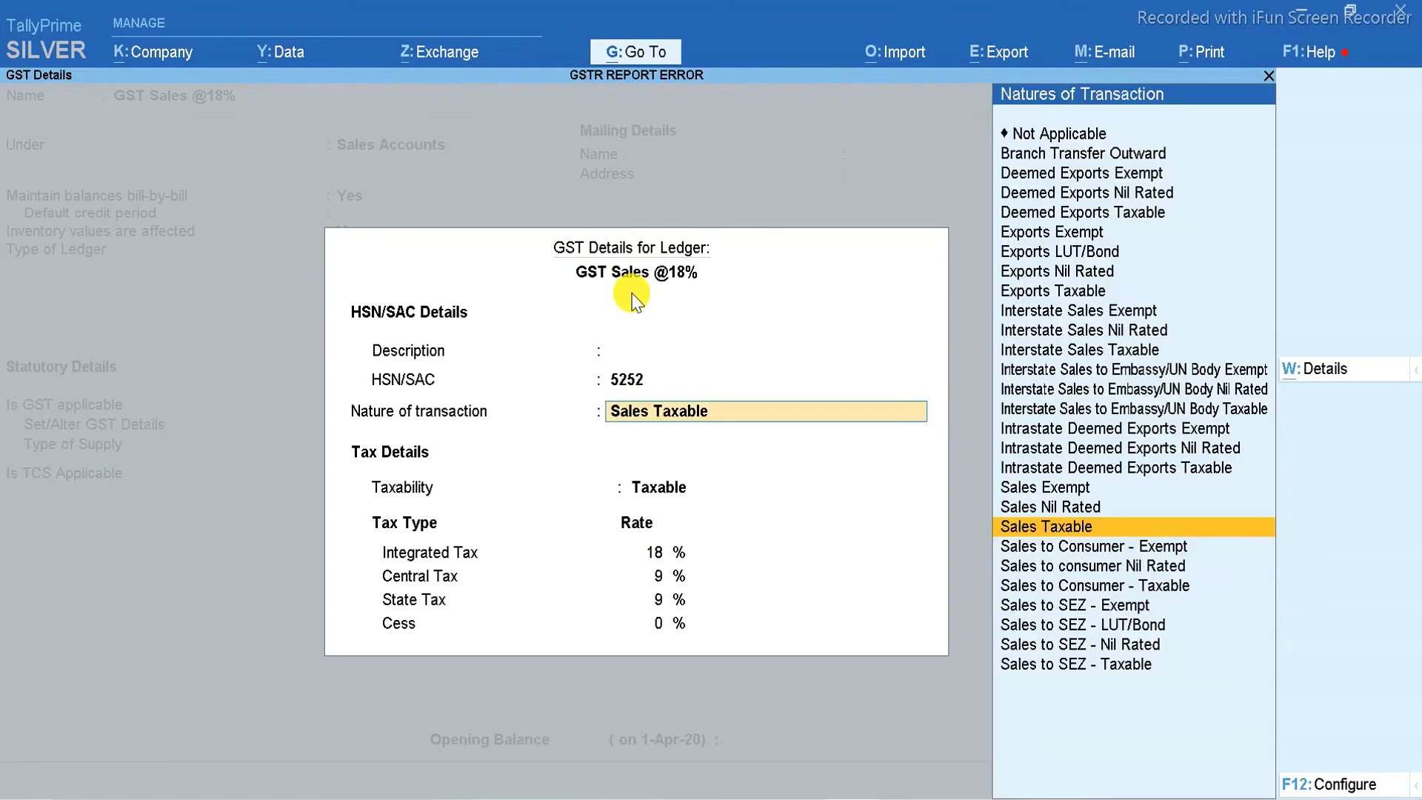
{"action": "key", "text": "Down"}
{"action": "key", "text": "Return"}
{"action": "key", "text": "Return"}
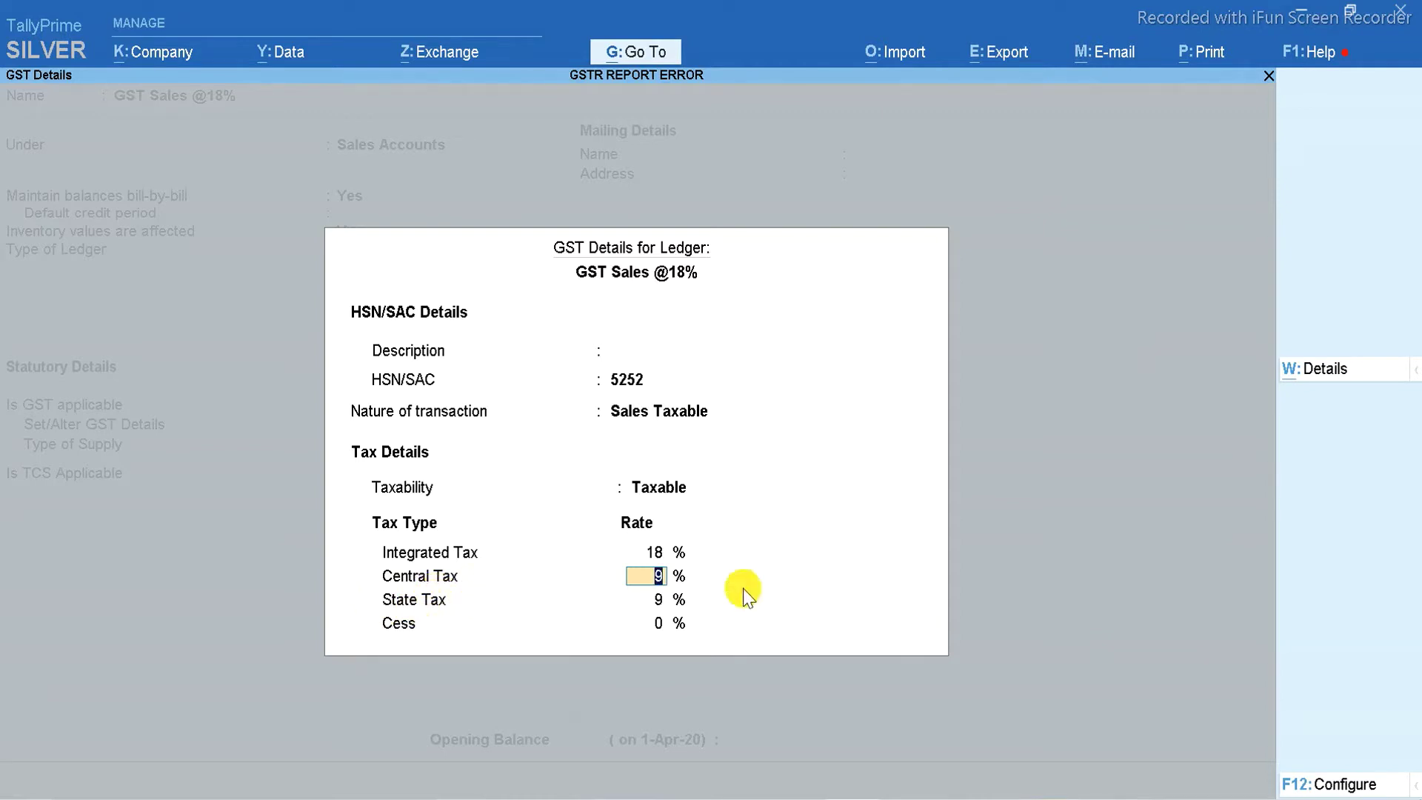
- Set Show all GST Tax Types to No in the GST details configuration
{"action": "left_click", "coordinate": [1318, 785]}
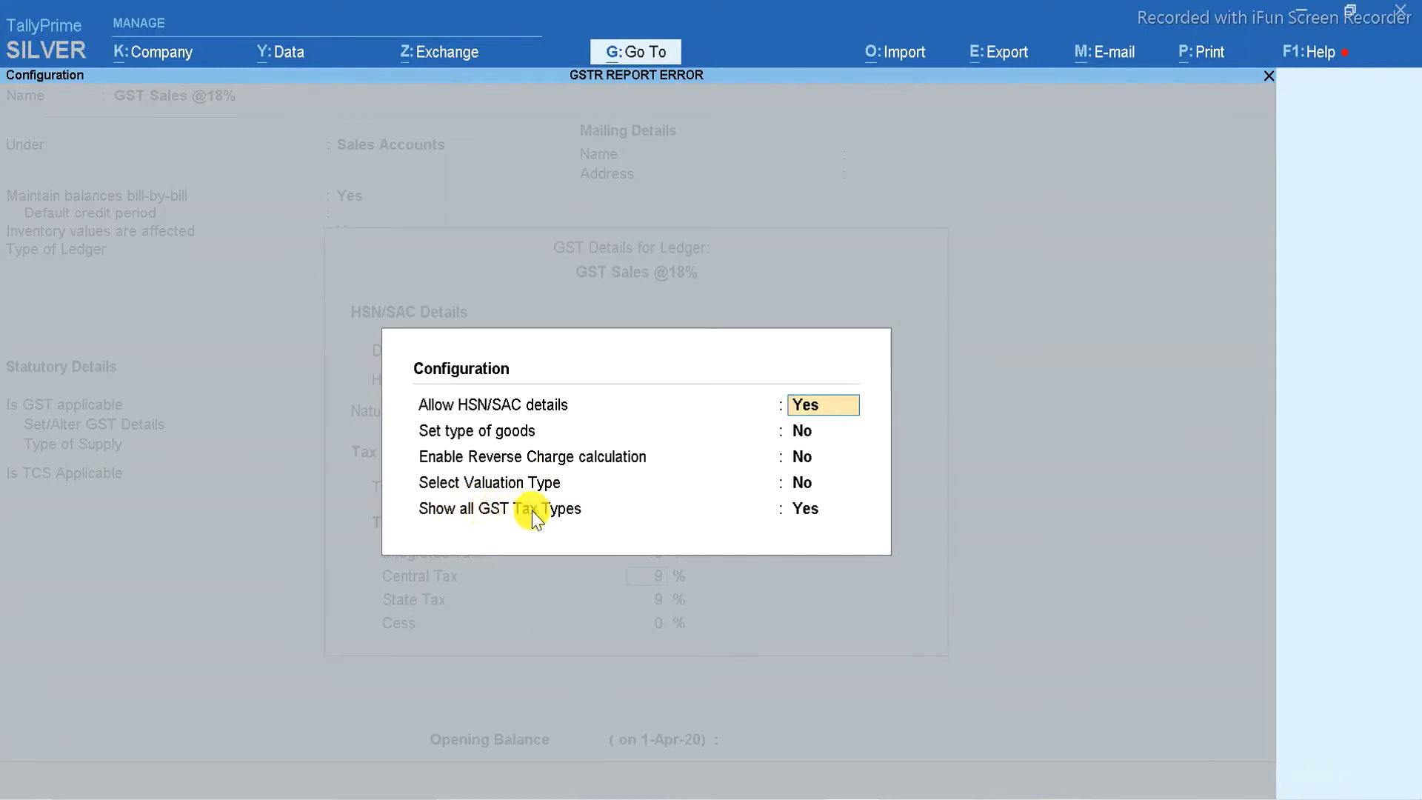
{"action": "left_click", "coordinate": [803, 514]}
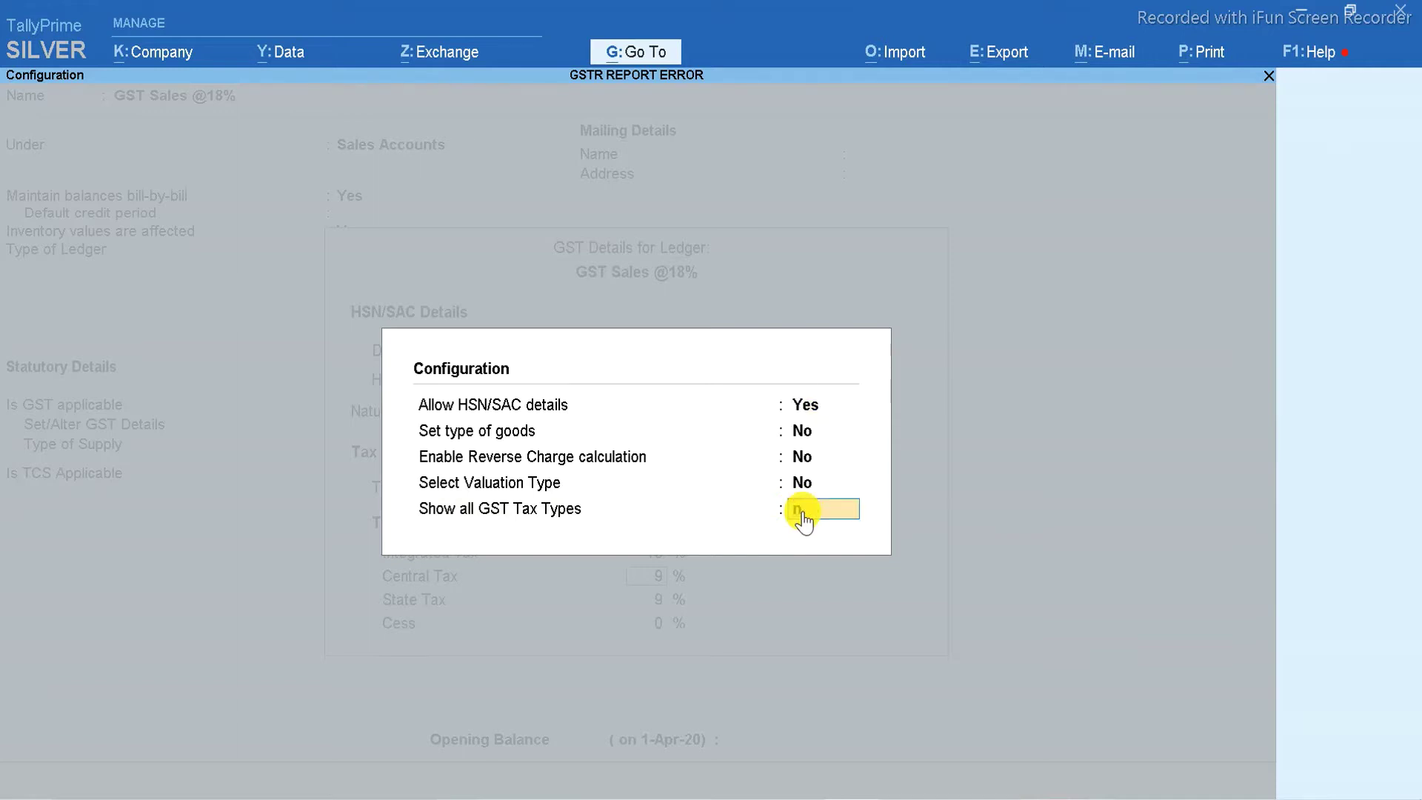
{"action": "key", "text": "Return"}
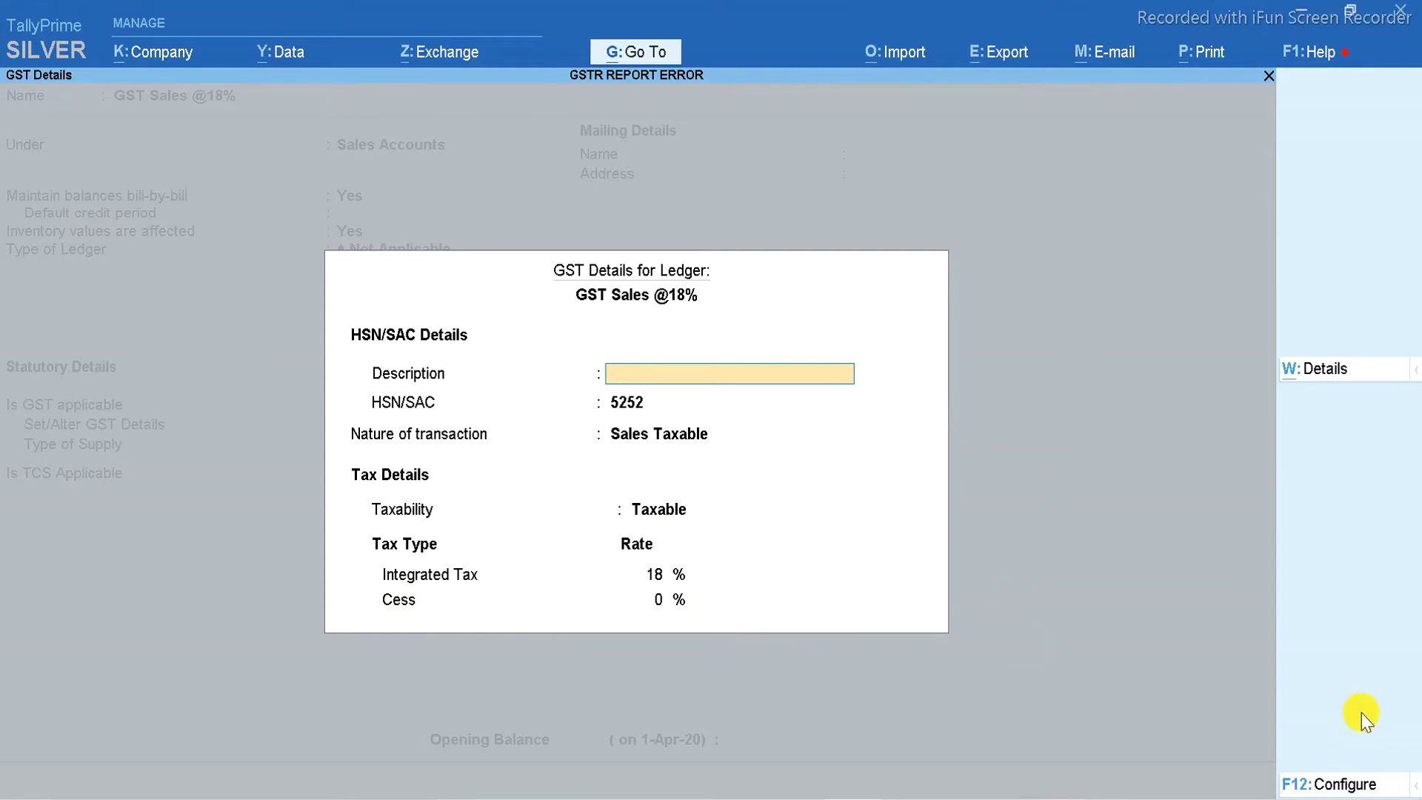
- Set Show all GST Tax Types back to Yes in the GST details configuration
{"action": "left_click", "coordinate": [1342, 770]}
{"action": "key", "text": "Down"}
{"action": "key", "text": "Down"}
{"action": "key", "text": "Down"}
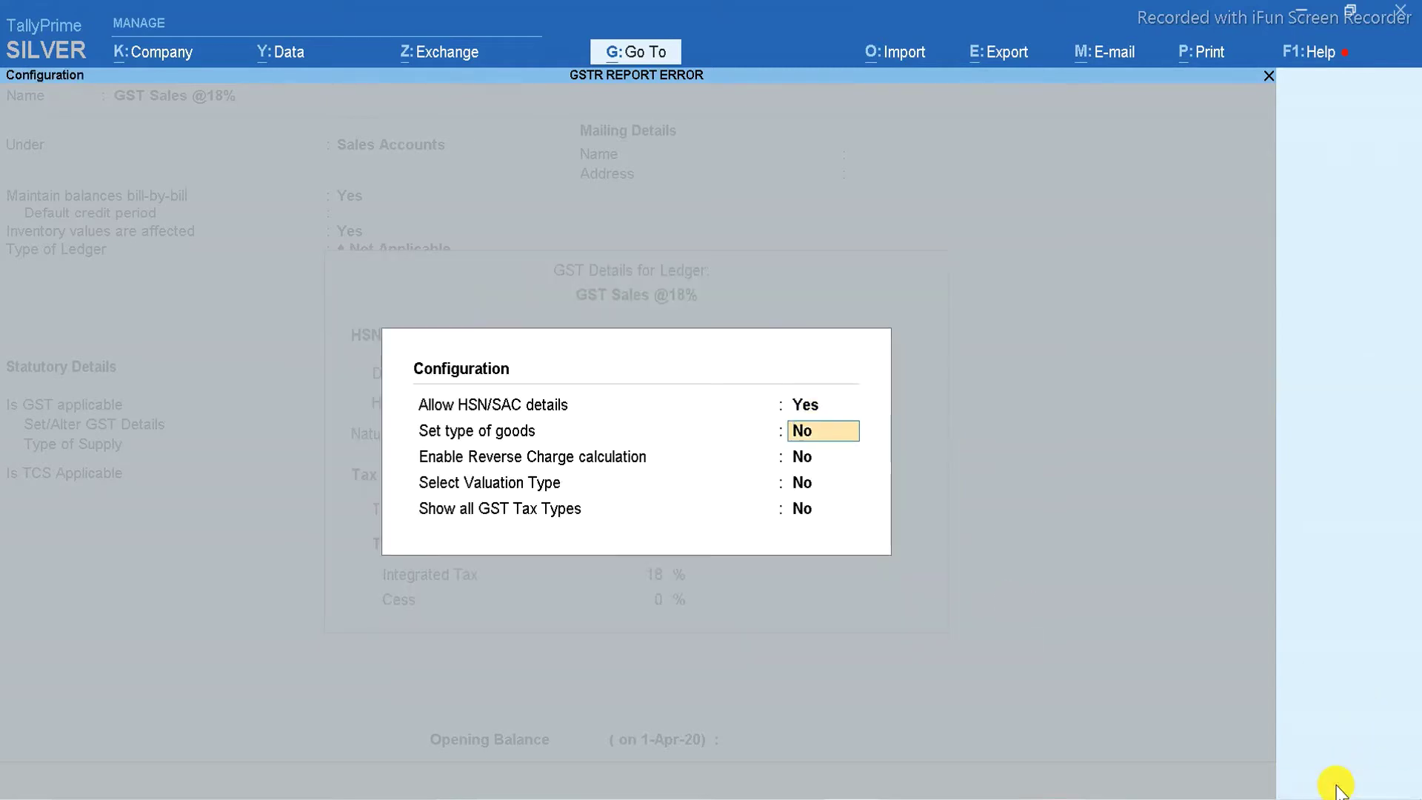
{"action": "key", "text": "Down"}
{"action": "type", "text": "y"}
{"action": "key", "text": "Return"}
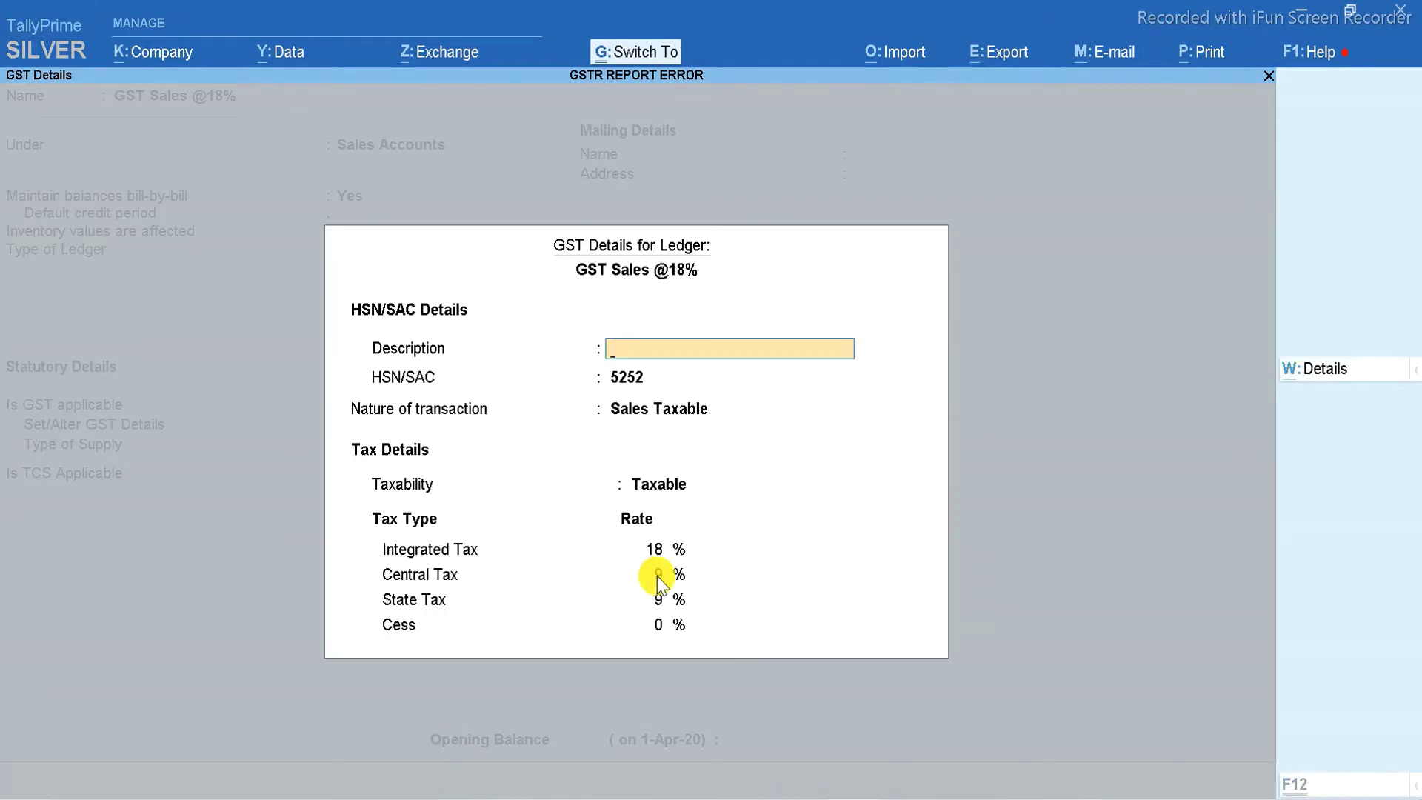
{"action": "key", "text": "ctrl+a"}
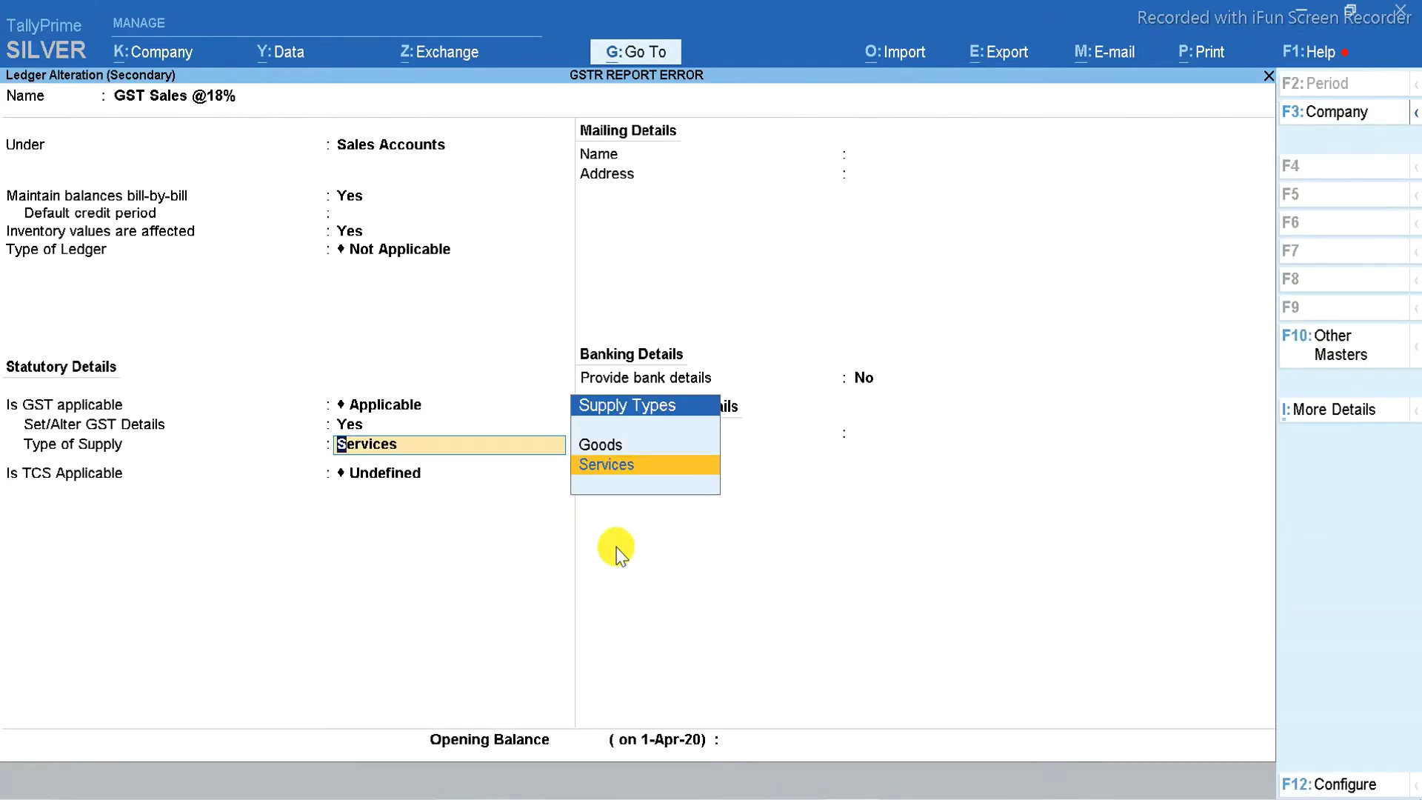
{"action": "key", "text": "Up"}
{"action": "key", "text": "Return"}
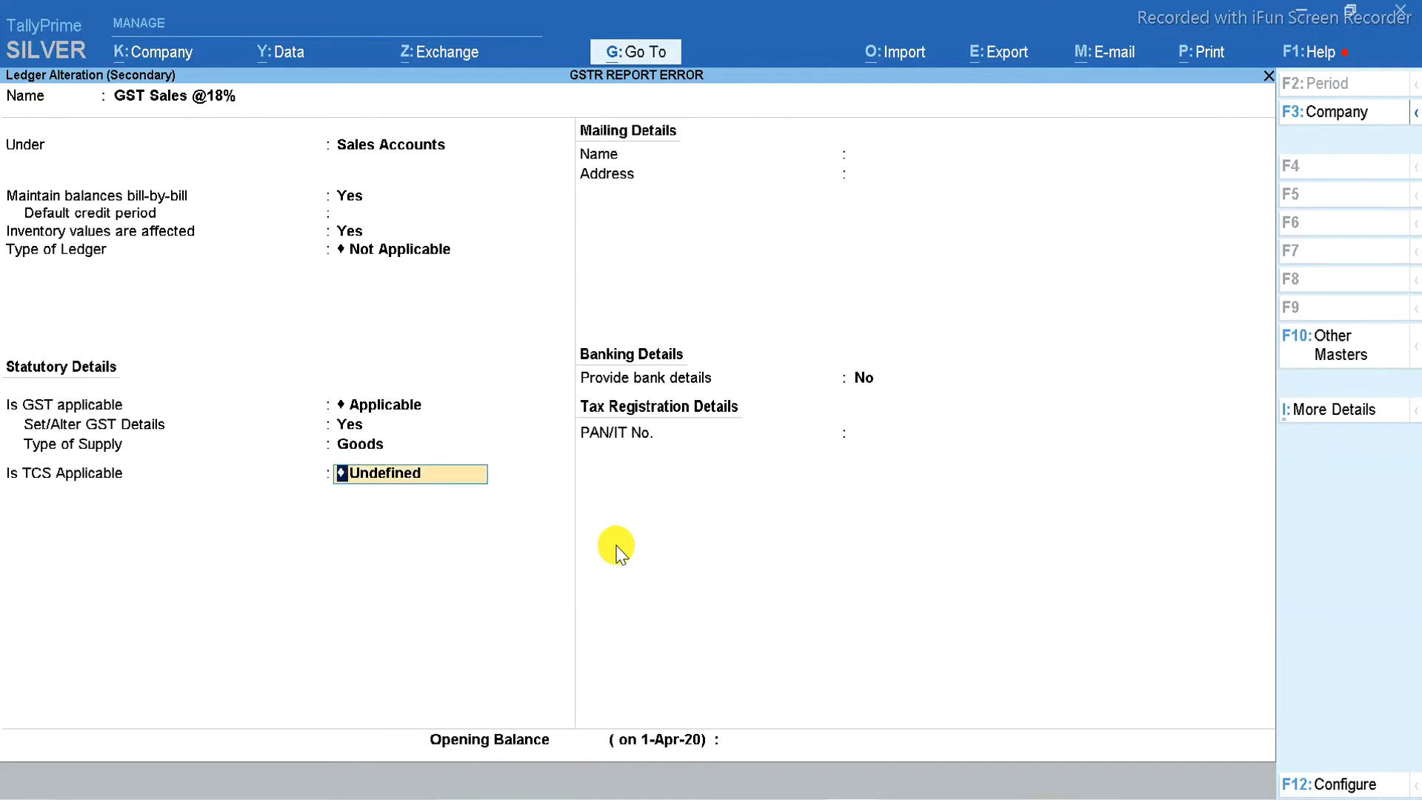
{"action": "key", "text": "ctrl"}
{"action": "key", "text": "ctrl+a"}
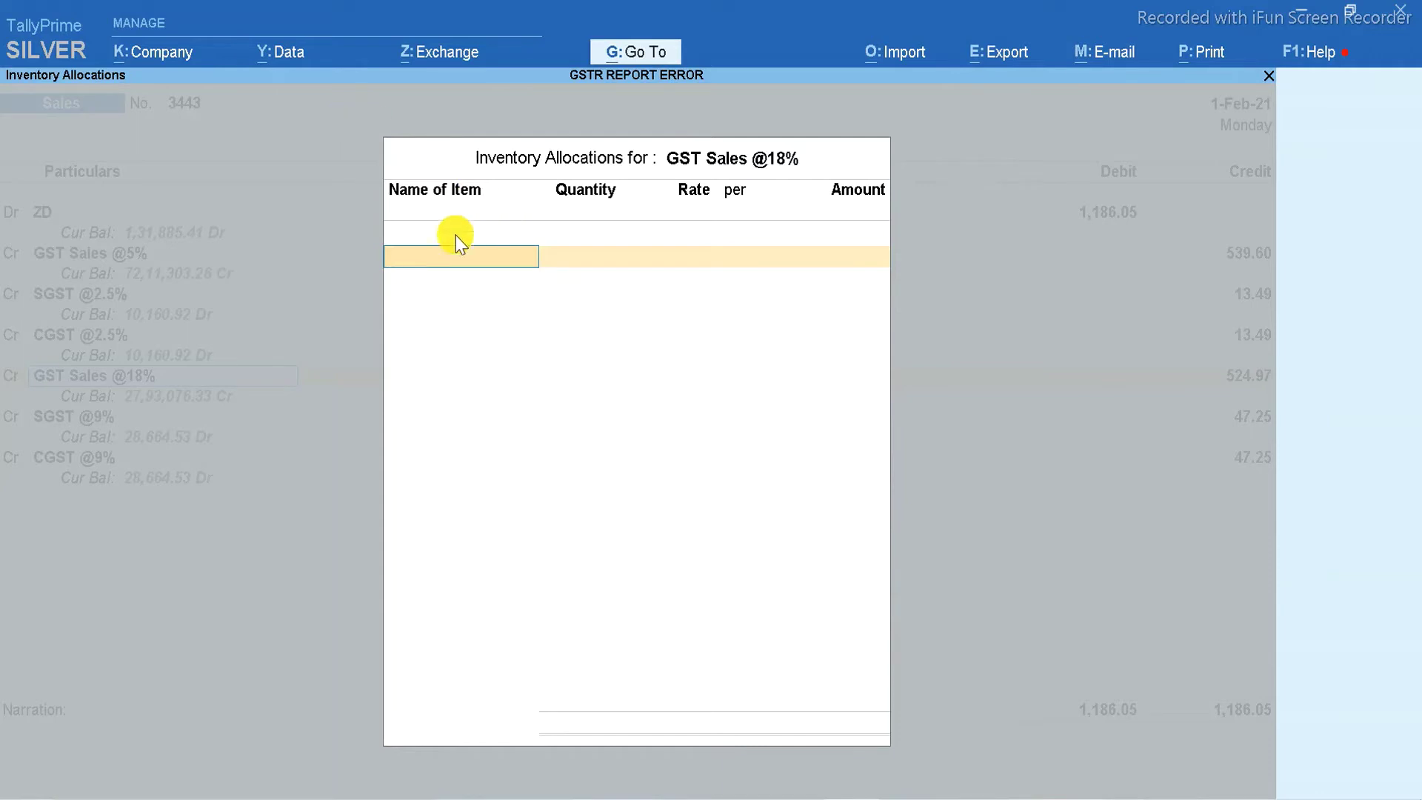
{"action": "key", "text": "Escape"}
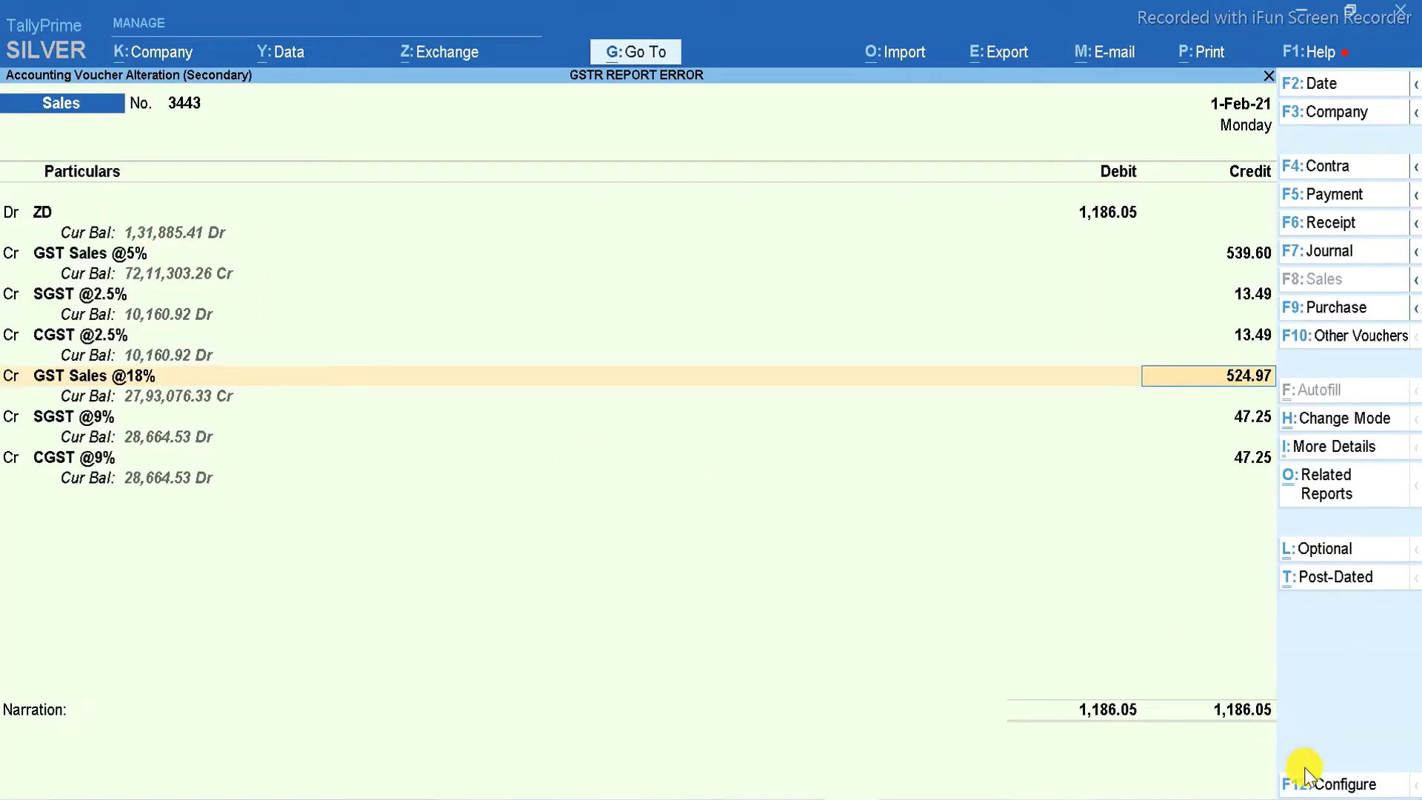
- Check the inventory settings in the voucher configuration and the company features, and accept the features as they are
{"action": "left_click", "coordinate": [1322, 785]}
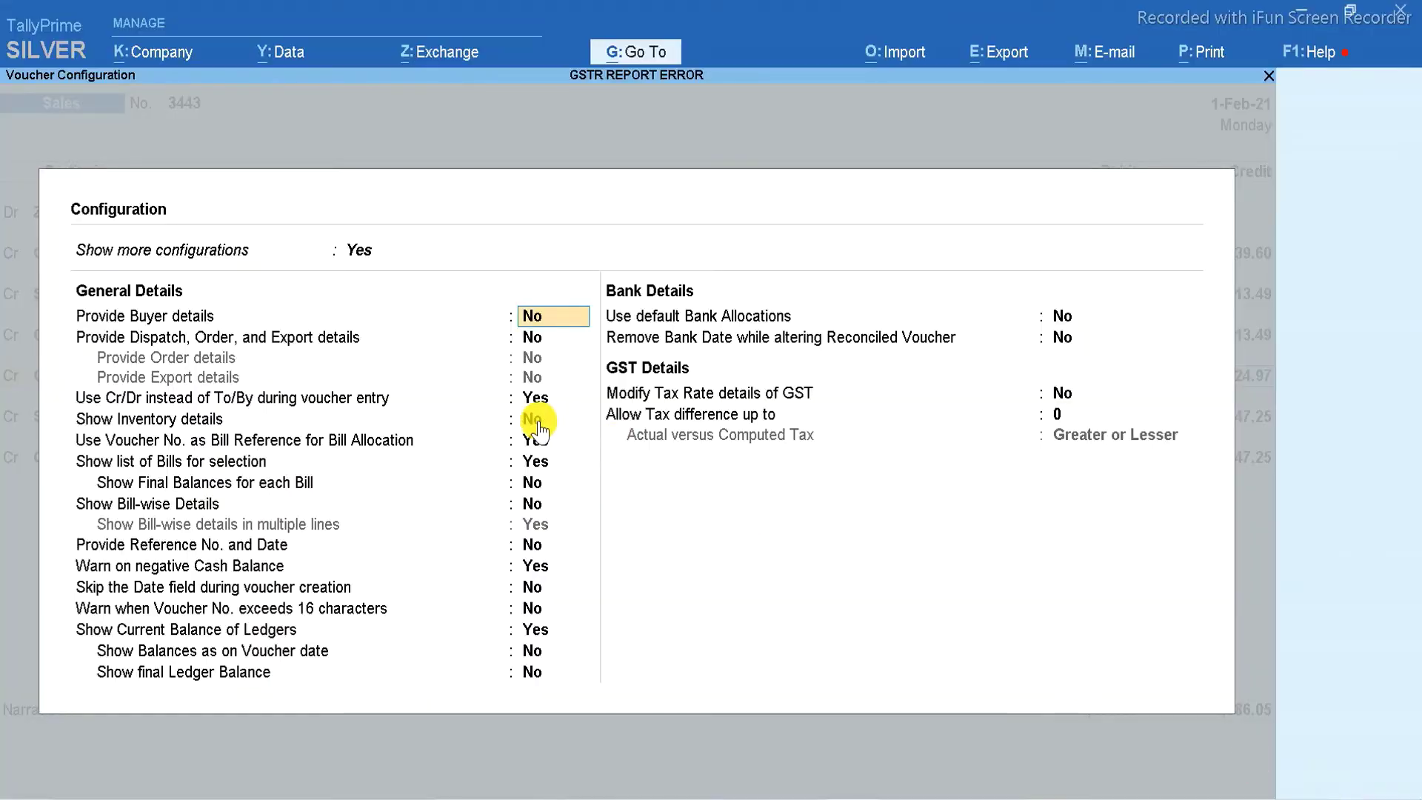
{"action": "key", "text": "Escape"}
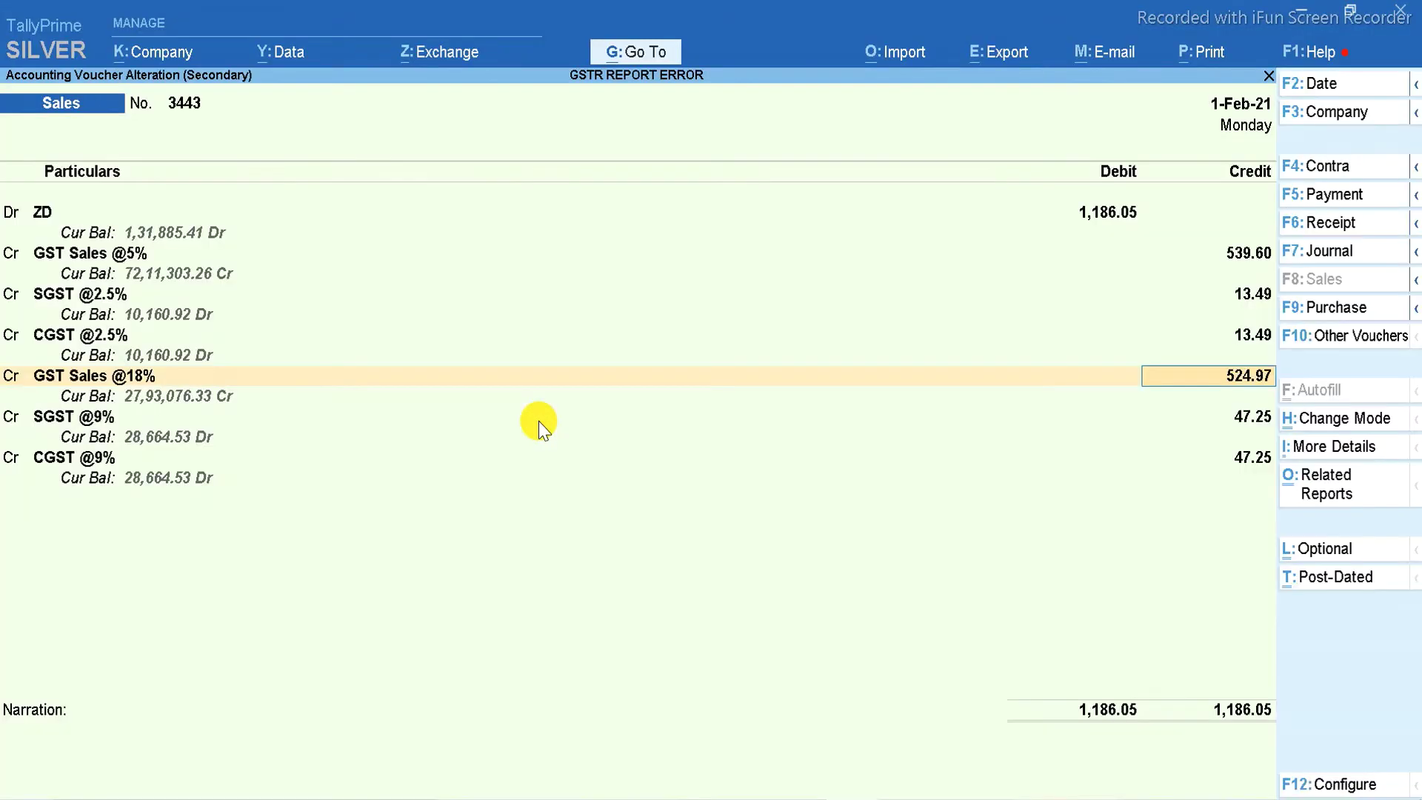
{"action": "key", "text": "F11"}
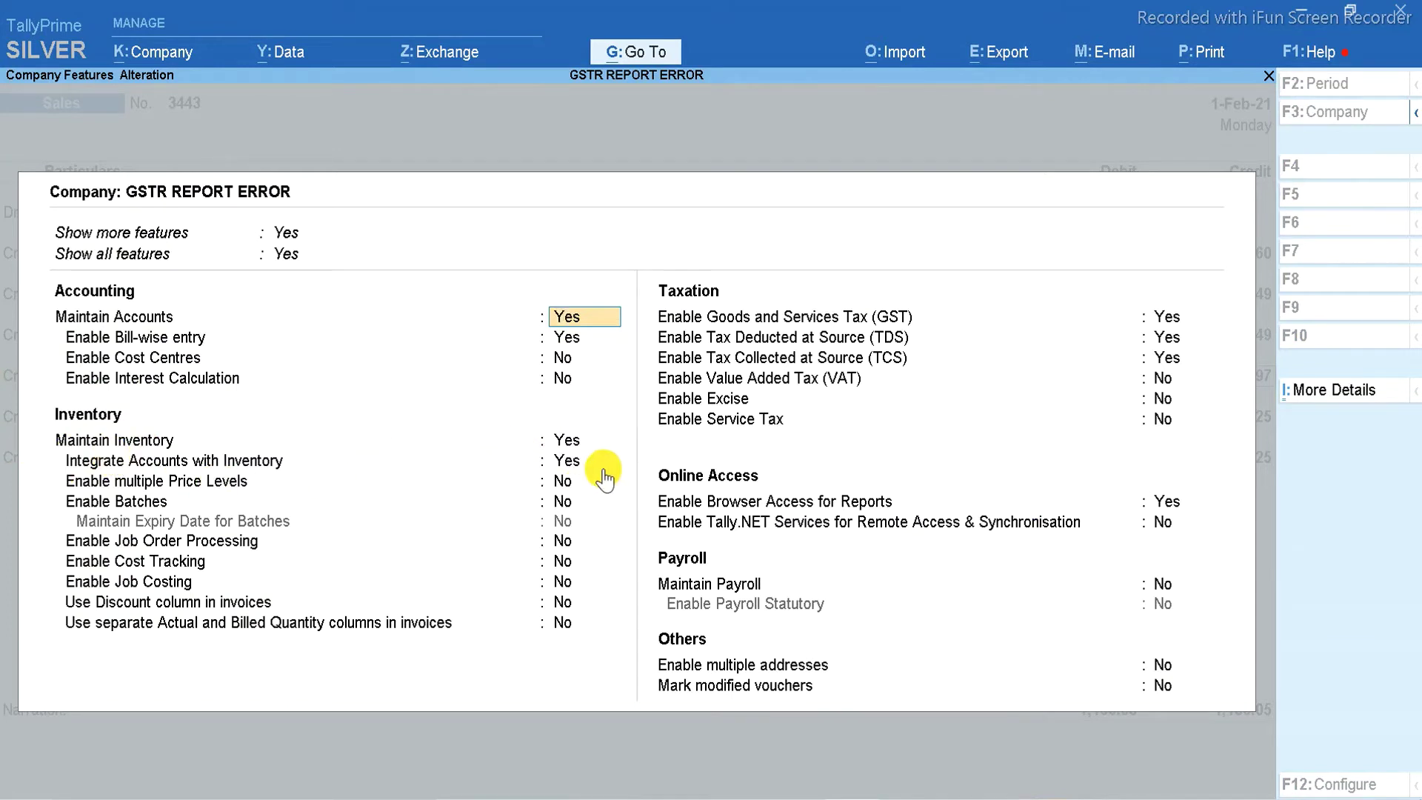
{"action": "left_click", "coordinate": [570, 440], "text": "ctrl"}
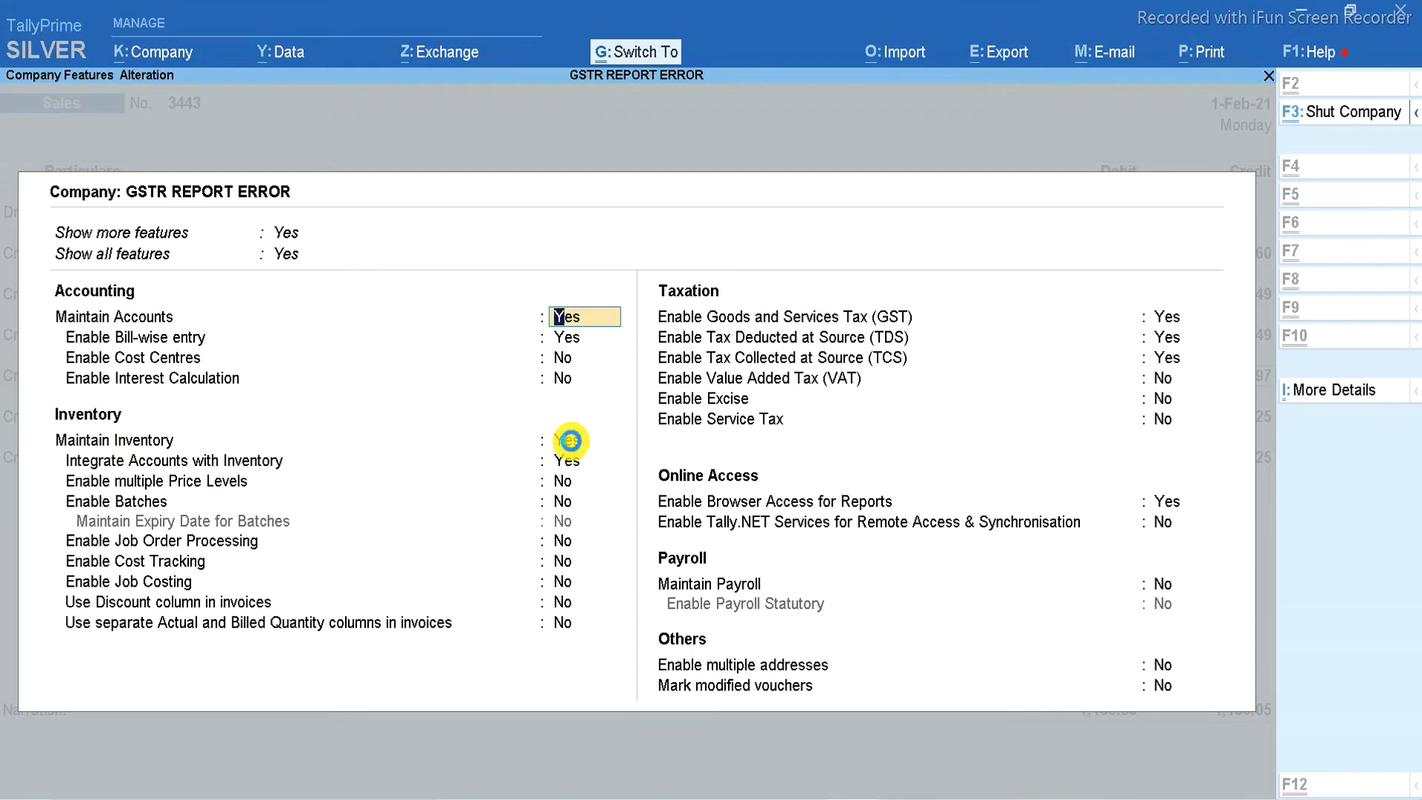
{"action": "key", "text": "ctrl+a"}
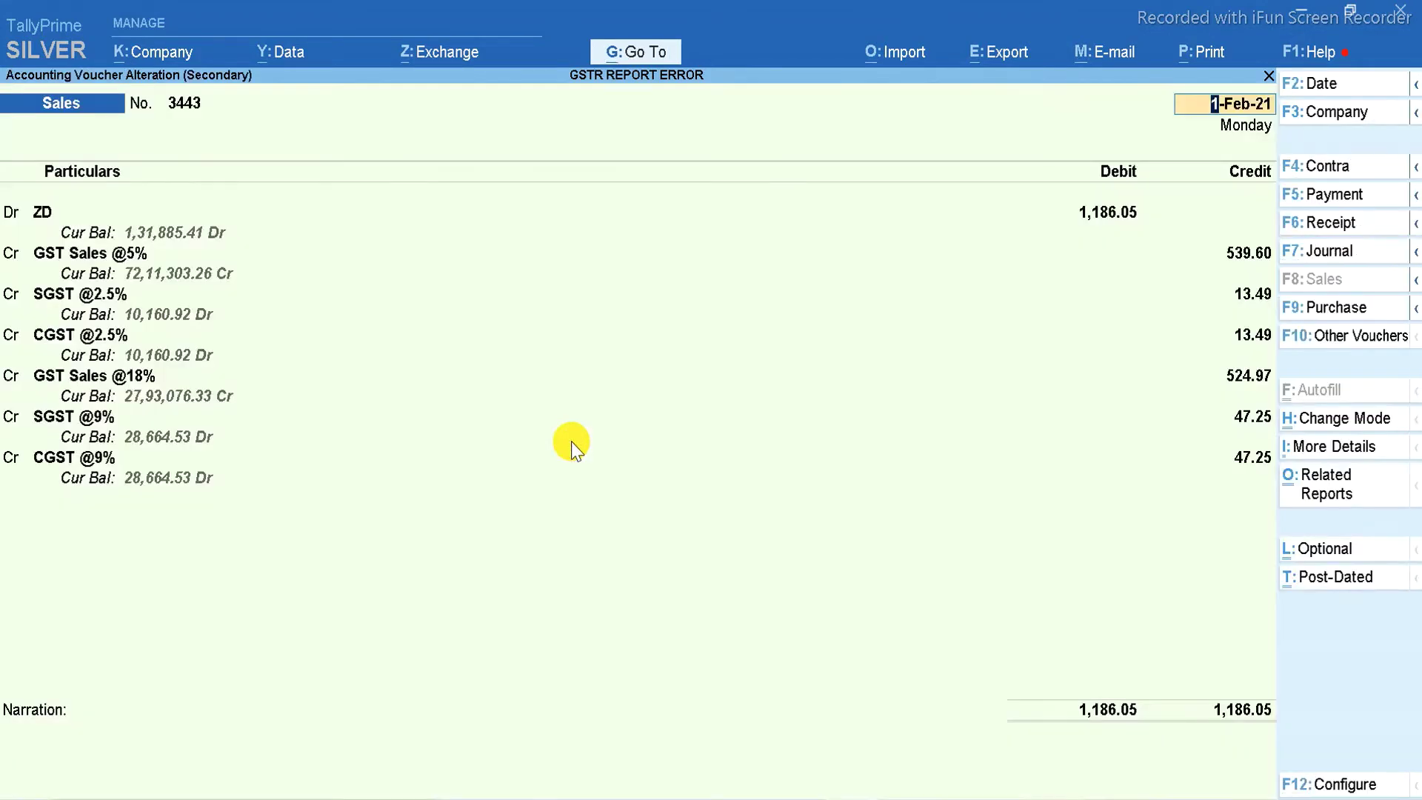
- Re-accept ZD's 1,186.05 Dr On Account allocation and the GST Sales @5% ledger without allocating inventory
{"action": "key", "text": "Return"}
{"action": "key", "text": "Return"}
{"action": "key", "text": "Return"}
{"action": "key", "text": "Return"}
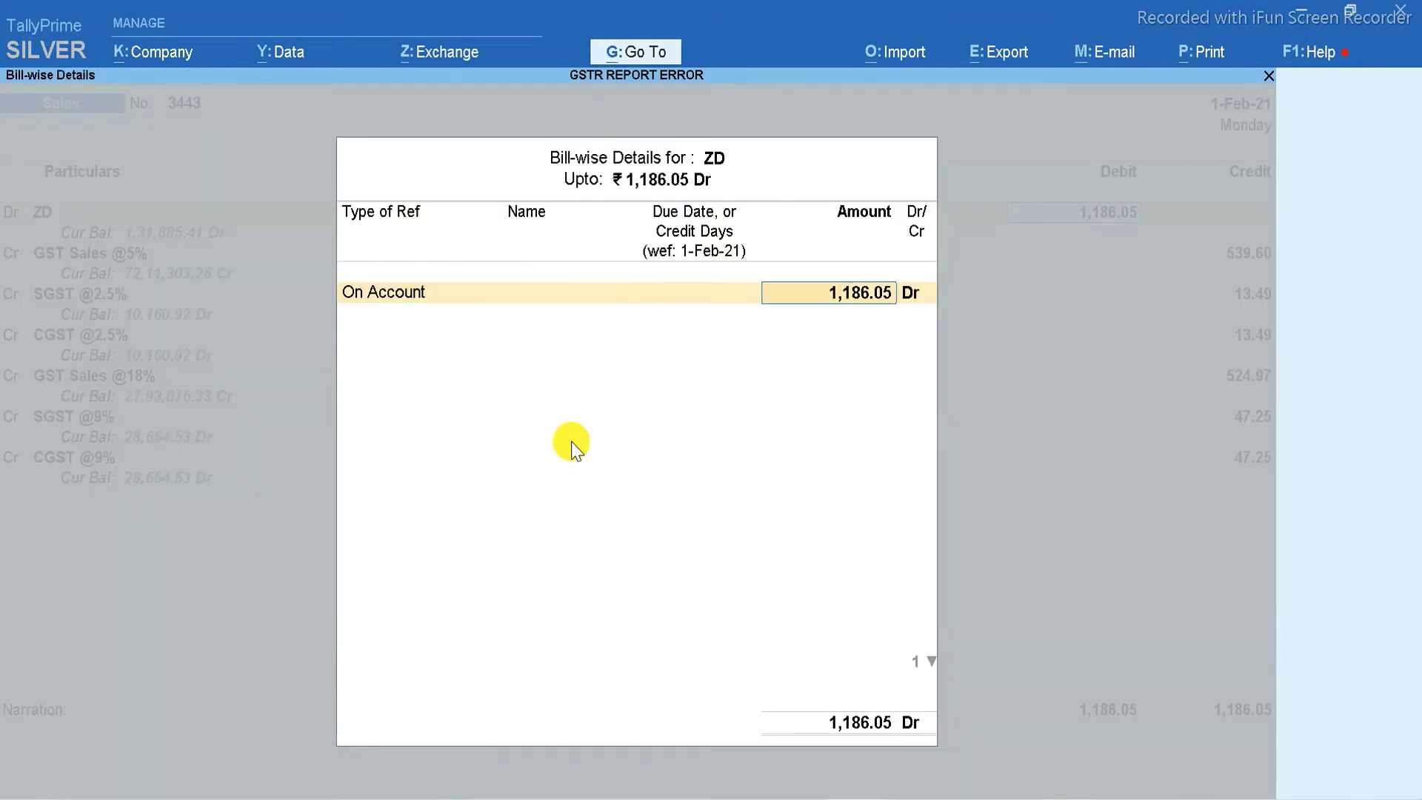
{"action": "key", "text": "Return"}
{"action": "key", "text": "Return"}
{"action": "key", "text": "Return"}
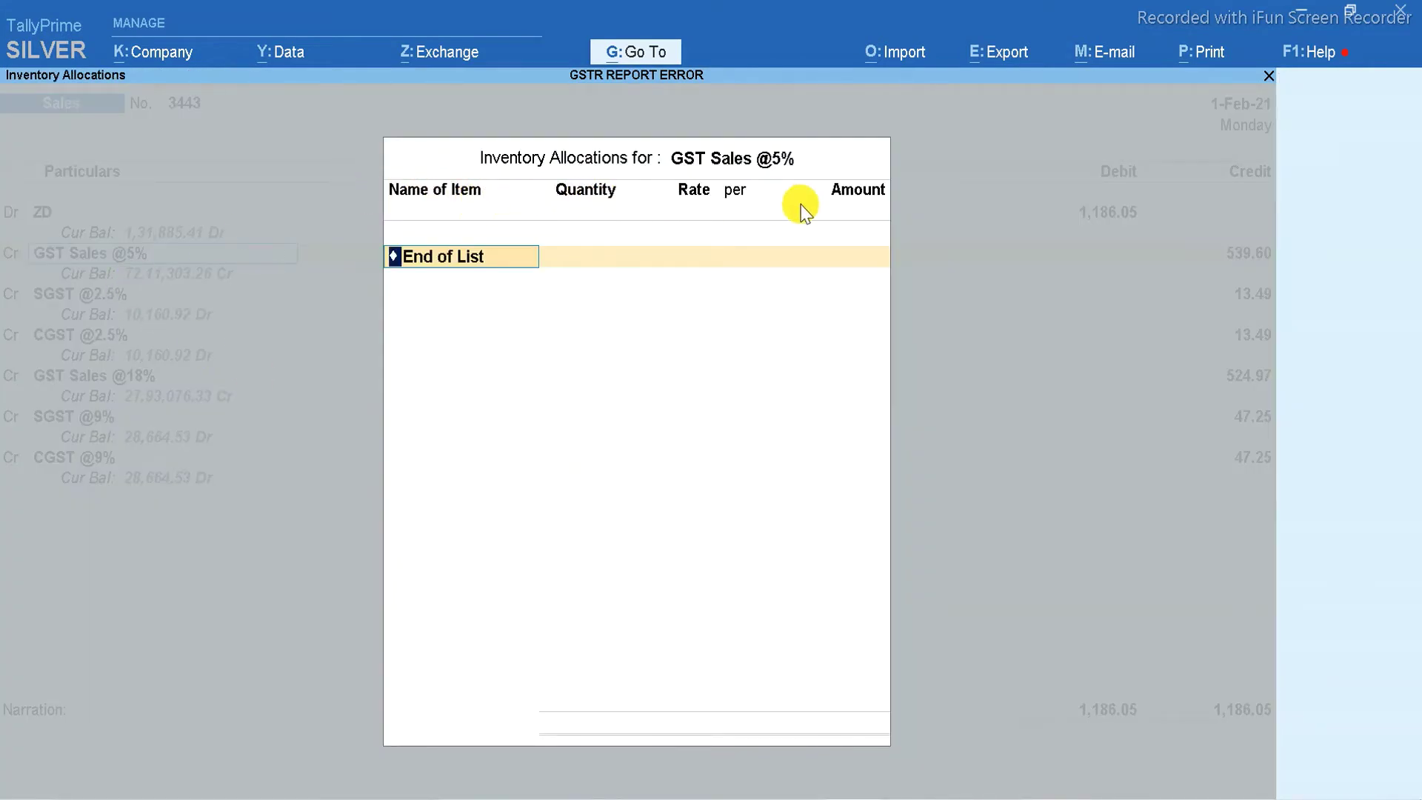
{"action": "key", "text": "Return"}
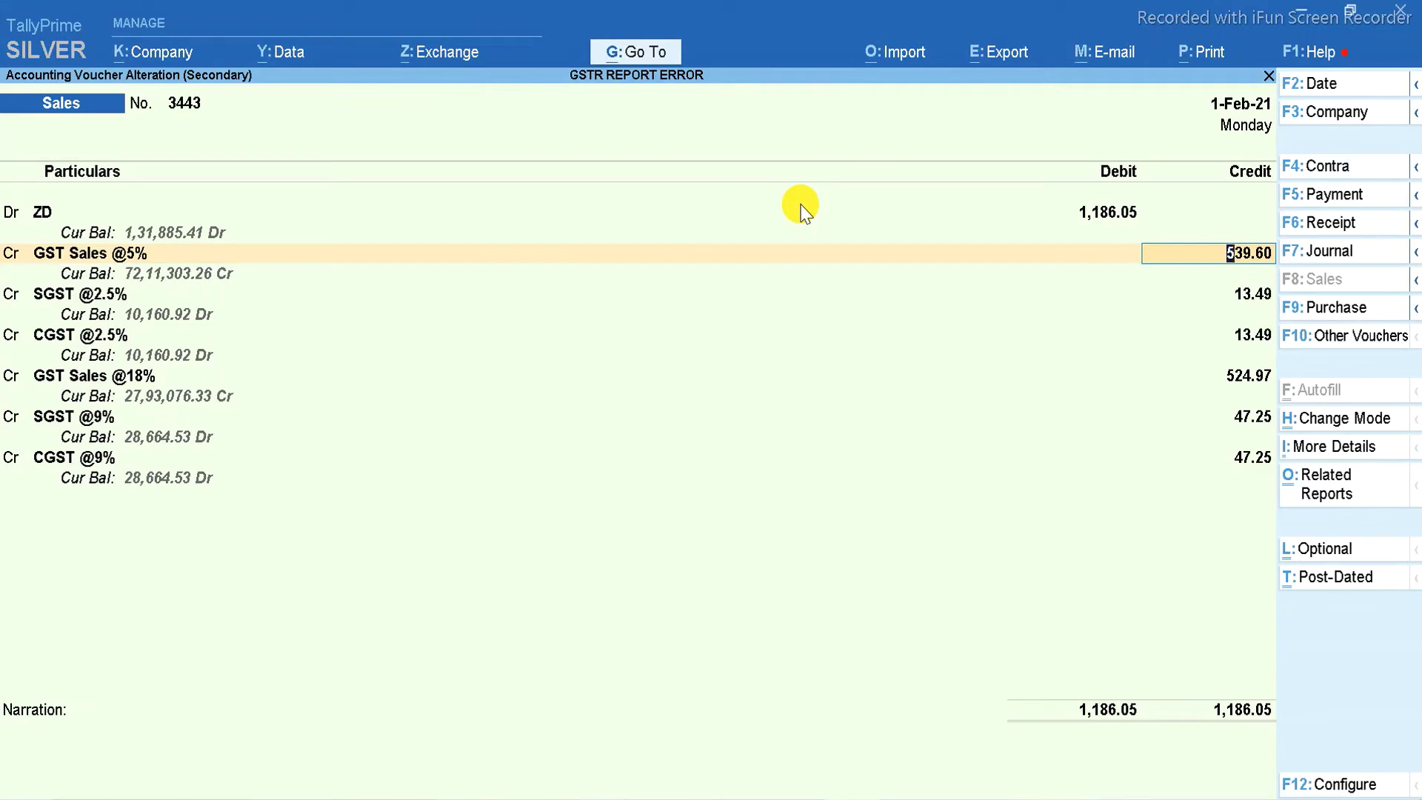
{"action": "key", "text": "Return"}
{"action": "key", "text": "Return"}
{"action": "key", "text": "Return"}
{"action": "key", "text": "Return"}
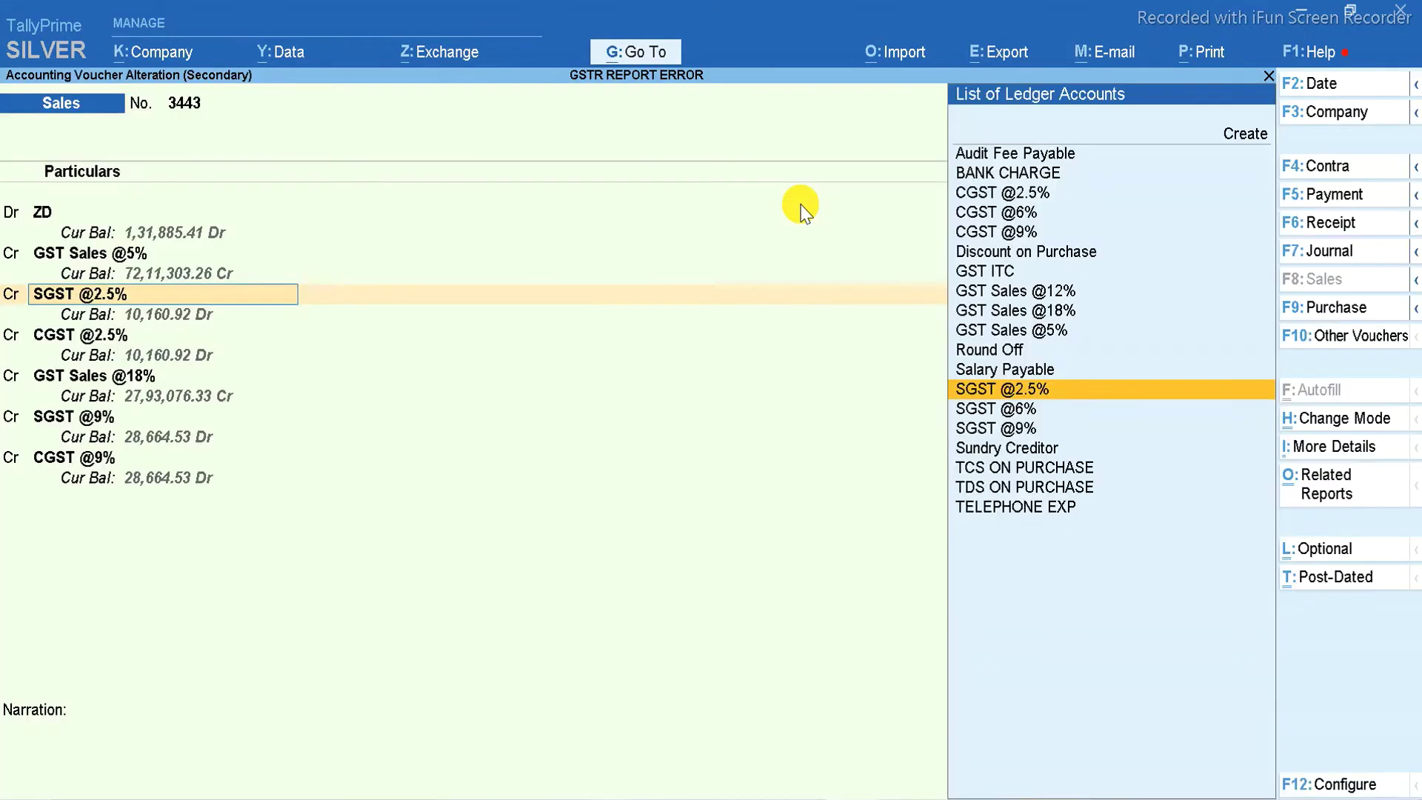
{"action": "key", "text": "Return"}
{"action": "key", "text": "Down"}
{"action": "key", "text": "Down"}
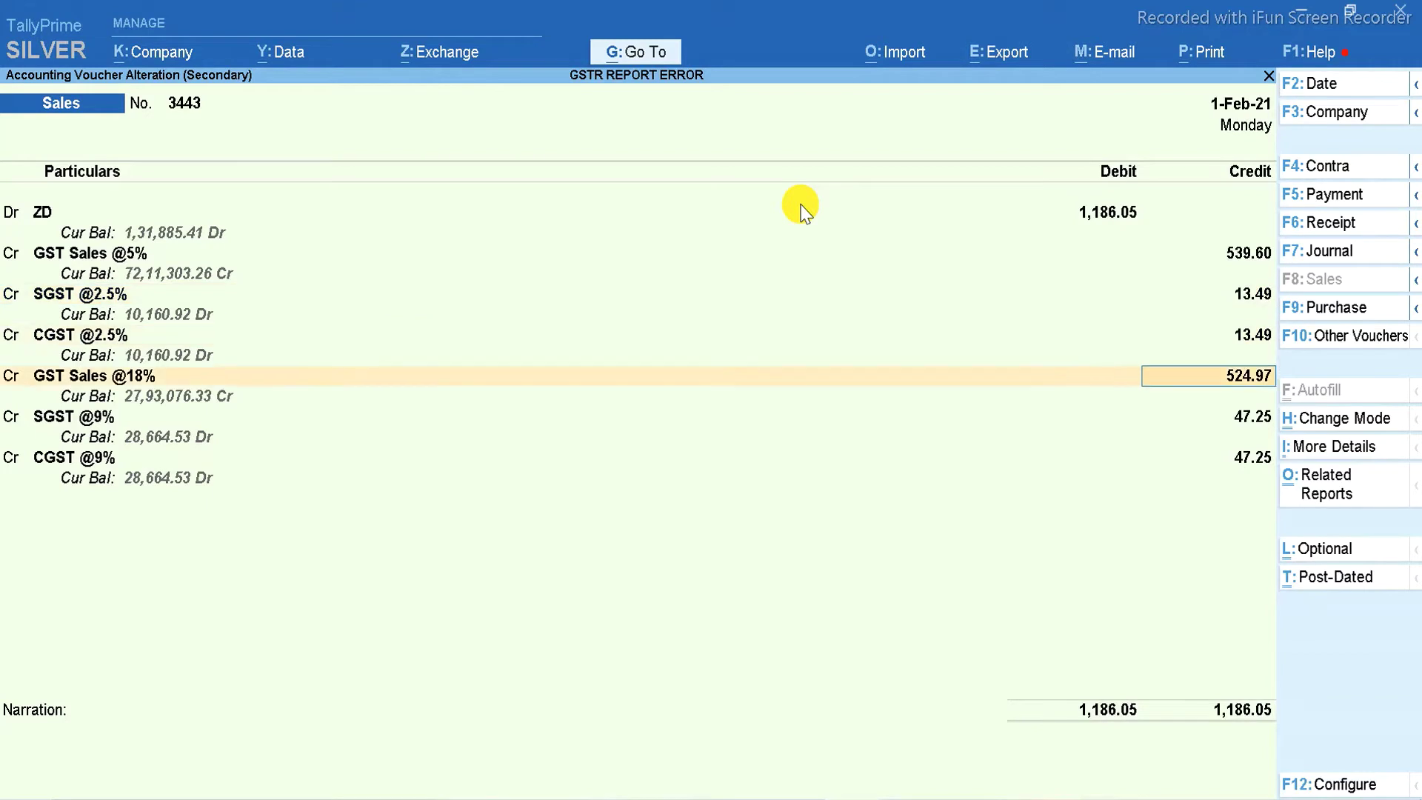
- Check the SGST @9% ledger's tax type and percentage of calculation, and save the ledger
{"action": "key", "text": "Down"}
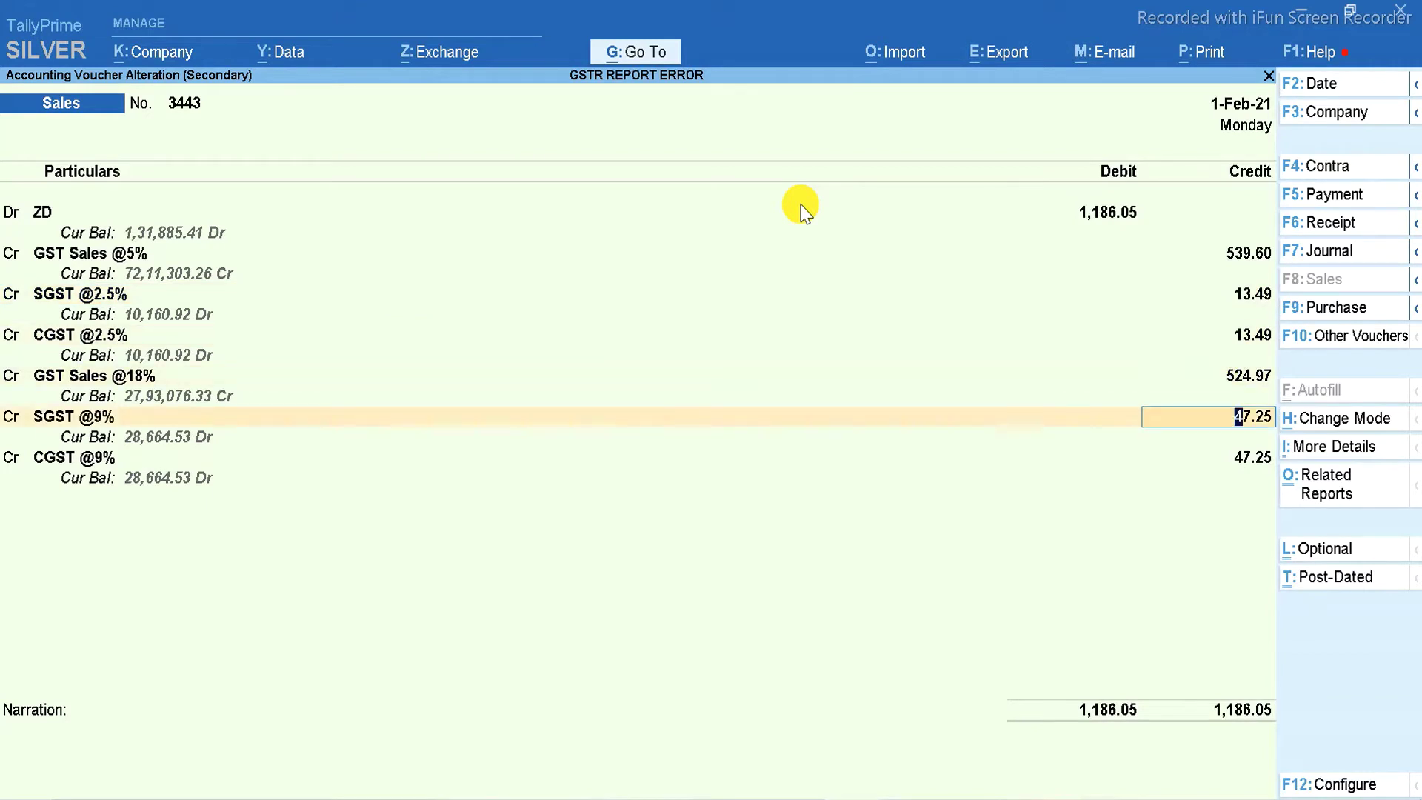
{"action": "key", "text": "BackSpace"}
{"action": "key", "text": "ctrl+Return"}
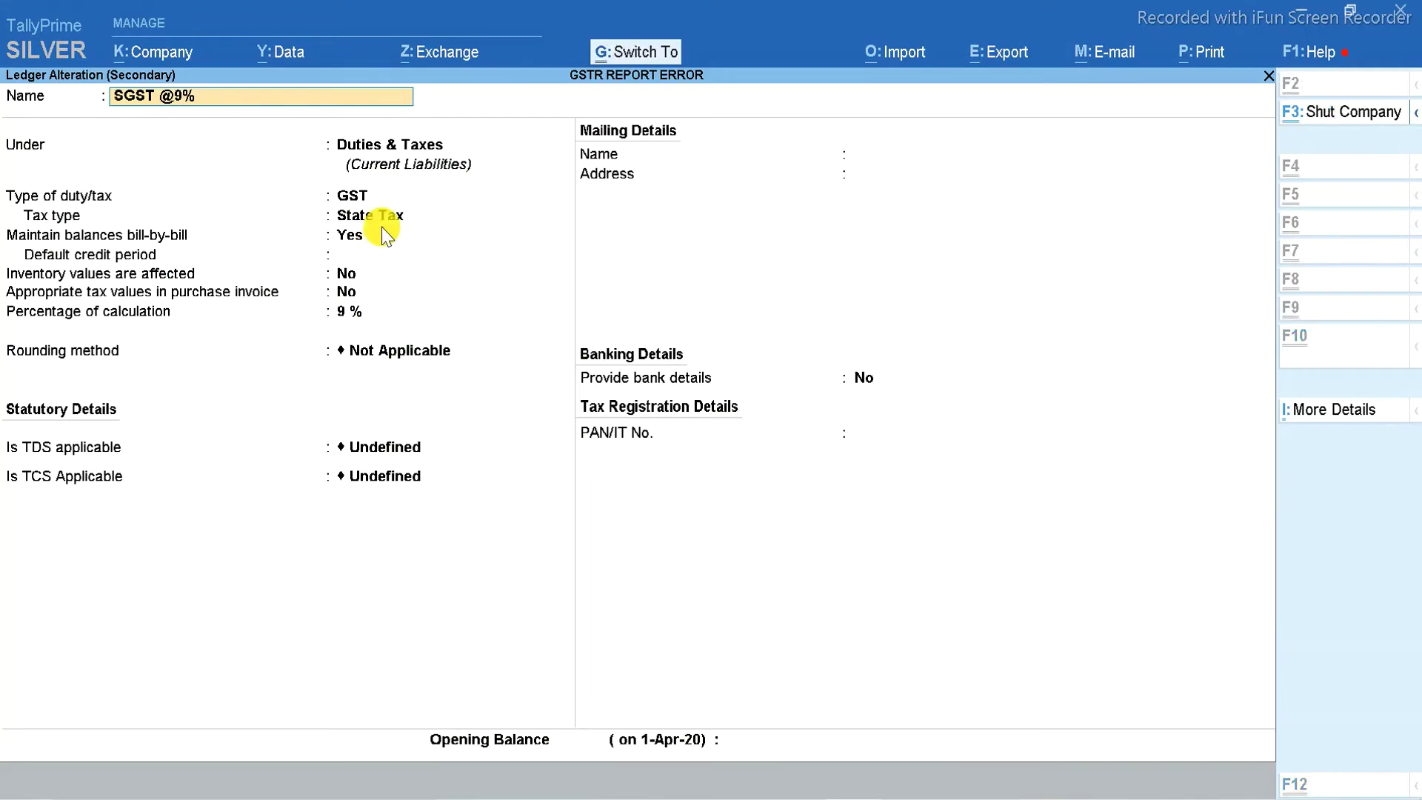
{"action": "key", "text": "ctrl+a"}
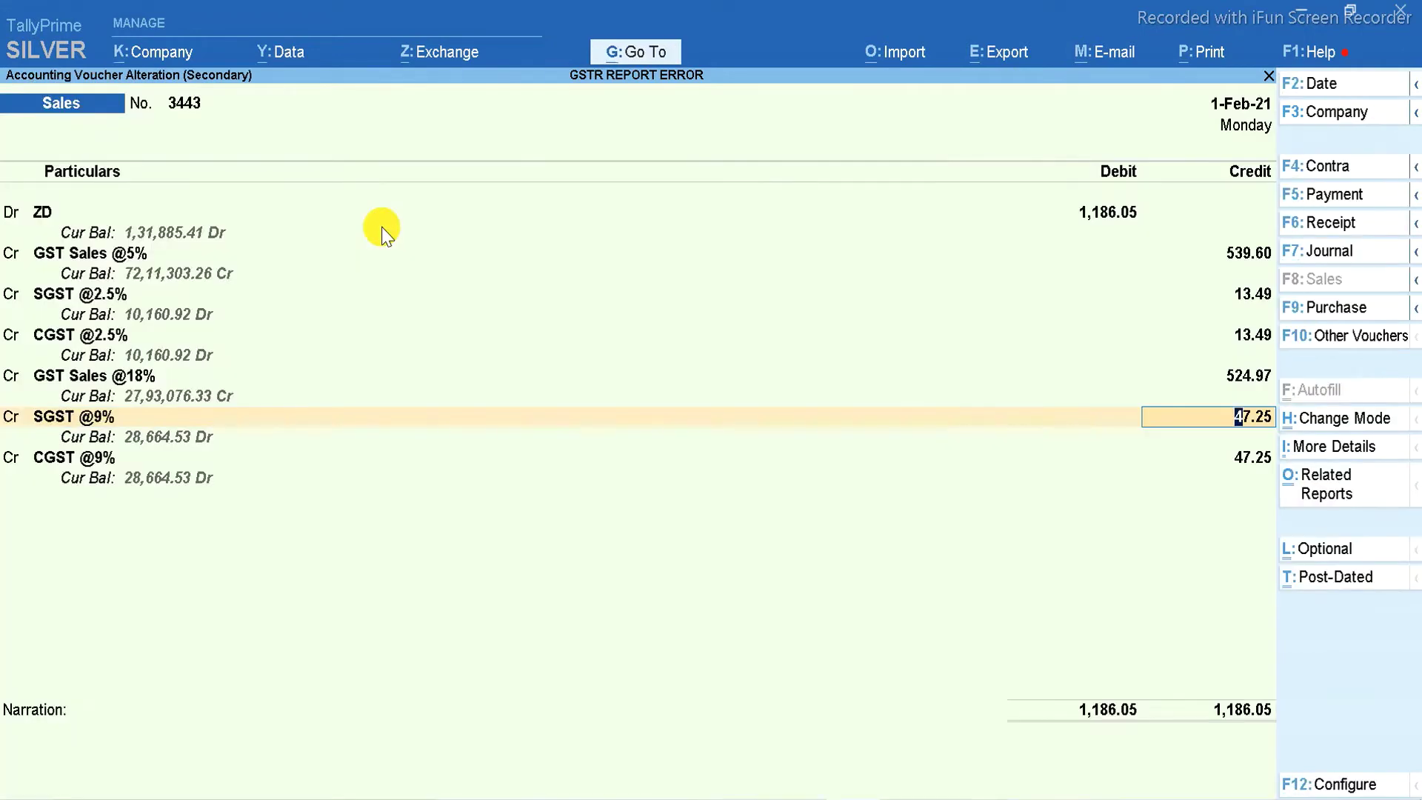
- Accept the On Account bill-wise allocation of 47.25 Cr for SGST @9%
{"action": "key", "text": "Return"}
{"action": "key", "text": "Down"}
{"action": "key", "text": "Return"}
{"action": "key", "text": "Return"}
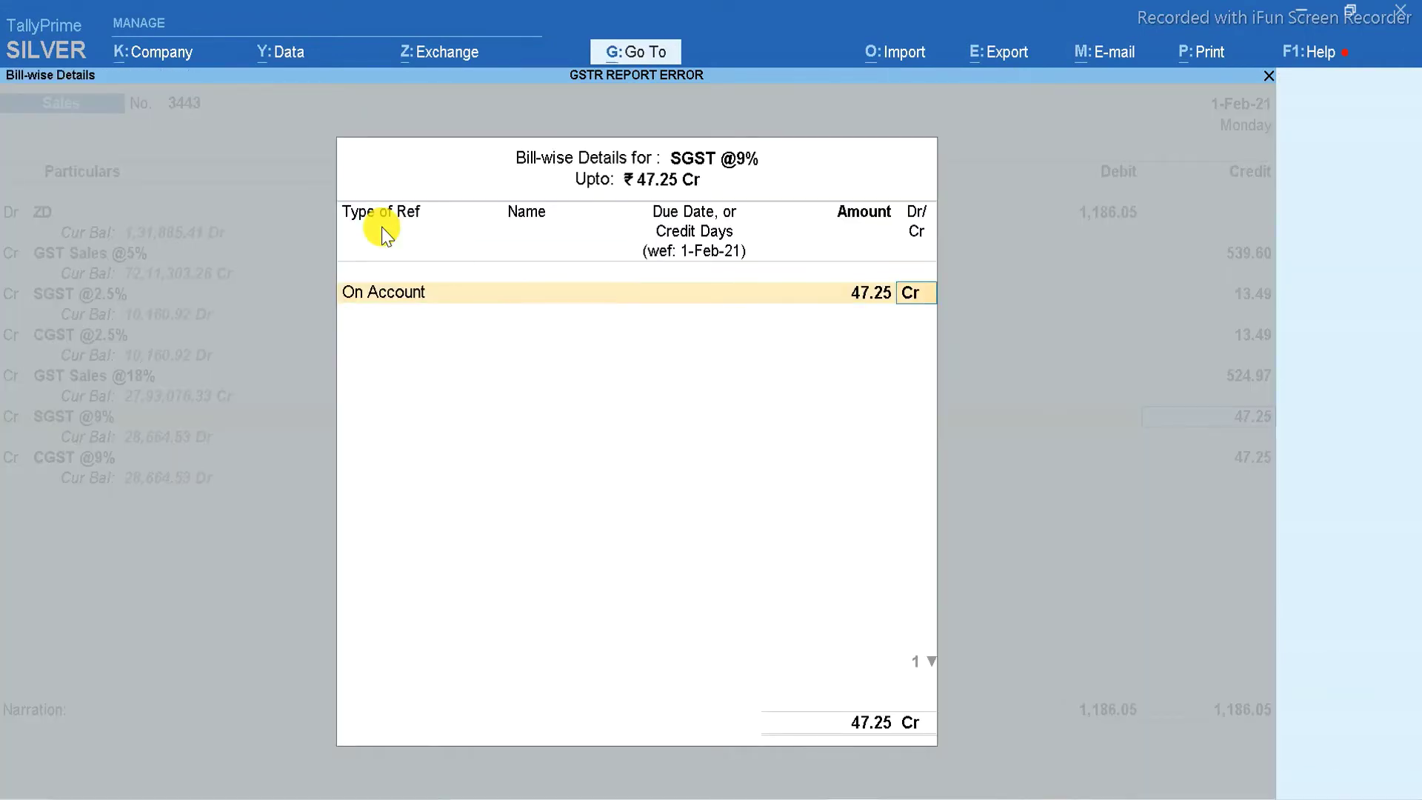
{"action": "key", "text": "Return"}
- Check the CGST @9% ledger's tax type and percentage of calculation, and save the ledger
{"action": "key", "text": "Return"}
{"action": "key", "text": "ctrl+Return"}
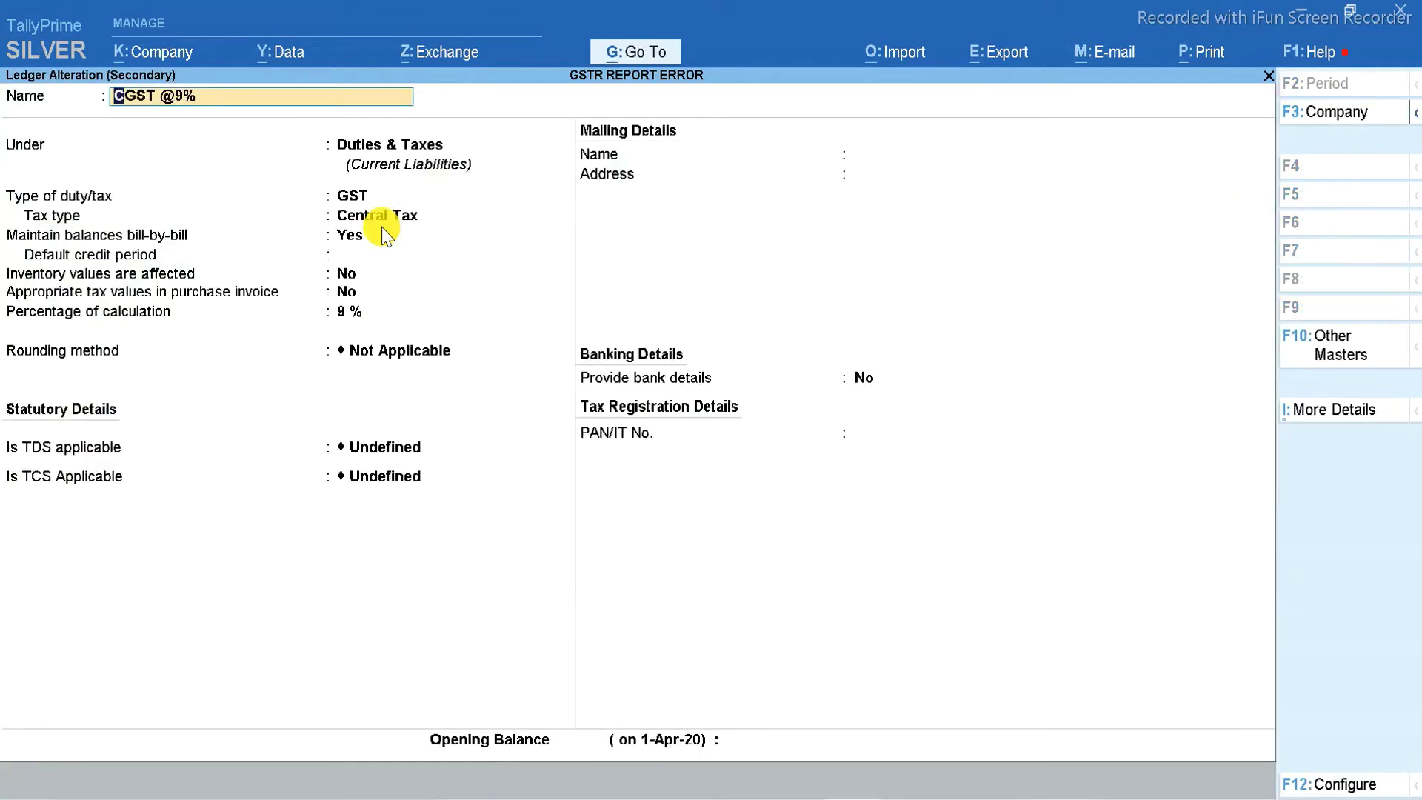
{"action": "key", "text": "ctrl"}
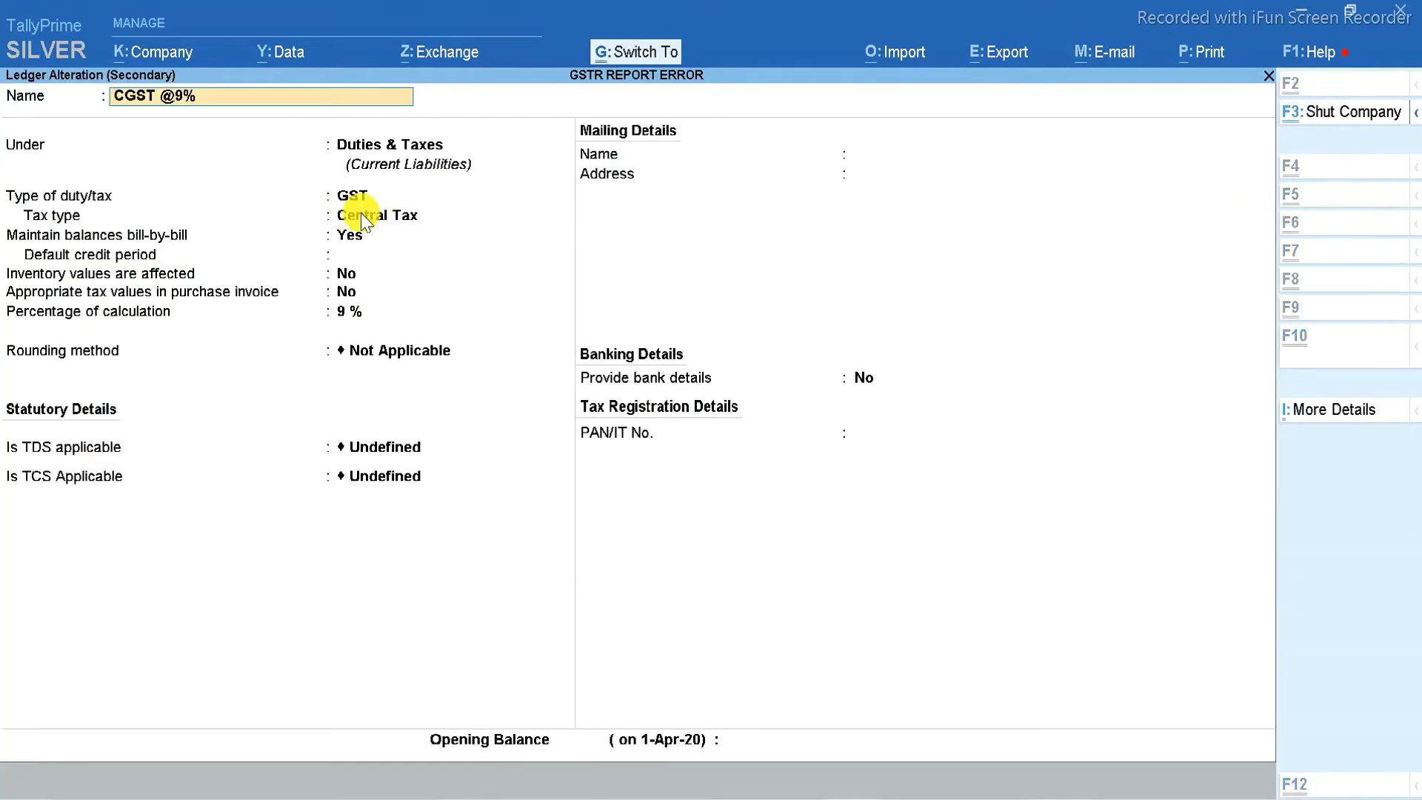
{"action": "key", "text": "ctrl+a"}
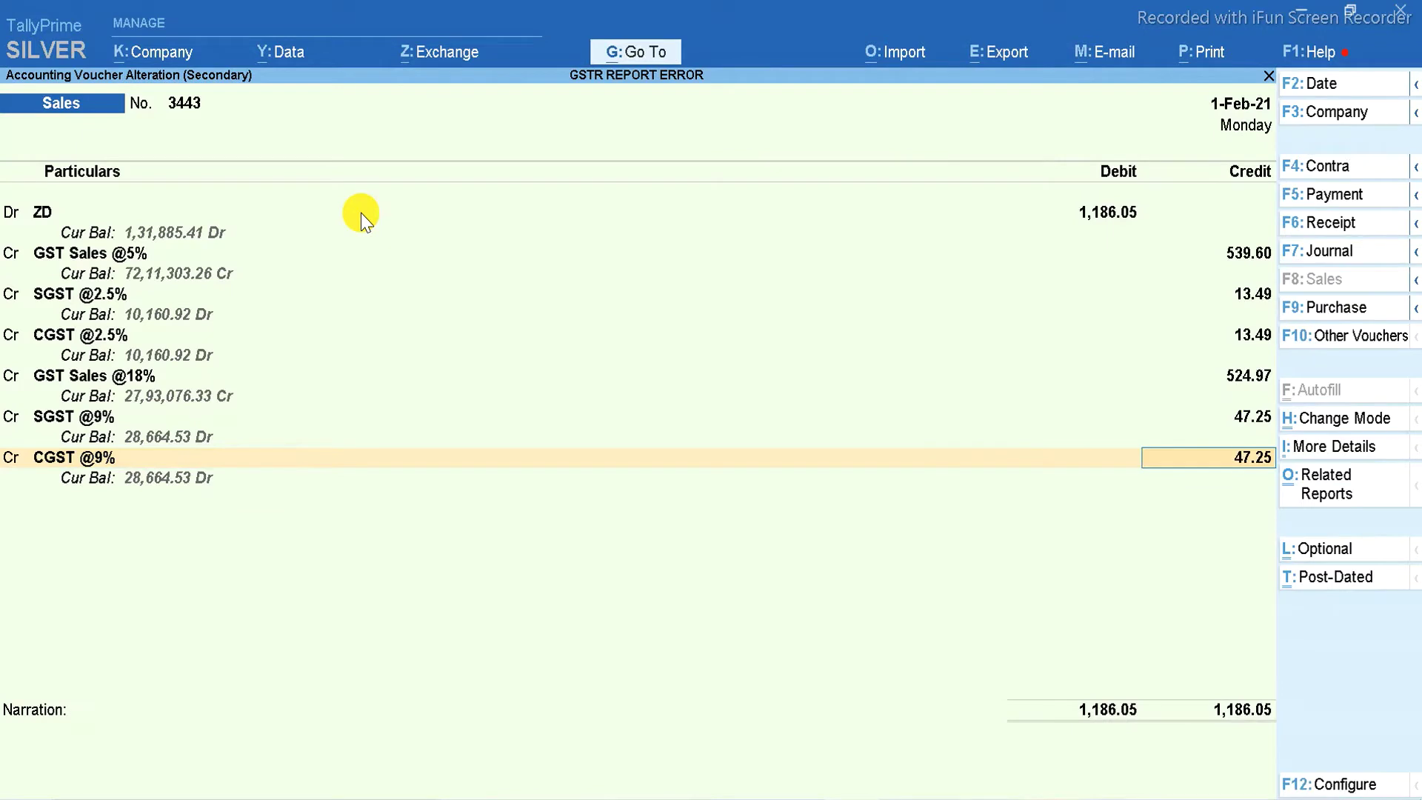
- Recheck the SGST @9% ledger's tax type, and save sales voucher 3443
{"action": "key", "text": "Up"}
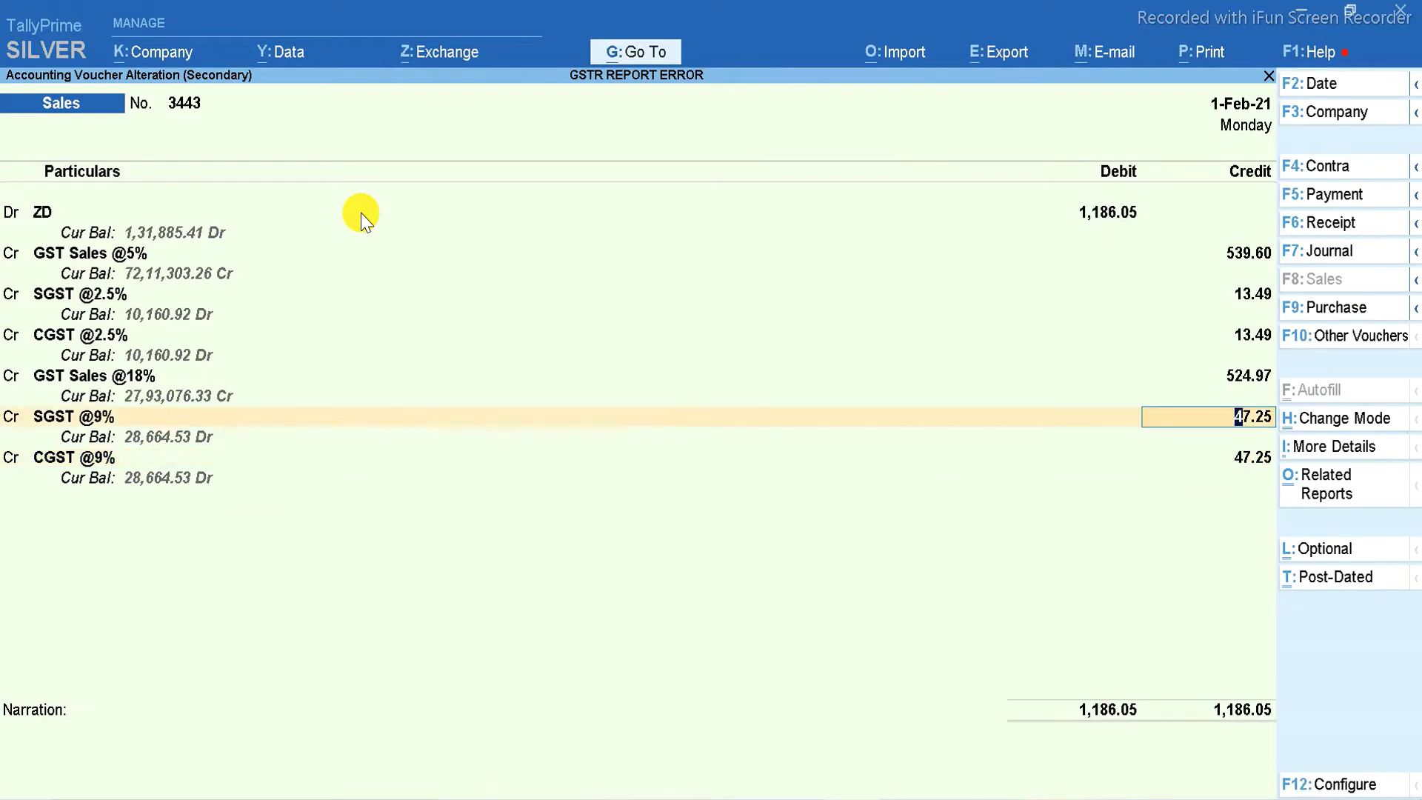
{"action": "key", "text": "BackSpace"}
{"action": "key", "text": "ctrl+Return"}
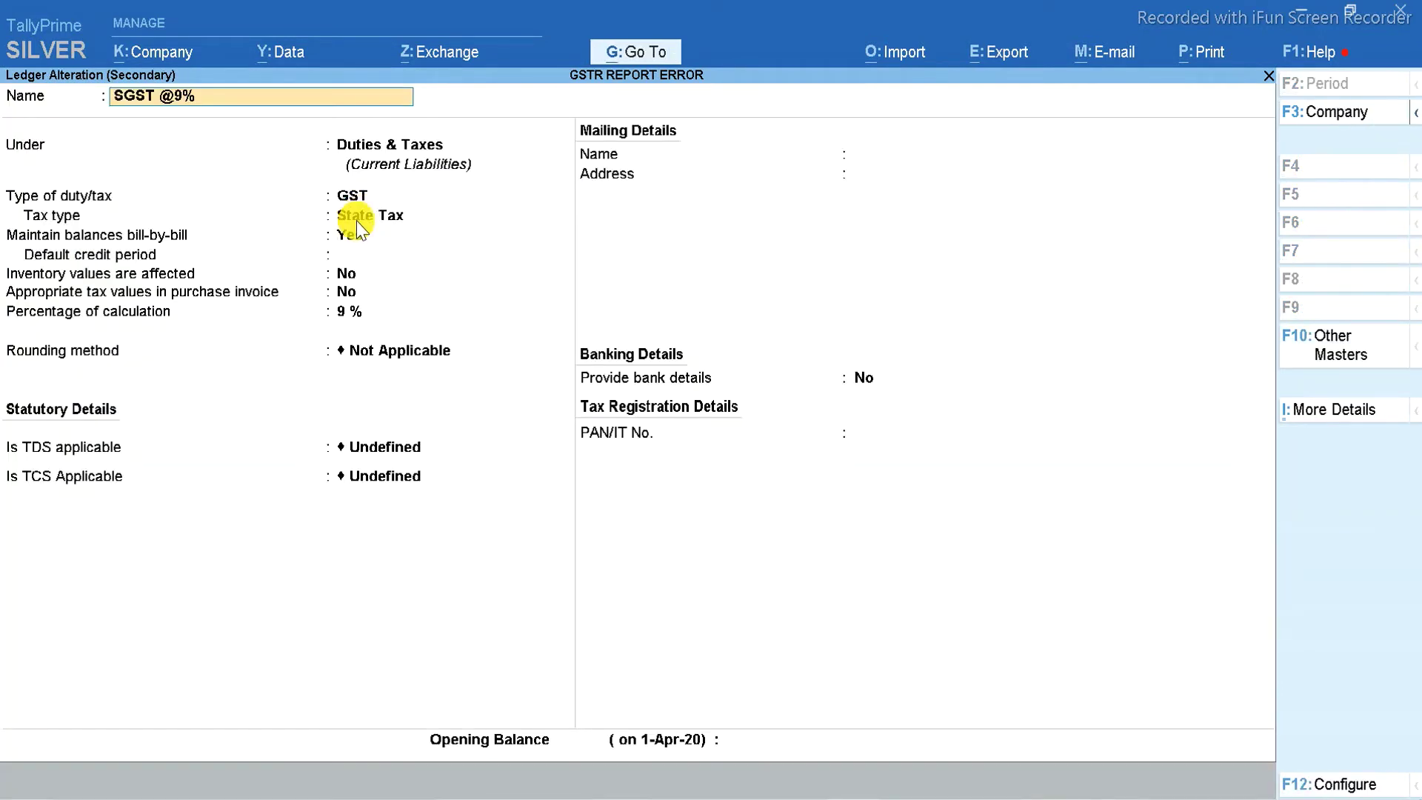
{"action": "key", "text": "ctrl+a"}
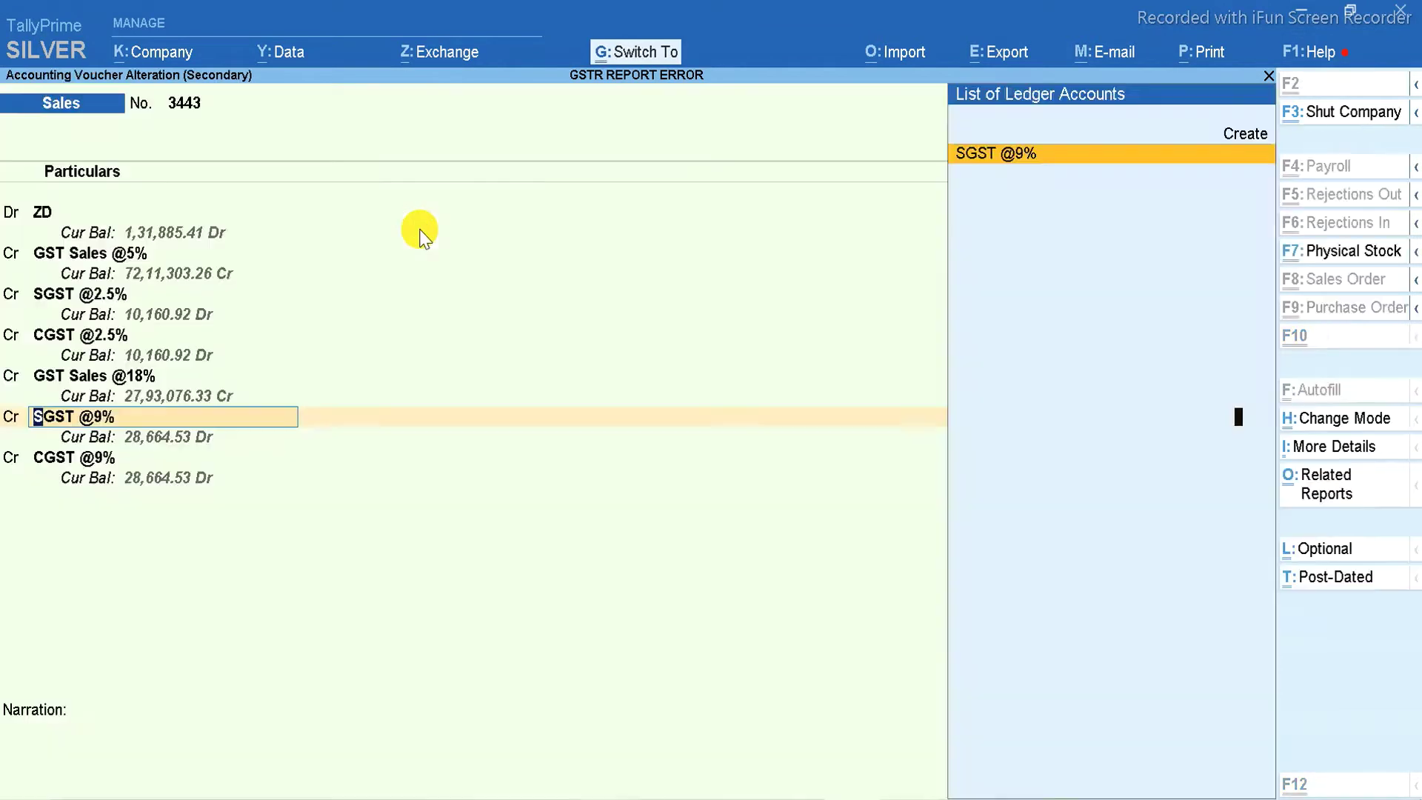
{"action": "key", "text": "Return"}
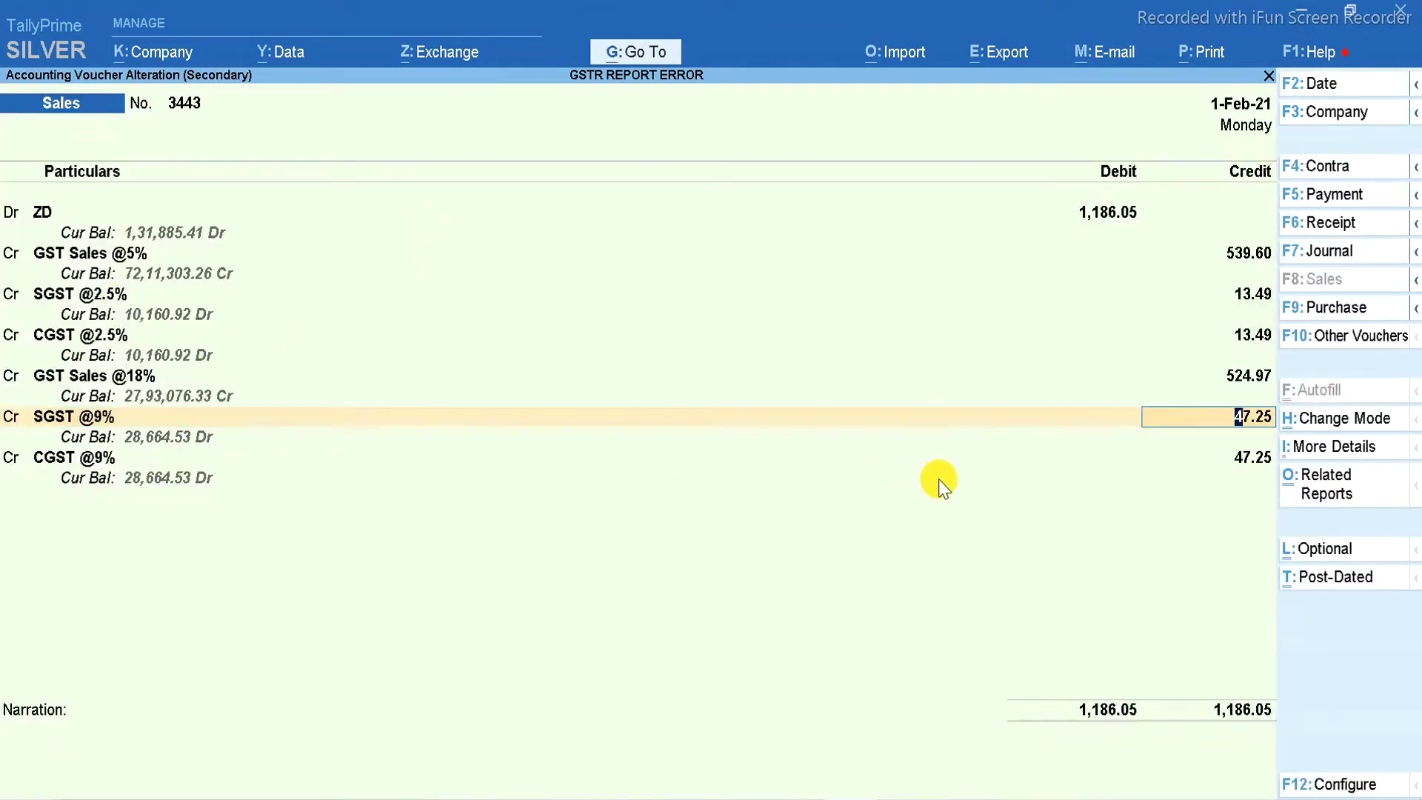
{"action": "key", "text": "ctrl"}
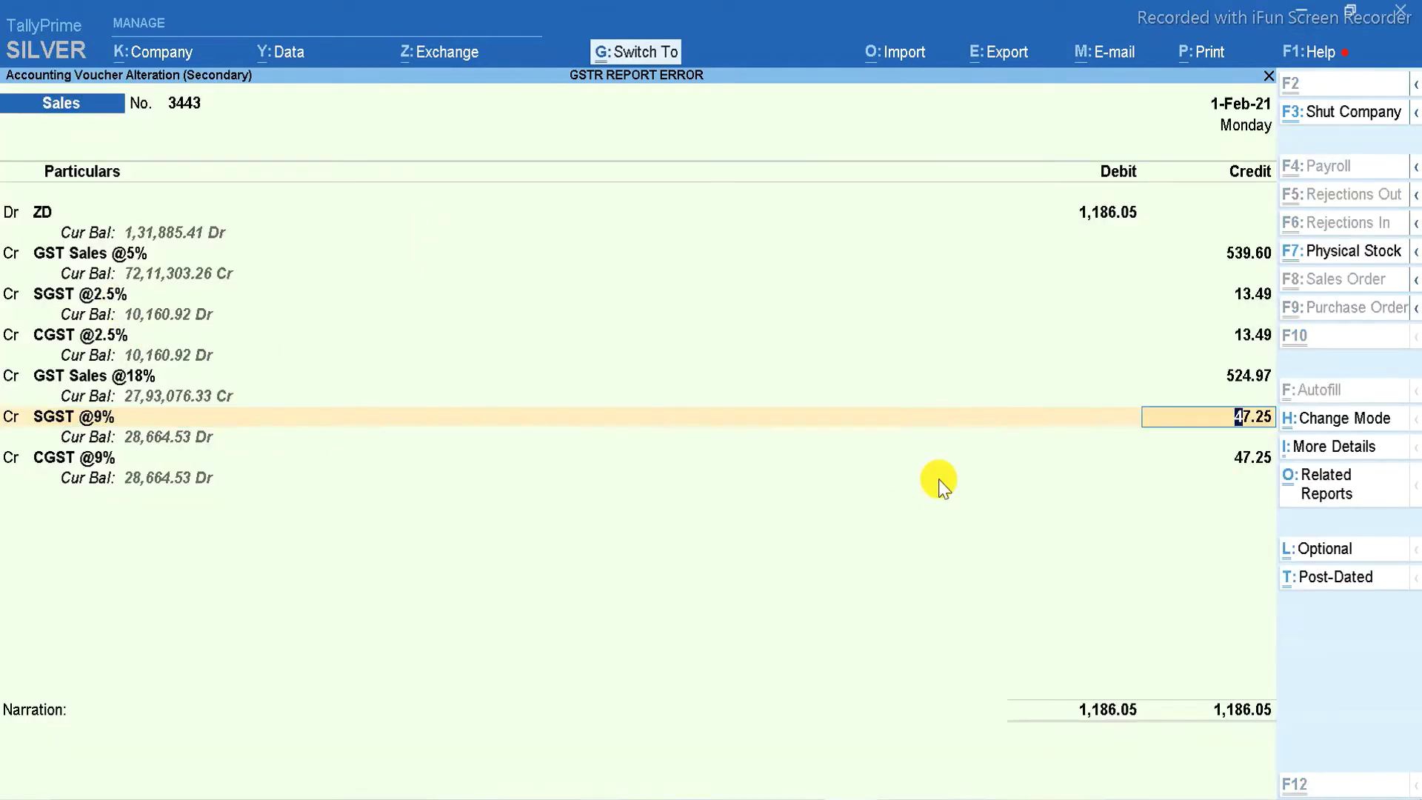
{"action": "key", "text": "ctrl+a"}
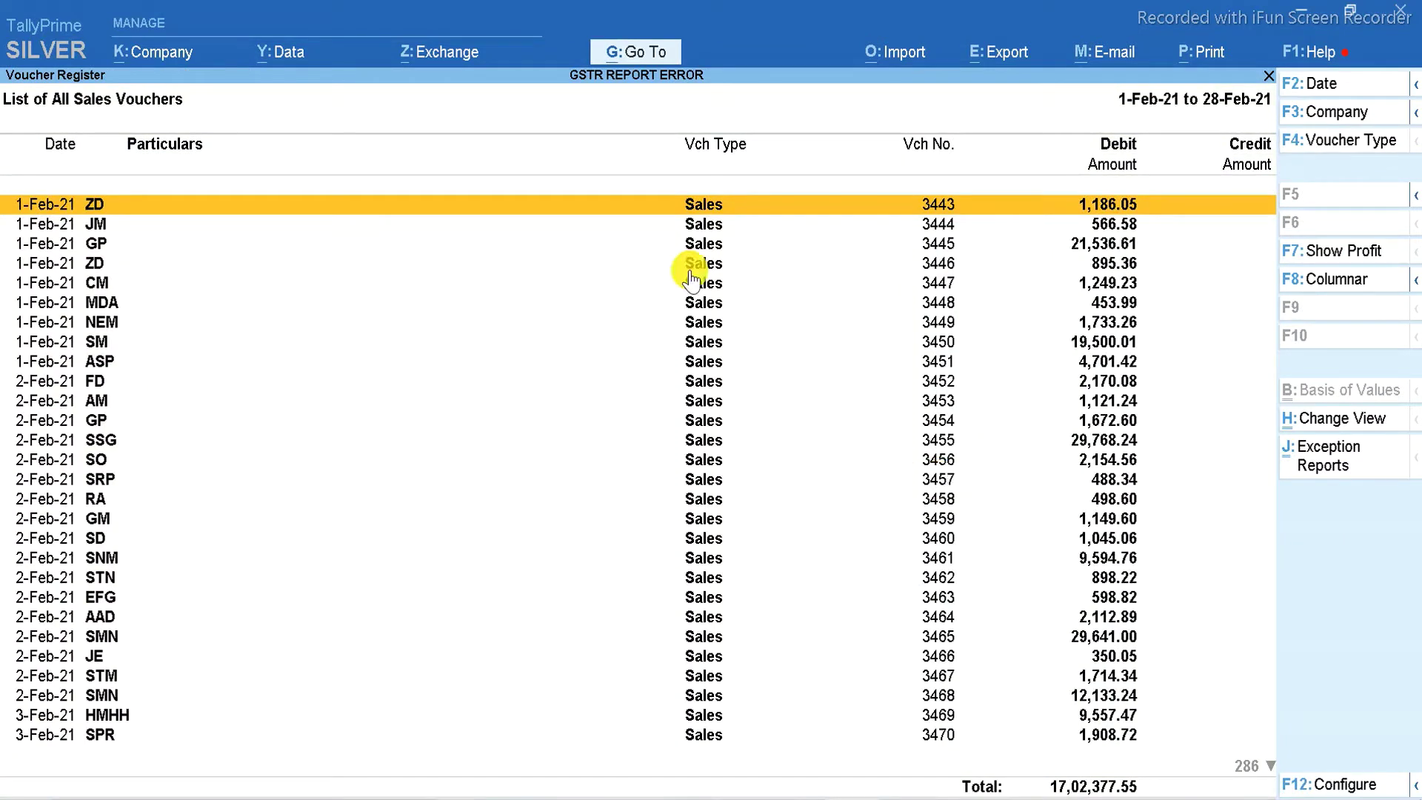
- Reopen sales voucher 3443 and change its mode to Accounting Invoice
{"action": "left_click", "coordinate": [1133, 215]}
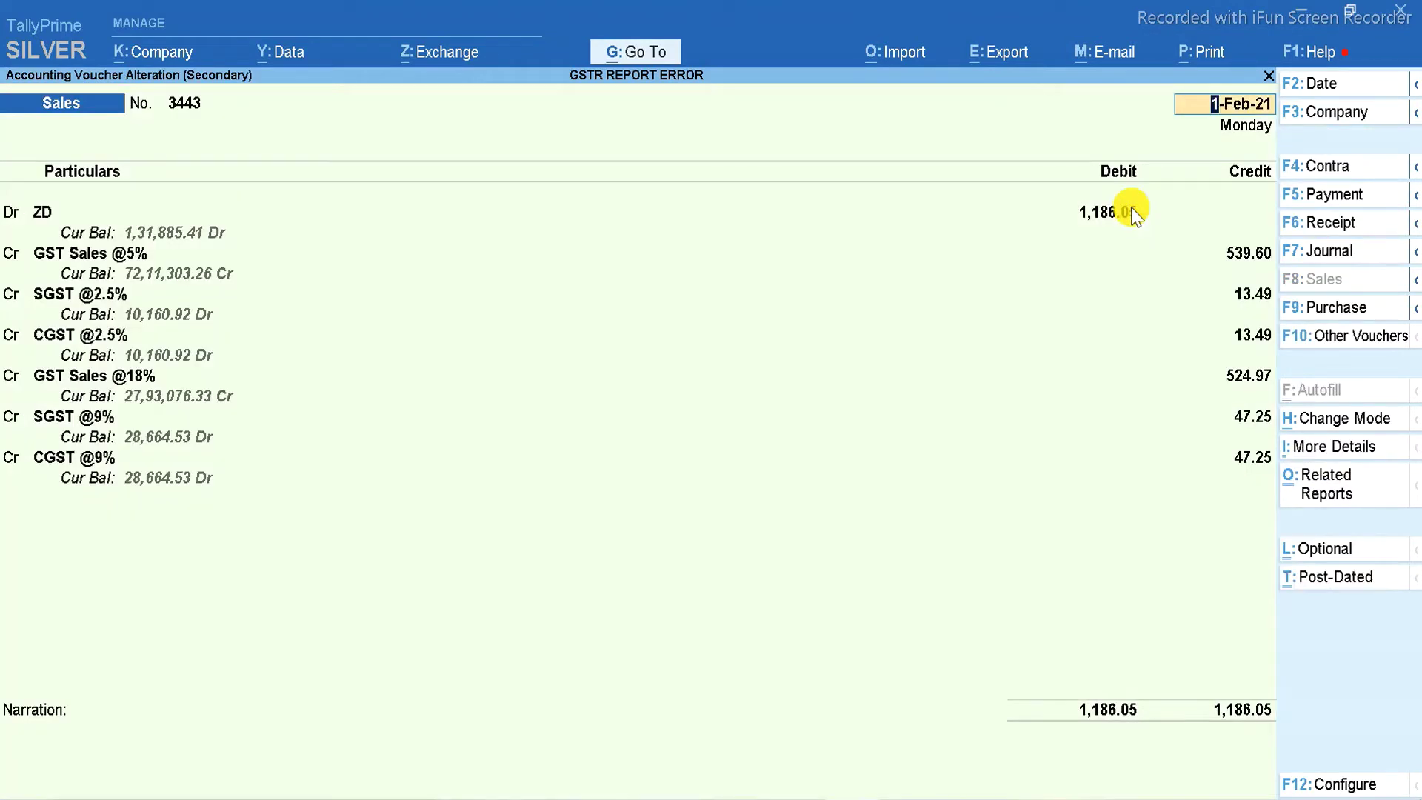
{"action": "left_click", "coordinate": [1343, 419]}
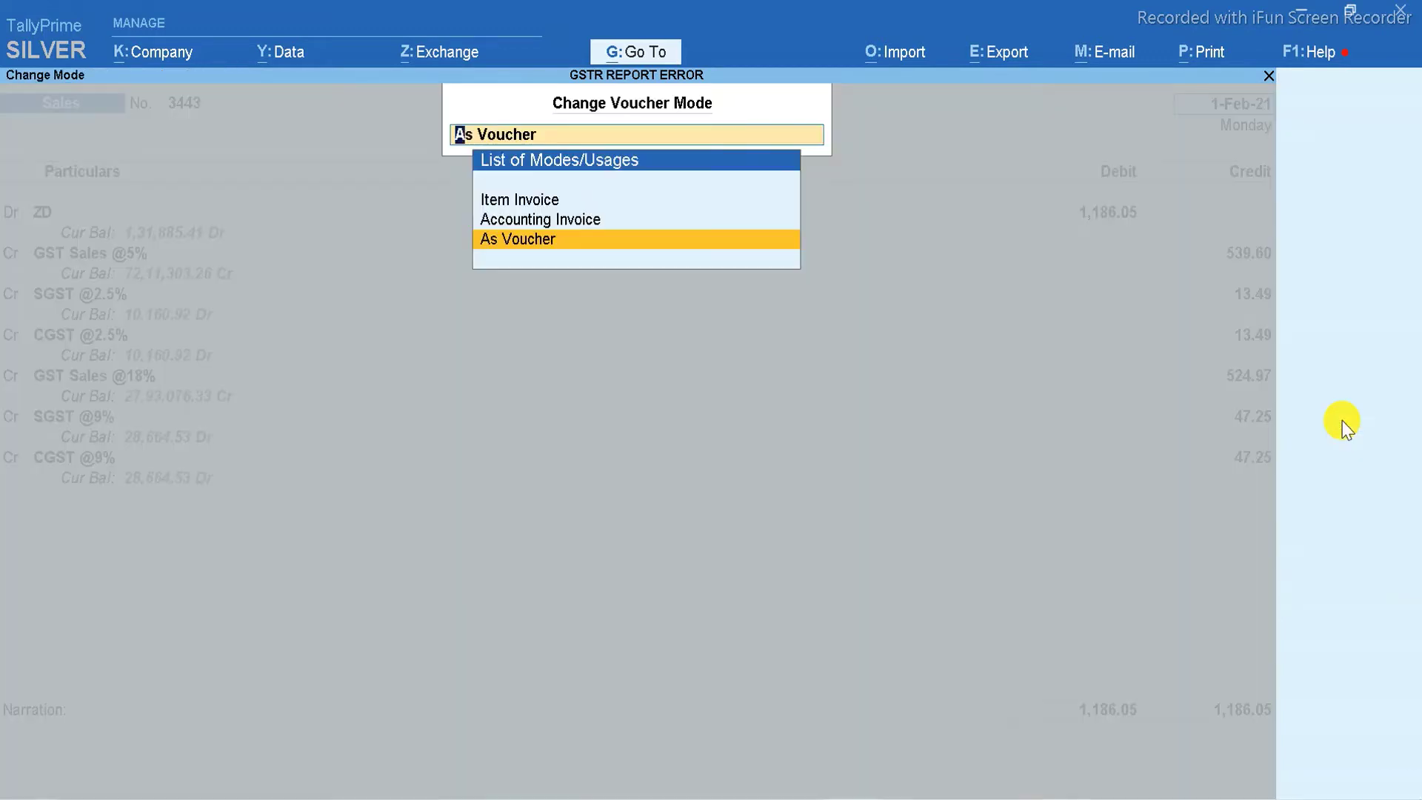
{"action": "key", "text": "Up"}
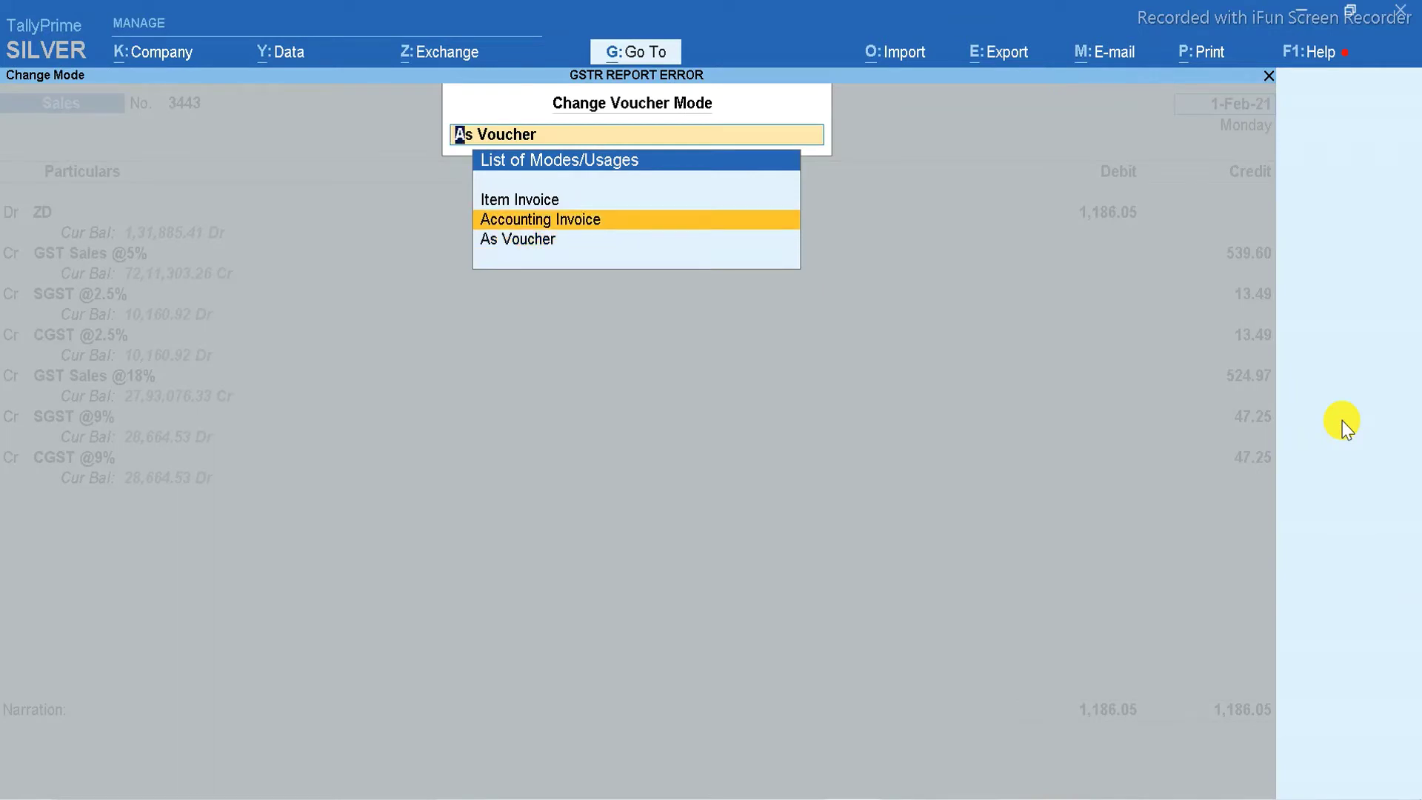
{"action": "key", "text": "Return"}
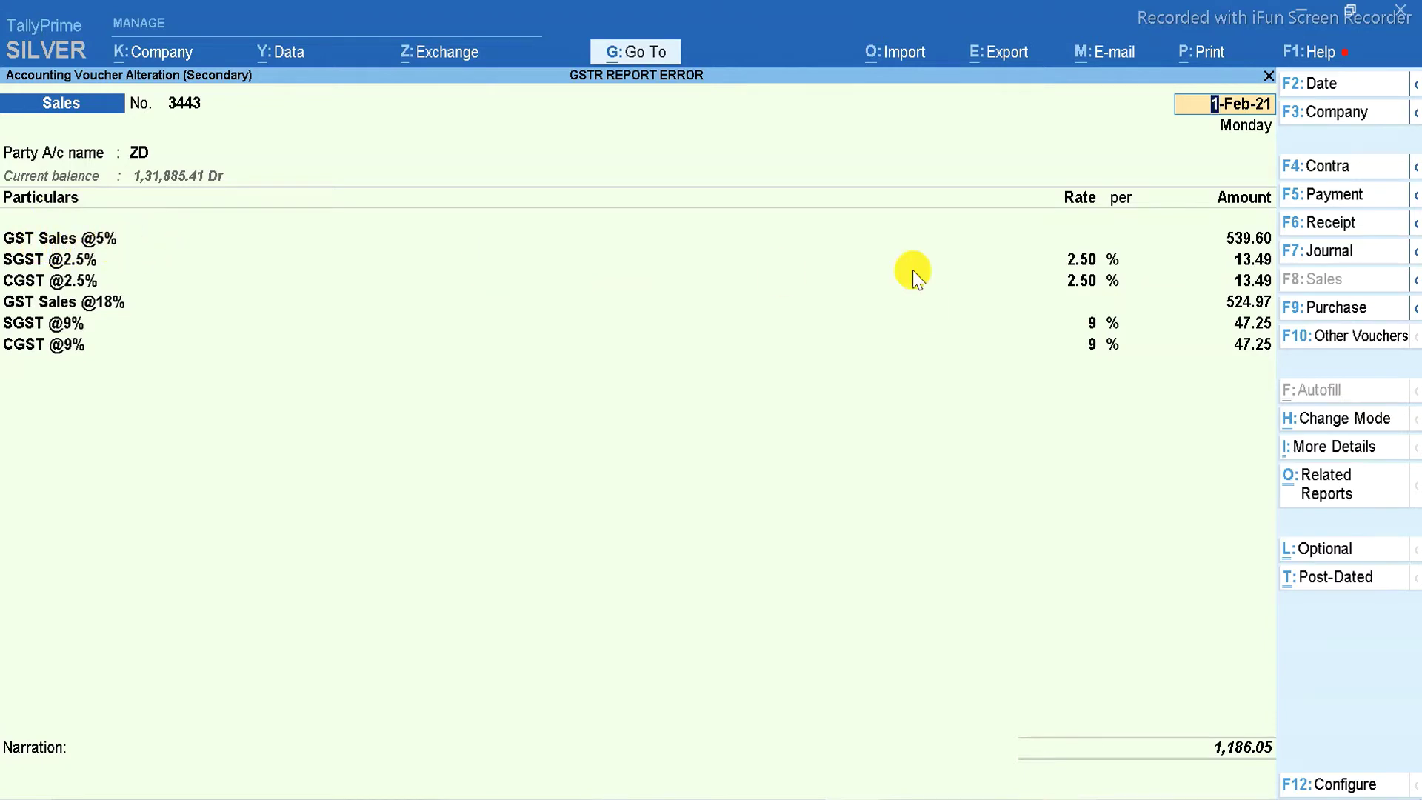
- Add a Round Off line of (-)0.05 below CGST @9% and save voucher 3443
{"action": "left_click", "coordinate": [1257, 343]}
{"action": "key", "text": "Return"}
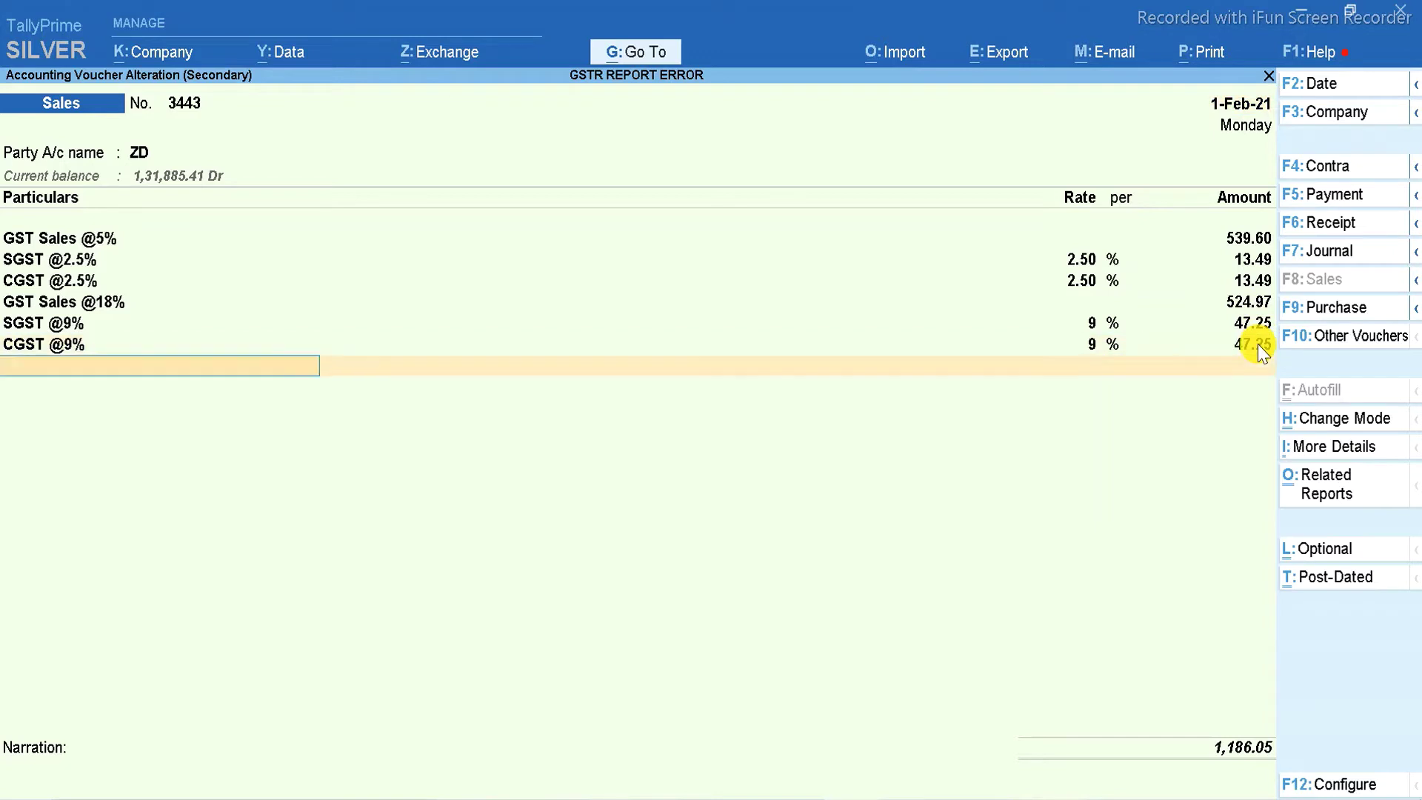
{"action": "type", "text": "Ro"}
{"action": "key", "text": "Return"}
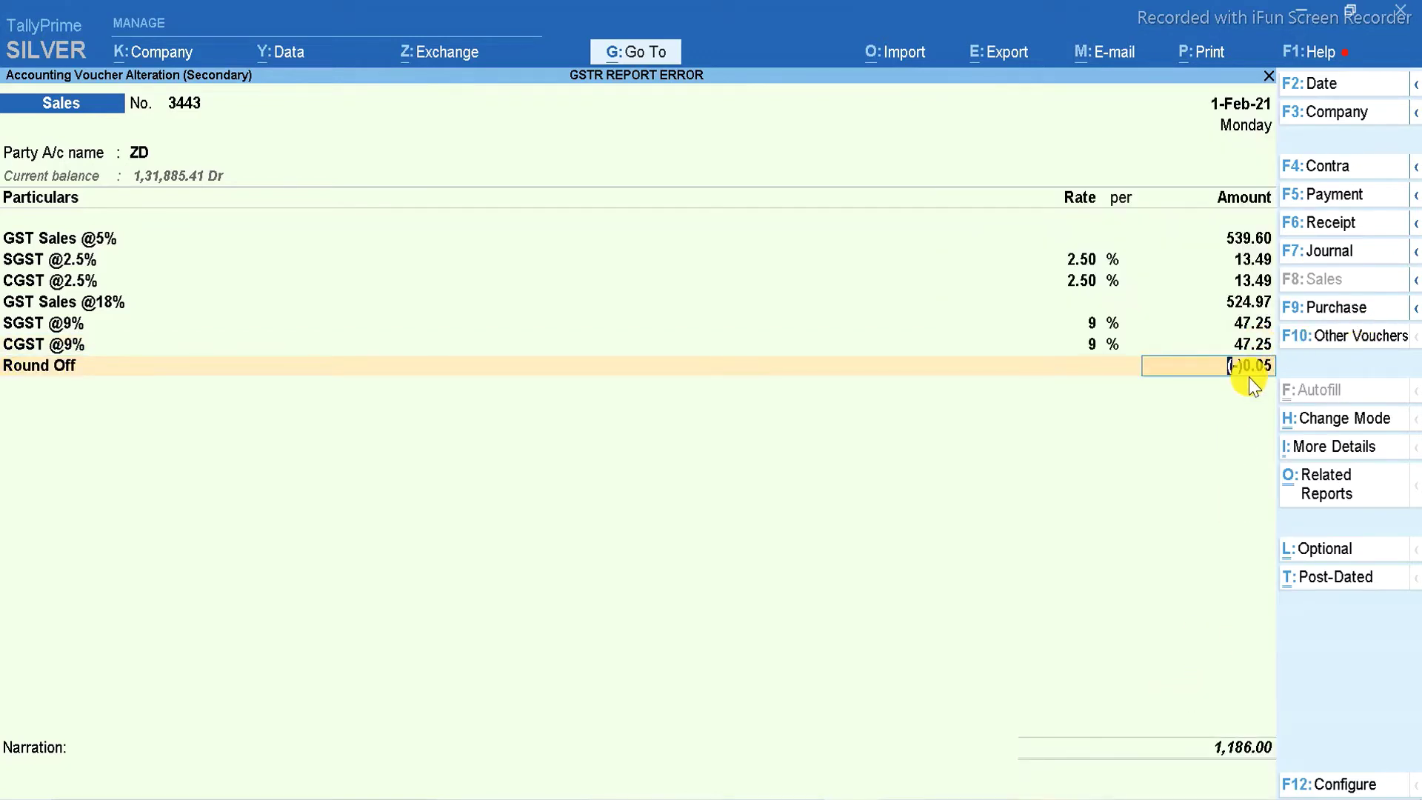
{"action": "key", "text": "Return"}
{"action": "key", "text": "ctrl"}
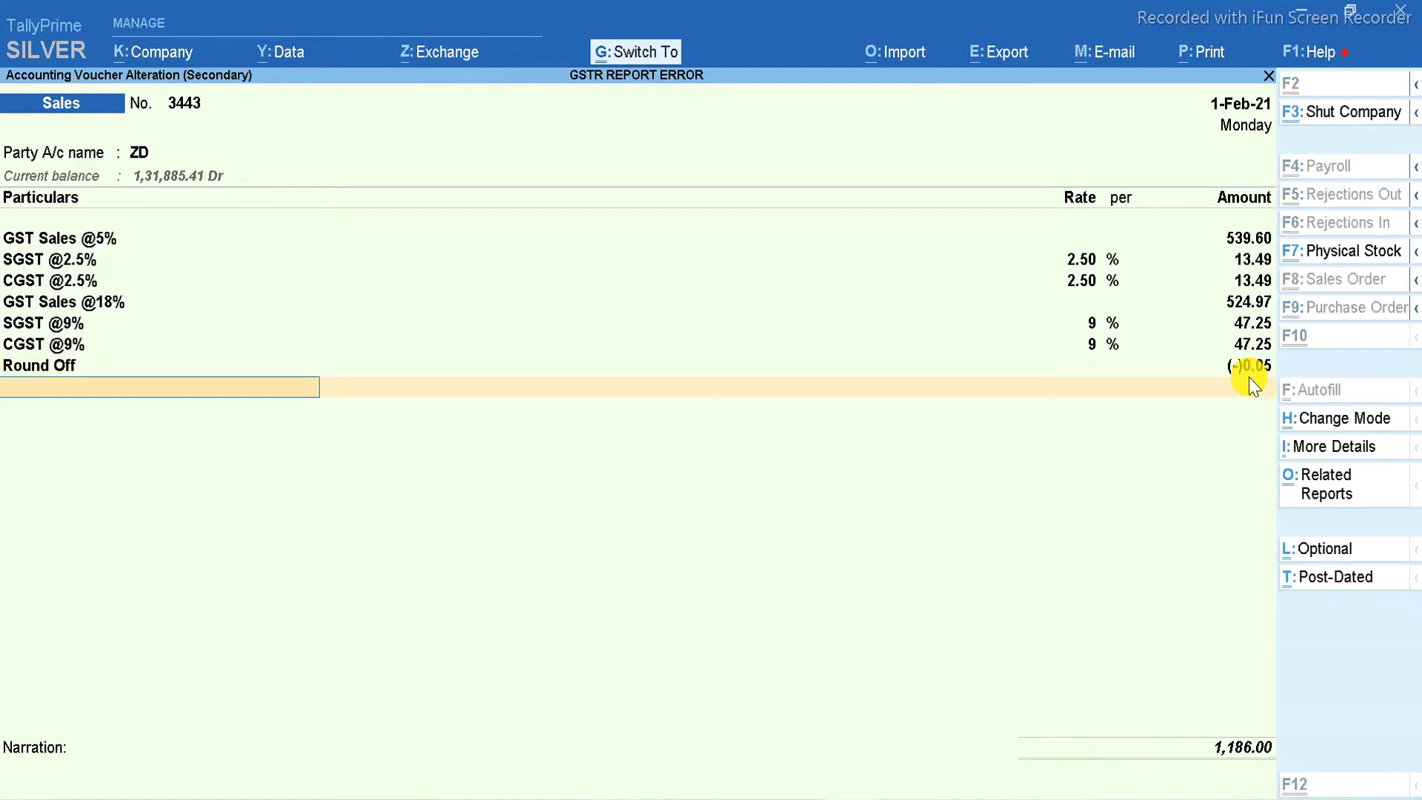
{"action": "key", "text": "ctrl+a"}
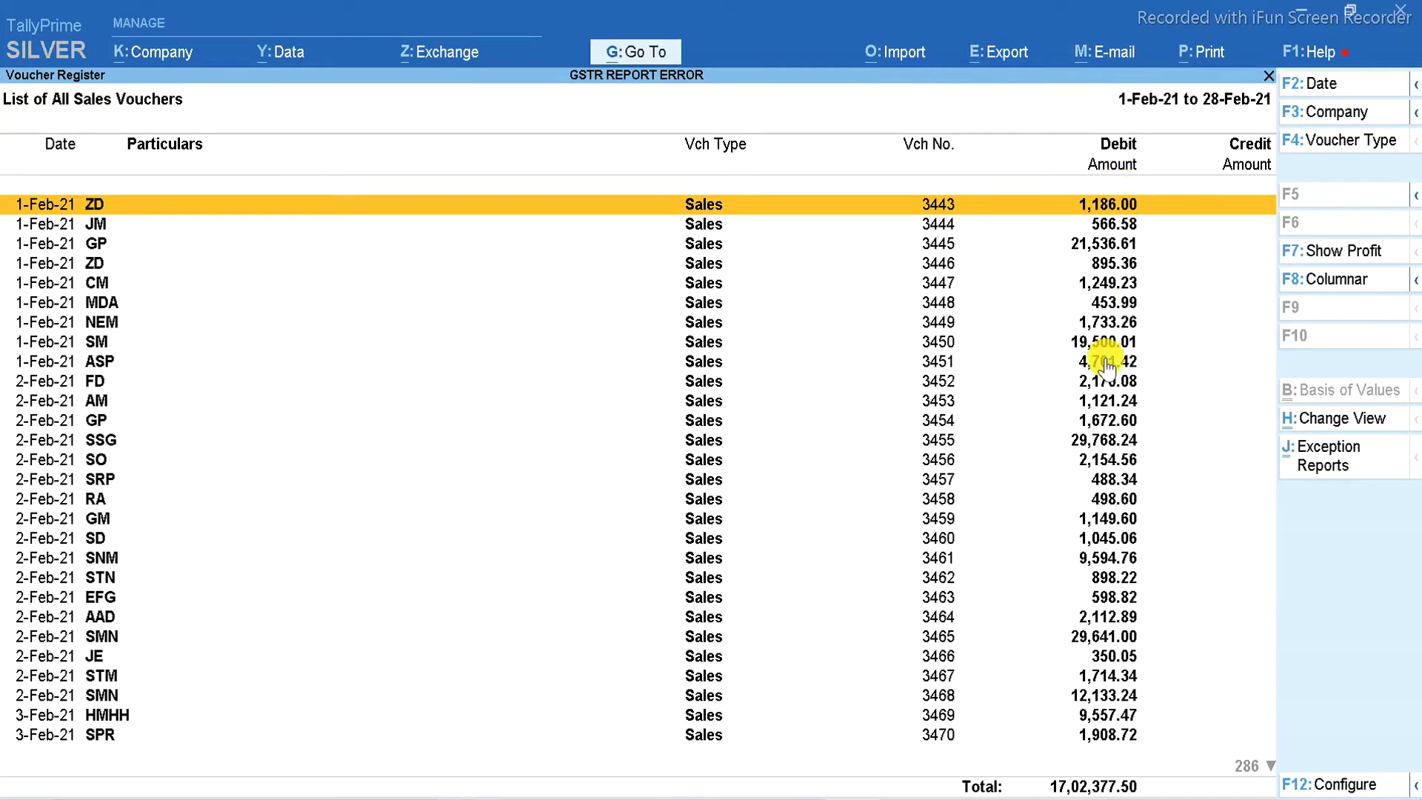
- Review the saved voucher 3443 without altering it, and return to the Display More Reports list
{"action": "key", "text": "Return"}
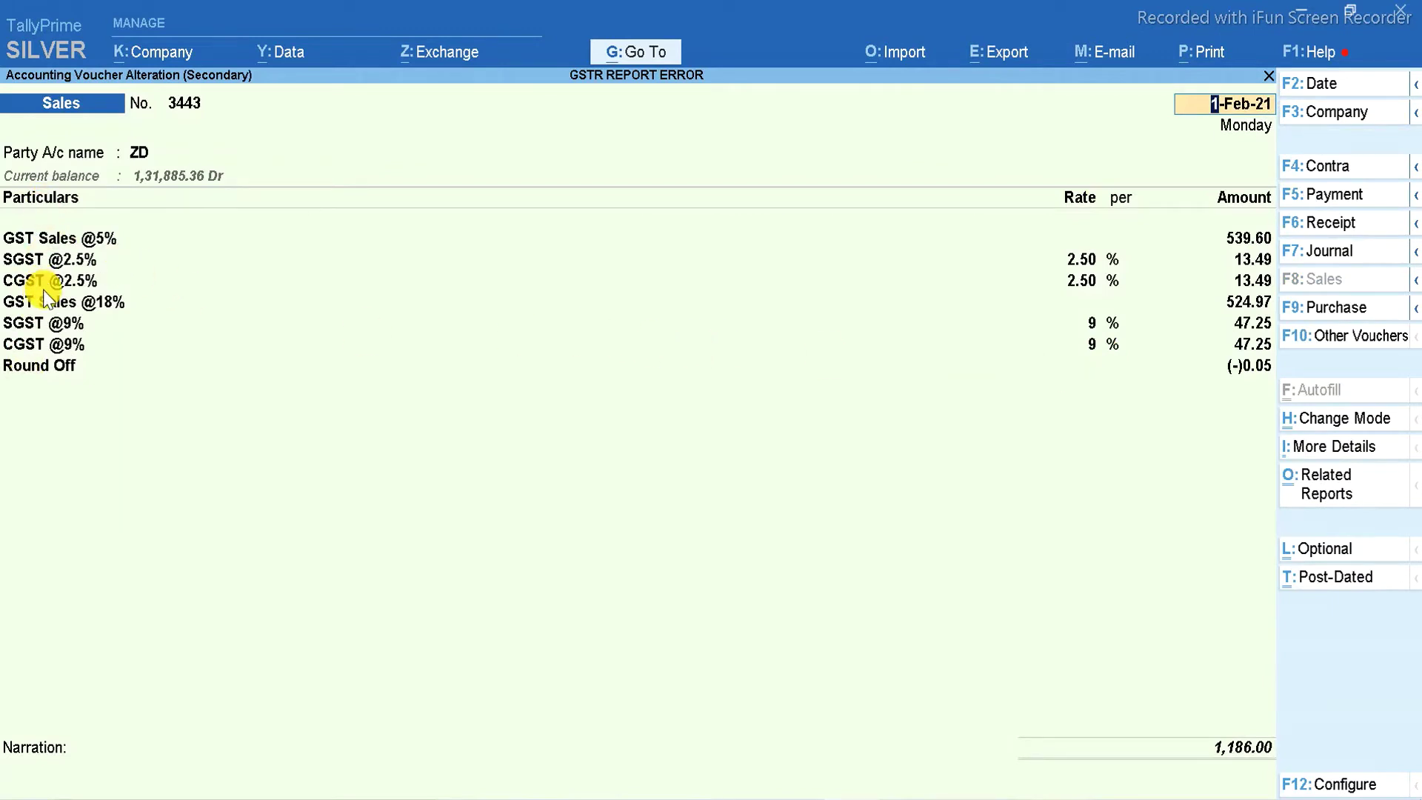
{"action": "key", "text": "BackSpace"}
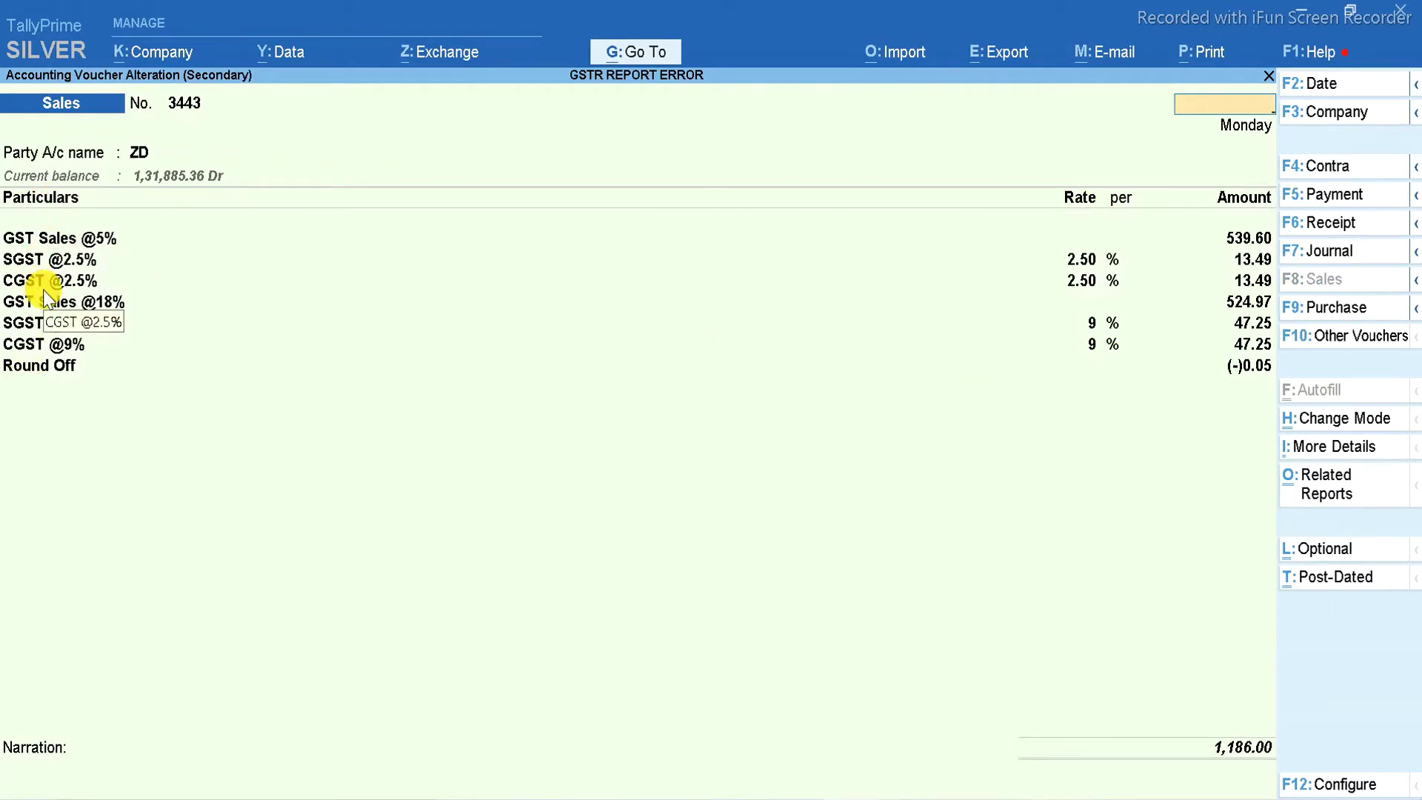
{"action": "key", "text": "Escape"}
{"action": "key", "text": "Return"}
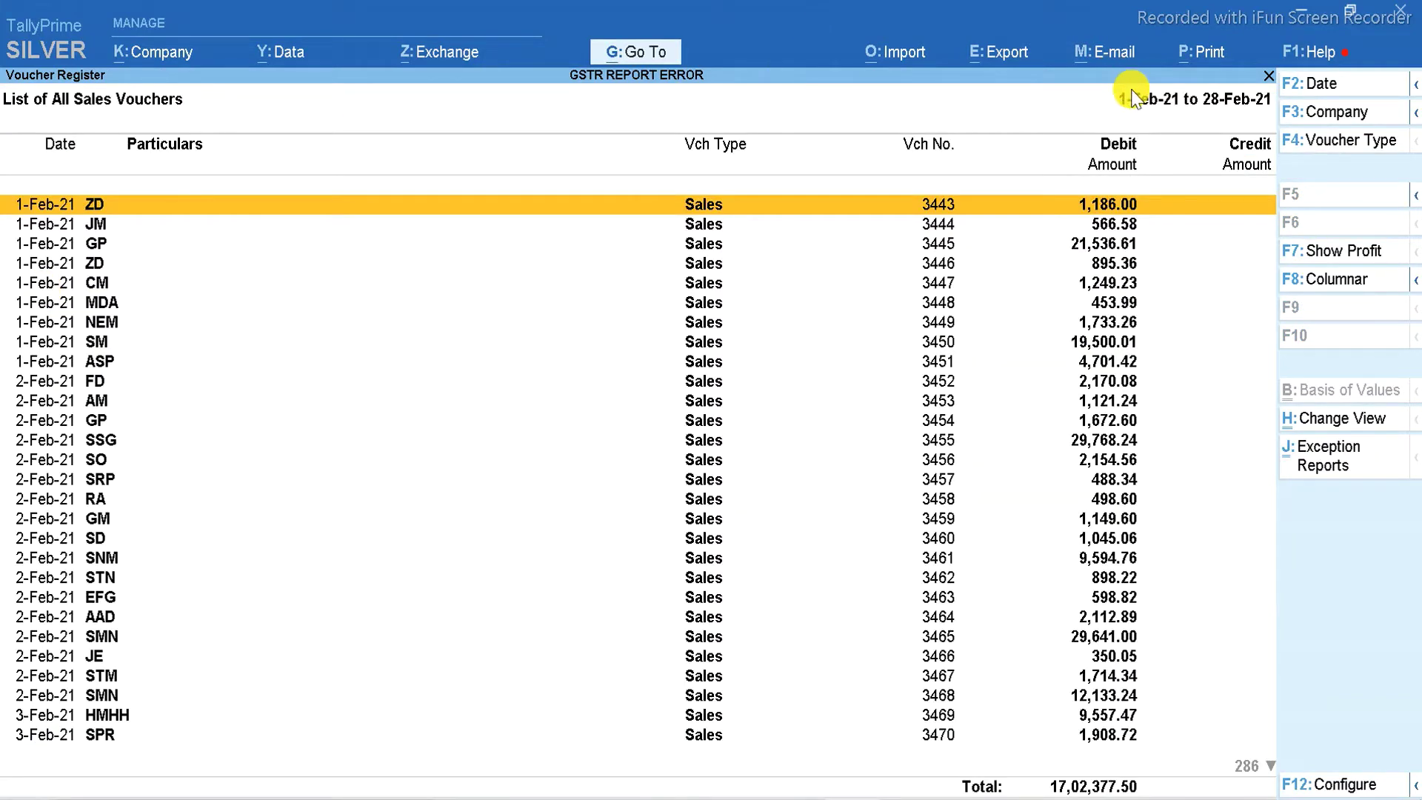
{"action": "key", "text": "Escape"}
{"action": "key", "text": "Escape"}
{"action": "key", "text": "Escape"}
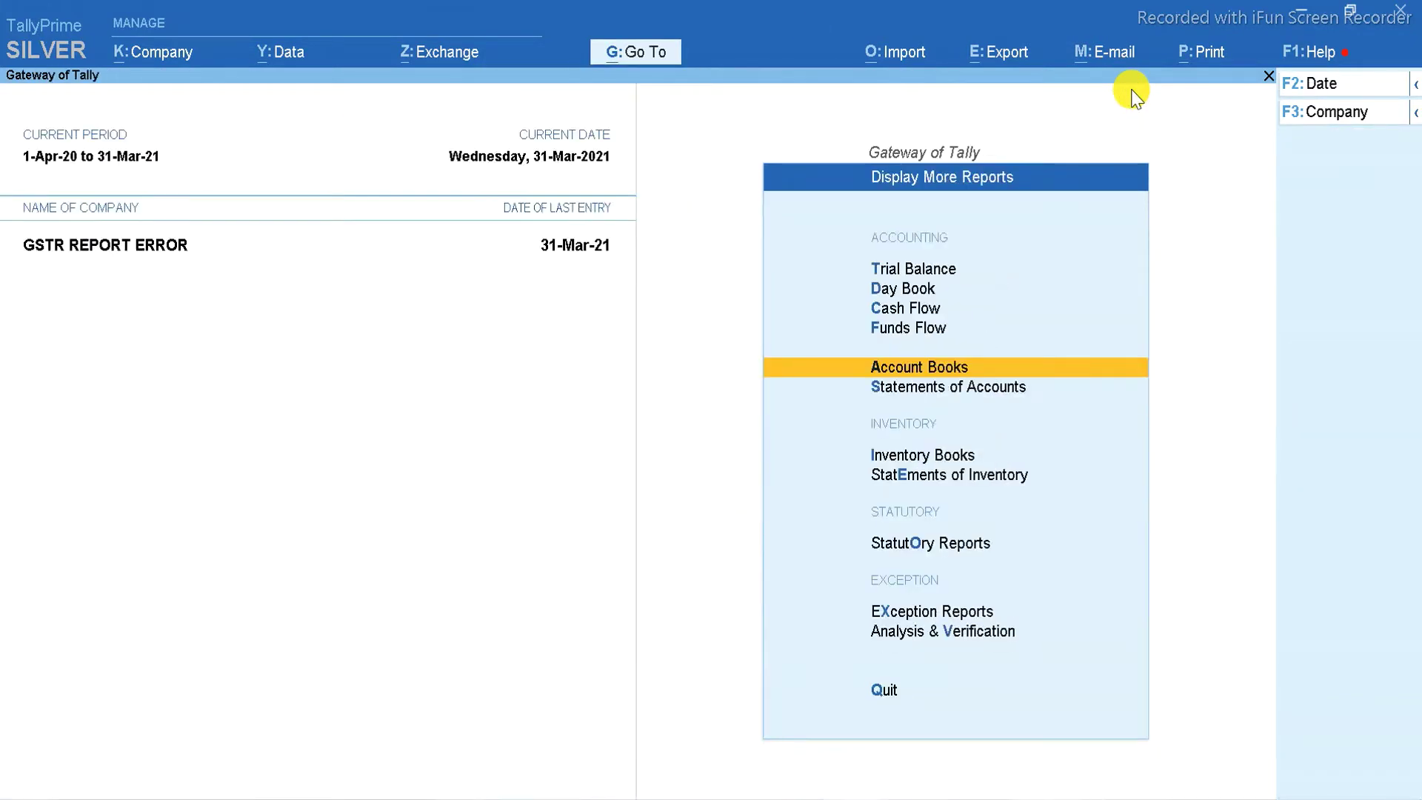
- Open the GSTR-1 report from the statutory GST reports
{"action": "key", "text": "Escape"}
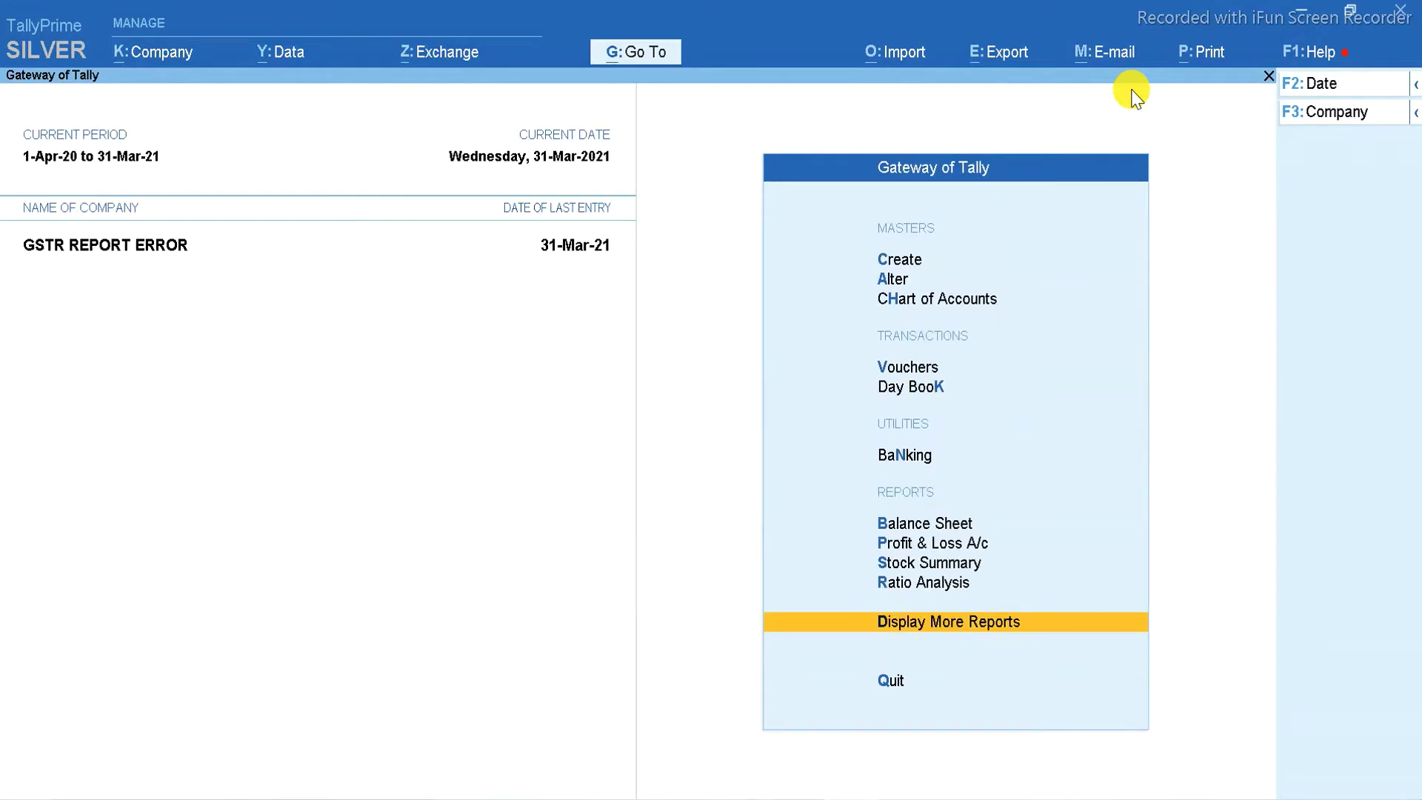
{"action": "key", "text": "Return"}
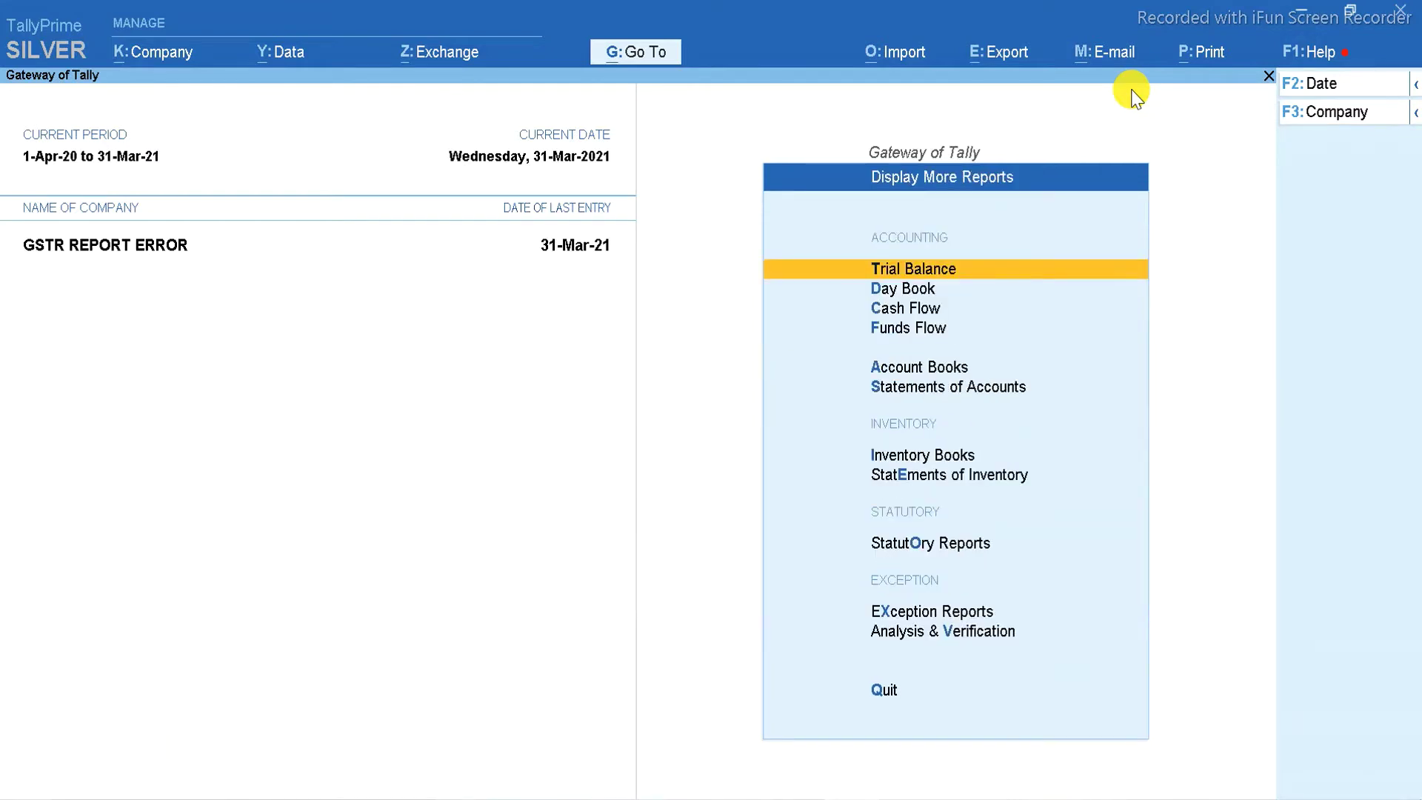
{"action": "left_click", "coordinate": [939, 545]}
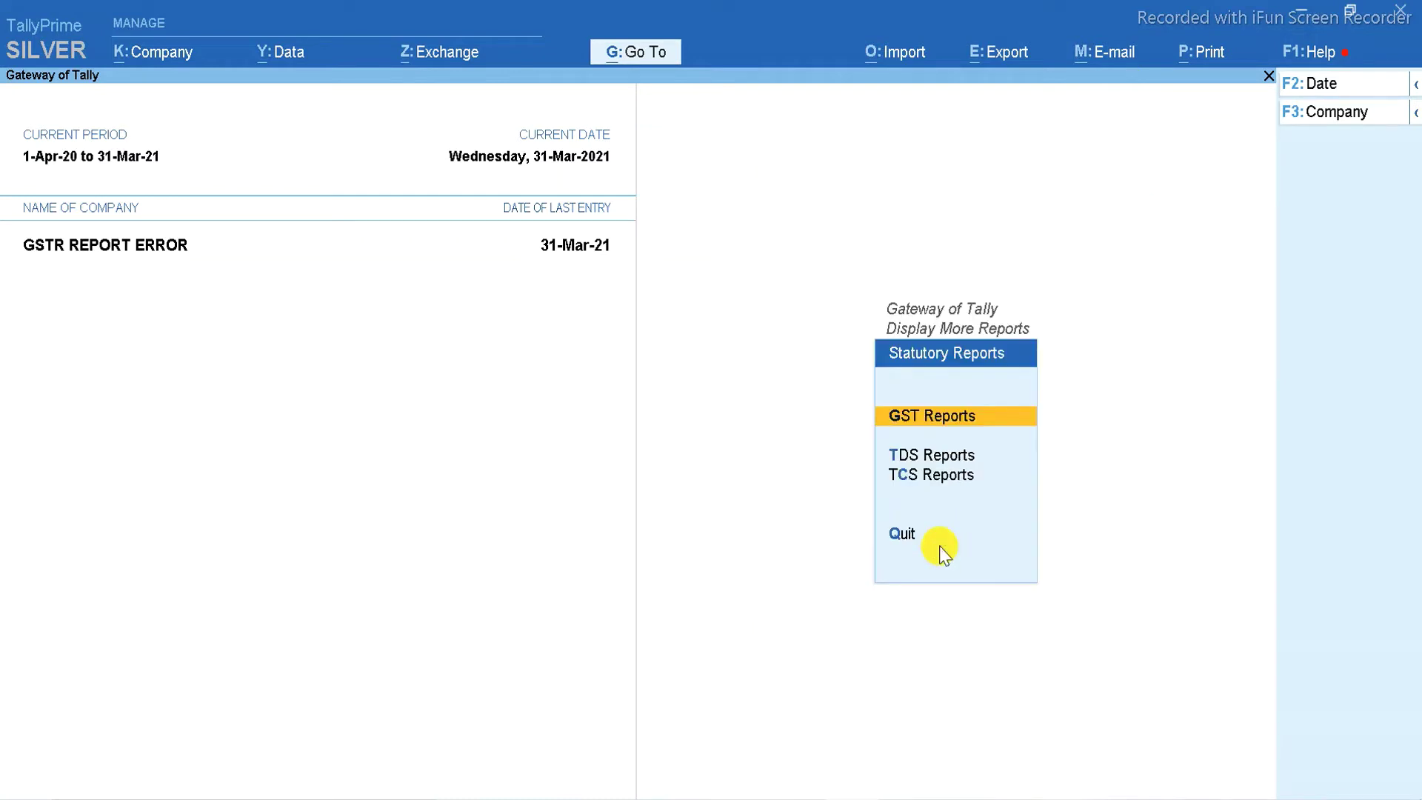
{"action": "key", "text": "Return"}
{"action": "left_click", "coordinate": [939, 546]}
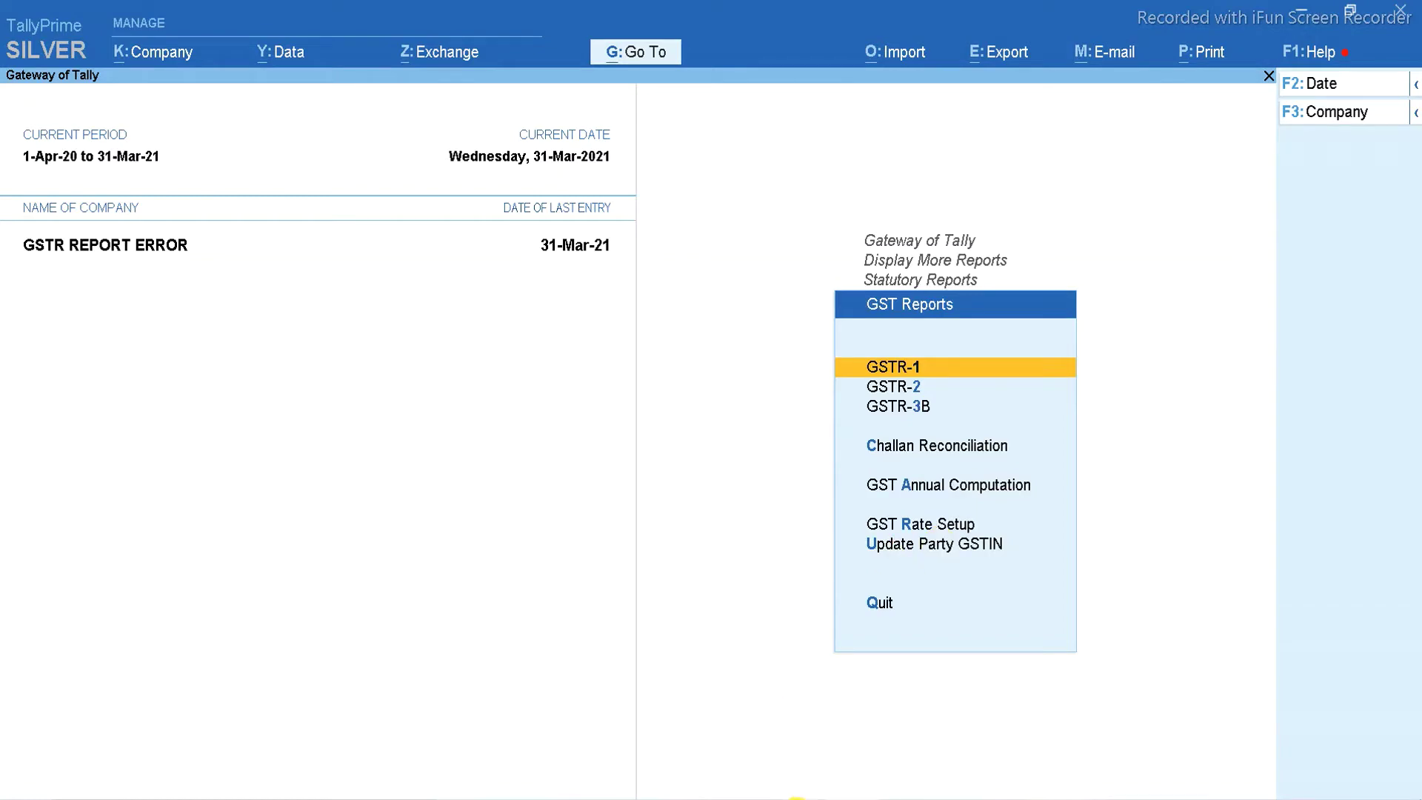
{"action": "key", "text": "Return"}
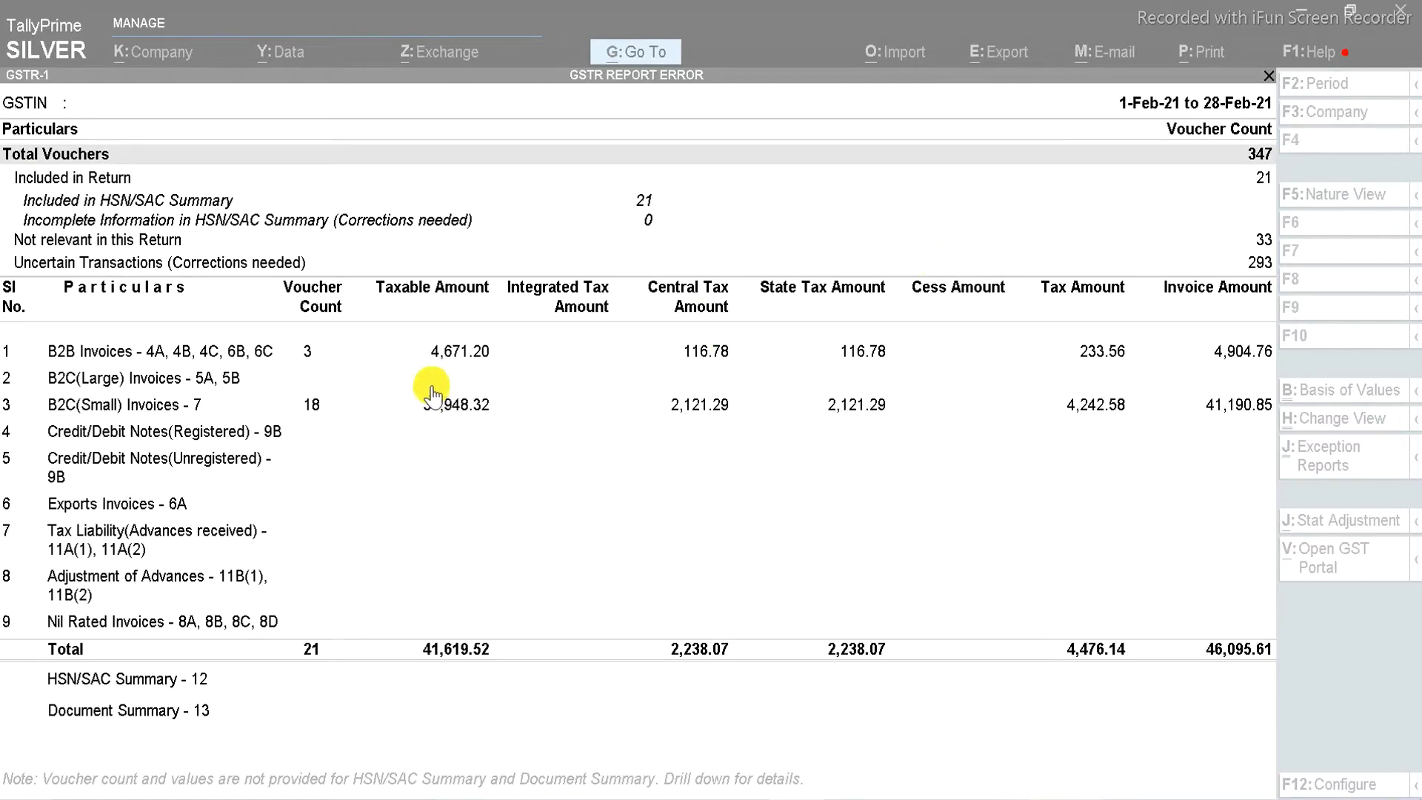
- Review the B2C(Small) Invoices row, and drill down from Uncertain Transactions to the vouchers whose tax rate/tax type is not specified
{"action": "left_click", "coordinate": [953, 419]}
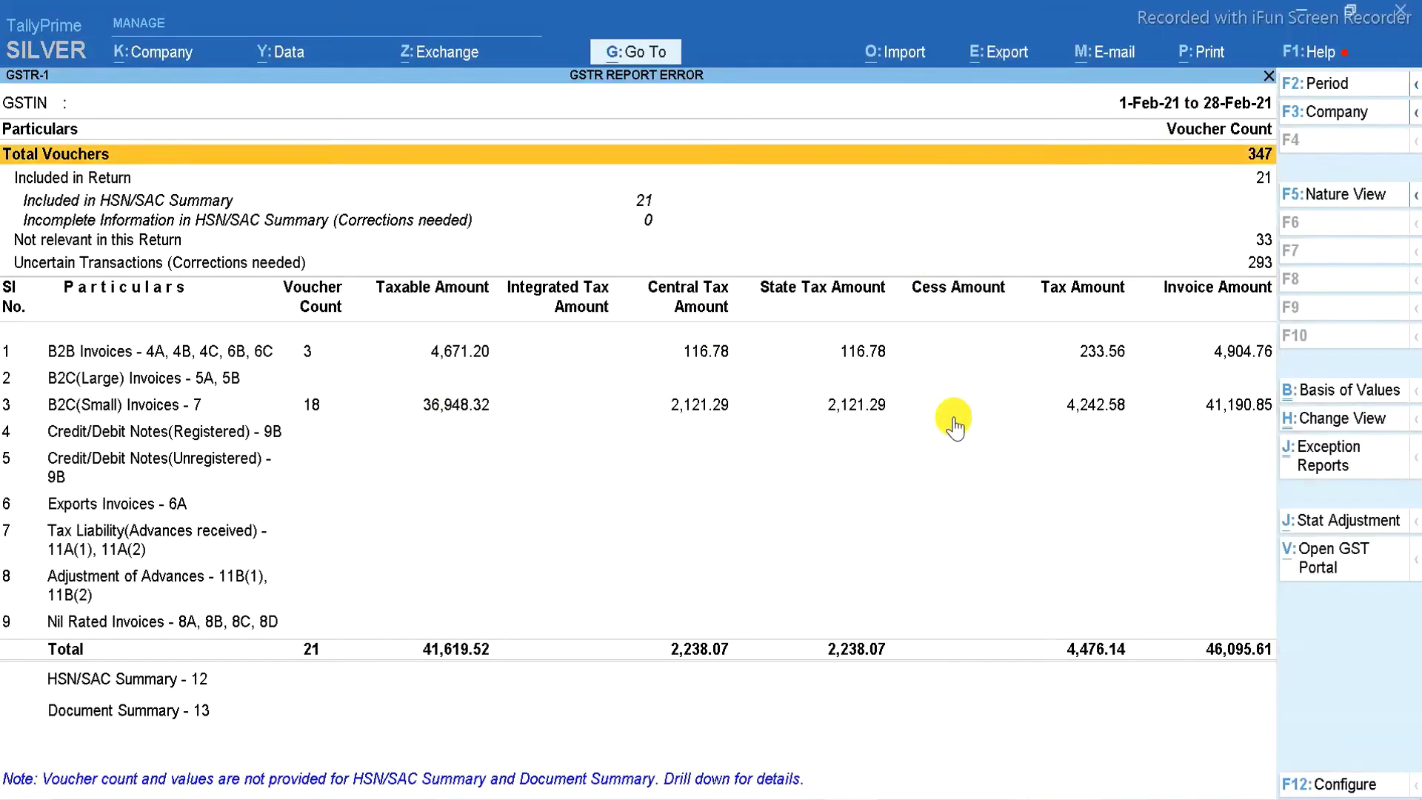
{"action": "left_click", "coordinate": [881, 413]}
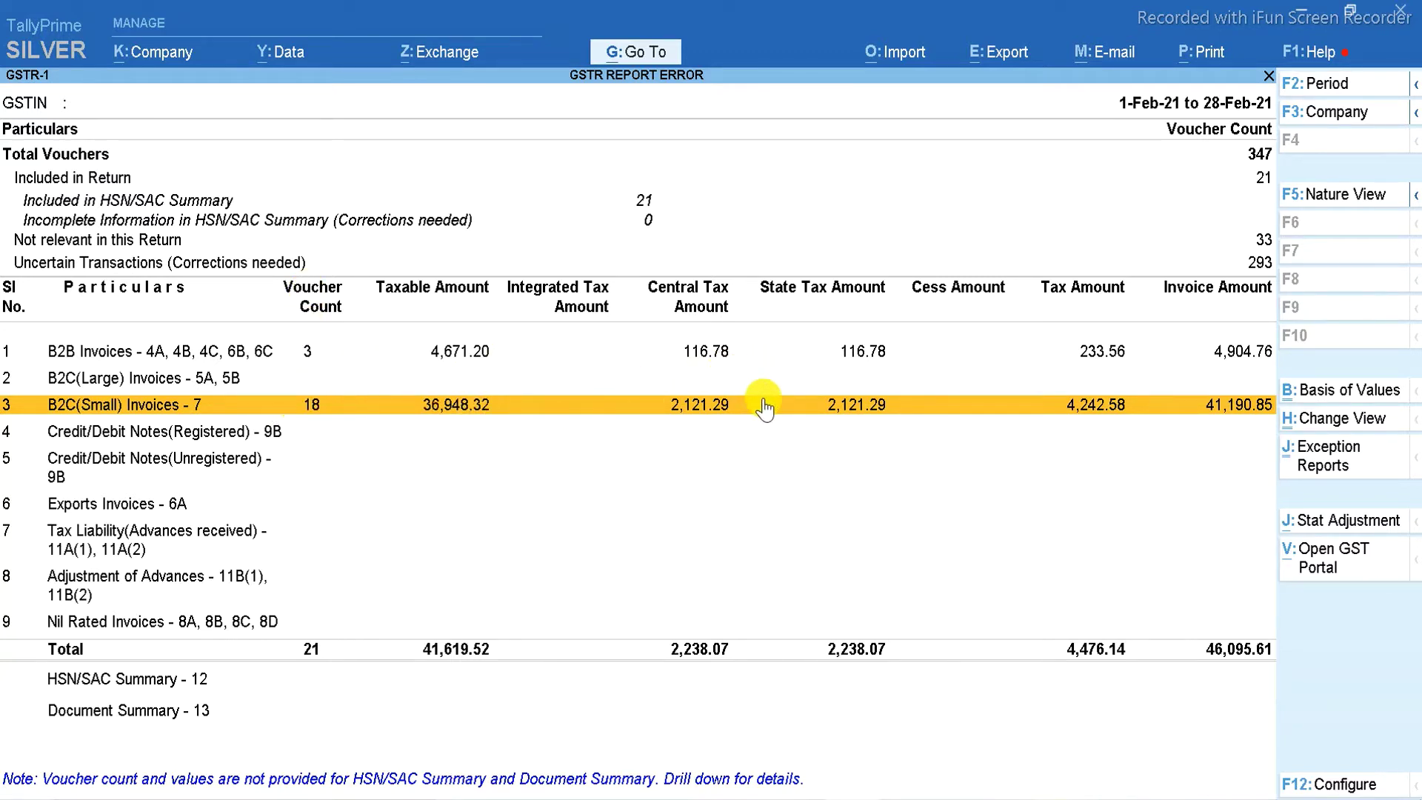
{"action": "left_click", "coordinate": [1267, 267]}
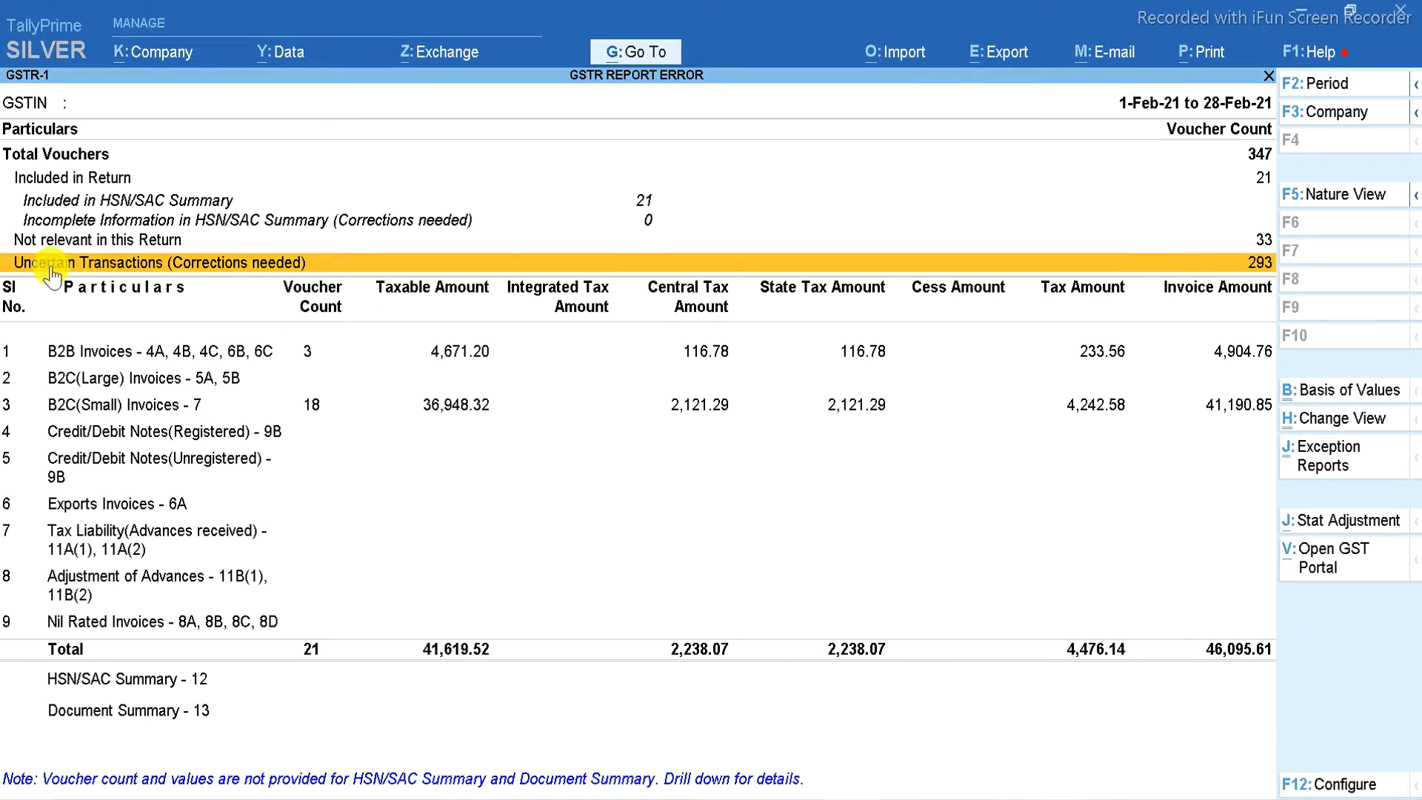
{"action": "left_click", "coordinate": [587, 267]}
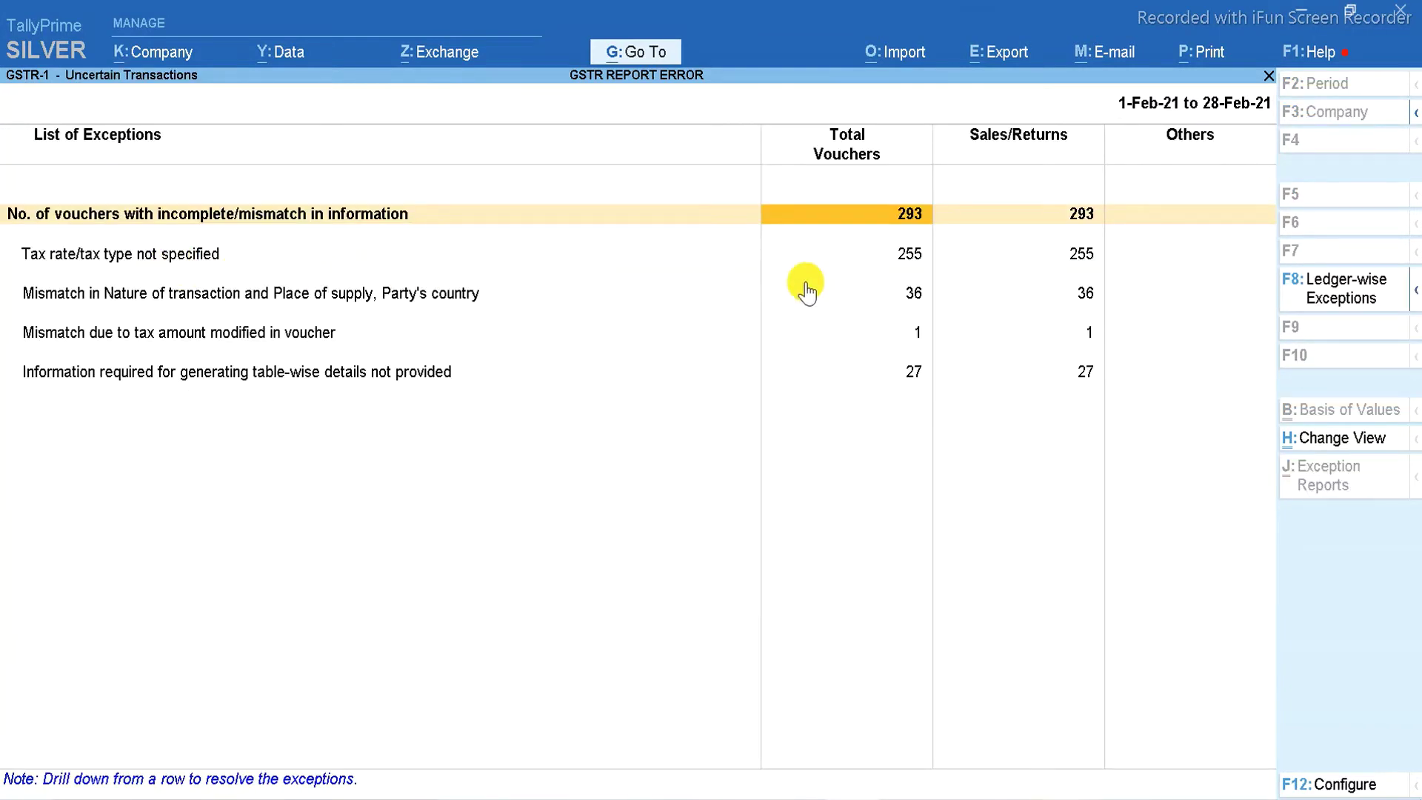
{"action": "left_click", "coordinate": [111, 256]}
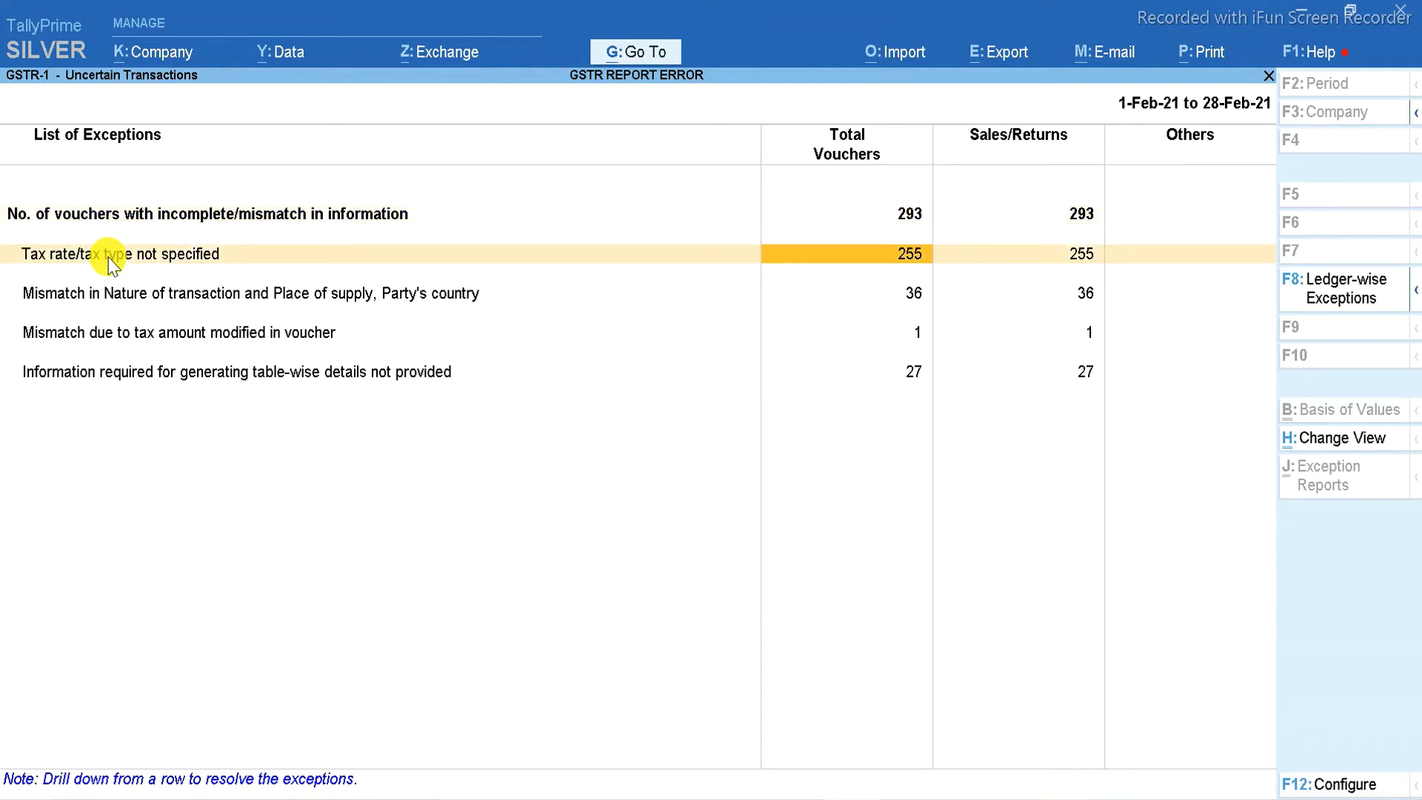
{"action": "left_click", "coordinate": [107, 256]}
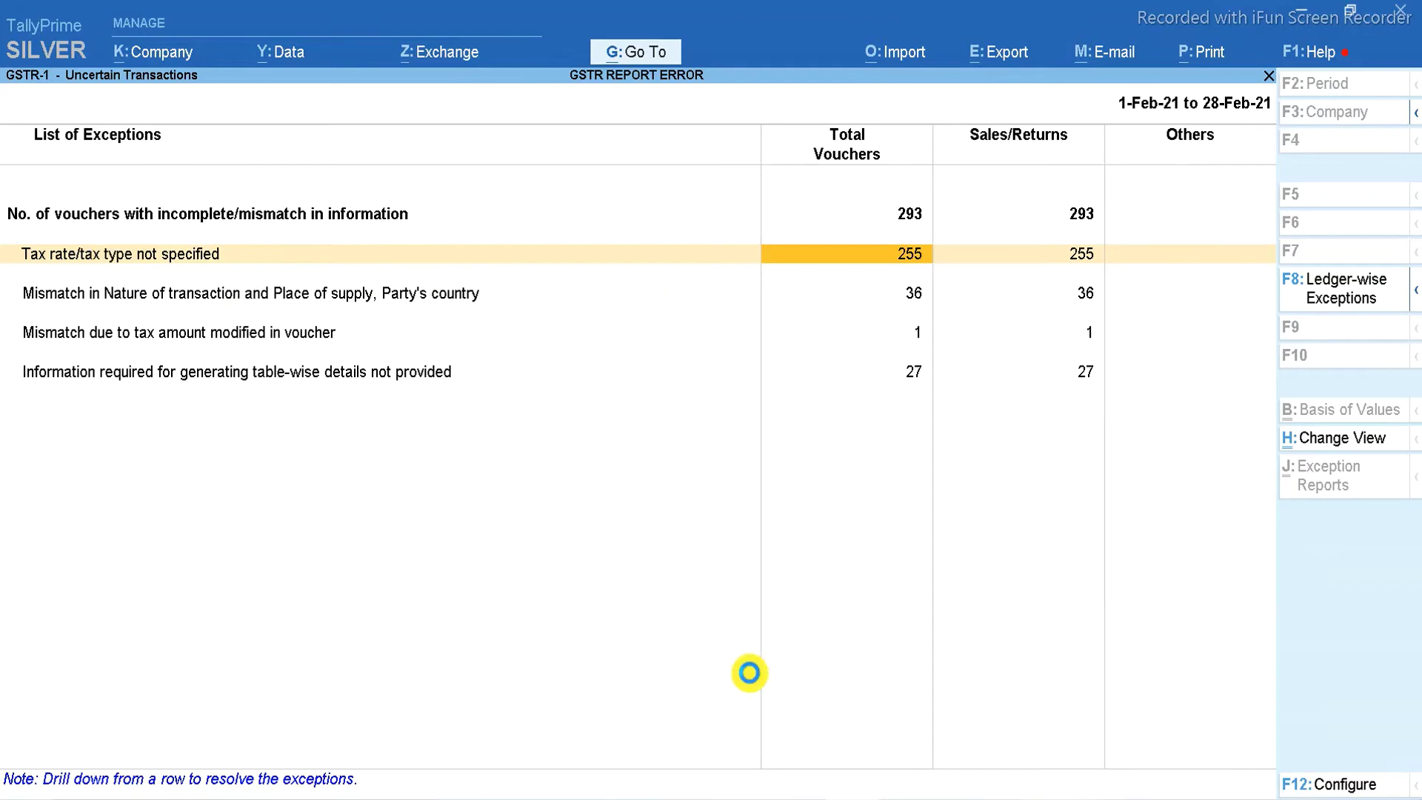
{"action": "key", "text": "Return"}
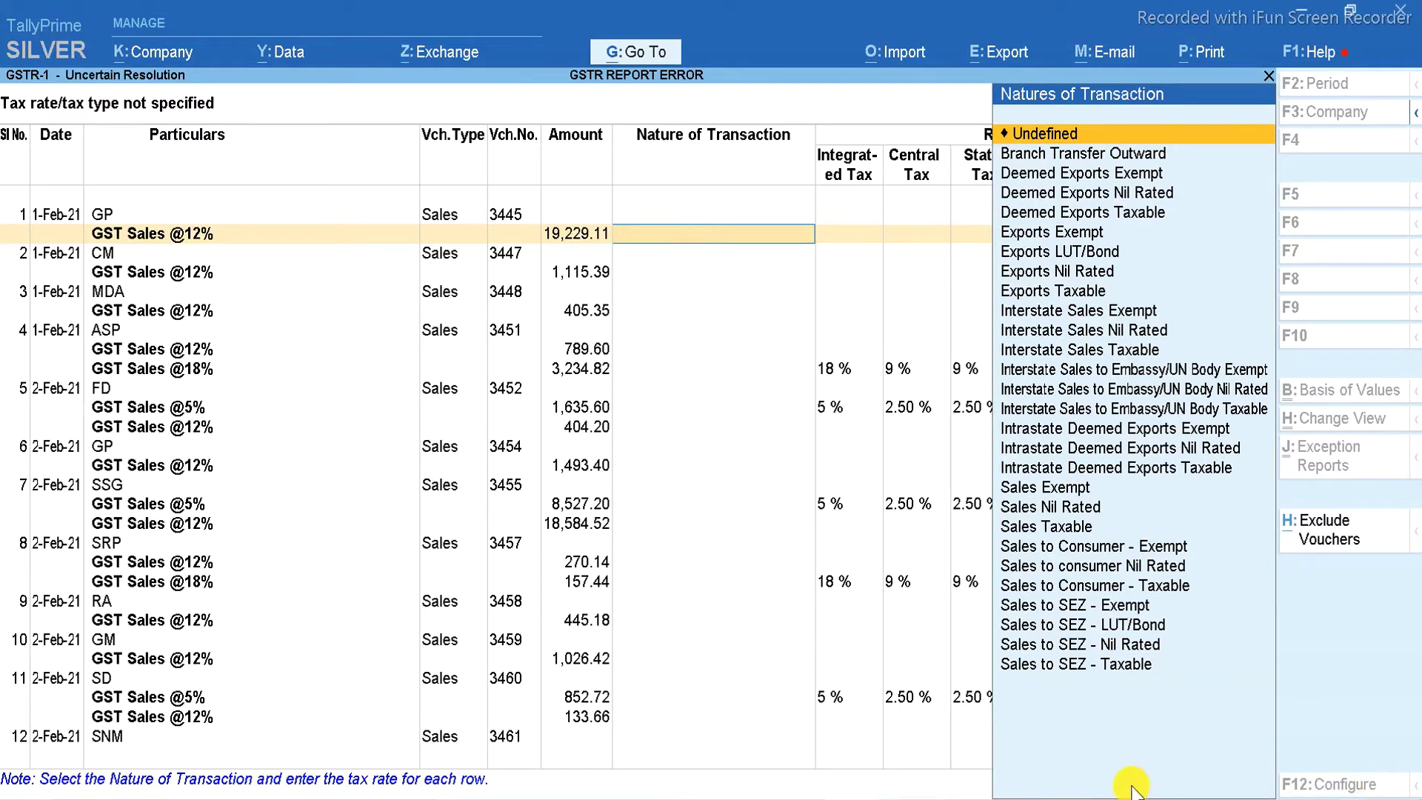
{"action": "key", "text": "Return"}
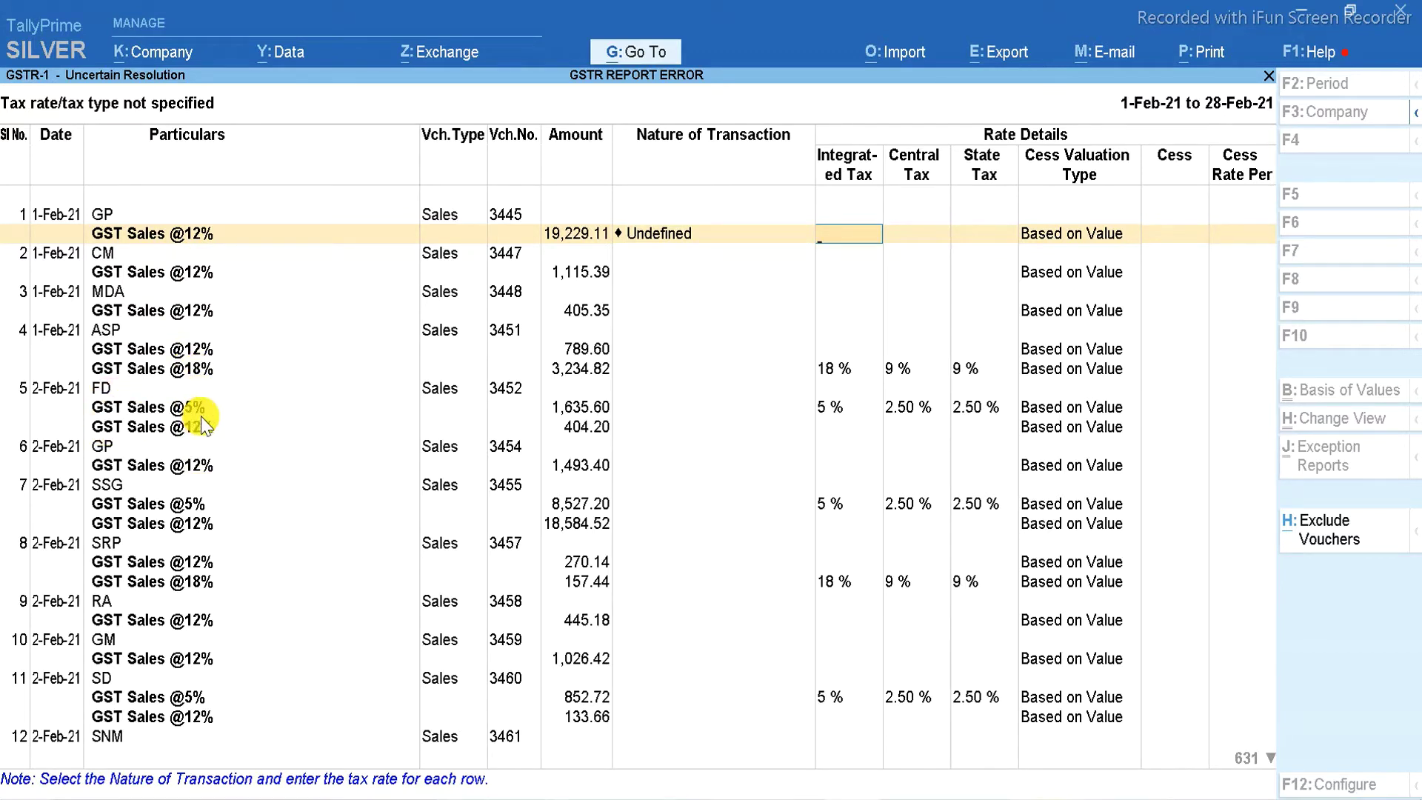
- Leave the uncertain-transaction list without saving and return to the Gateway of Tally
{"action": "key", "text": "Escape"}
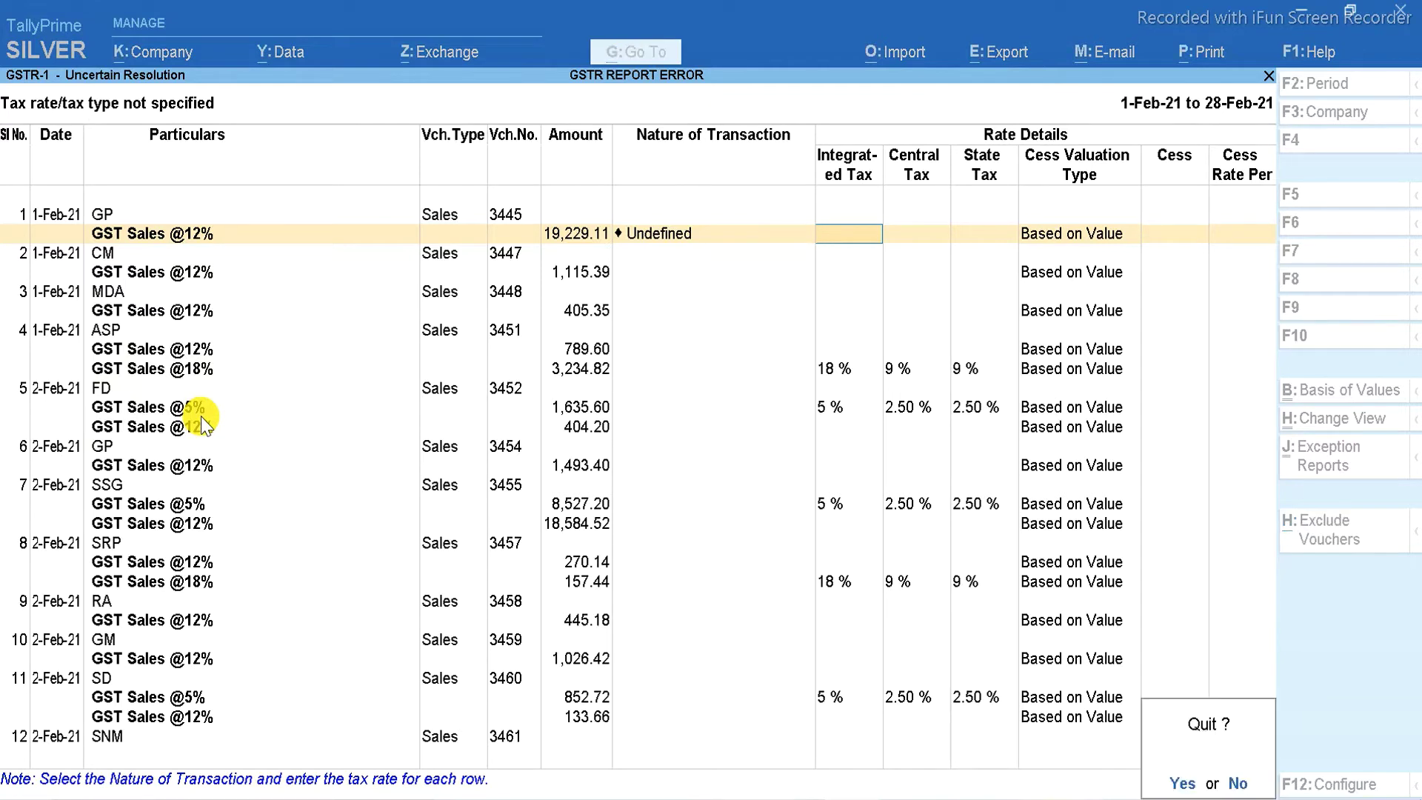
{"action": "key", "text": "y"}
{"action": "key", "text": "Escape"}
{"action": "key", "text": "Escape"}
{"action": "key", "text": "Escape"}
{"action": "key", "text": "Escape"}
{"action": "key", "text": "Escape"}
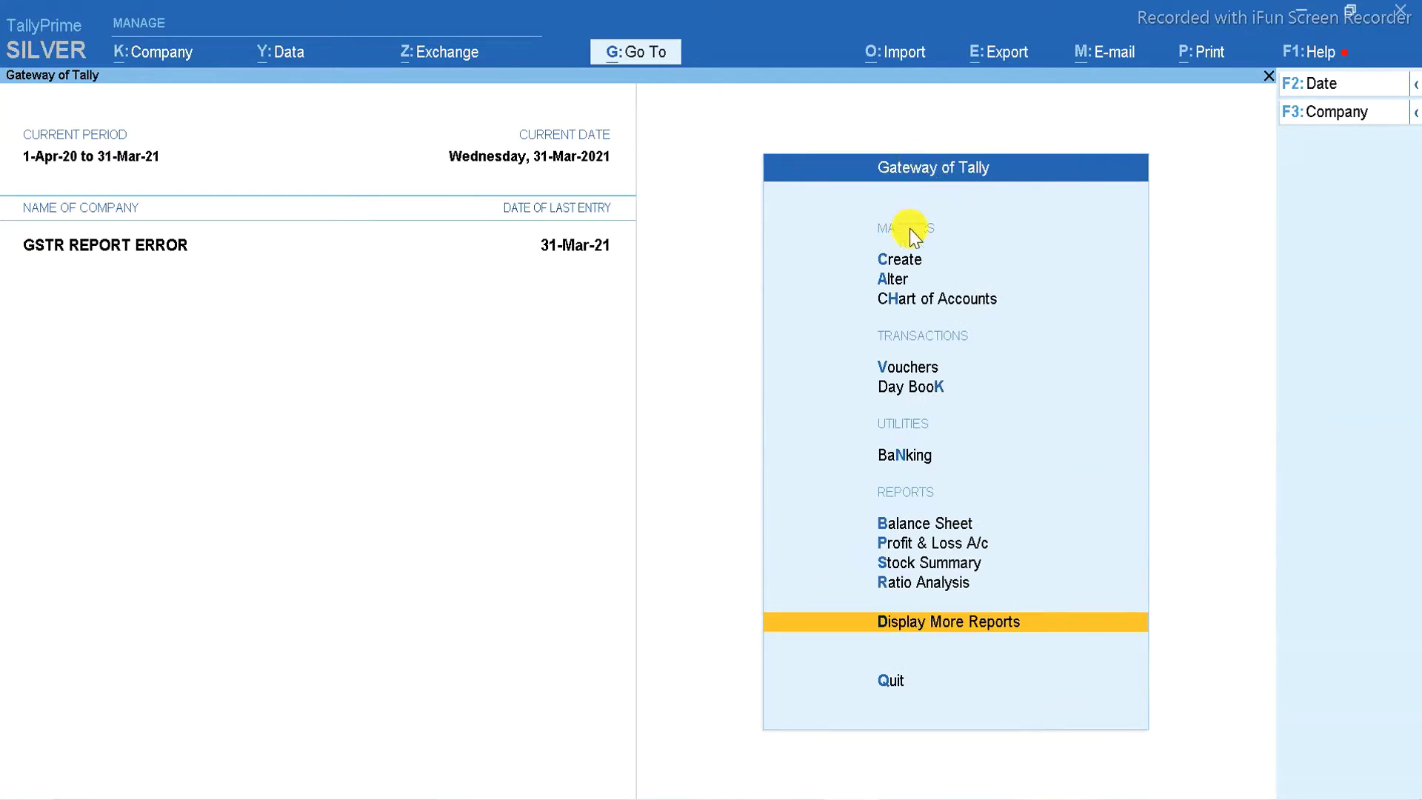
{"action": "left_click", "coordinate": [887, 278]}
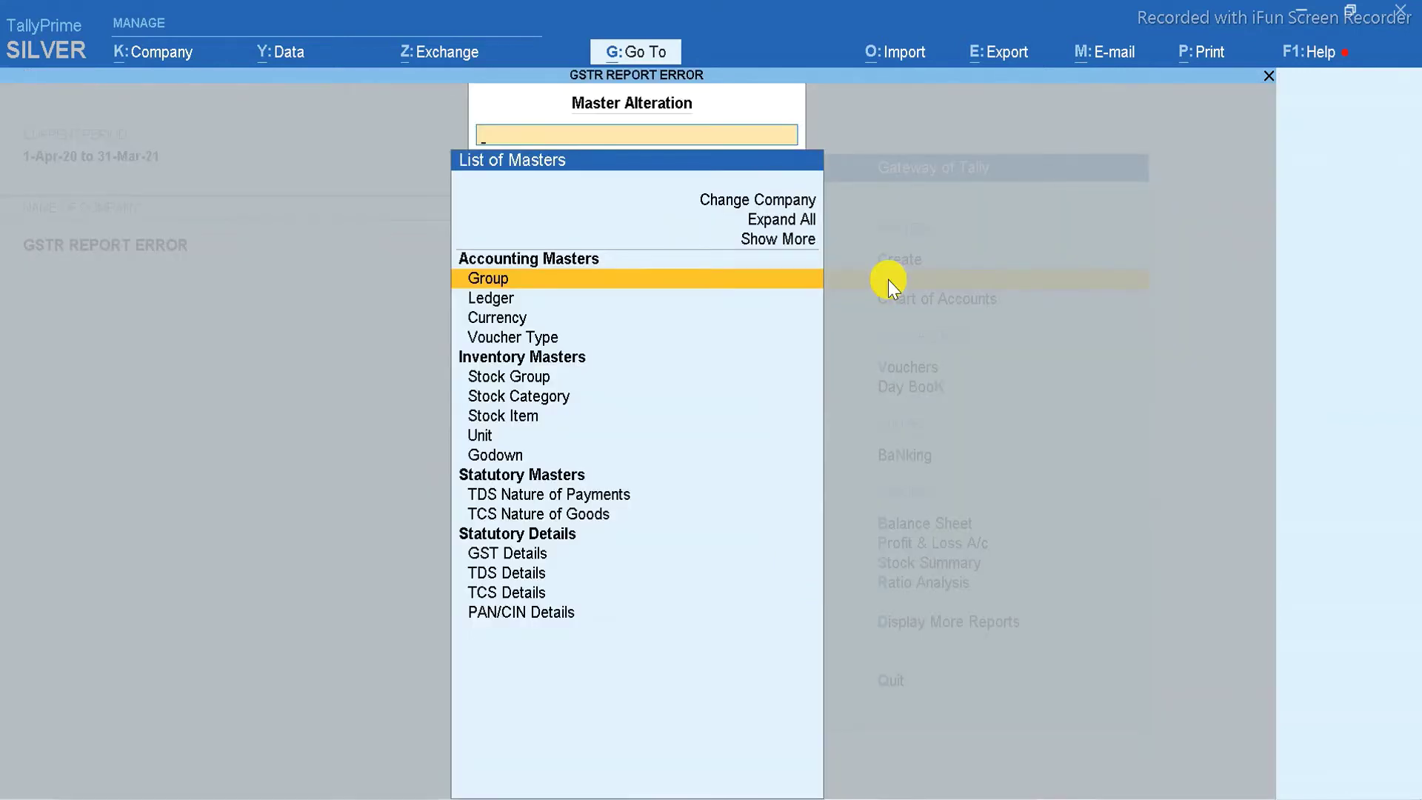
{"action": "key", "text": "Down"}
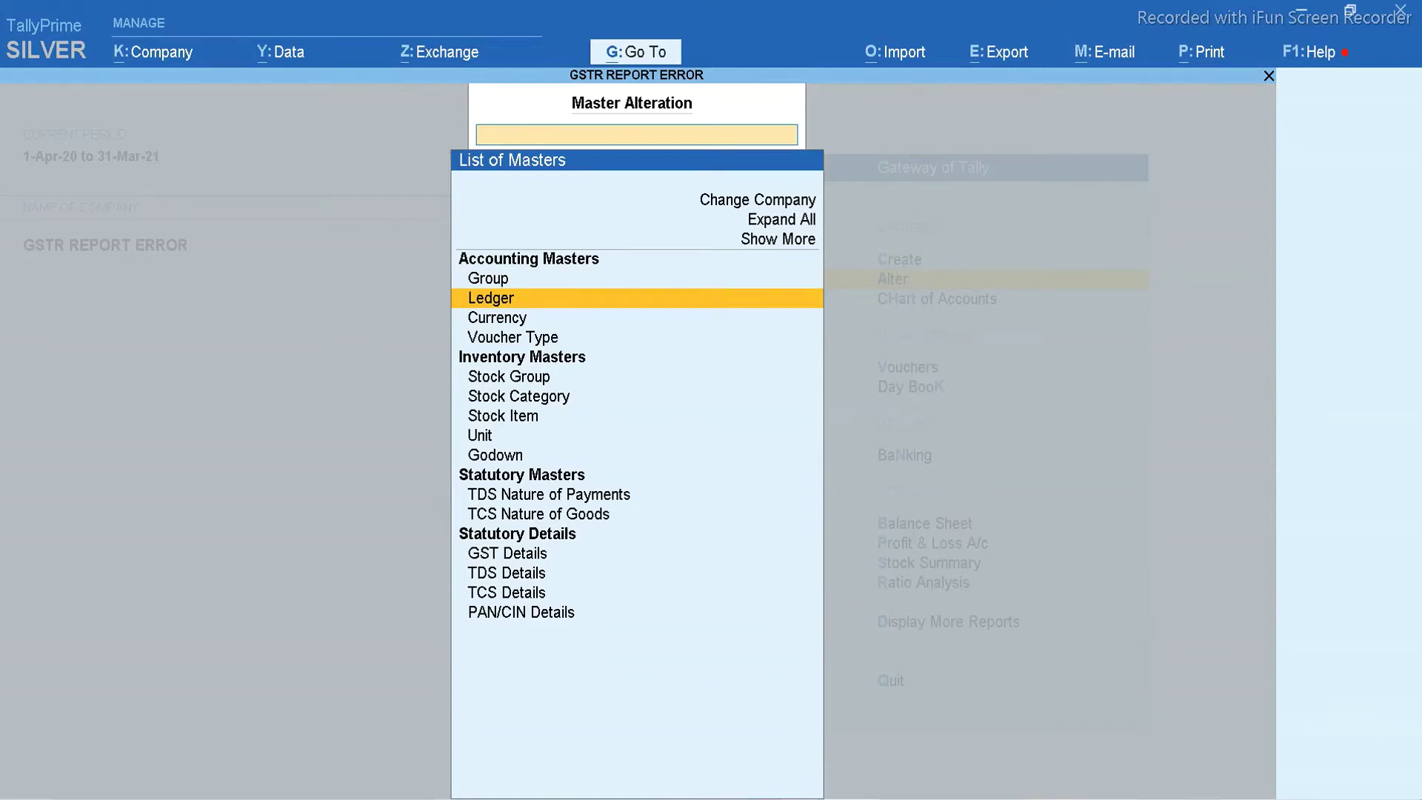
{"action": "key", "text": "Up"}
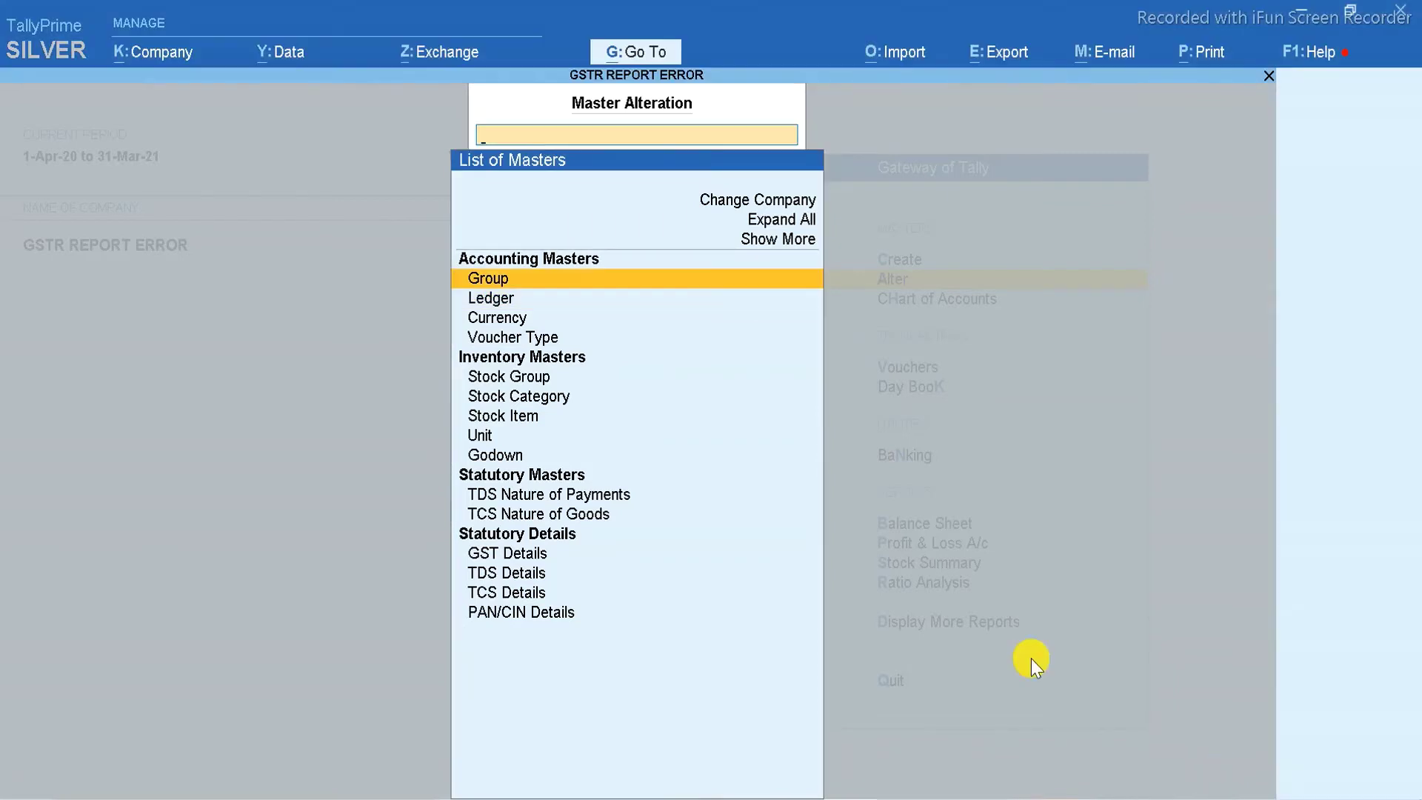
{"action": "key", "text": "Escape"}
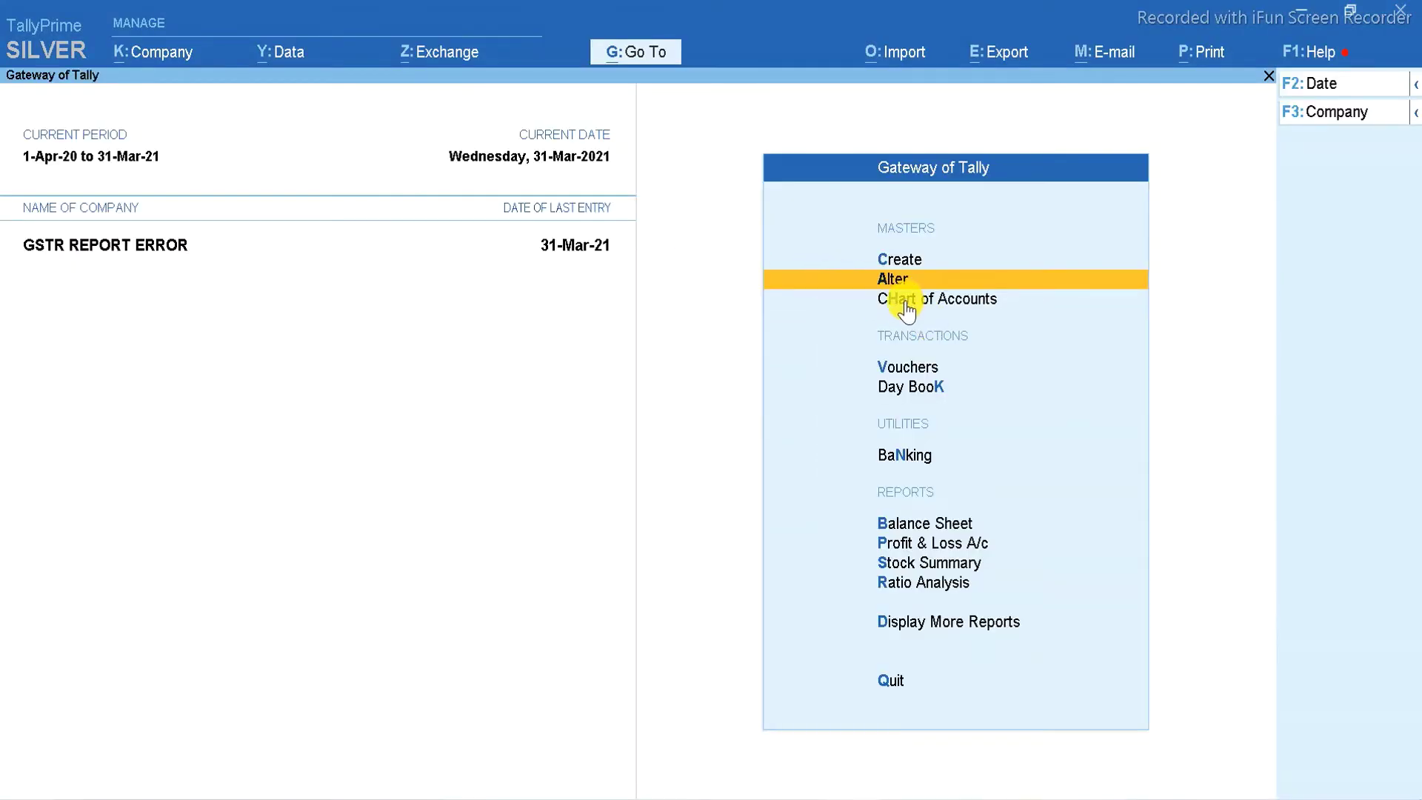
{"action": "left_click", "coordinate": [946, 306]}
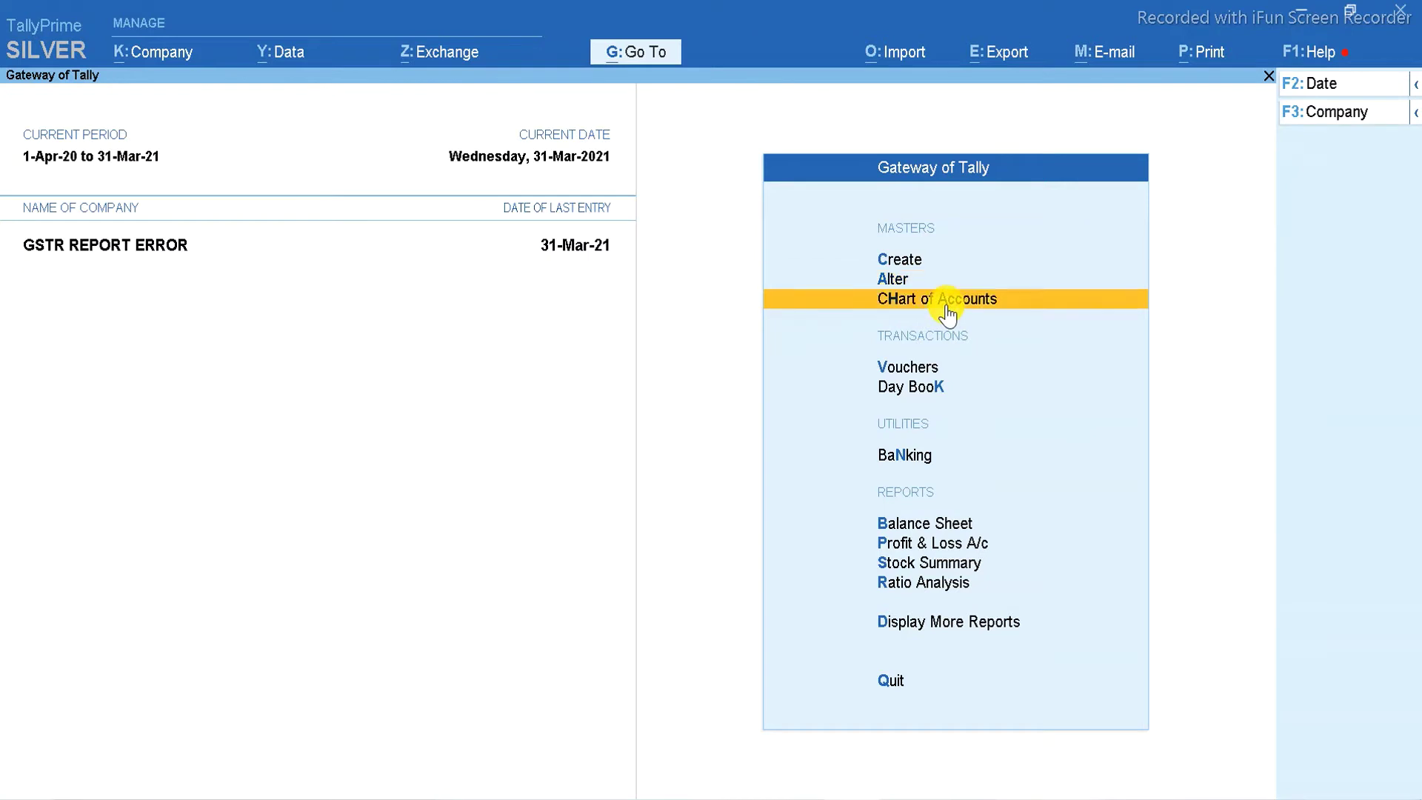
{"action": "left_click", "coordinate": [946, 306]}
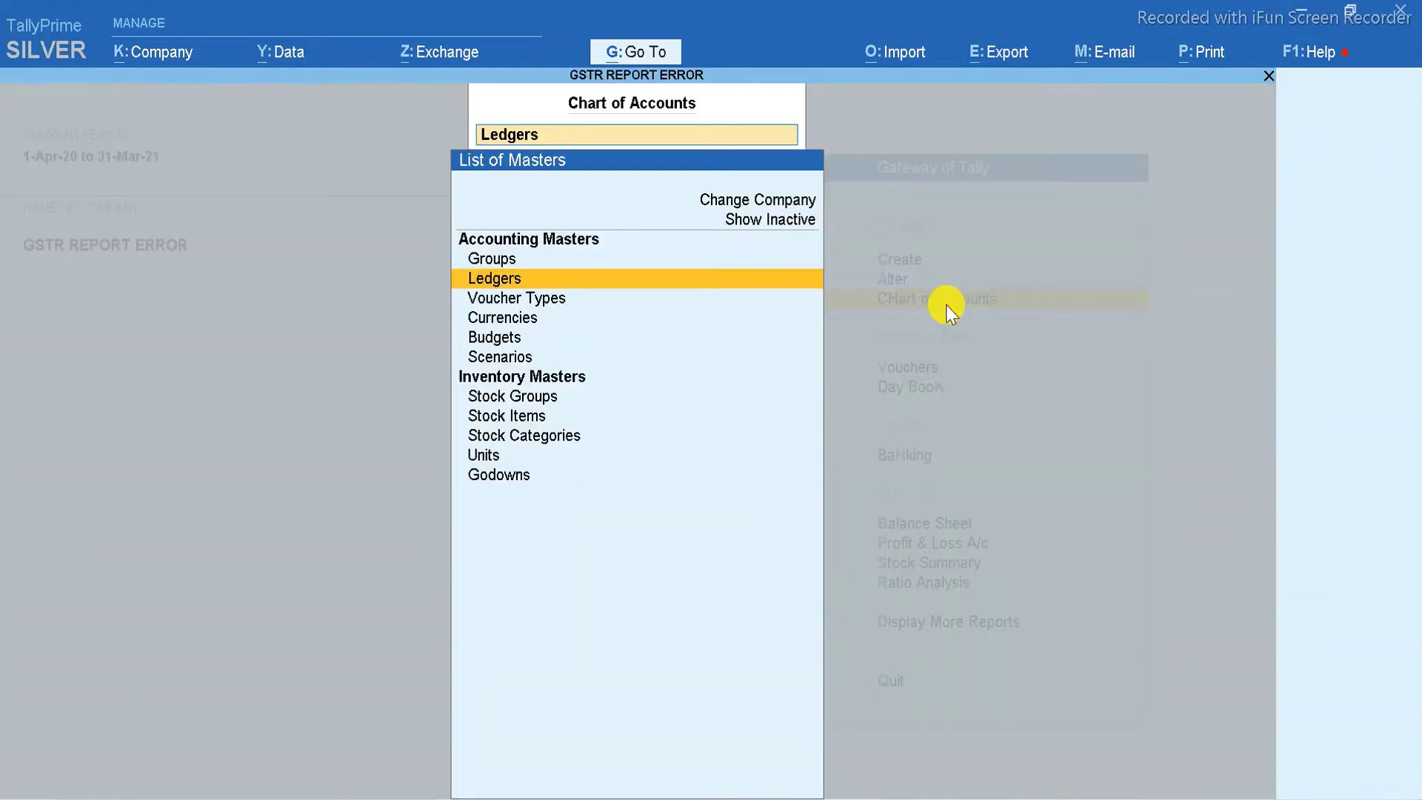
{"action": "left_click", "coordinate": [556, 288]}
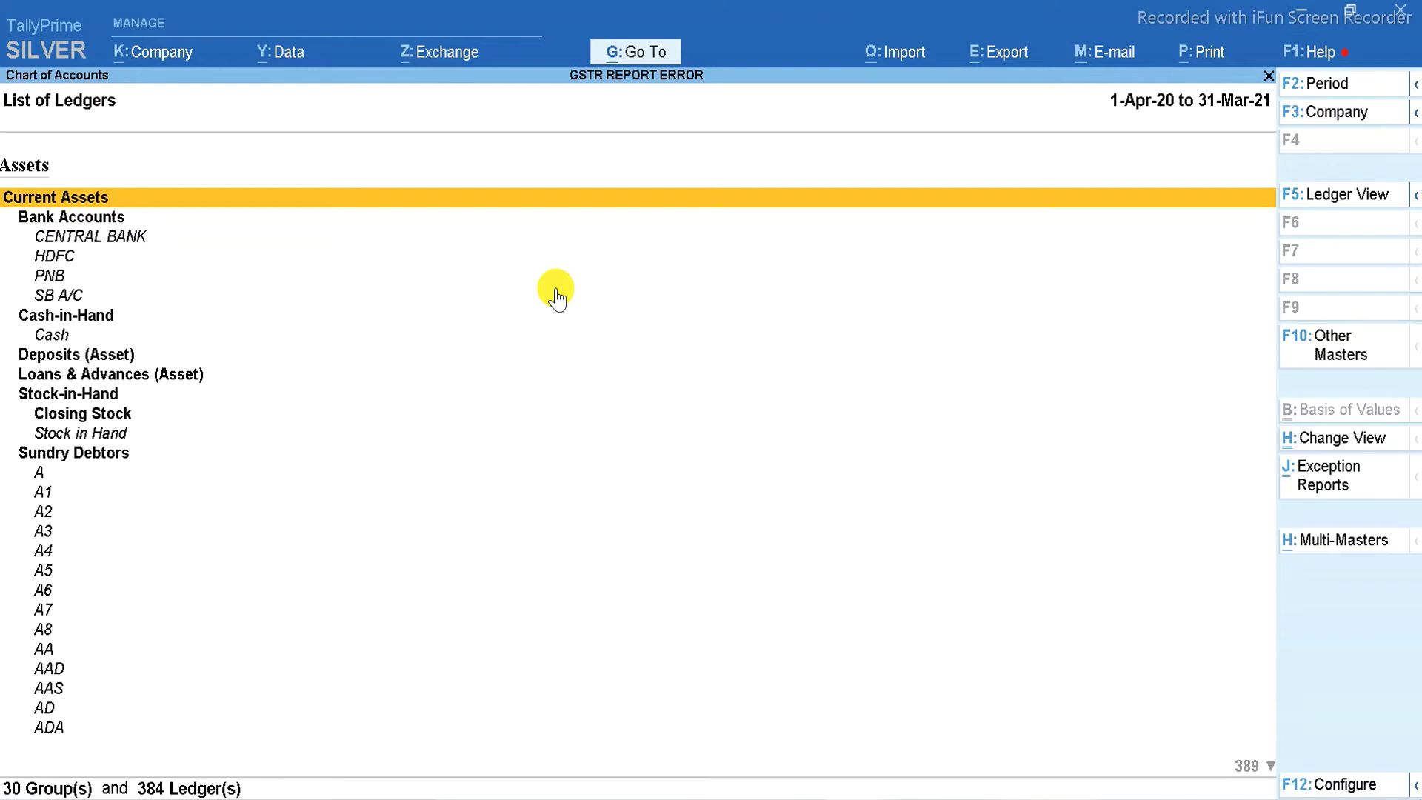
{"action": "key", "text": "End"}
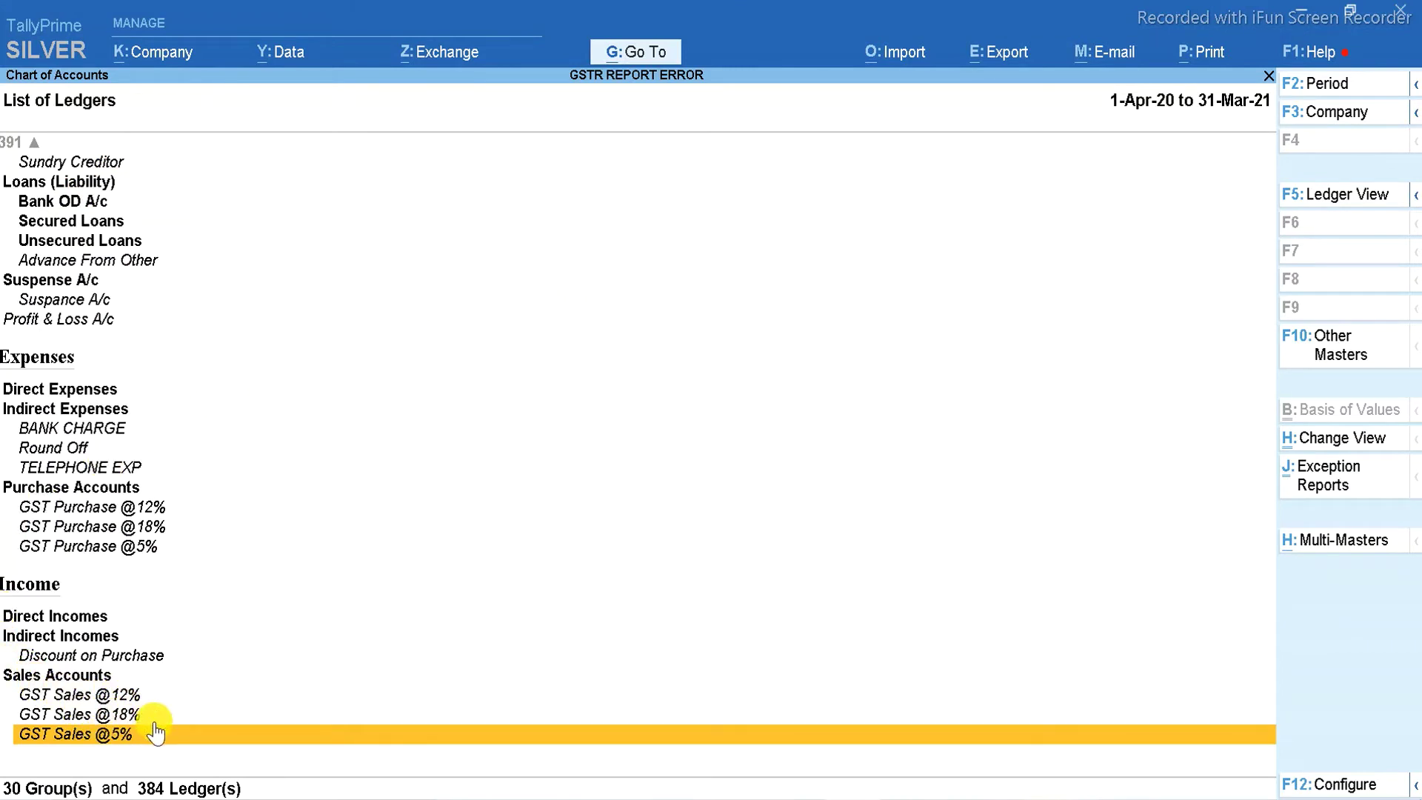
{"action": "key", "text": "Up"}
{"action": "key", "text": "Up"}
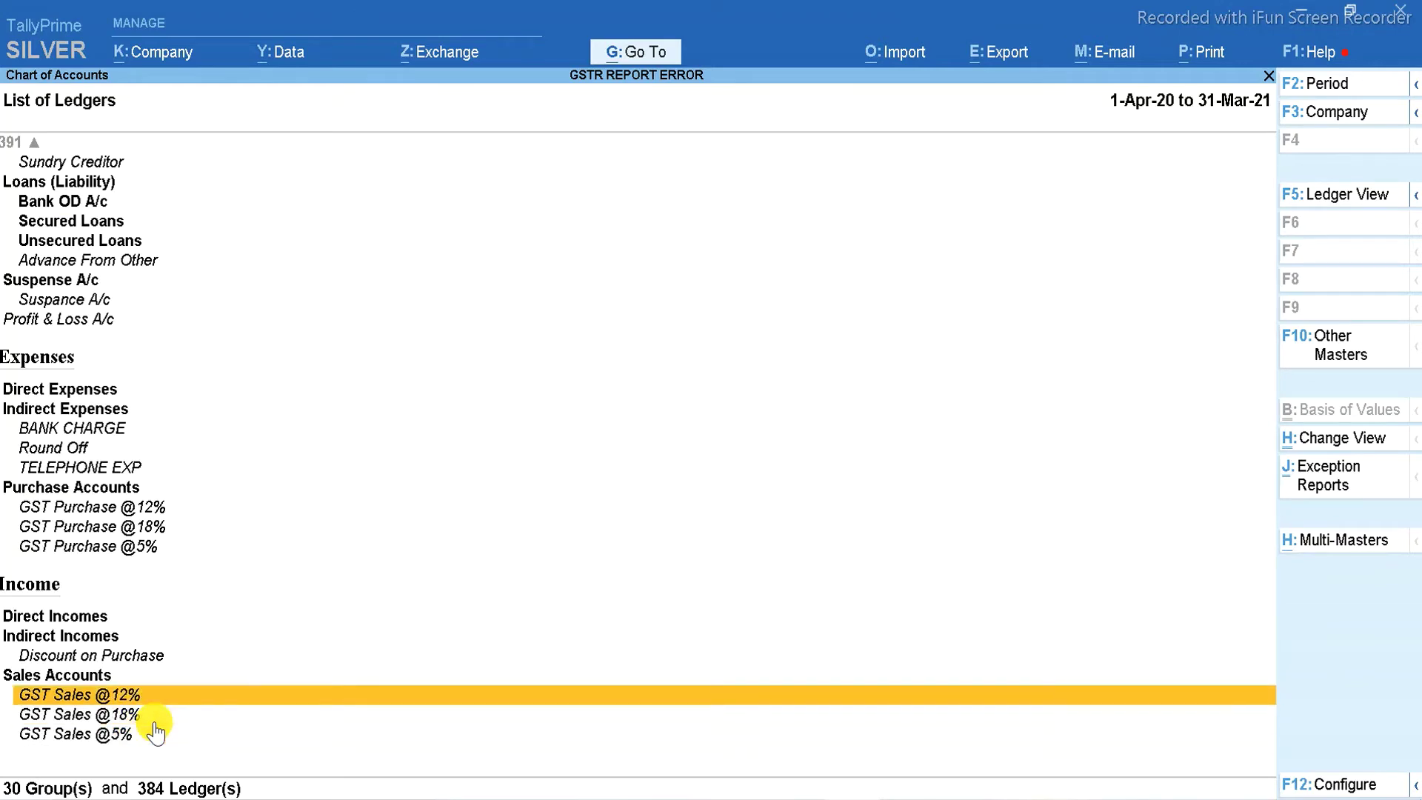
{"action": "key", "text": "Return"}
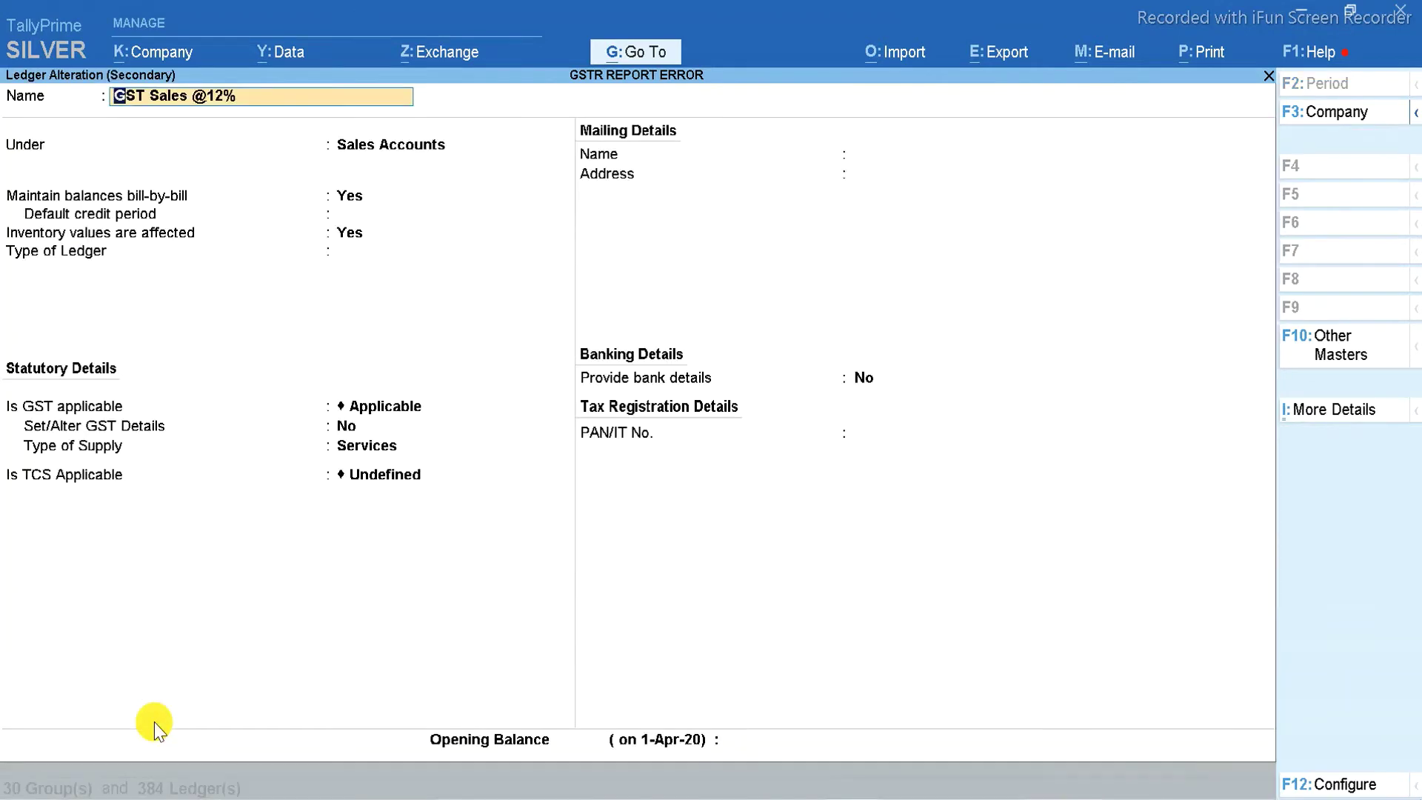
{"action": "key", "text": "Return"}
{"action": "key", "text": "Return"}
{"action": "key", "text": "Return"}
{"action": "key", "text": "Return"}
{"action": "key", "text": "Return"}
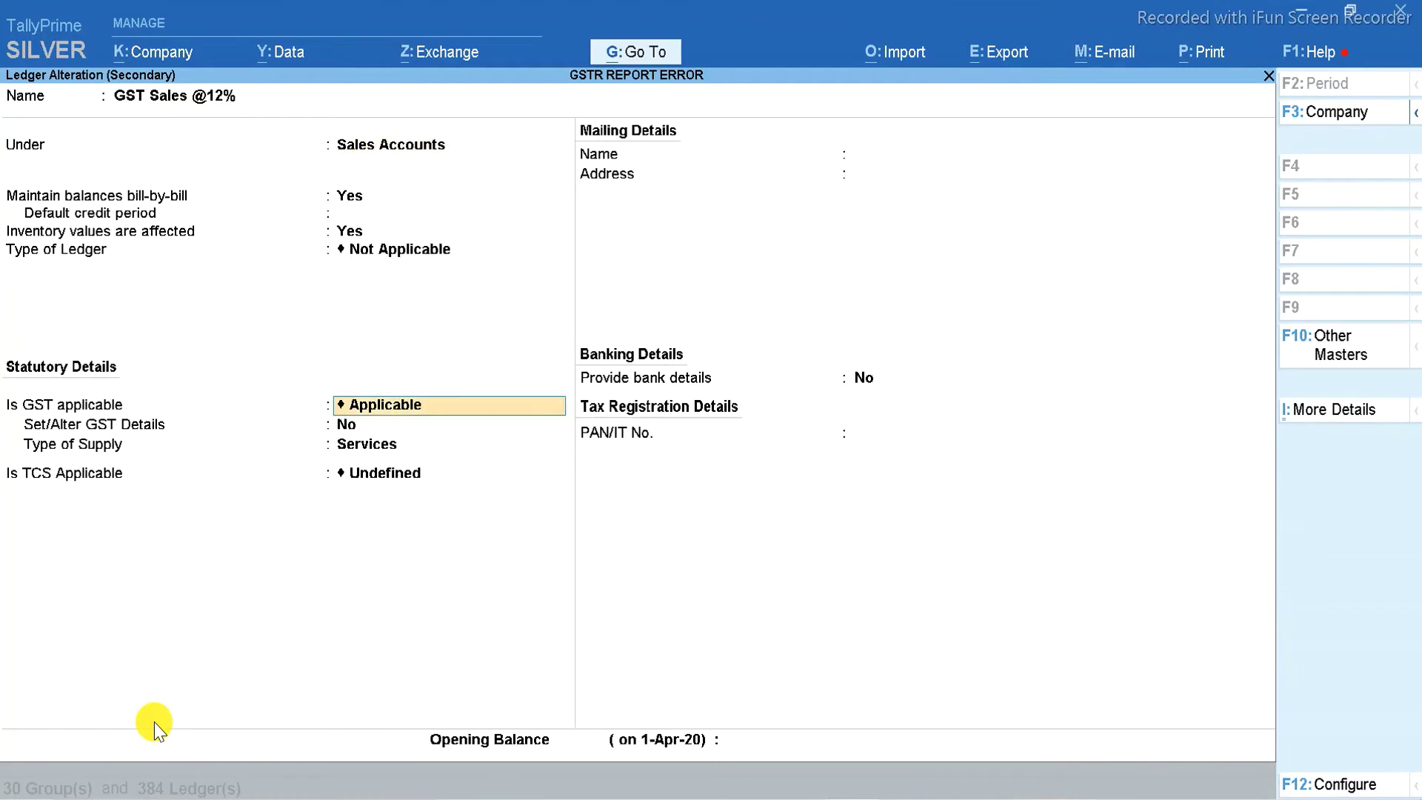
{"action": "key", "text": "y"}
{"action": "key", "text": "Return"}
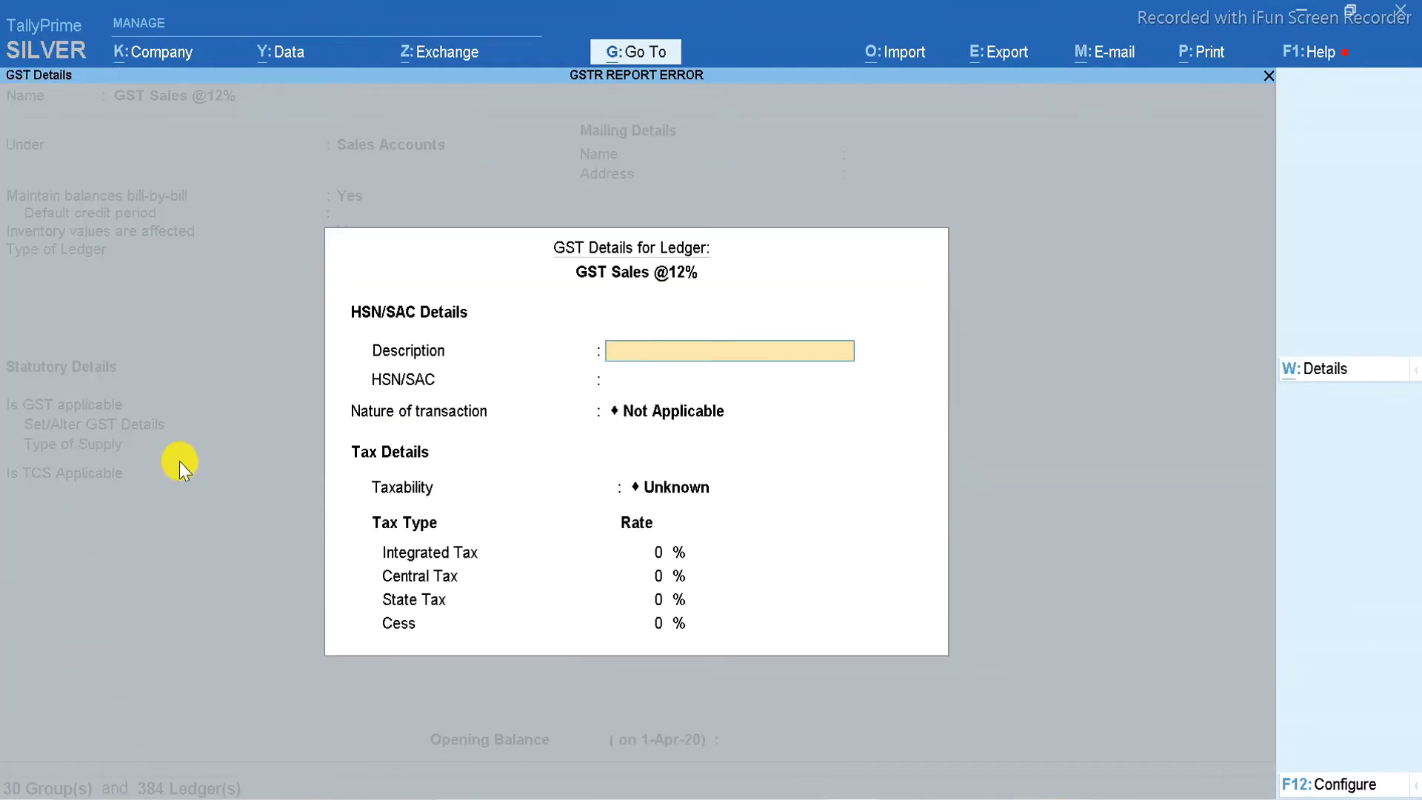
{"action": "key", "text": "Return"}
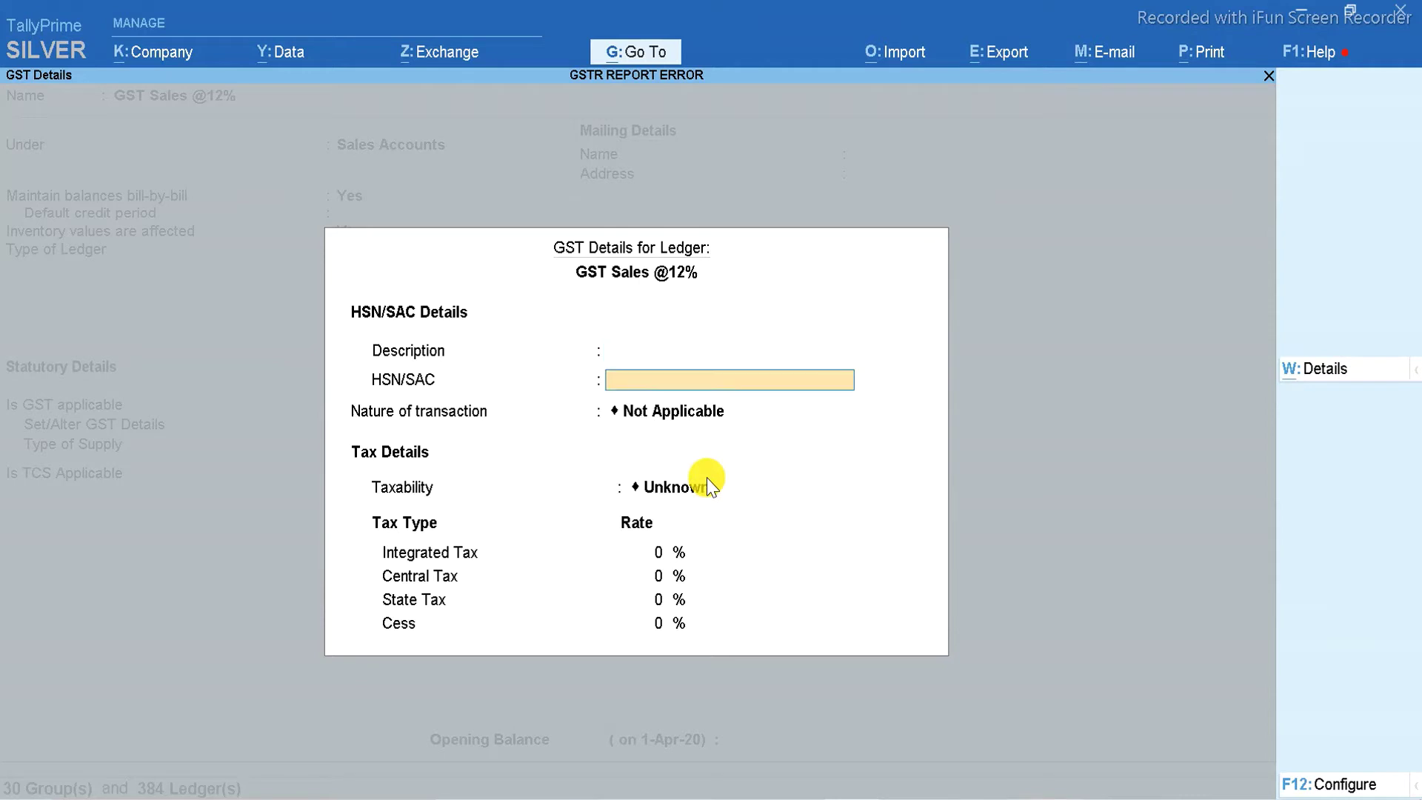
{"action": "type", "text": "5858"}
{"action": "key", "text": "Return"}
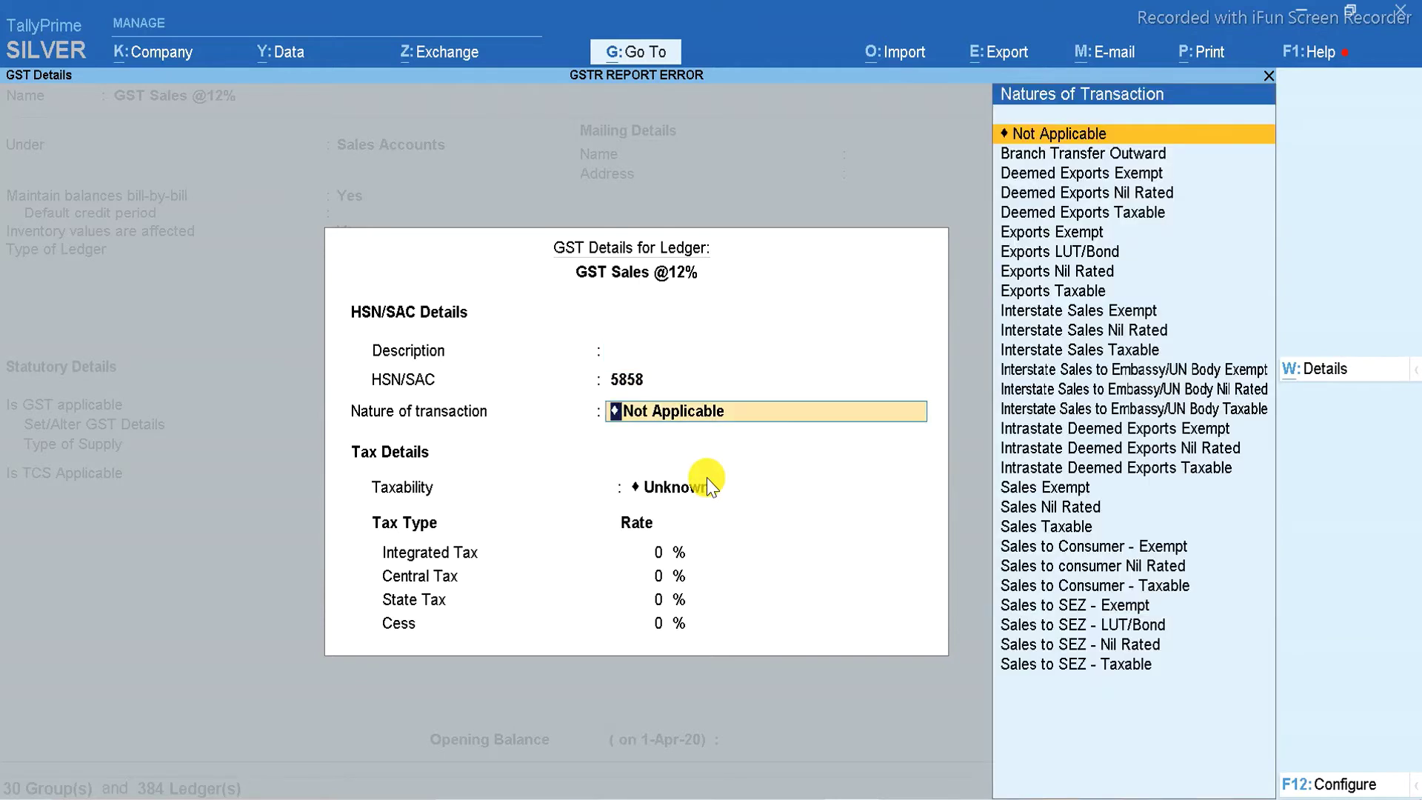
{"action": "key", "text": "Down"}
{"action": "key", "text": "Down"}
{"action": "key", "text": "Down"}
{"action": "key", "text": "Down"}
{"action": "key", "text": "Down"}
{"action": "key", "text": "Down"}
{"action": "key", "text": "Down"}
{"action": "key", "text": "Down"}
{"action": "key", "text": "Down"}
{"action": "key", "text": "Down"}
{"action": "key", "text": "Down"}
{"action": "key", "text": "Down"}
{"action": "key", "text": "Down"}
{"action": "key", "text": "Down"}
{"action": "key", "text": "Down"}
{"action": "key", "text": "Down"}
{"action": "key", "text": "Down"}
{"action": "key", "text": "Down"}
{"action": "key", "text": "Down"}
{"action": "key", "text": "Down"}
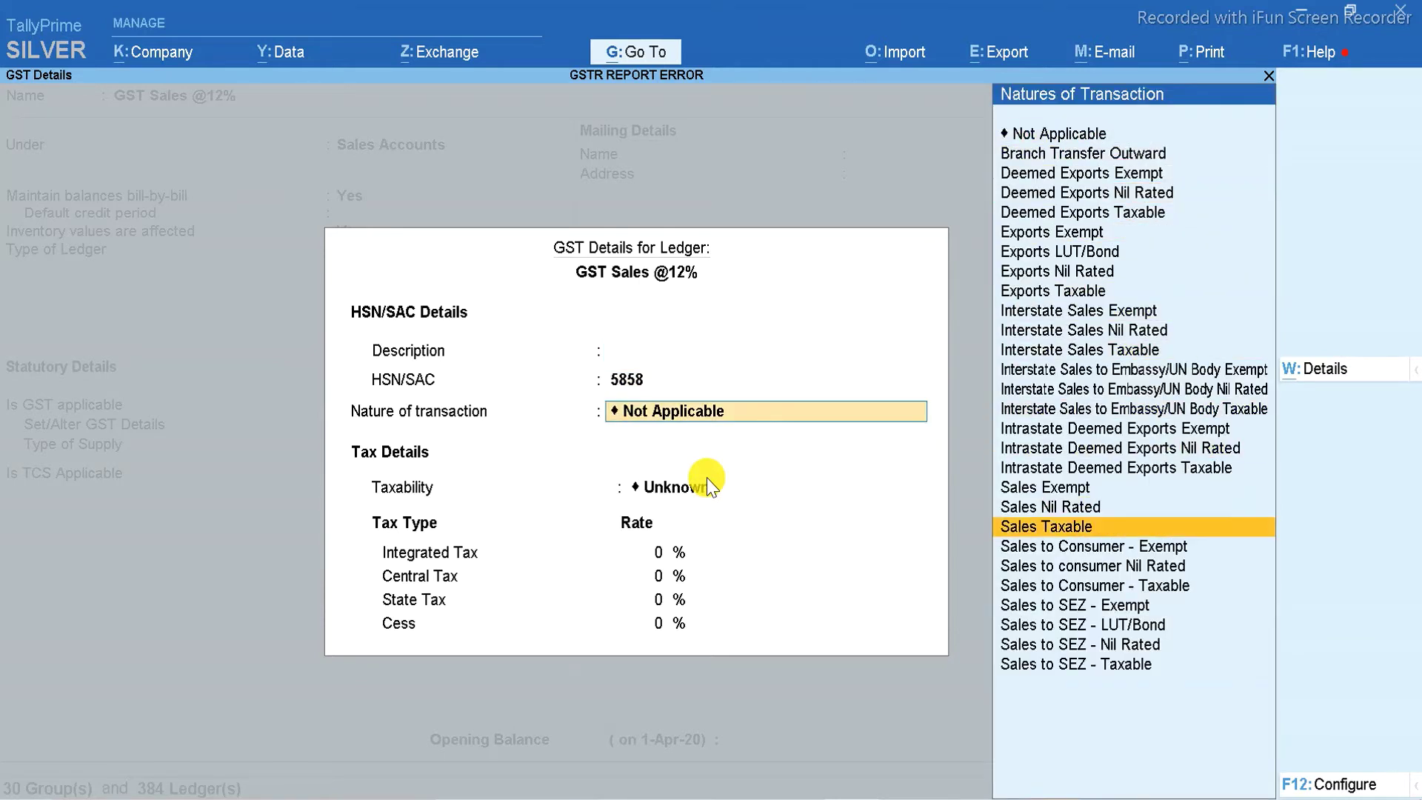
{"action": "key", "text": "Return"}
- Set the ledger's integrated tax rate to 12% and accept its GST details
{"action": "type", "text": "12"}
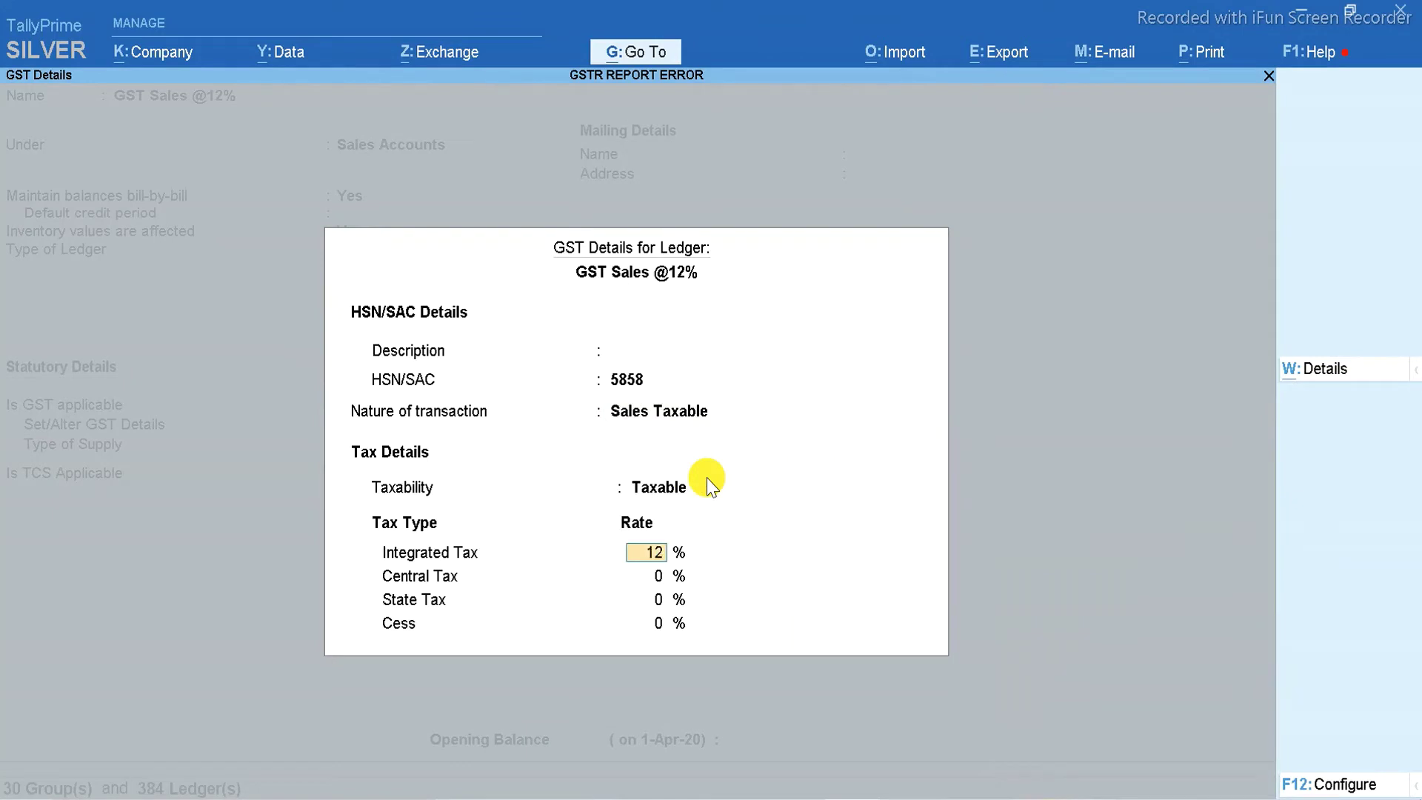
{"action": "key", "text": "Return"}
{"action": "key", "text": "Return"}
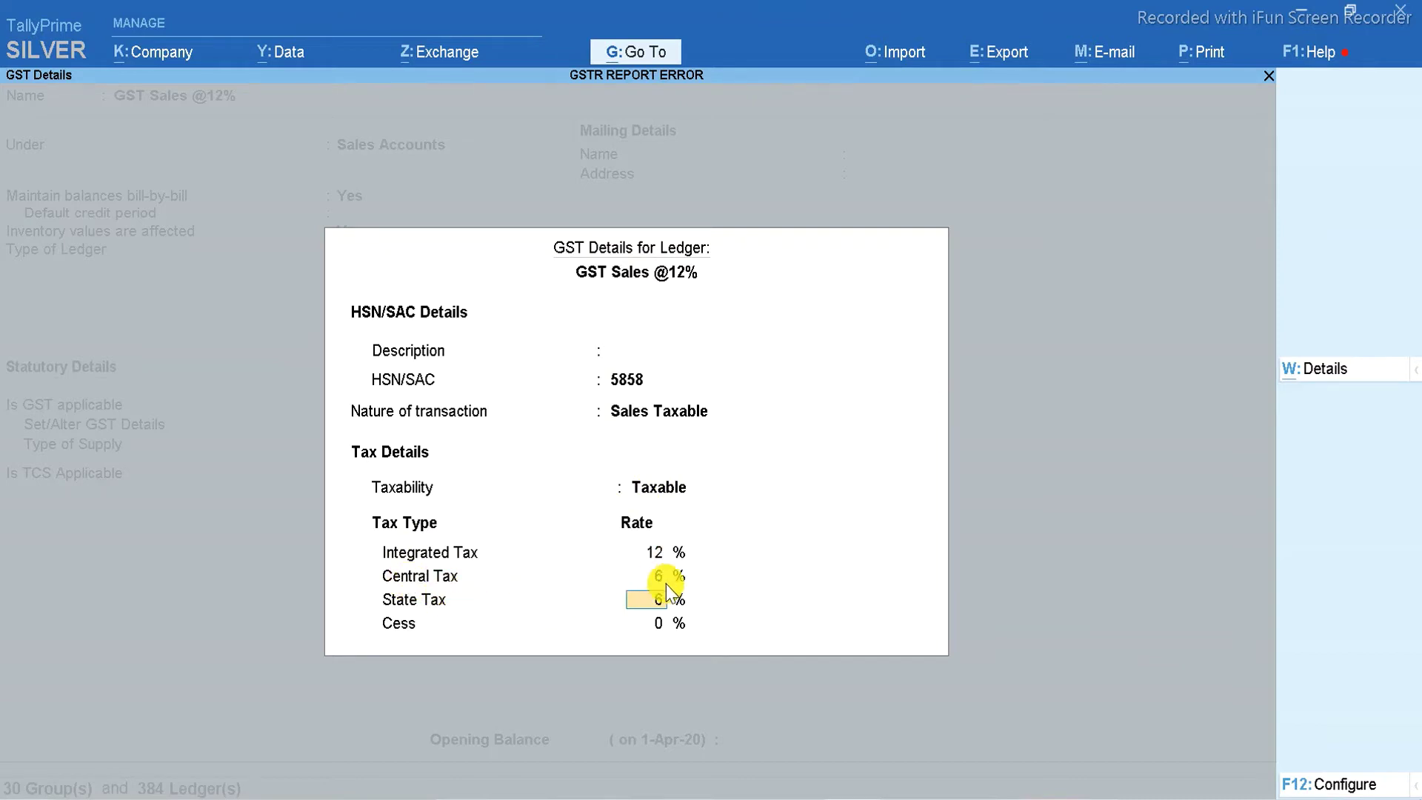
{"action": "key", "text": "ctrl"}
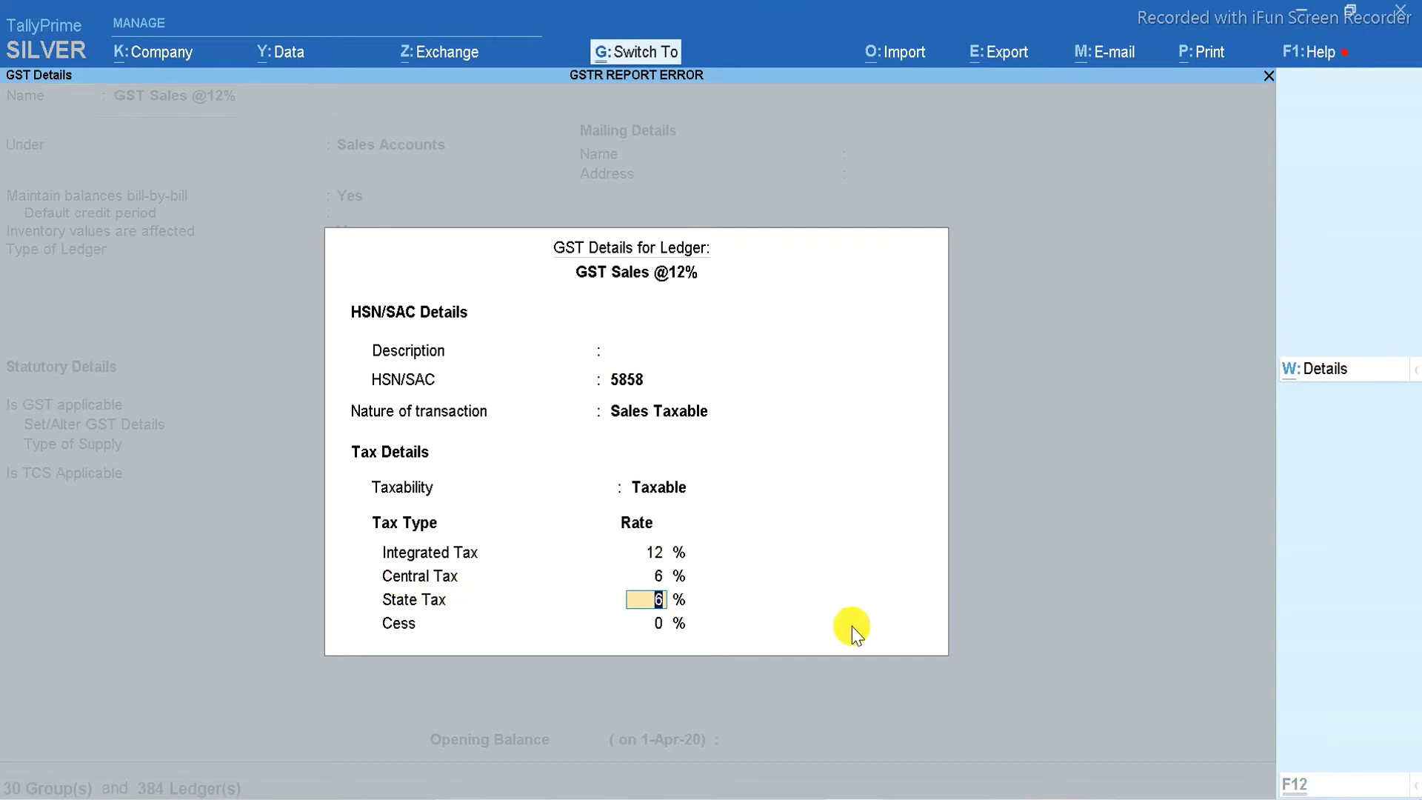
{"action": "key", "text": "ctrl+a"}
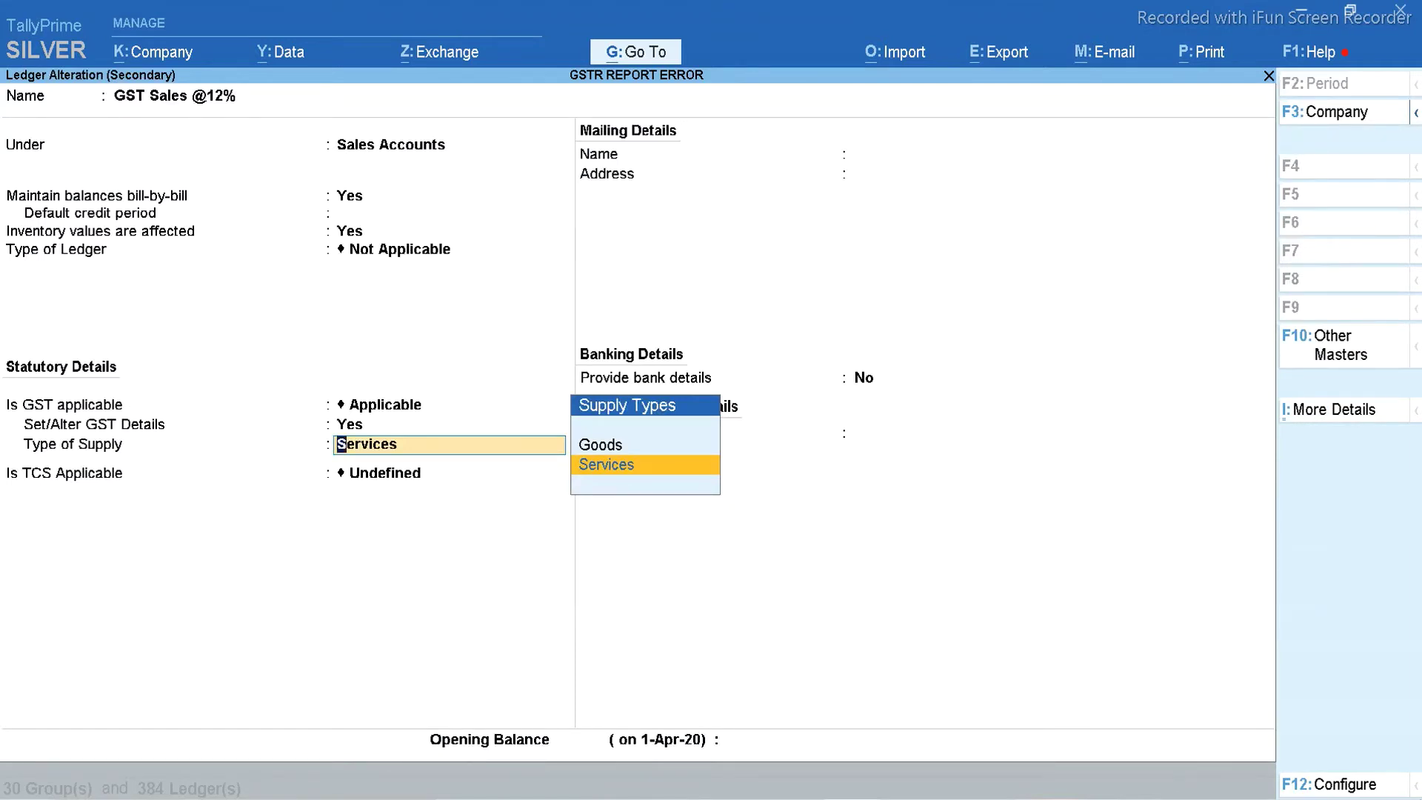
{"action": "key", "text": "Up"}
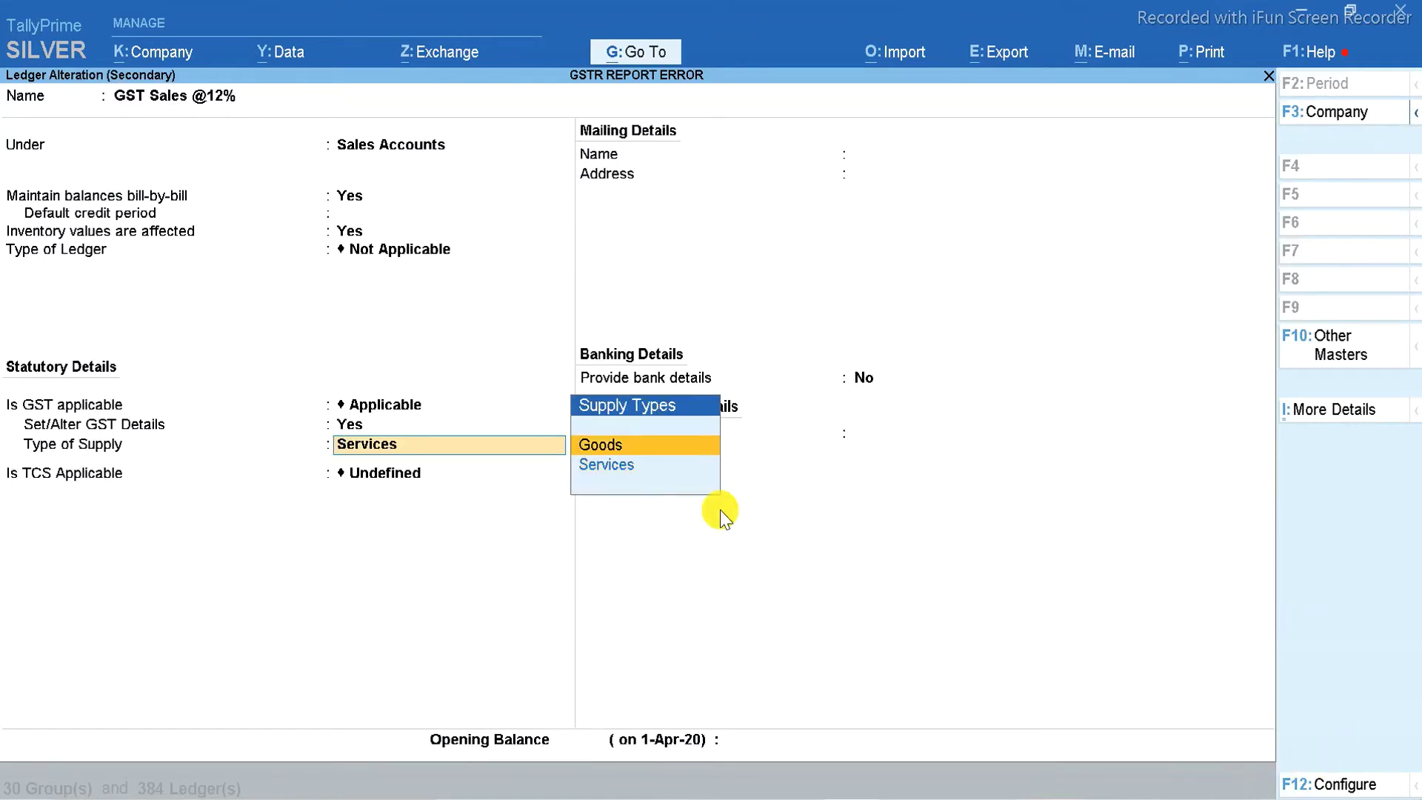
{"action": "left_click", "coordinate": [626, 451]}
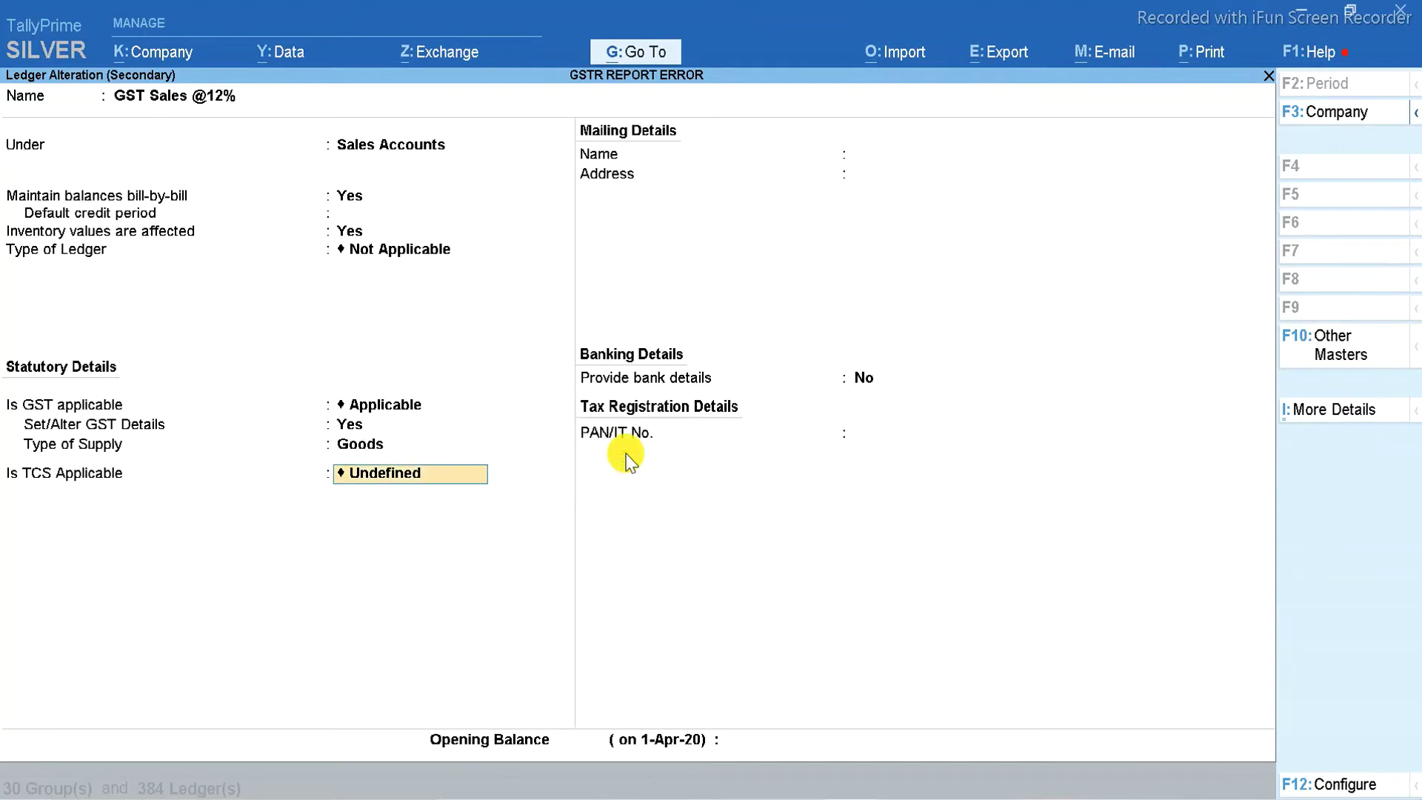
{"action": "key", "text": "ctrl+a"}
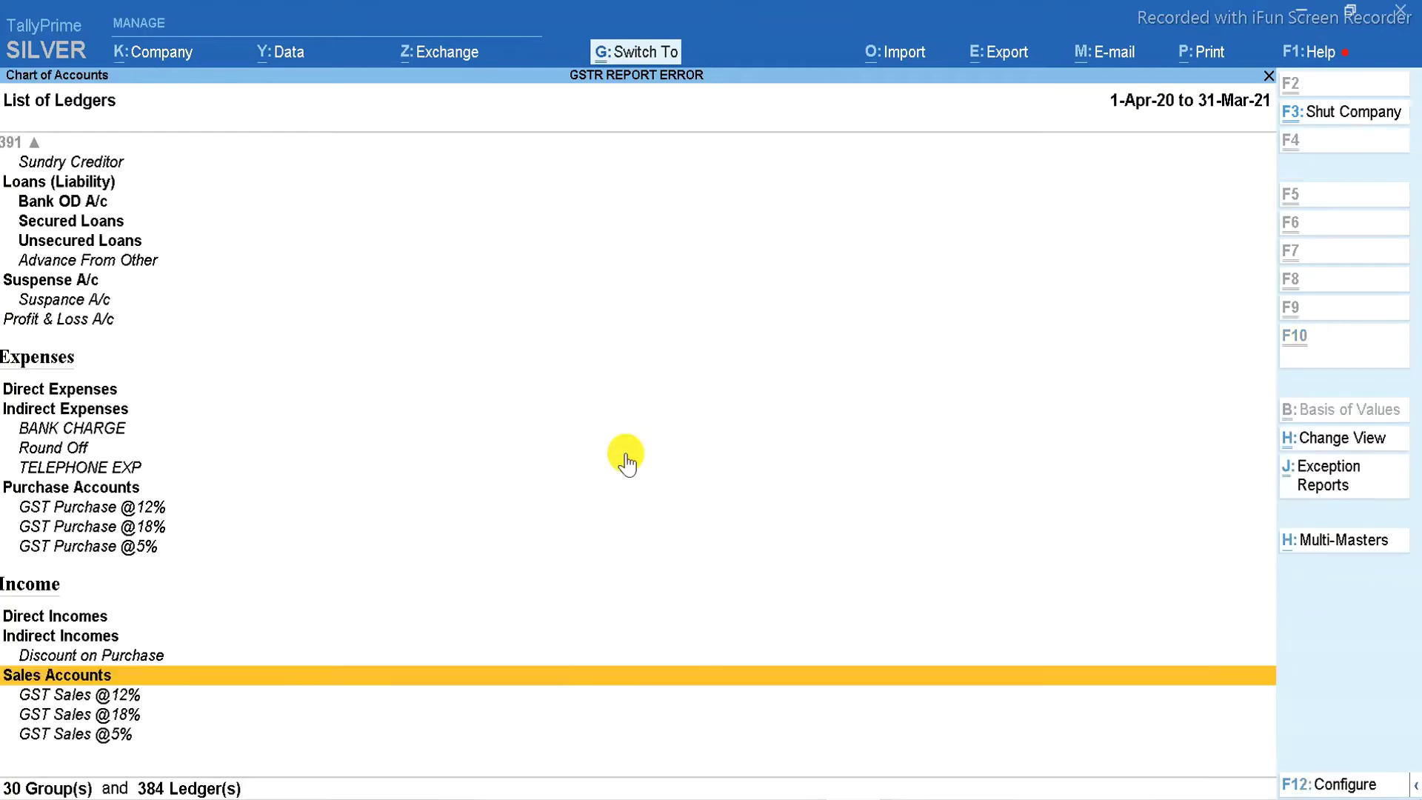
{"action": "key", "text": "Down"}
{"action": "key", "text": "Down"}
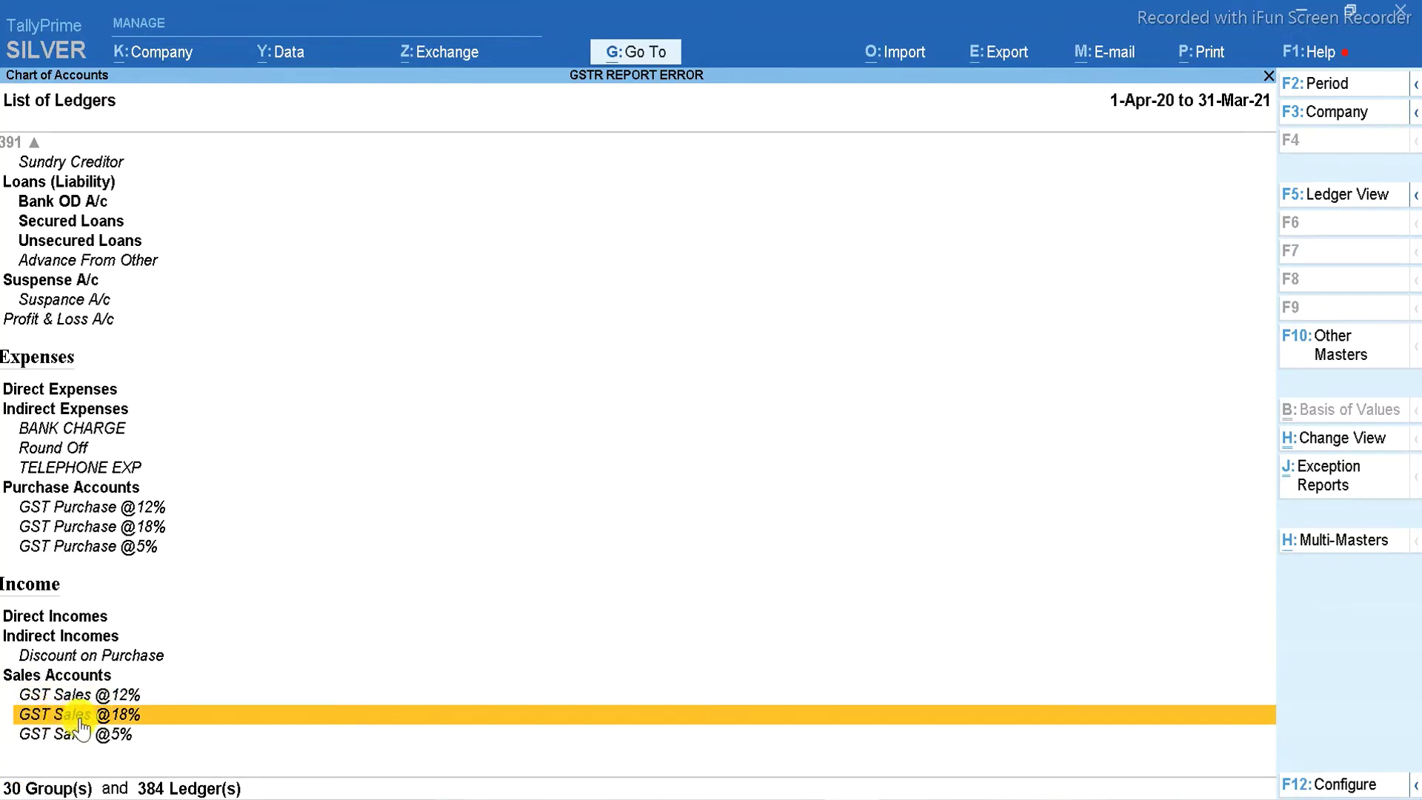
{"action": "left_click", "coordinate": [146, 717]}
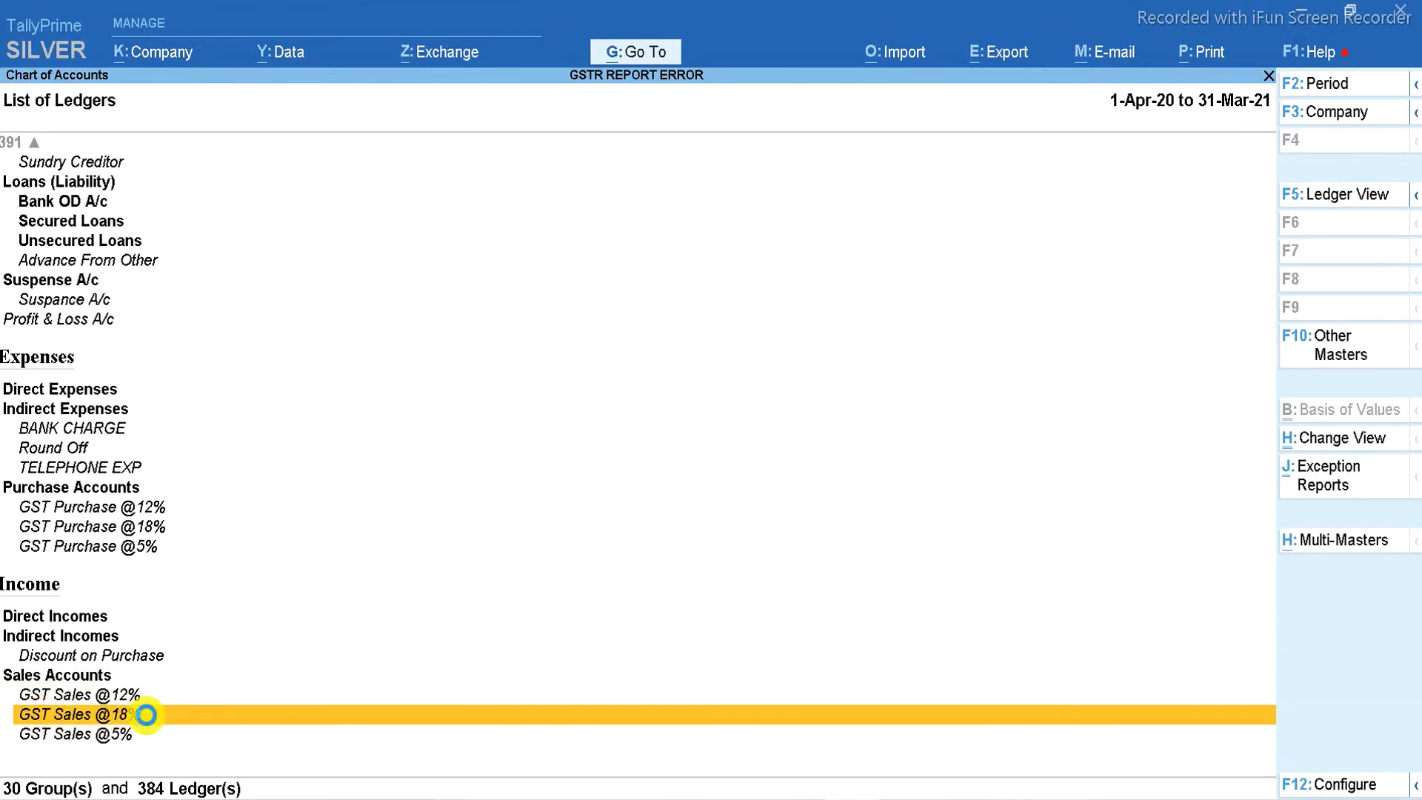
{"action": "key", "text": "Return"}
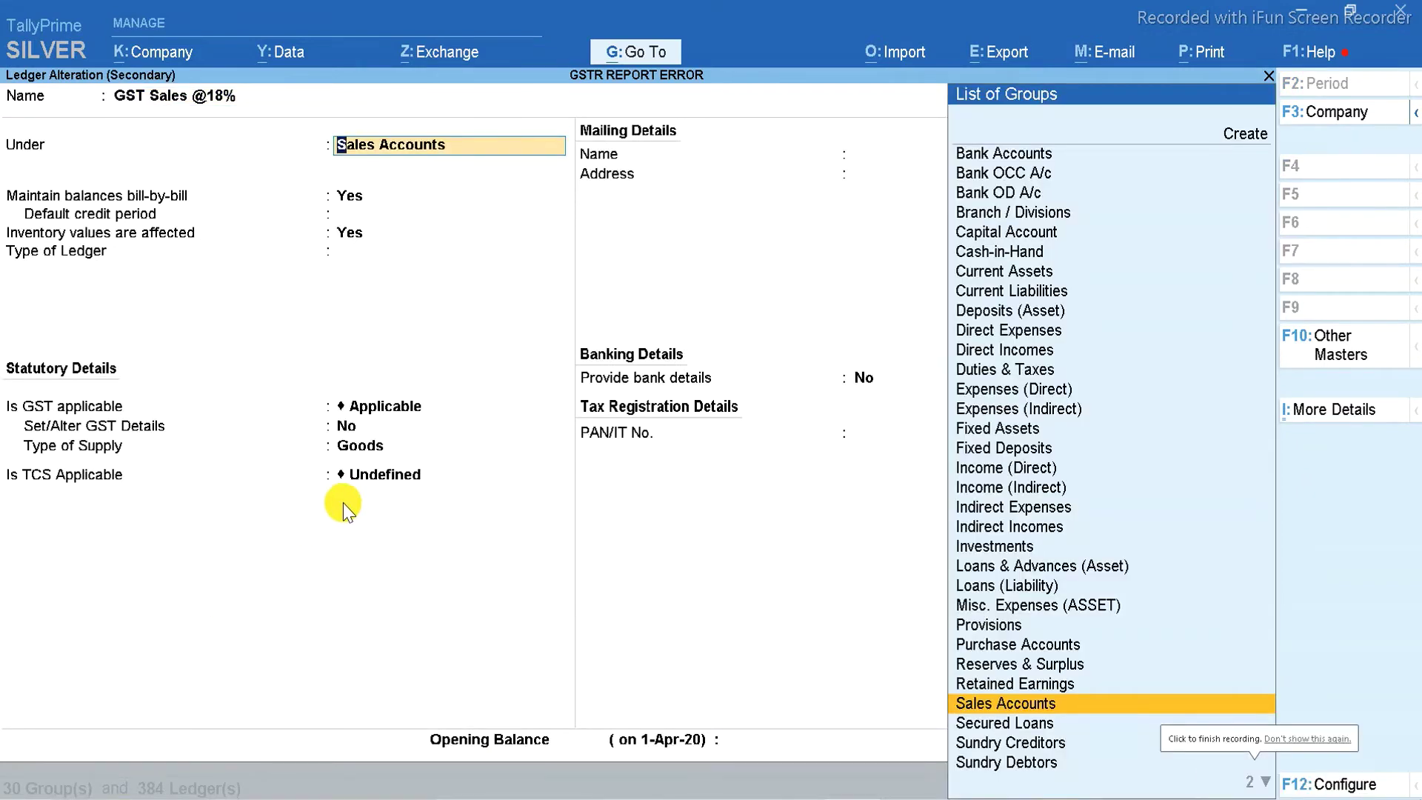
{"action": "key", "text": "Return"}
{"action": "key", "text": "Return"}
{"action": "key", "text": "Return"}
{"action": "key", "text": "Return"}
{"action": "key", "text": "Return"}
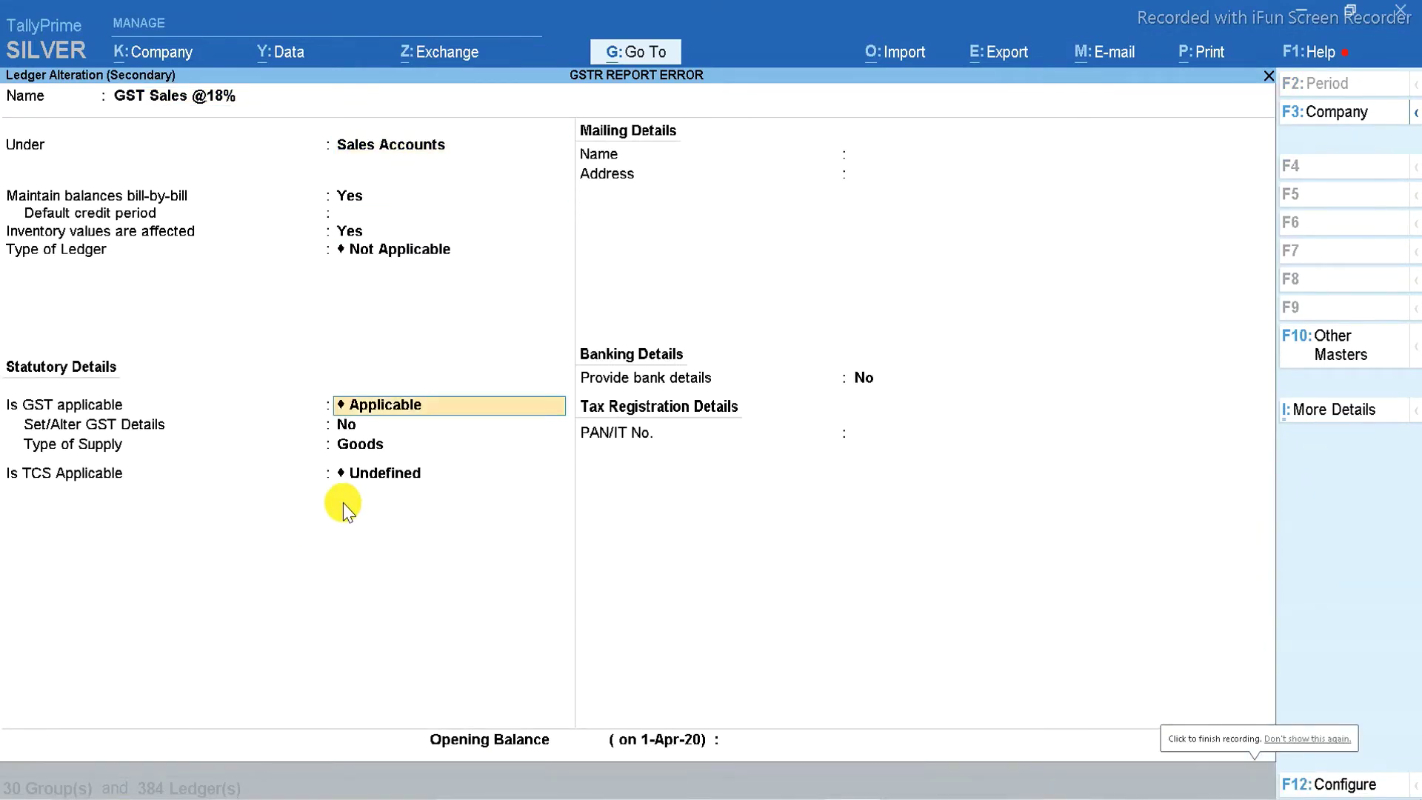
{"action": "key", "text": "Return"}
{"action": "key", "text": "y"}
{"action": "key", "text": "Return"}
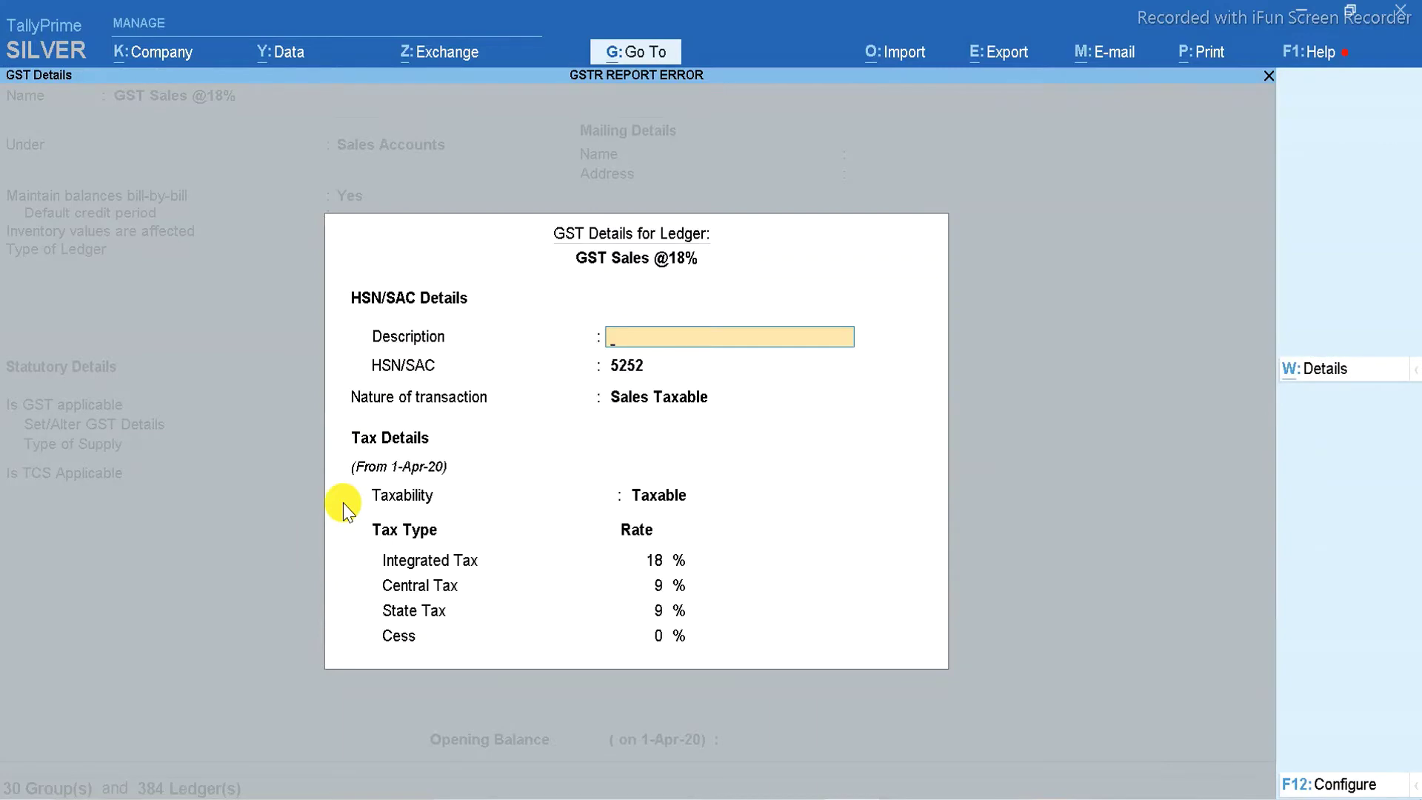
{"action": "key", "text": "Return"}
{"action": "key", "text": "Return"}
{"action": "key", "text": "Return"}
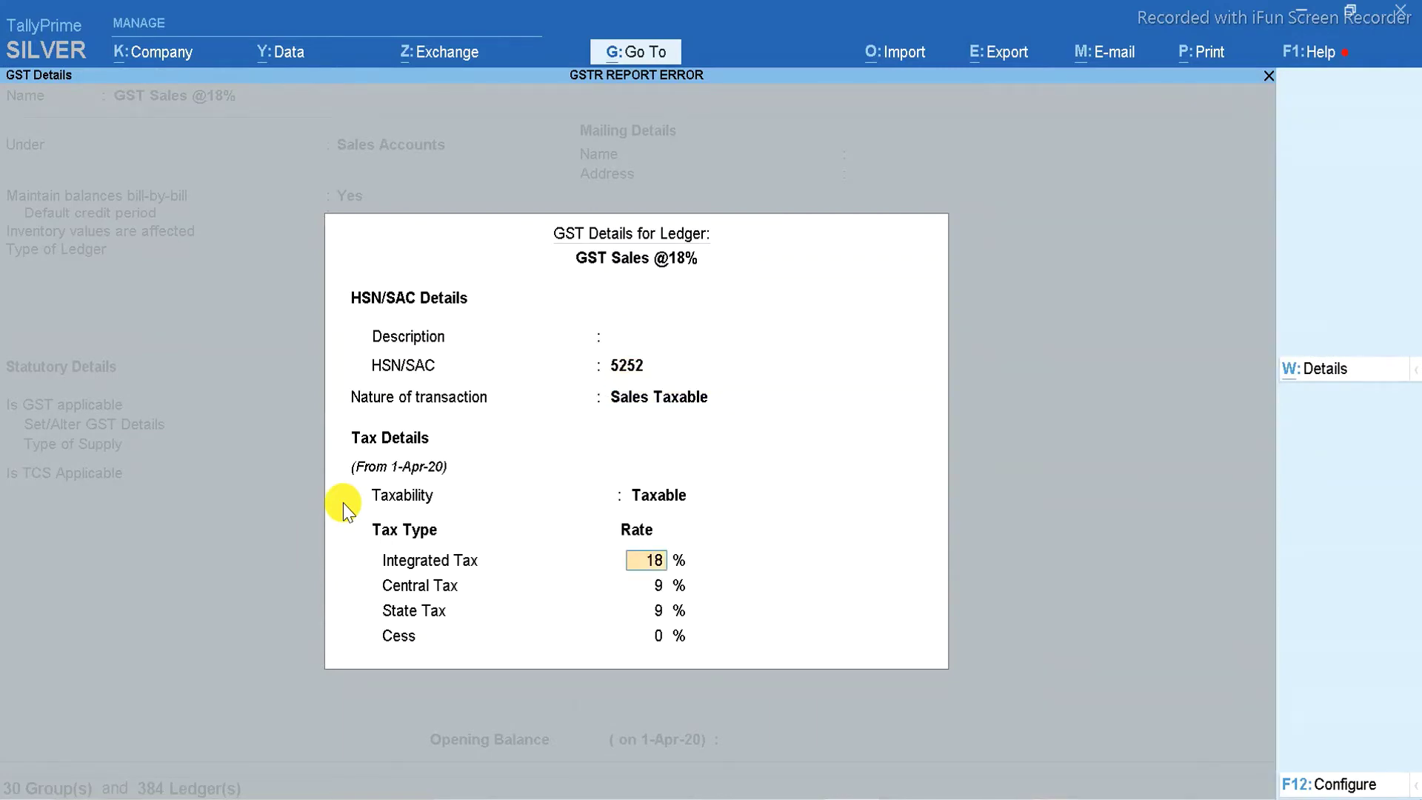
{"action": "key", "text": "ctrl+a"}
{"action": "key", "text": "Return"}
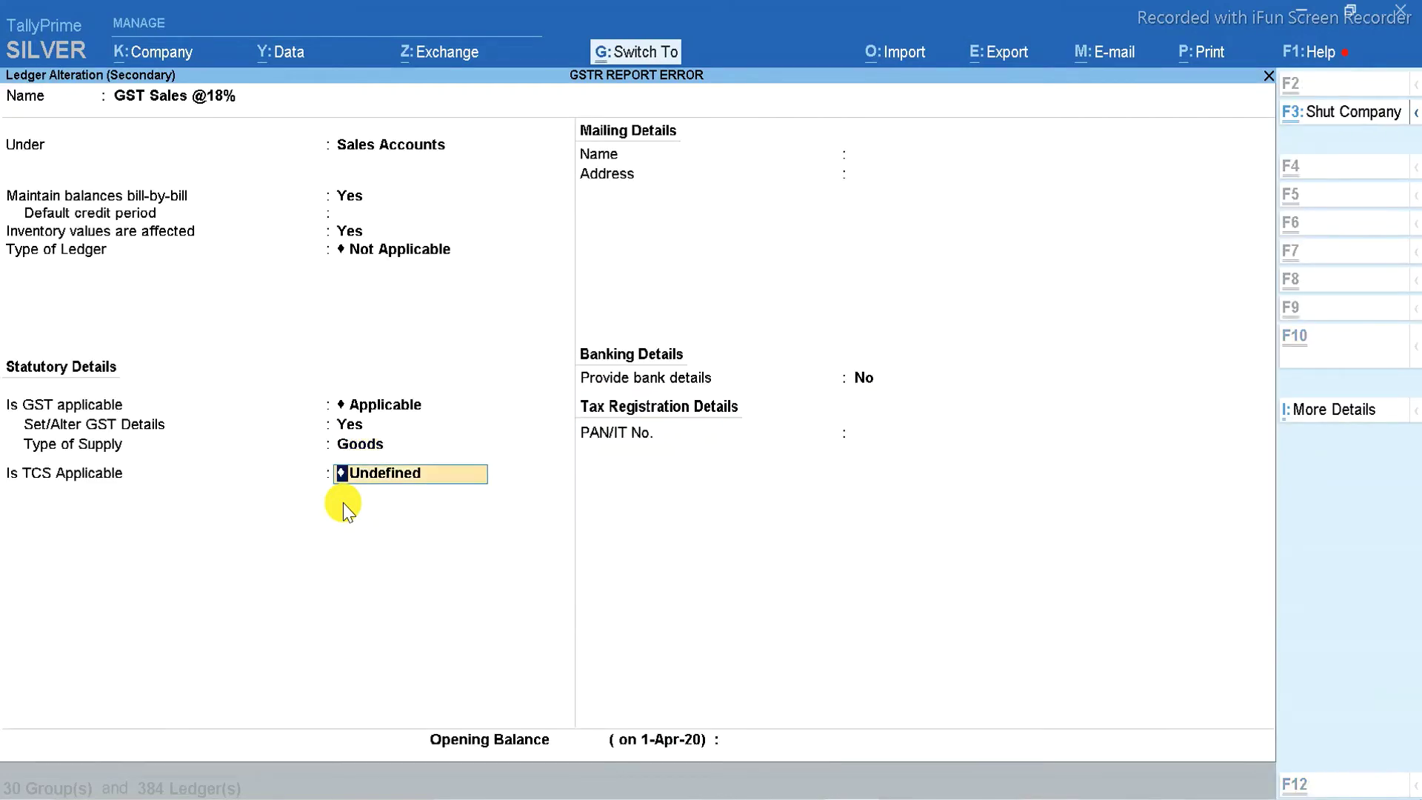
{"action": "key", "text": "ctrl+a"}
- Open the GST Sales @5% ledger for alteration from the list of ledgers
{"action": "key", "text": "Down"}
{"action": "key", "text": "Down"}
{"action": "key", "text": "Down"}
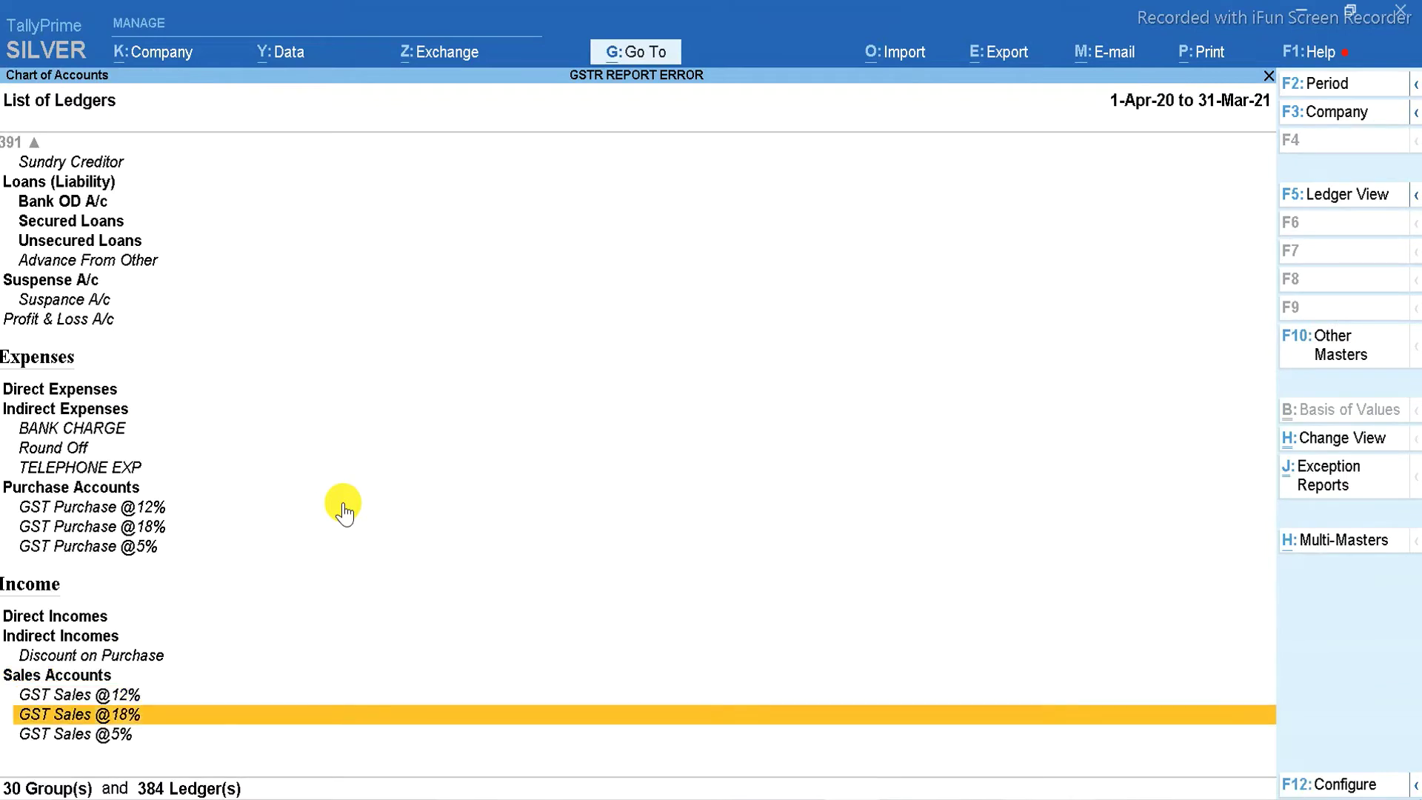
{"action": "key", "text": "Return"}
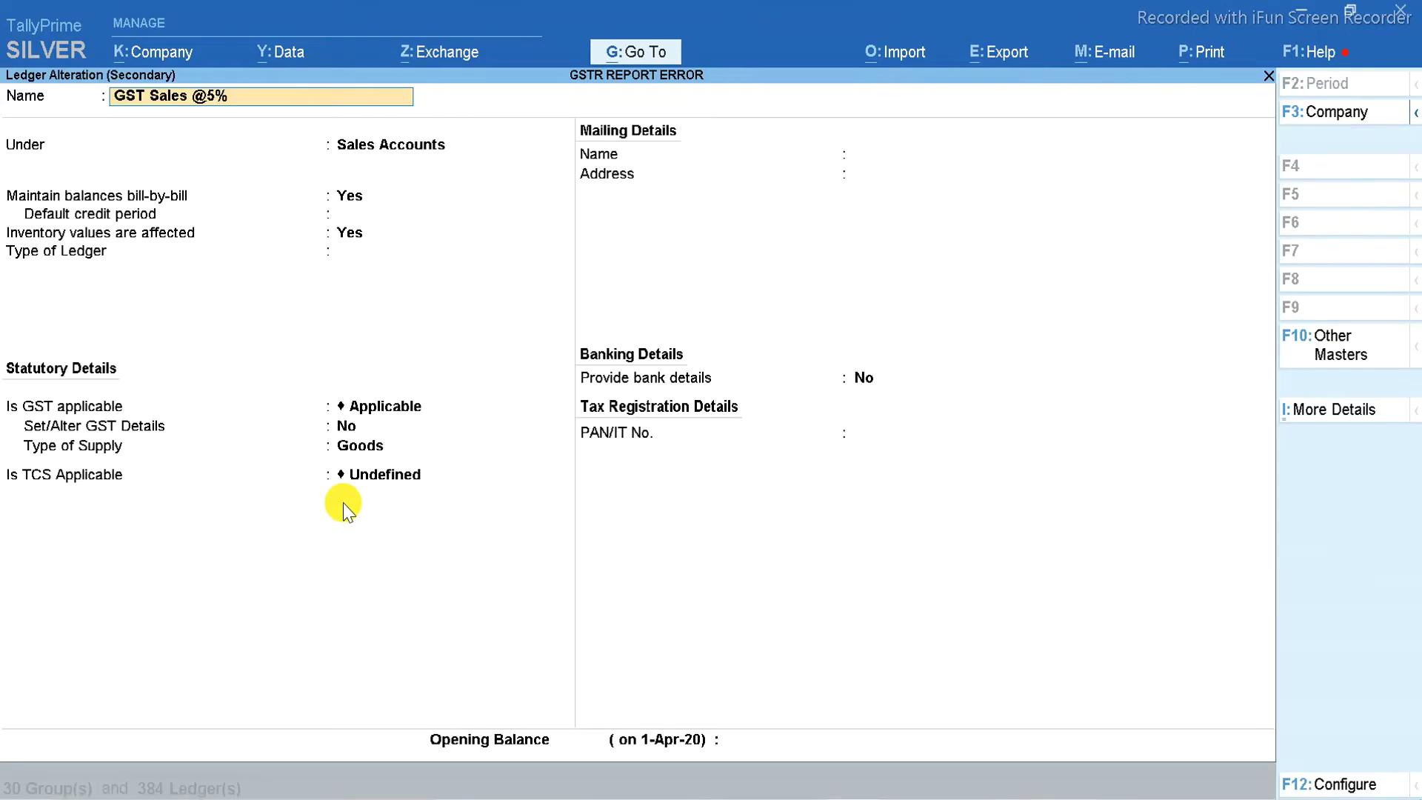
- Keep GST applicable for GST Sales @5% and enable Set/Alter GST Details to open its GST details
{"action": "key", "text": "Return"}
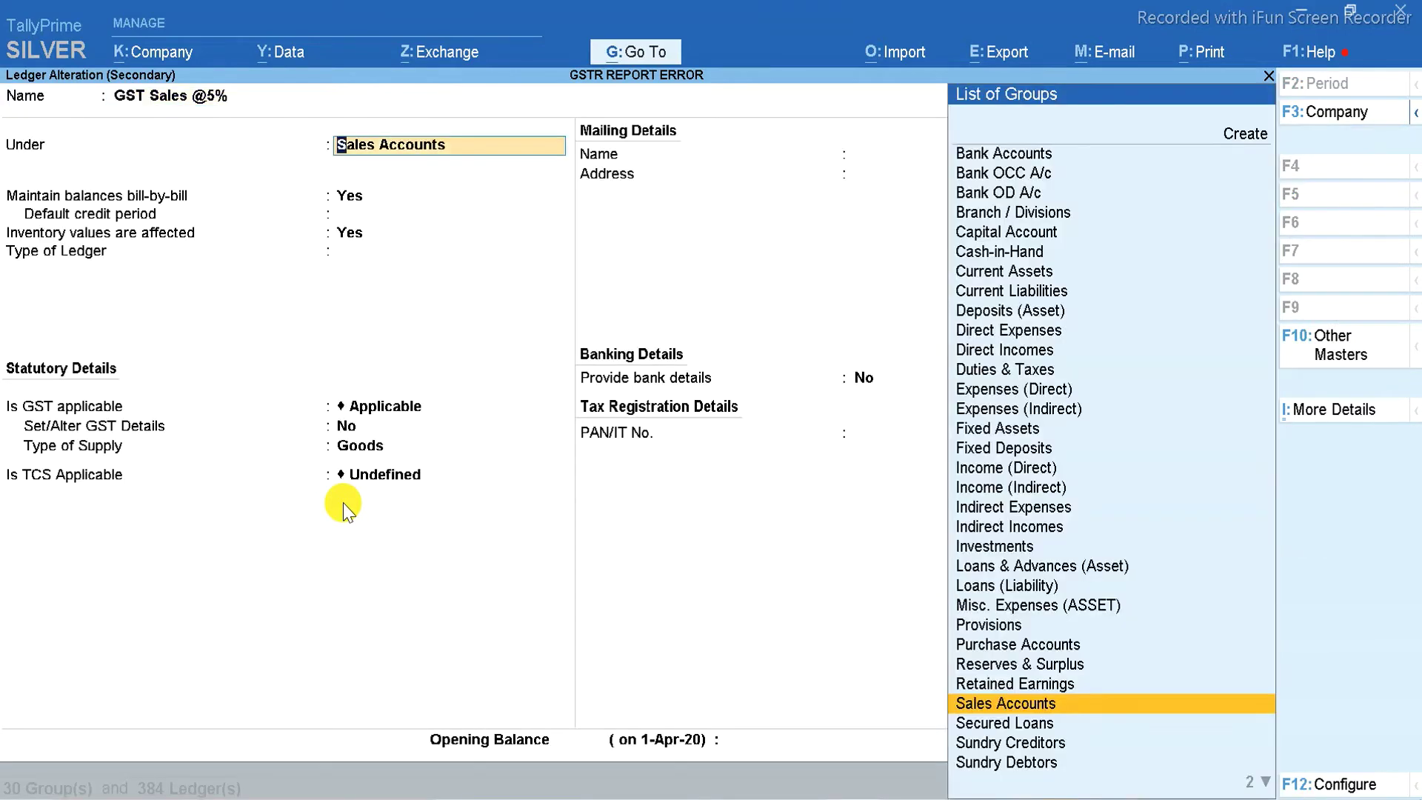
{"action": "key", "text": "Return"}
{"action": "key", "text": "Return"}
{"action": "key", "text": "Return"}
{"action": "type", "text": "y"}
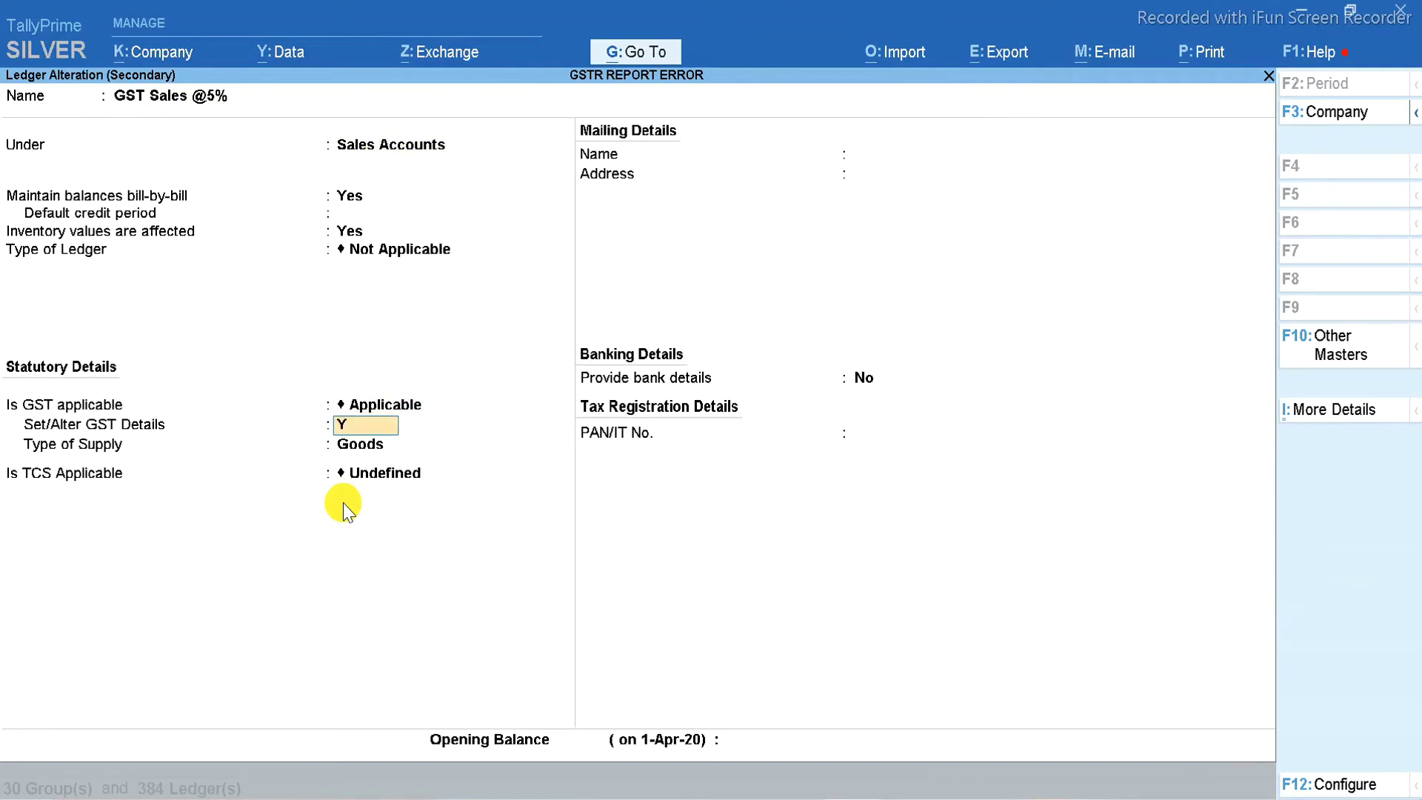
{"action": "key", "text": "Return"}
- Accept the existing HSN/SAC, nature of transaction and tax rates for GST Sales @5%, and save the ledger
{"action": "key", "text": "Return"}
{"action": "key", "text": "Return"}
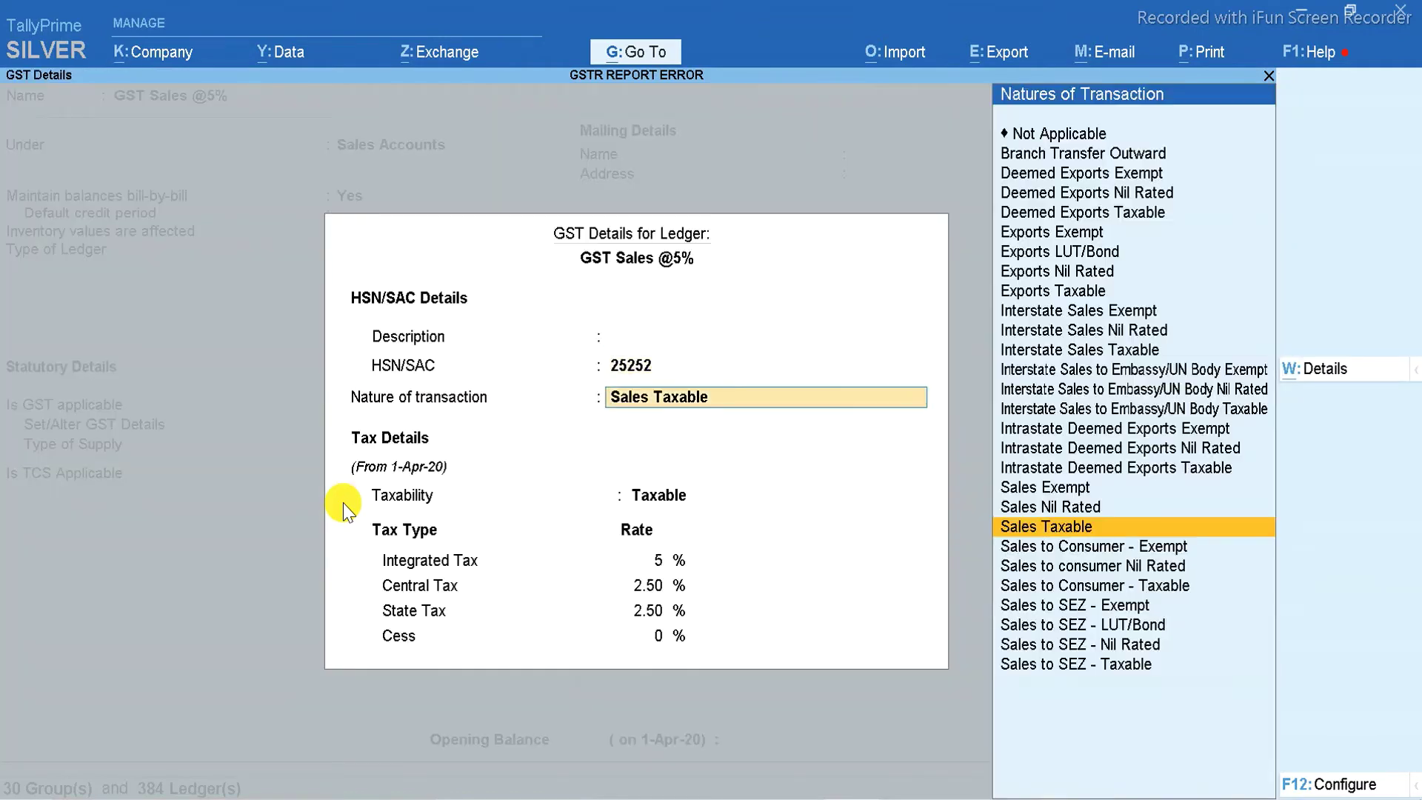
{"action": "key", "text": "Return"}
{"action": "key", "text": "Return"}
{"action": "key", "text": "Return"}
{"action": "key", "text": "Return"}
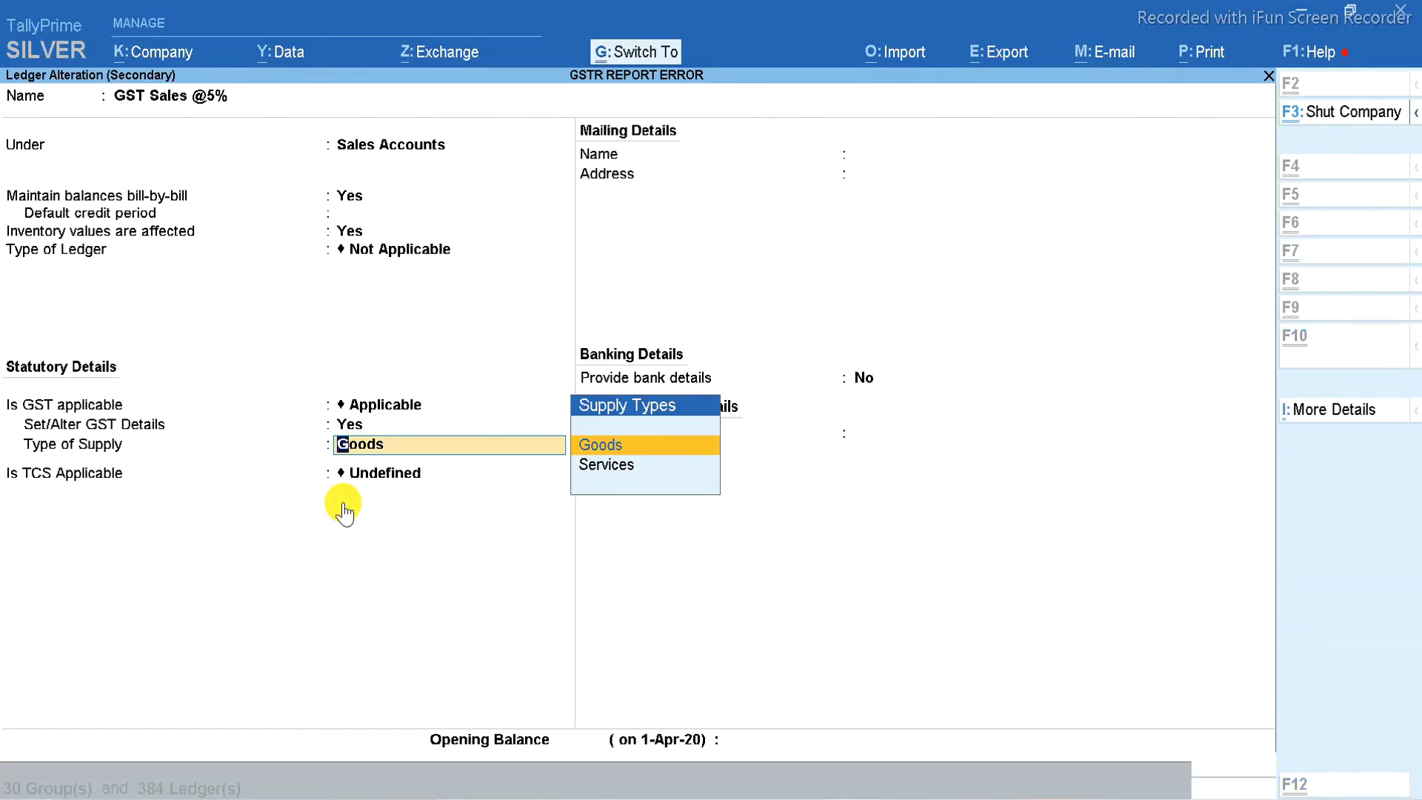
{"action": "key", "text": "ctrl+a"}
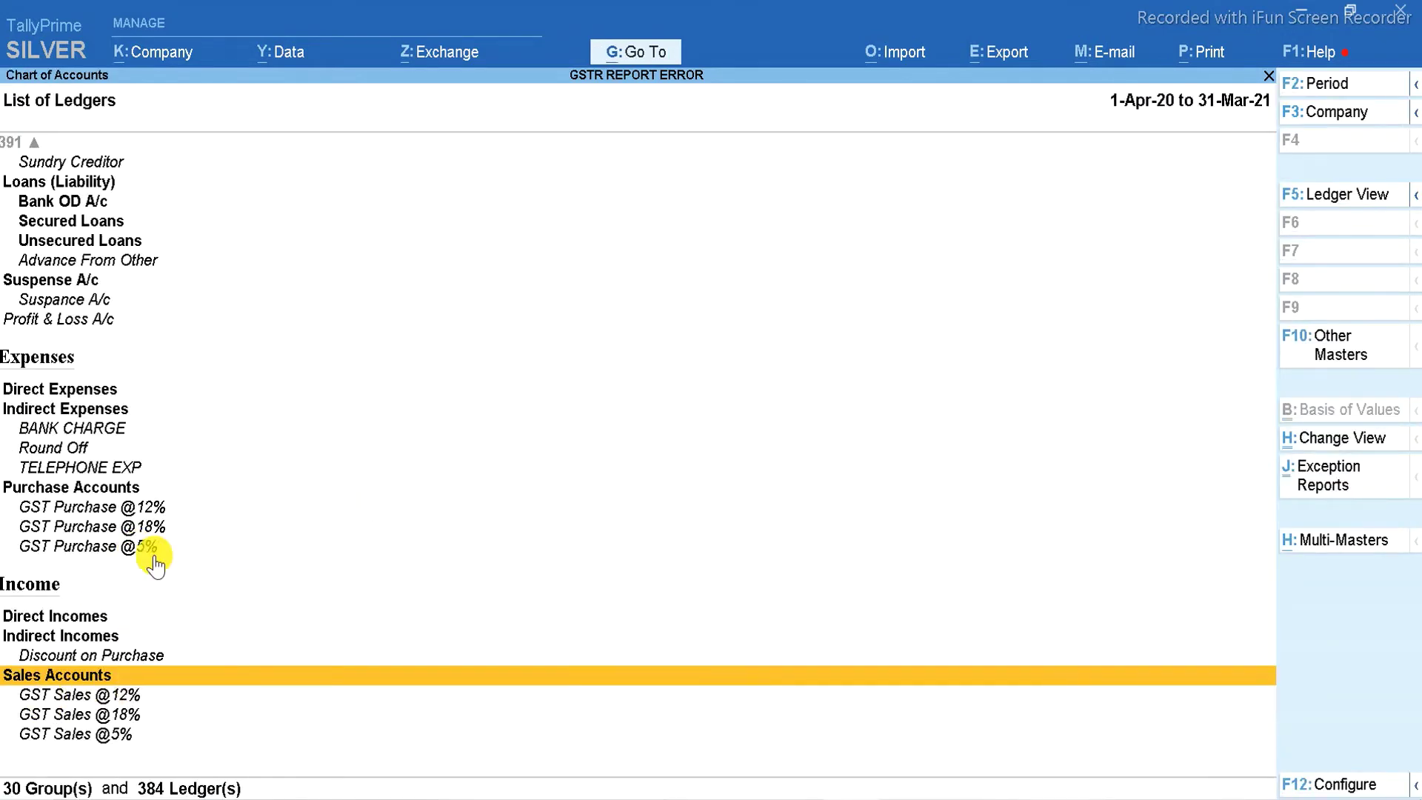
{"action": "key", "text": "Up"}
{"action": "key", "text": "Up"}
{"action": "key", "text": "Up"}
{"action": "key", "text": "Up"}
{"action": "key", "text": "Up"}
{"action": "key", "text": "Up"}
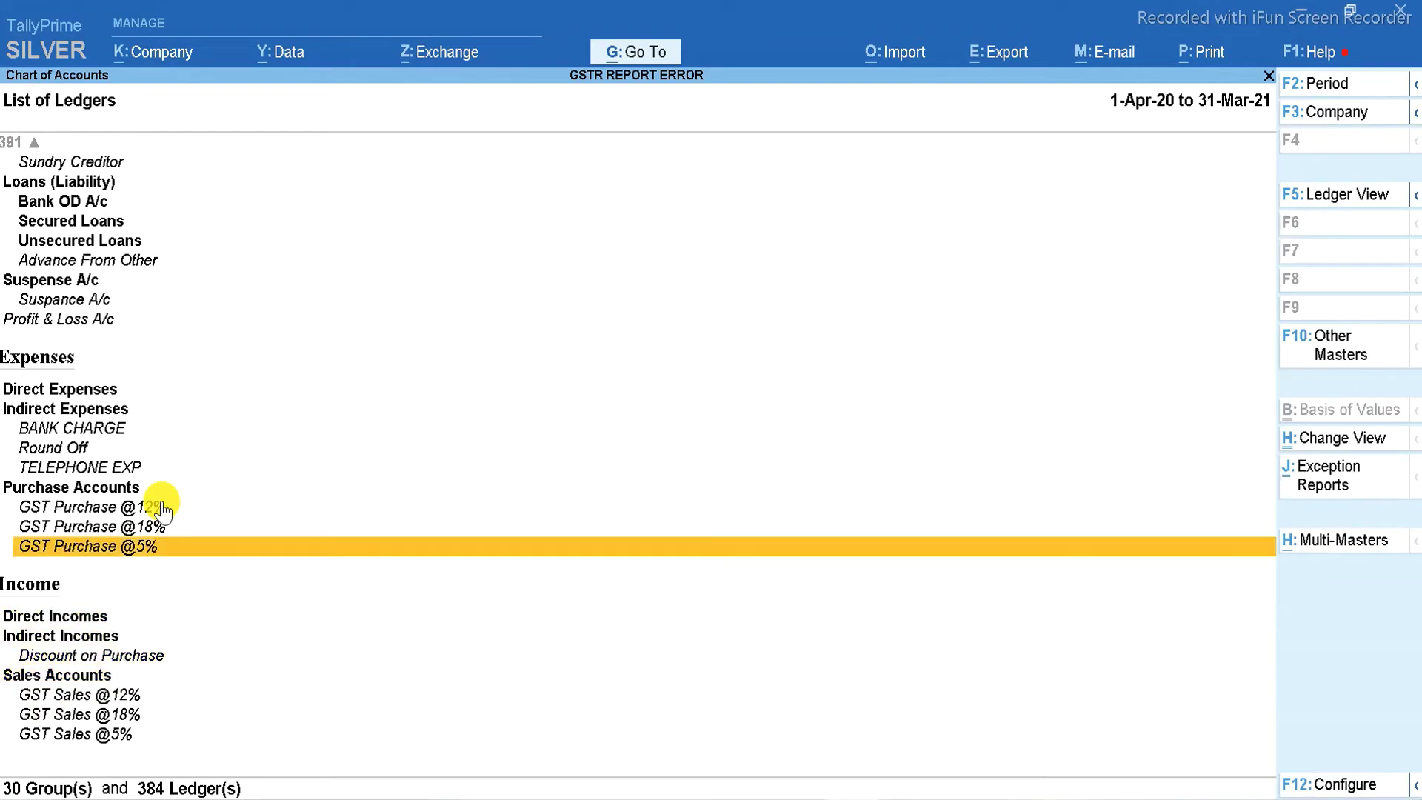
{"action": "key", "text": "Return"}
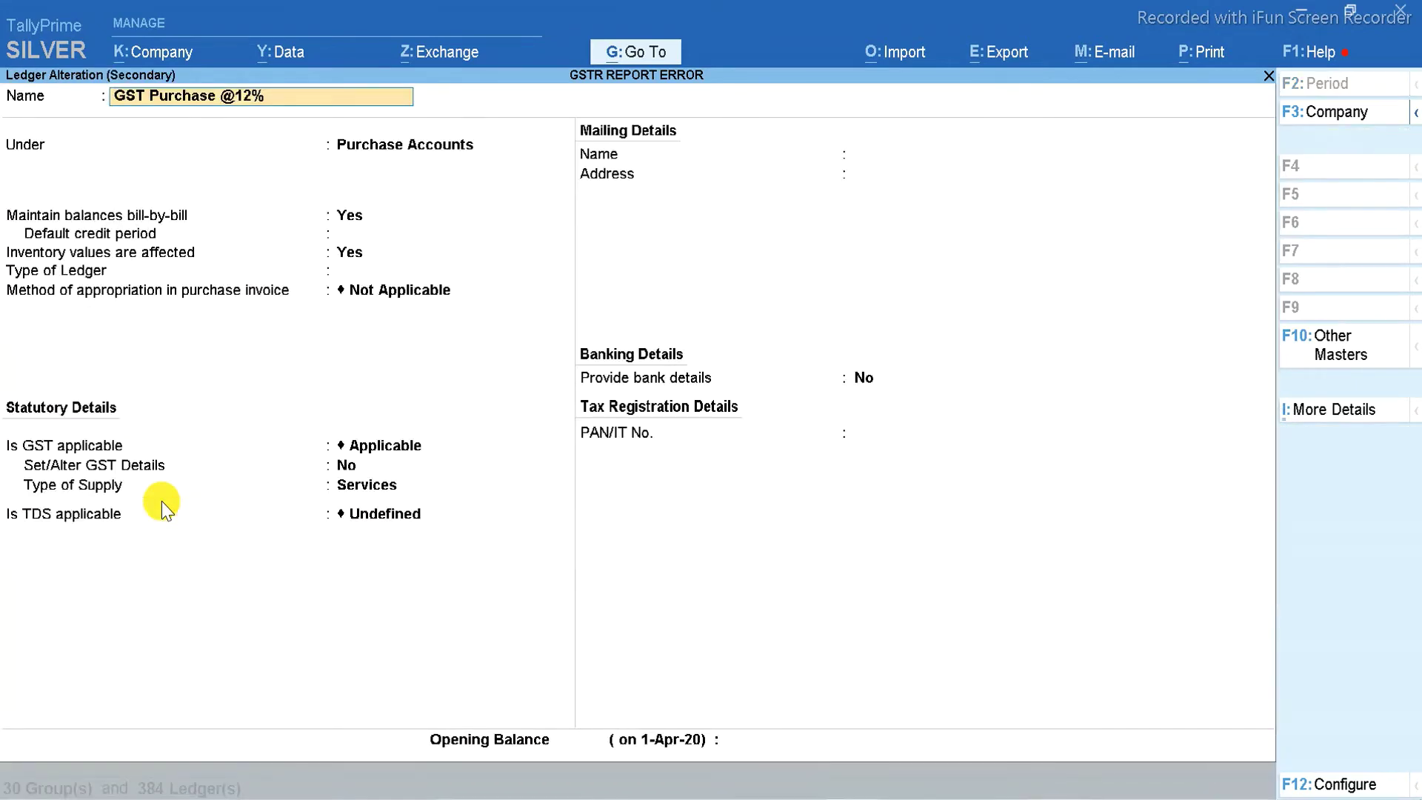
{"action": "key", "text": "Return"}
{"action": "key", "text": "Return"}
{"action": "key", "text": "Return"}
{"action": "key", "text": "Return"}
{"action": "key", "text": "Return"}
{"action": "key", "text": "Return"}
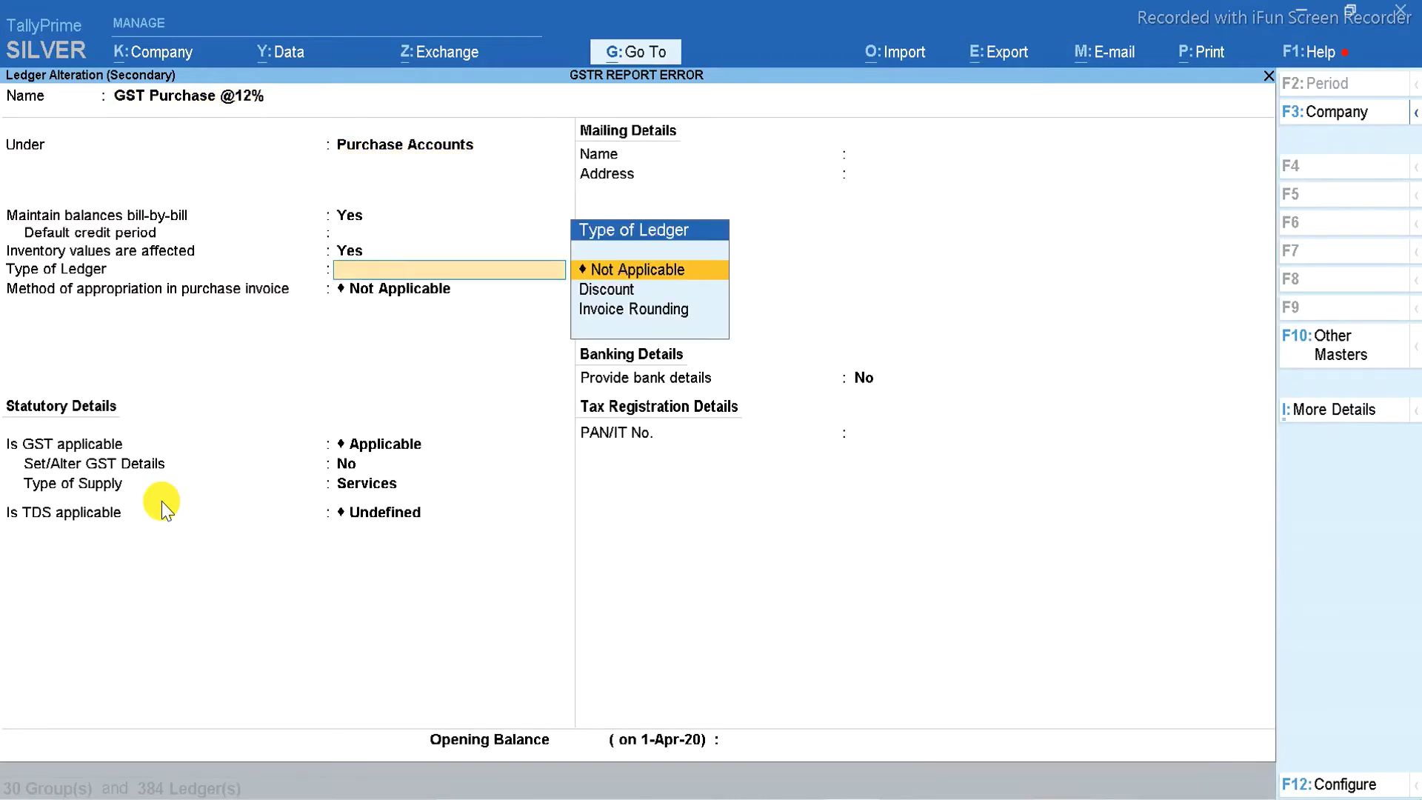
{"action": "key", "text": "y"}
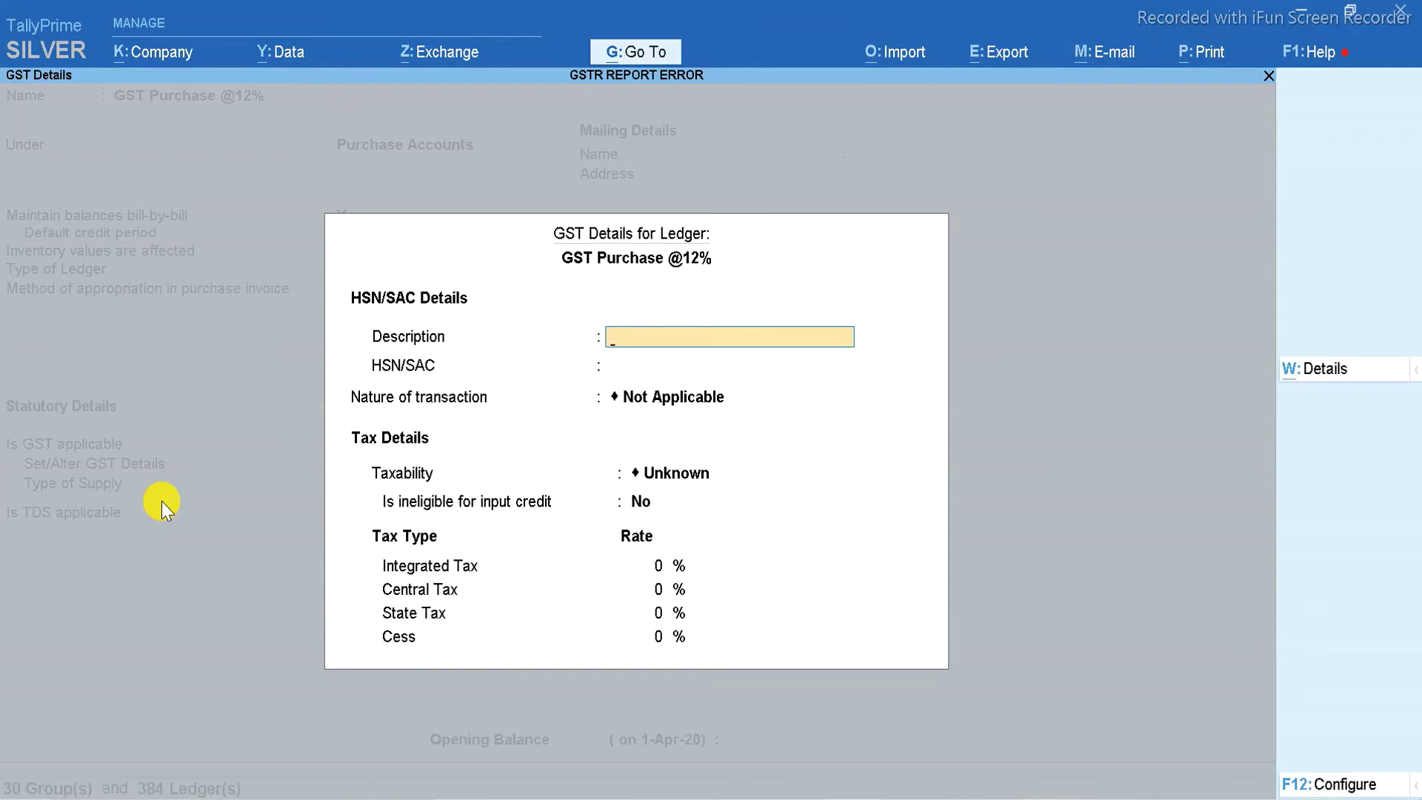
{"action": "key", "text": "Return"}
{"action": "type", "text": "5656"}
{"action": "key", "text": "Return"}
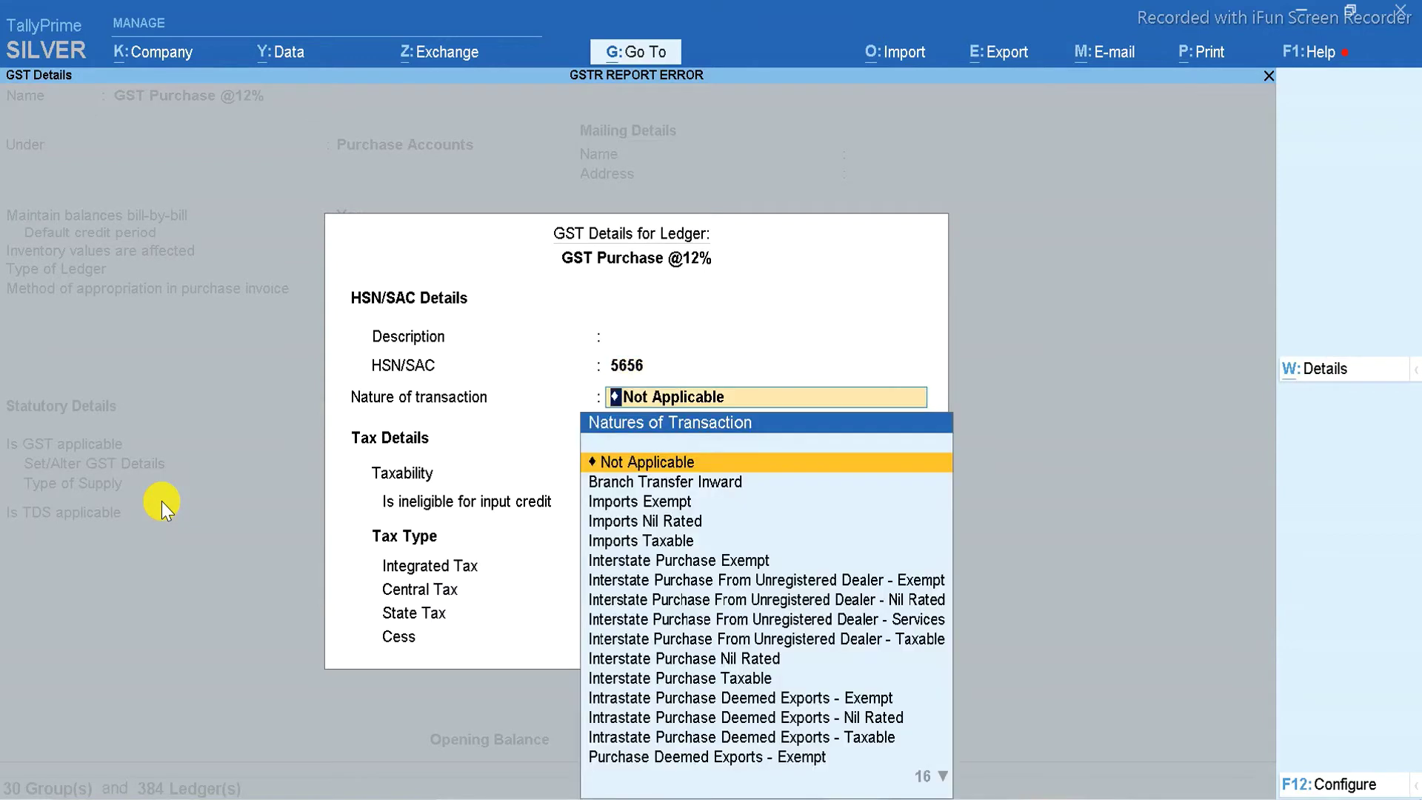
{"action": "type", "text": "PU"}
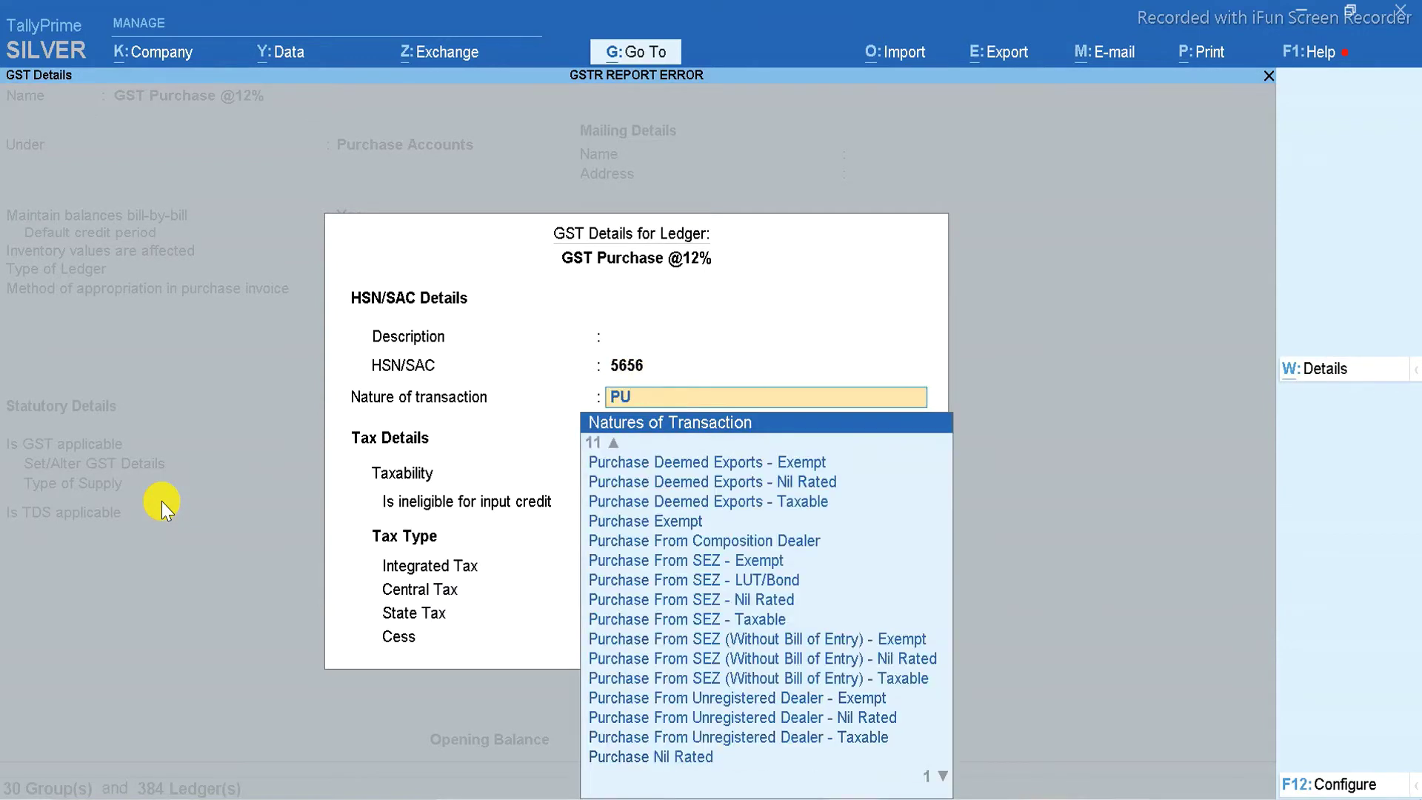
{"action": "type", "text": "R"}
{"action": "key", "text": "Down"}
{"action": "key", "text": "Down"}
{"action": "key", "text": "Down"}
{"action": "key", "text": "Down"}
{"action": "key", "text": "Down"}
{"action": "key", "text": "Down"}
{"action": "key", "text": "Down"}
{"action": "key", "text": "Down"}
{"action": "key", "text": "Down"}
{"action": "key", "text": "Down"}
{"action": "key", "text": "Down"}
{"action": "key", "text": "Down"}
{"action": "key", "text": "Down"}
{"action": "key", "text": "Down"}
{"action": "key", "text": "Down"}
{"action": "key", "text": "Down"}
{"action": "key", "text": "Down"}
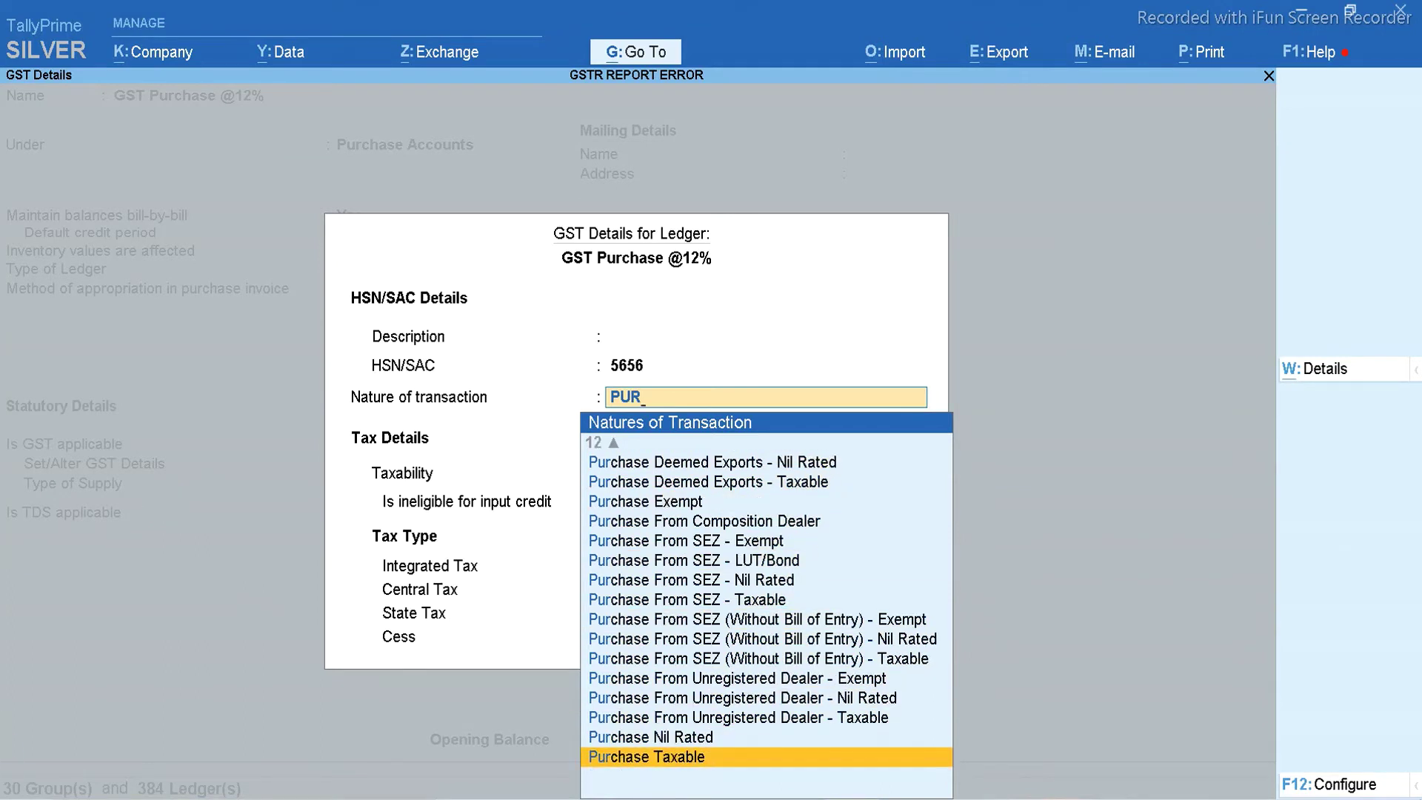
{"action": "left_click", "coordinate": [700, 758]}
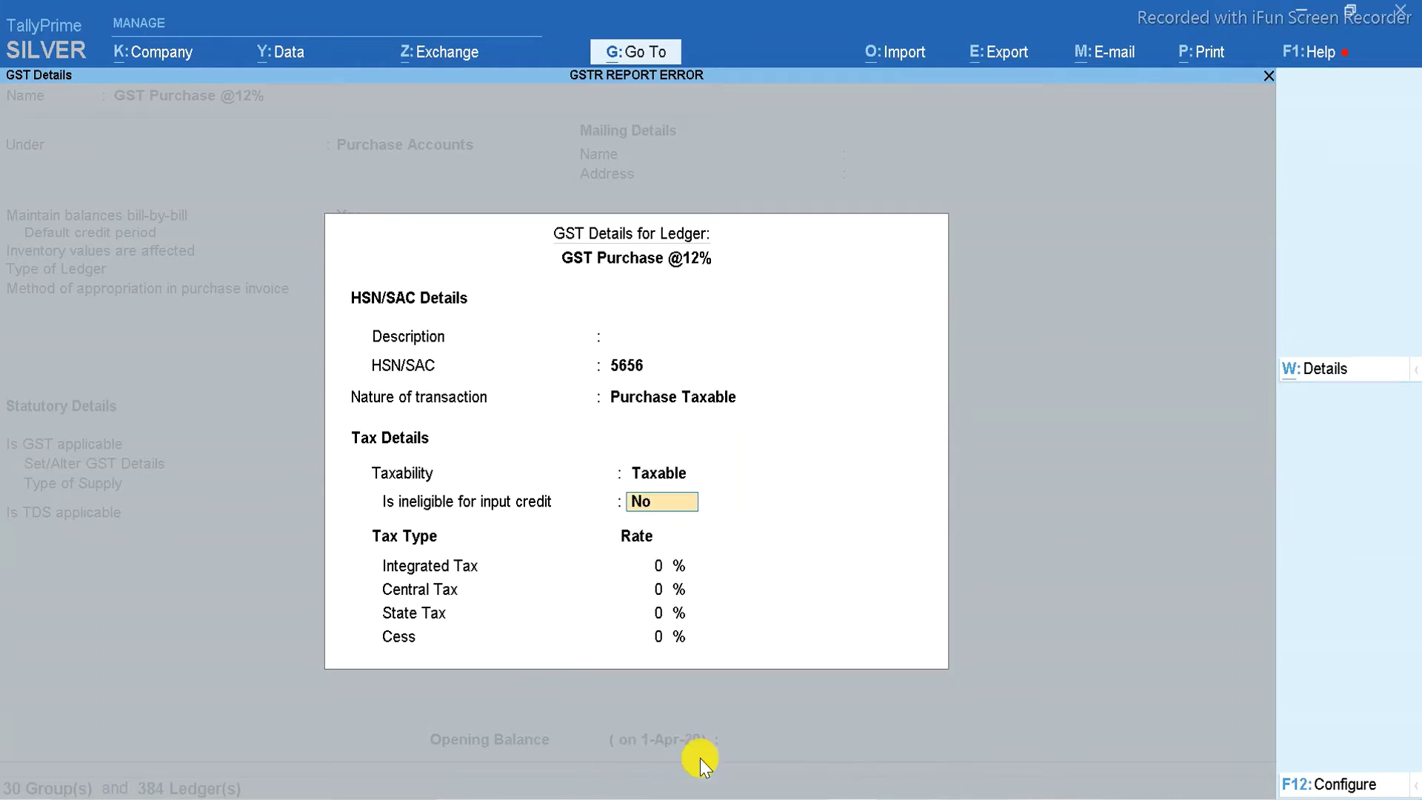
- Keep ineligible for input credit at No, set the integrated tax rate to 12%, and accept the GST details
{"action": "key", "text": "Return"}
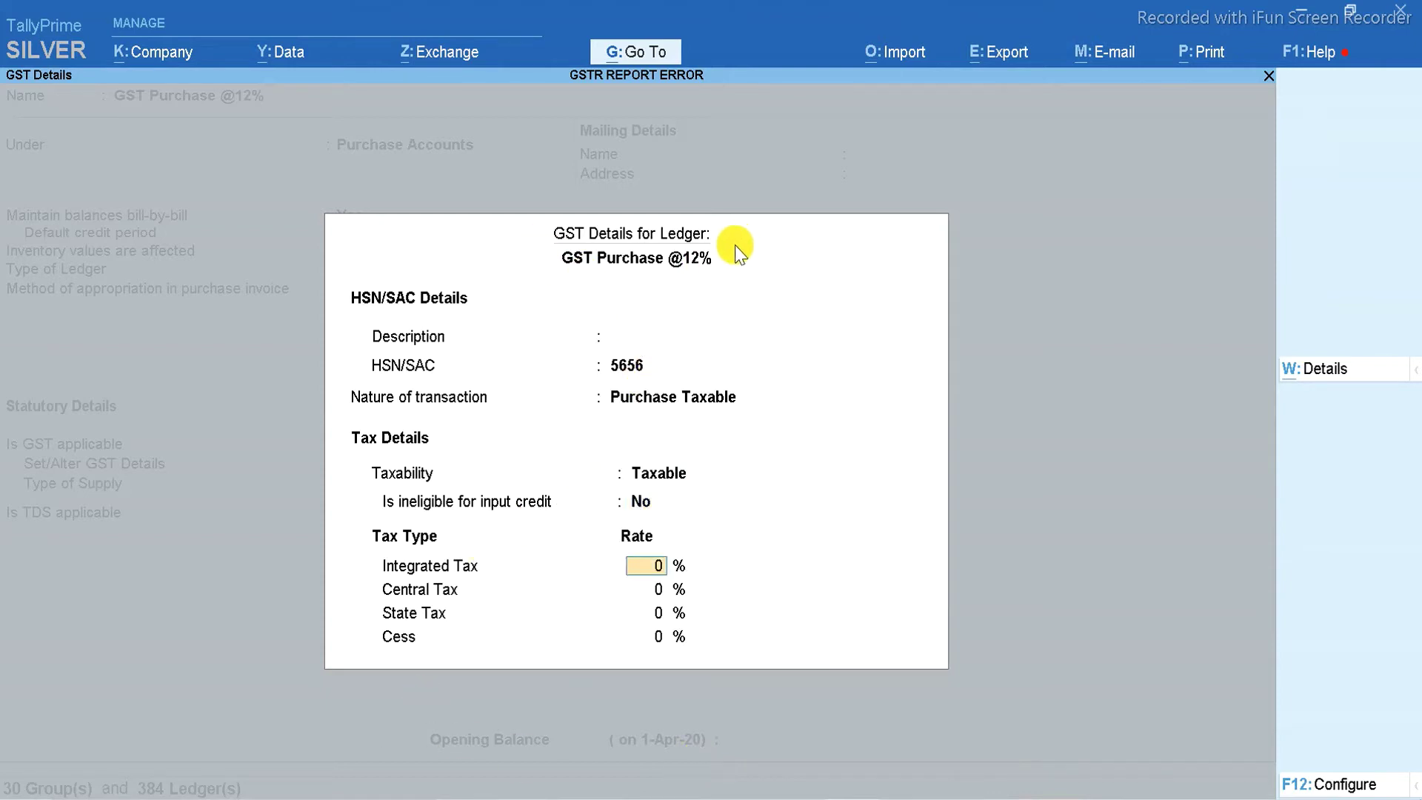
{"action": "type", "text": "12"}
{"action": "key", "text": "Return"}
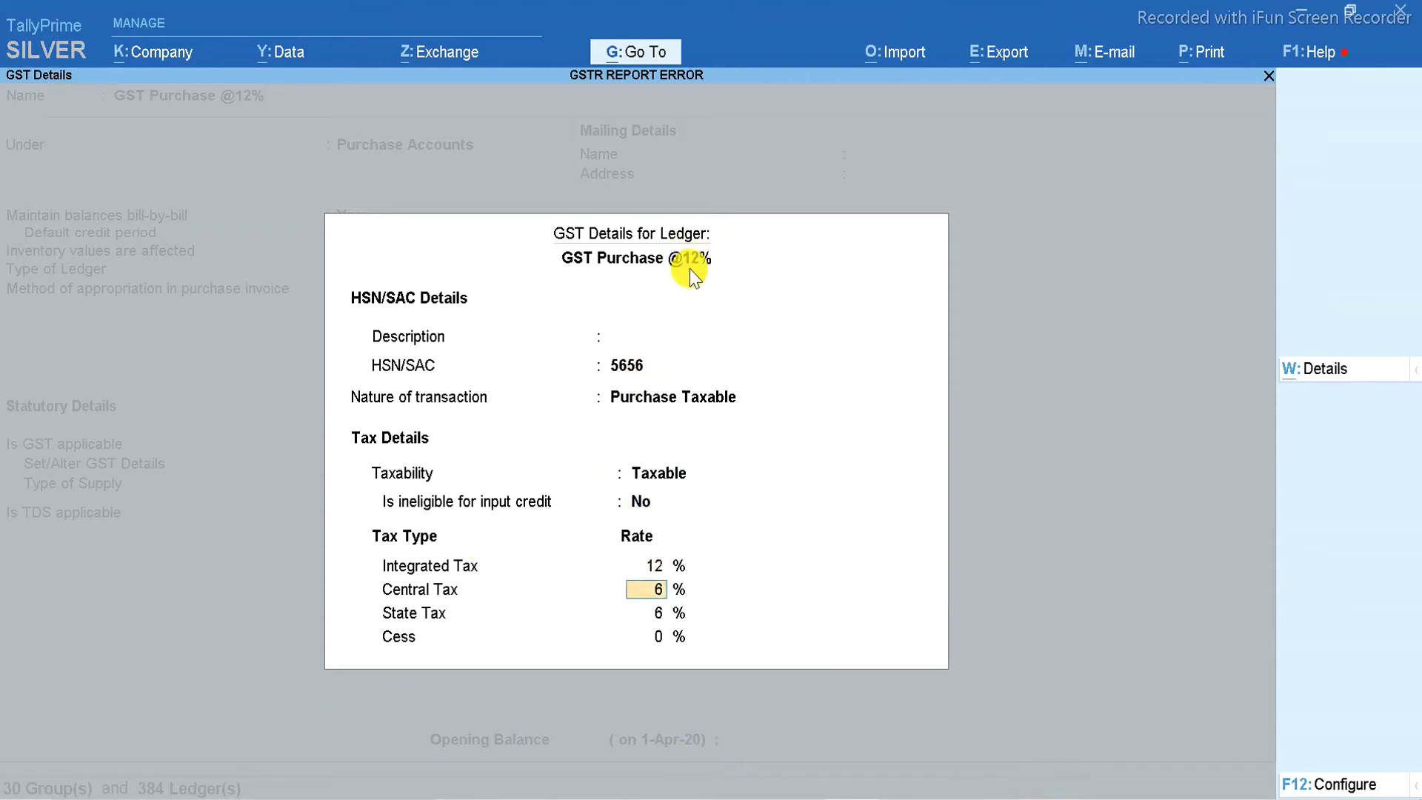
{"action": "key", "text": "ctrl+a"}
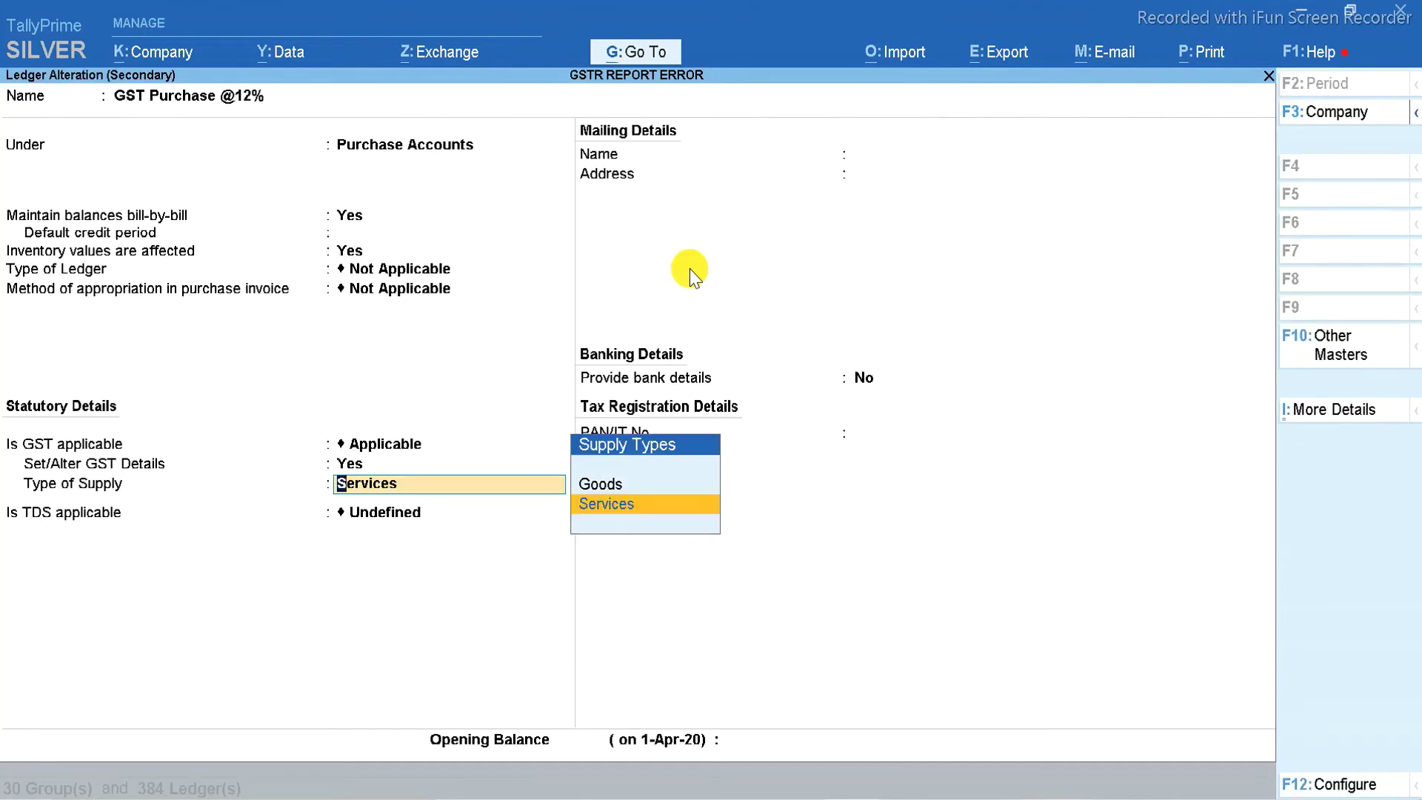
{"action": "key", "text": "Up"}
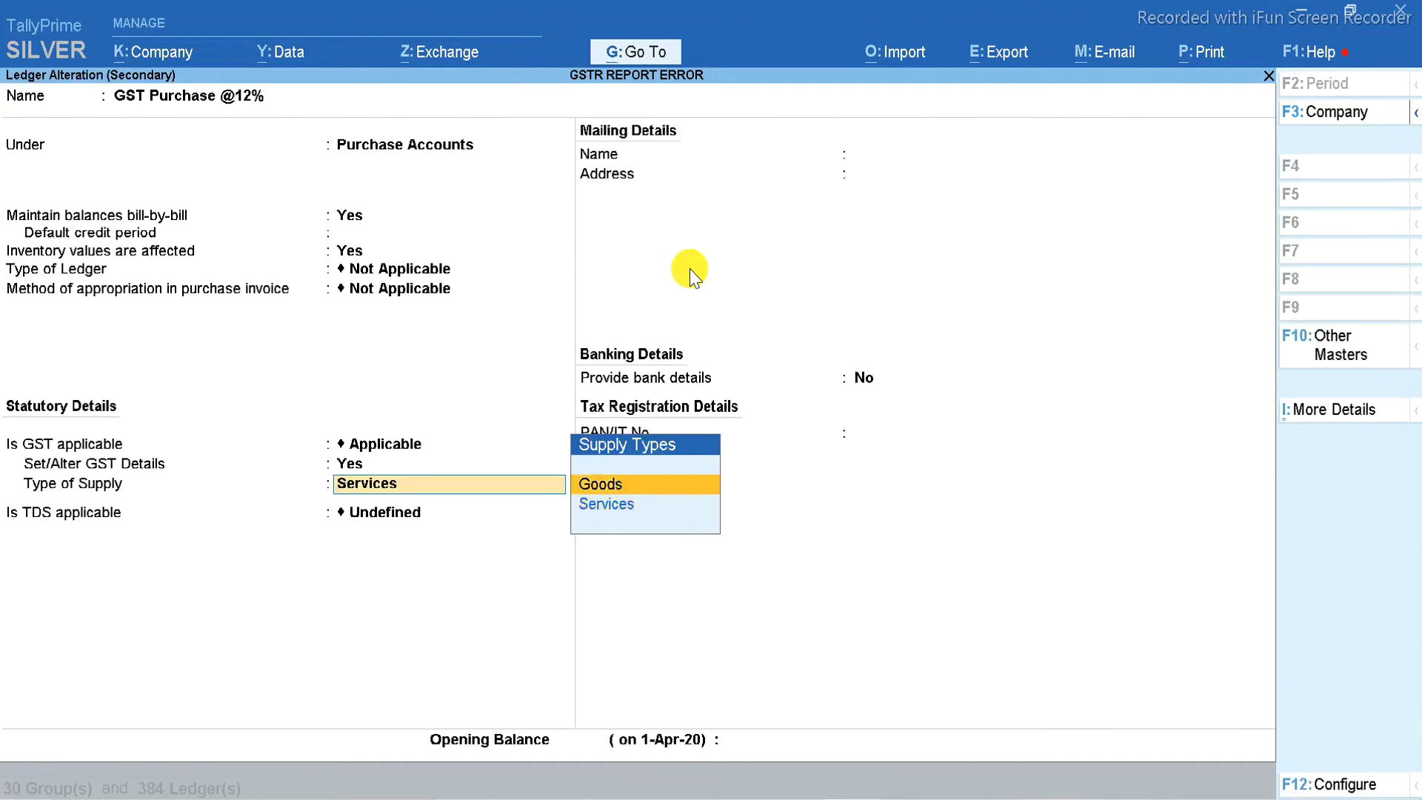
{"action": "key", "text": "Return"}
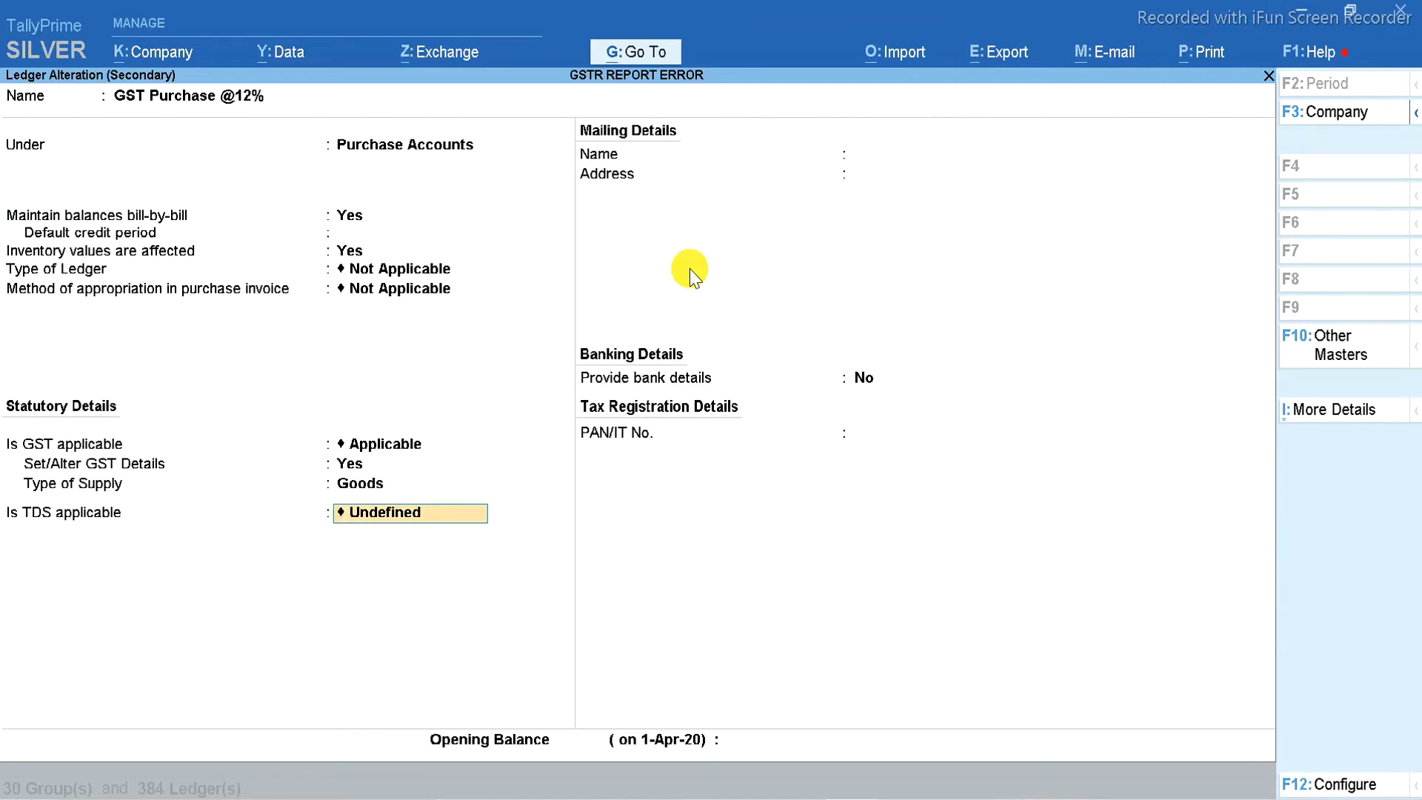
{"action": "key", "text": "ctrl+a"}
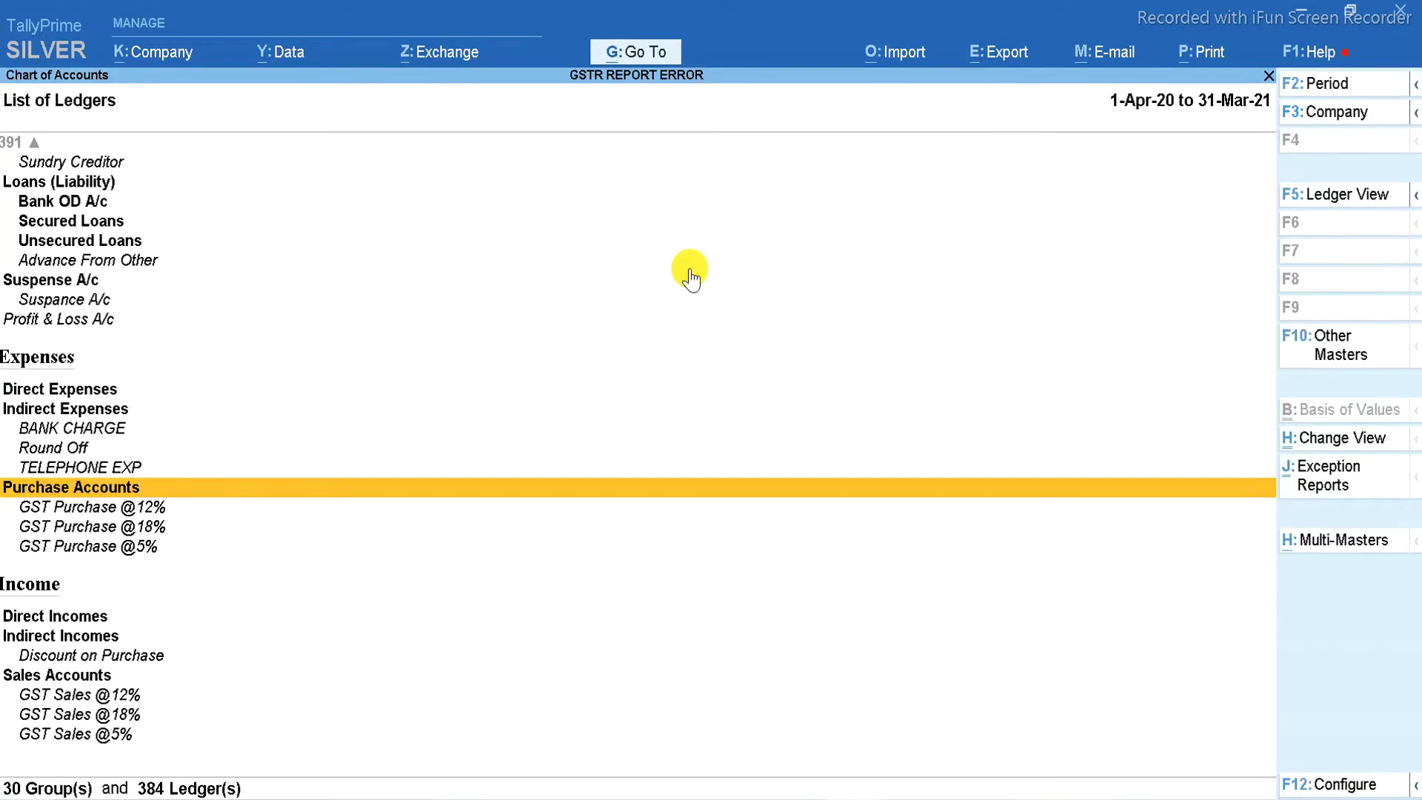
{"action": "key", "text": "Down"}
{"action": "key", "text": "Down"}
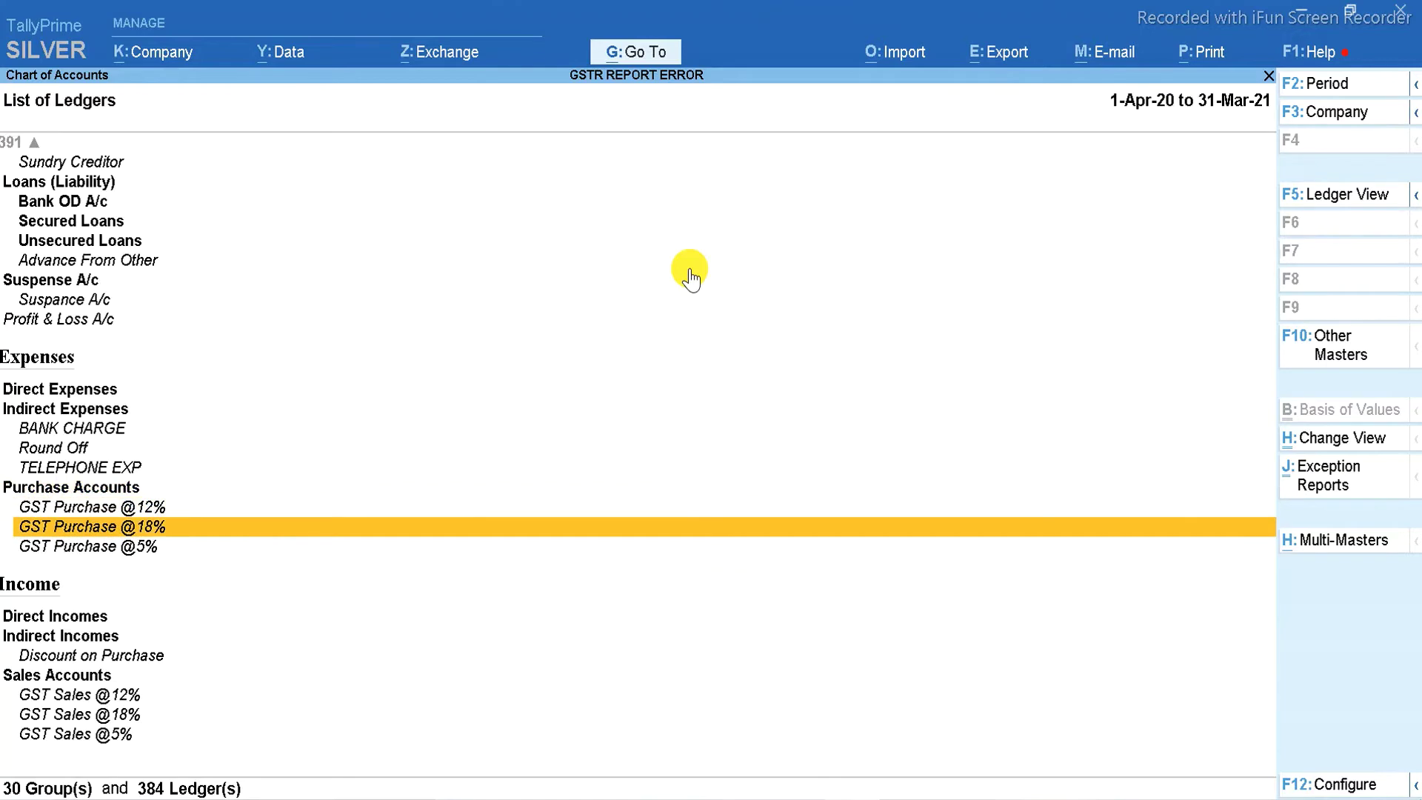
{"action": "key", "text": "Return"}
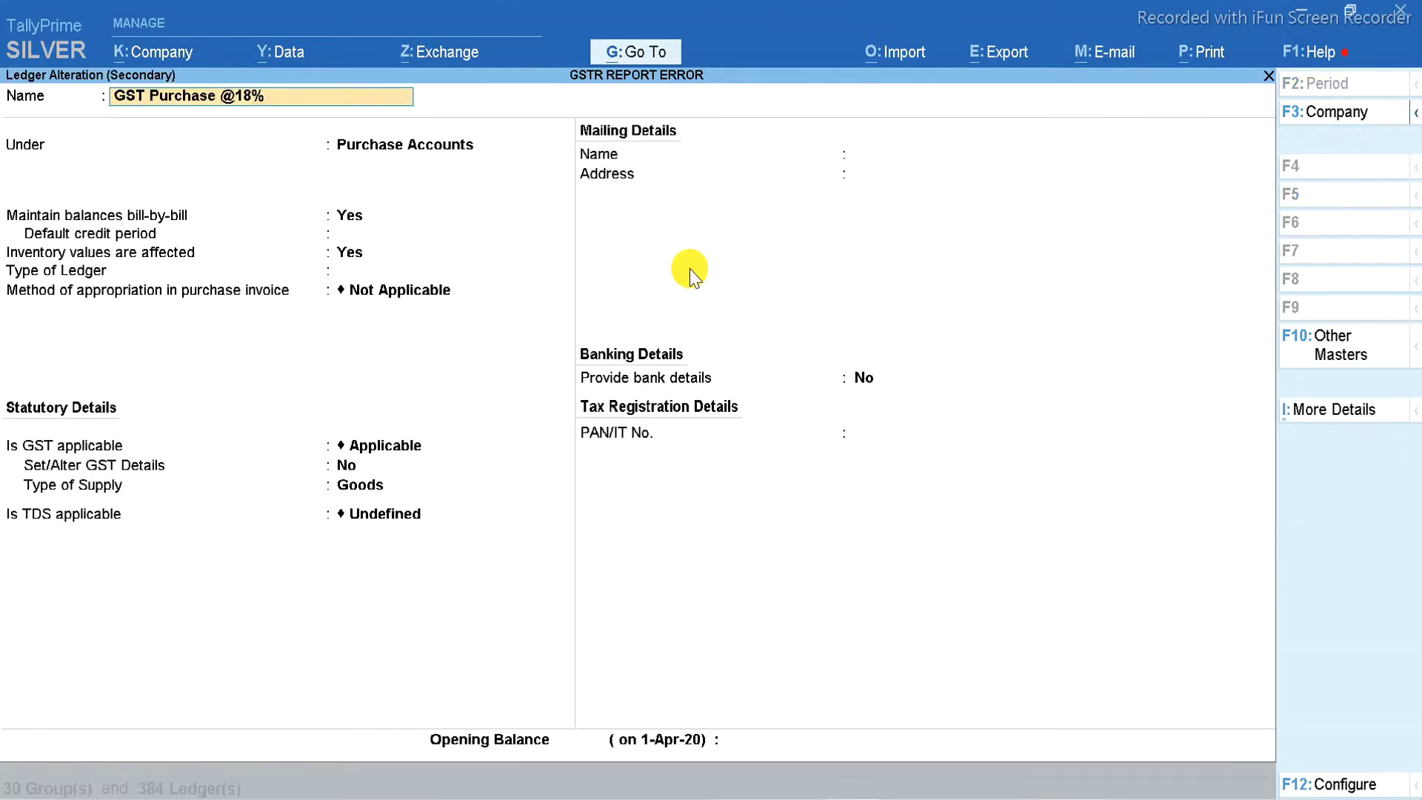
{"action": "key", "text": "Return"}
{"action": "key", "text": "Return"}
{"action": "key", "text": "Return"}
{"action": "key", "text": "Return"}
{"action": "key", "text": "Return"}
{"action": "key", "text": "Return"}
{"action": "key", "text": "Return"}
{"action": "key", "text": "Return"}
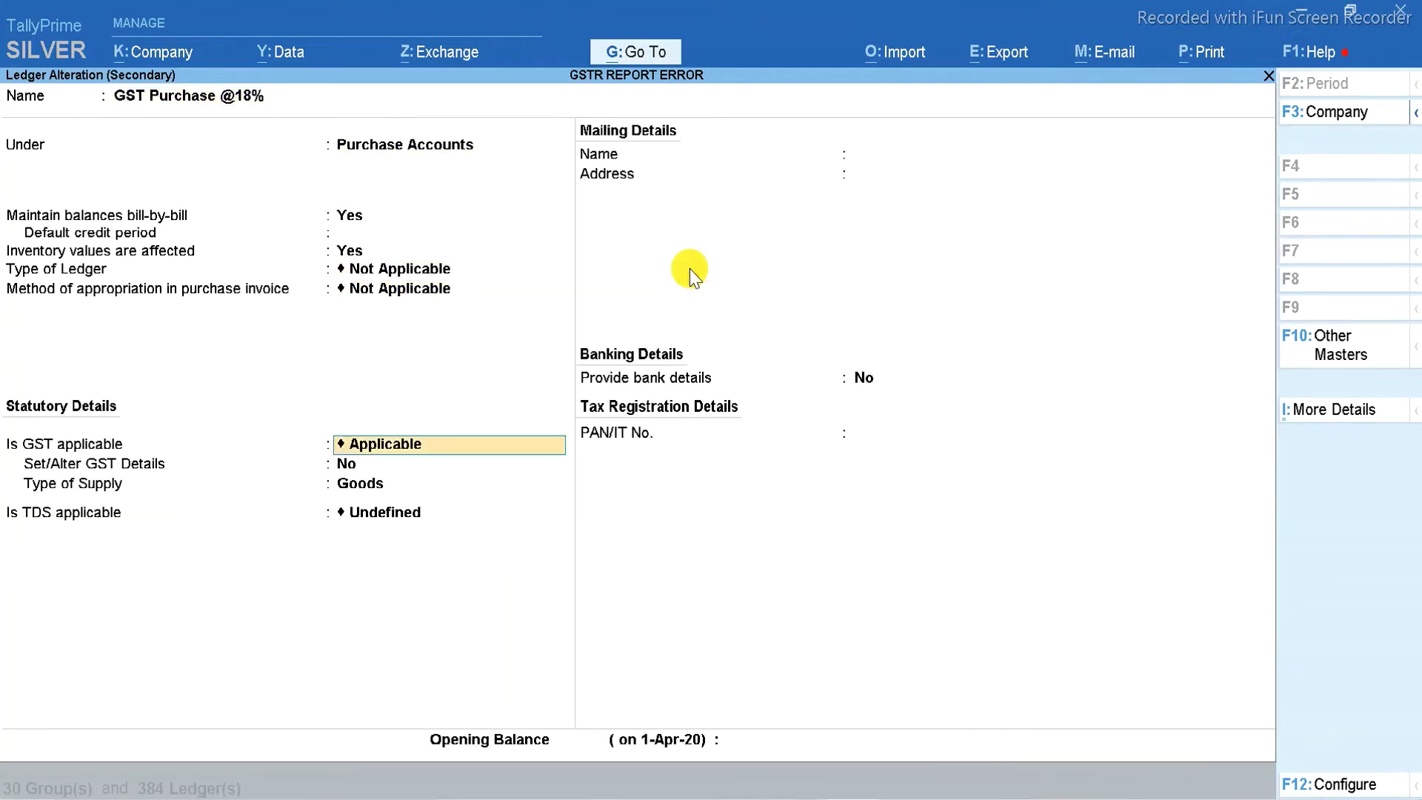
{"action": "key", "text": "y"}
{"action": "key", "text": "Return"}
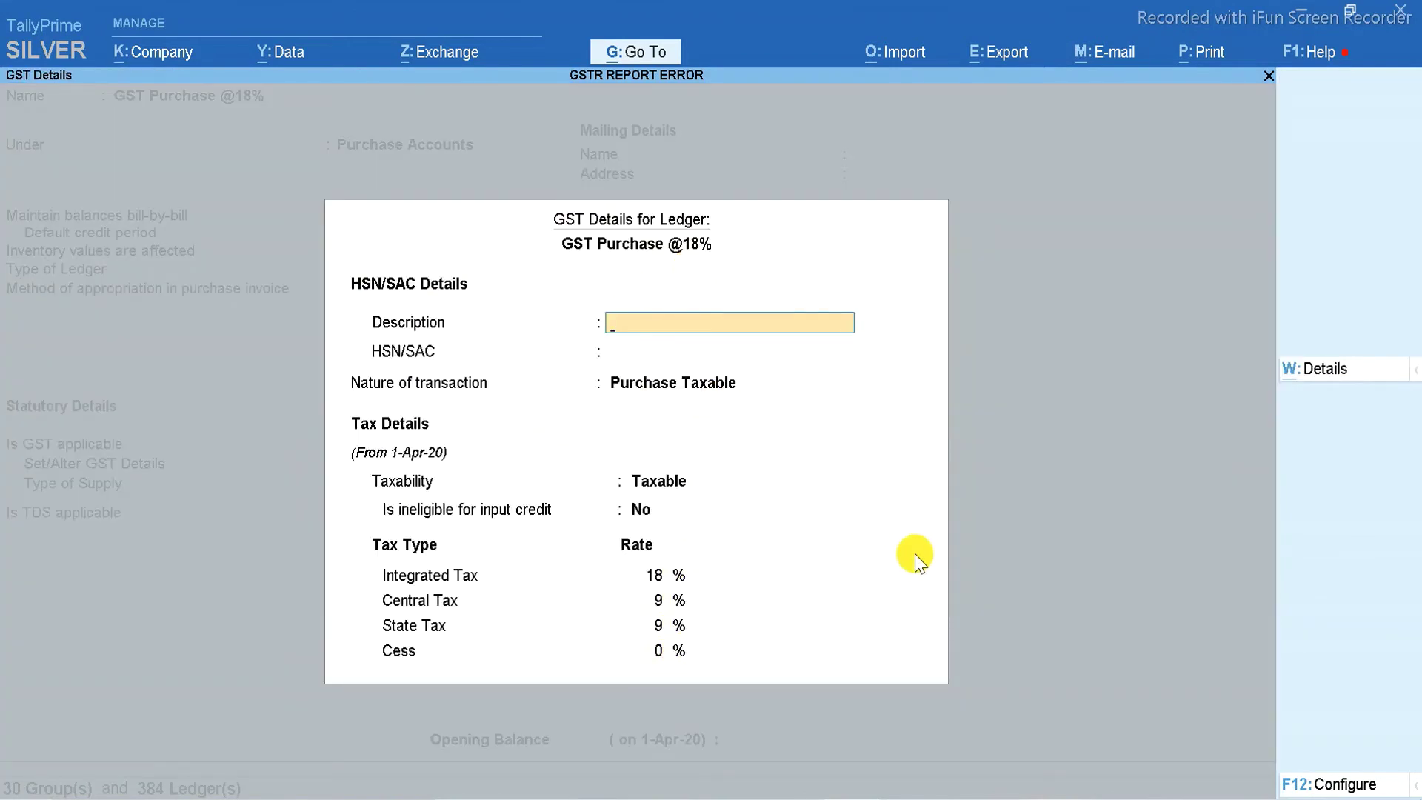
{"action": "key", "text": "Return"}
{"action": "type", "text": "5656"}
{"action": "key", "text": "Return"}
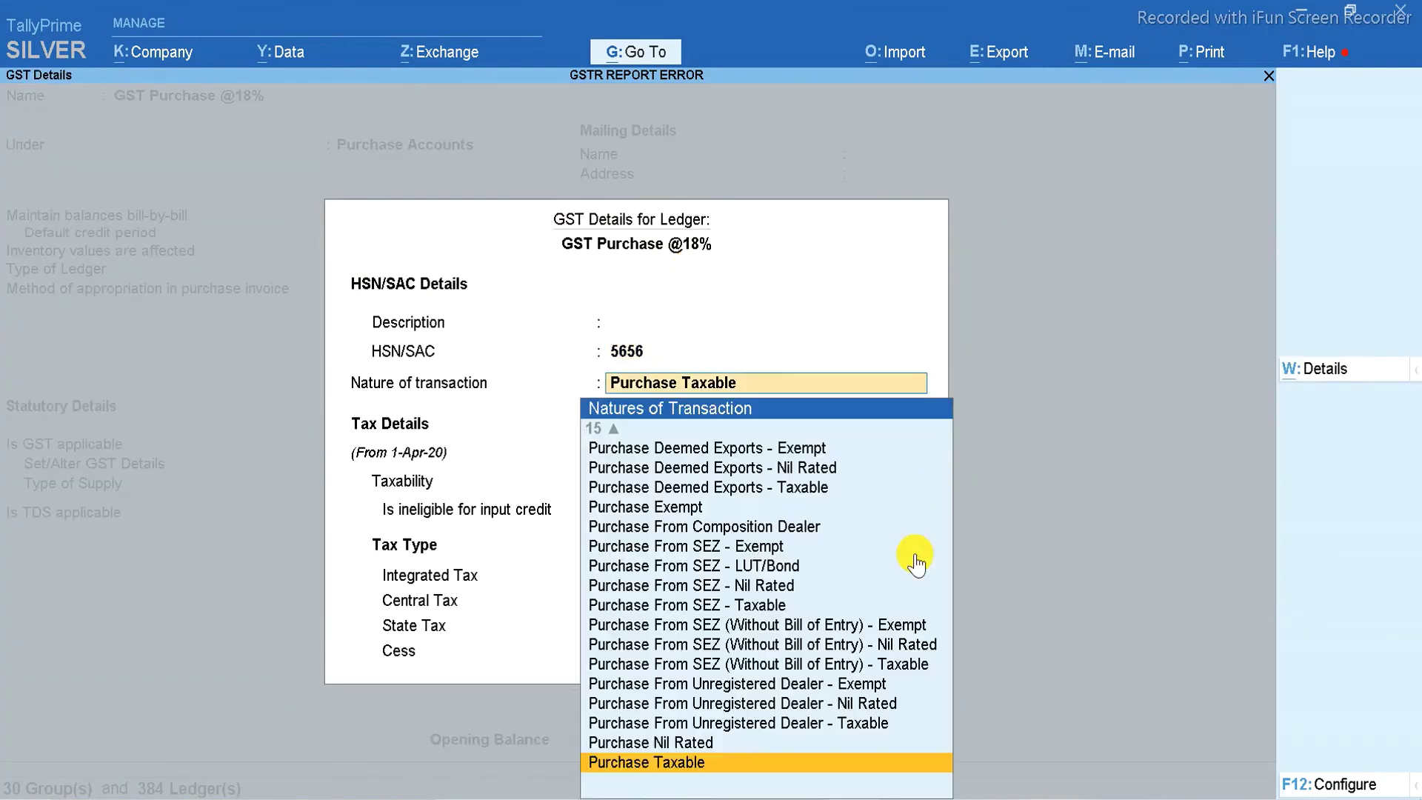
{"action": "key", "text": "Return"}
{"action": "key", "text": "ctrl+a"}
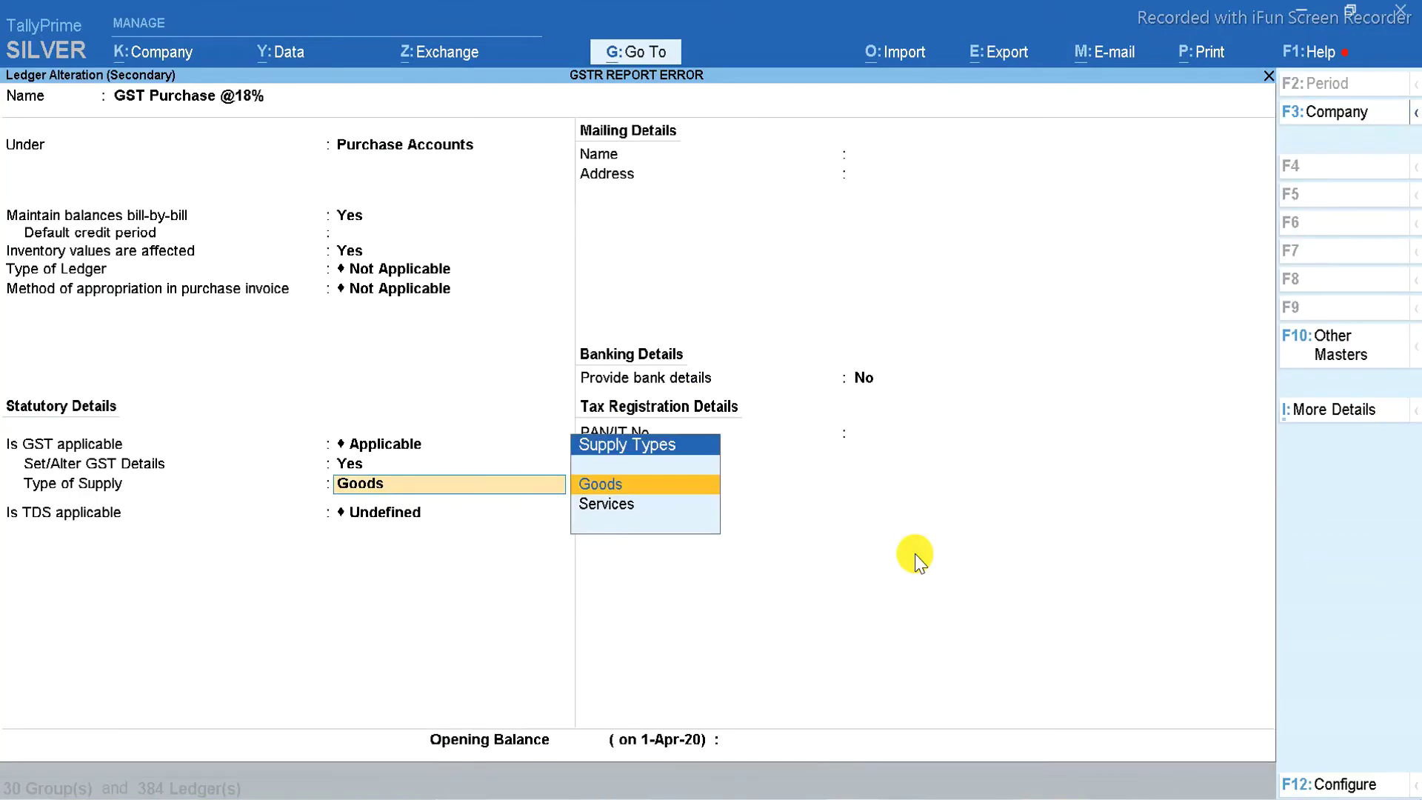
{"action": "key", "text": "ctrl+a"}
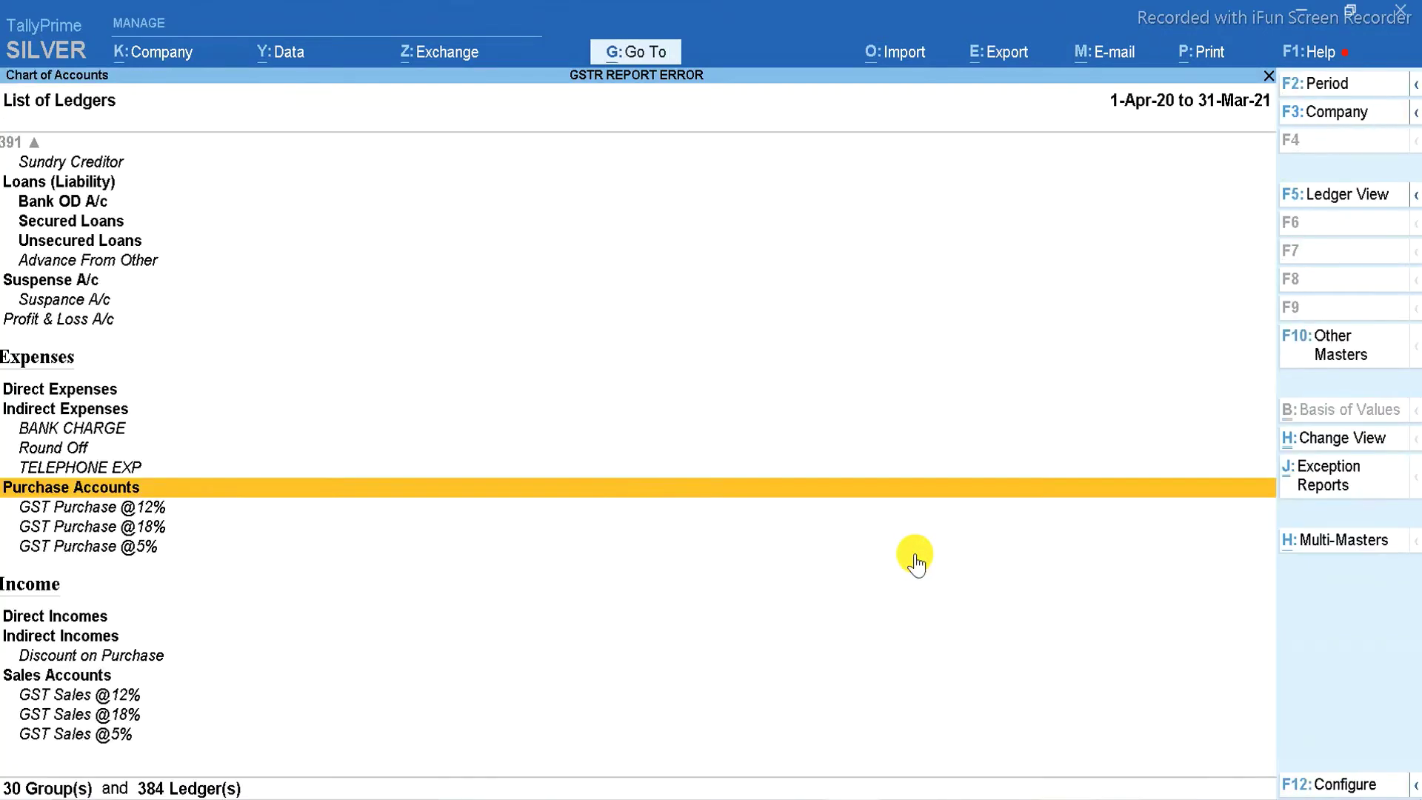
- Open the GST Purchase @5% ledger for alteration from the list of ledgers
{"action": "key", "text": "Down"}
{"action": "key", "text": "Down"}
{"action": "key", "text": "Down"}
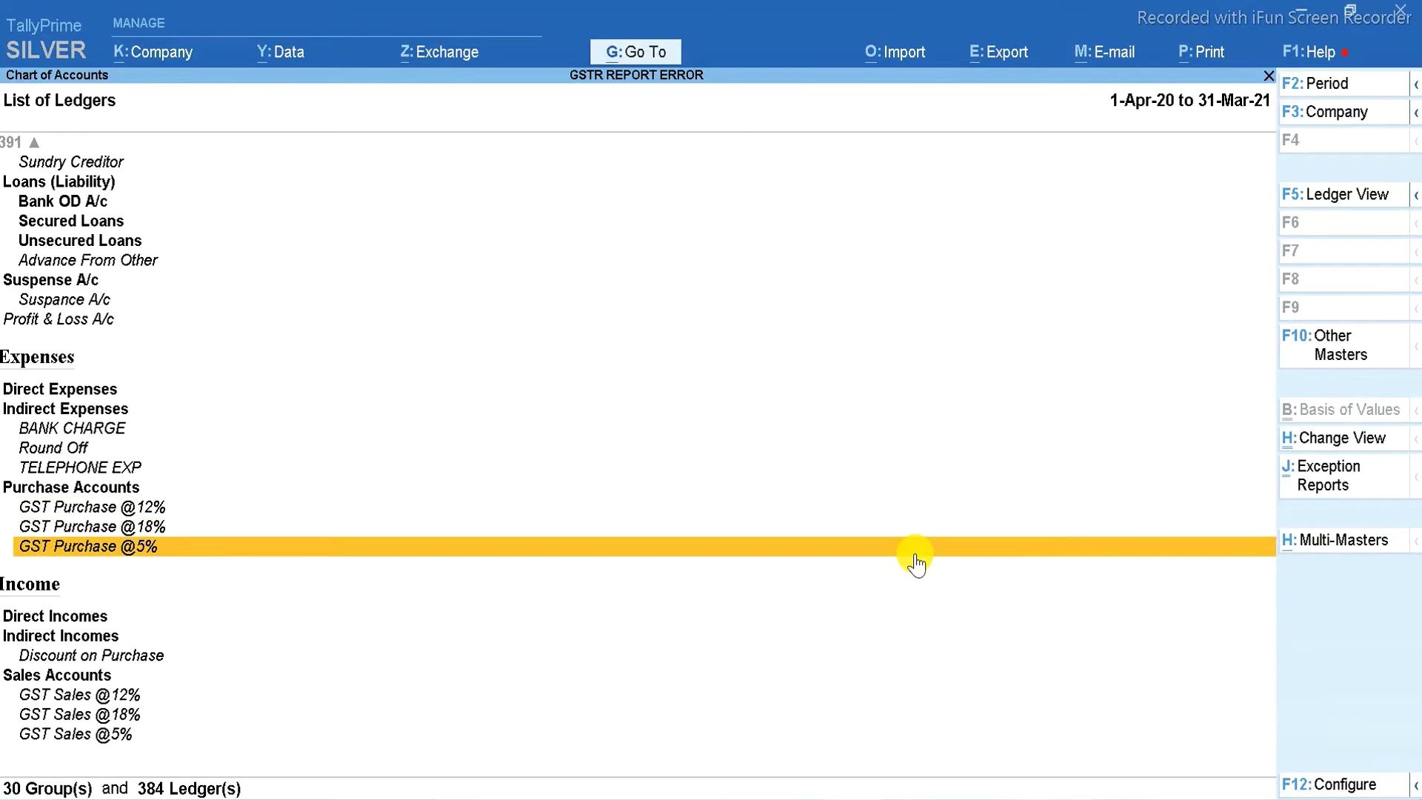
{"action": "left_click", "coordinate": [143, 563]}
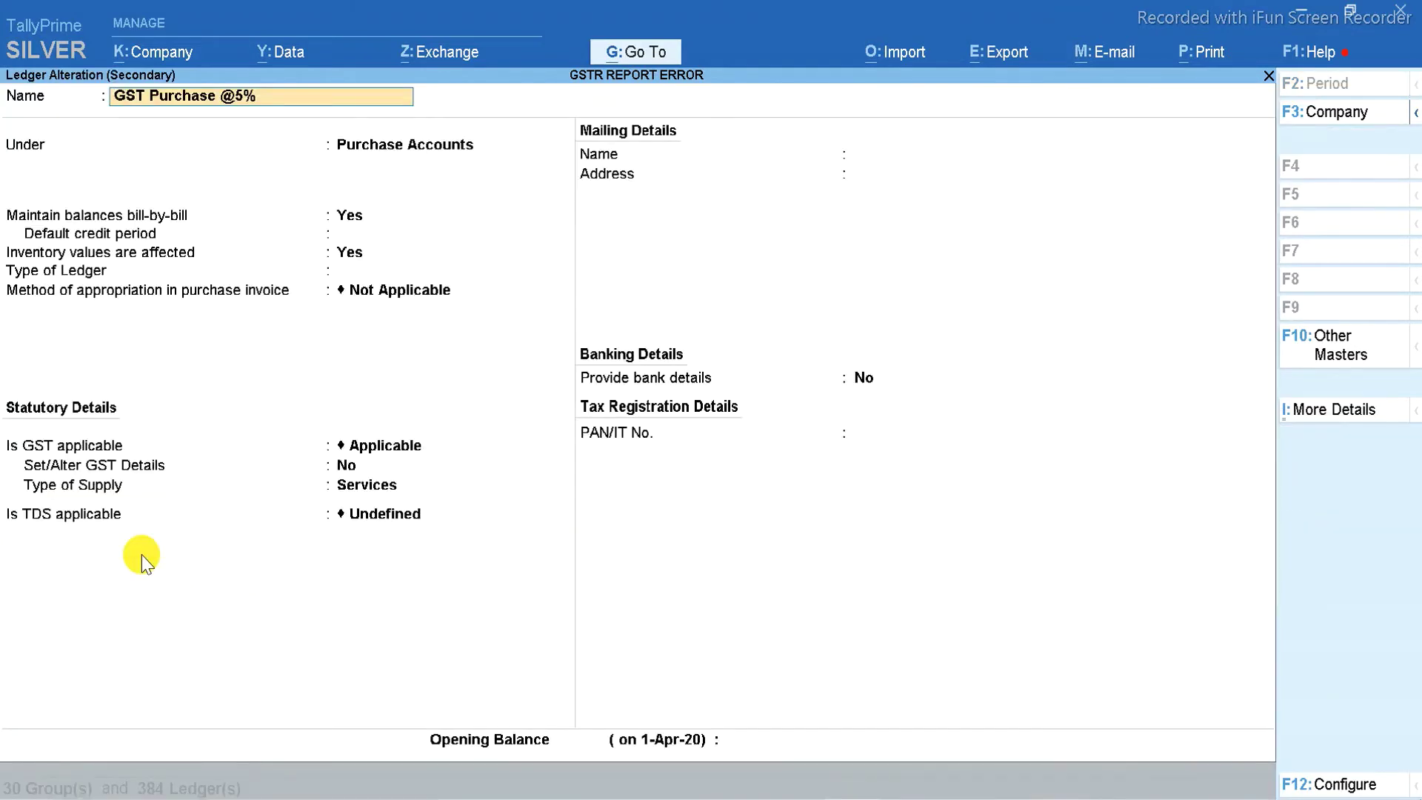
- Enable Set/Alter GST Details for the GST Purchase @5% ledger, opening its GST details
{"action": "key", "text": "Return"}
{"action": "key", "text": "Return"}
{"action": "key", "text": "Return"}
{"action": "key", "text": "Return"}
{"action": "key", "text": "Return"}
{"action": "key", "text": "Return"}
{"action": "key", "text": "Return"}
{"action": "key", "text": "Return"}
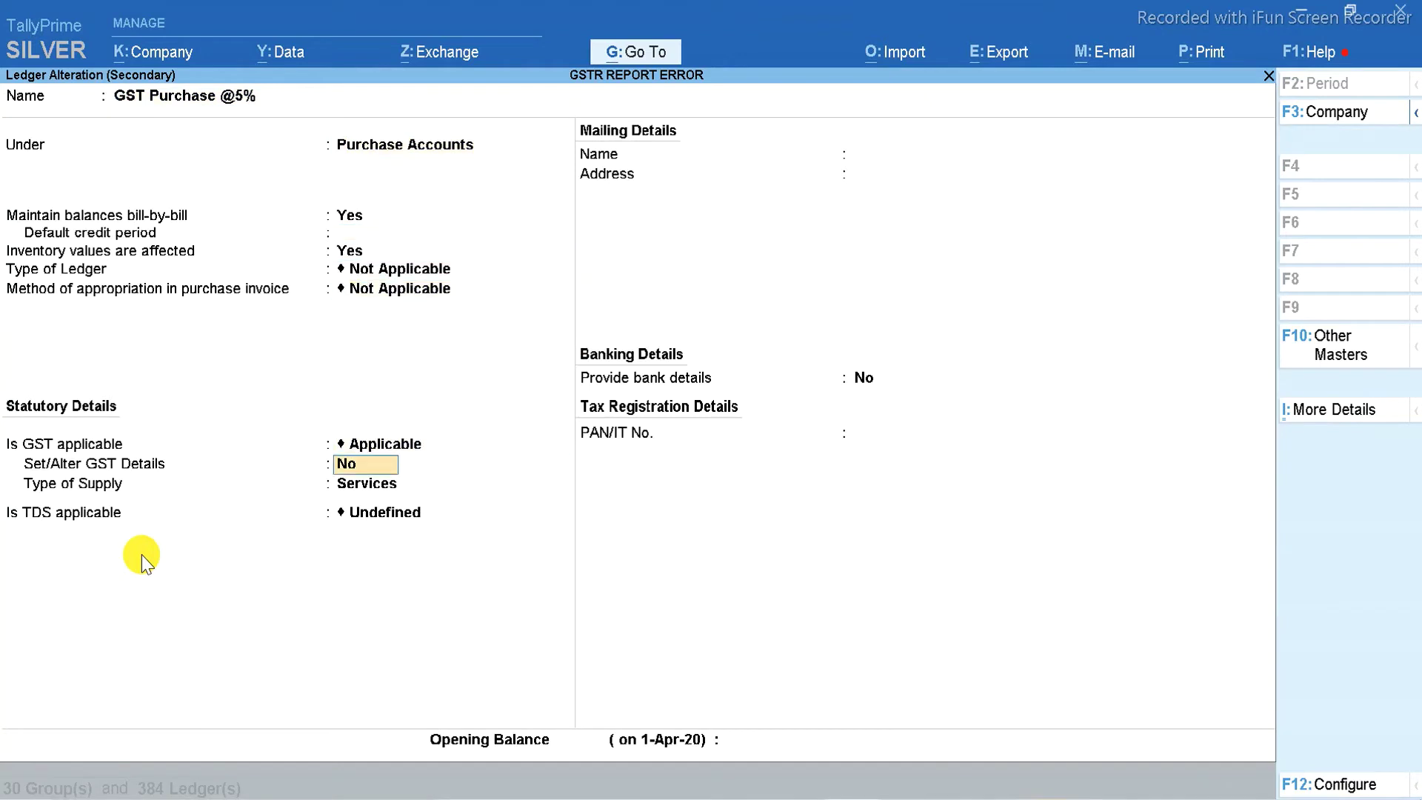
{"action": "type", "text": "y"}
{"action": "key", "text": "Return"}
{"action": "key", "text": "Return"}
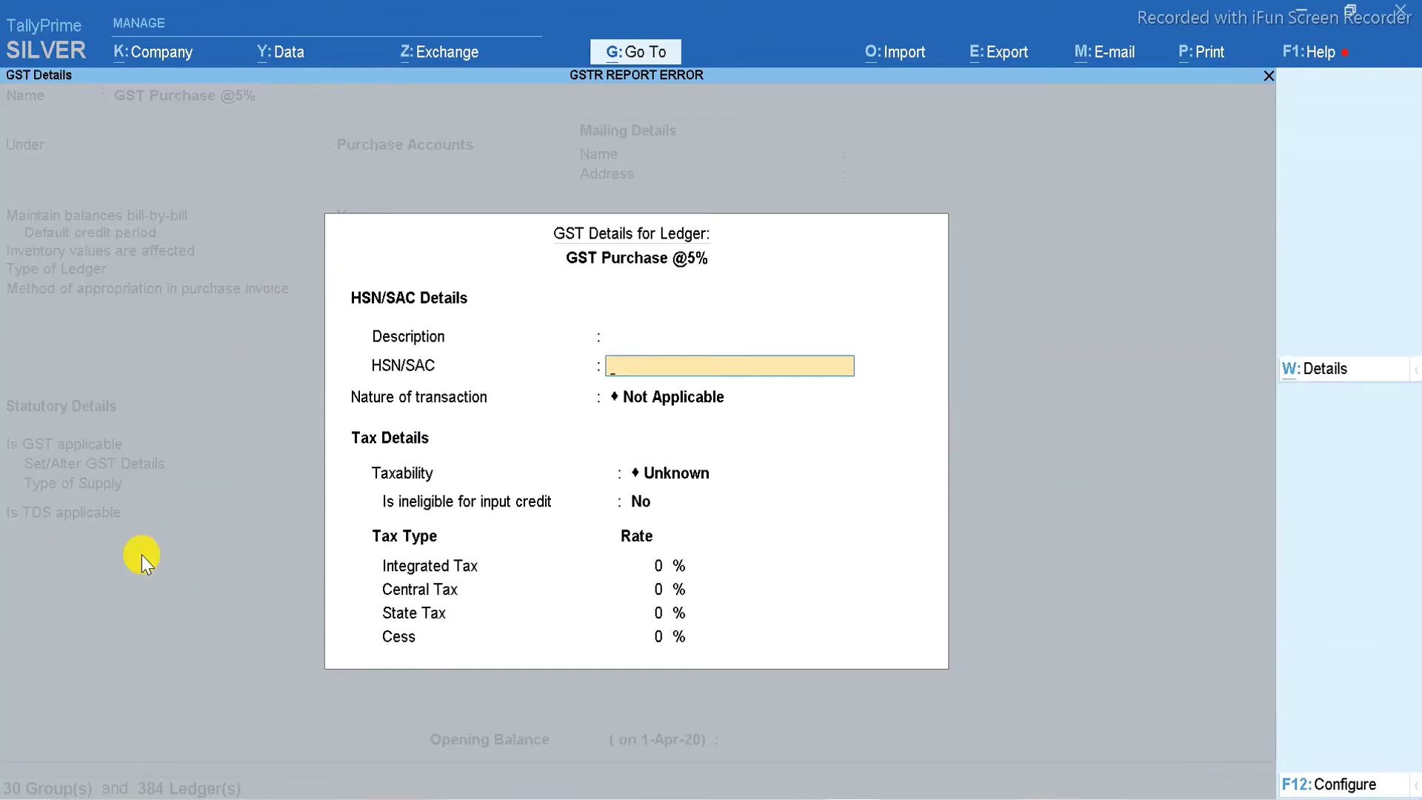
- Set the nature of transaction to Purchase Taxable in the ledger's GST details, leaving HSN/SAC blank
{"action": "key", "text": "Return"}
{"action": "type", "text": "PU"}
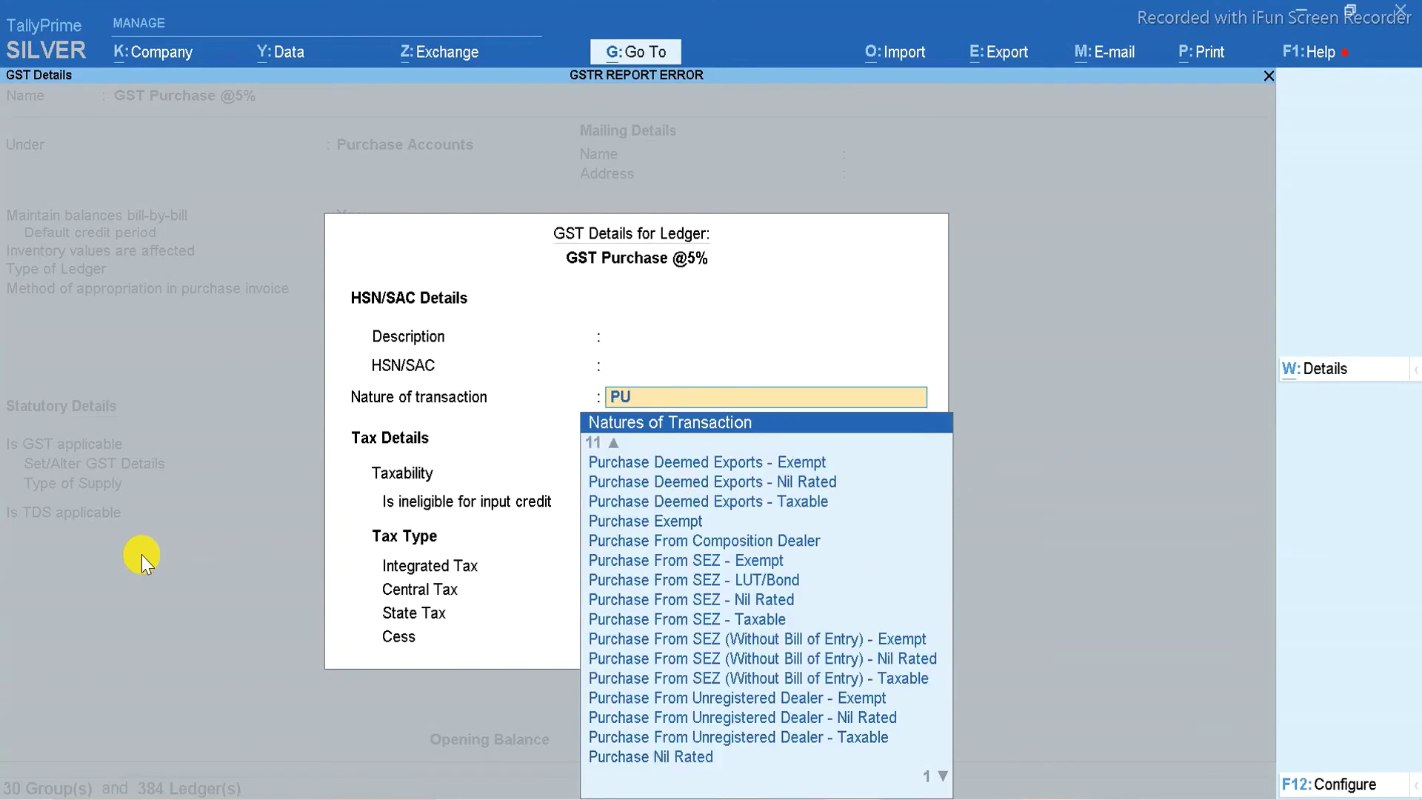
{"action": "type", "text": "R"}
{"action": "key", "text": "Down"}
{"action": "key", "text": "Down"}
{"action": "key", "text": "Down"}
{"action": "key", "text": "Down"}
{"action": "key", "text": "Down"}
{"action": "key", "text": "Down"}
{"action": "key", "text": "Down"}
{"action": "key", "text": "Down"}
{"action": "key", "text": "Down"}
{"action": "key", "text": "Down"}
{"action": "key", "text": "Down"}
{"action": "key", "text": "Down"}
{"action": "key", "text": "Down"}
{"action": "key", "text": "Down"}
{"action": "key", "text": "Down"}
{"action": "key", "text": "Down"}
{"action": "key", "text": "Down"}
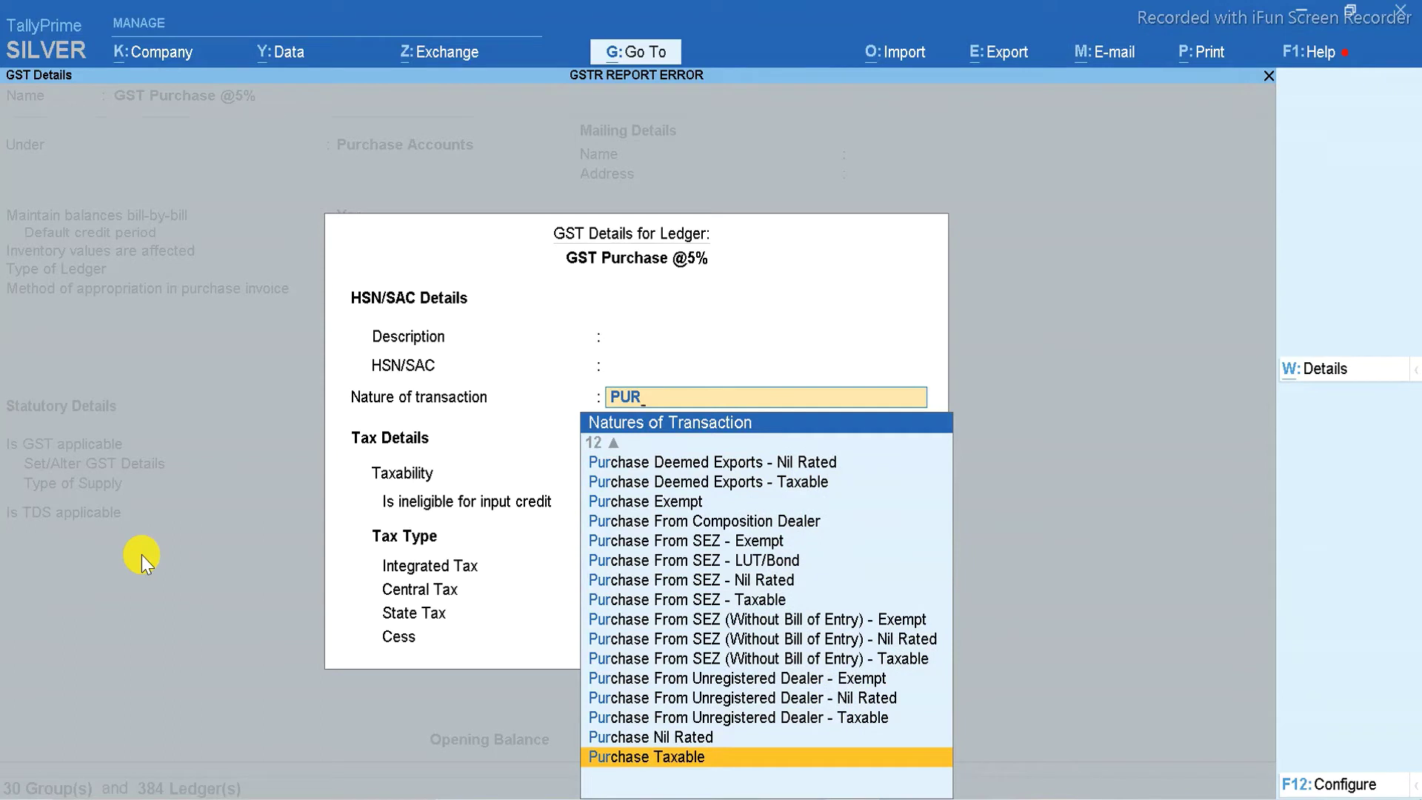
{"action": "left_click", "coordinate": [670, 757]}
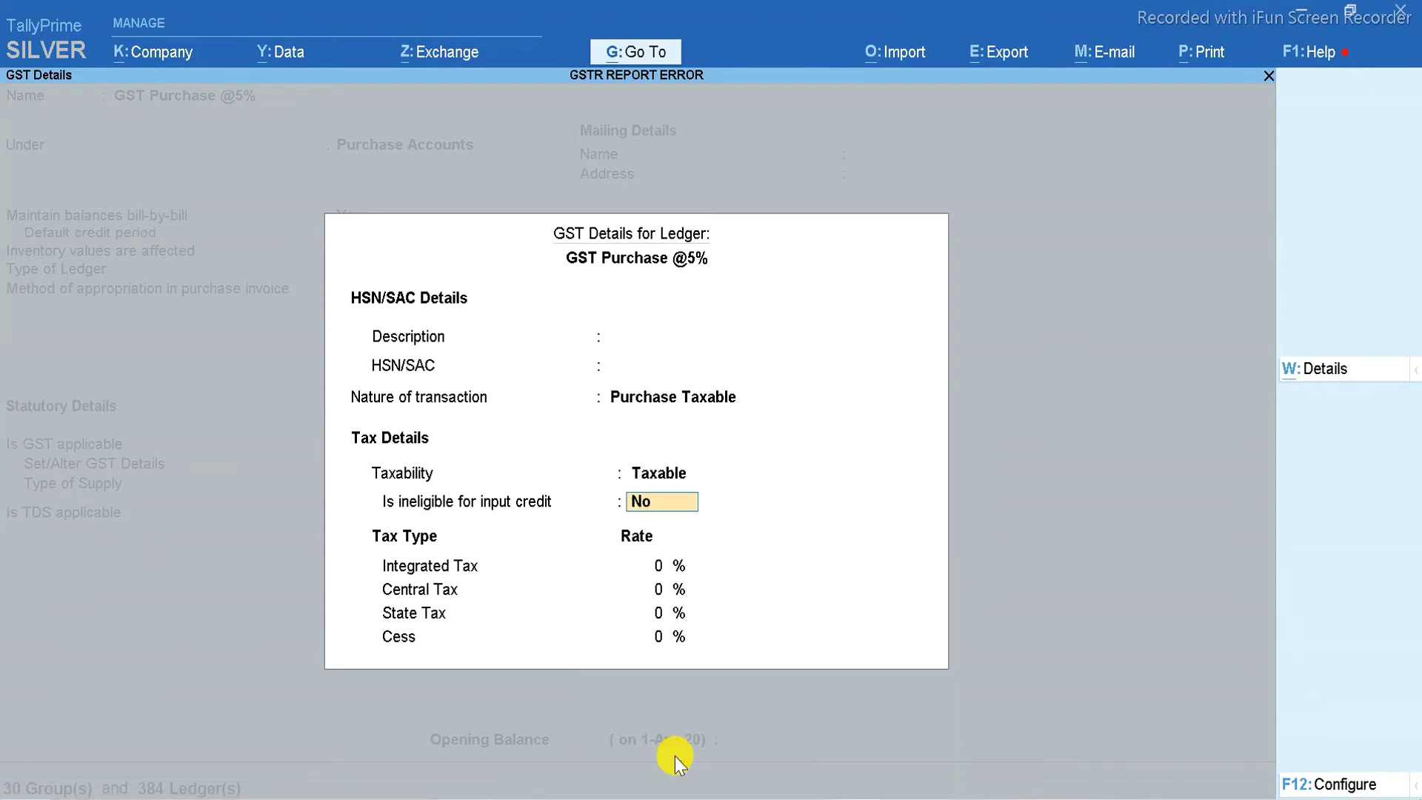
- Keep input credit ineligibility at No, set the Integrated Tax rate to 5%, and accept the GST details
{"action": "key", "text": "Return"}
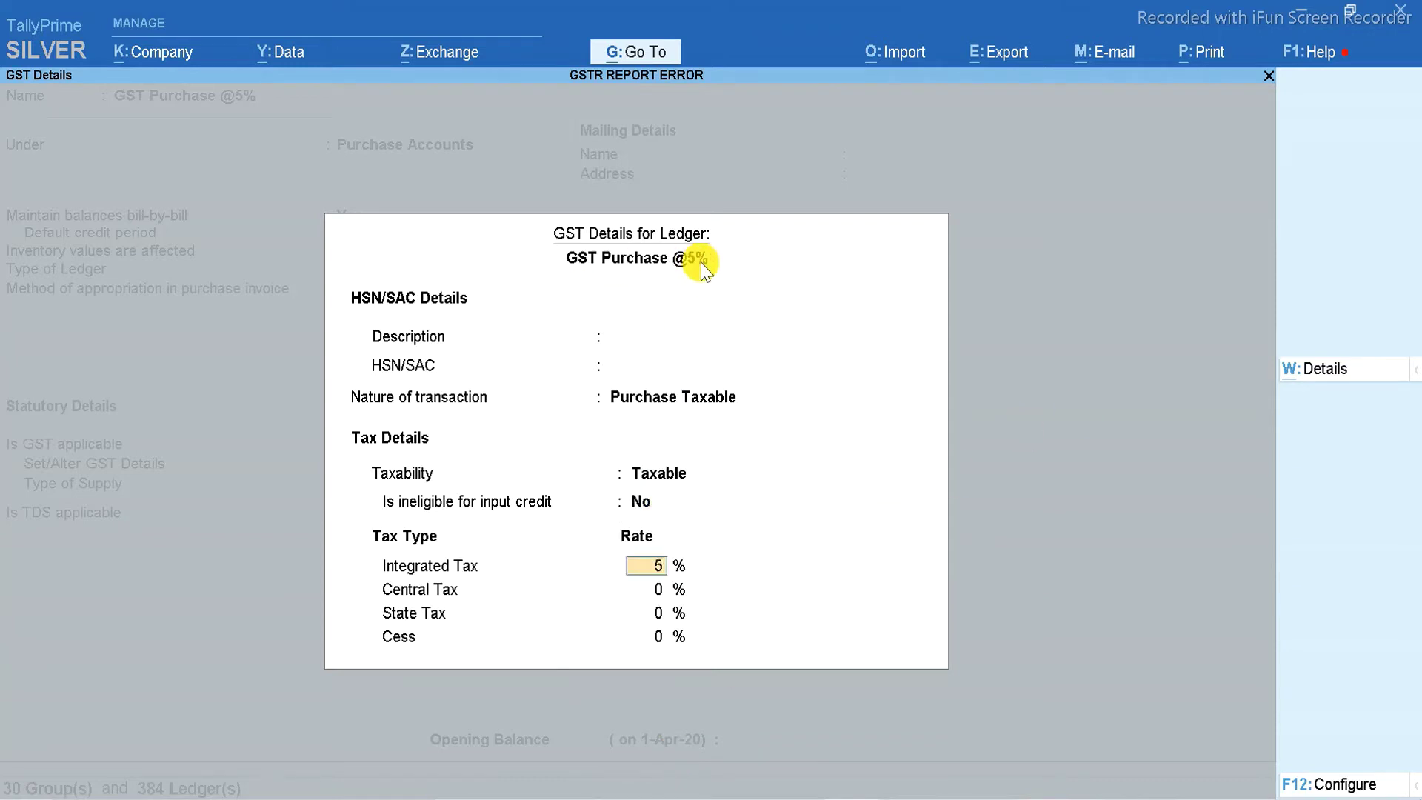
{"action": "key", "text": "Return"}
{"action": "key", "text": "ctrl+a"}
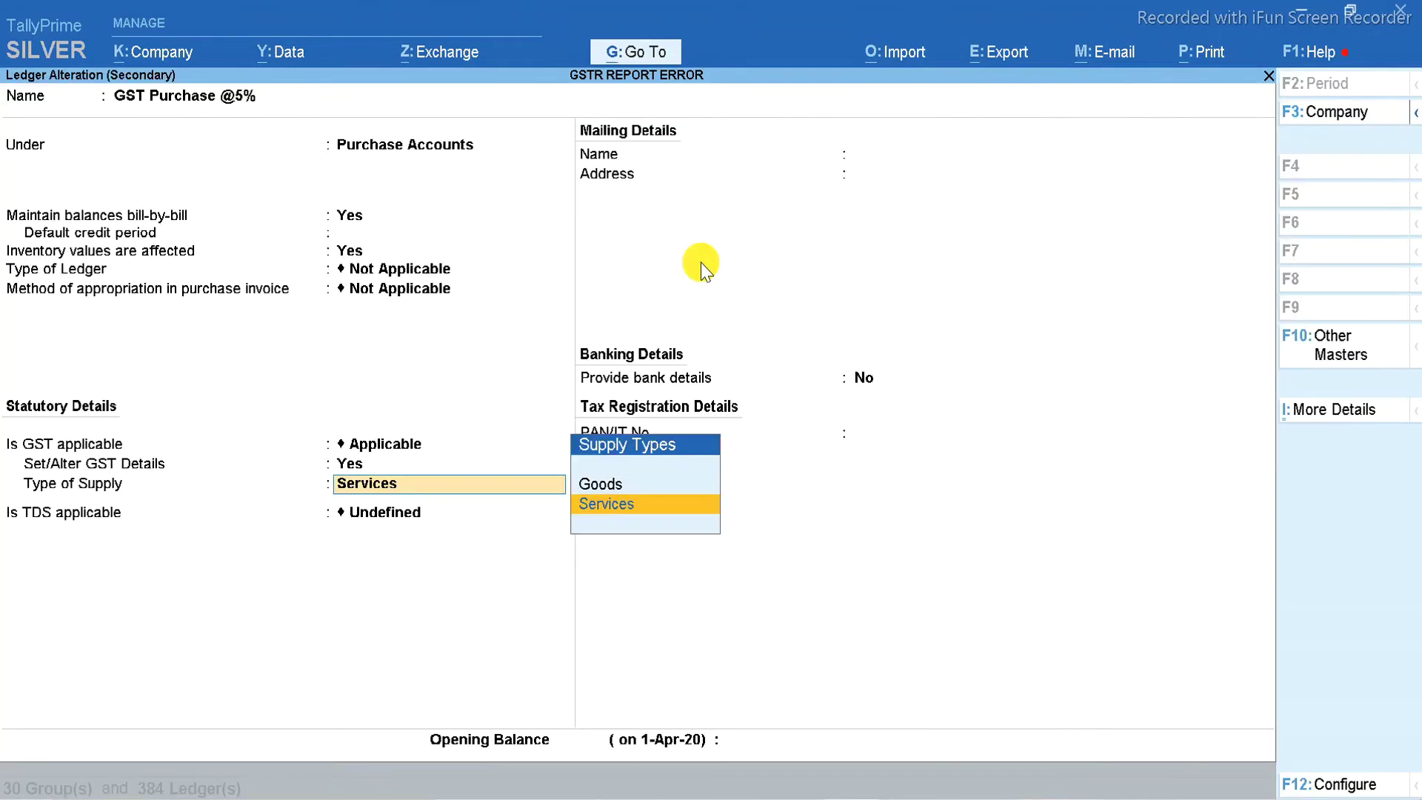
- Change the ledger's type of supply to Goods and save the ledger
{"action": "key", "text": "Up"}
{"action": "key", "text": "Return"}
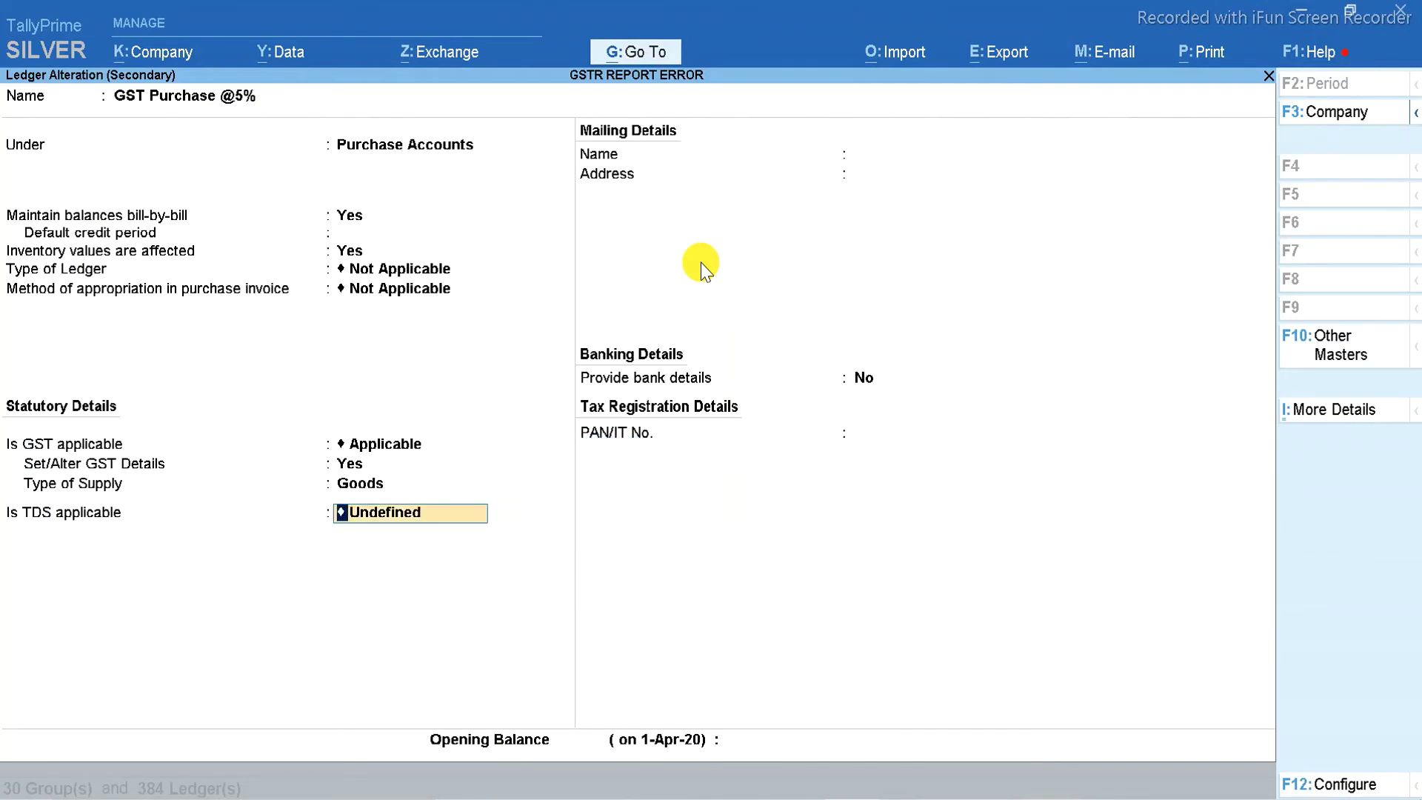
{"action": "key", "text": "ctrl+a"}
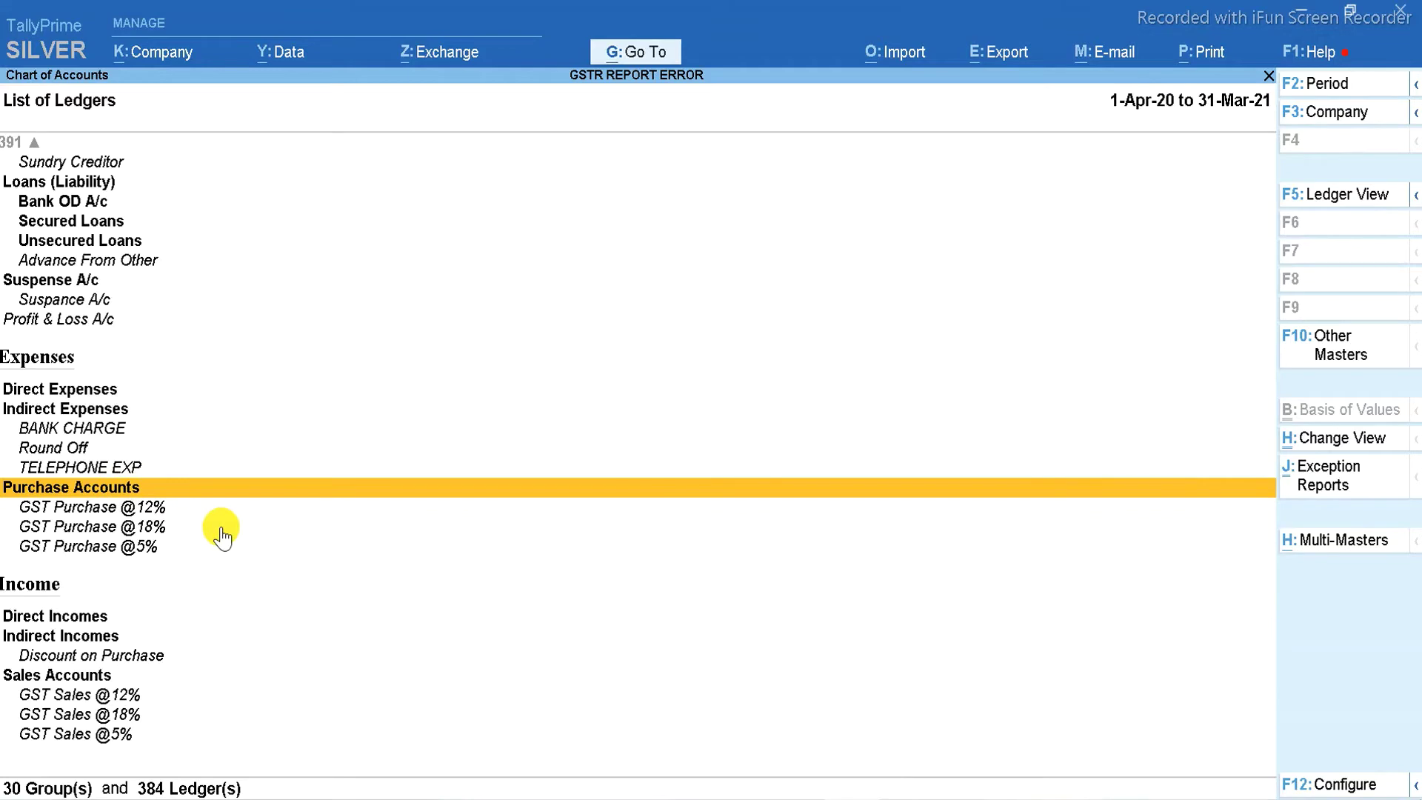
- Leave the chart of accounts and return to the Gateway of Tally
{"action": "key", "text": "Escape"}
{"action": "key", "text": "Escape"}
{"action": "key", "text": "Escape"}
{"action": "key", "text": "Escape"}
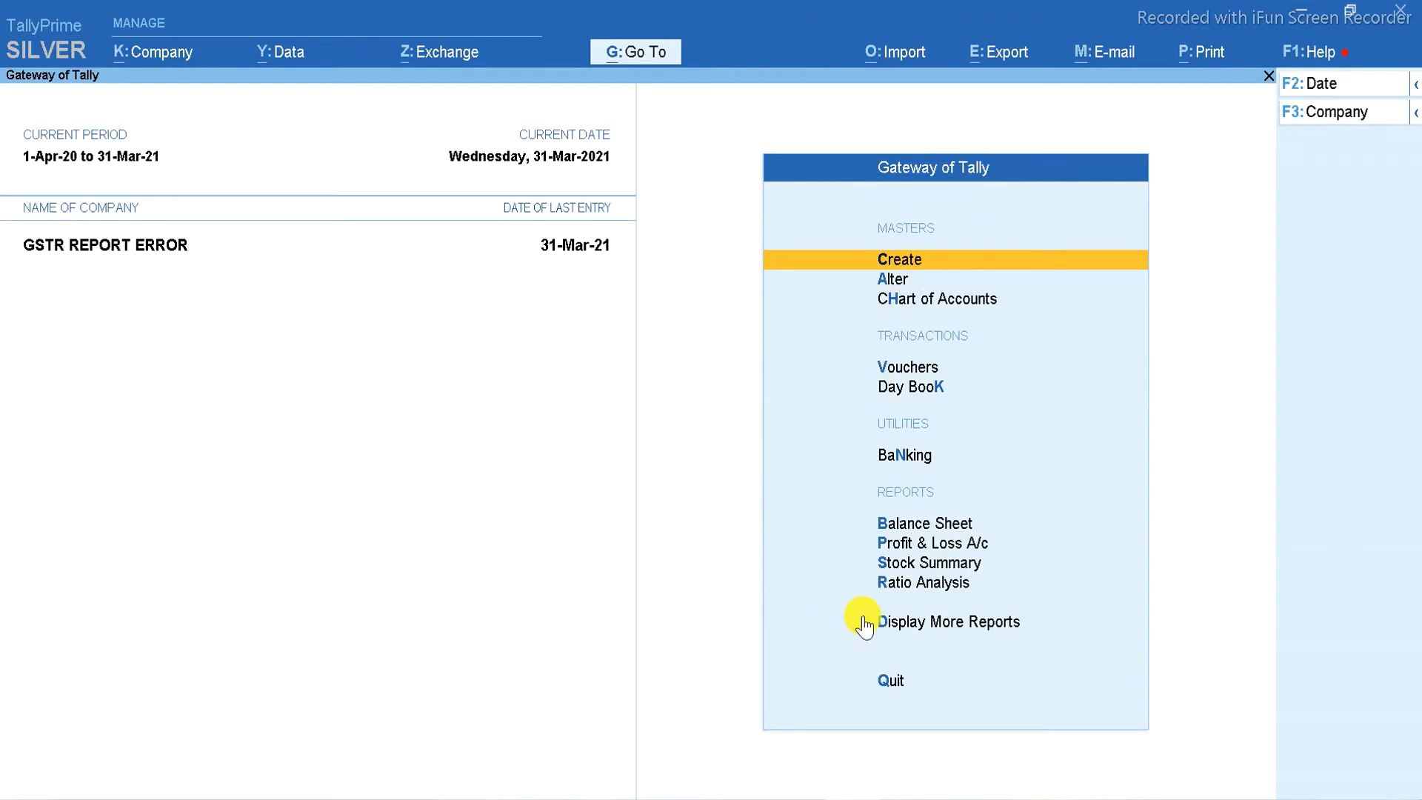
- Open the GSTR-1 report from the statutory GST reports
{"action": "key", "text": "Down"}
{"action": "key", "text": "Down"}
{"action": "key", "text": "Down"}
{"action": "key", "text": "Up"}
{"action": "key", "text": "Up"}
{"action": "key", "text": "Up"}
{"action": "key", "text": "Down"}
{"action": "key", "text": "Down"}
{"action": "key", "text": "Up"}
{"action": "key", "text": "Up"}
{"action": "key", "text": "Up"}
{"action": "key", "text": "Up"}
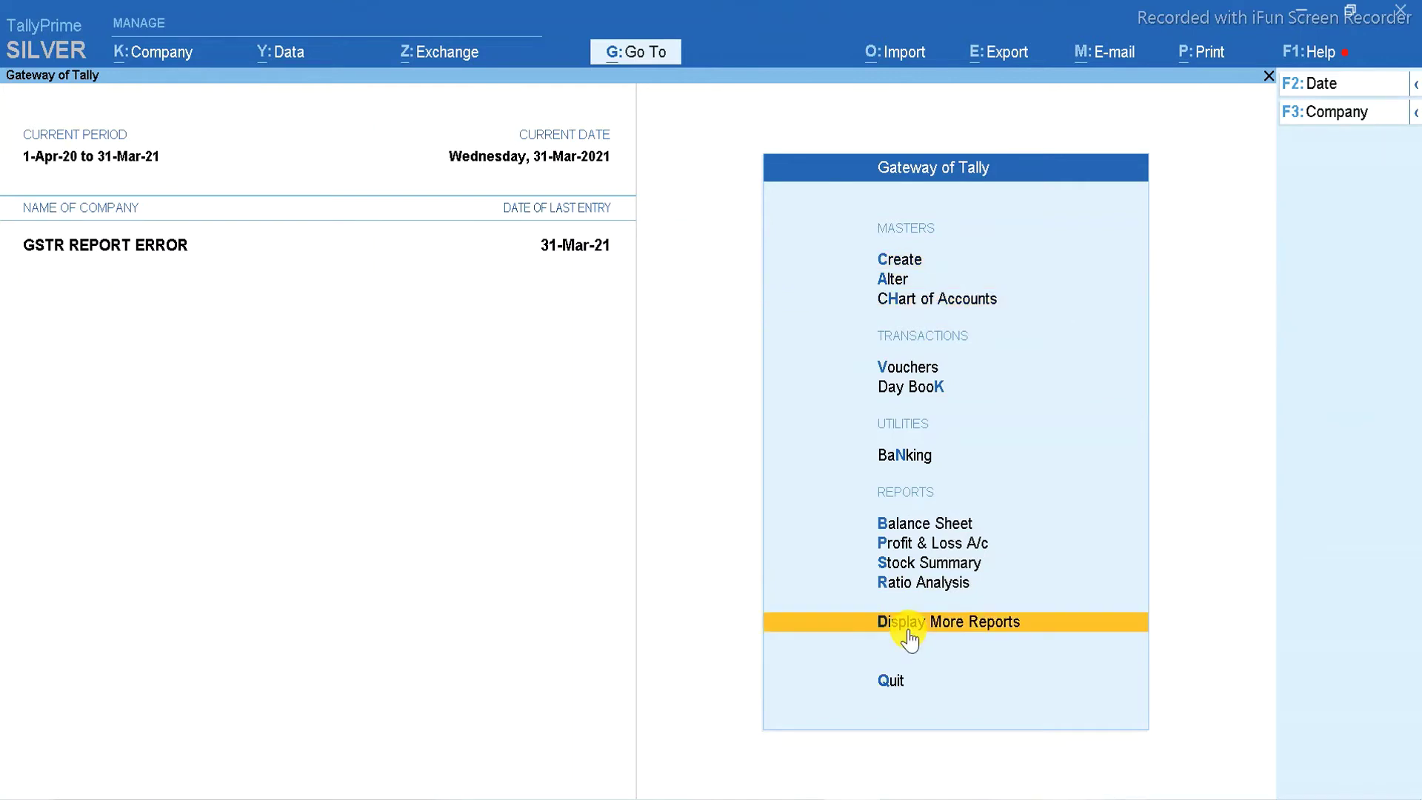
{"action": "key", "text": "Return"}
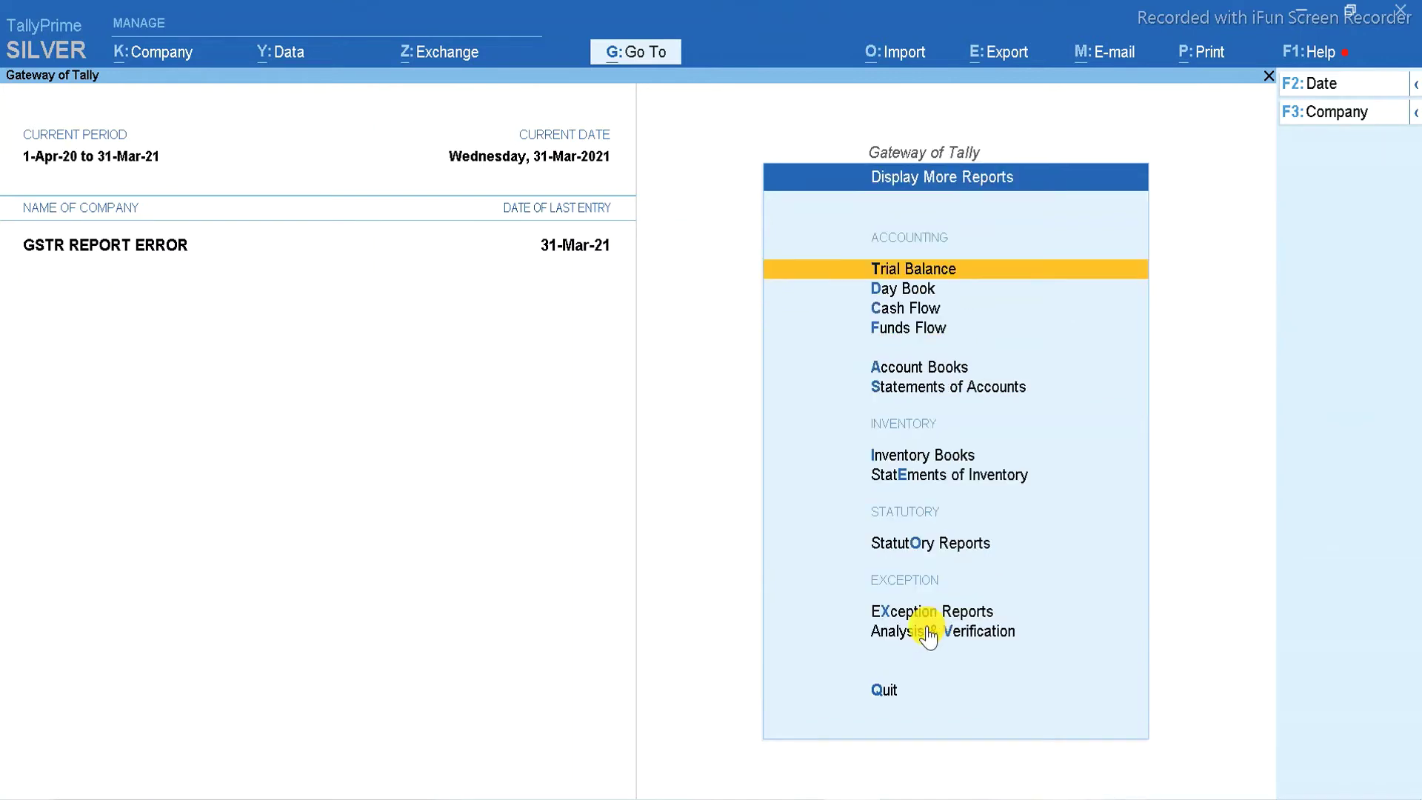
{"action": "left_click", "coordinate": [918, 544]}
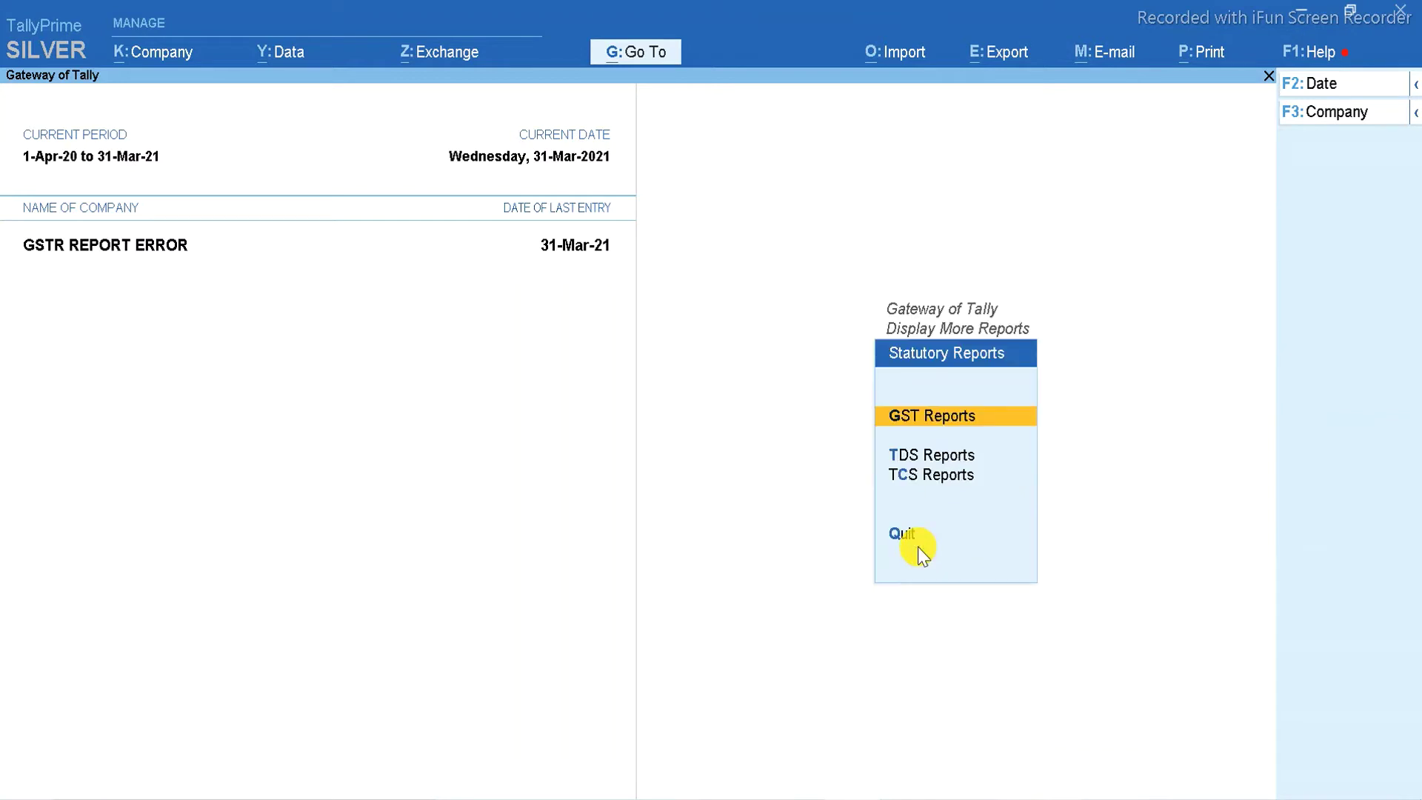
{"action": "left_click", "coordinate": [897, 424]}
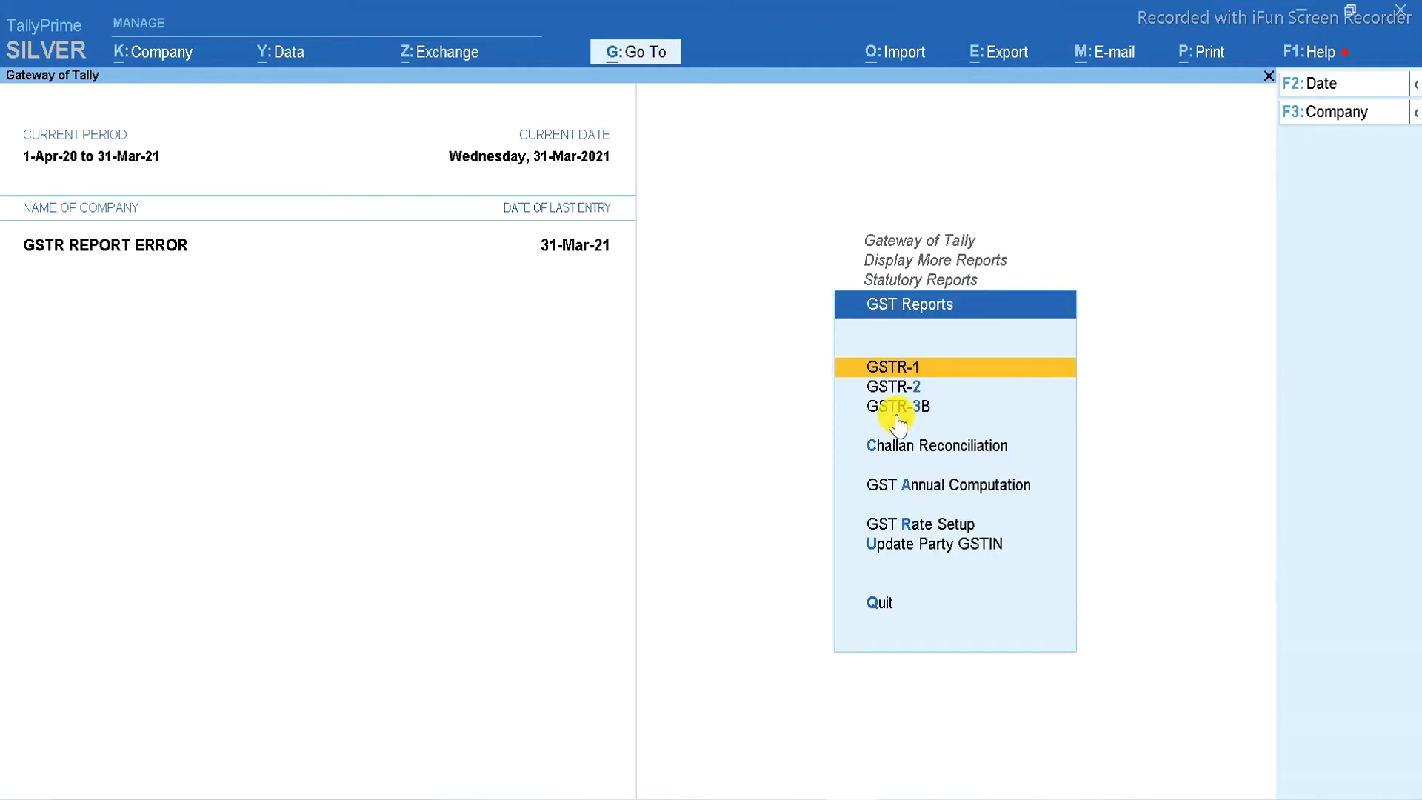
{"action": "left_click", "coordinate": [896, 414]}
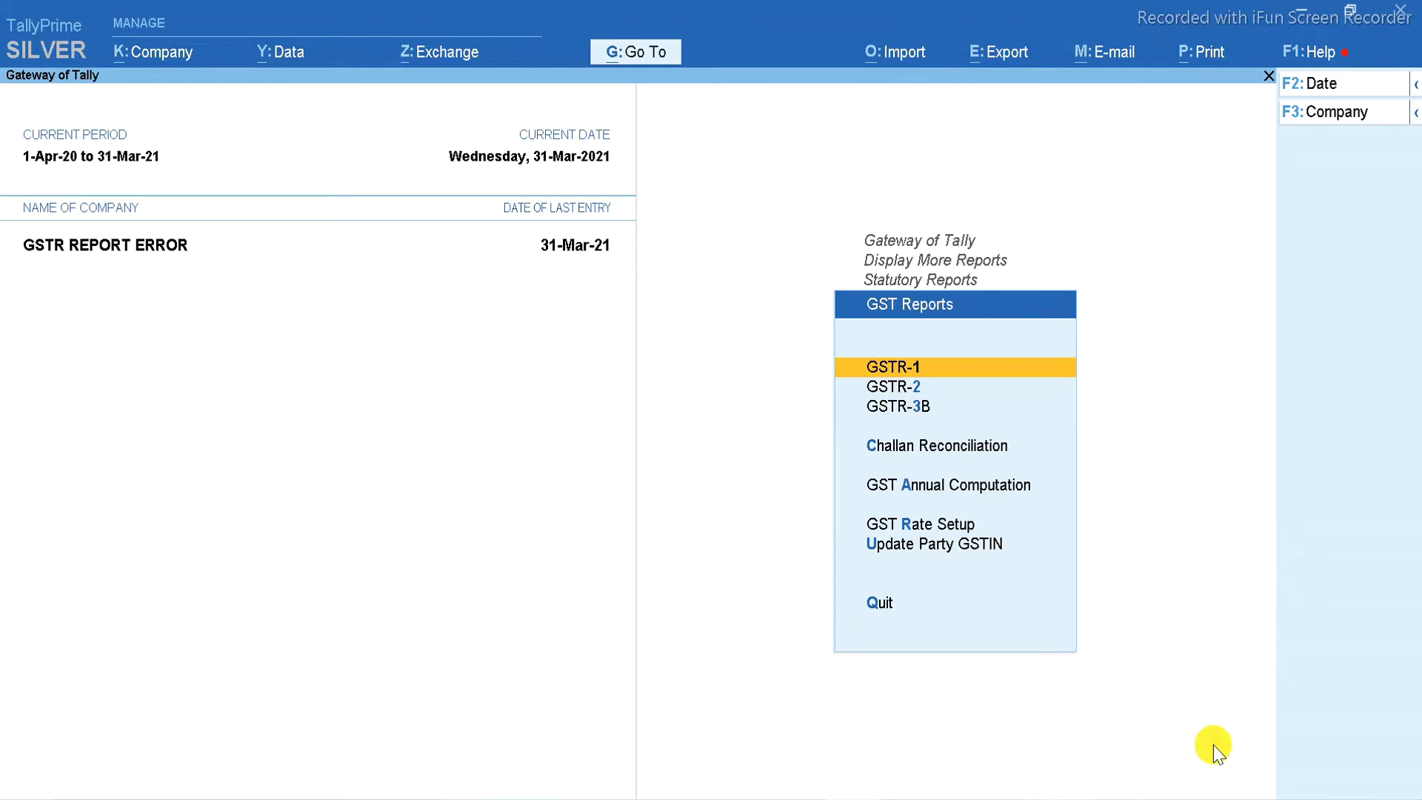
{"action": "key", "text": "Return"}
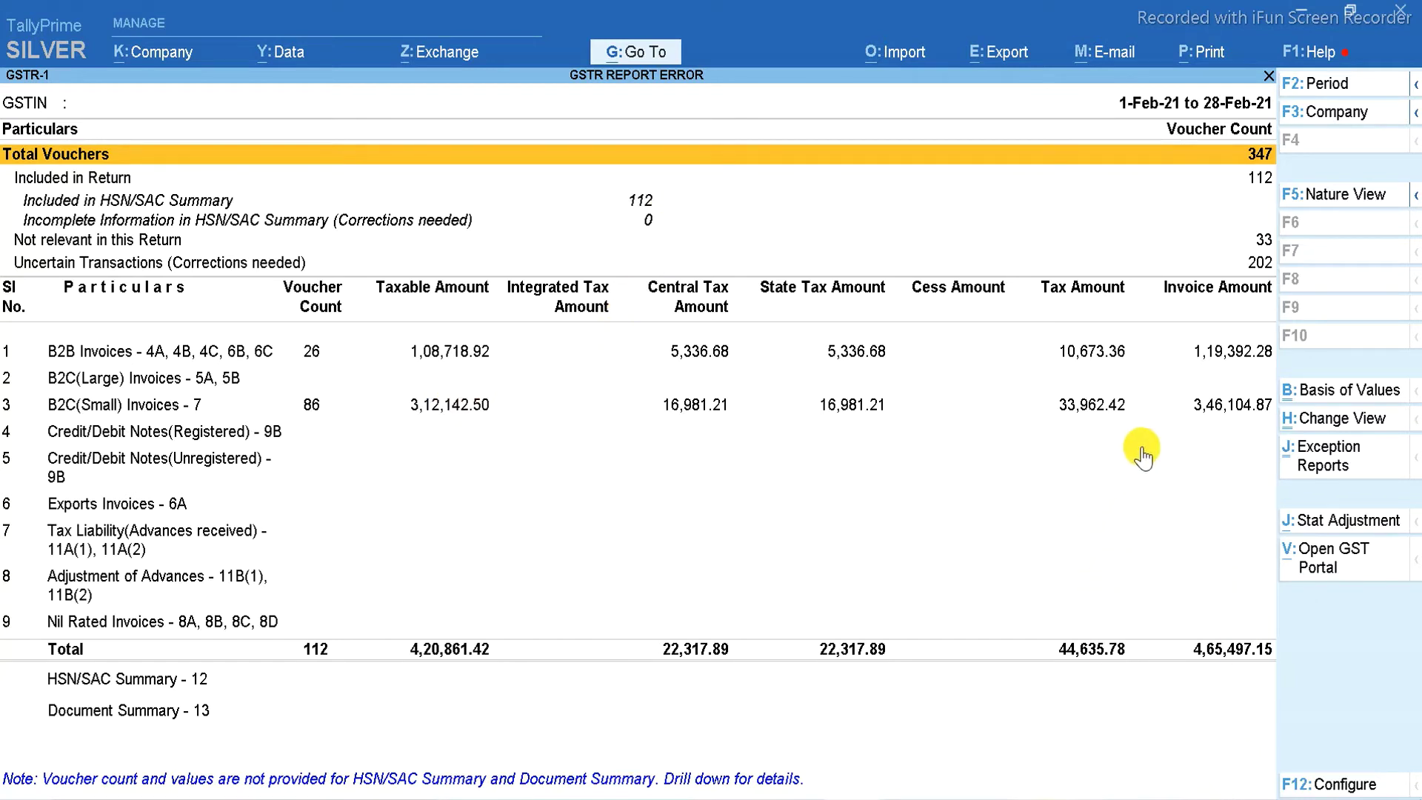
- Drill into GSTR-1's uncertain transactions to list vouchers with a mismatch in nature of transaction, place of supply and party's country
{"action": "left_click", "coordinate": [1267, 264]}
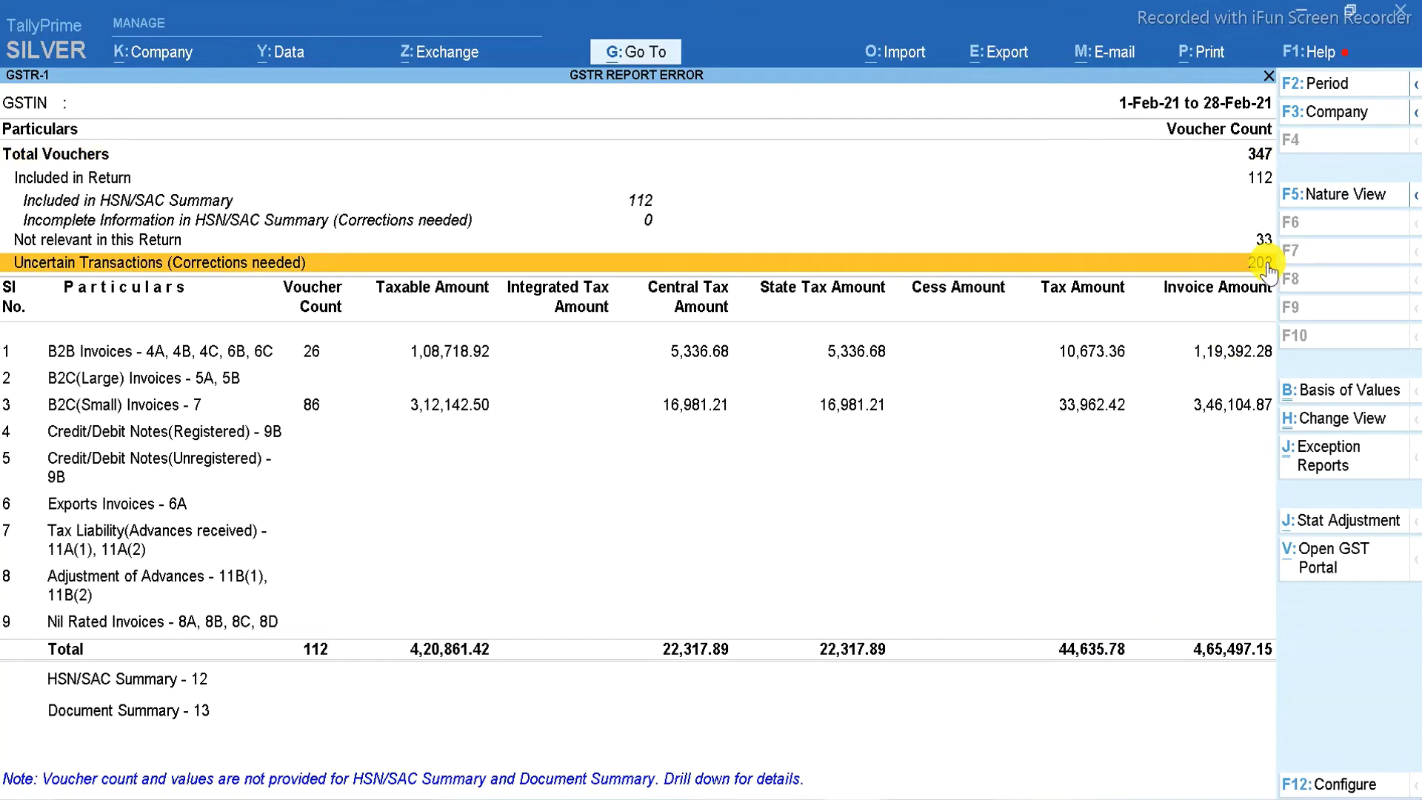
{"action": "left_click", "coordinate": [1268, 265]}
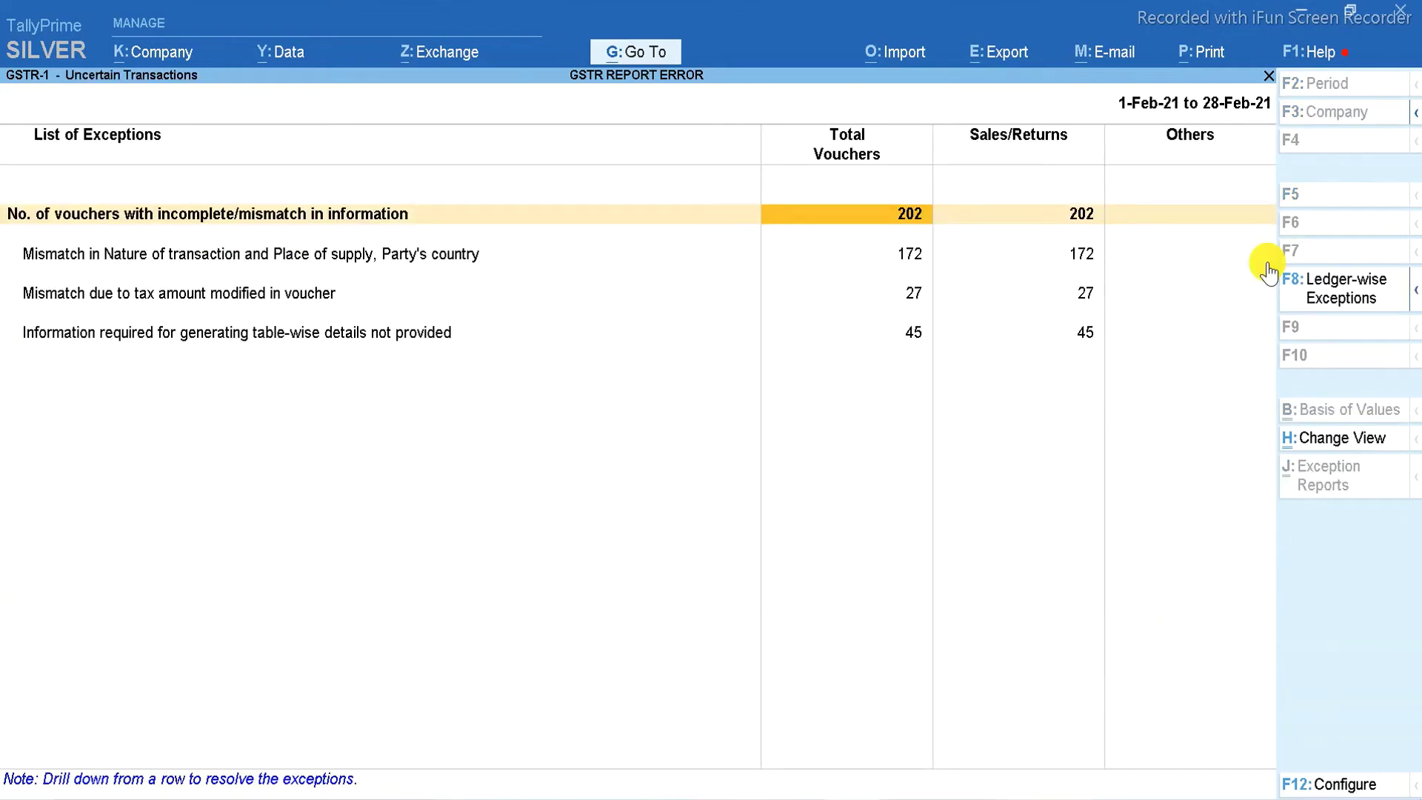
{"action": "left_click", "coordinate": [1268, 263]}
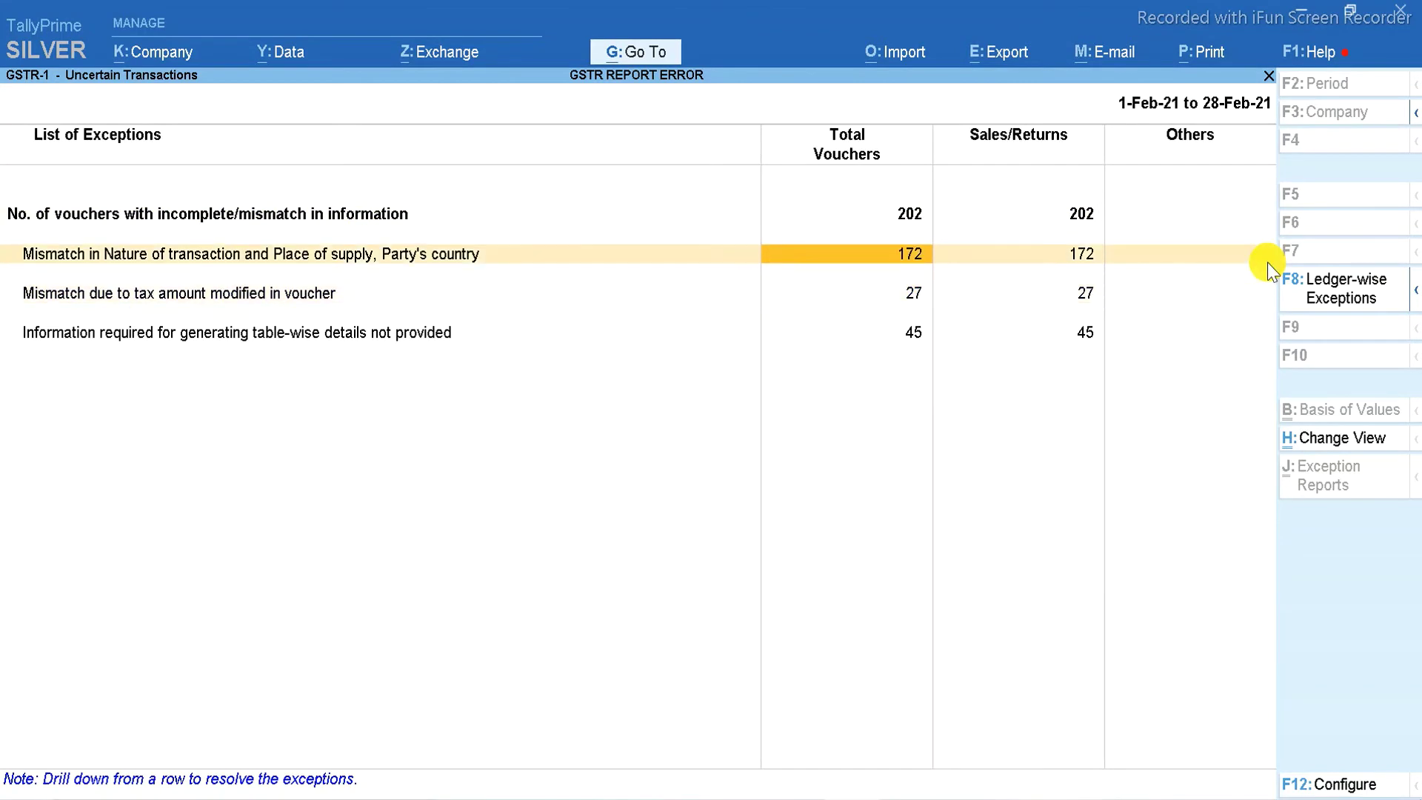
{"action": "left_click", "coordinate": [1267, 262]}
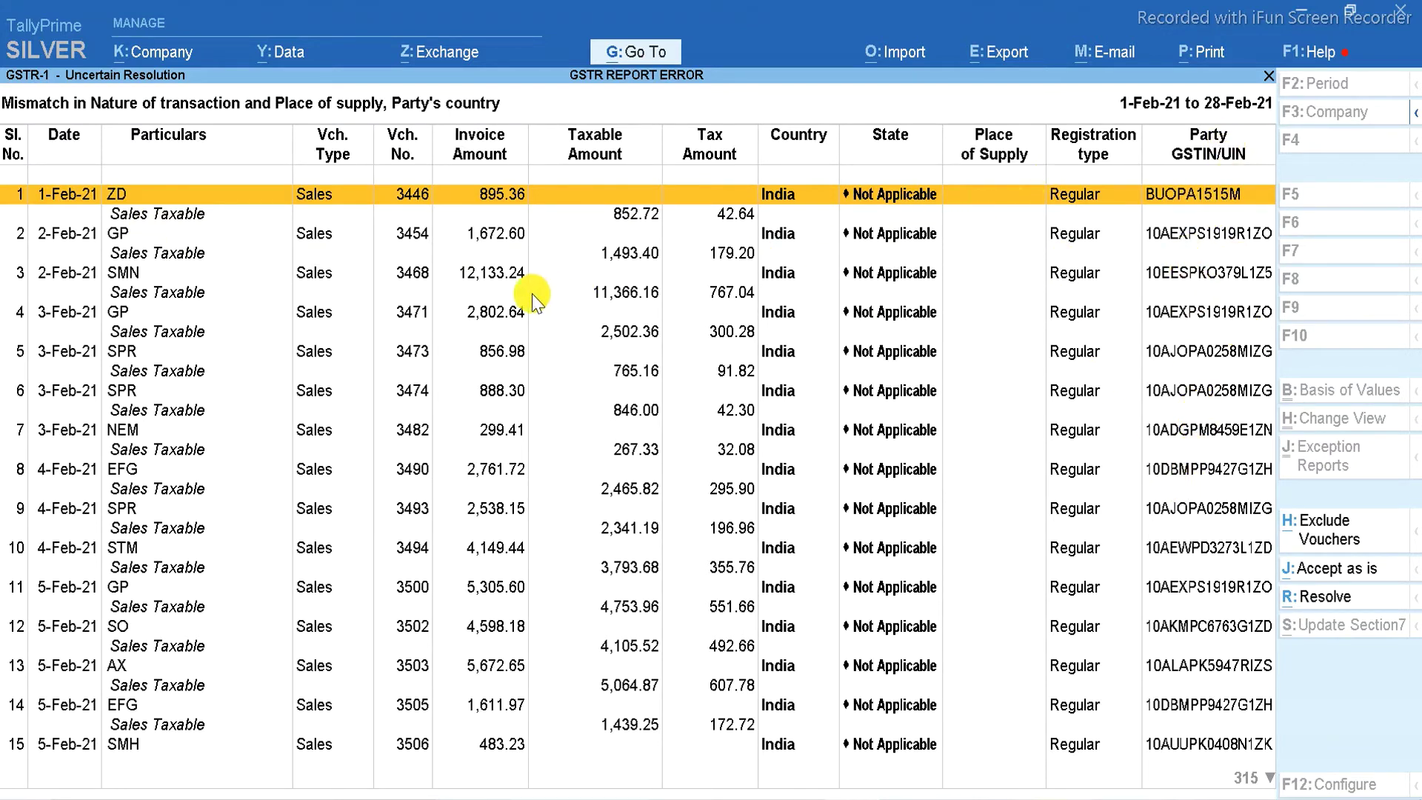
- Resolve the 1-Feb-21 ZD sales voucher by setting both its state and place of supply to Bihar, and save it
{"action": "left_click", "coordinate": [898, 209]}
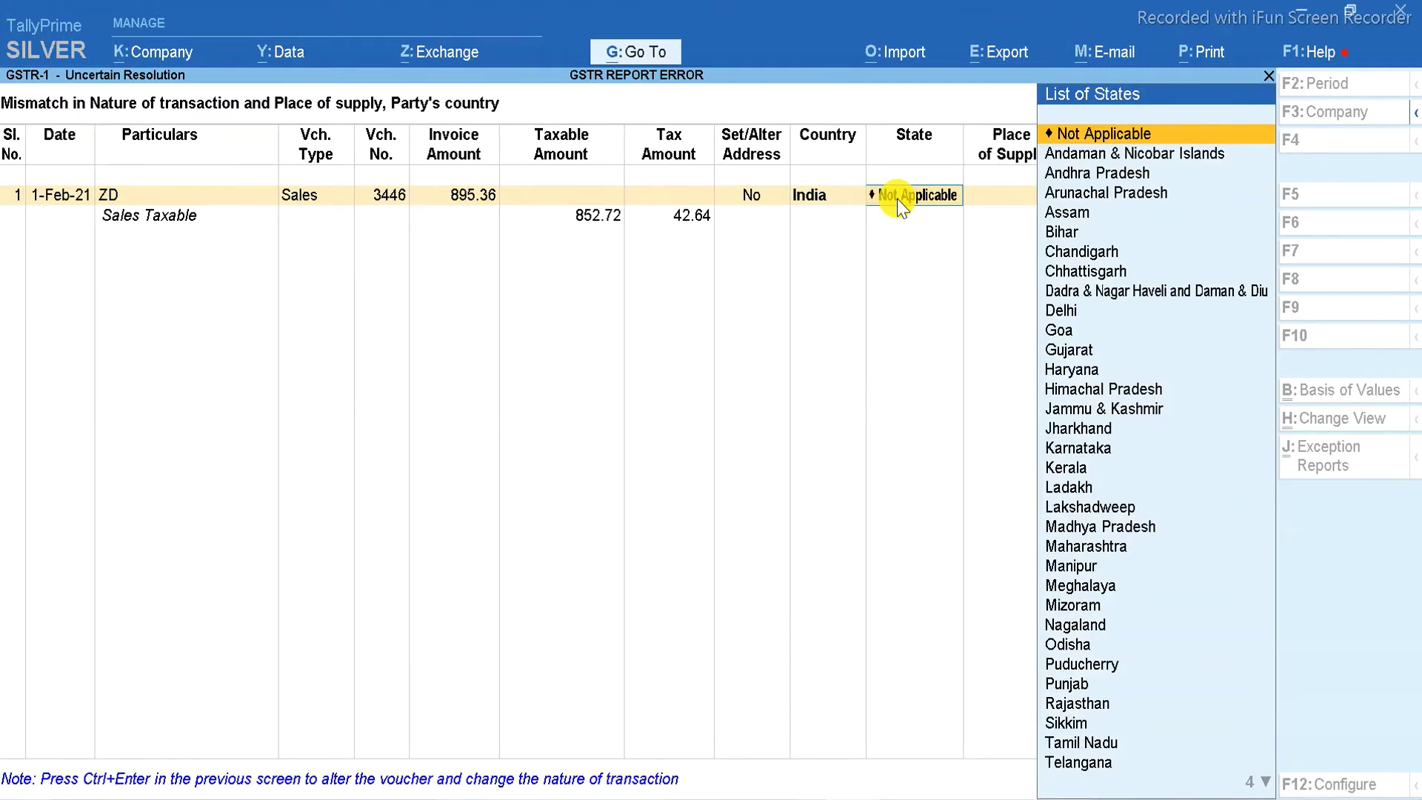
{"action": "type", "text": "b"}
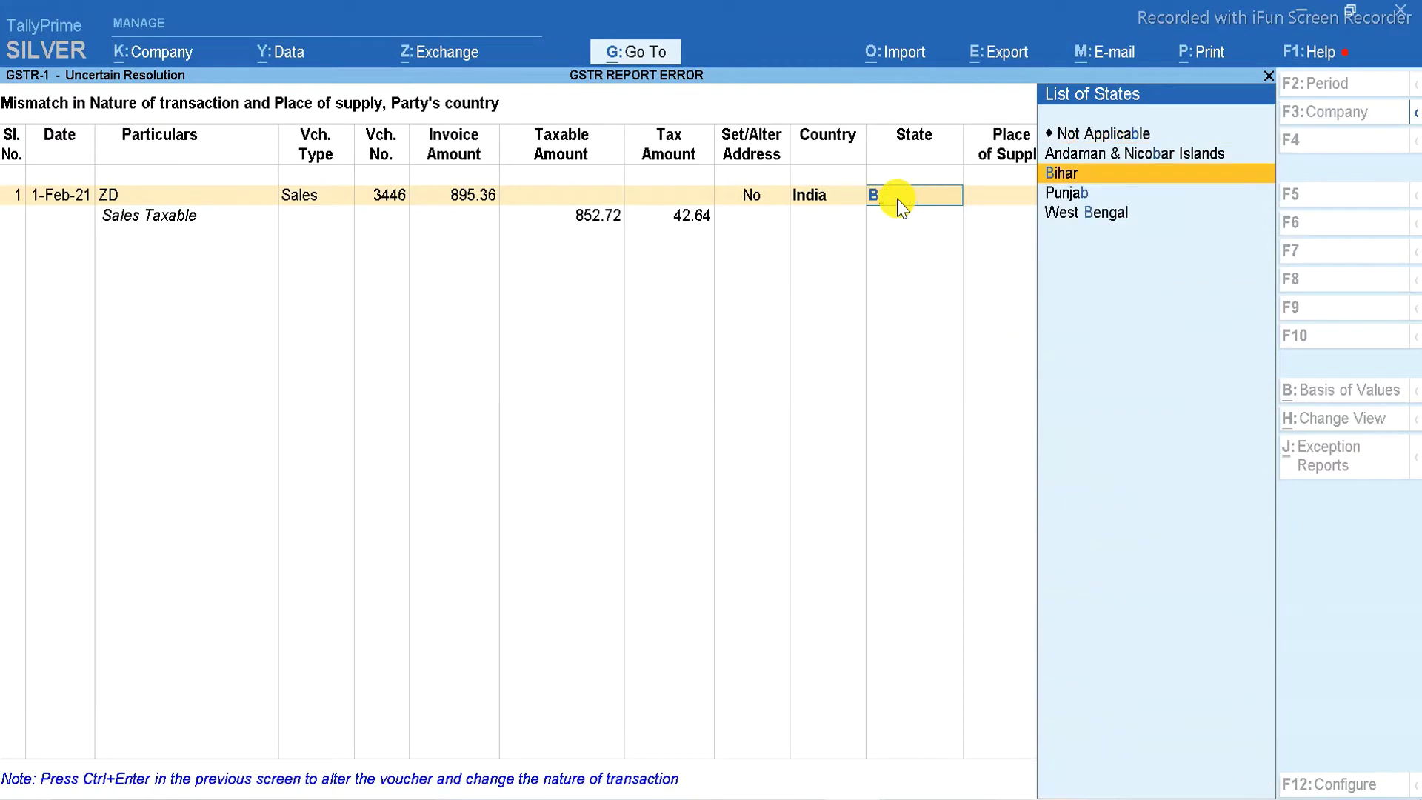
{"action": "key", "text": "Return"}
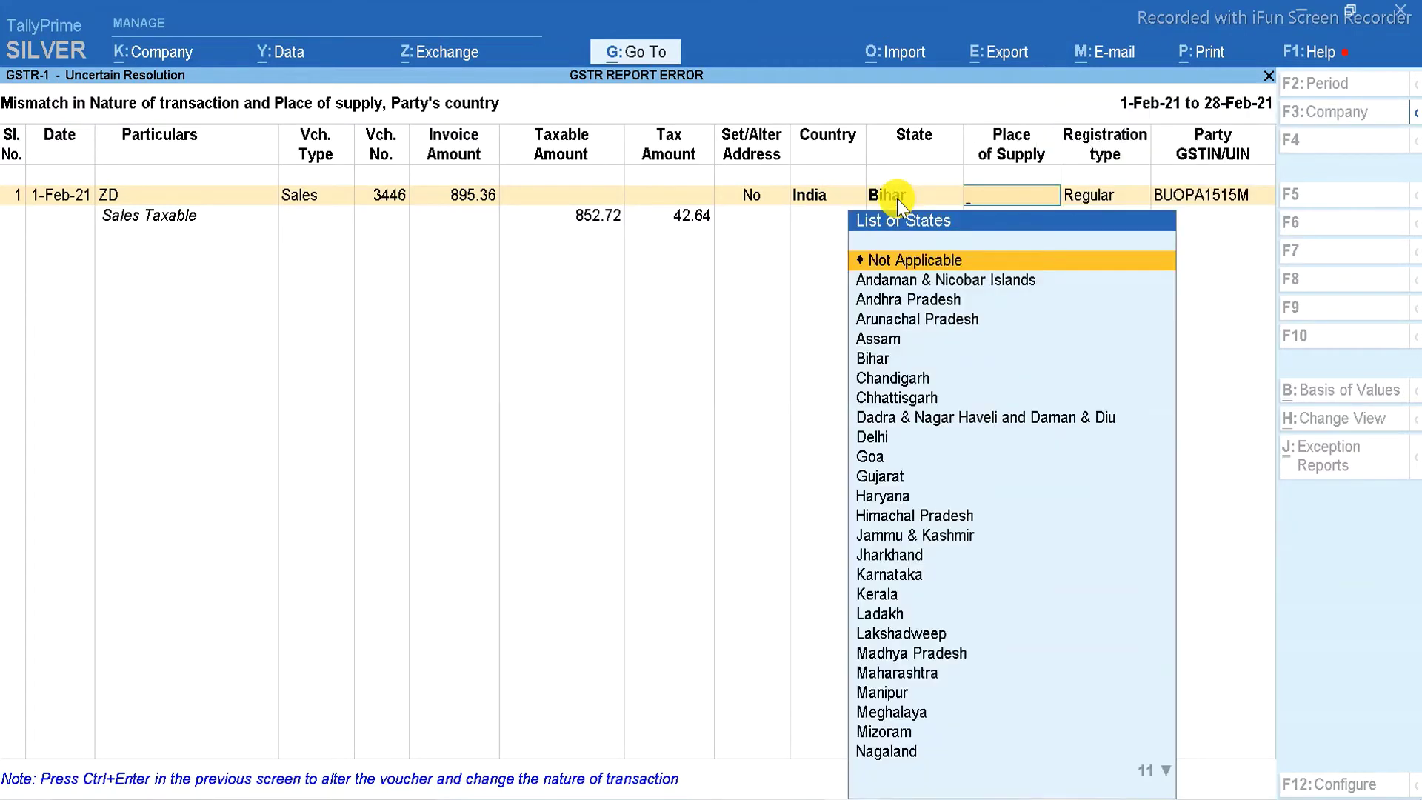
{"action": "key", "text": "Down"}
{"action": "key", "text": "Down"}
{"action": "key", "text": "Down"}
{"action": "key", "text": "Down"}
{"action": "key", "text": "Down"}
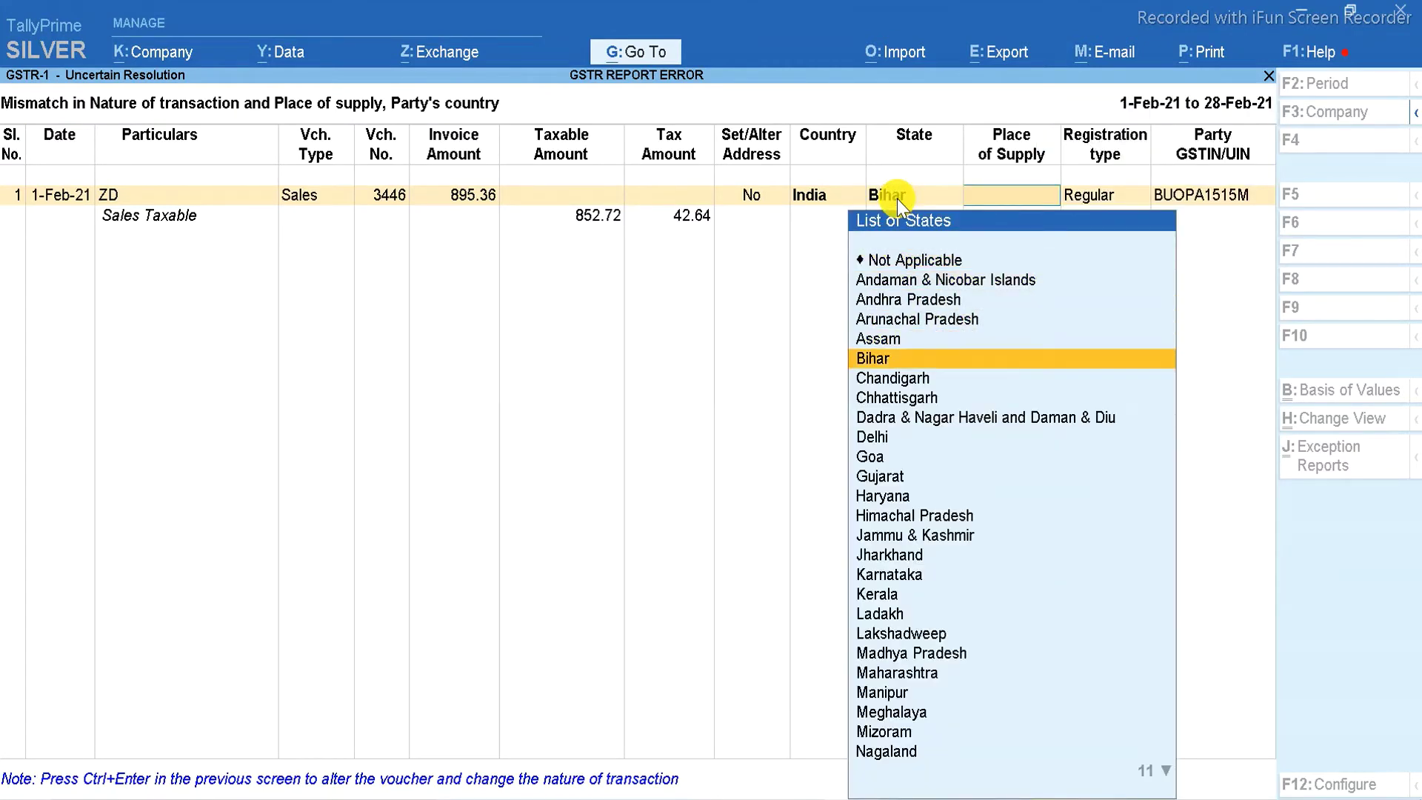
{"action": "key", "text": "Return"}
{"action": "key", "text": "ctrl"}
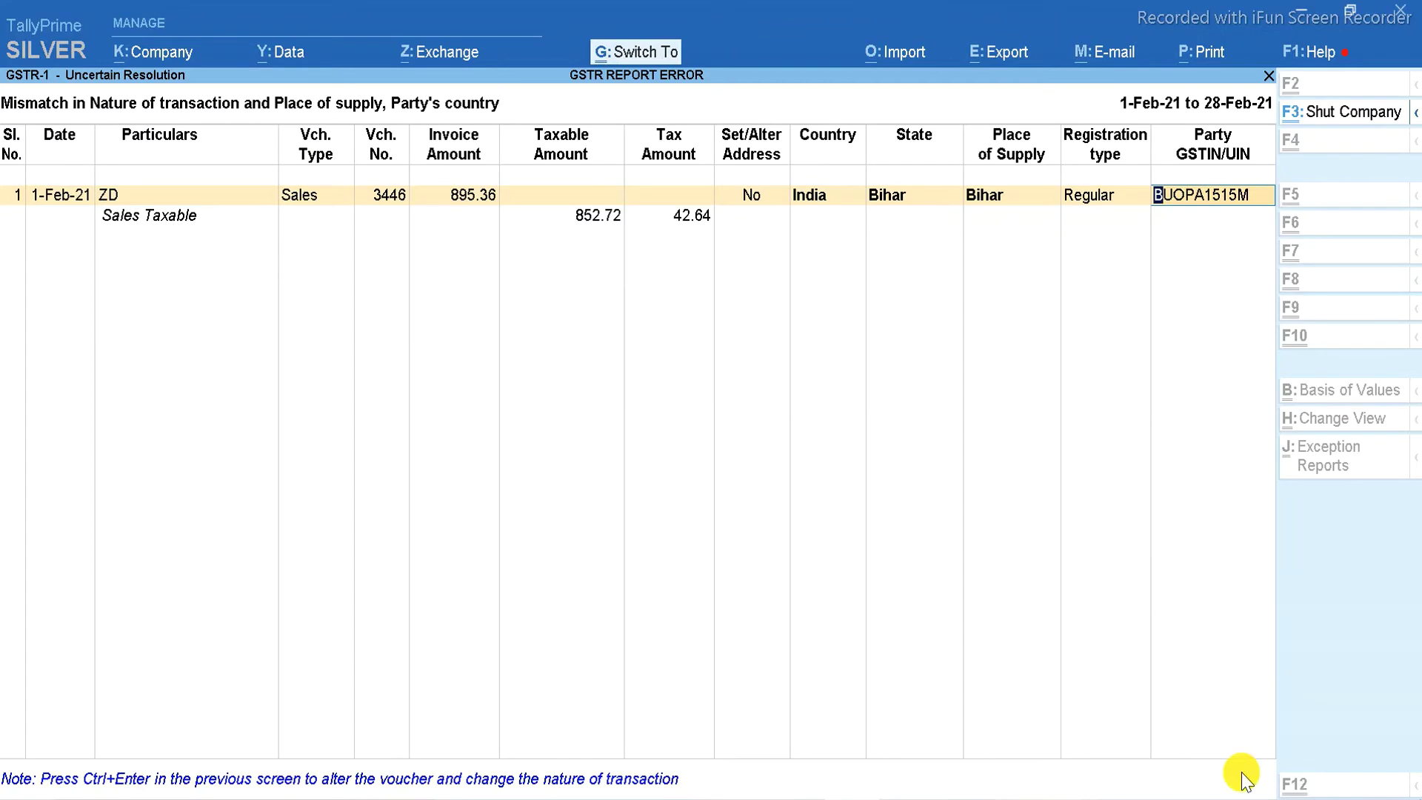
{"action": "key", "text": "ctrl+a"}
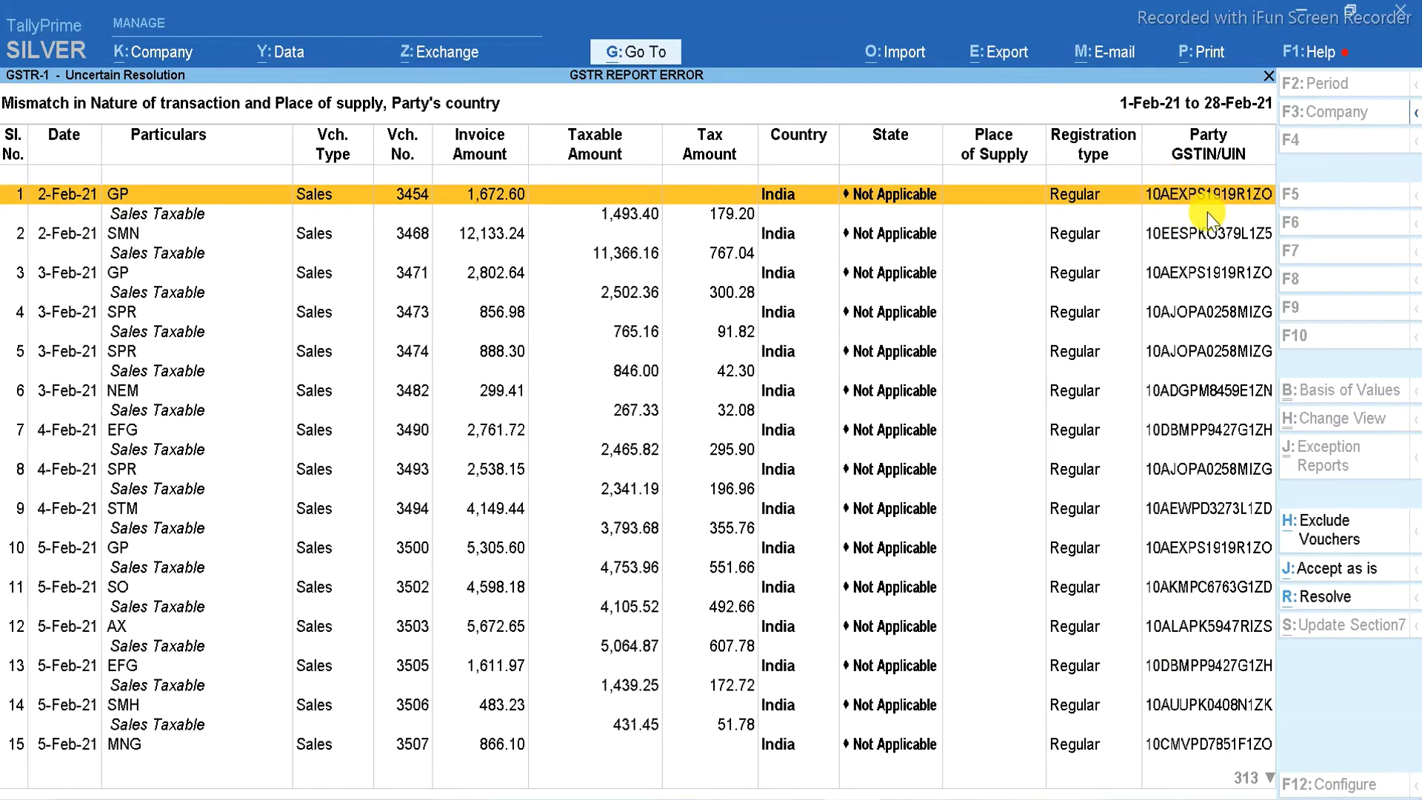
- Resolve the 2-Feb-21 GP sales voucher by setting both its state and place of supply to Bihar, and save it
{"action": "left_click", "coordinate": [132, 200]}
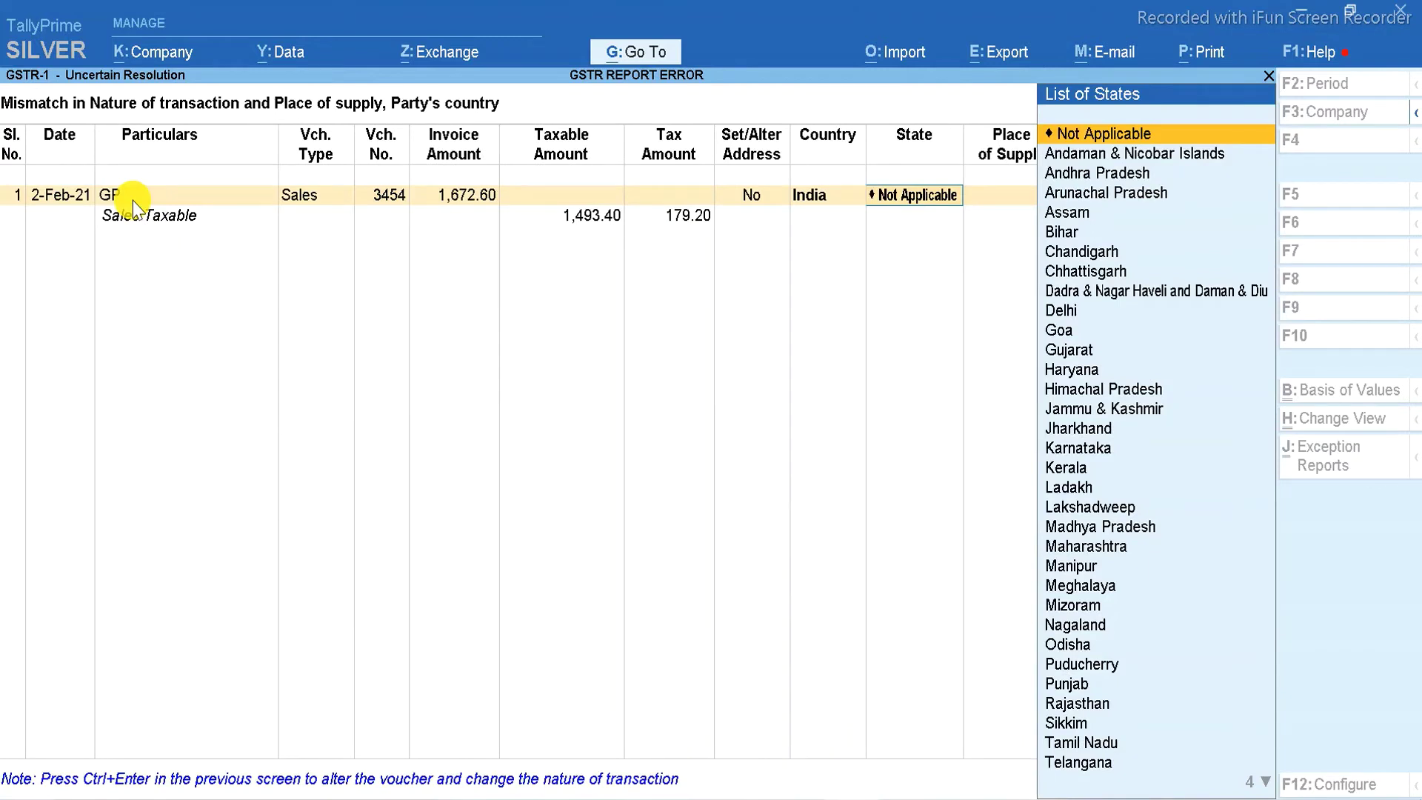
{"action": "type", "text": "B"}
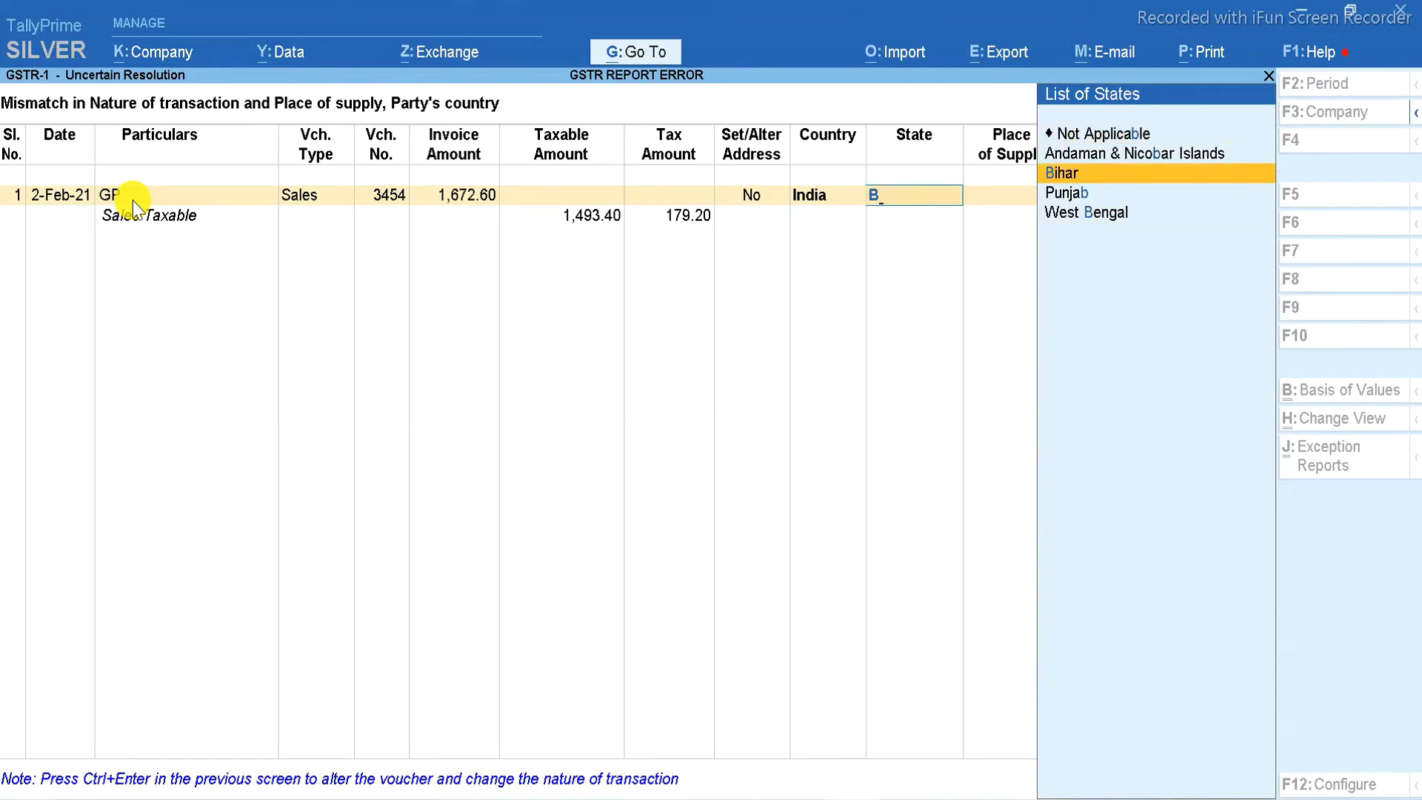
{"action": "key", "text": "Return"}
{"action": "type", "text": "B"}
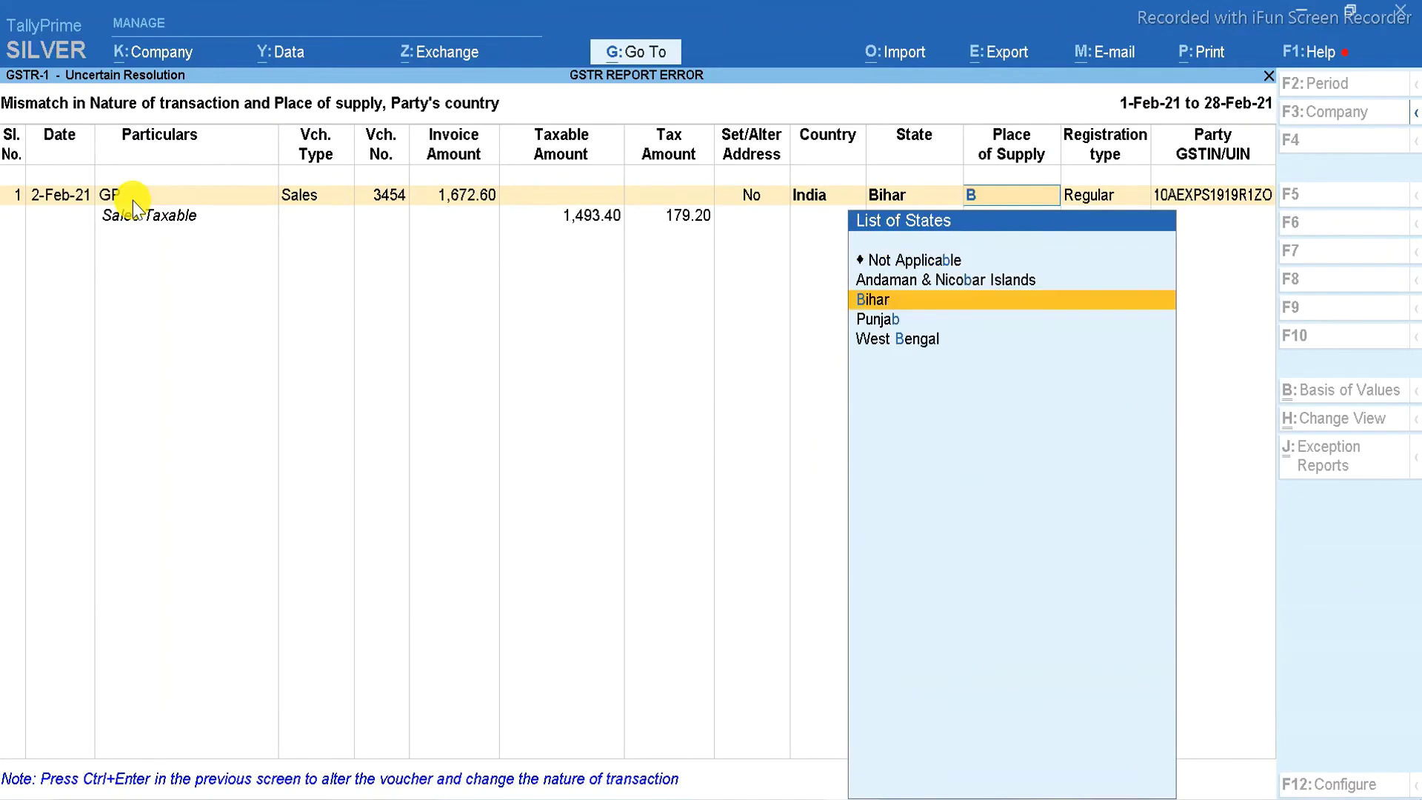
{"action": "key", "text": "Return"}
{"action": "key", "text": "ctrl+a"}
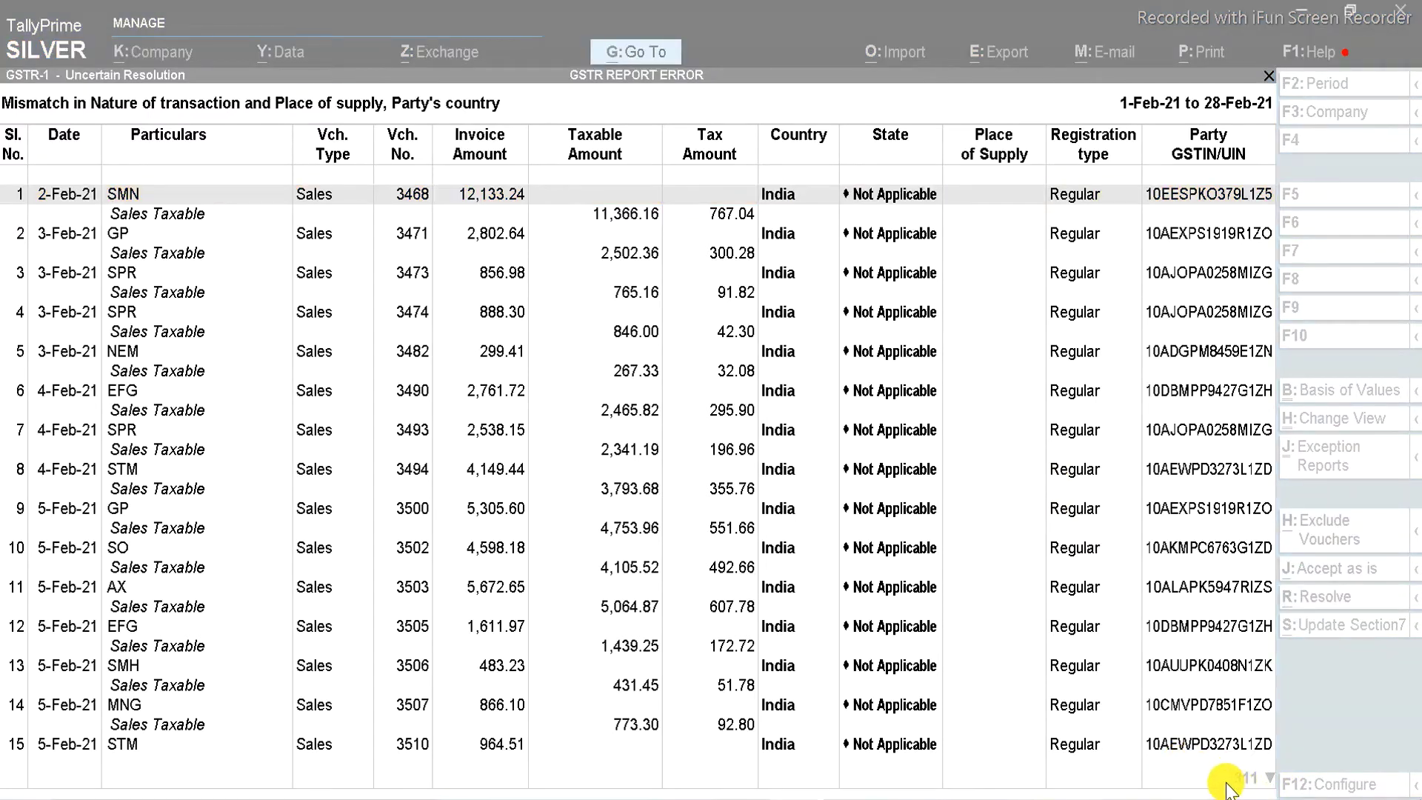
- Return to the list of exceptions and open the vouchers with a mismatch due to tax amount modified in voucher
{"action": "left_click", "coordinate": [1079, 670]}
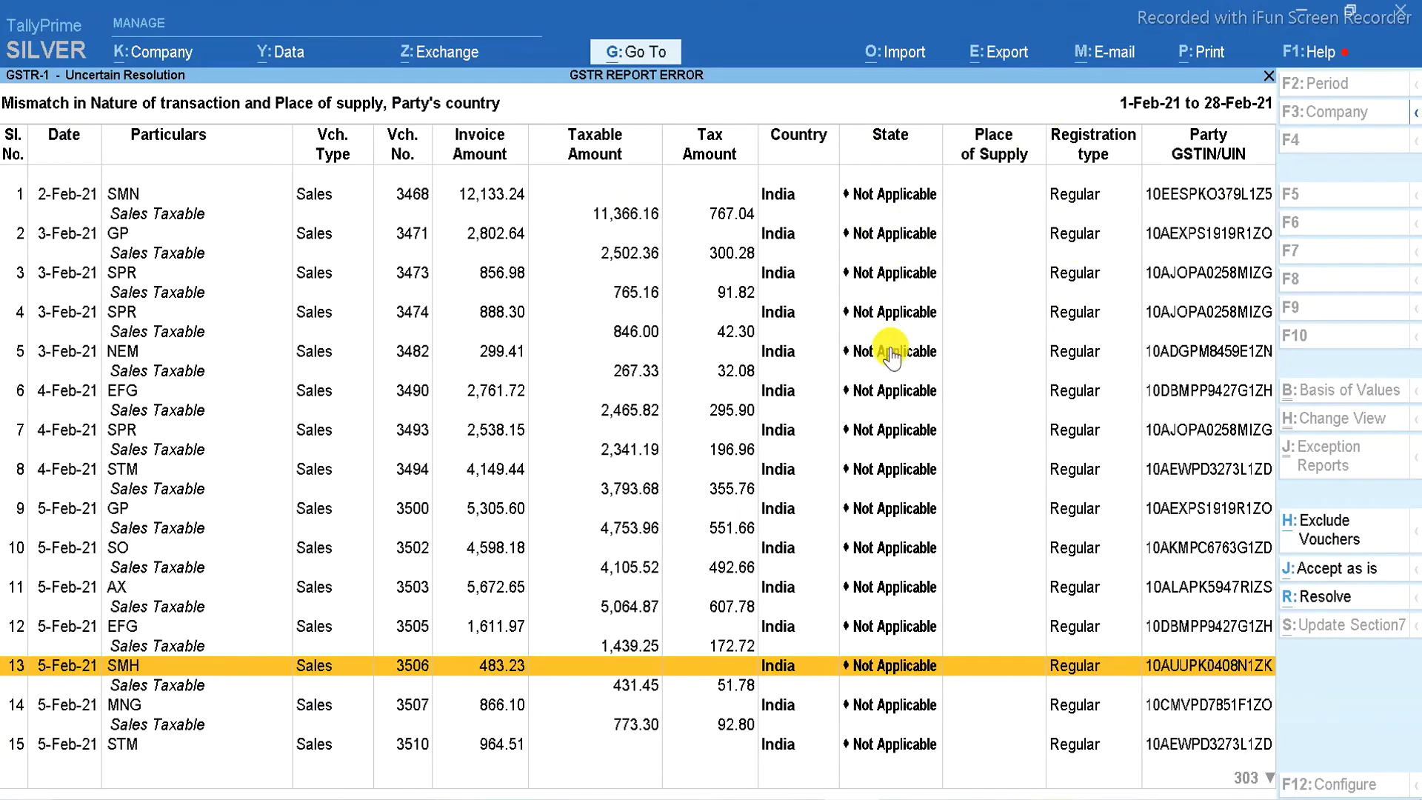
{"action": "key", "text": "Escape"}
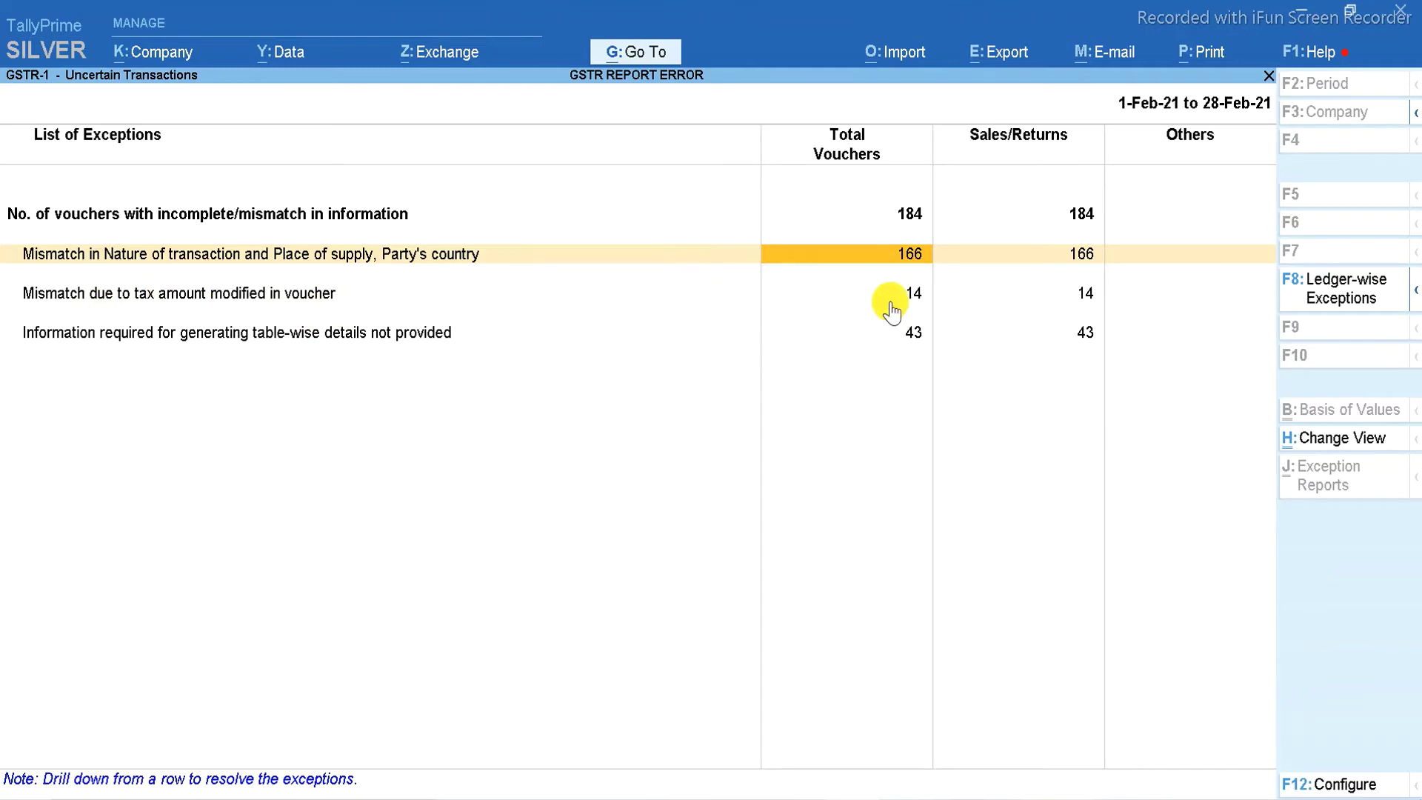
{"action": "key", "text": "Return"}
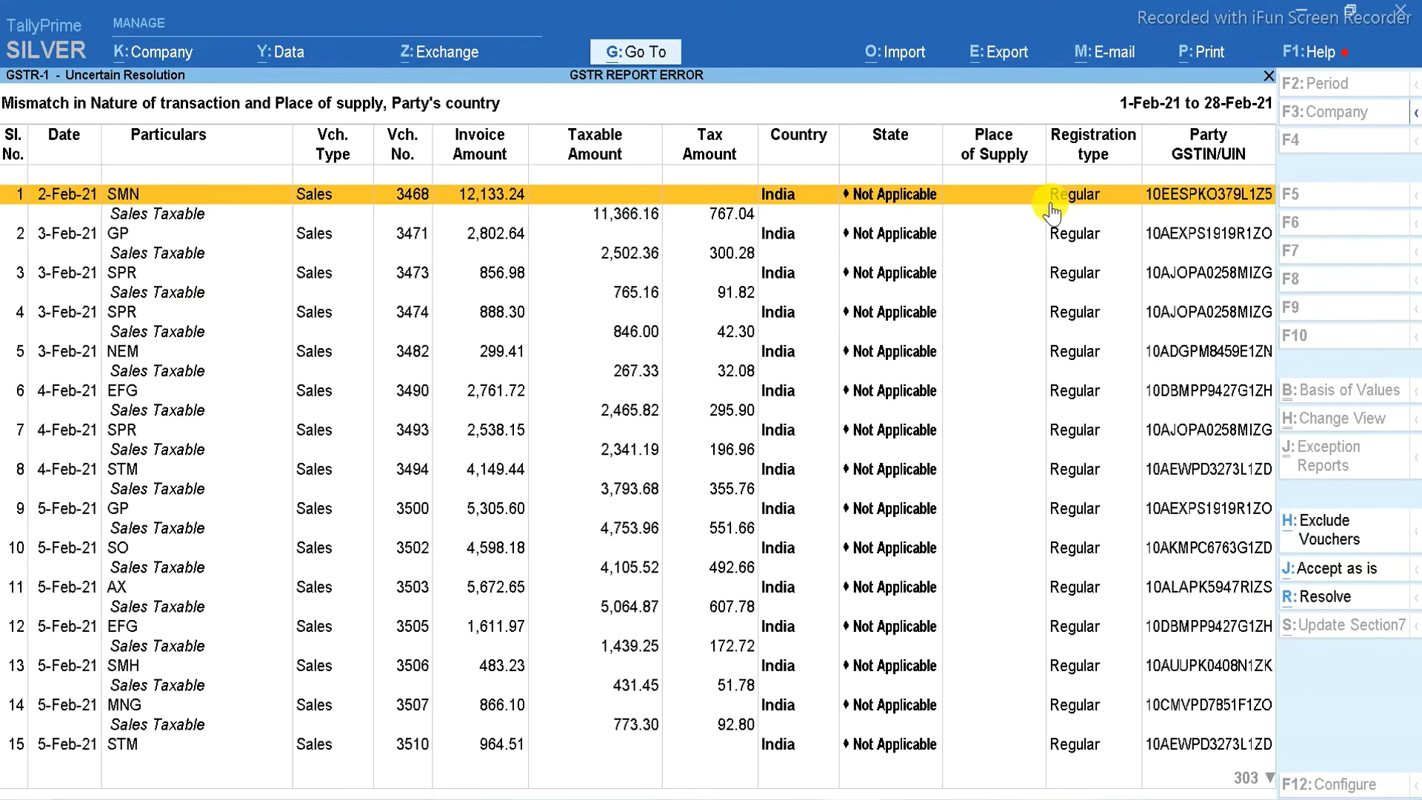
{"action": "key", "text": "Escape"}
{"action": "left_click", "coordinate": [1115, 300]}
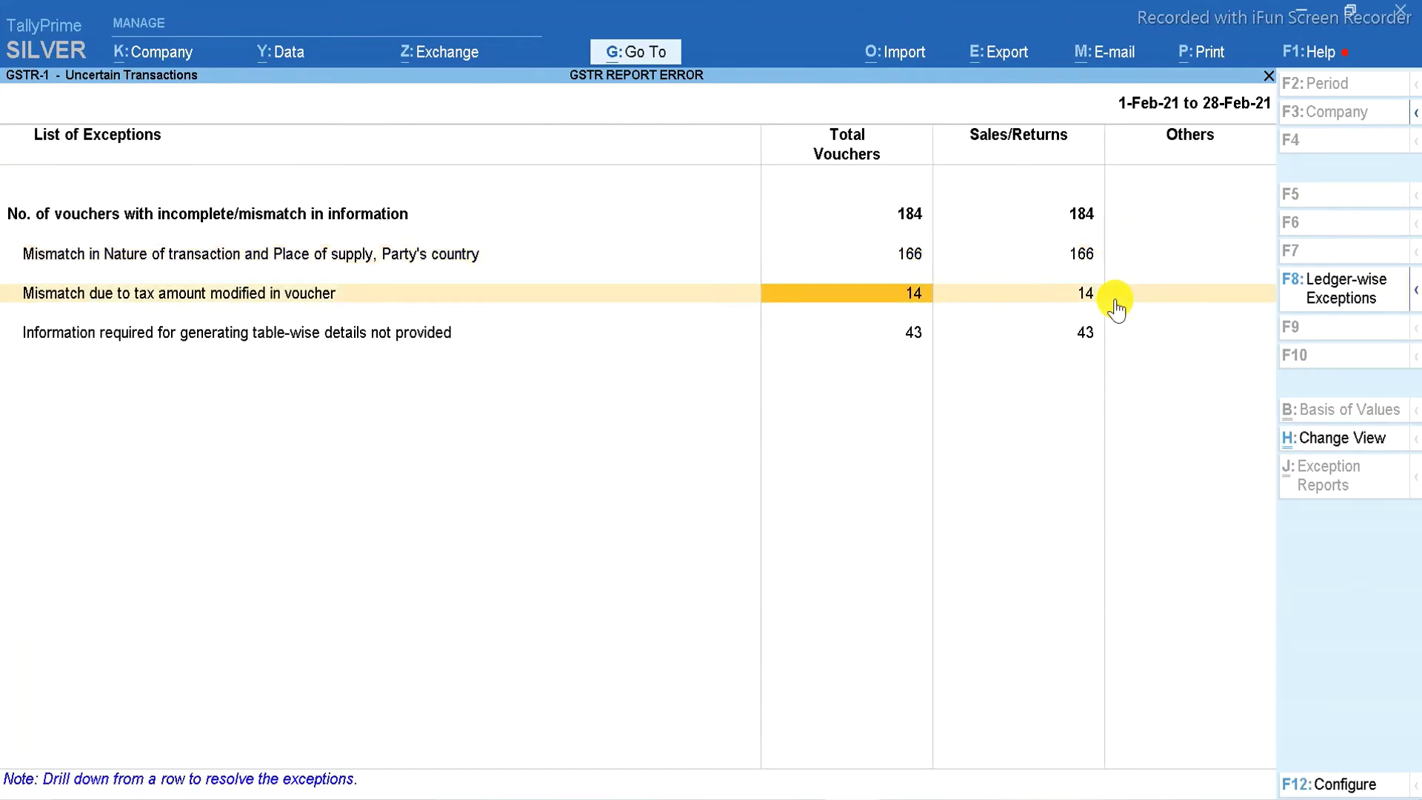
{"action": "left_click", "coordinate": [932, 290]}
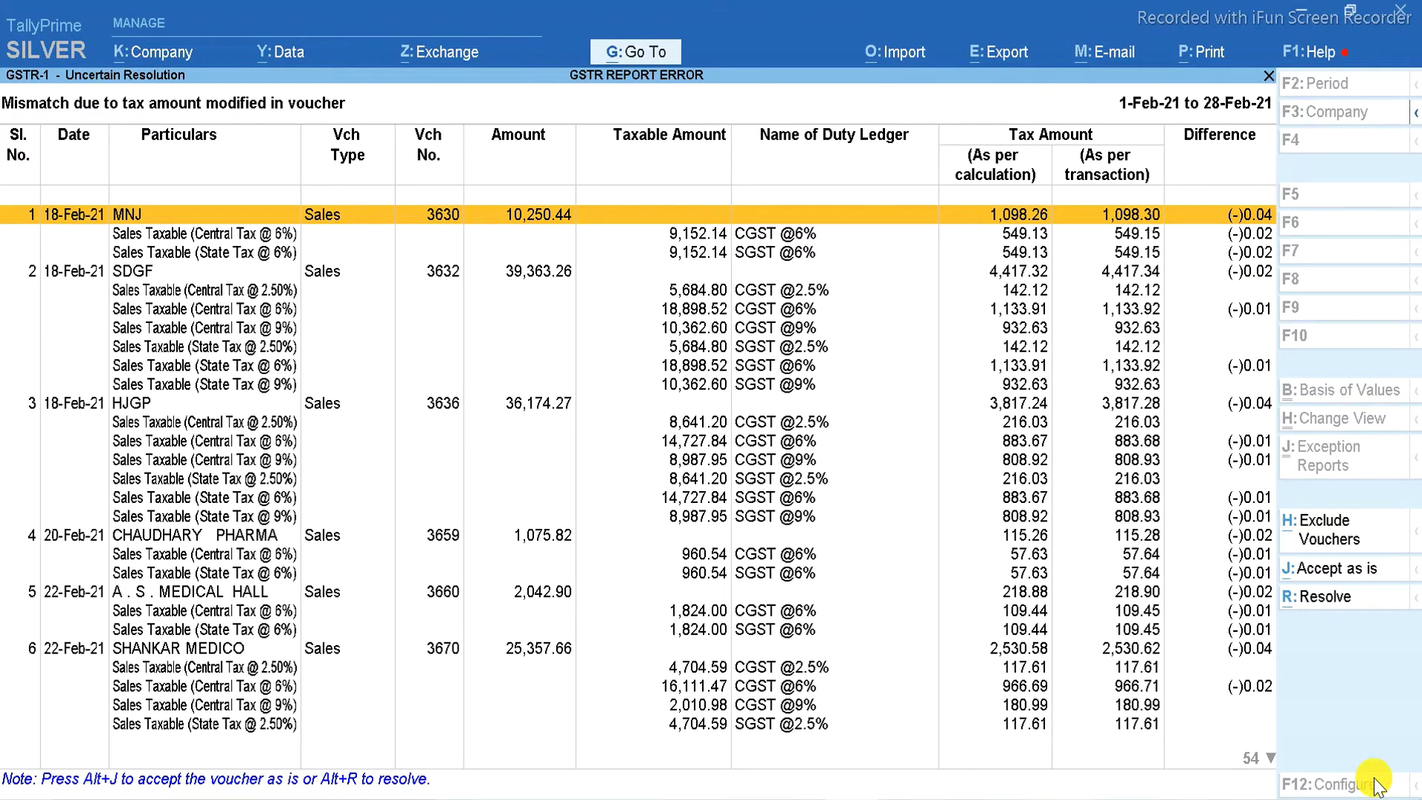
- Recompute the tax amounts of all vouchers listed with modified tax, save the resolution and return to the list of exceptions
{"action": "key", "text": "ctrl+space"}
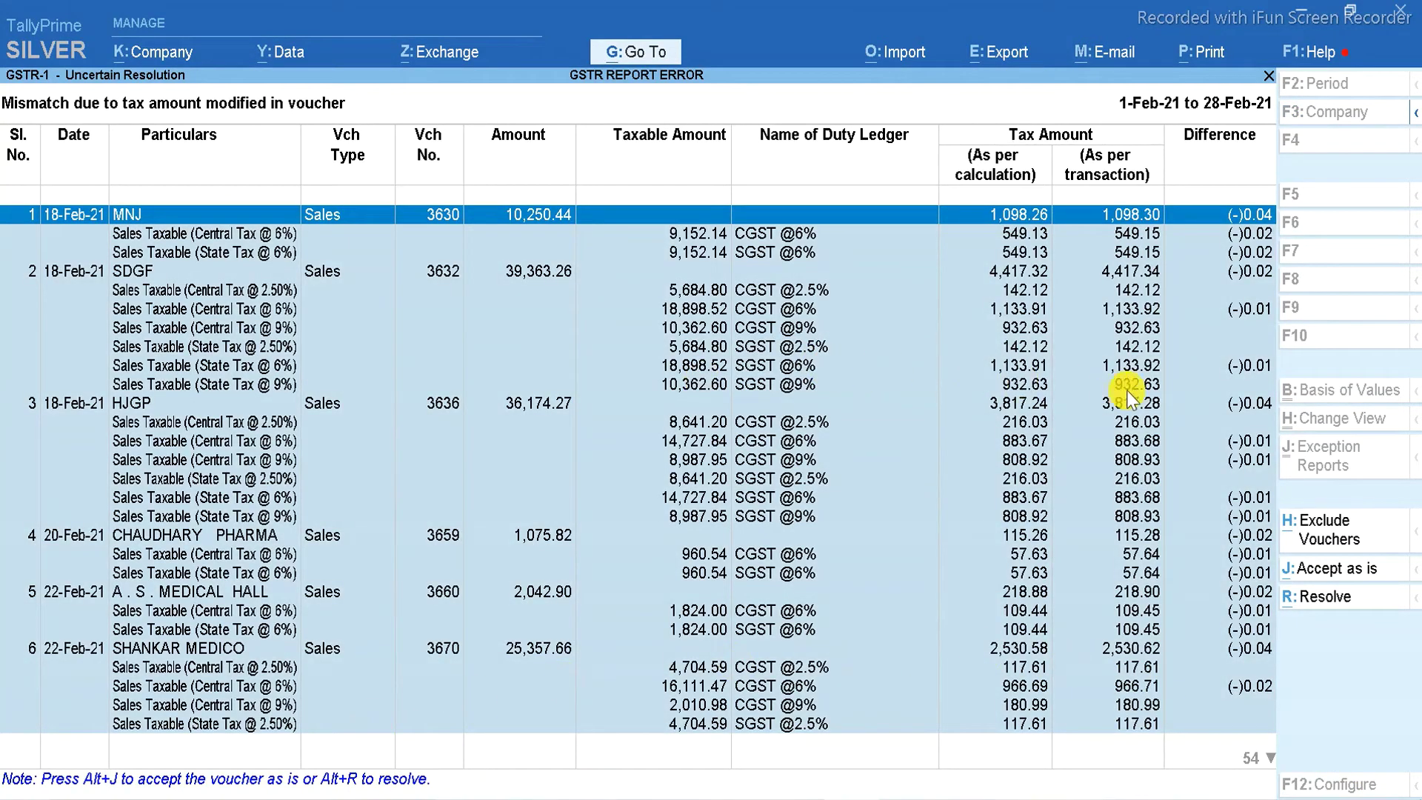
{"action": "left_click", "coordinate": [1321, 598]}
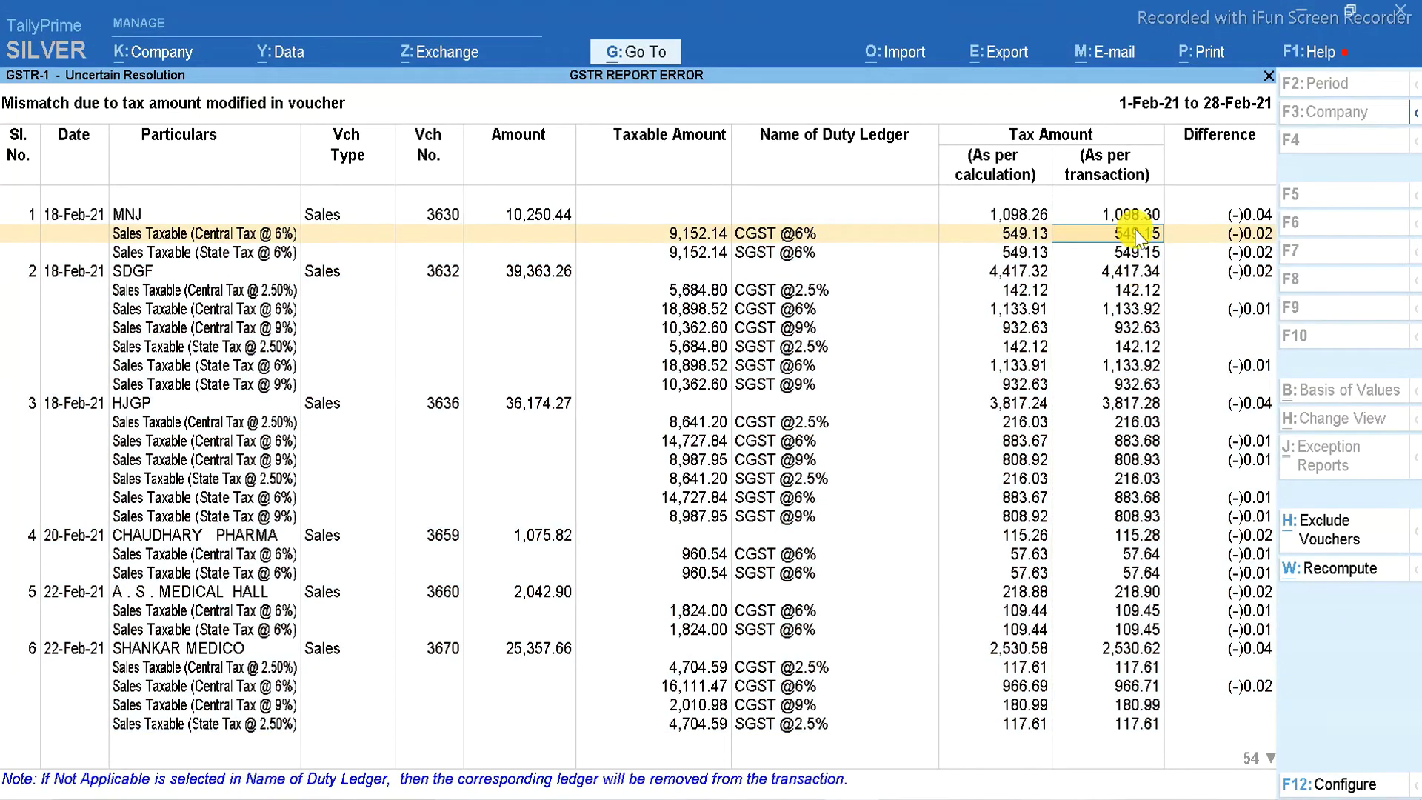
{"action": "left_click", "coordinate": [1114, 234]}
{"action": "left_click", "coordinate": [1335, 579]}
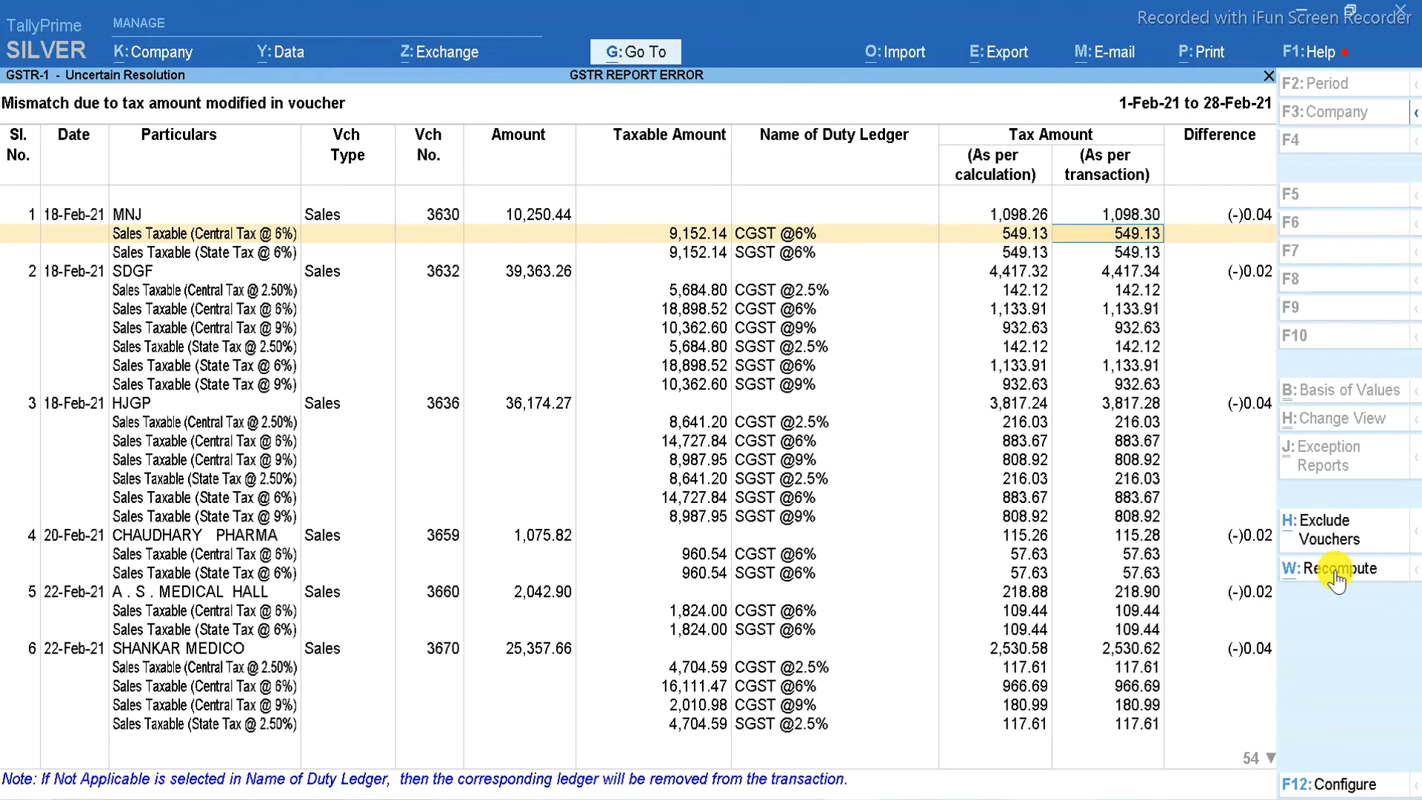
{"action": "key", "text": "ctrl"}
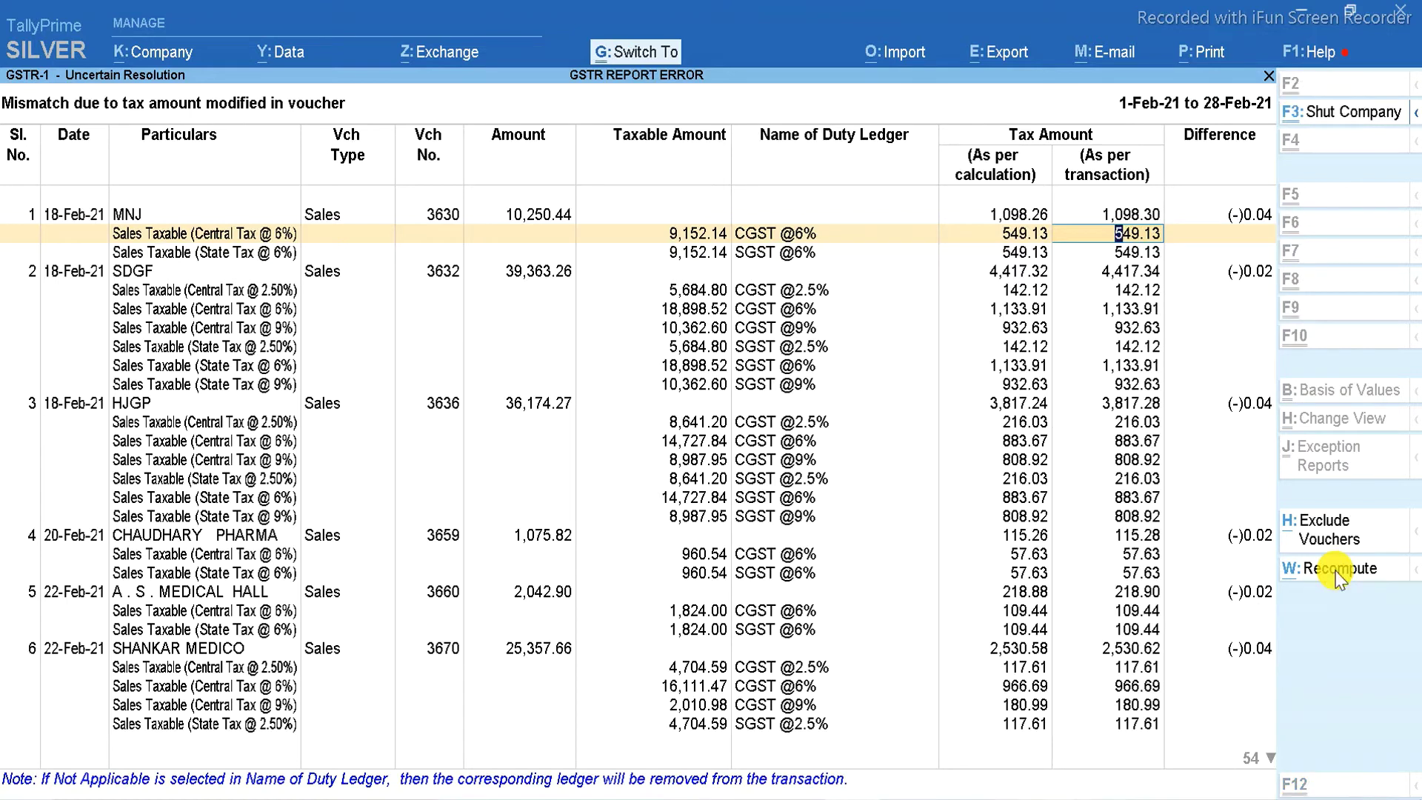
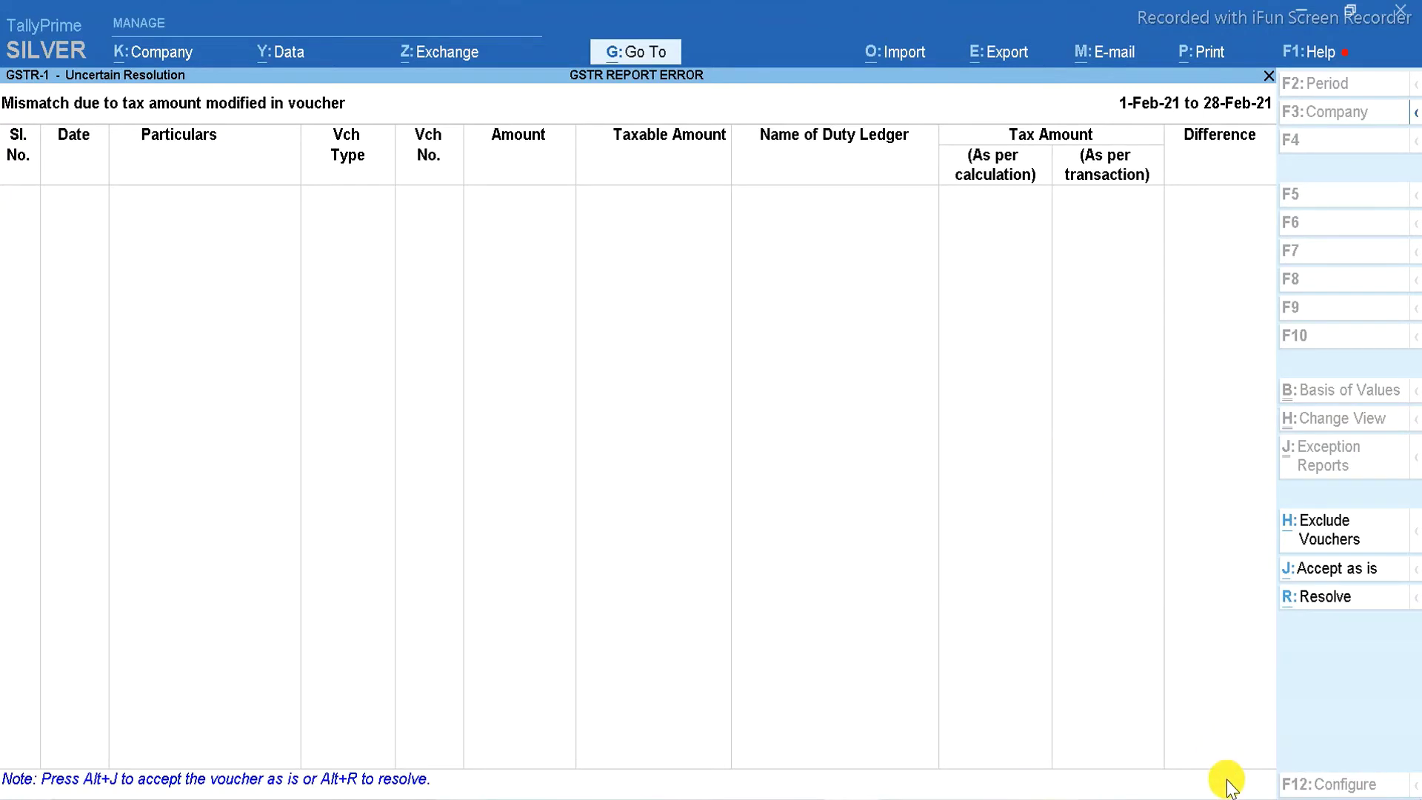
{"action": "key", "text": "Escape"}
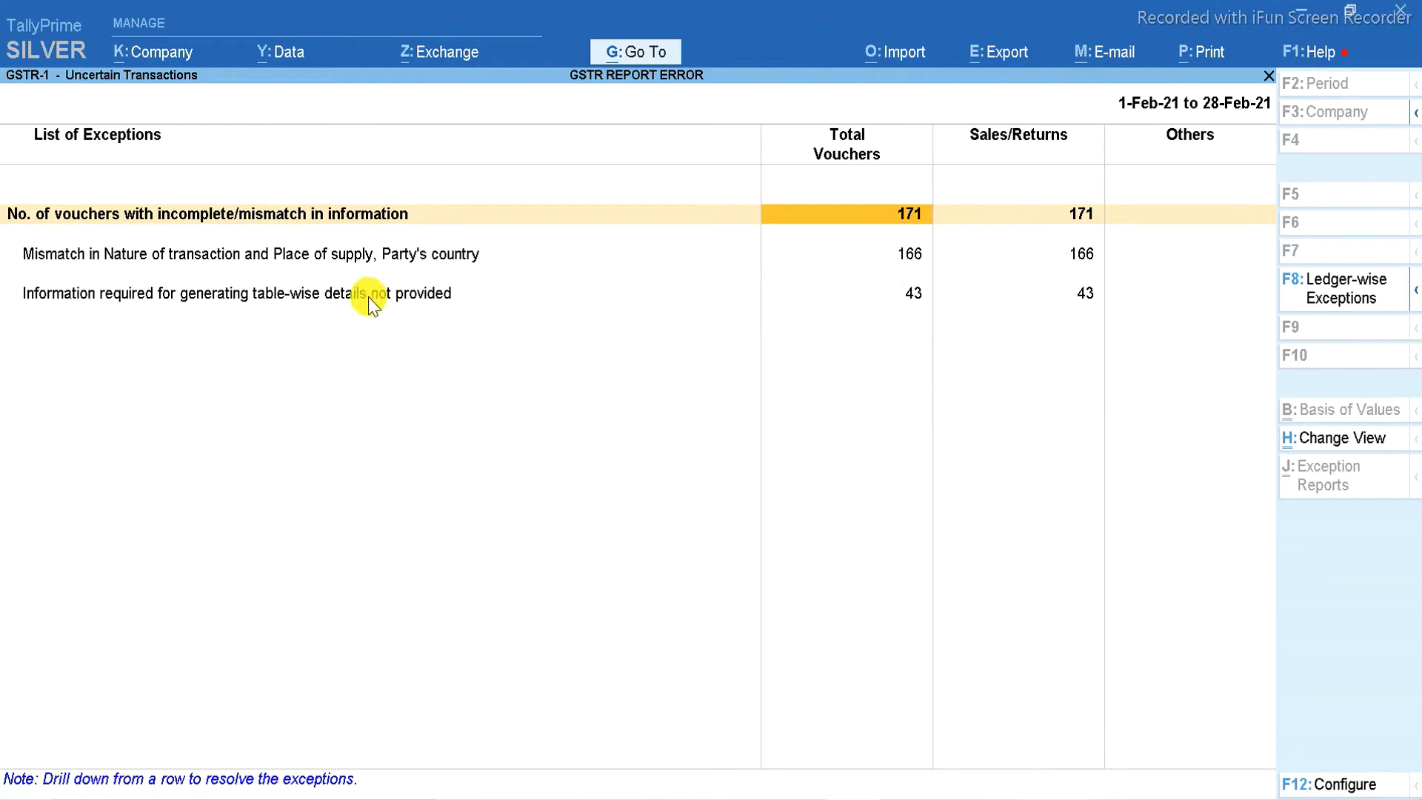
- Resolve the nature-of-transaction mismatch of the 2-Feb-21 SMN sales voucher by setting its state and place of supply to Bihar, and save it
{"action": "left_click", "coordinate": [907, 264]}
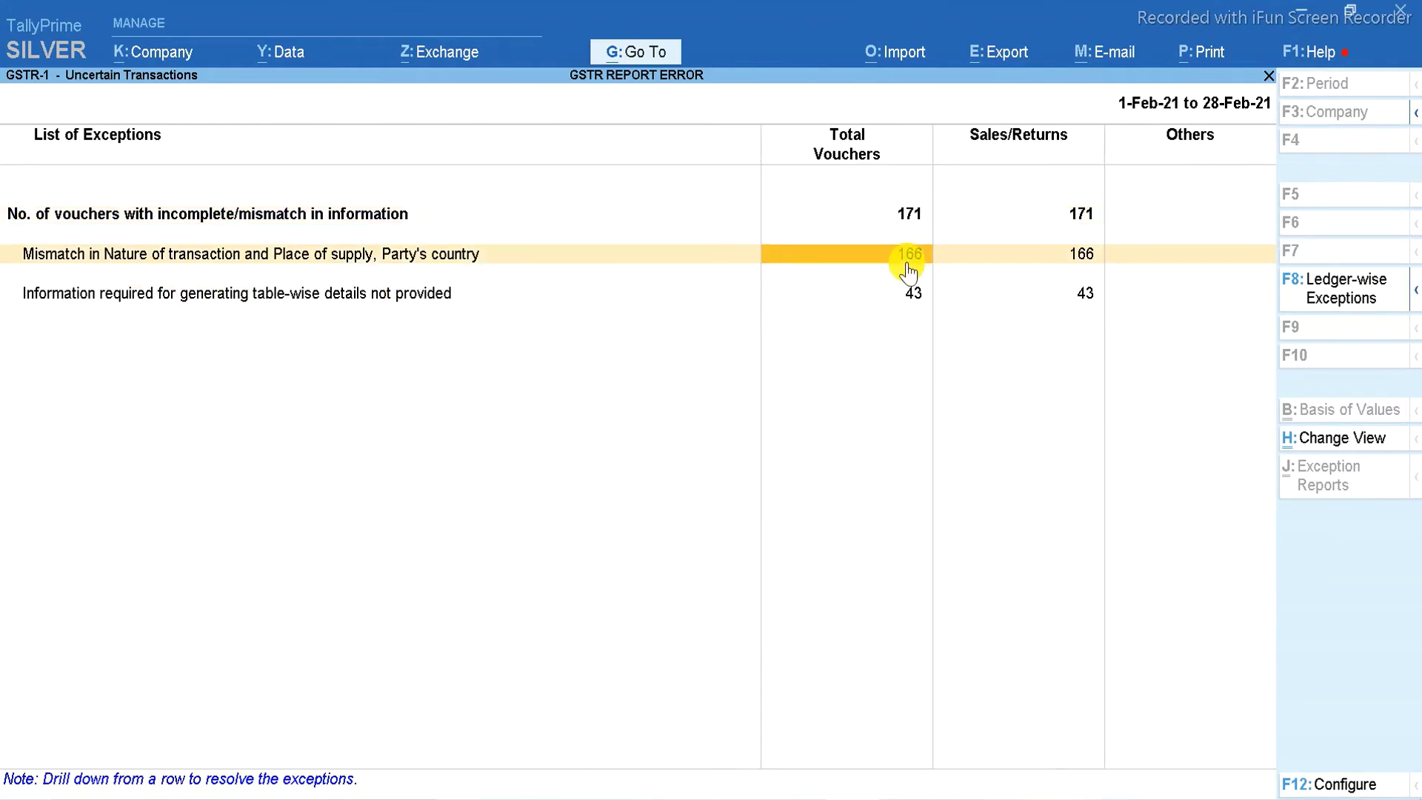
{"action": "left_click", "coordinate": [908, 273]}
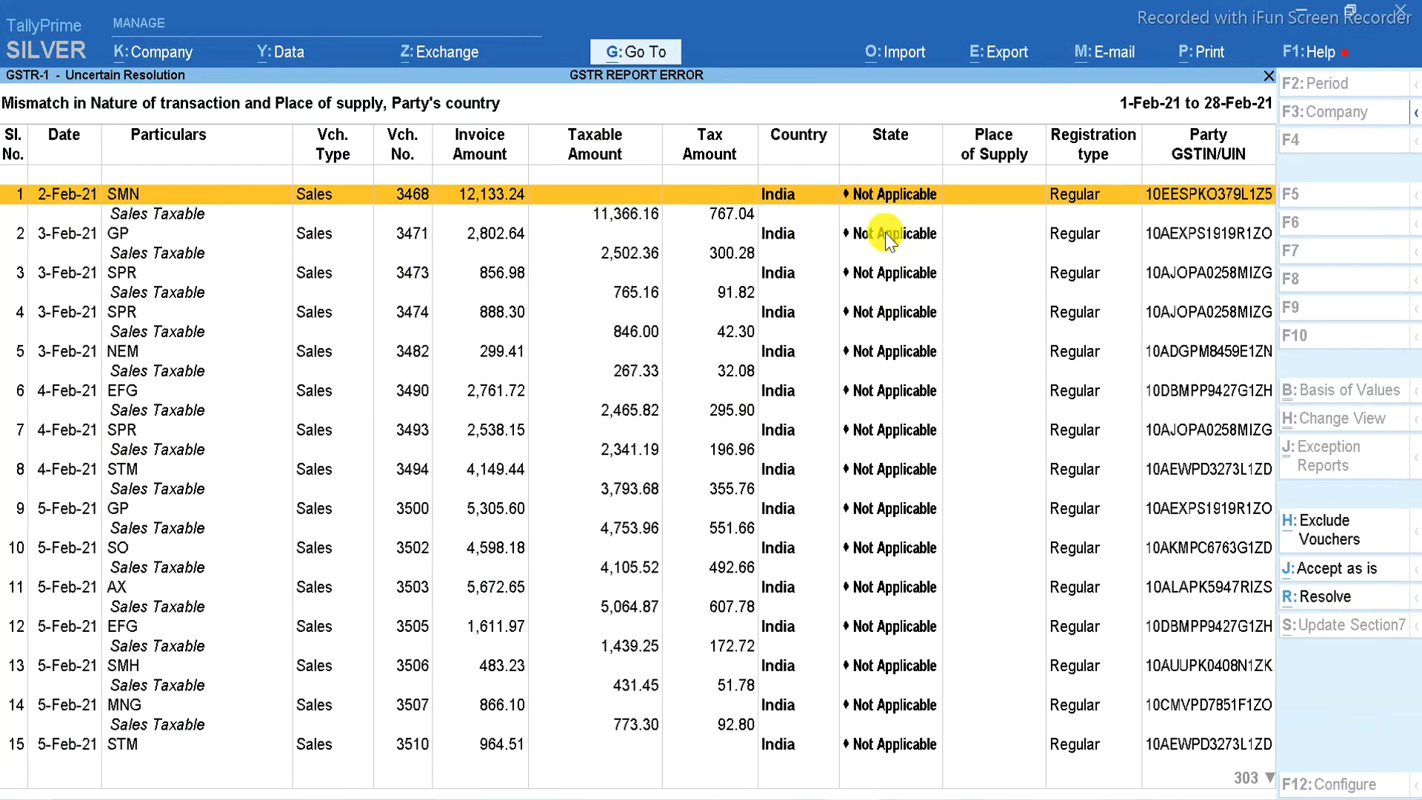
{"action": "key", "text": "Return"}
{"action": "type", "text": "Bi"}
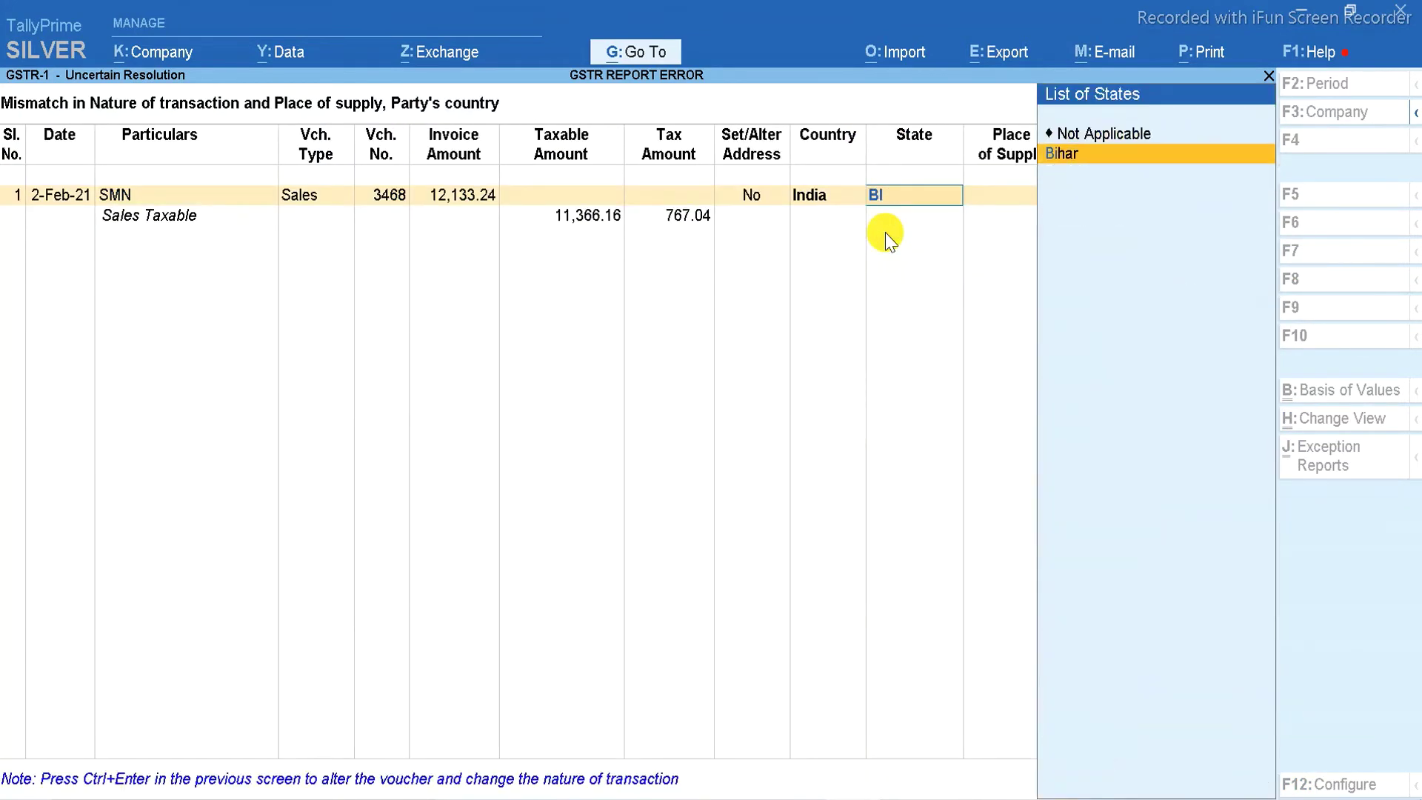
{"action": "key", "text": "Return"}
{"action": "type", "text": "Bi"}
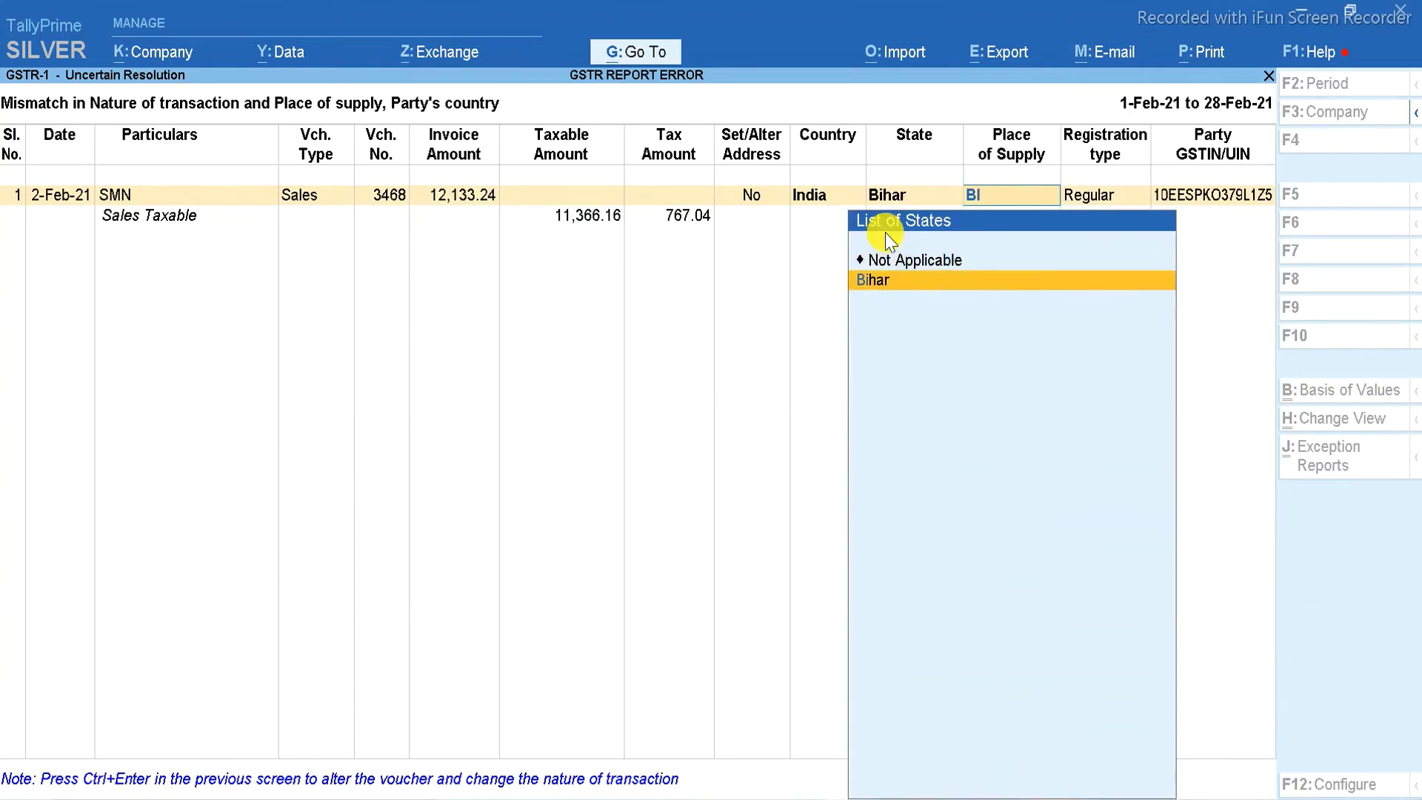
{"action": "key", "text": "Return"}
{"action": "key", "text": "ctrl"}
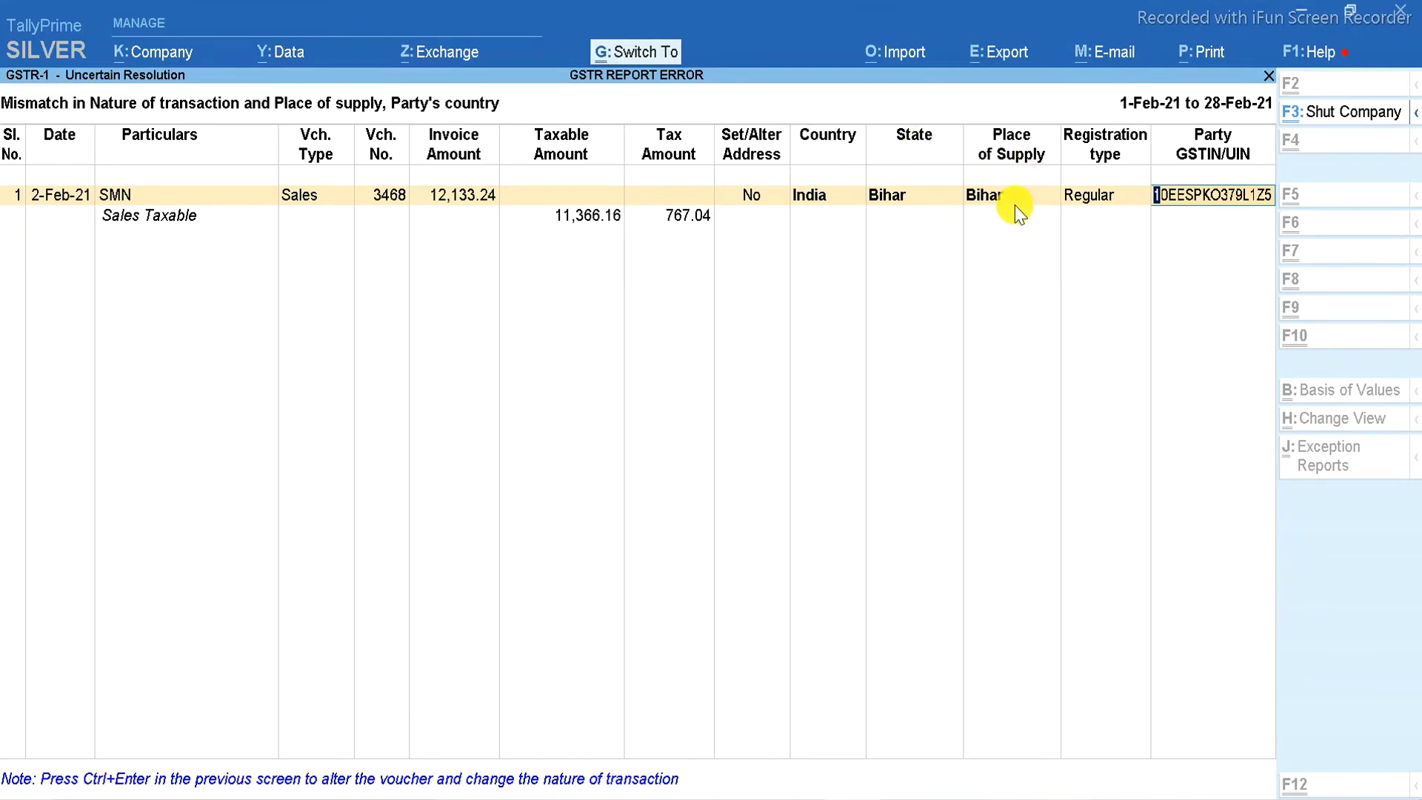
{"action": "key", "text": "ctrl+a"}
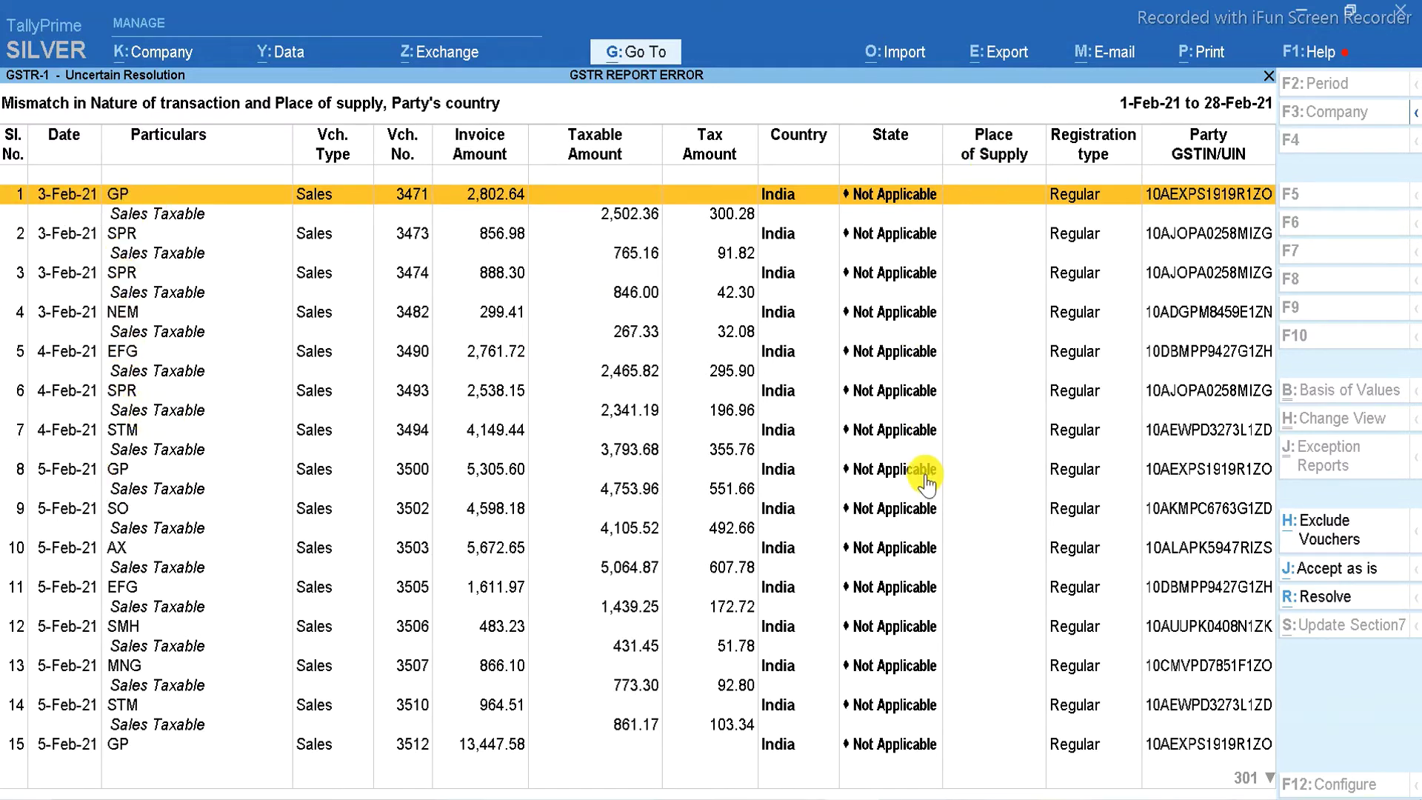
- Open the modified-tax exception for the 2-Feb-21 SMN sales voucher, recompute its tax amounts, save it and return to the exceptions list
{"action": "key", "text": "Escape"}
{"action": "key", "text": "Down"}
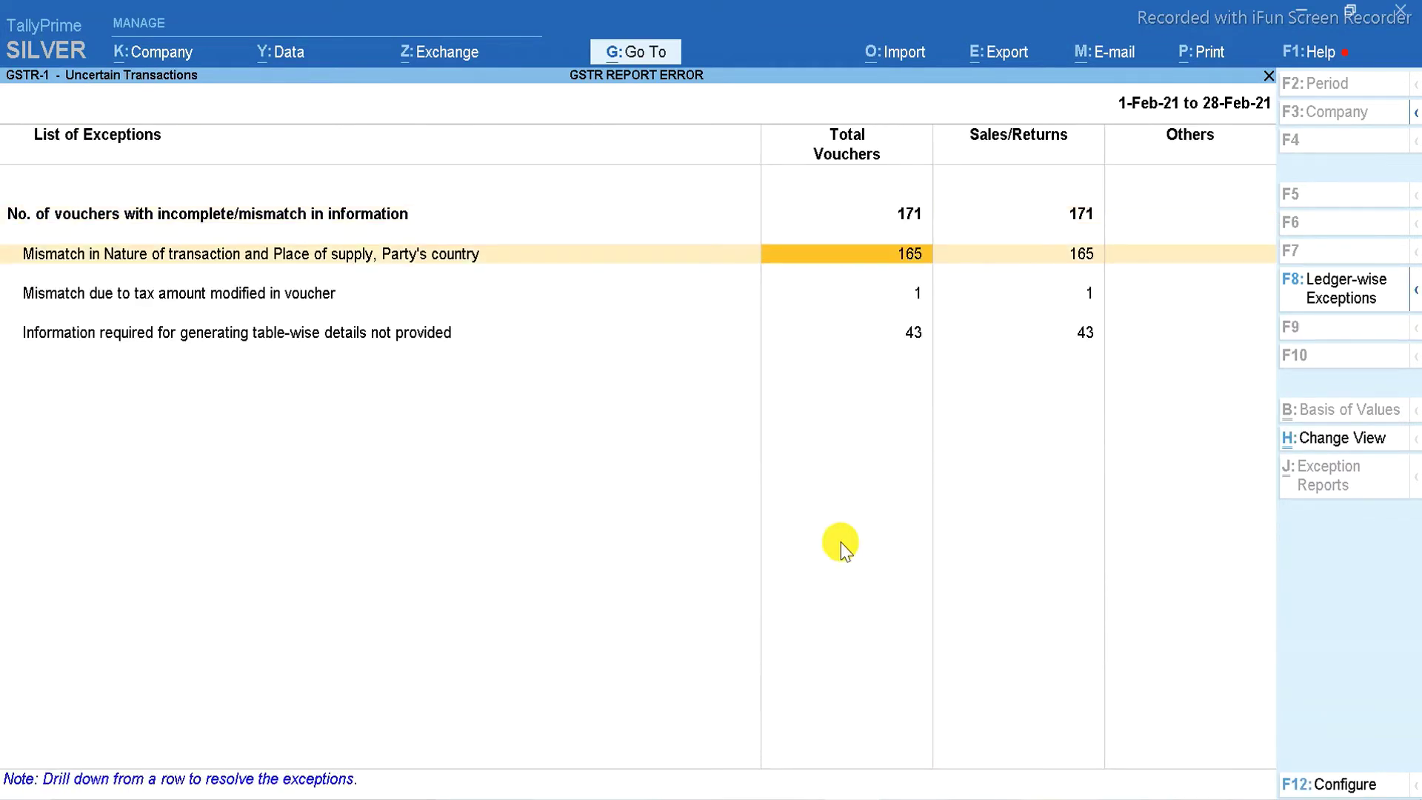
{"action": "left_click", "coordinate": [915, 306]}
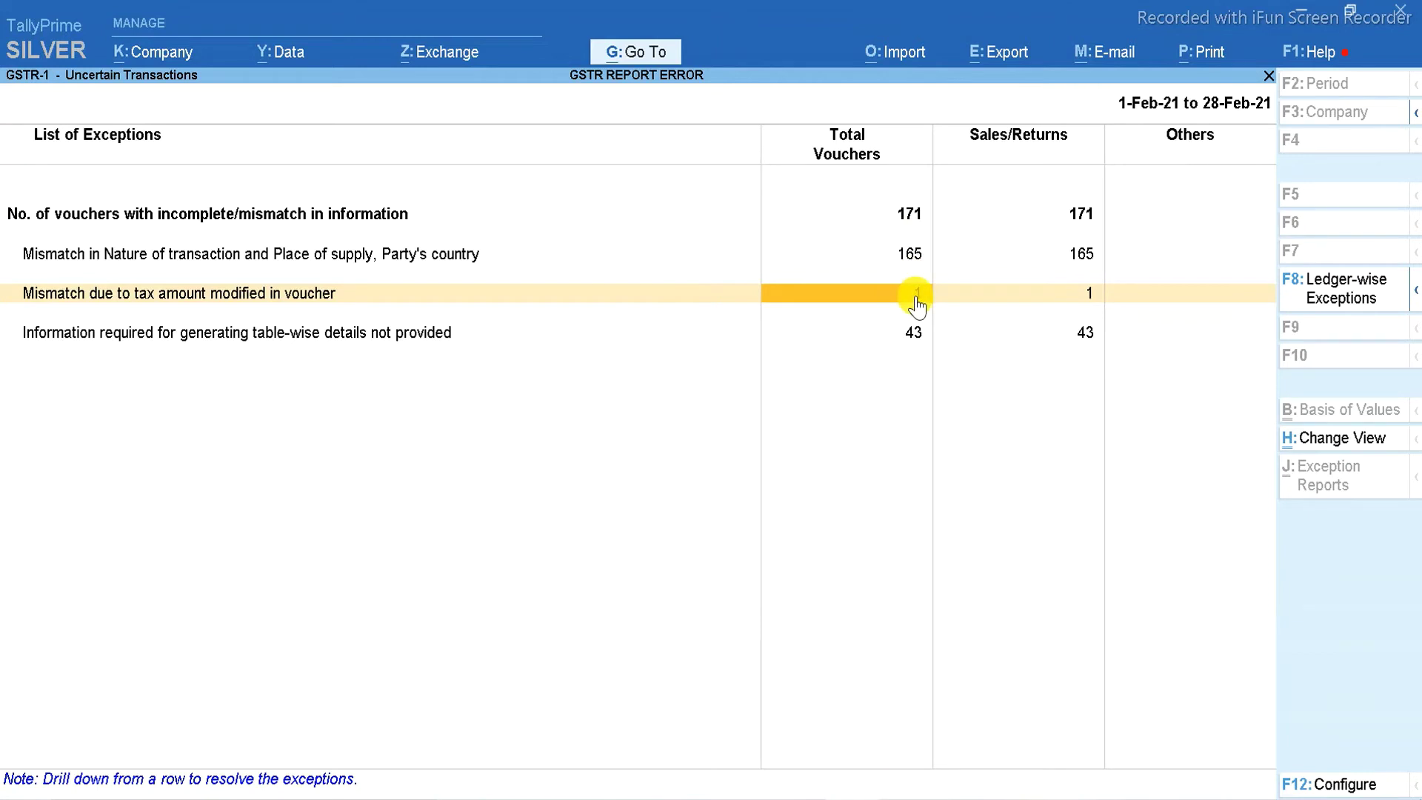
{"action": "left_click", "coordinate": [916, 302]}
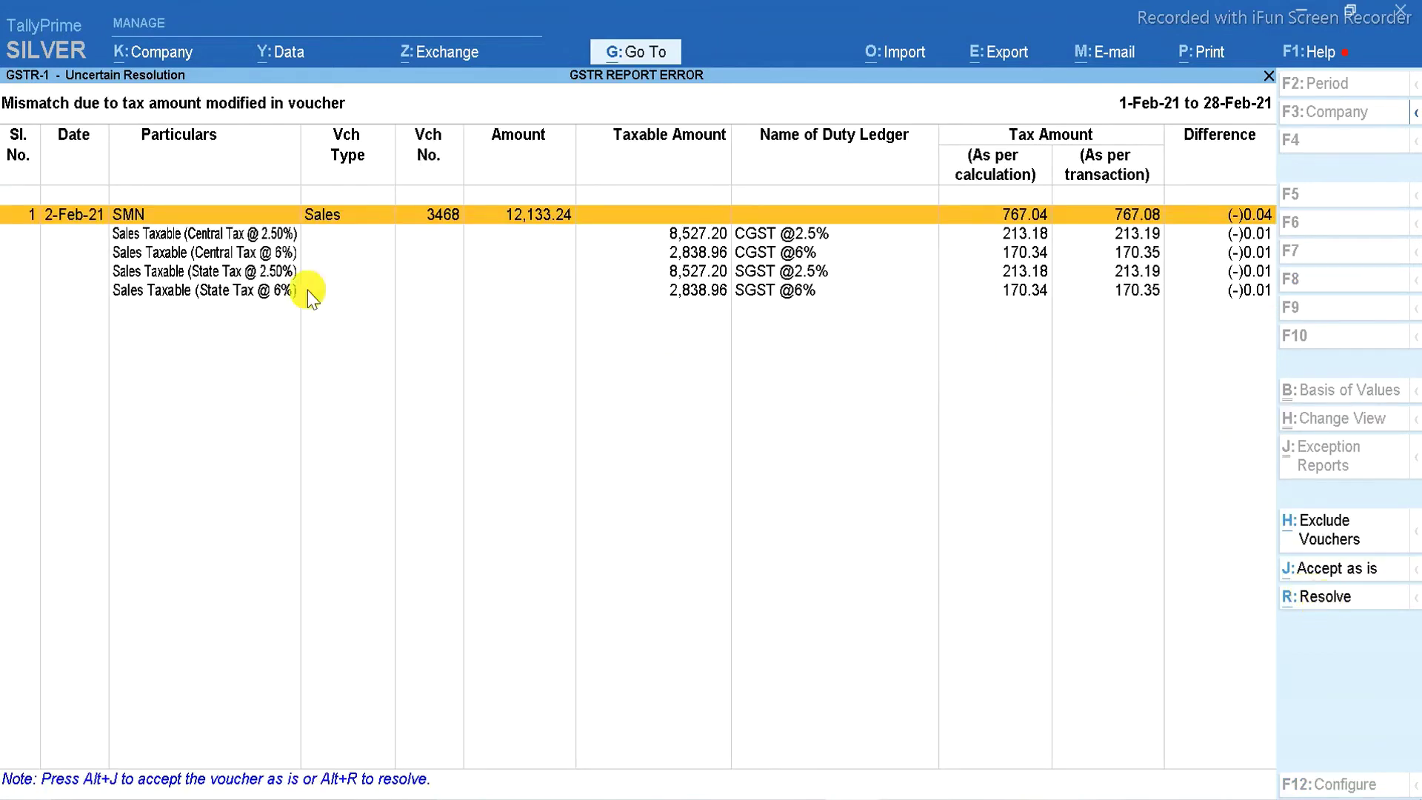
{"action": "left_click", "coordinate": [1326, 599]}
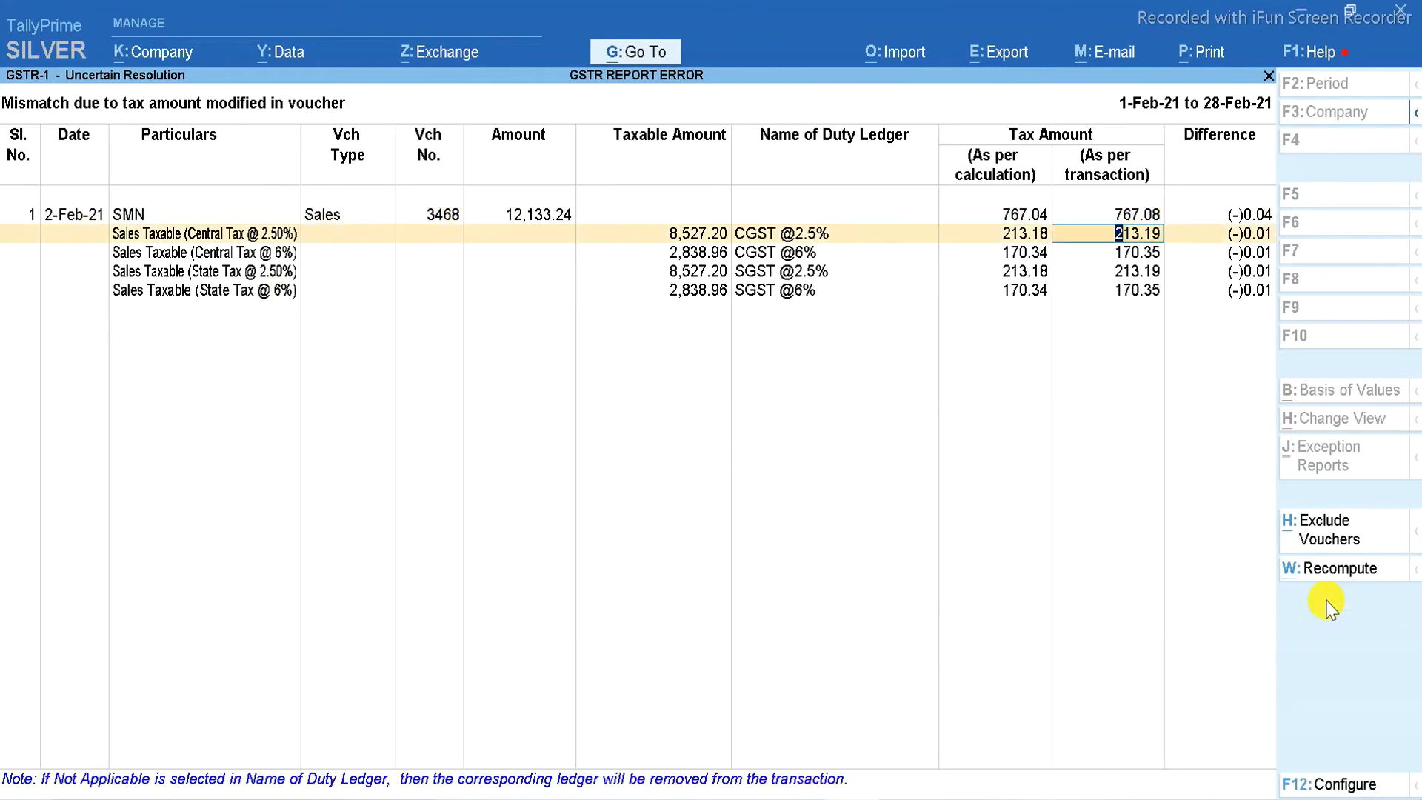
{"action": "left_click", "coordinate": [1329, 569]}
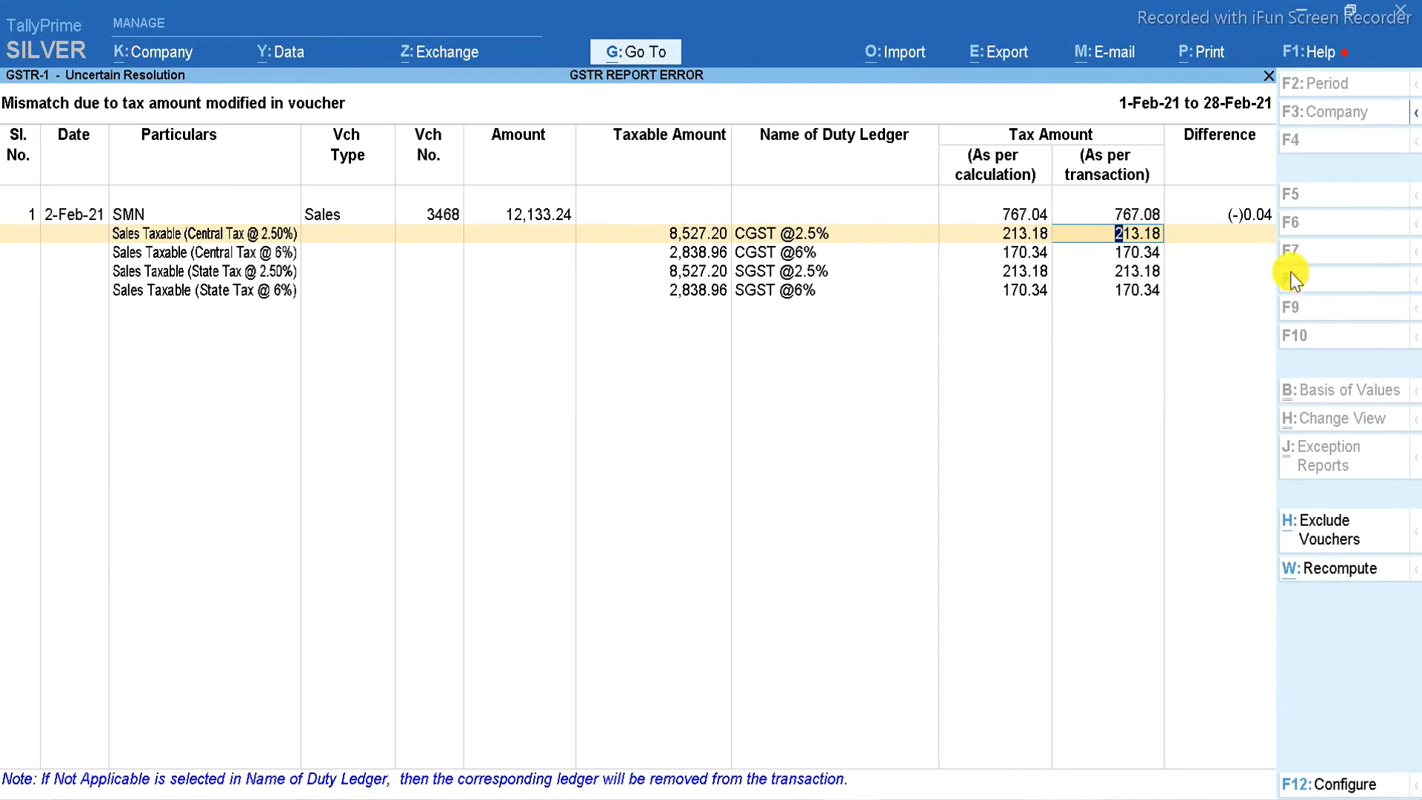
{"action": "key", "text": "ctrl"}
{"action": "key", "text": "ctrl+a"}
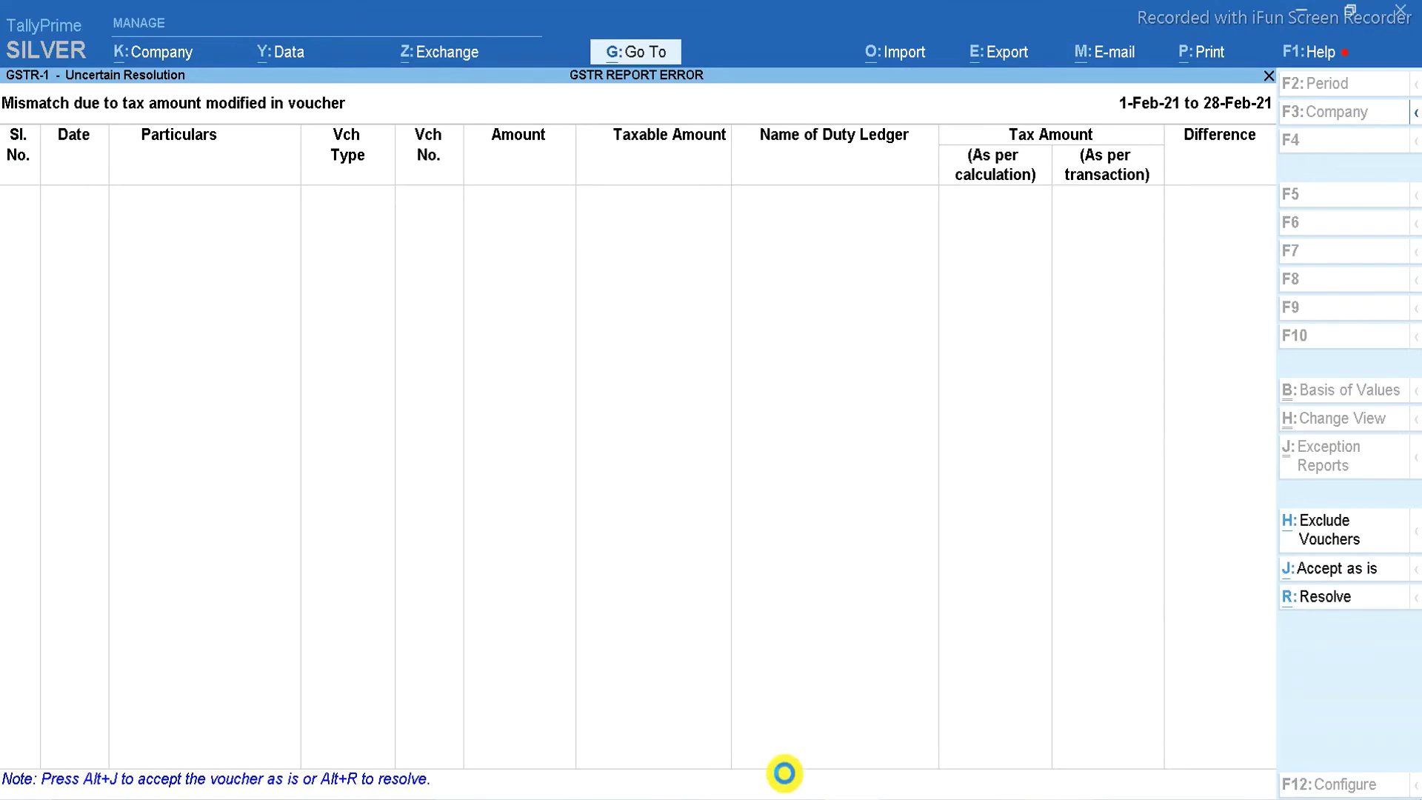
{"action": "key", "text": "Escape"}
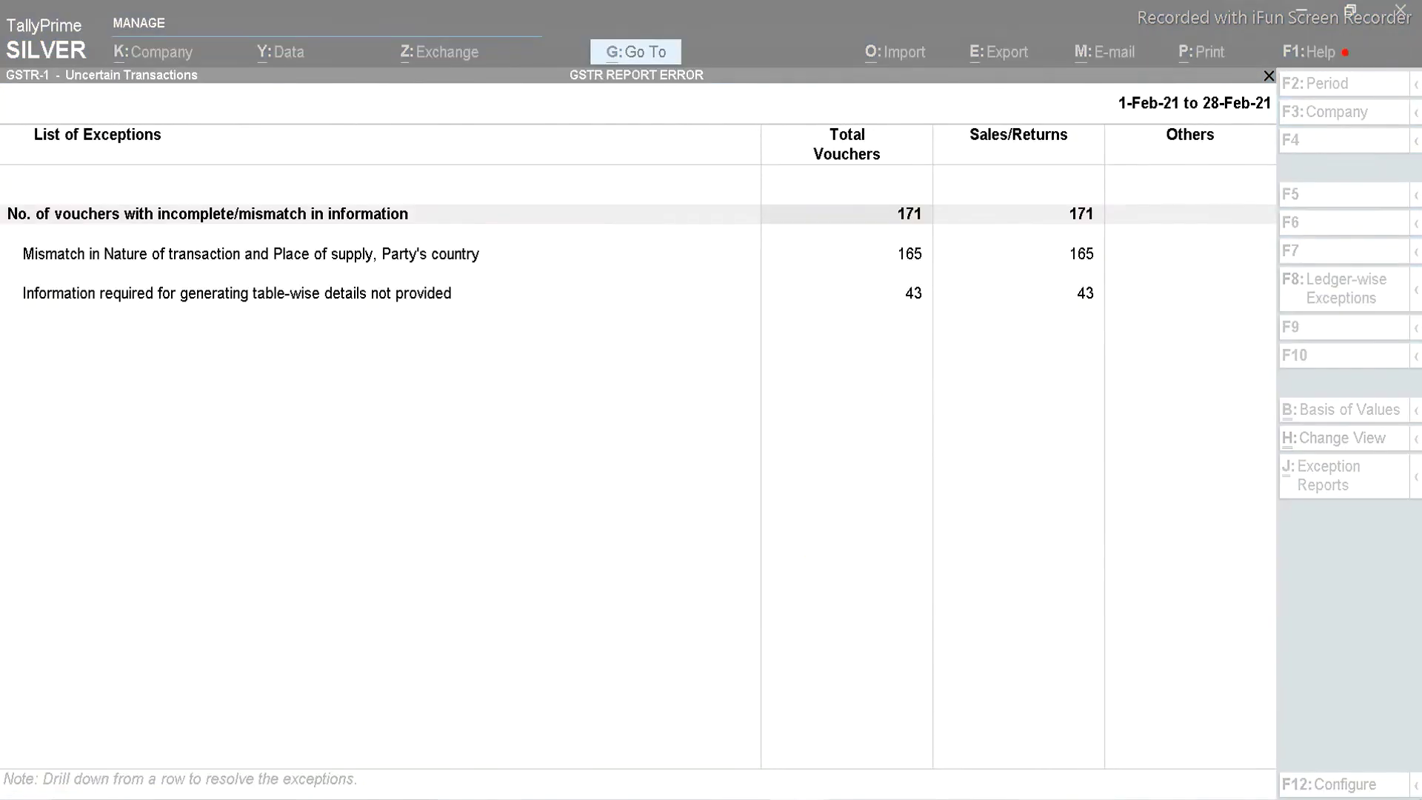
- Open the vouchers lacking information for table-wise details and view the GSTIN/UIN correction form for JM, leaving it without changes
{"action": "left_click", "coordinate": [921, 285]}
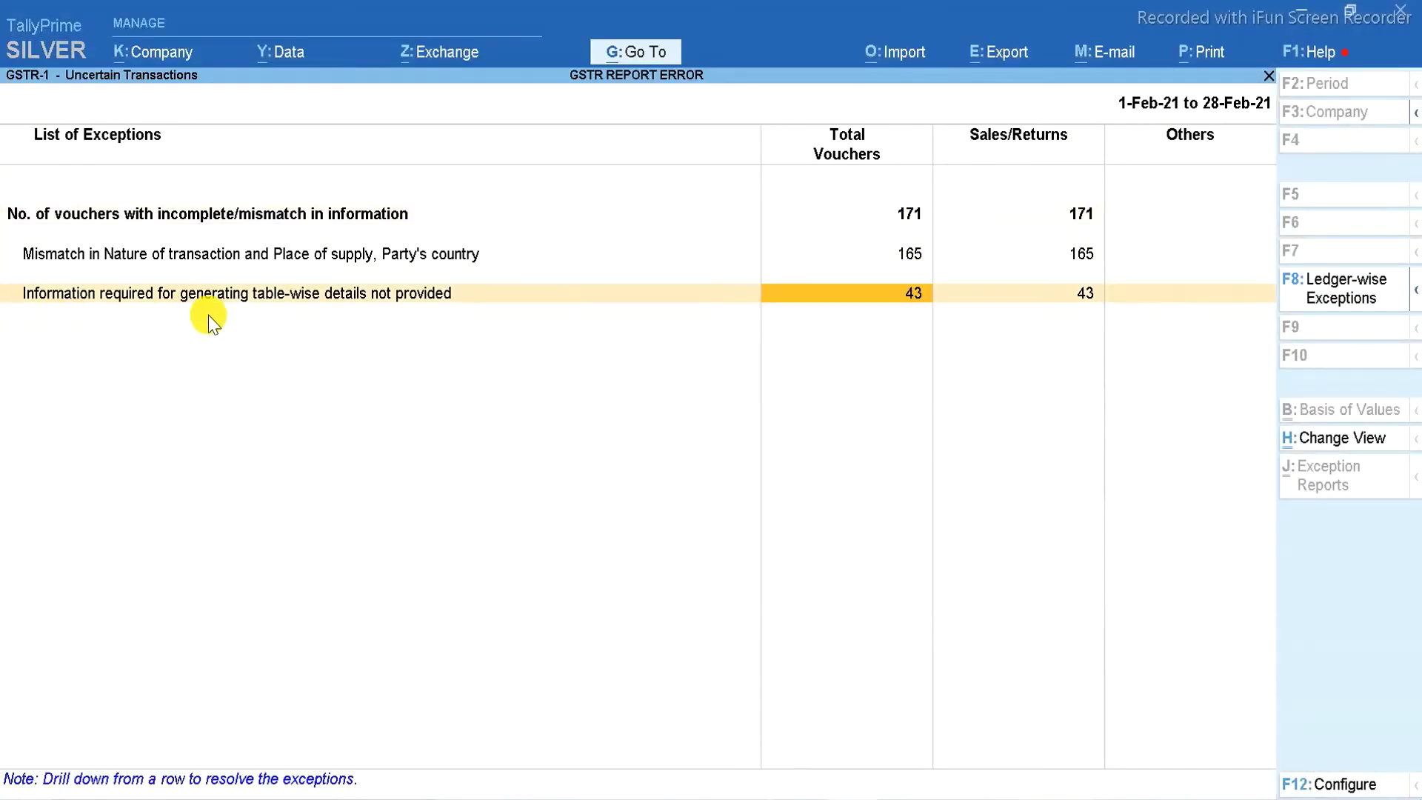
{"action": "left_click", "coordinate": [494, 318]}
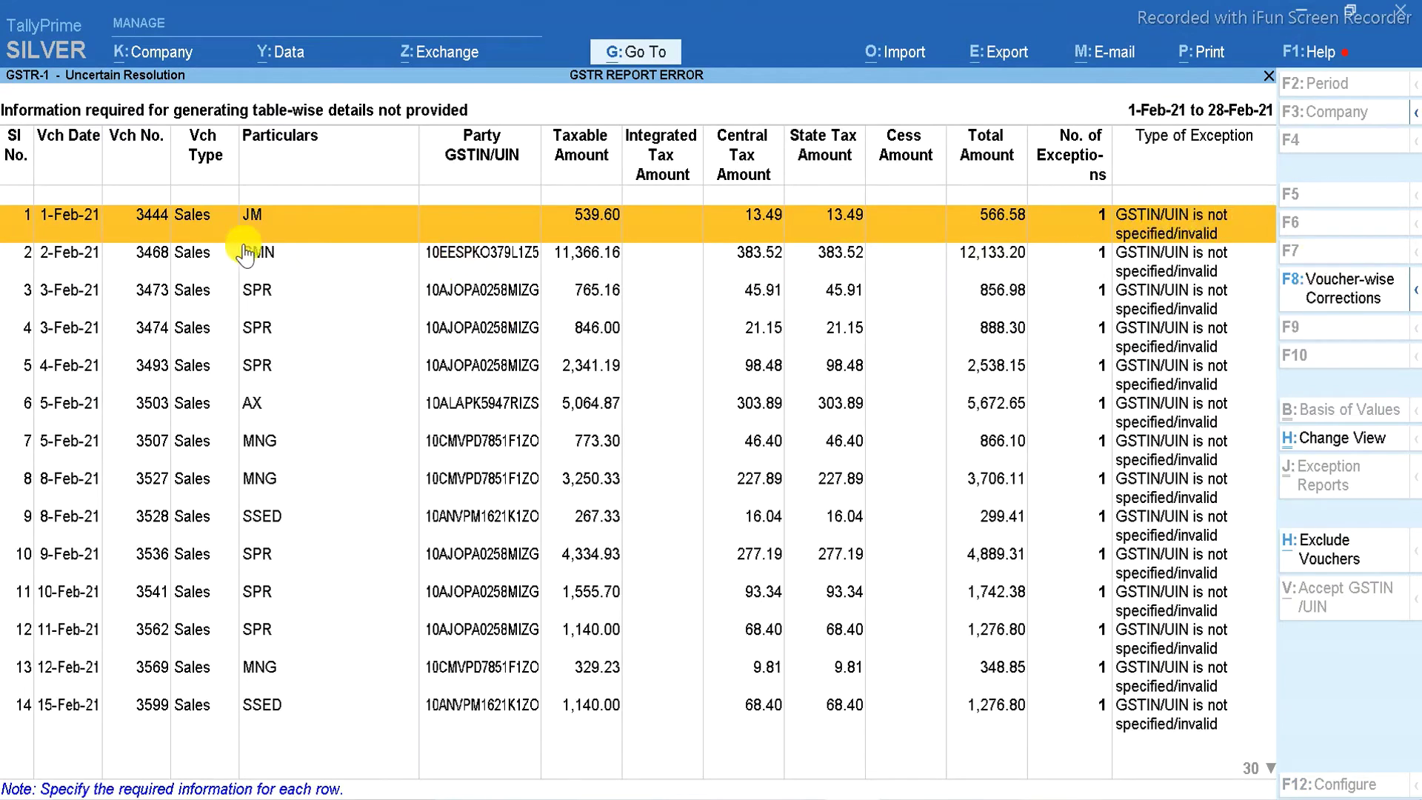
{"action": "key", "text": "F8"}
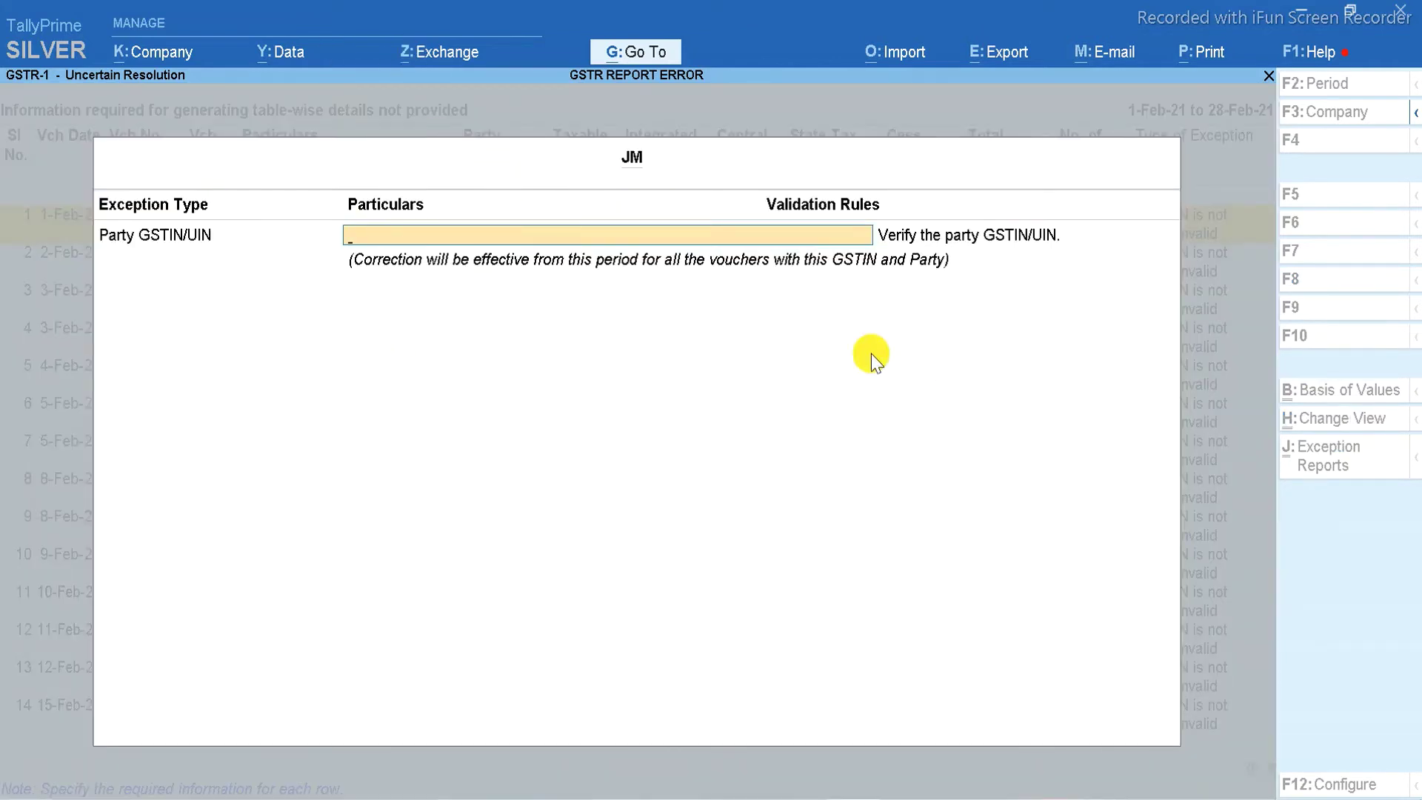
{"action": "key", "text": "Escape"}
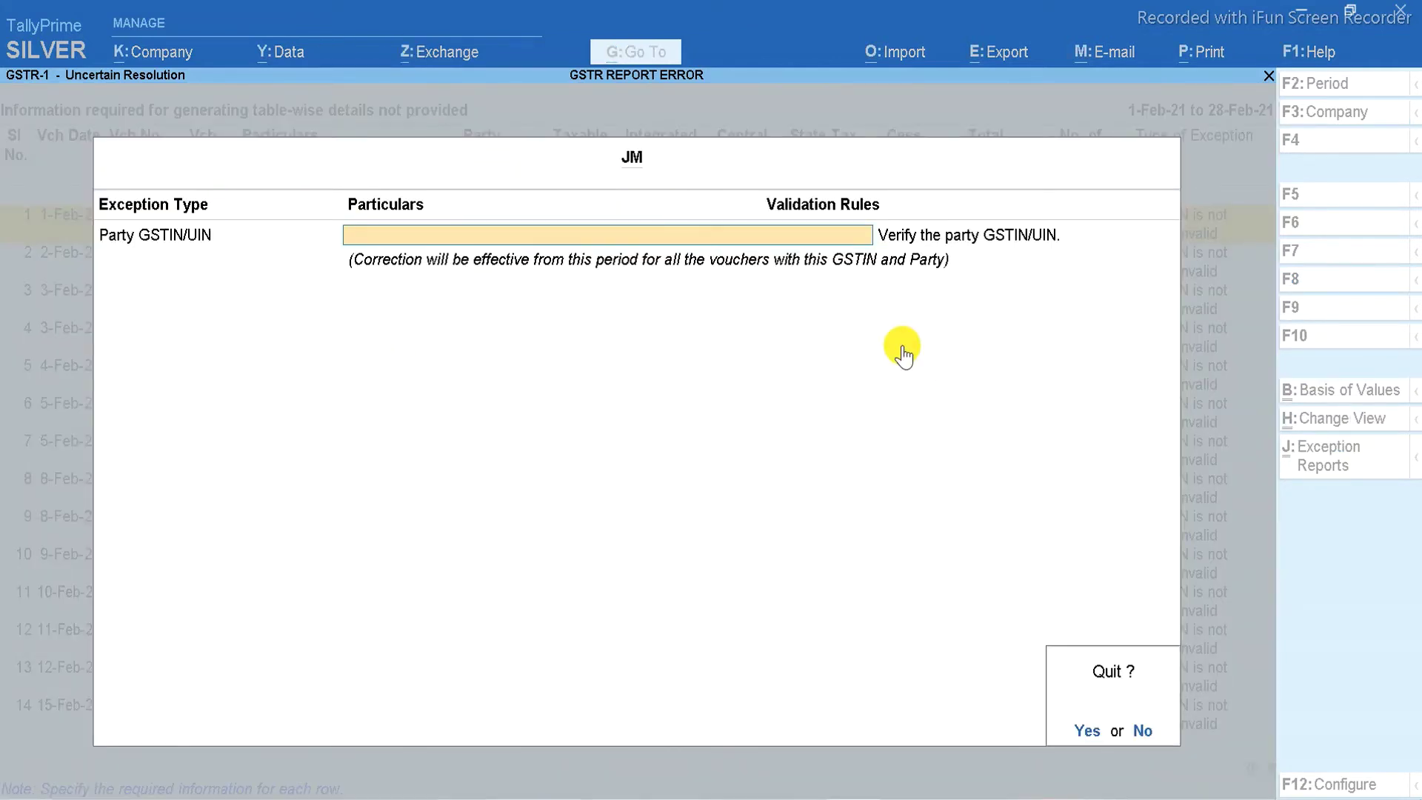
{"action": "key", "text": "y"}
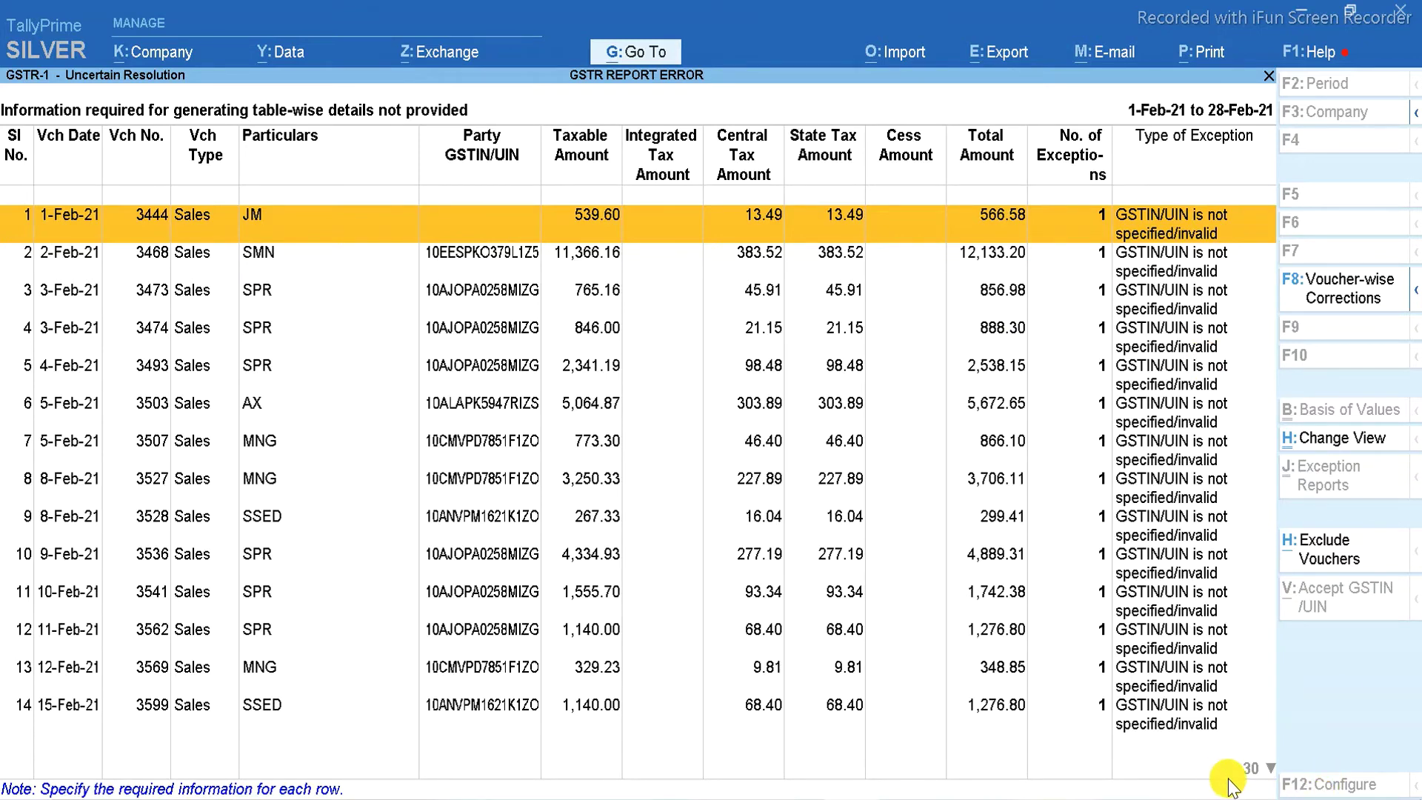
- Alter the JM party ledger by setting its registration type to Consumer, and save the ledger
{"action": "key", "text": "Return"}
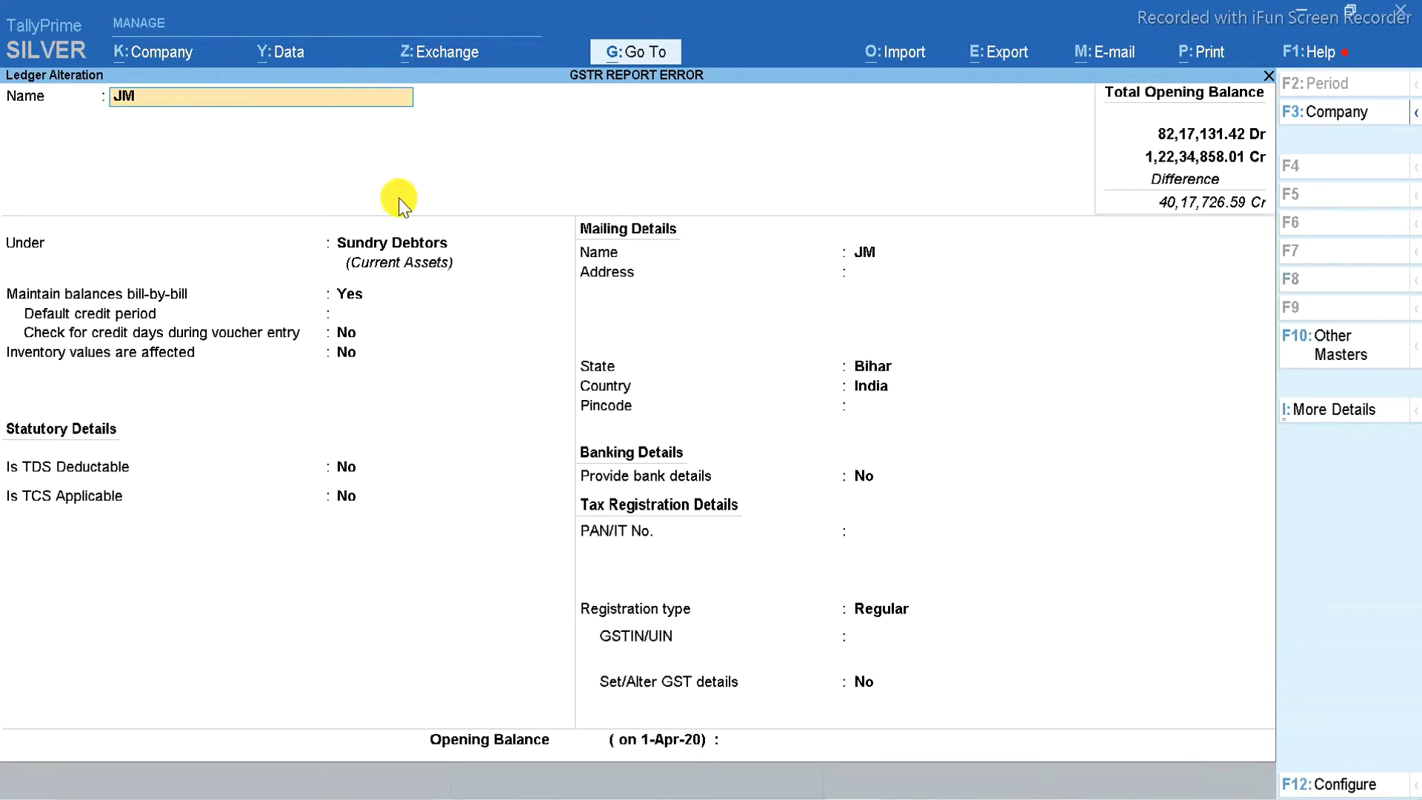
{"action": "key", "text": "Return"}
{"action": "key", "text": "Return"}
{"action": "key", "text": "Return"}
{"action": "key", "text": "Return"}
{"action": "key", "text": "Return"}
{"action": "key", "text": "Return"}
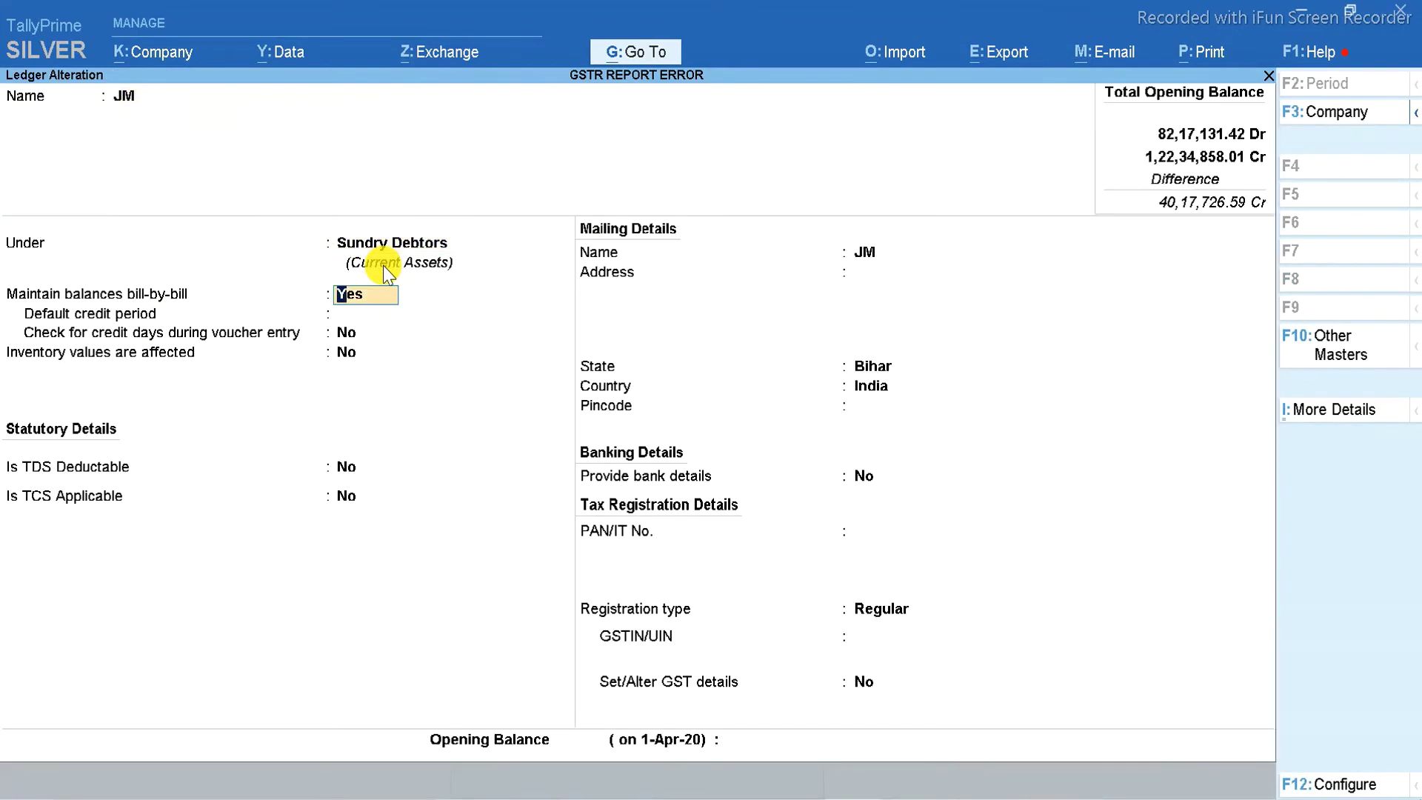
{"action": "key", "text": "Return"}
{"action": "key", "text": "Return"}
{"action": "key", "text": "Return"}
{"action": "key", "text": "Return"}
{"action": "key", "text": "Return"}
{"action": "key", "text": "Return"}
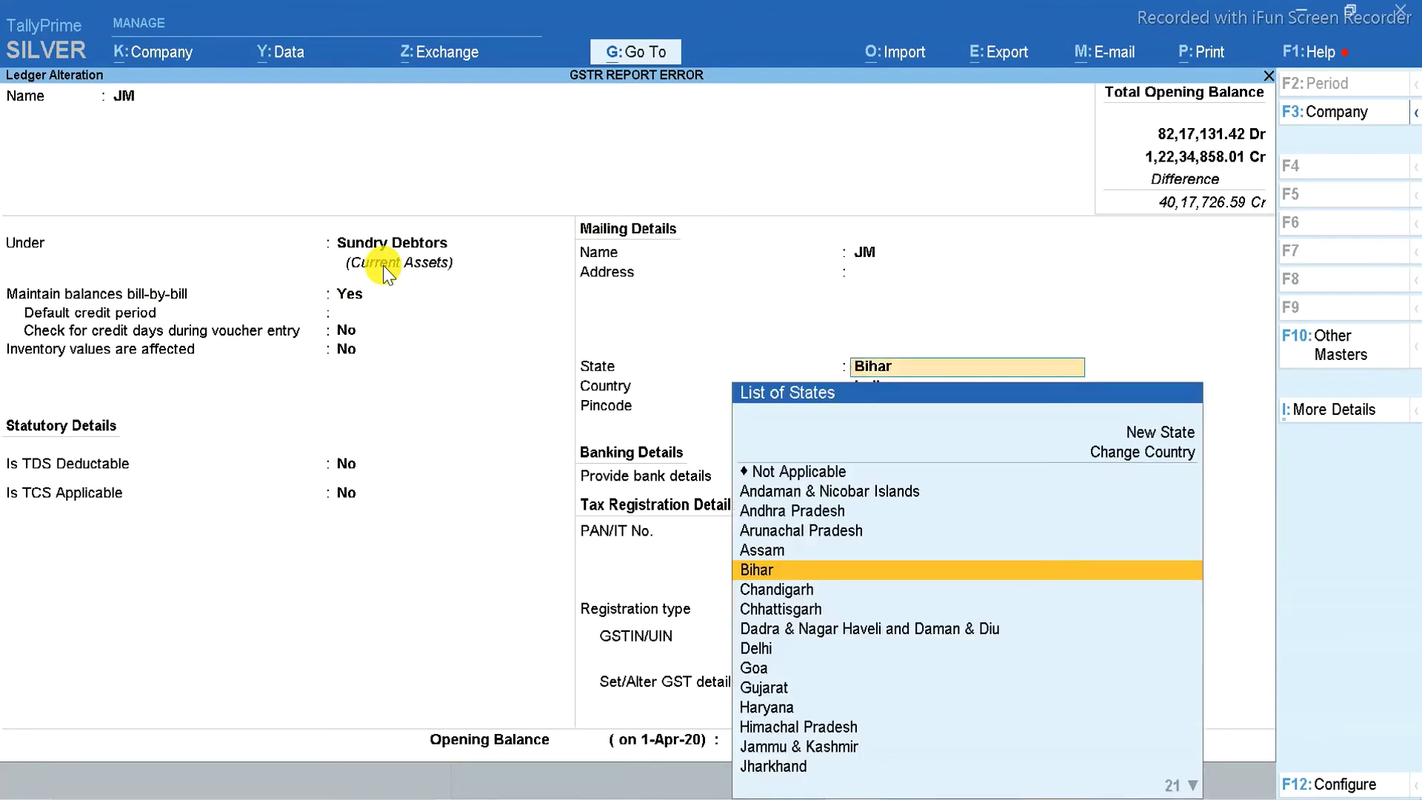
{"action": "key", "text": "Return"}
{"action": "key", "text": "Return"}
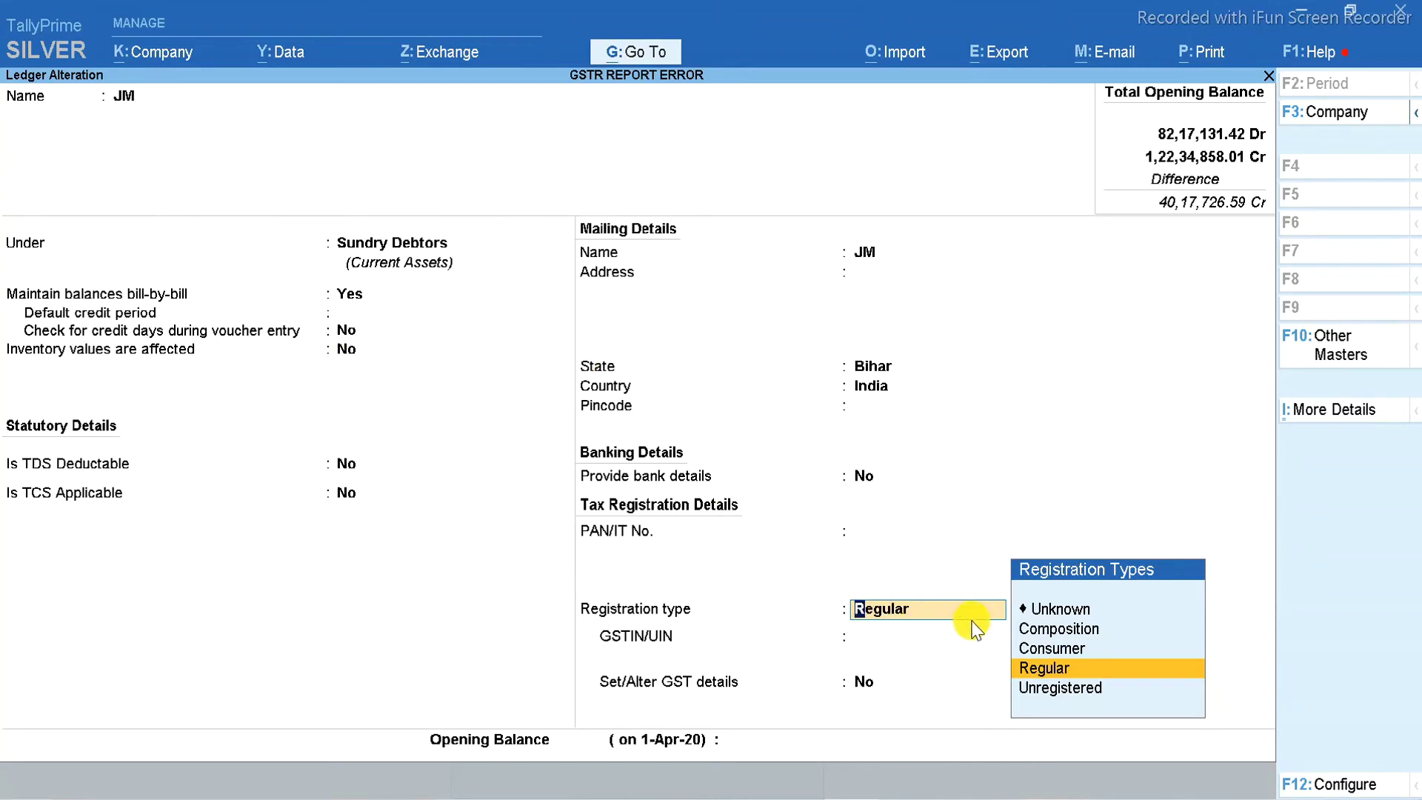
{"action": "key", "text": "Up"}
{"action": "key", "text": "Return"}
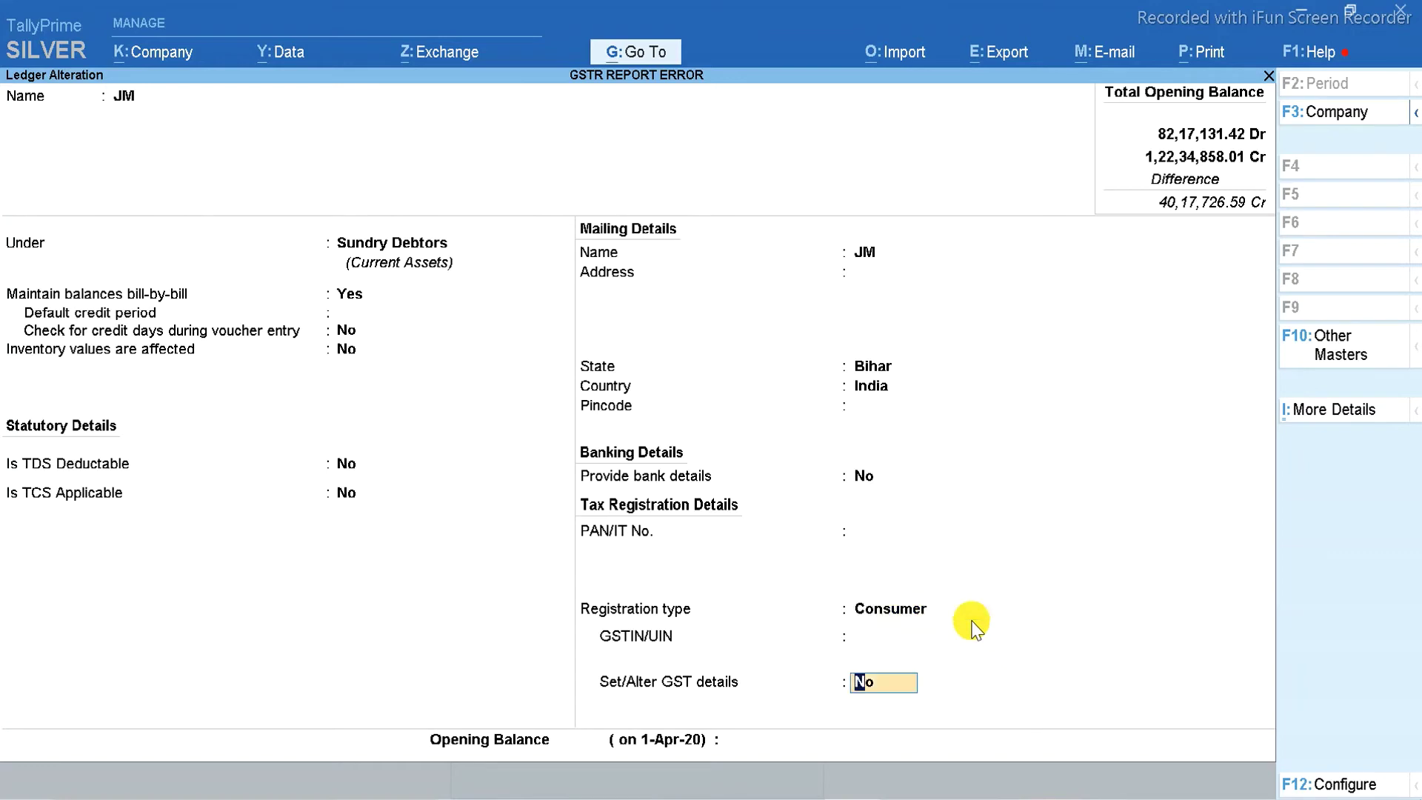
{"action": "key", "text": "ctrl+a"}
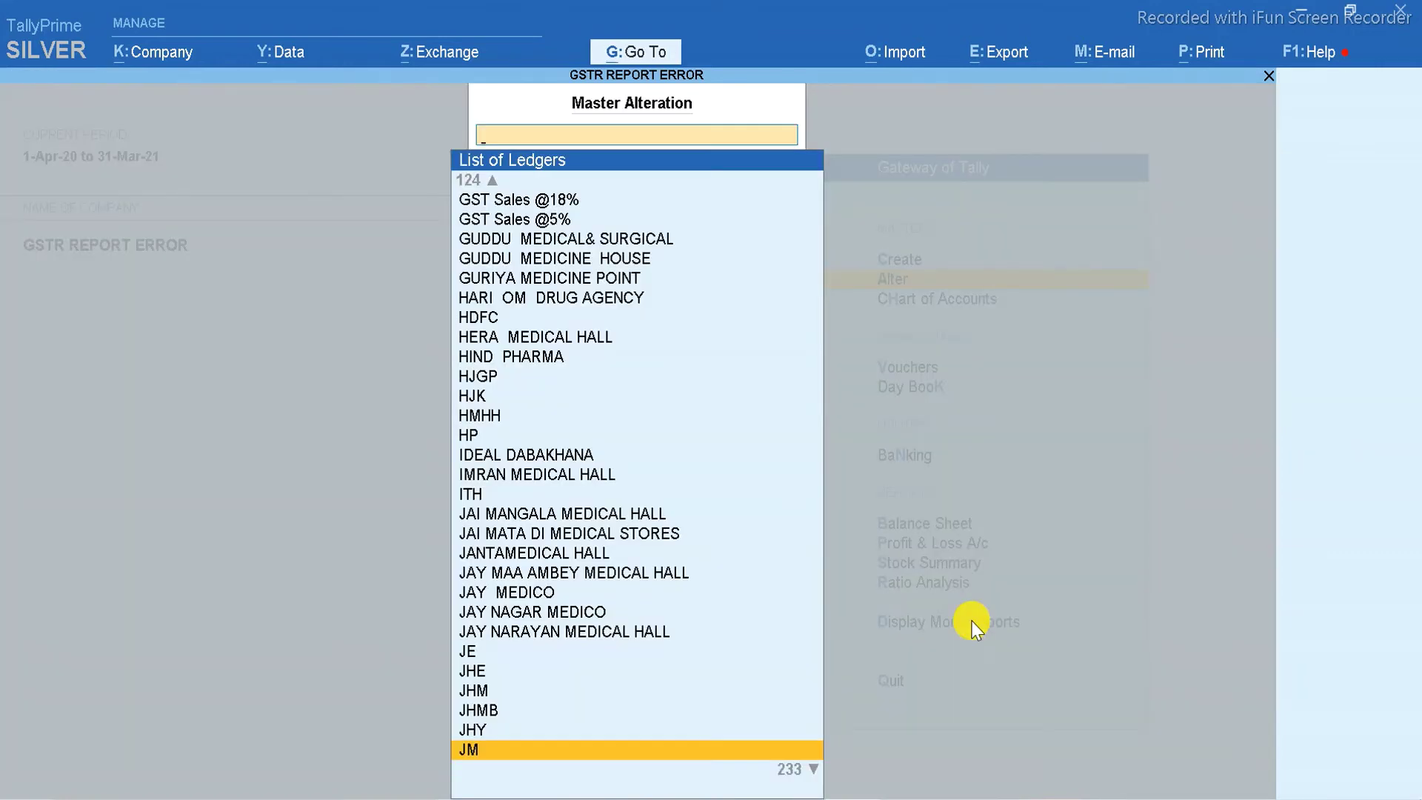
- Leave ledger alteration, reopen the GSTR-1 report from the statutory GST reports and select the uncertain transactions
{"action": "key", "text": "Escape"}
{"action": "key", "text": "Escape"}
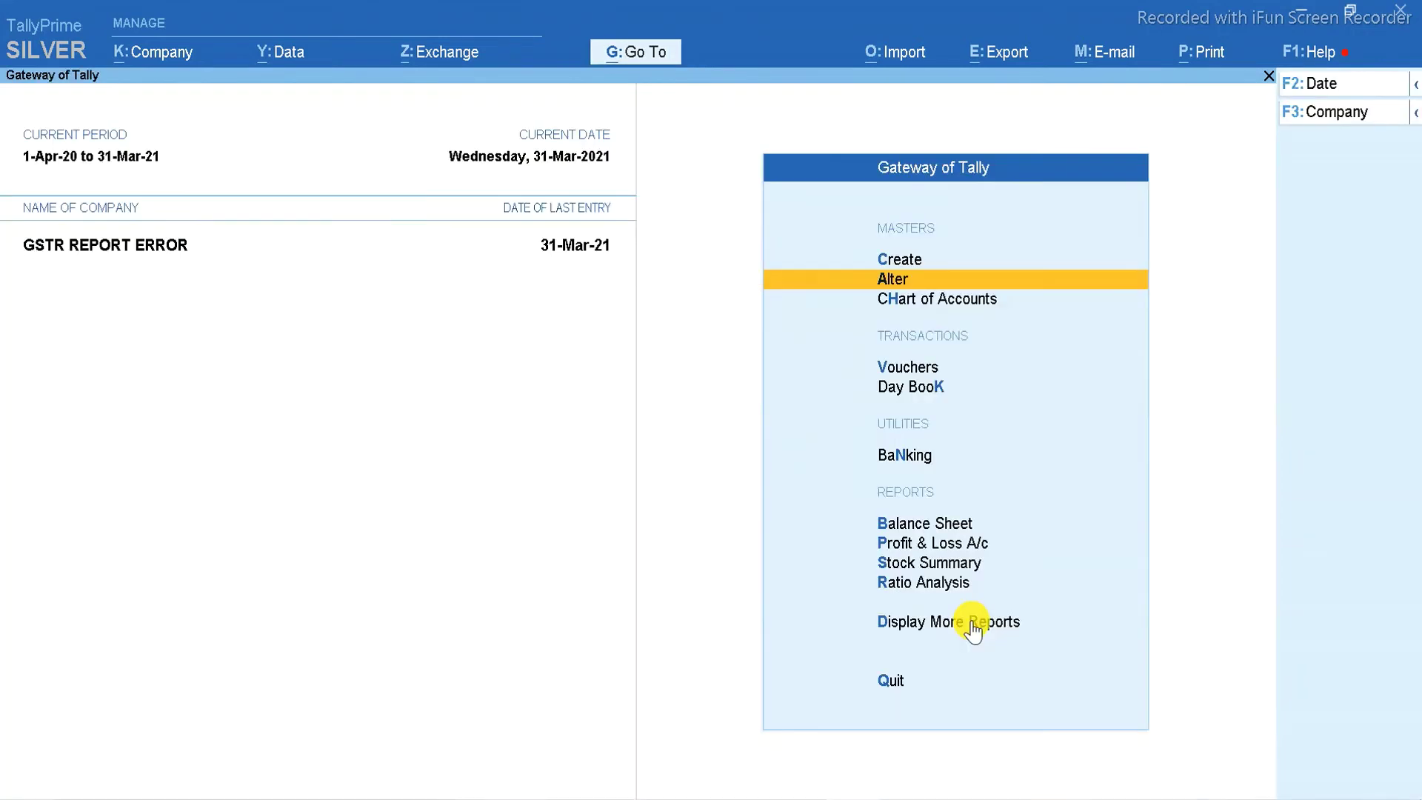
{"action": "key", "text": "Escape"}
{"action": "key", "text": "Escape"}
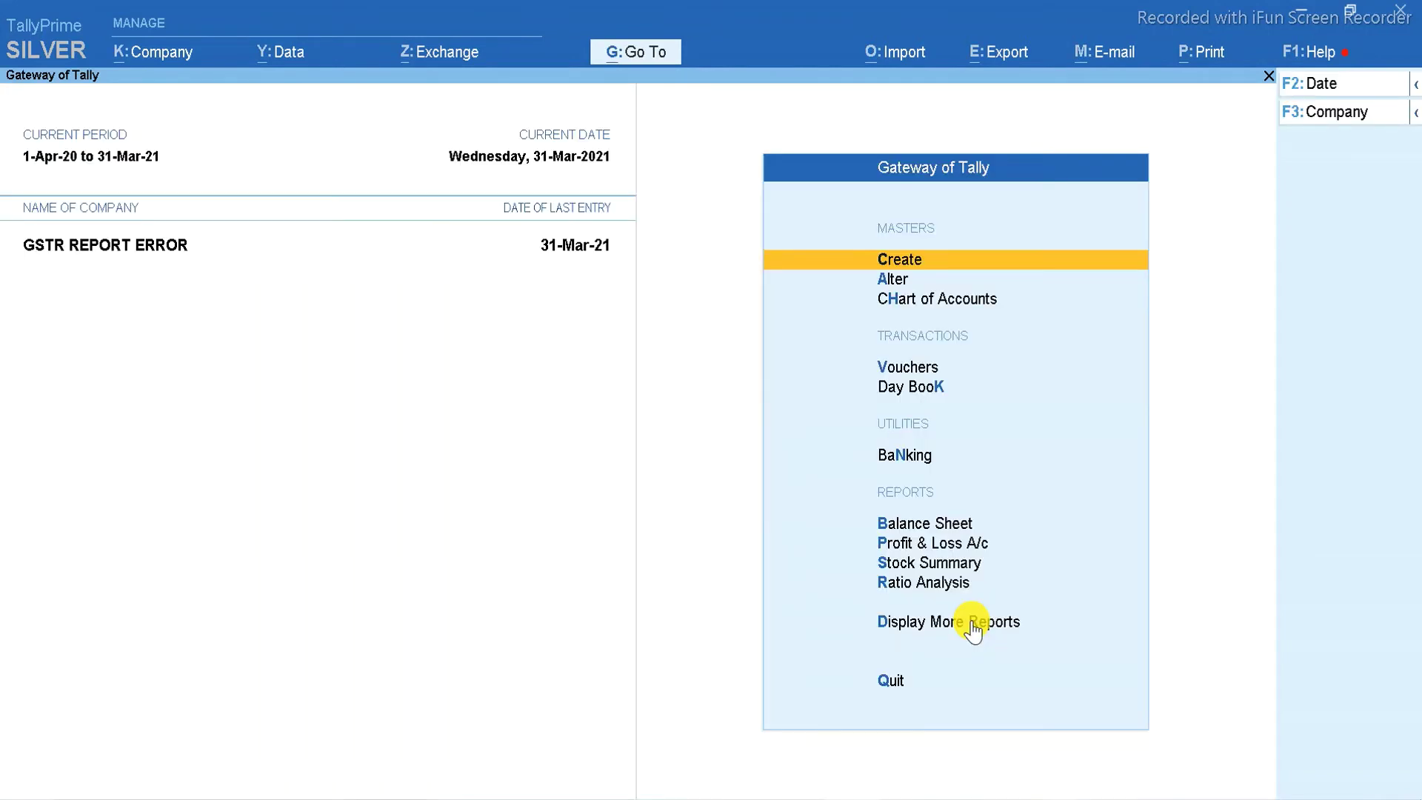
{"action": "left_click", "coordinate": [972, 625]}
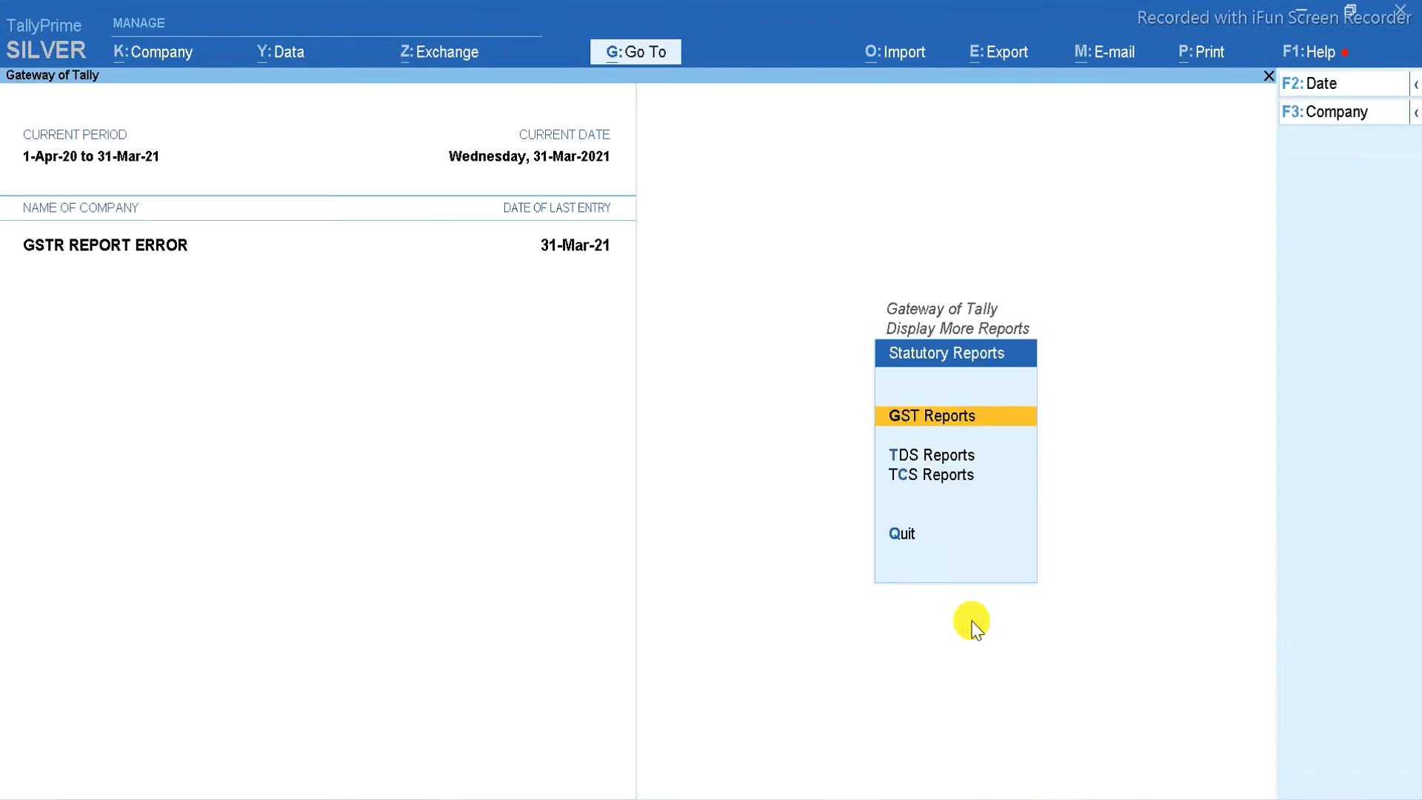
{"action": "key", "text": "Return"}
{"action": "key", "text": "Return"}
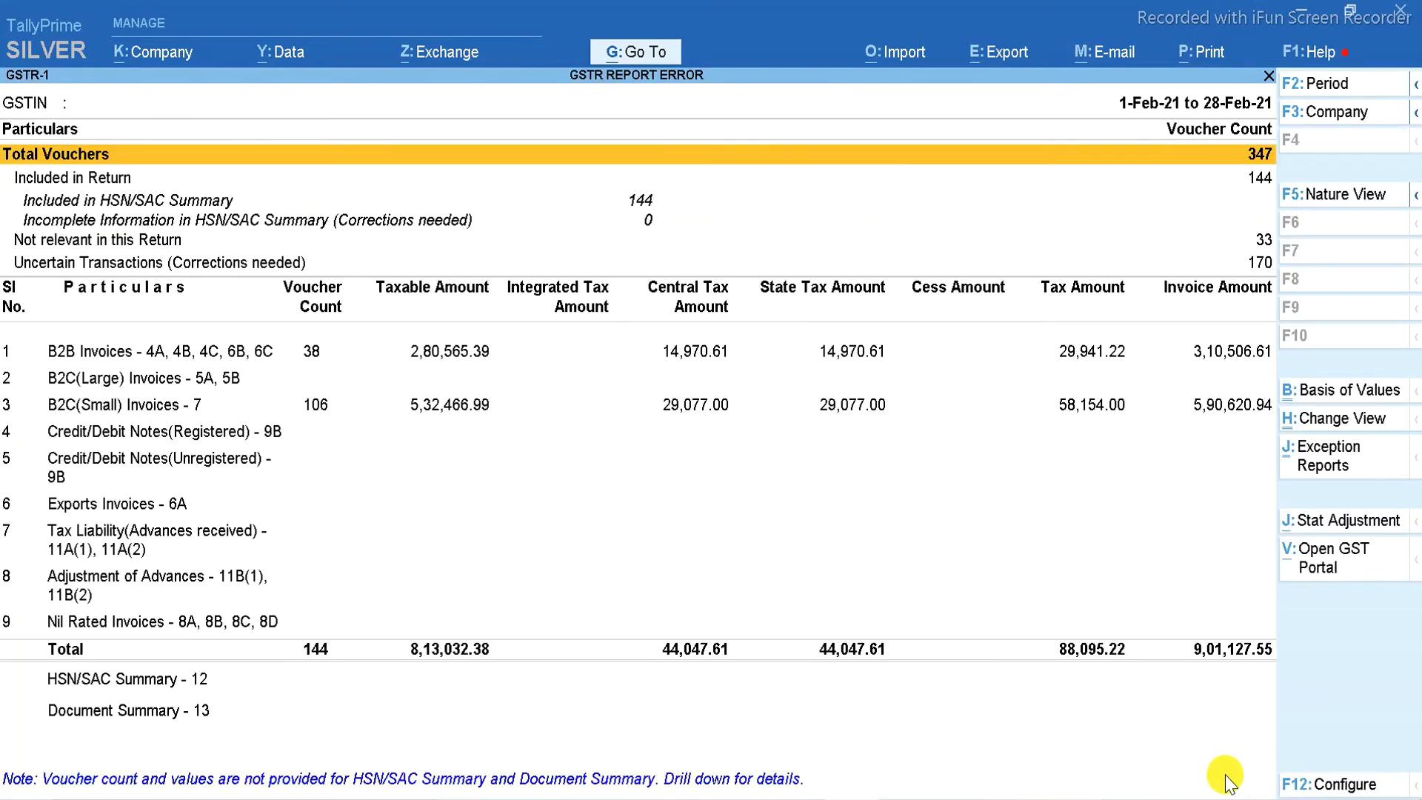
{"action": "left_click", "coordinate": [1265, 268]}
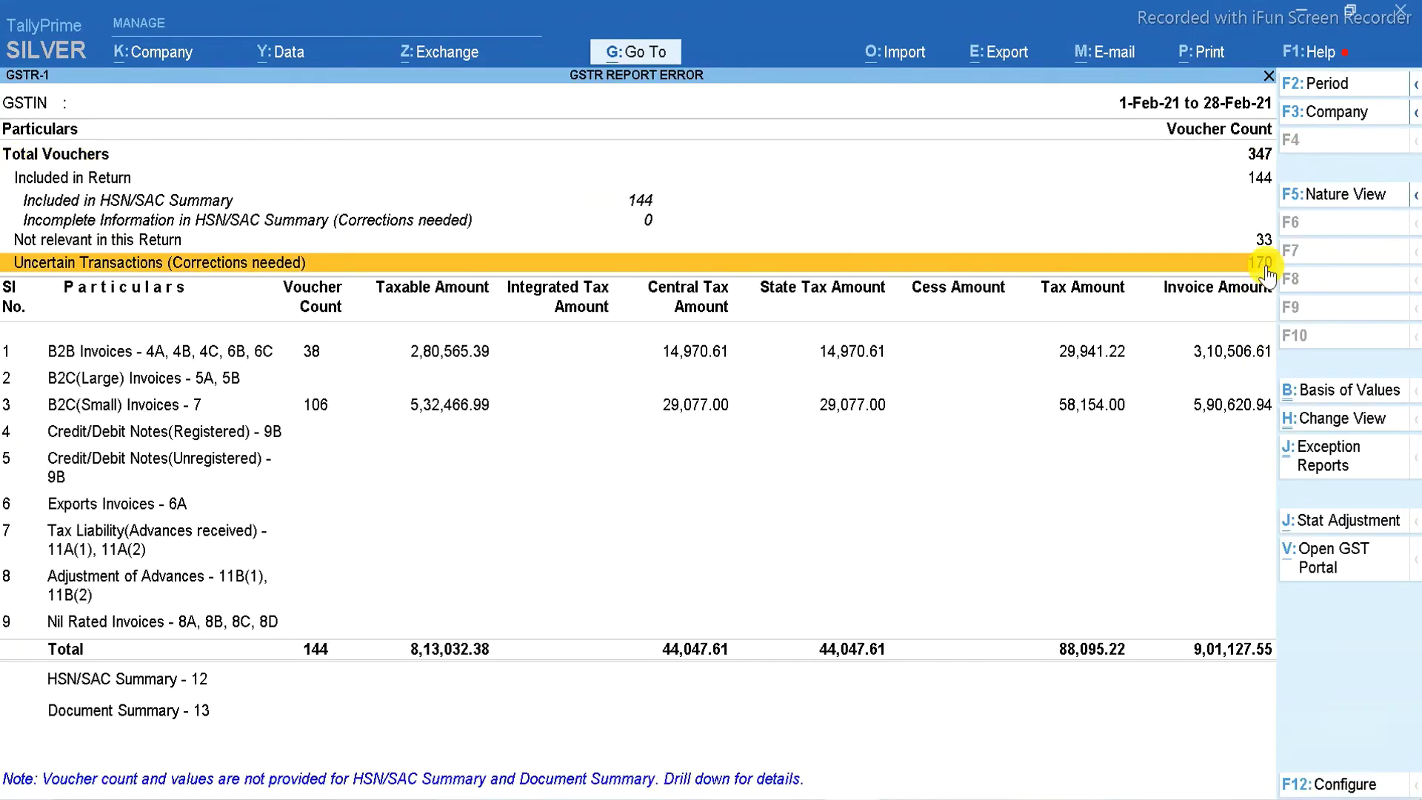
- Open the uncertain transactions and list the vouchers lacking information required for generating table-wise details
{"action": "left_click", "coordinate": [1264, 268]}
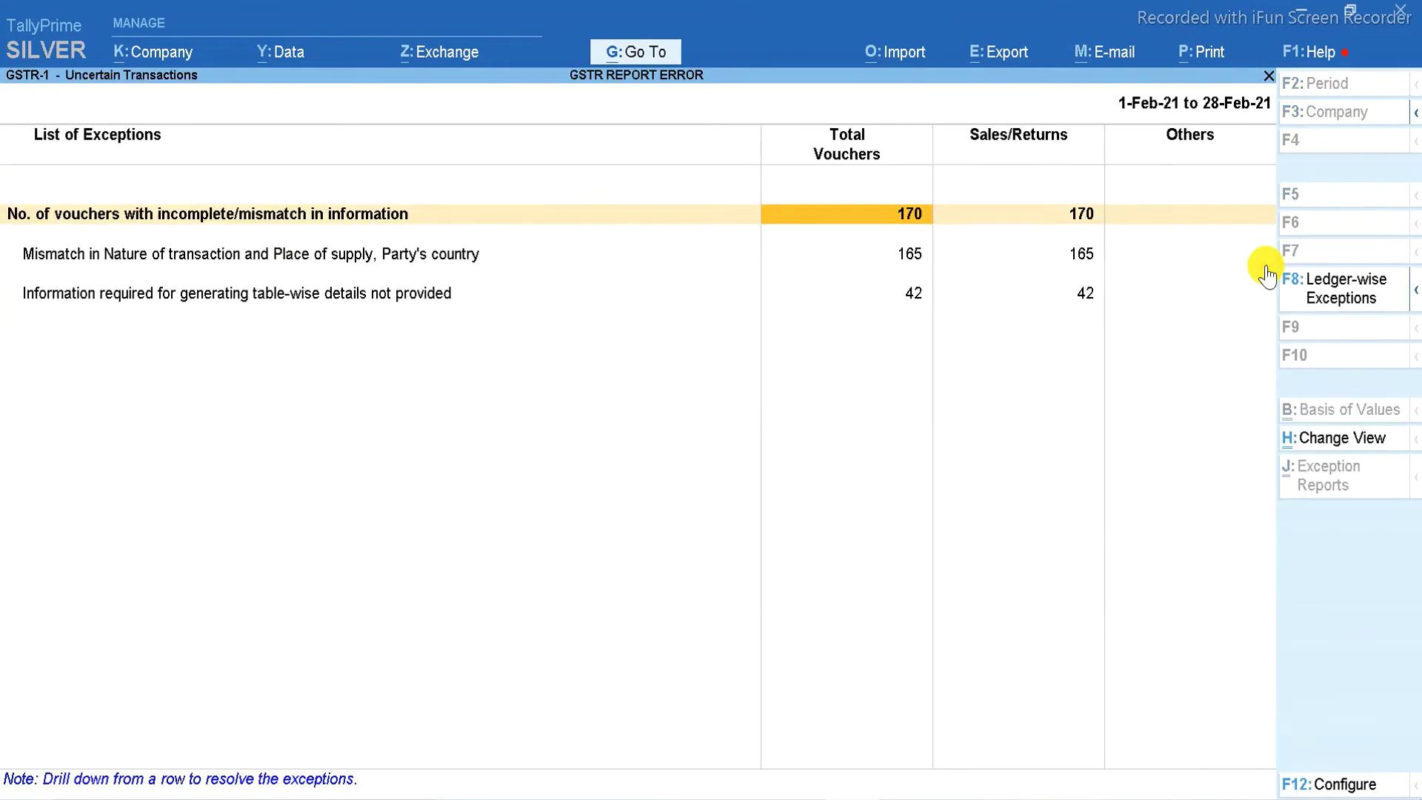
{"action": "key", "text": "Down"}
{"action": "key", "text": "Down"}
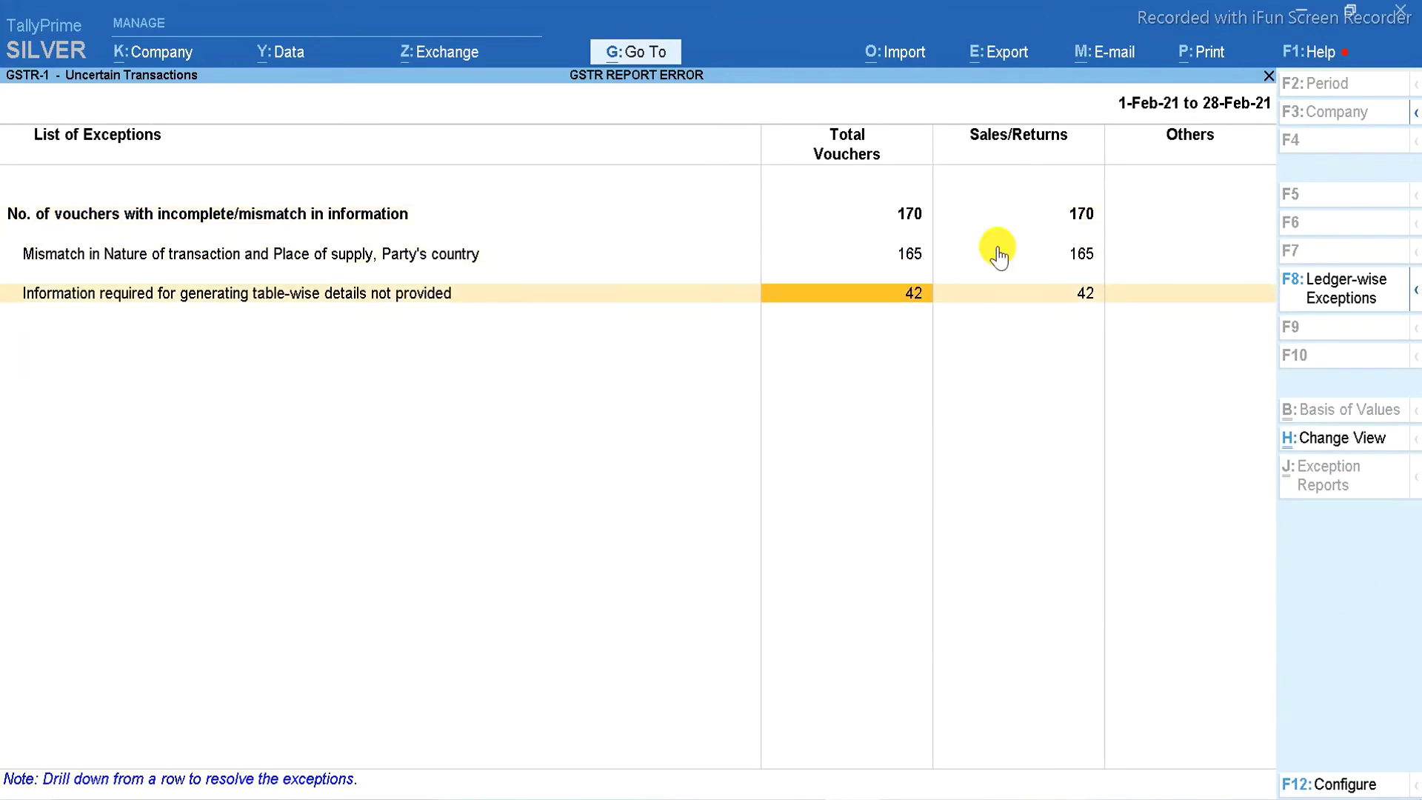
{"action": "left_click", "coordinate": [923, 293]}
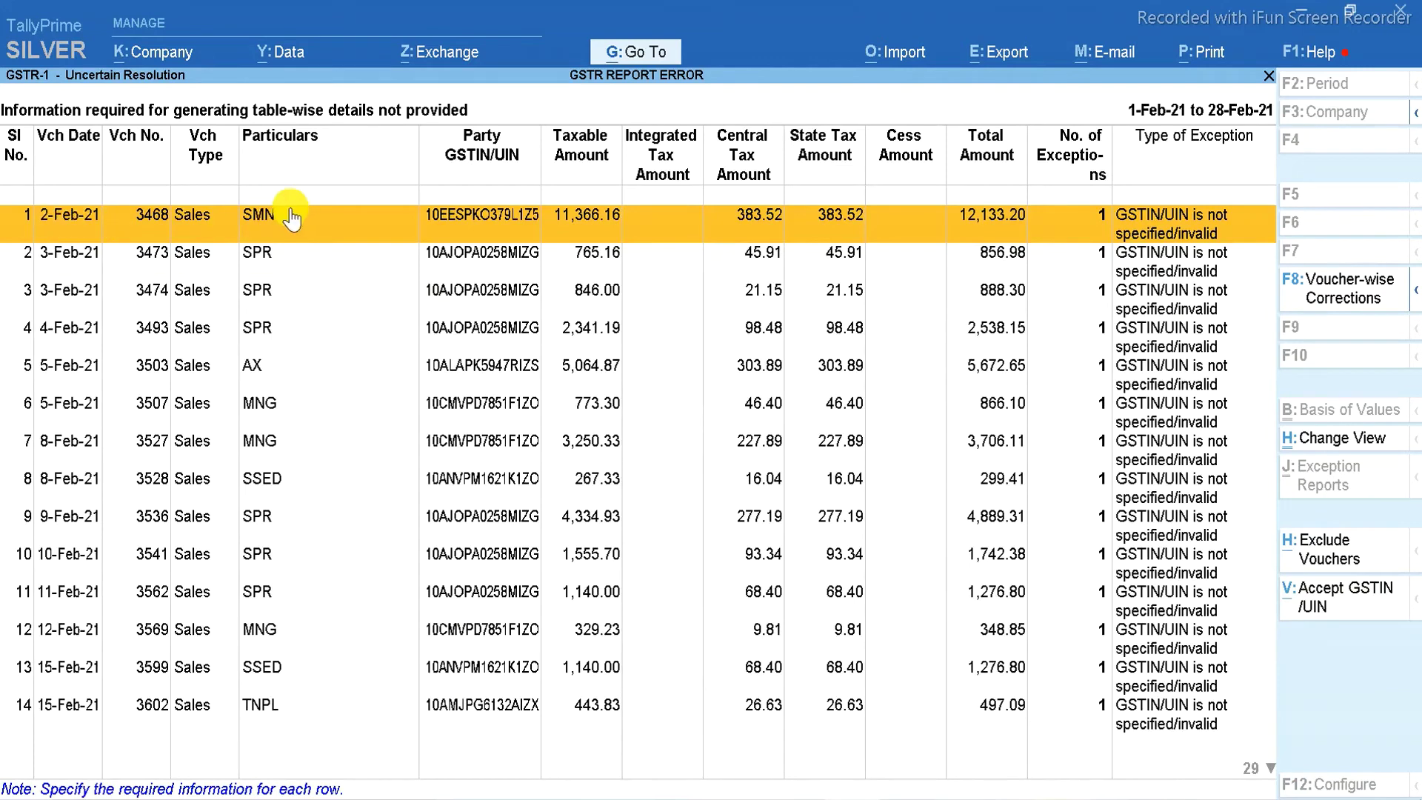
{"action": "left_click", "coordinate": [1092, 239]}
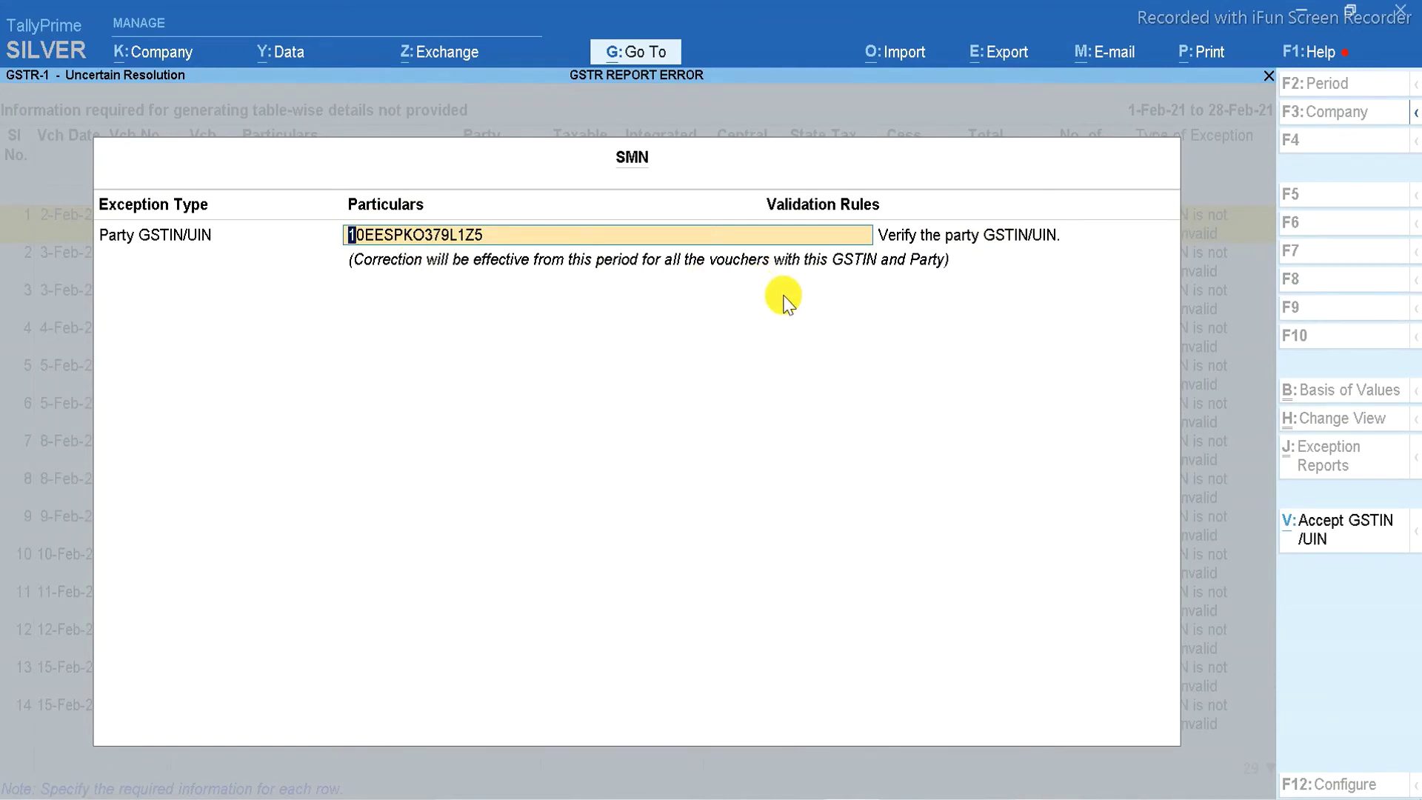
{"action": "key", "text": "BackSpace"}
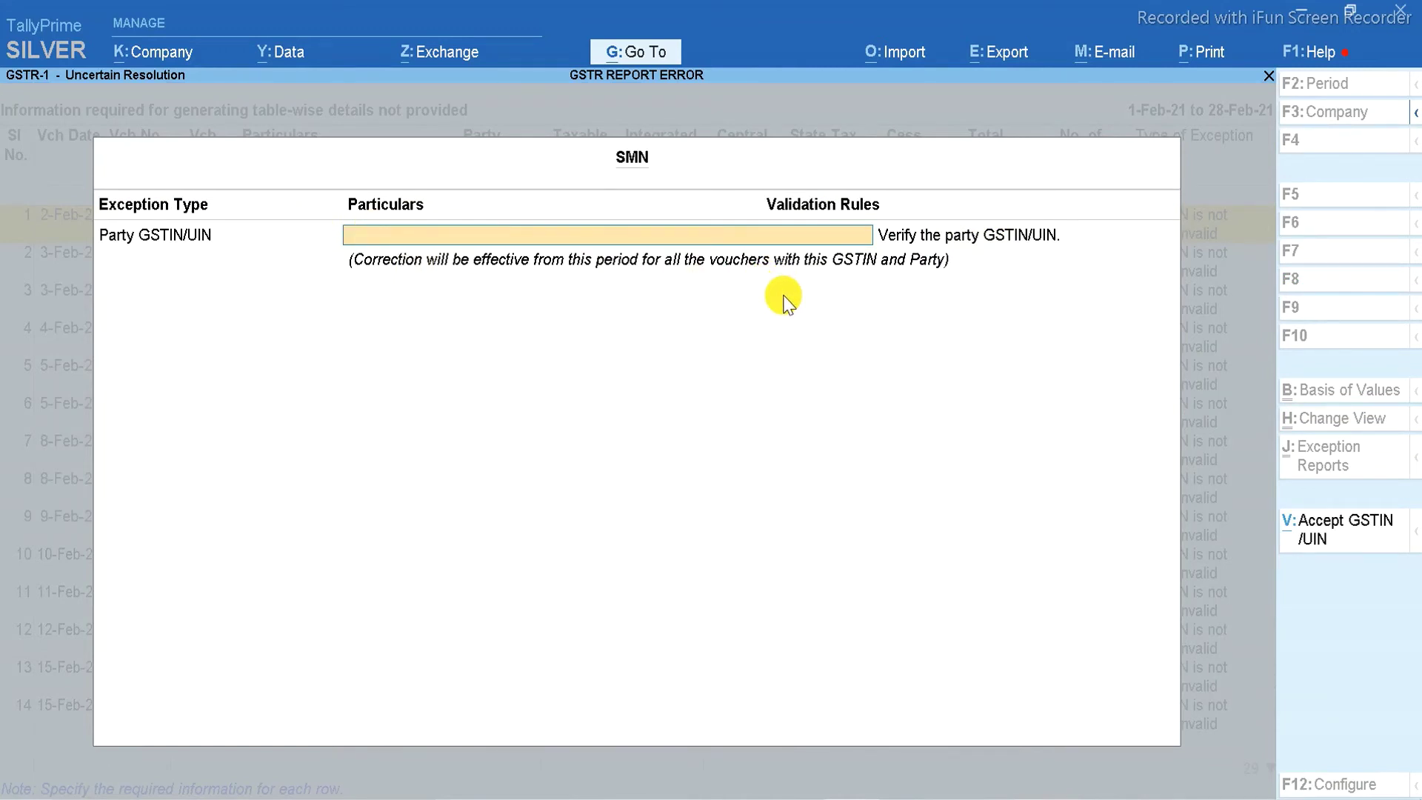
{"action": "key", "text": "Escape"}
{"action": "key", "text": "y"}
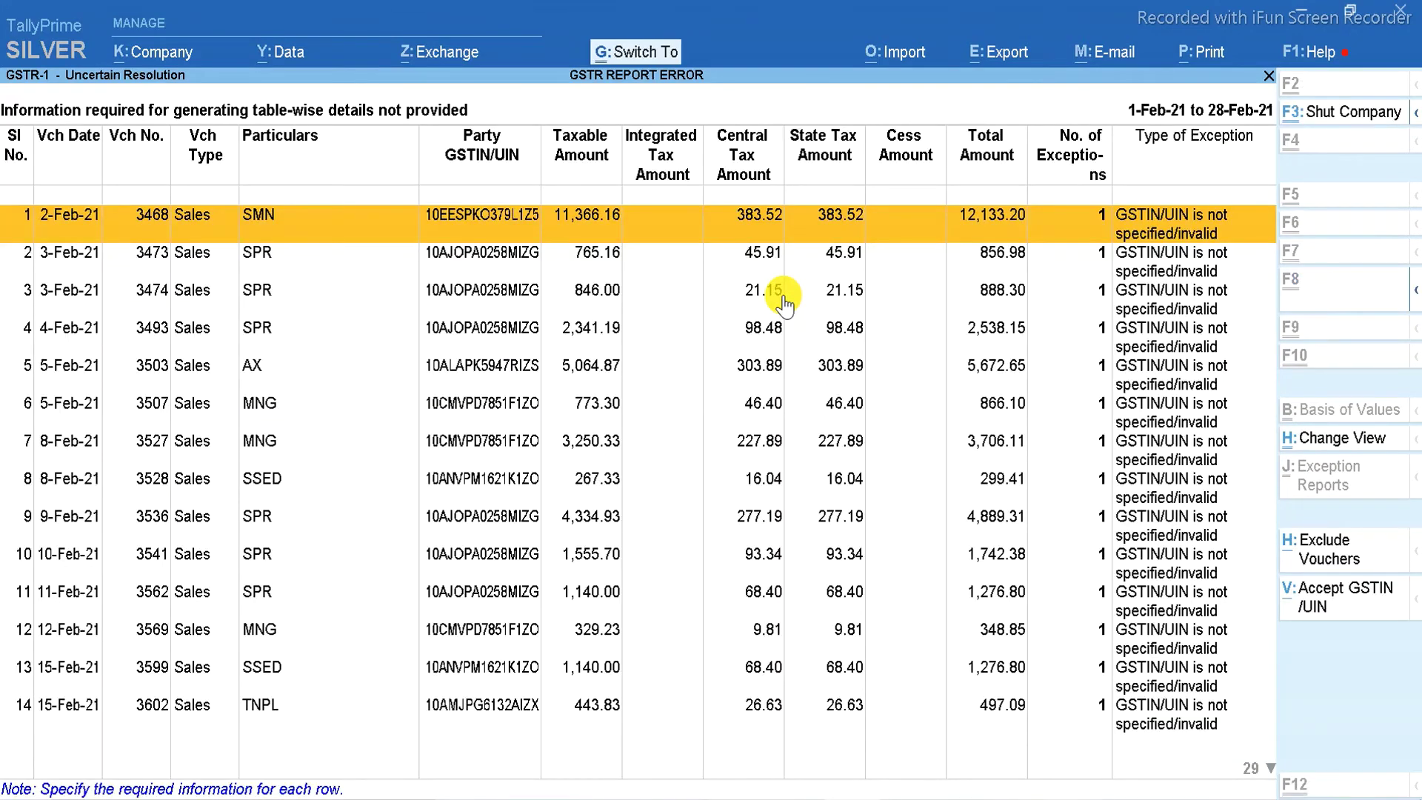
- Select all listed vouchers, accept their GSTIN/UIN by skipping validation, and return to the list of exceptions
{"action": "key", "text": "ctrl+a"}
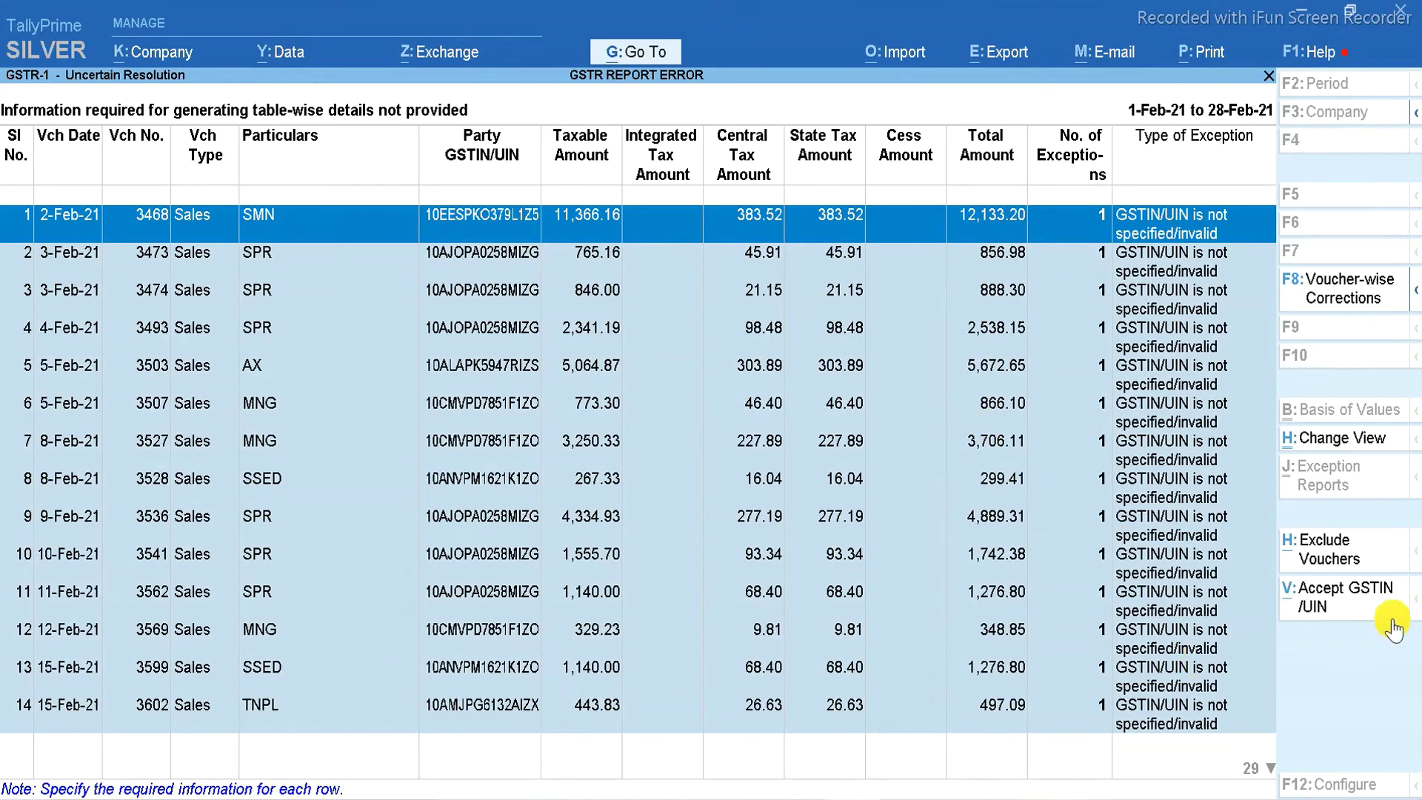
{"action": "left_click", "coordinate": [1365, 602]}
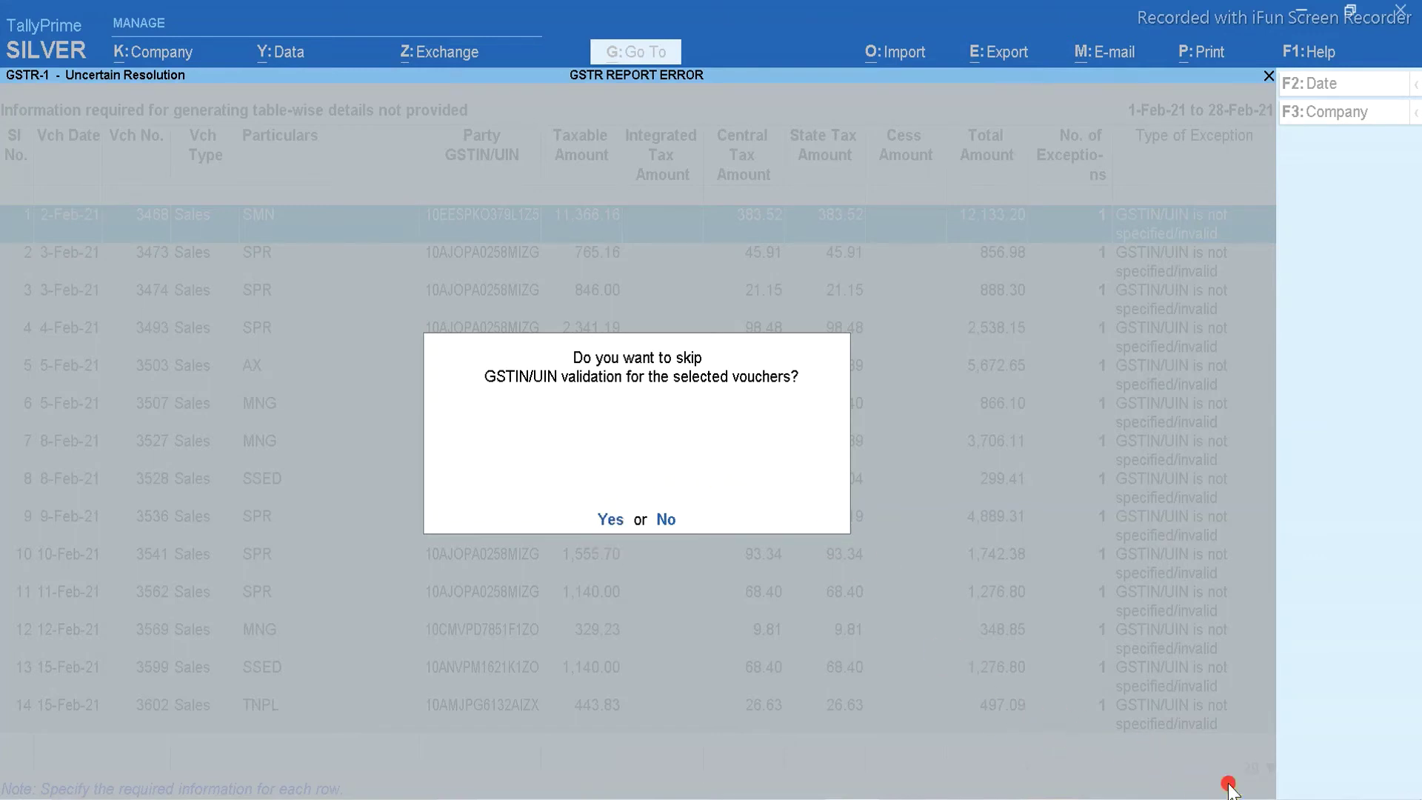
{"action": "key", "text": "y"}
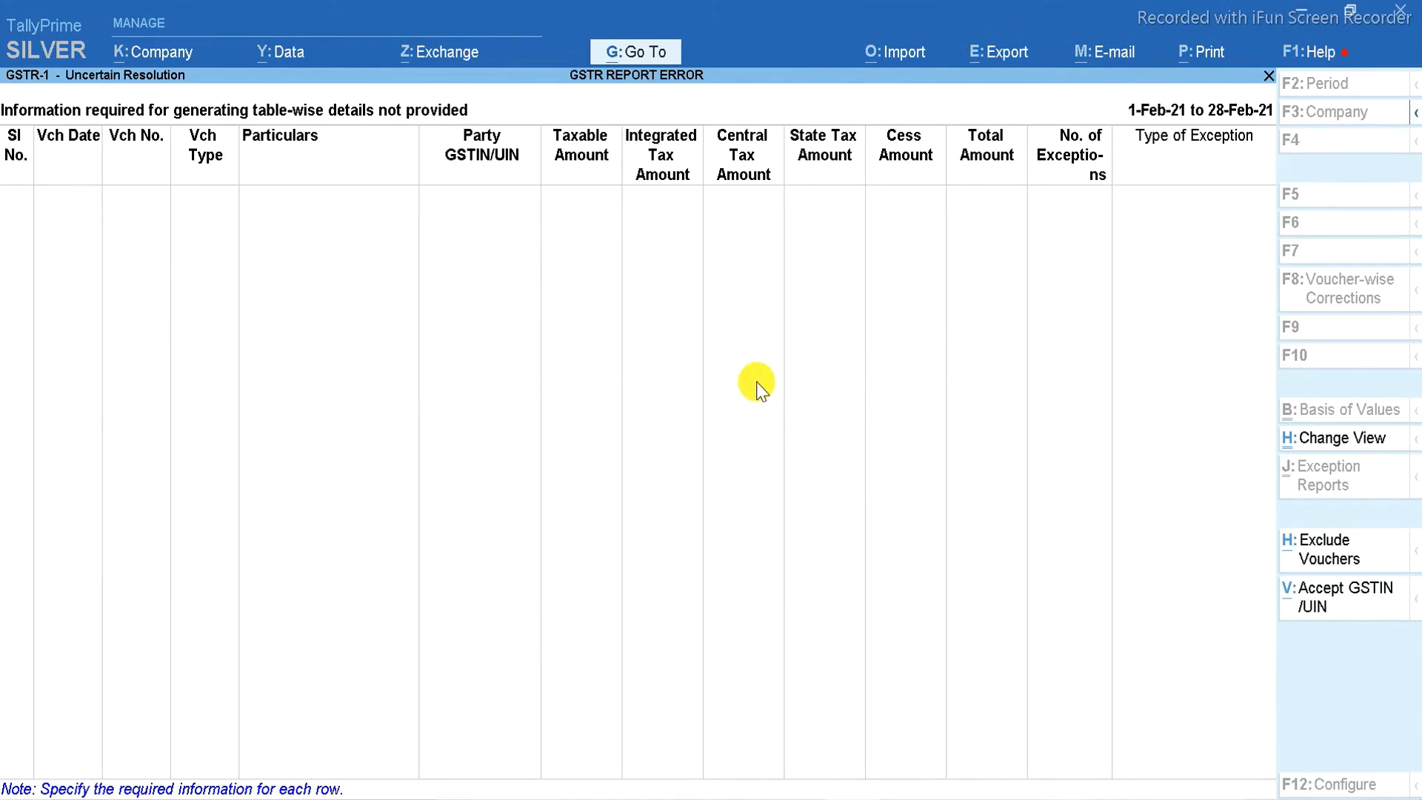
{"action": "key", "text": "Escape"}
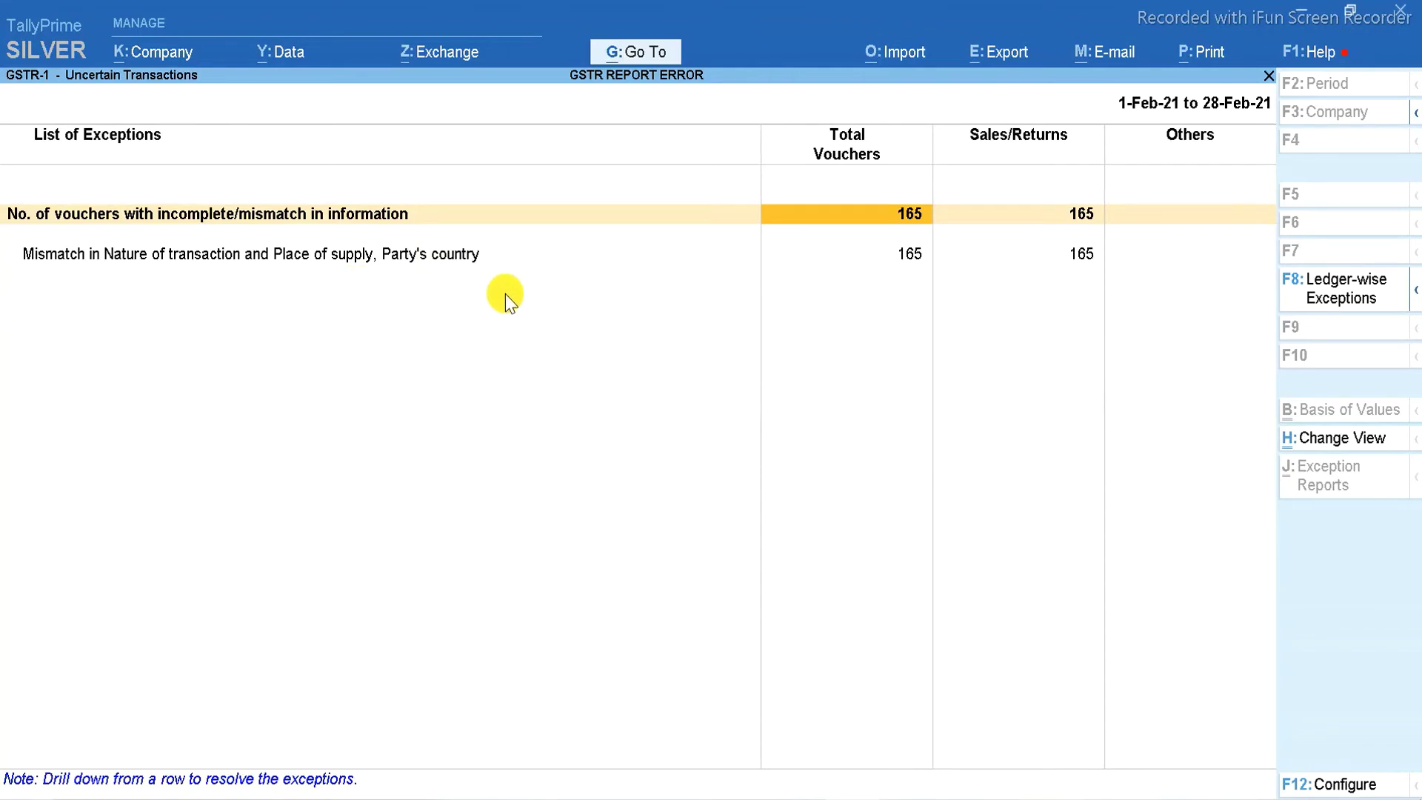
- Open the exceptions for mismatch in nature of transaction and place of supply, and select all the vouchers
{"action": "key", "text": "Down"}
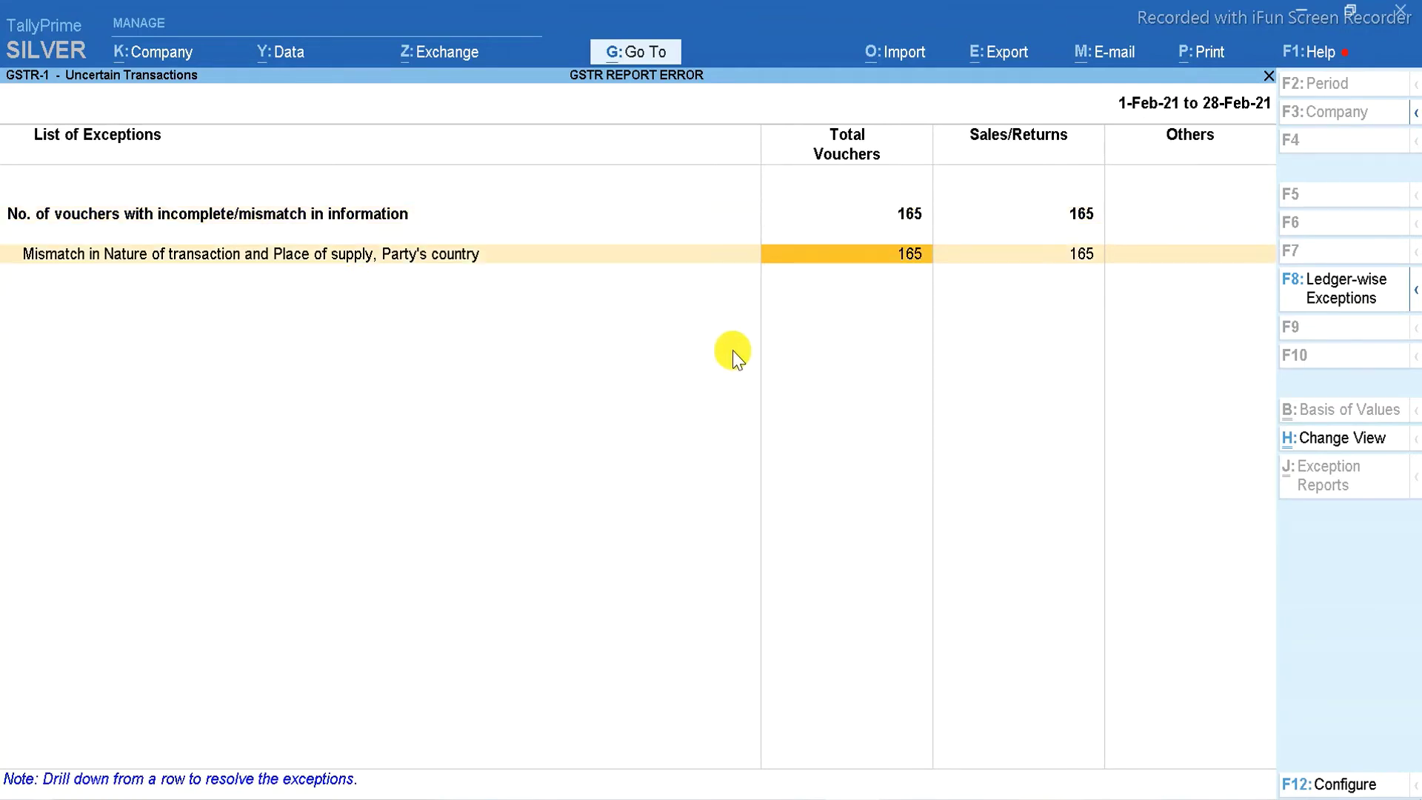
{"action": "key", "text": "Return"}
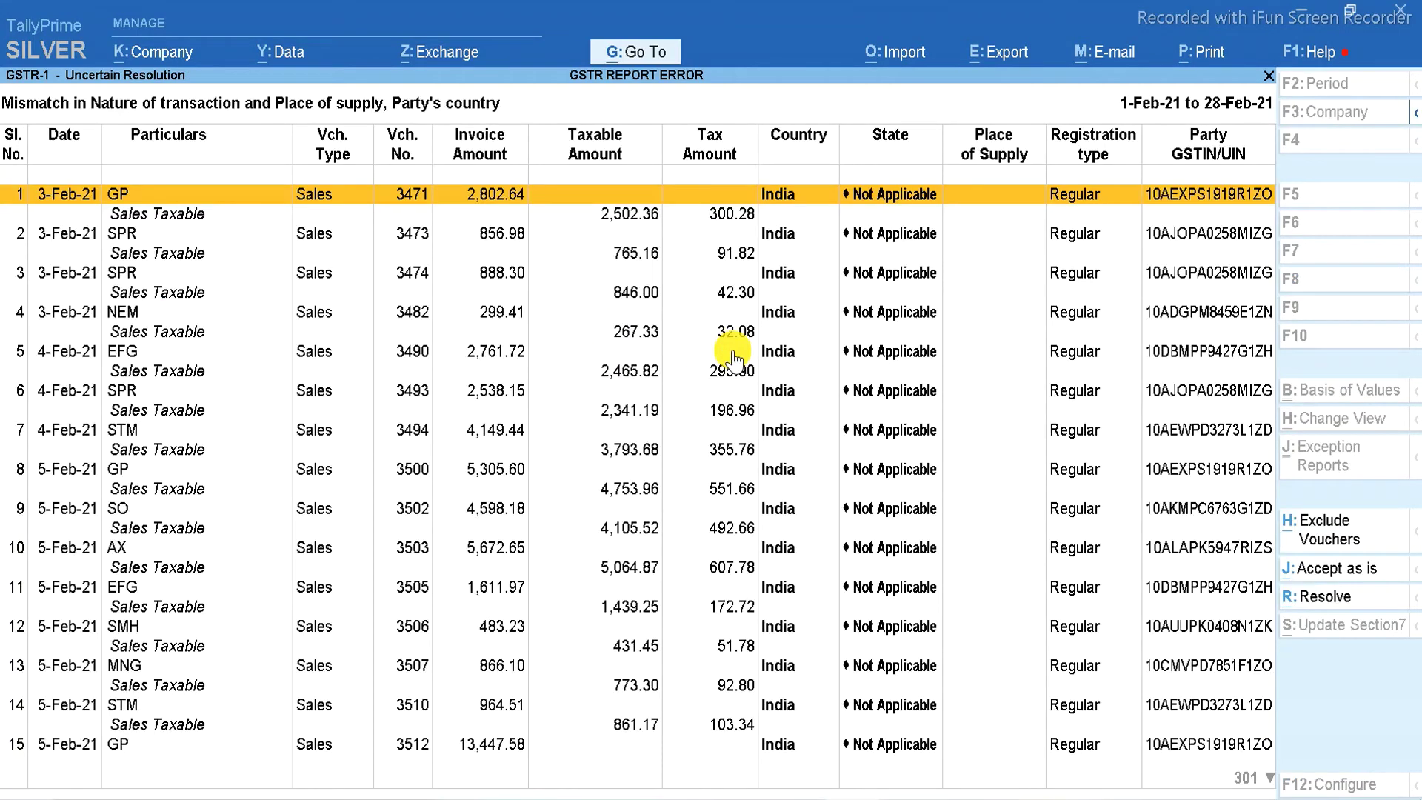
{"action": "key", "text": "ctrl+a"}
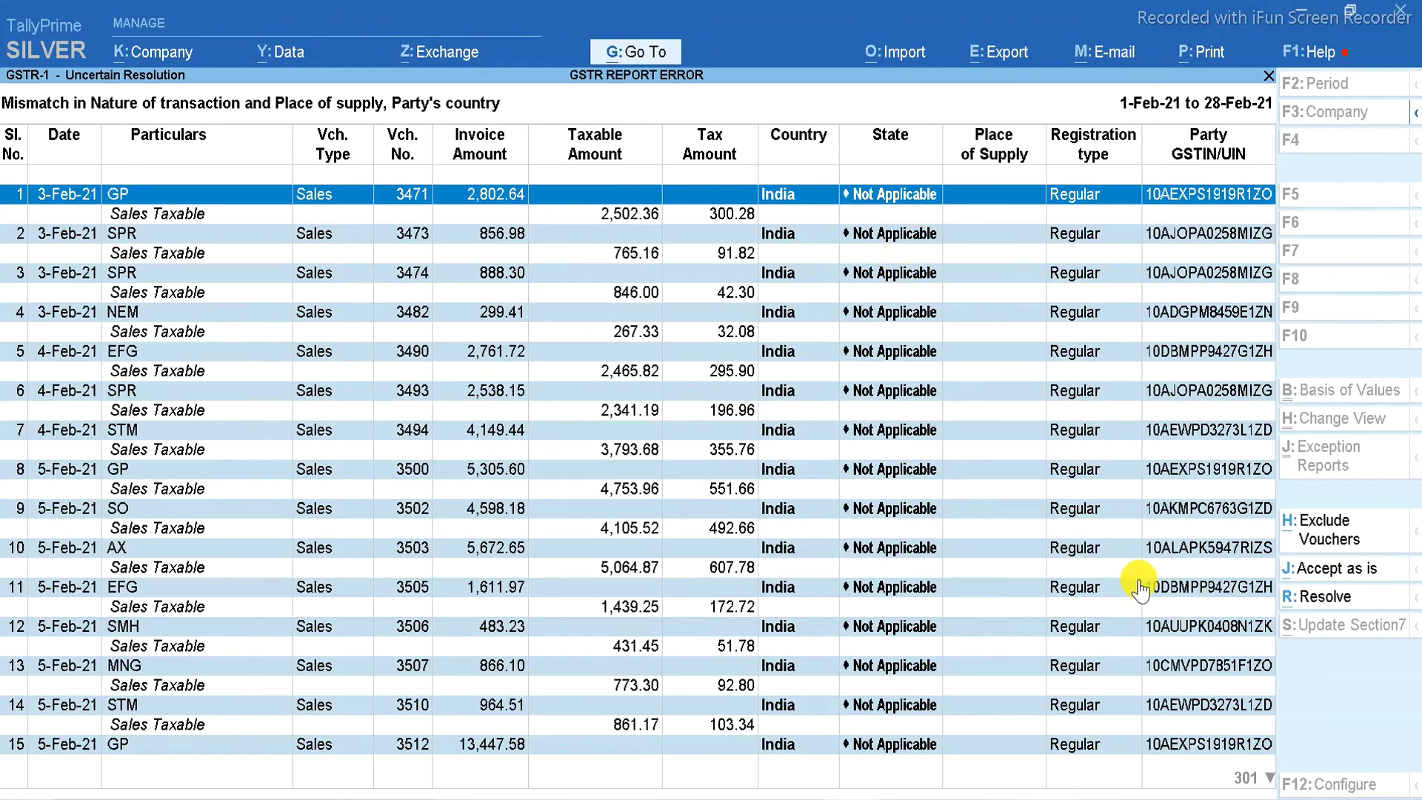
- Start resolving the selected vouchers and set the state and place of supply to Bihar for the first GP voucher
{"action": "left_click", "coordinate": [1331, 598]}
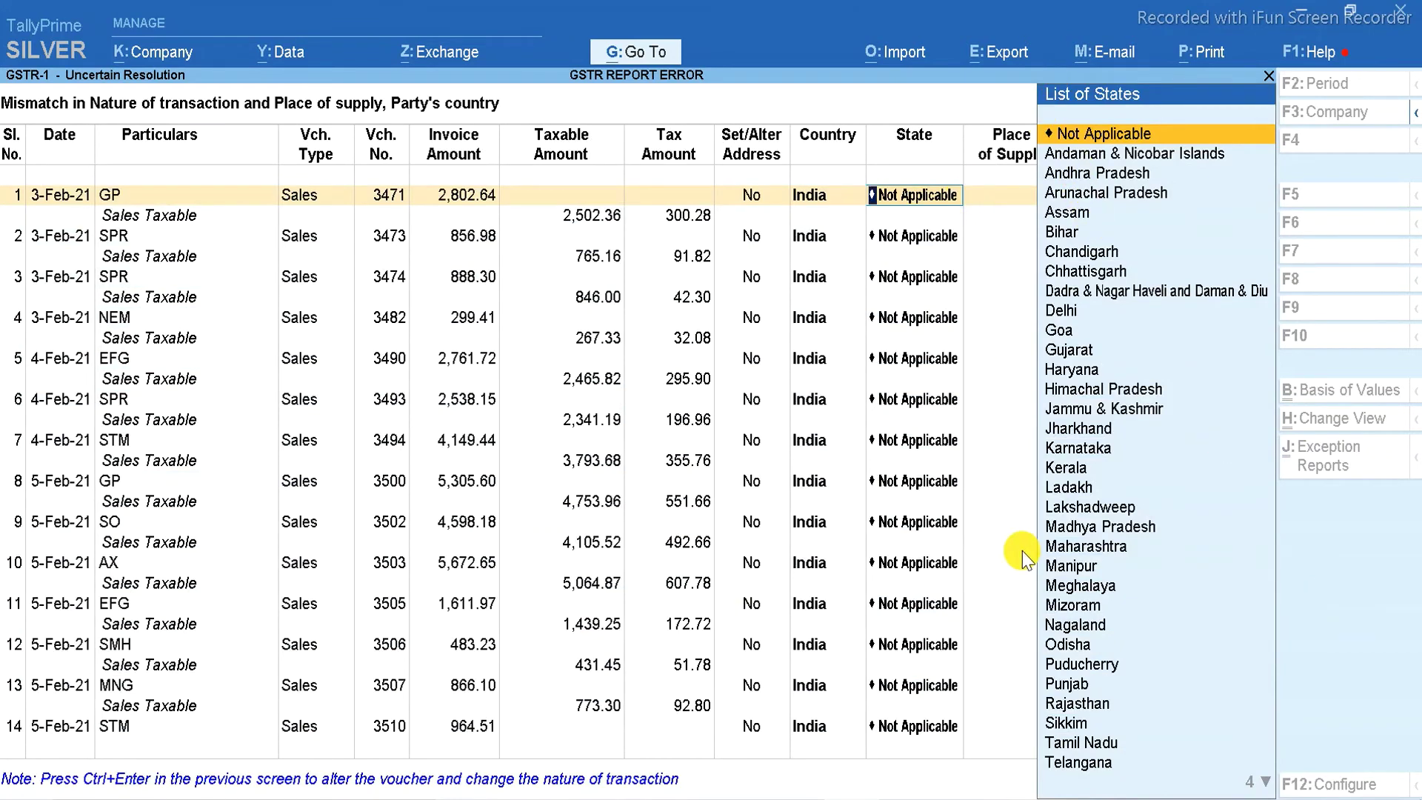
{"action": "key", "text": "Down"}
{"action": "key", "text": "Down"}
{"action": "key", "text": "Down"}
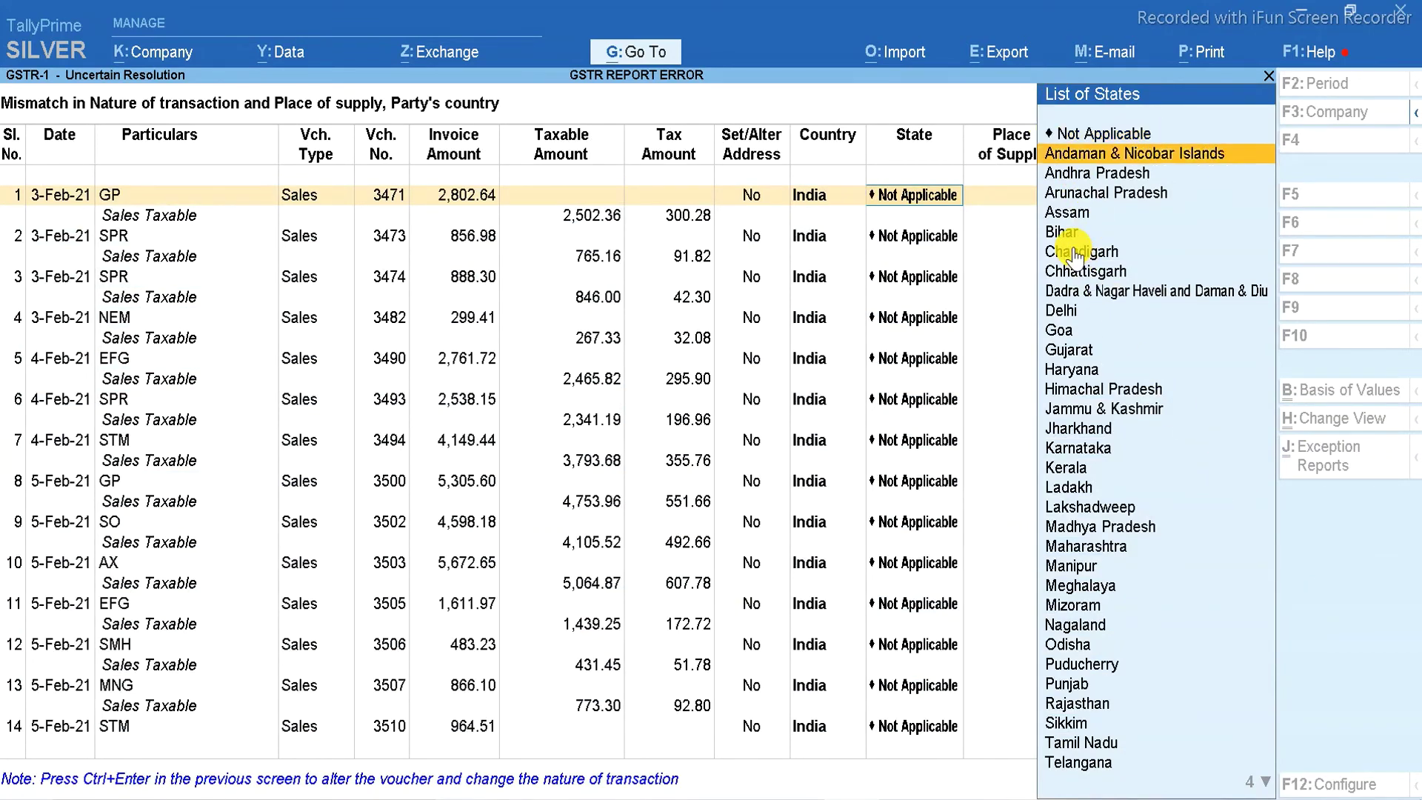
{"action": "key", "text": "Down"}
{"action": "key", "text": "Down"}
{"action": "key", "text": "Return"}
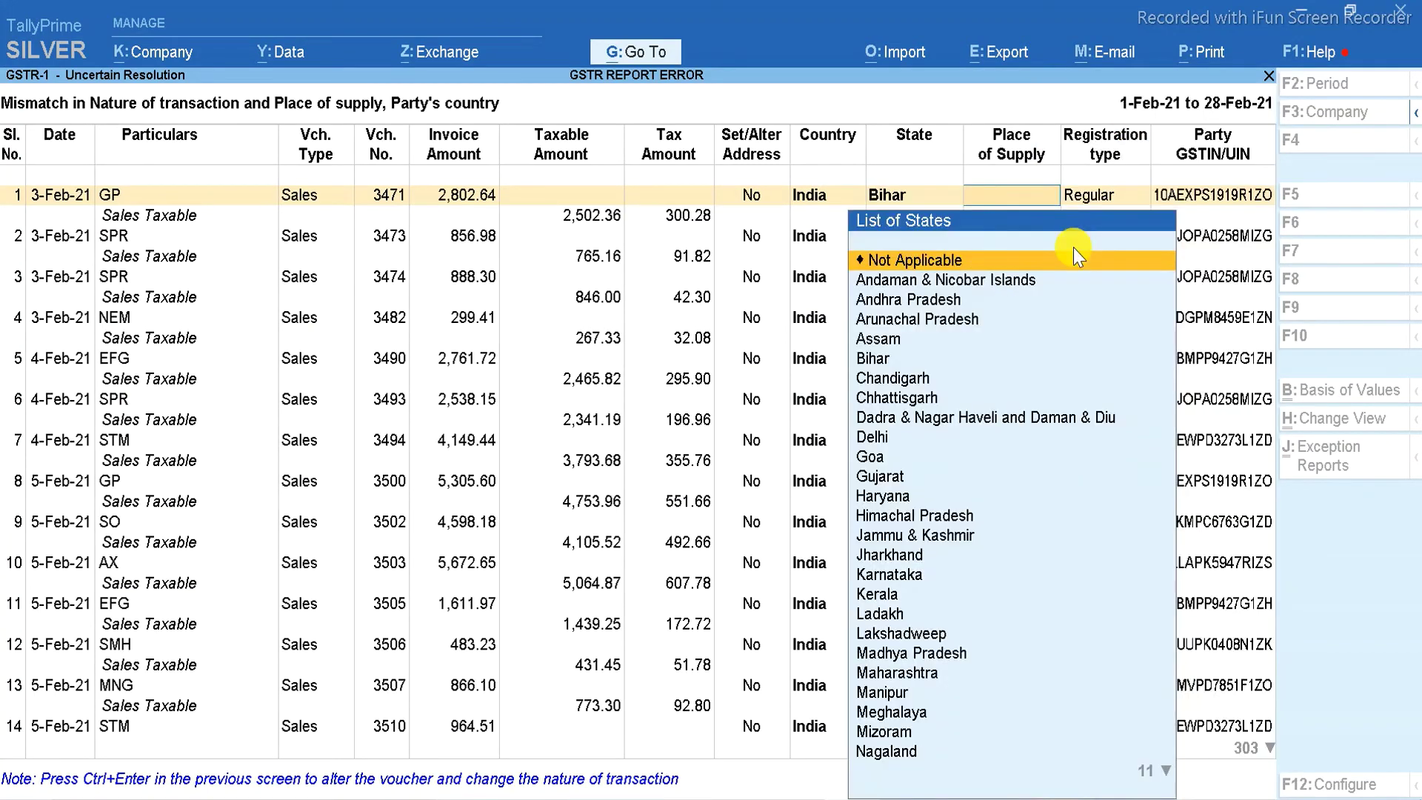
{"action": "key", "text": "Down"}
{"action": "key", "text": "Down"}
{"action": "key", "text": "Down"}
{"action": "key", "text": "Down"}
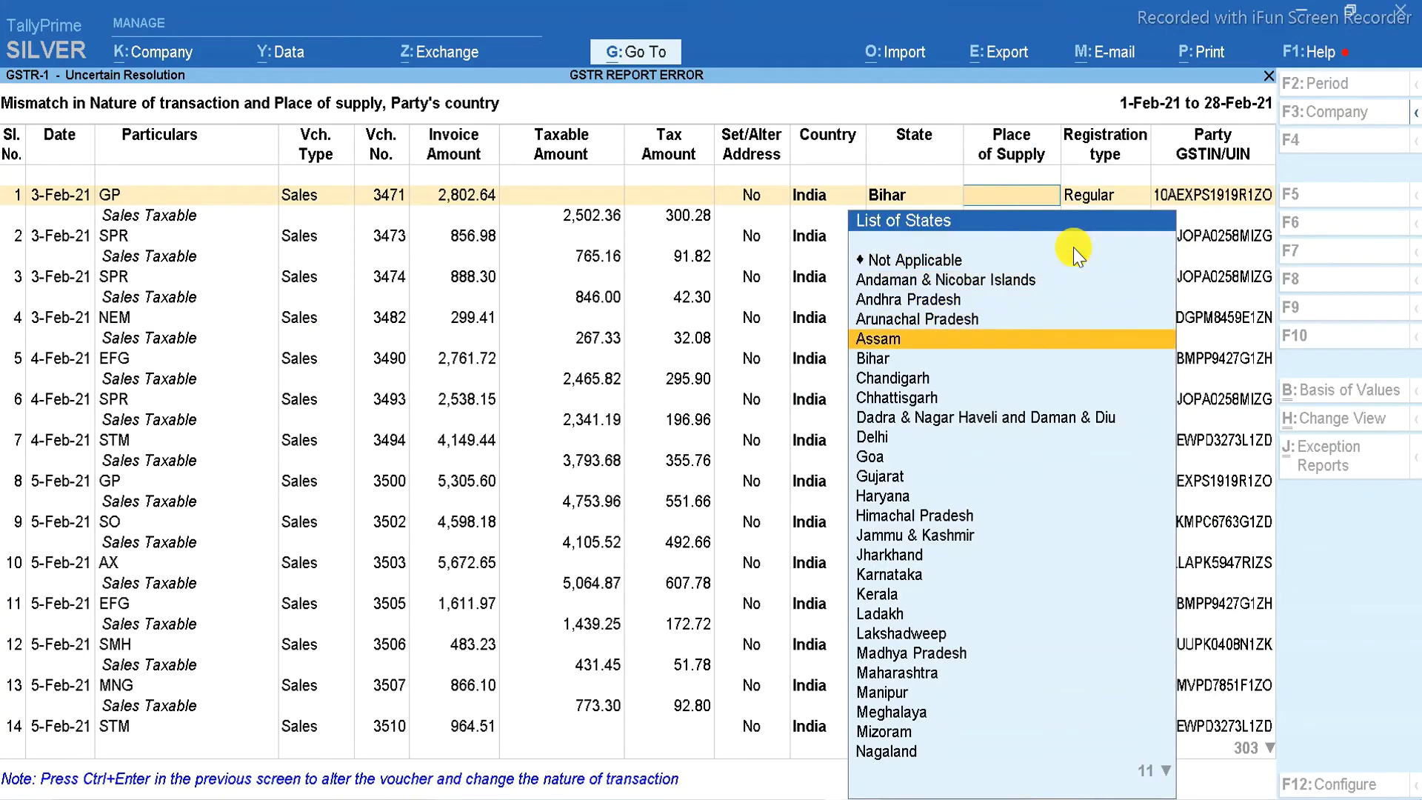
{"action": "key", "text": "Down"}
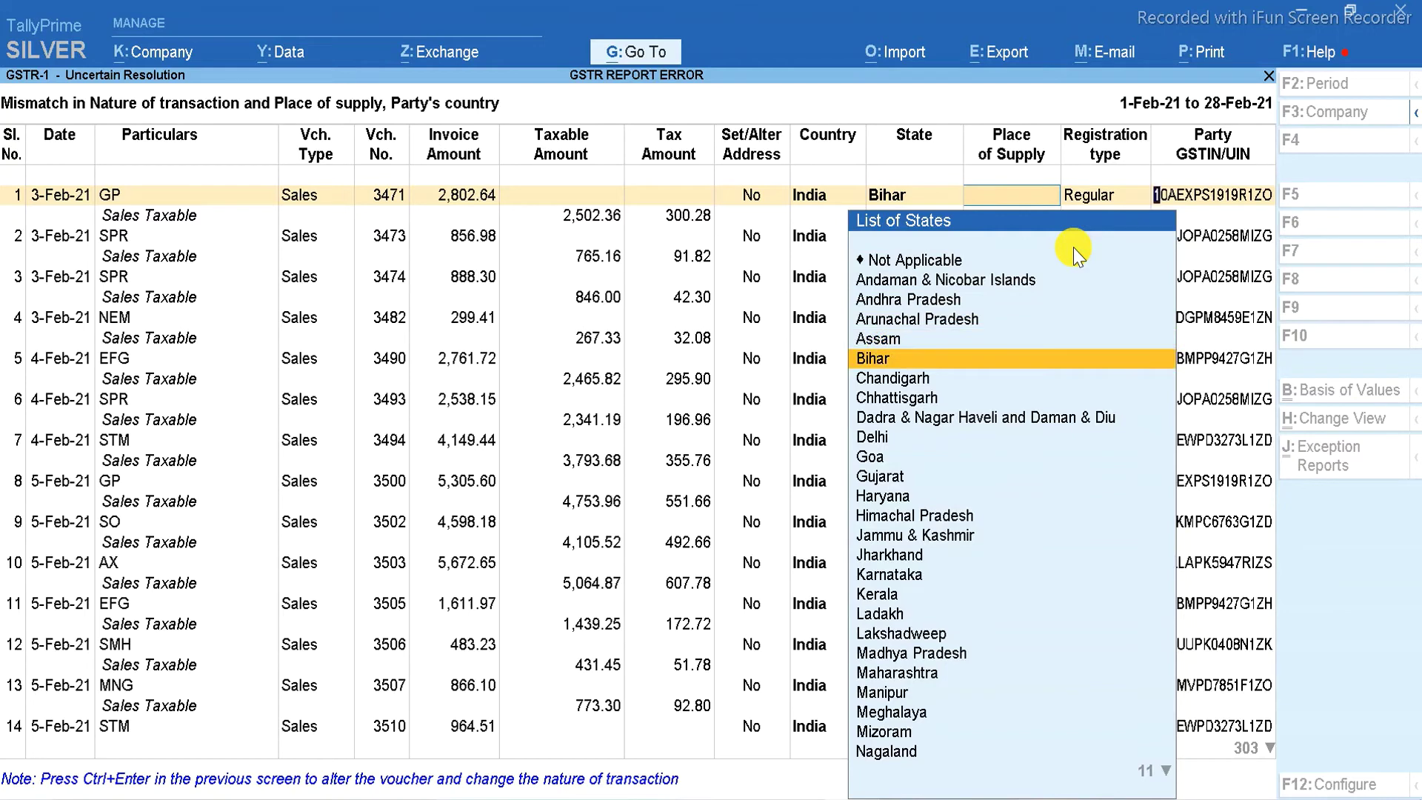
{"action": "key", "text": "Return"}
{"action": "key", "text": "Return"}
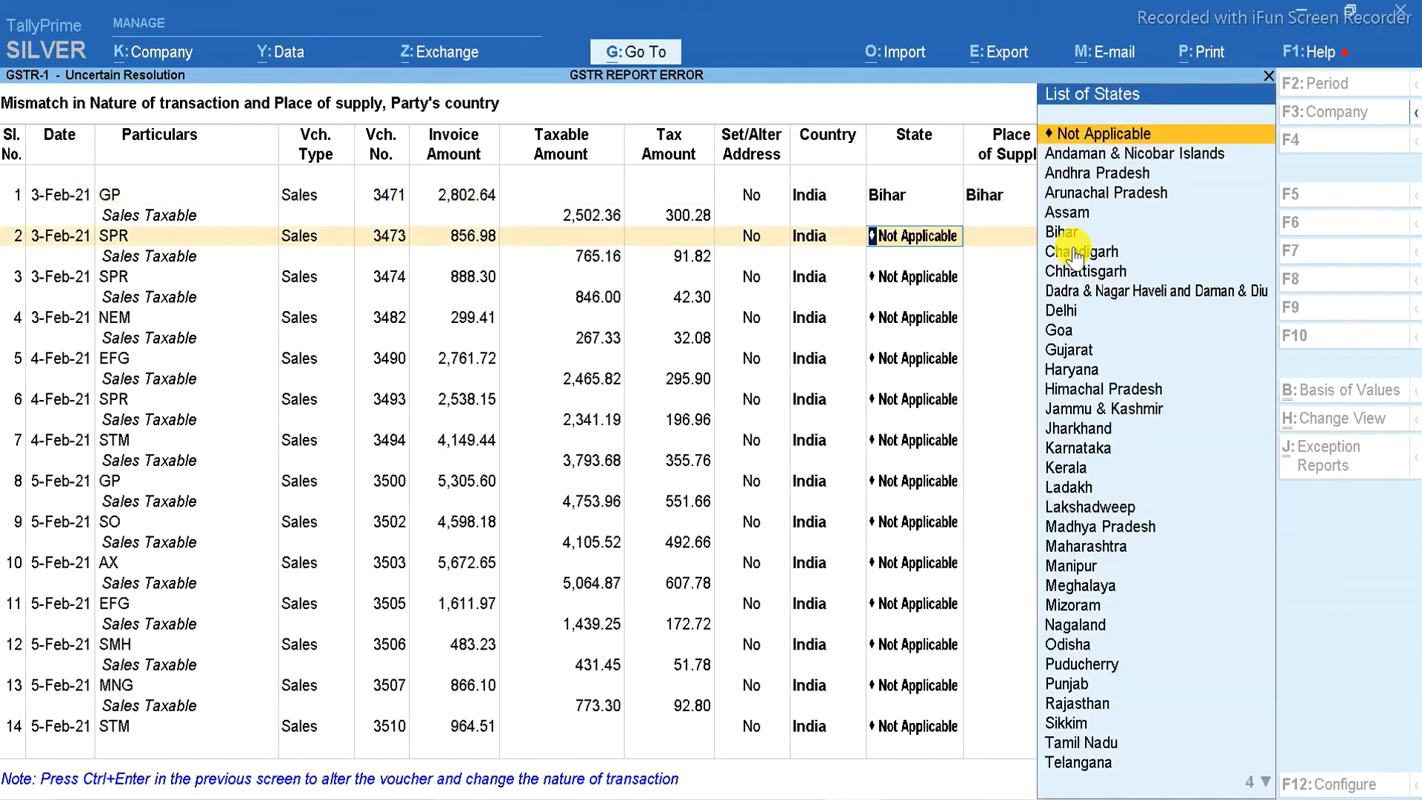
- Set the state and place of supply to Bihar for the first SPR voucher of 3-Feb-21
{"action": "key", "text": "Down"}
{"action": "key", "text": "Down"}
{"action": "key", "text": "Down"}
{"action": "key", "text": "Down"}
{"action": "key", "text": "Down"}
{"action": "key", "text": "Down"}
{"action": "key", "text": "Down"}
{"action": "key", "text": "Up"}
{"action": "key", "text": "Up"}
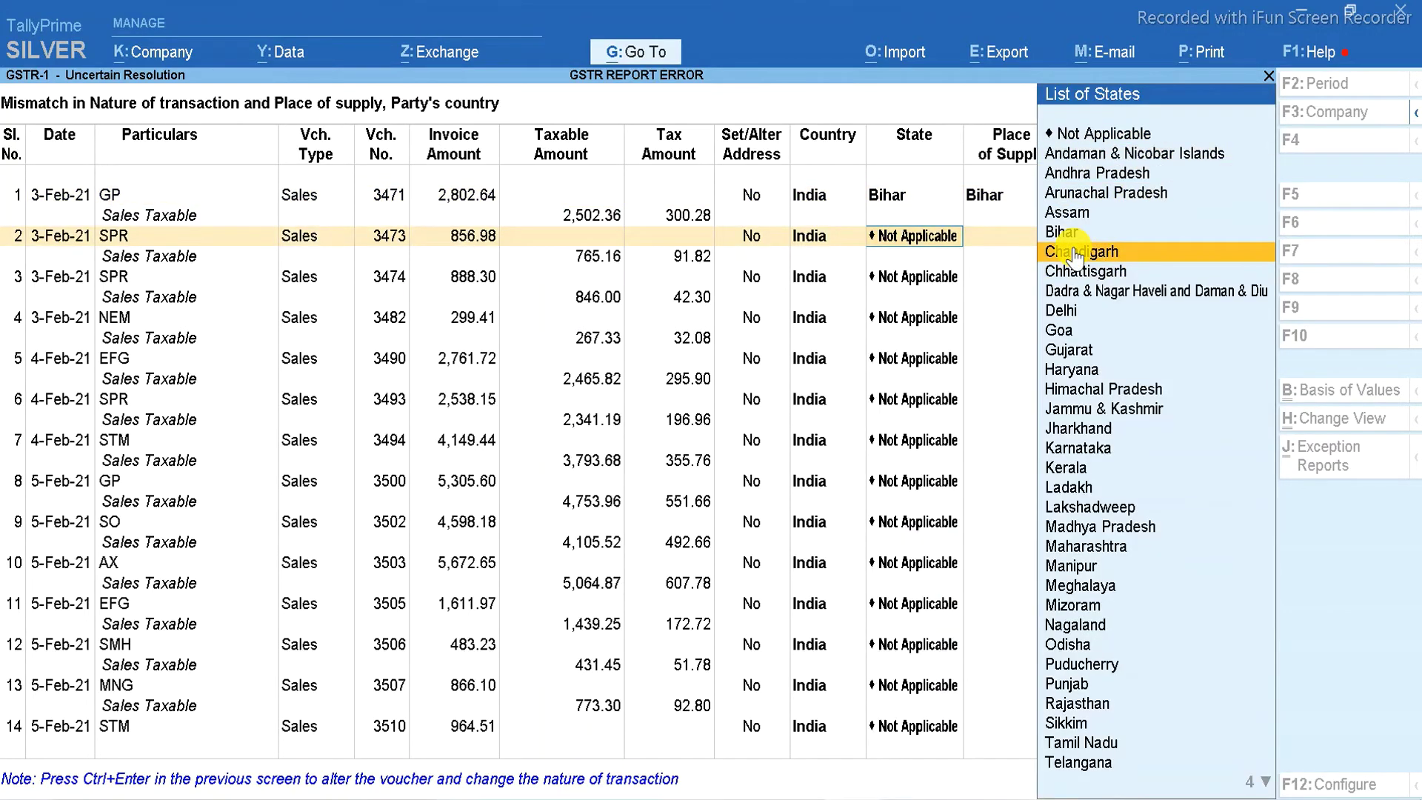
{"action": "key", "text": "Return"}
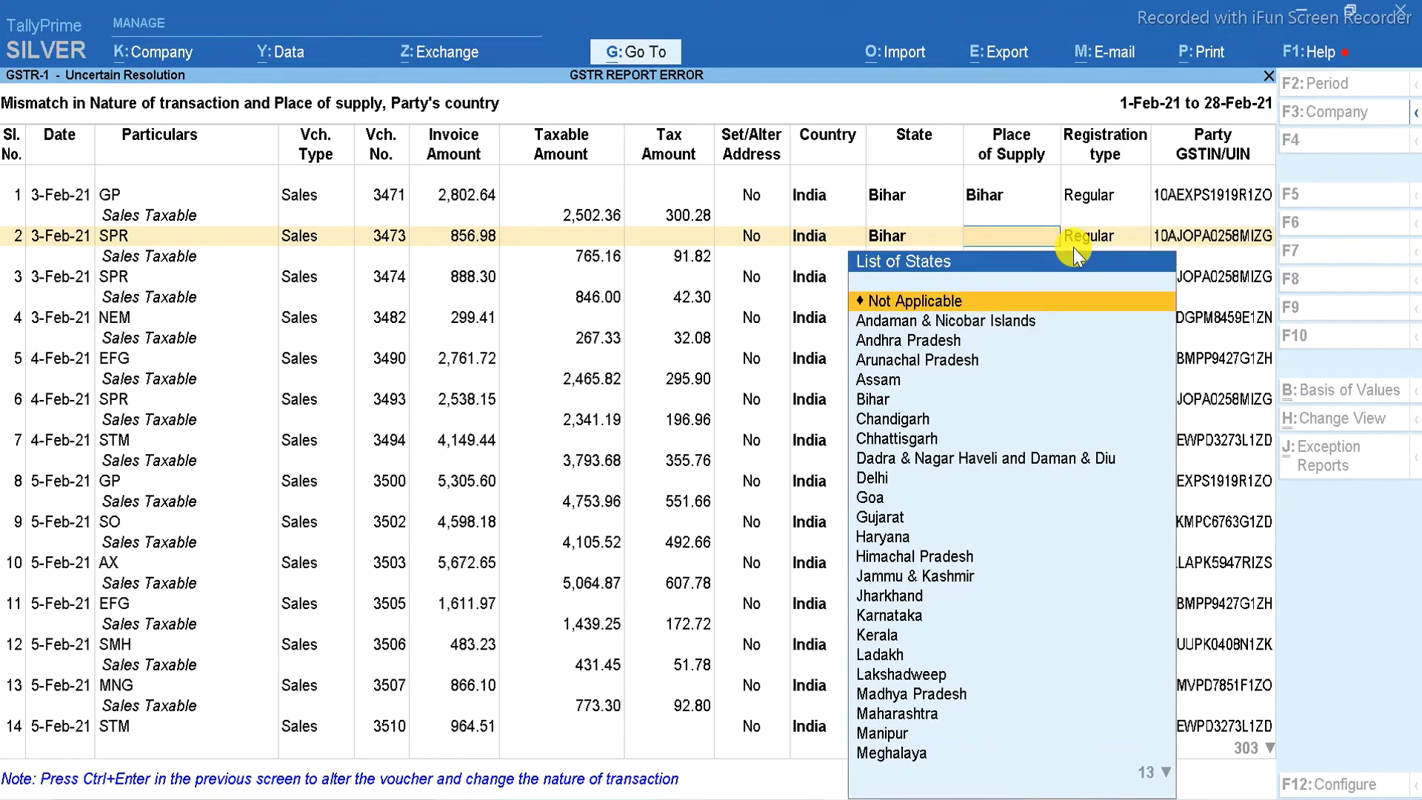
{"action": "type", "text": "b"}
{"action": "key", "text": "Return"}
- Set the state and place of supply to Bihar for the second SPR voucher of 3-Feb-21
{"action": "type", "text": "b"}
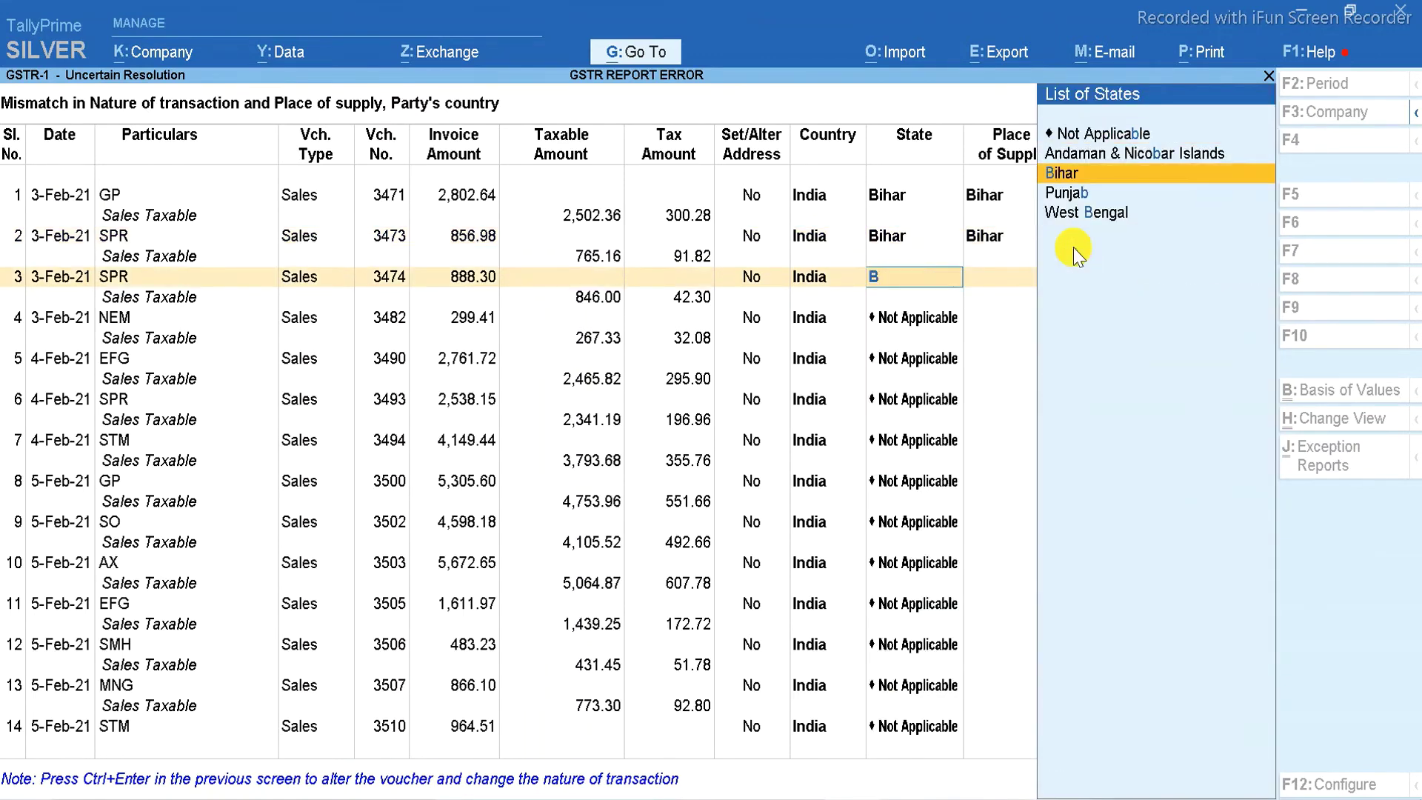
{"action": "key", "text": "Down"}
{"action": "key", "text": "Up"}
{"action": "key", "text": "Return"}
{"action": "type", "text": "b"}
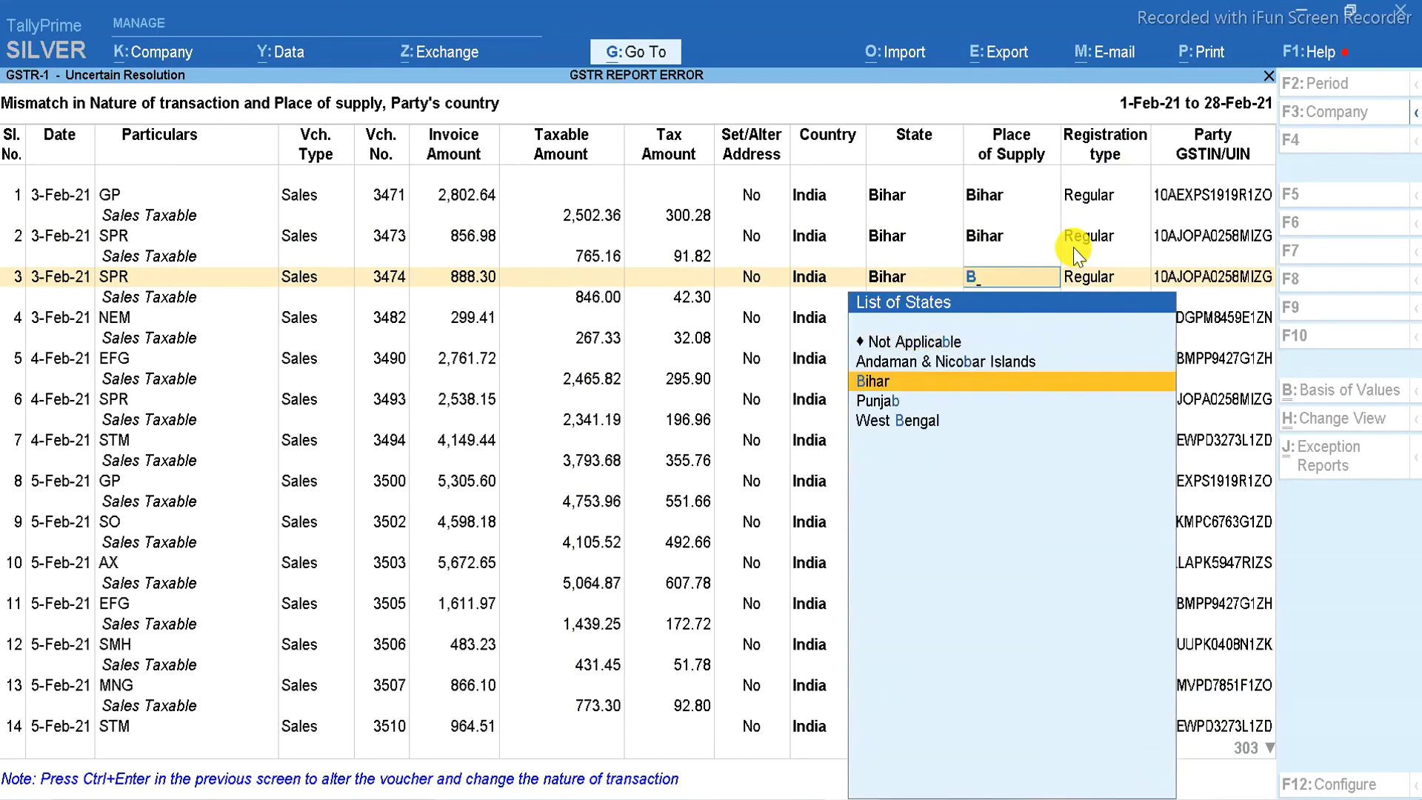
{"action": "key", "text": "Return"}
{"action": "key", "text": "Return"}
- Set the state and place of supply to Bihar for the NEM voucher of 3-Feb-21
{"action": "key", "text": "BackSpace"}
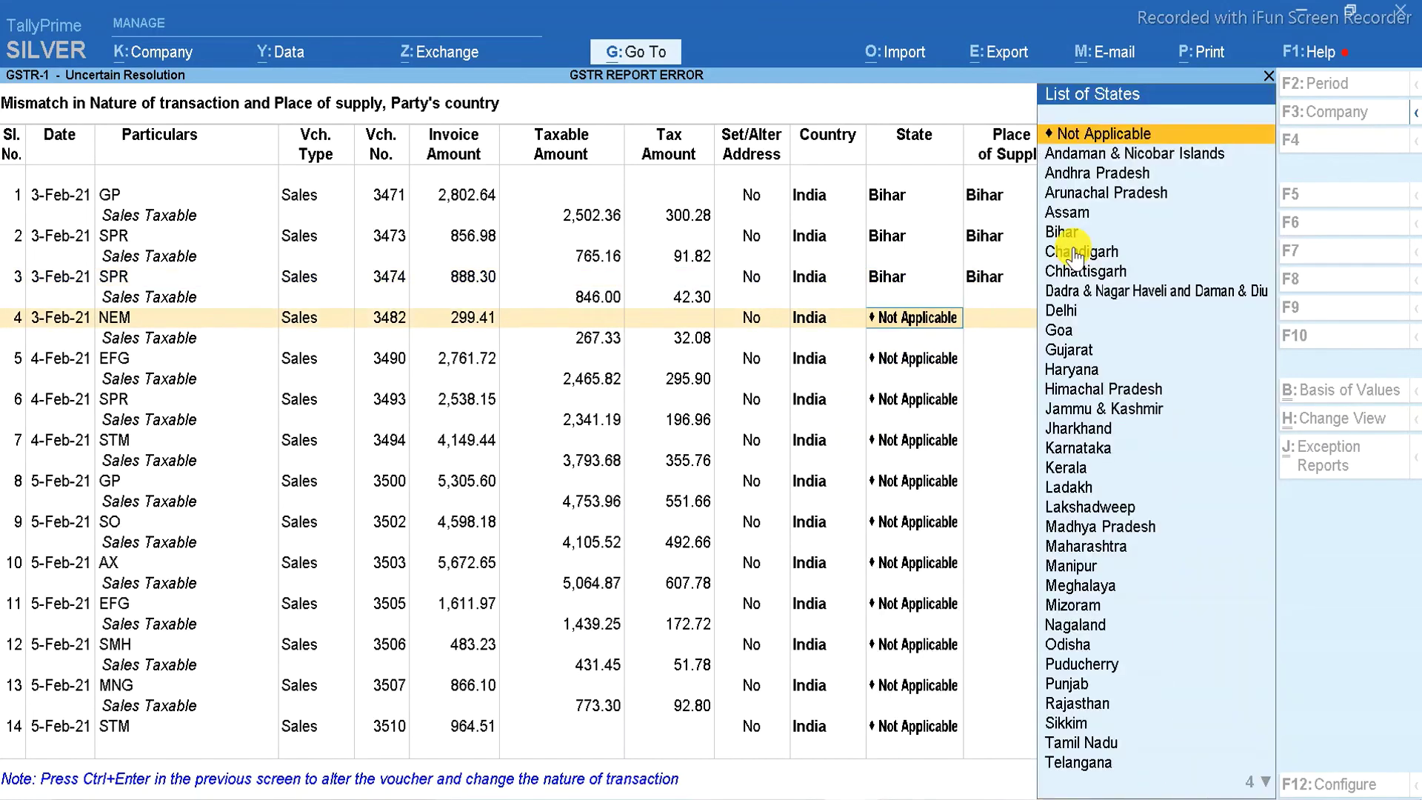
{"action": "type", "text": "b"}
{"action": "key", "text": "Return"}
{"action": "type", "text": "b"}
{"action": "key", "text": "Return"}
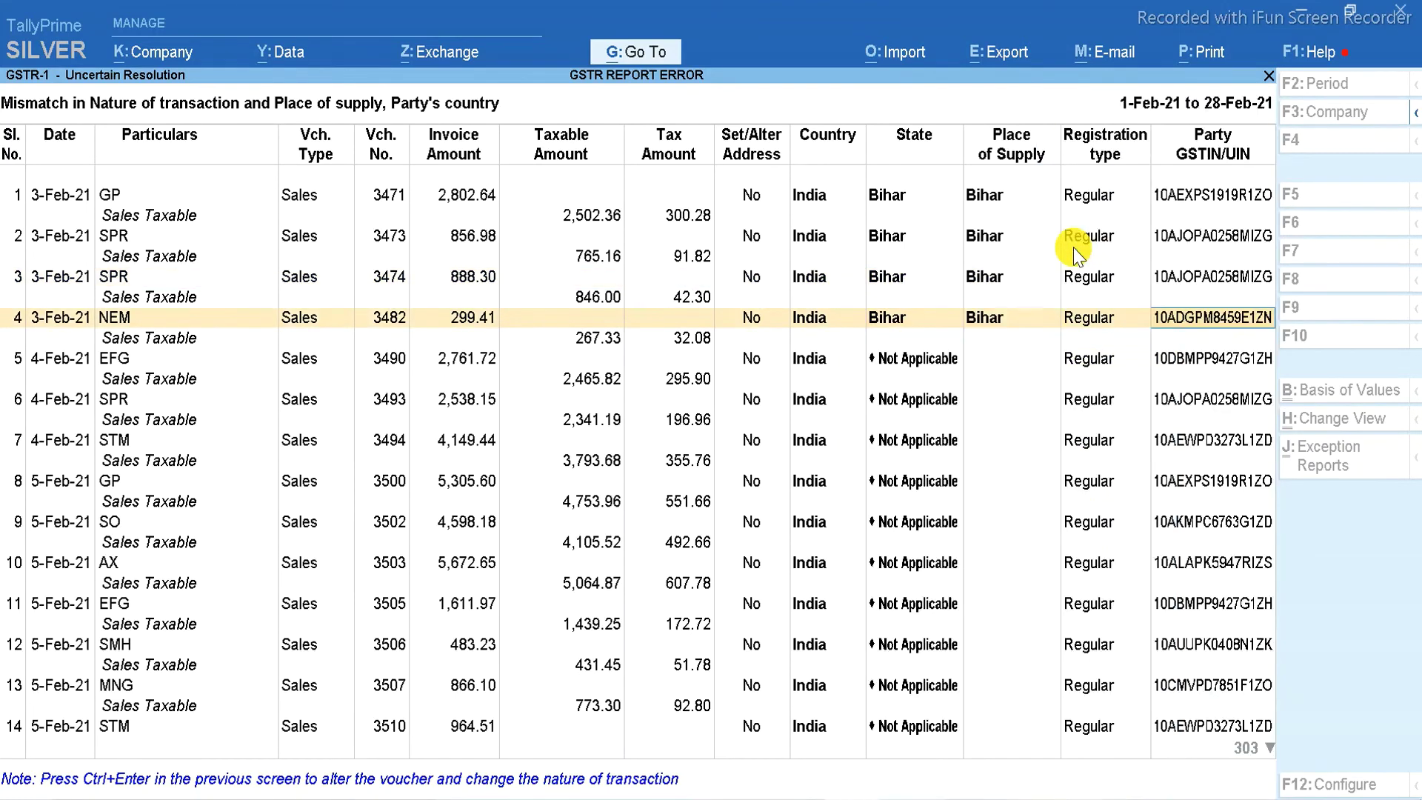
{"action": "key", "text": "Return"}
- Set the state and place of supply to Bihar for the EFG, SPR and STM vouchers of 4-Feb-21
{"action": "key", "text": "Return"}
{"action": "type", "text": "b"}
{"action": "key", "text": "Return"}
{"action": "type", "text": "b"}
{"action": "key", "text": "Return"}
{"action": "type", "text": "b"}
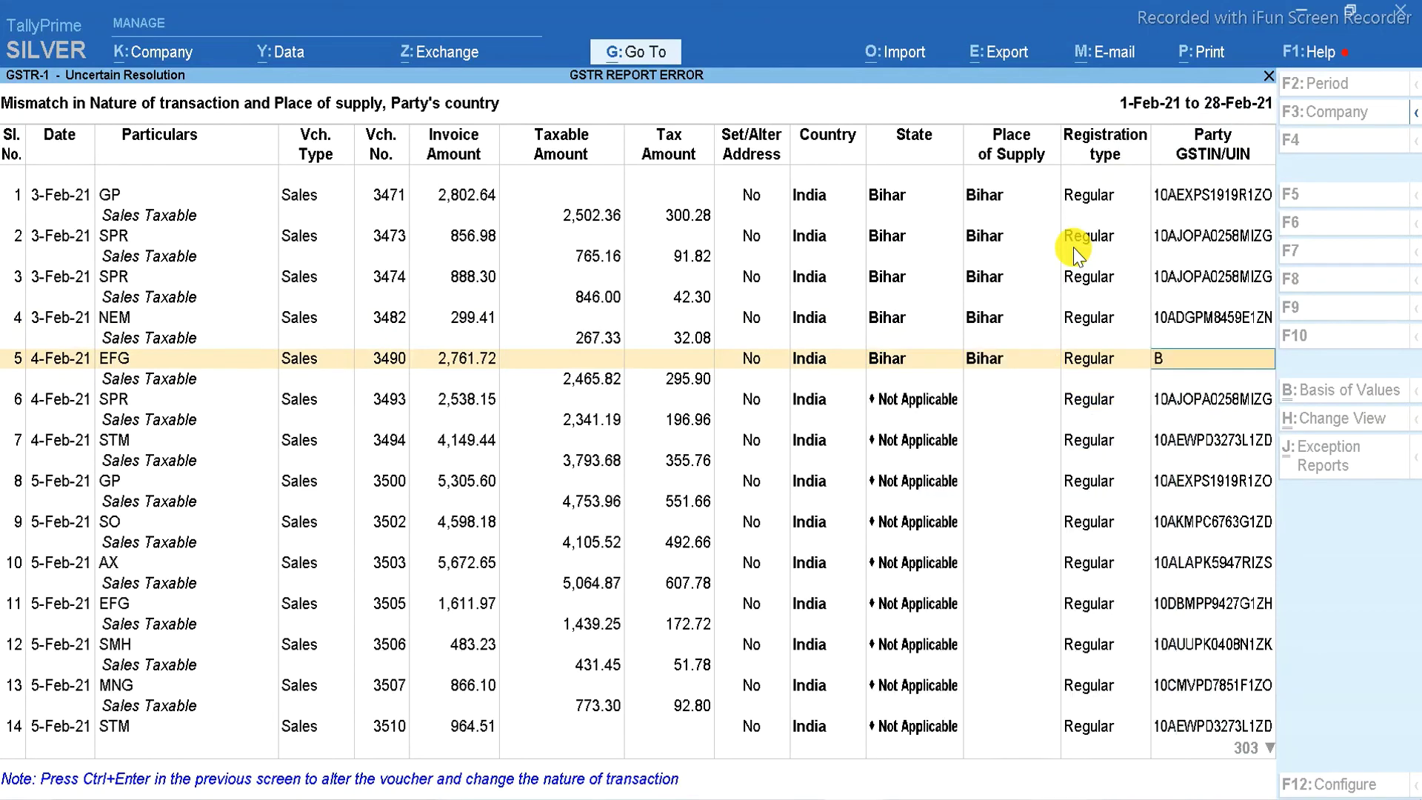
{"action": "key", "text": "Return"}
{"action": "type", "text": "b"}
{"action": "key", "text": "Return"}
{"action": "key", "text": "b"}
{"action": "key", "text": "Return"}
{"action": "key", "text": "b"}
{"action": "key", "text": "Return"}
{"action": "key", "text": "b"}
{"action": "key", "text": "Return"}
{"action": "key", "text": "b"}
{"action": "key", "text": "Return"}
{"action": "type", "text": "b"}
{"action": "key", "text": "Return"}
- Enter Bihar as state and place of supply for the 5-Feb-21 GP voucher, and discard all entries in the resolution form
{"action": "type", "text": "b"}
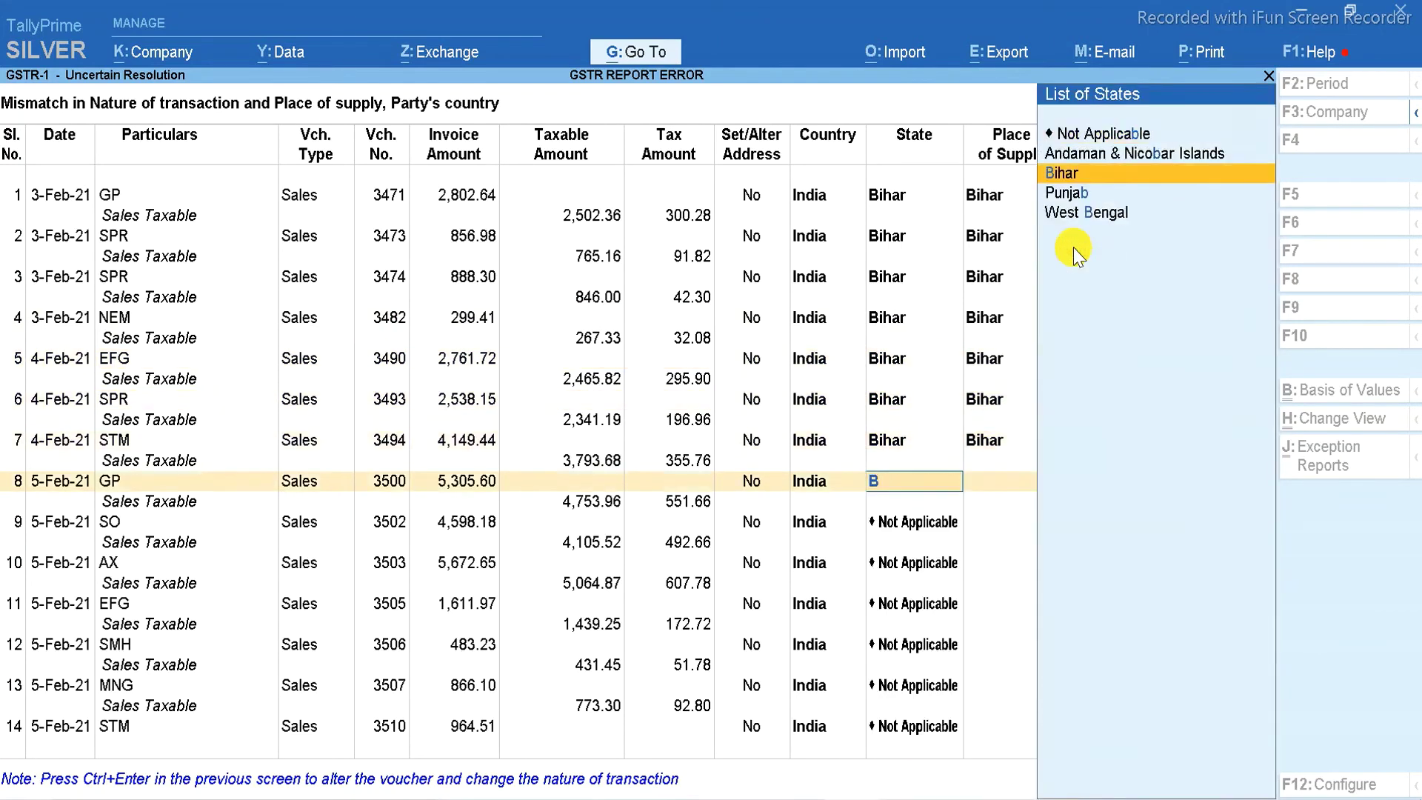
{"action": "key", "text": "Return"}
{"action": "type", "text": "b"}
{"action": "key", "text": "Return"}
{"action": "type", "text": "b"}
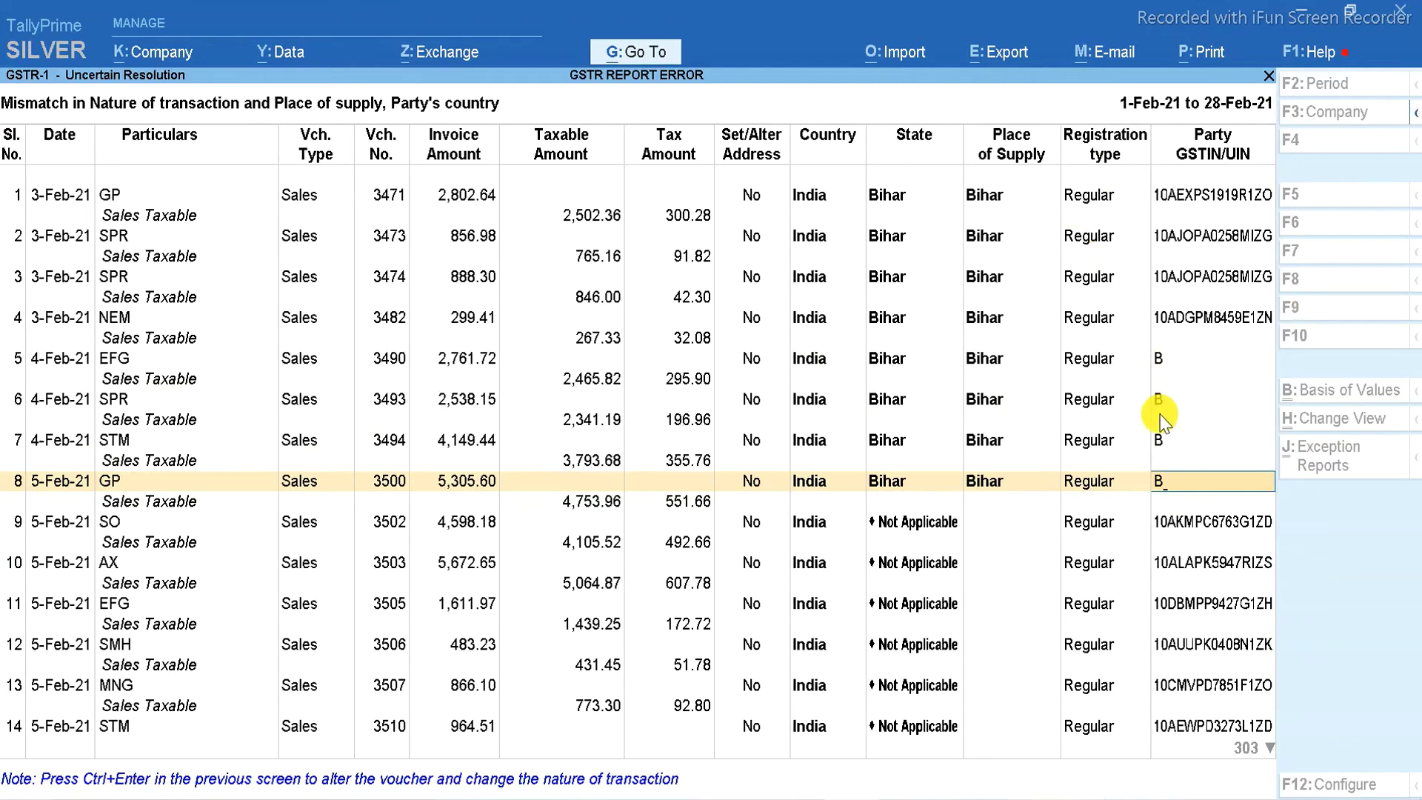
{"action": "key", "text": "BackSpace"}
{"action": "key", "text": "Escape"}
{"action": "key", "text": "y"}
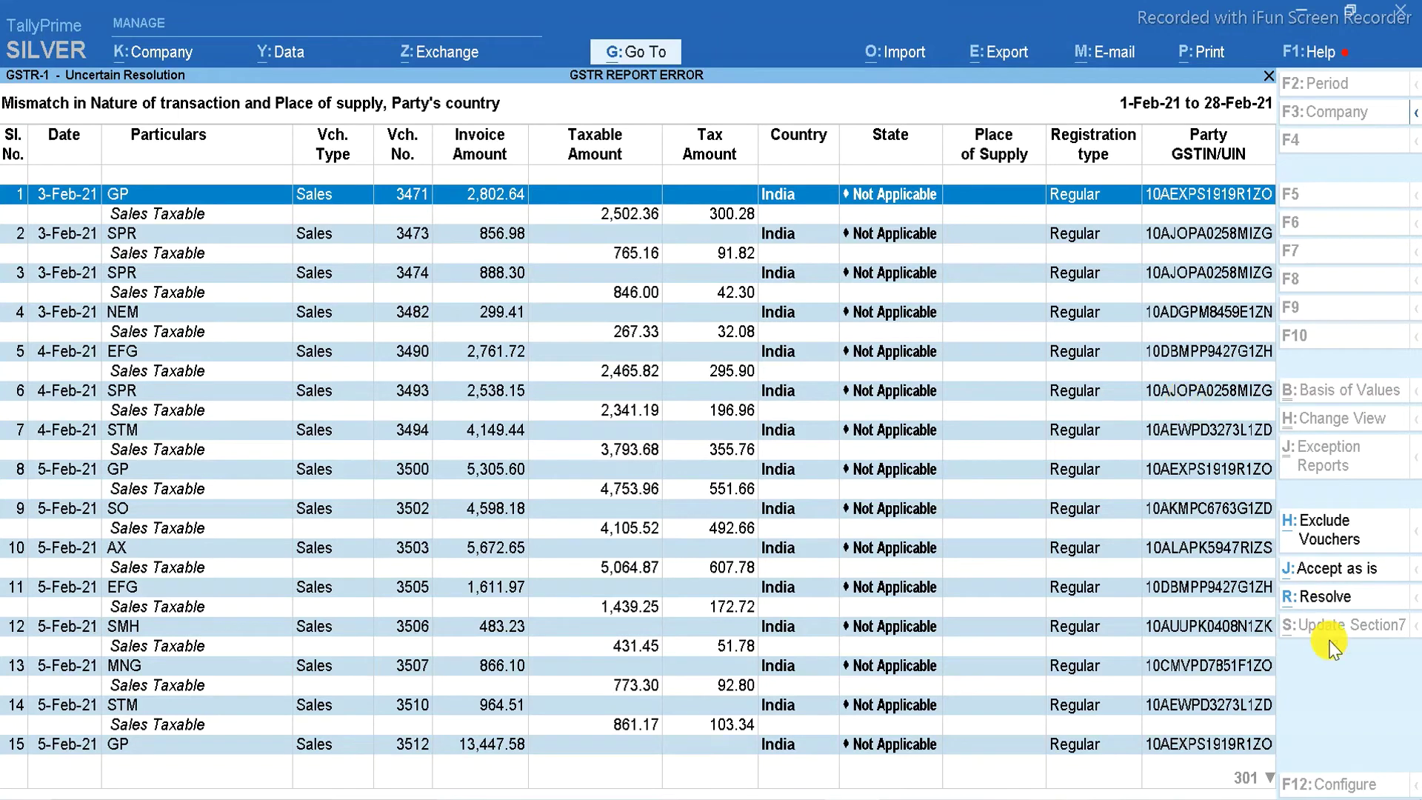
- Resolve the selected vouchers again, setting state and place of supply to Bihar for the 3-Feb-21 GP voucher and first SPR voucher
{"action": "left_click", "coordinate": [1331, 598]}
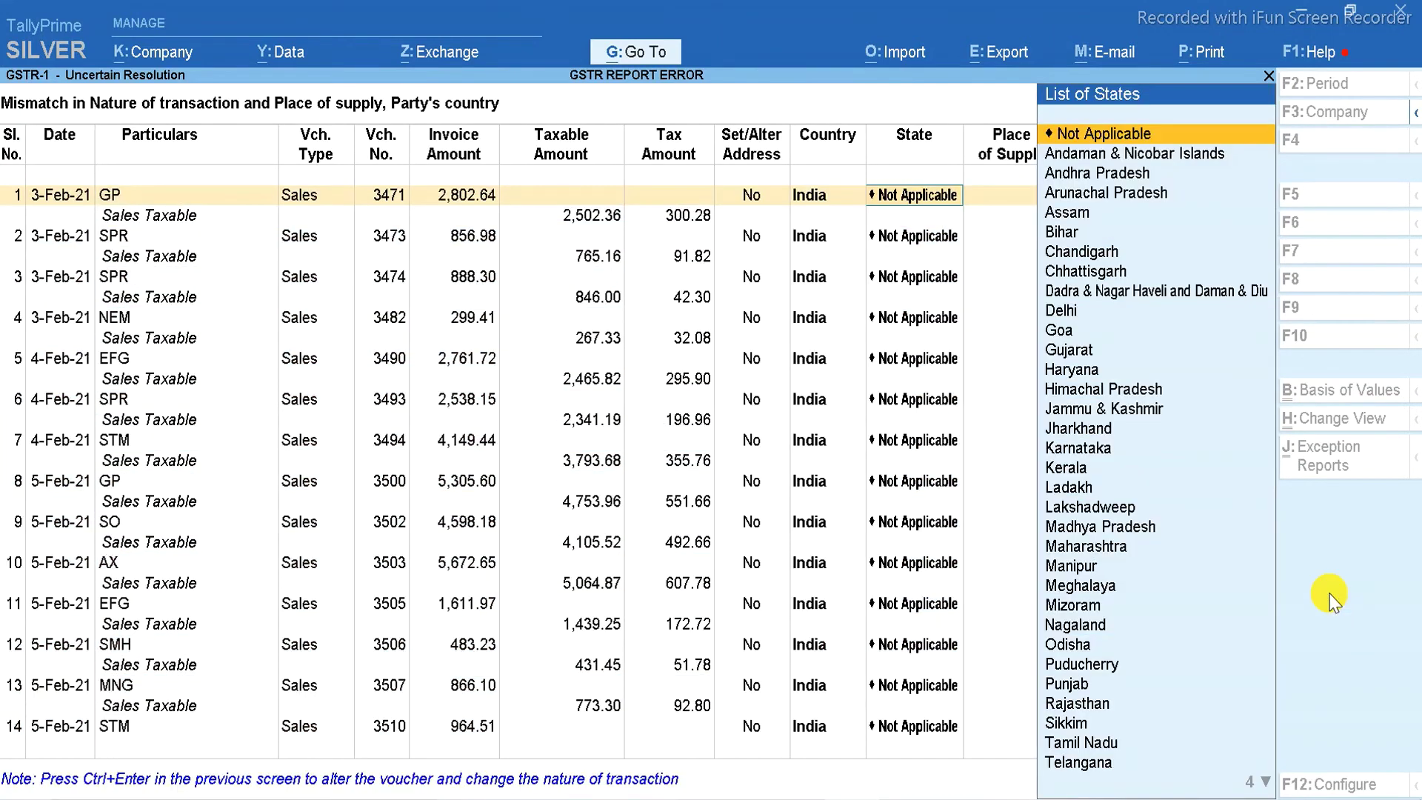
{"action": "type", "text": "Bihar"}
{"action": "key", "text": "Return"}
{"action": "type", "text": "B"}
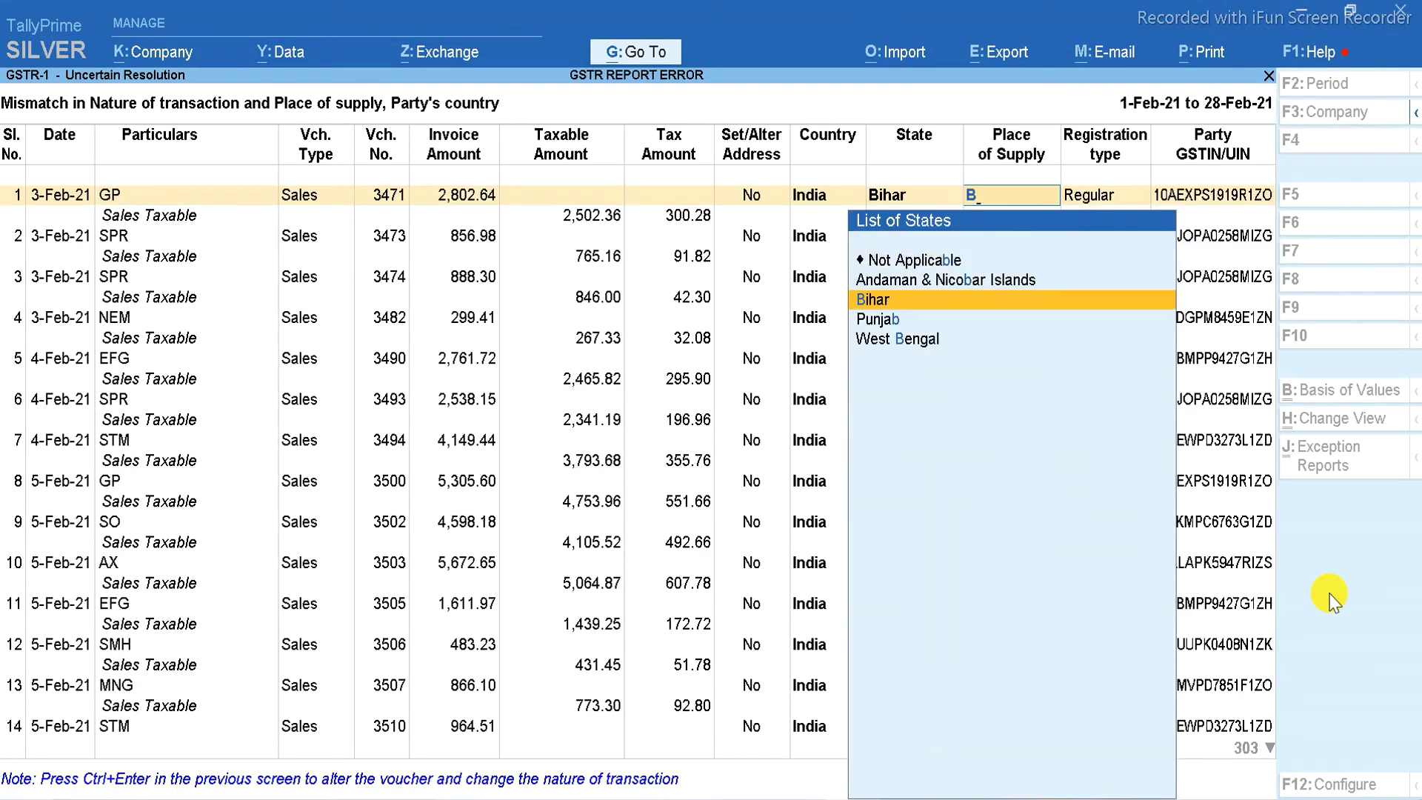
{"action": "key", "text": "Return"}
{"action": "type", "text": "B"}
{"action": "key", "text": "Return"}
{"action": "type", "text": "B"}
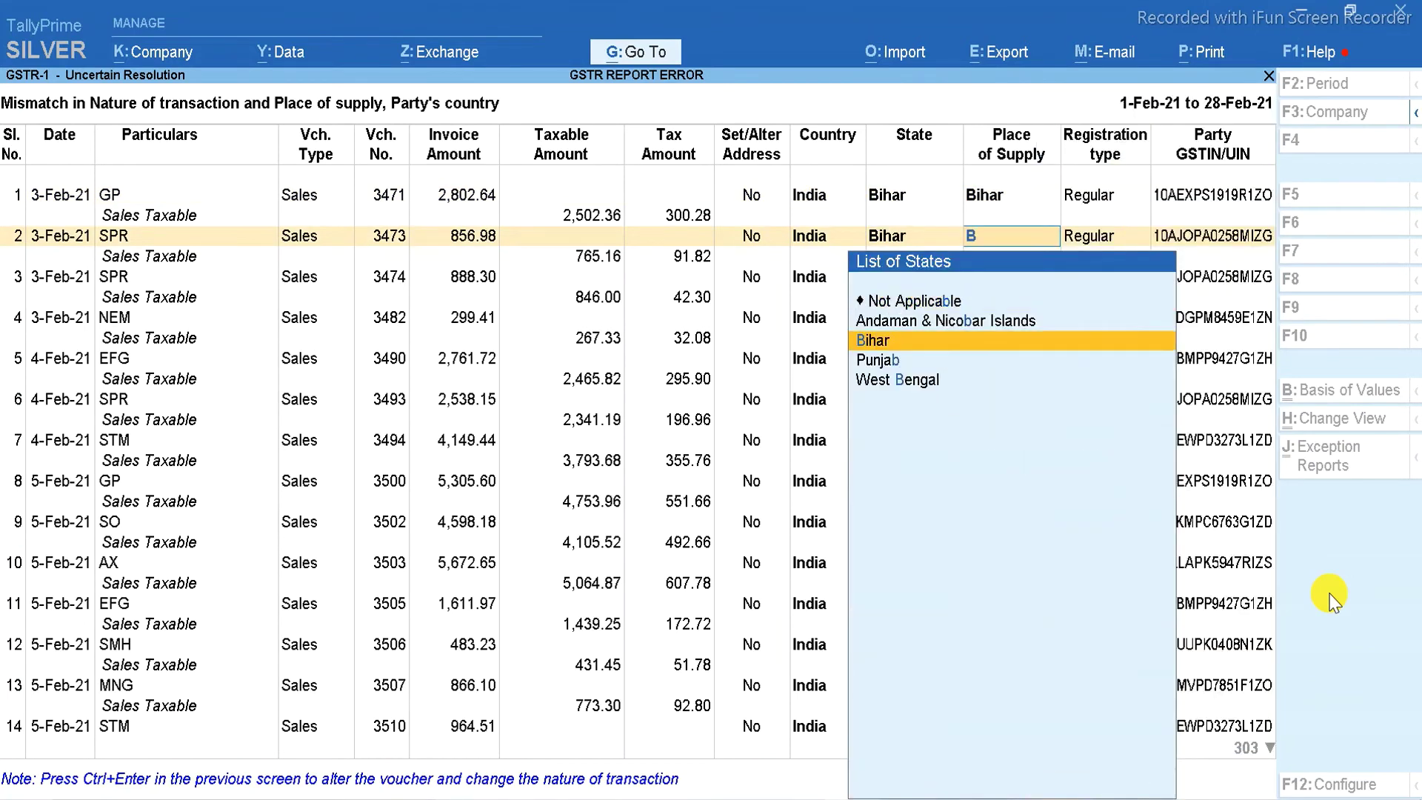
{"action": "key", "text": "Return"}
- Set the state and place of supply to Bihar for the second SPR voucher and the NEM voucher of 3-Feb-21
{"action": "type", "text": "B"}
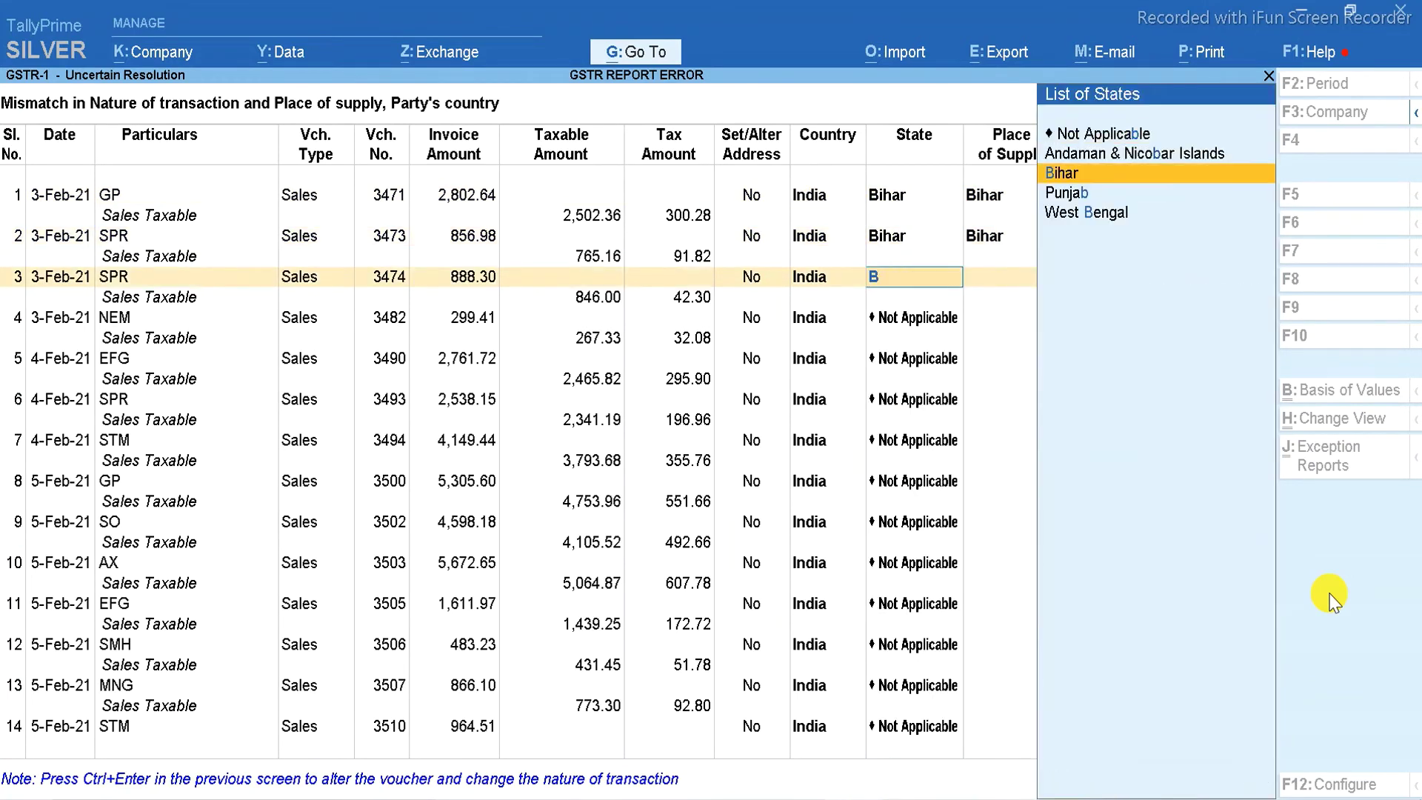
{"action": "key", "text": "Return"}
{"action": "key", "text": "Return"}
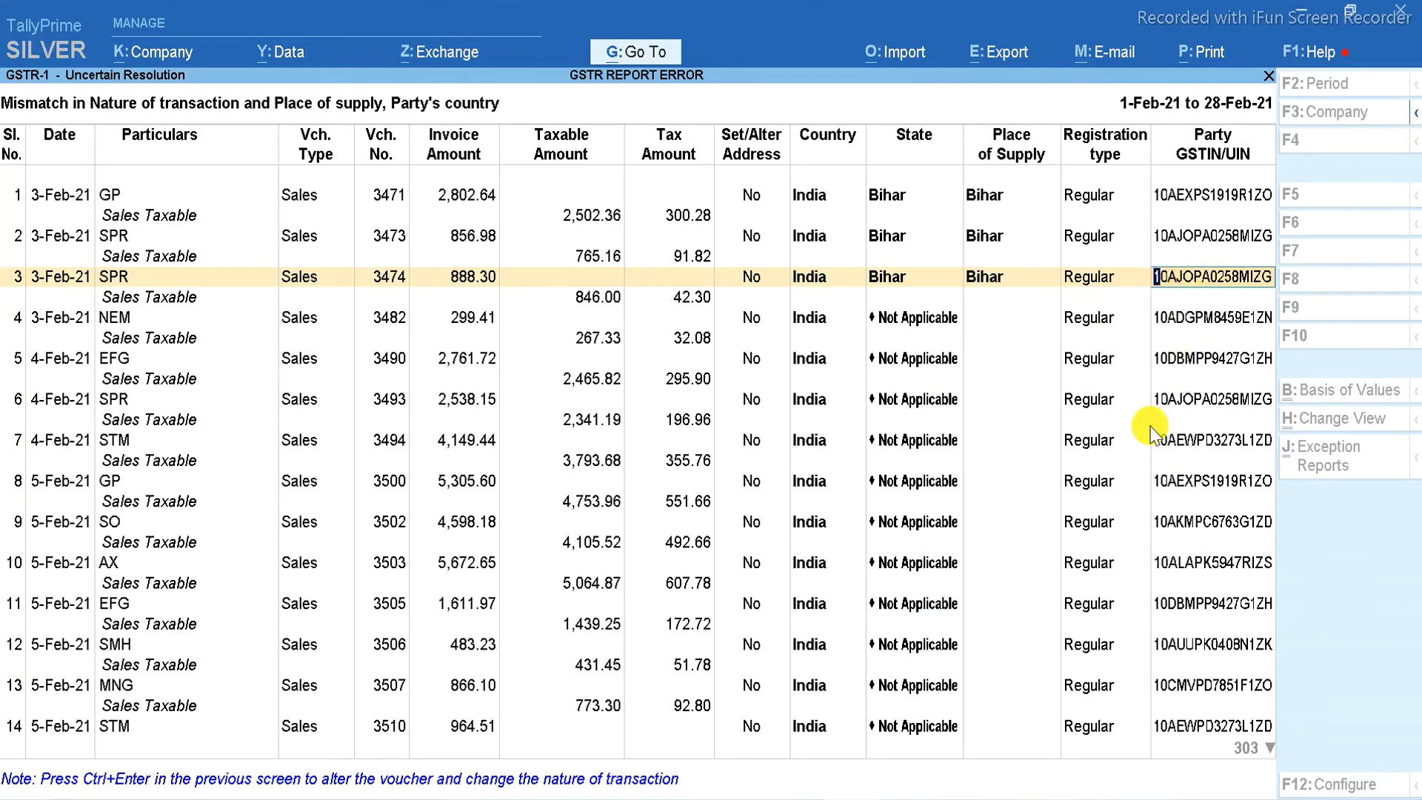
{"action": "key", "text": "Return"}
{"action": "type", "text": "B"}
{"action": "key", "text": "Return"}
{"action": "type", "text": "B"}
{"action": "key", "text": "Return"}
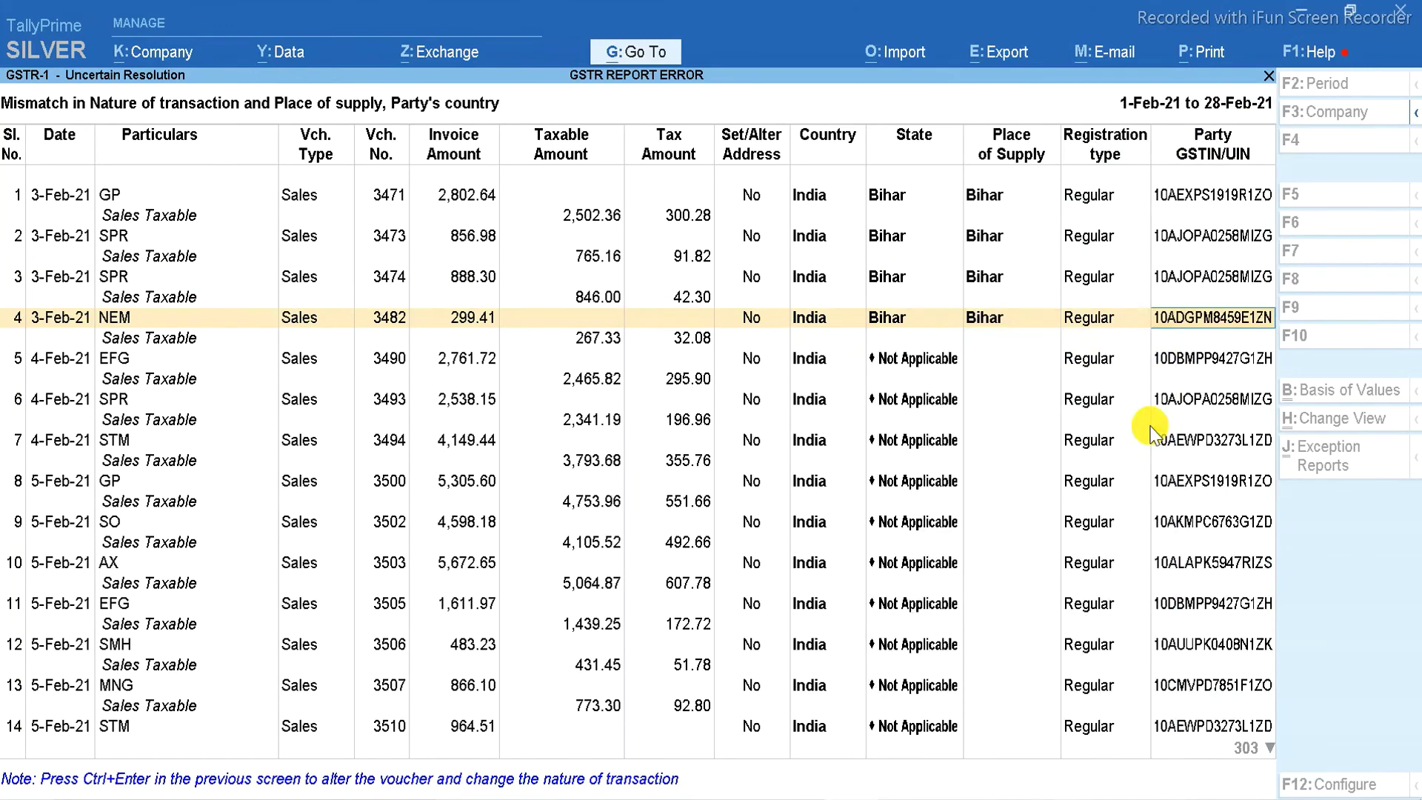
- Set the state and place of supply to Bihar for the EFG and SPR vouchers of 4-Feb-21
{"action": "type", "text": "B"}
{"action": "key", "text": "Return"}
{"action": "type", "text": "B"}
{"action": "key", "text": "Return"}
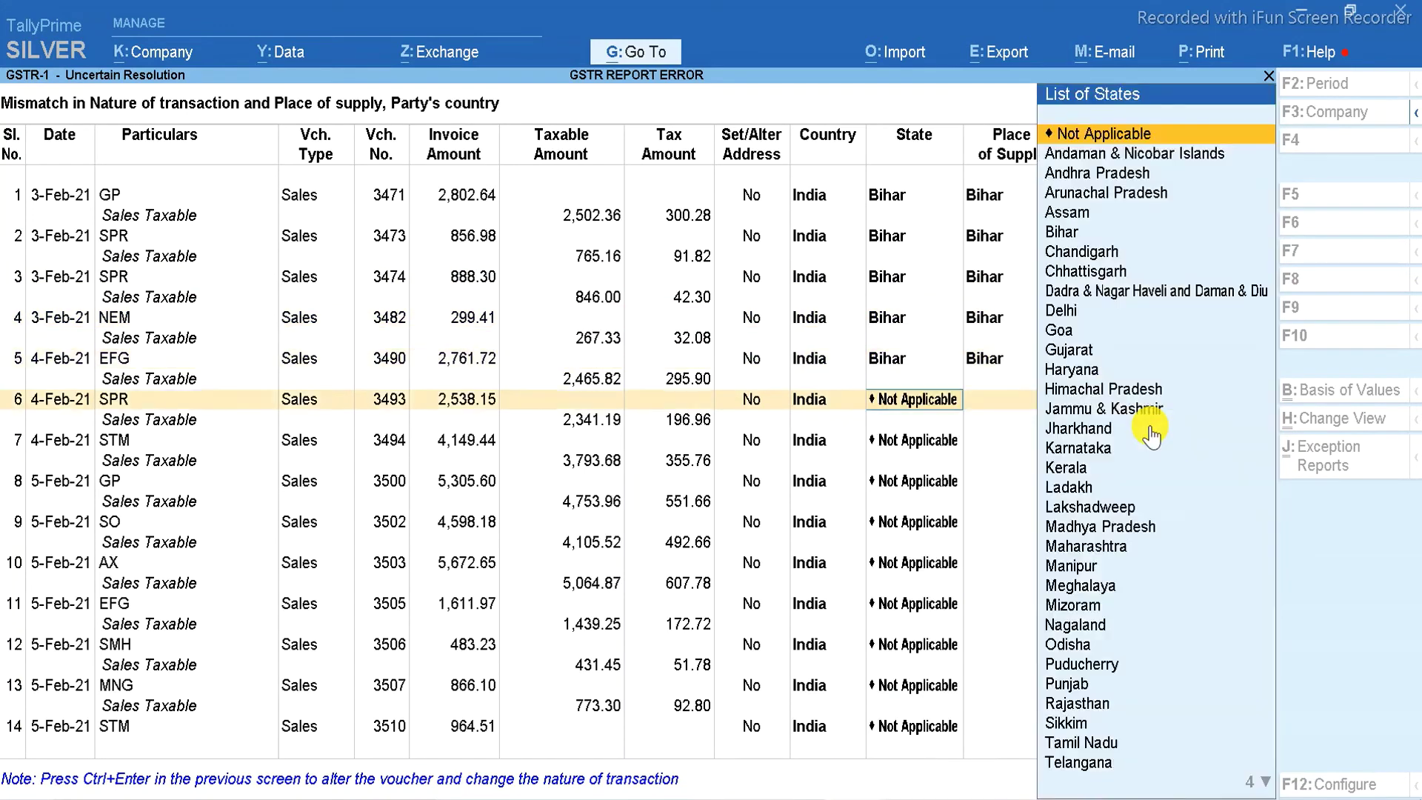
{"action": "type", "text": "B"}
{"action": "key", "text": "Return"}
{"action": "type", "text": "B"}
{"action": "key", "text": "Return"}
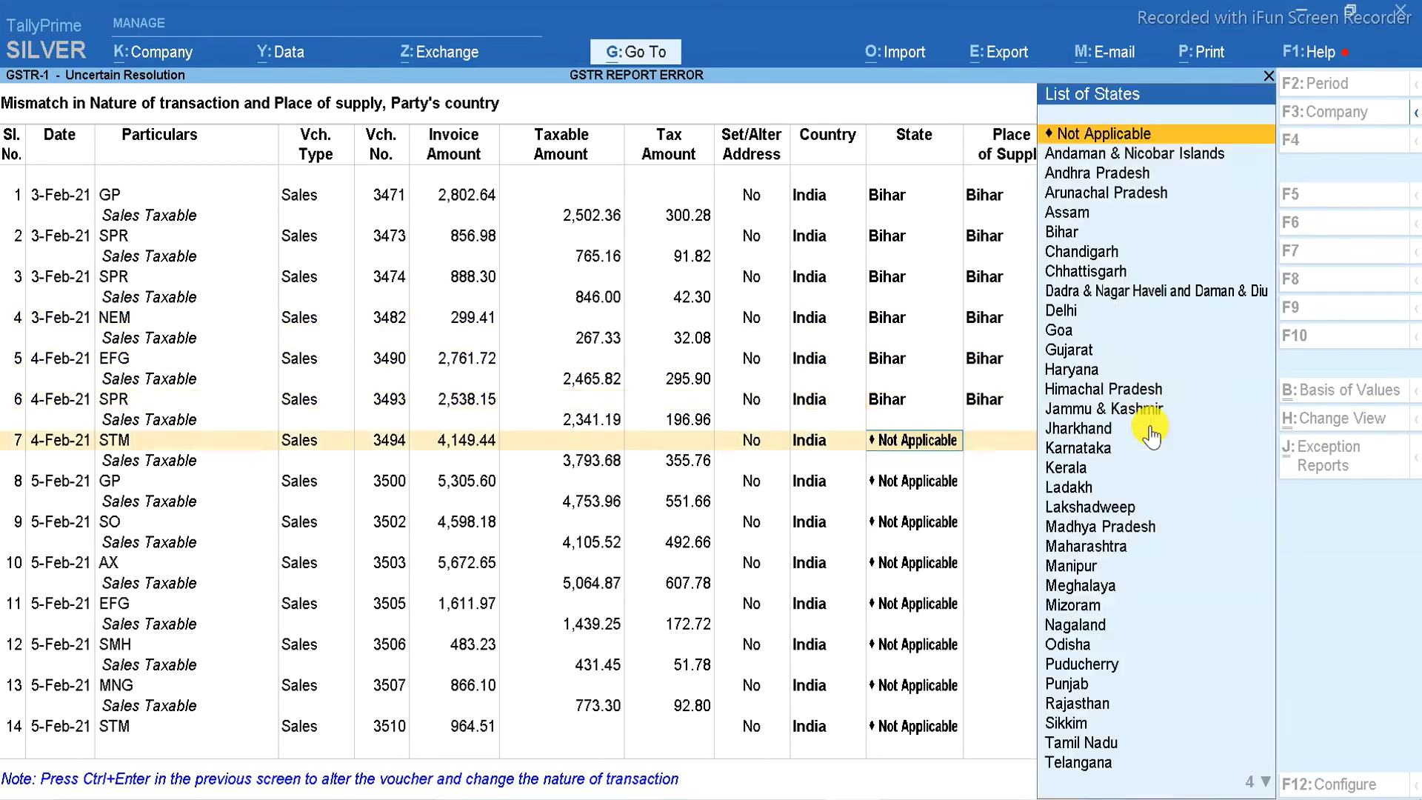
- Set the state and place of supply to Bihar for the 4-Feb-21 STM voucher and the 5-Feb-21 GP voucher
{"action": "type", "text": "B"}
{"action": "key", "text": "Return"}
{"action": "type", "text": "B"}
{"action": "key", "text": "Return"}
{"action": "key", "text": "Return"}
{"action": "type", "text": "B"}
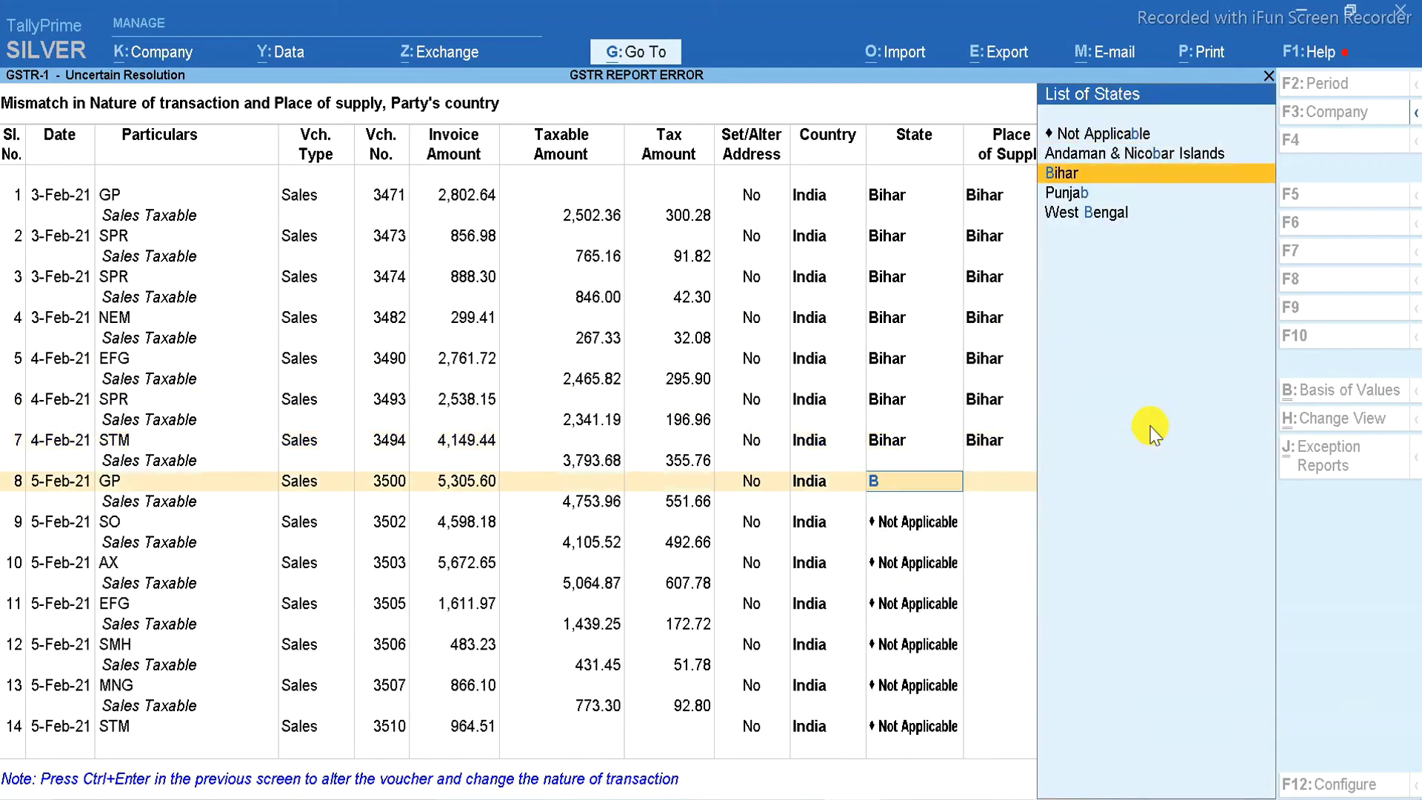
{"action": "key", "text": "Return"}
{"action": "type", "text": "B"}
{"action": "key", "text": "Return"}
{"action": "key", "text": "Return"}
- Set the state and place of supply to Bihar for the SO and AX vouchers of 5-Feb-21
{"action": "type", "text": "B"}
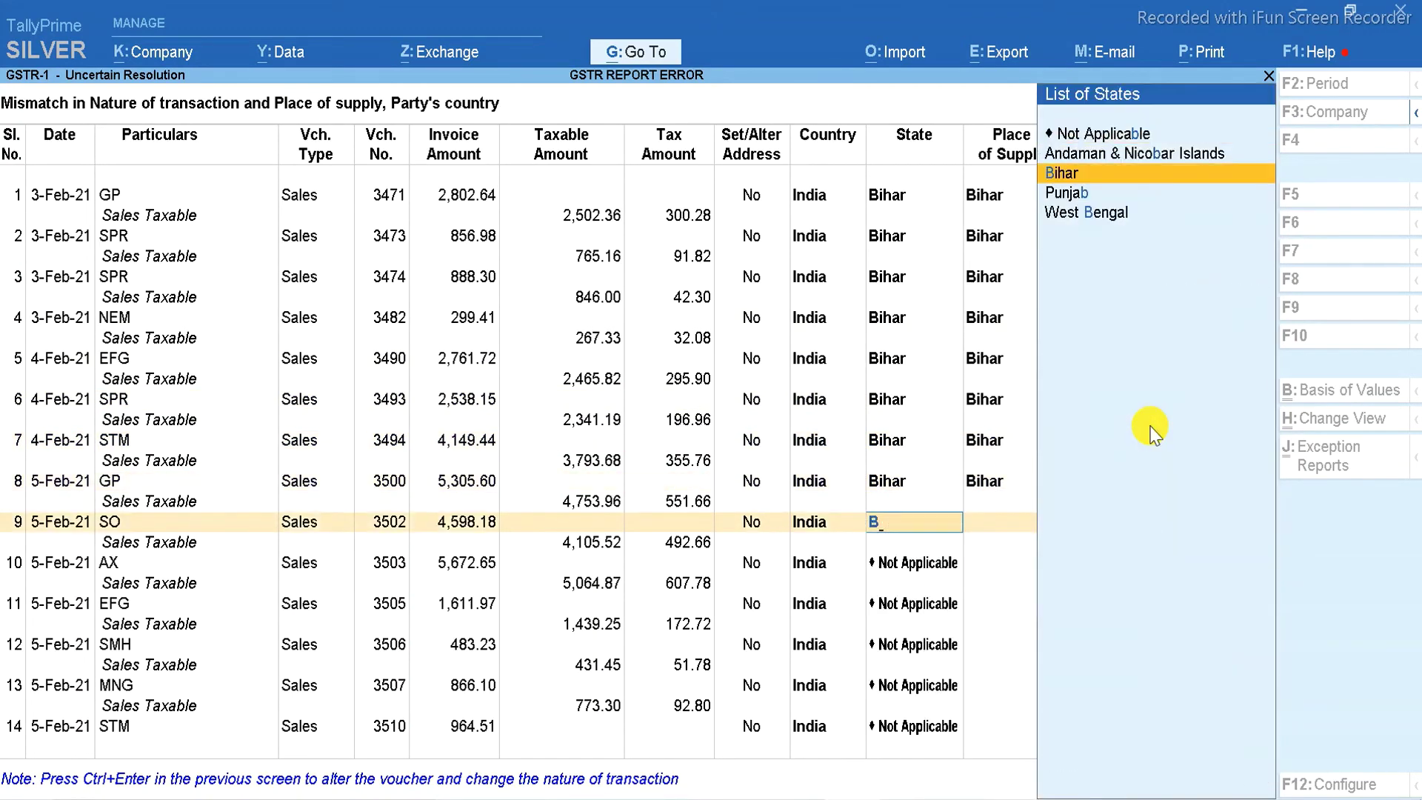
{"action": "key", "text": "Return"}
{"action": "type", "text": "B"}
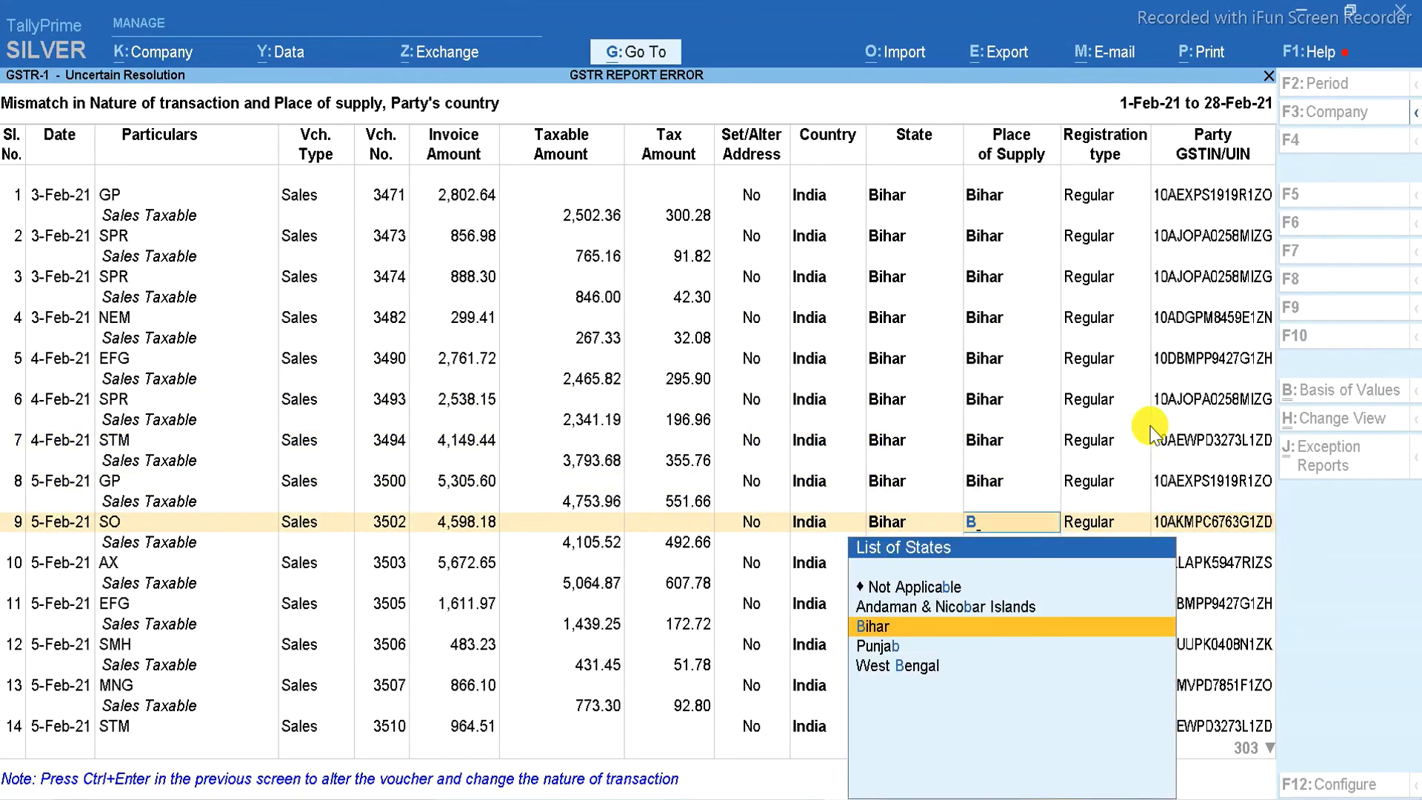
{"action": "key", "text": "Return"}
{"action": "type", "text": "B"}
{"action": "key", "text": "Return"}
{"action": "type", "text": "B"}
{"action": "key", "text": "Return"}
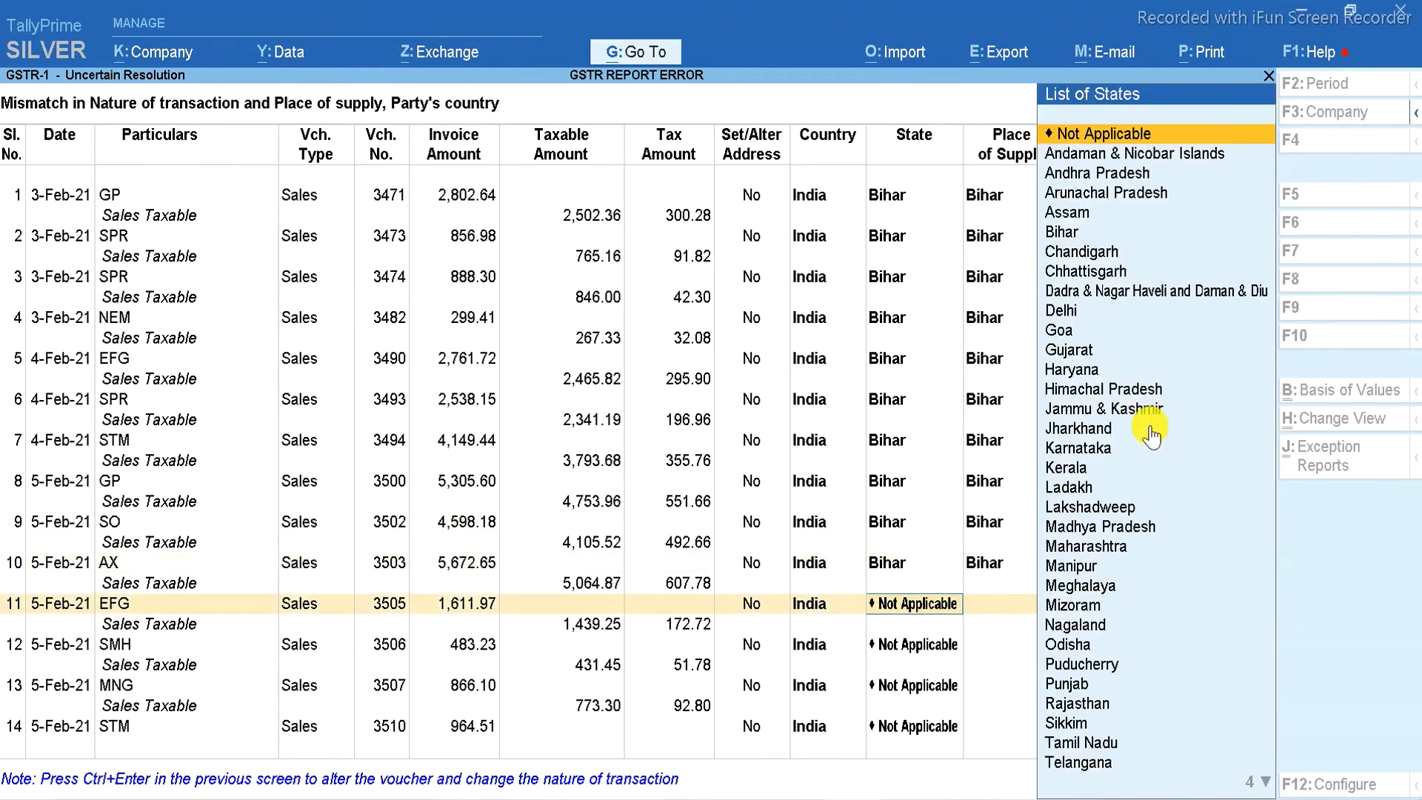
- Set the state and place of supply to Bihar for the EFG and SMH vouchers of 5-Feb-21
{"action": "type", "text": "B"}
{"action": "key", "text": "Return"}
{"action": "type", "text": "B"}
{"action": "key", "text": "Return"}
{"action": "key", "text": "Return"}
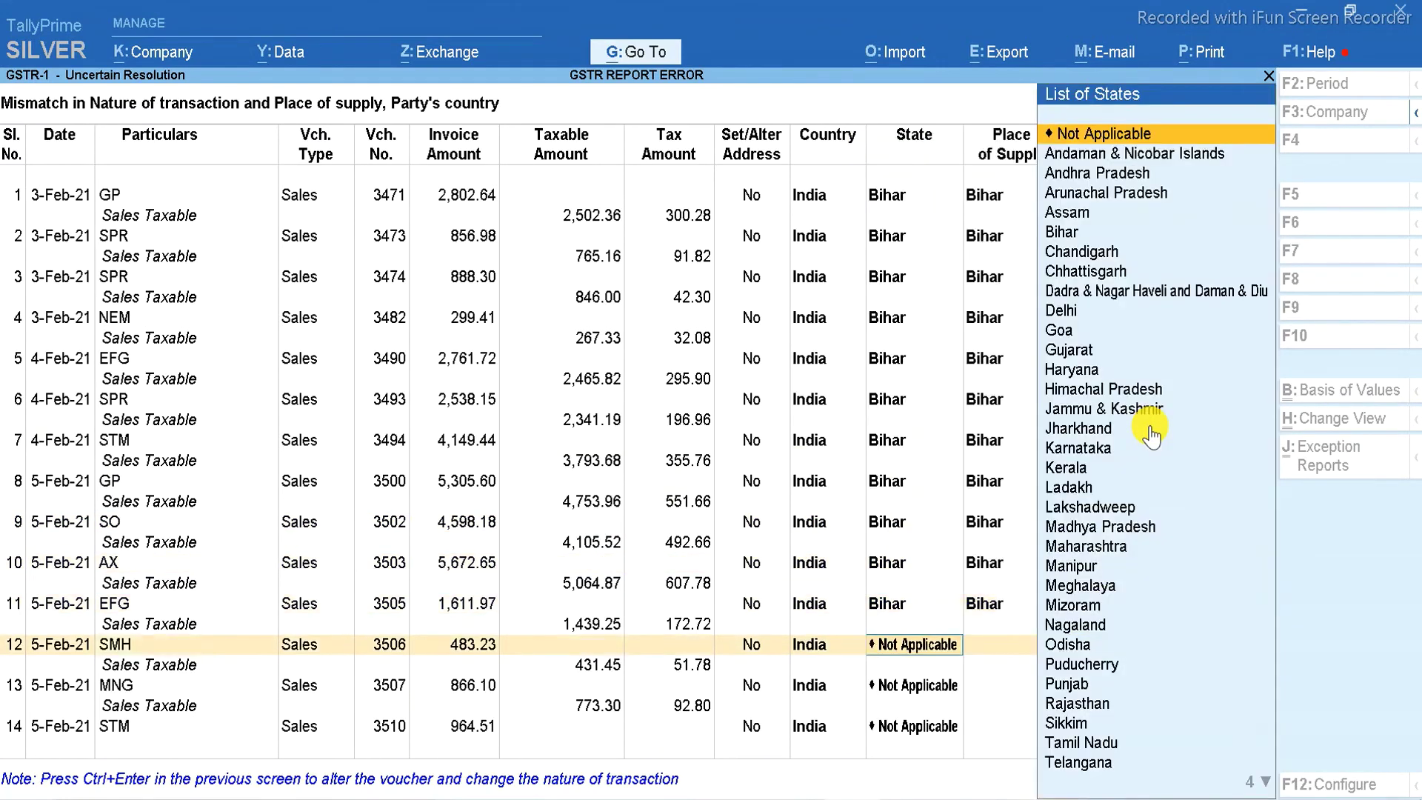
{"action": "type", "text": "B"}
{"action": "key", "text": "Return"}
{"action": "type", "text": "B"}
{"action": "key", "text": "Return"}
- Enter Bihar as state and place of supply for the MNG and STM vouchers of 5-Feb-21, and leave the resolution form
{"action": "type", "text": "B"}
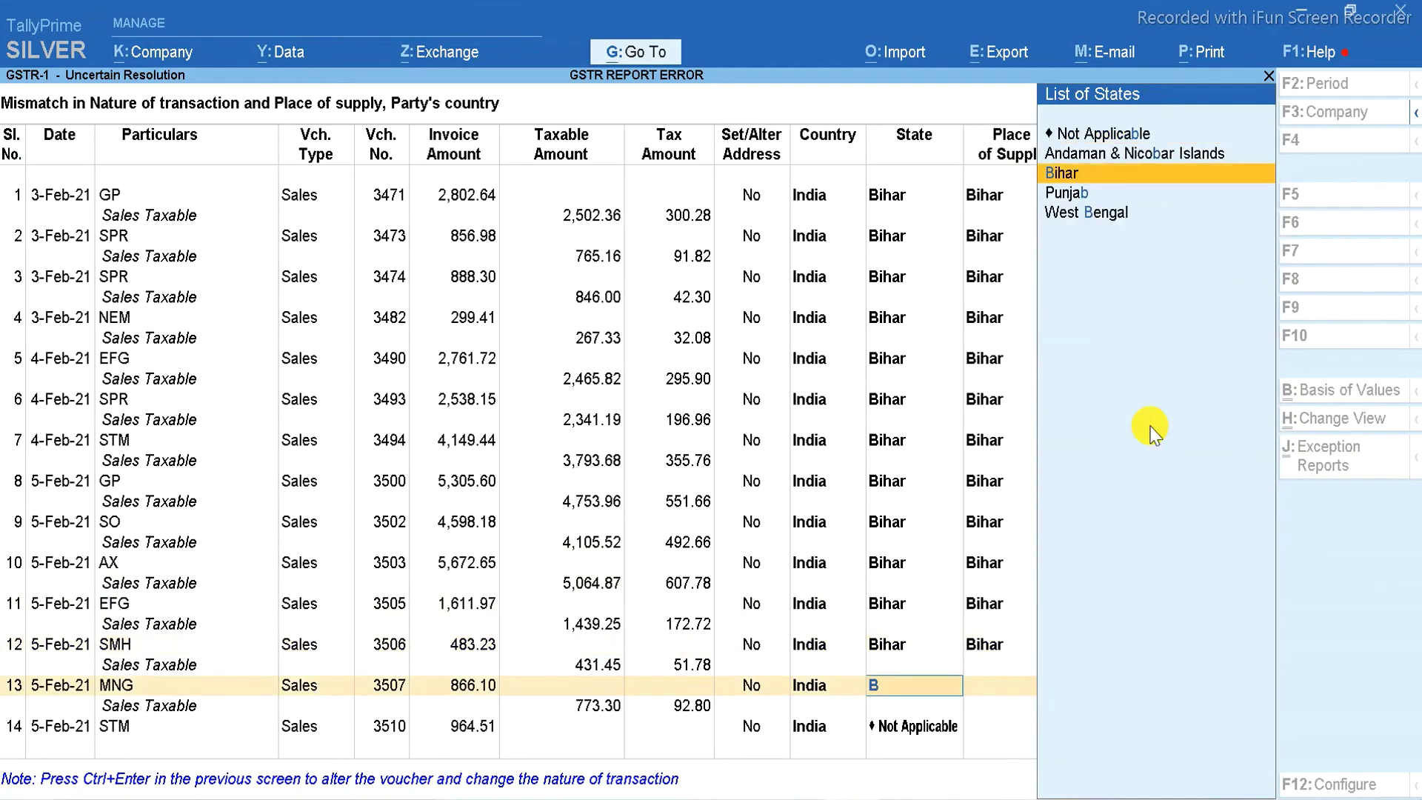
{"action": "key", "text": "Return"}
{"action": "type", "text": "B"}
{"action": "key", "text": "Return"}
{"action": "key", "text": "Return"}
{"action": "type", "text": "B"}
{"action": "key", "text": "Return"}
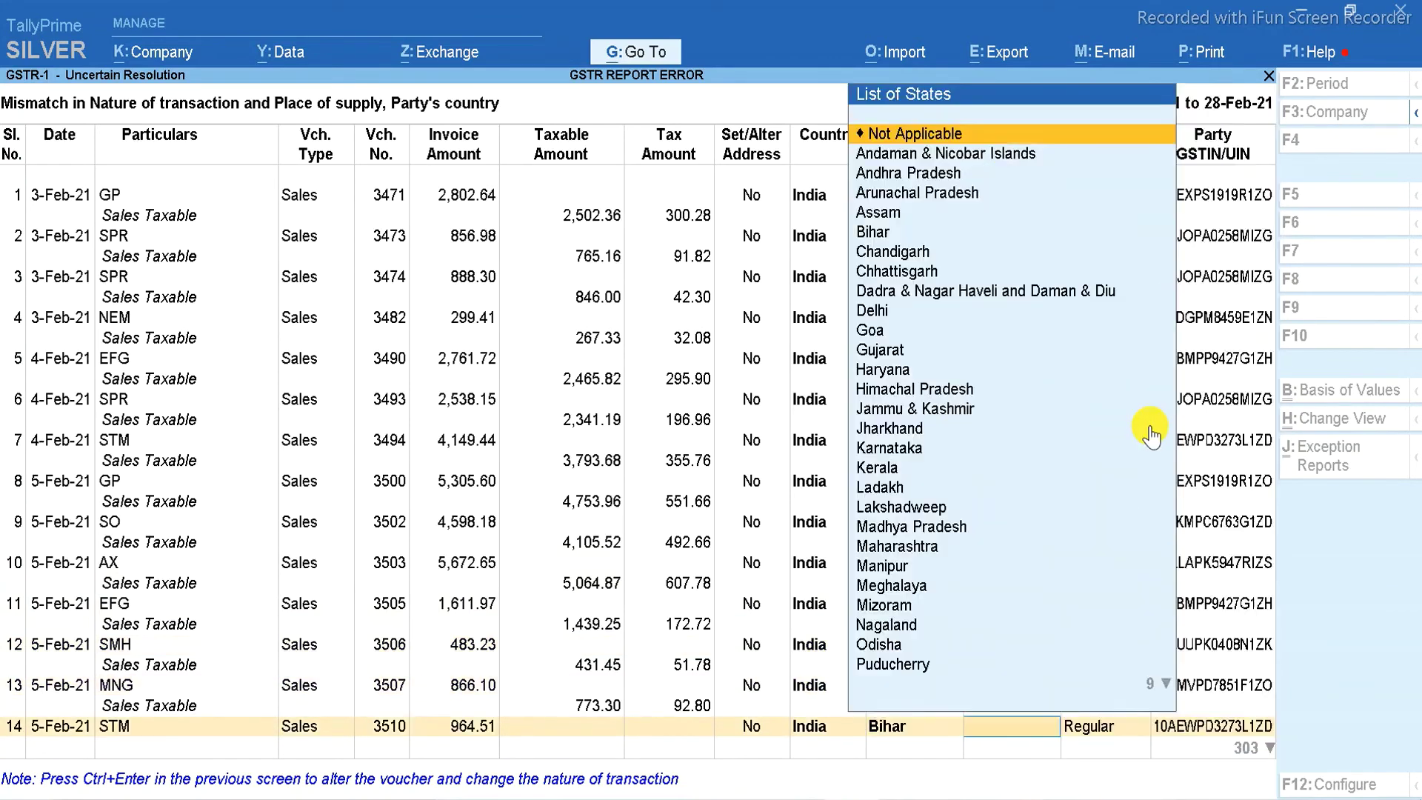
{"action": "type", "text": "B"}
{"action": "key", "text": "Return"}
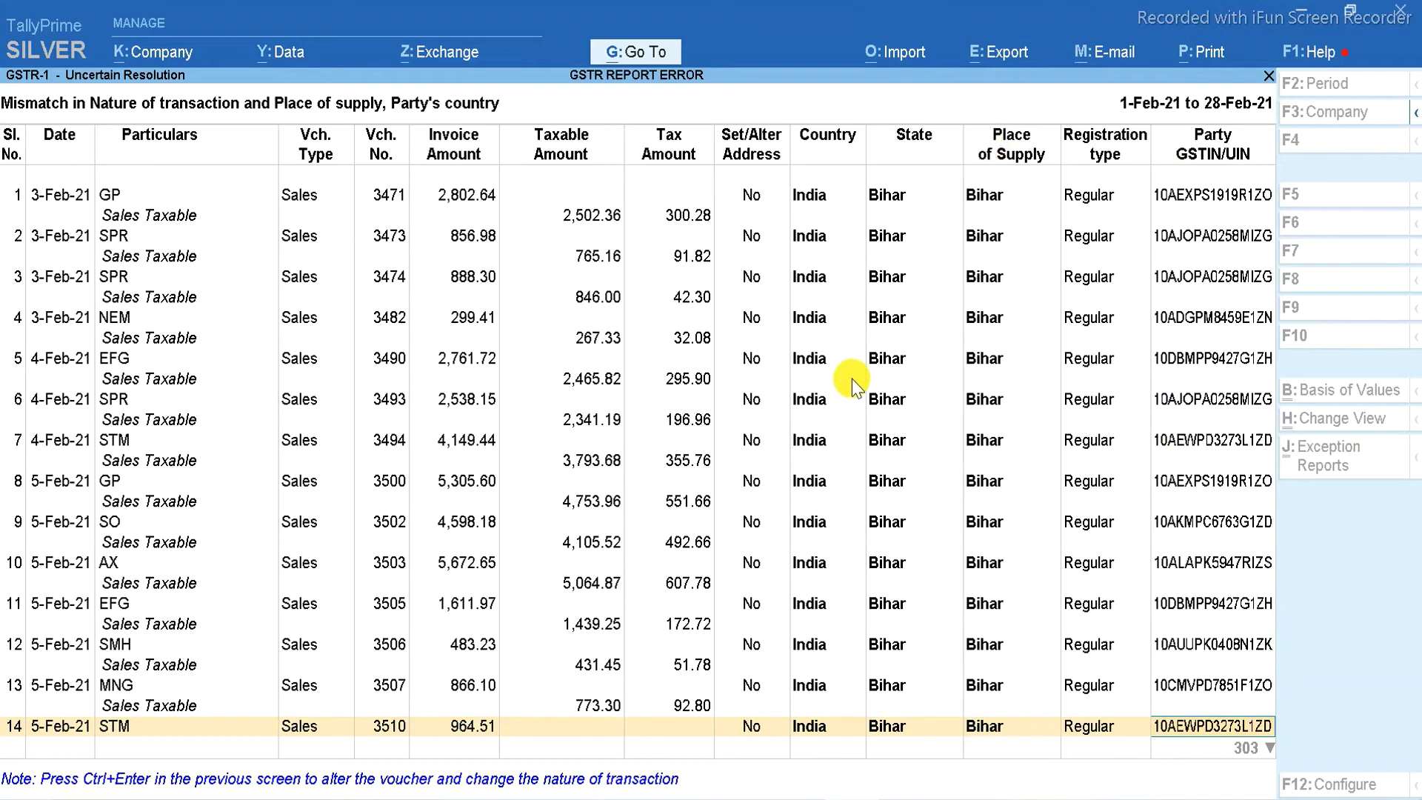
{"action": "key", "text": "ctrl"}
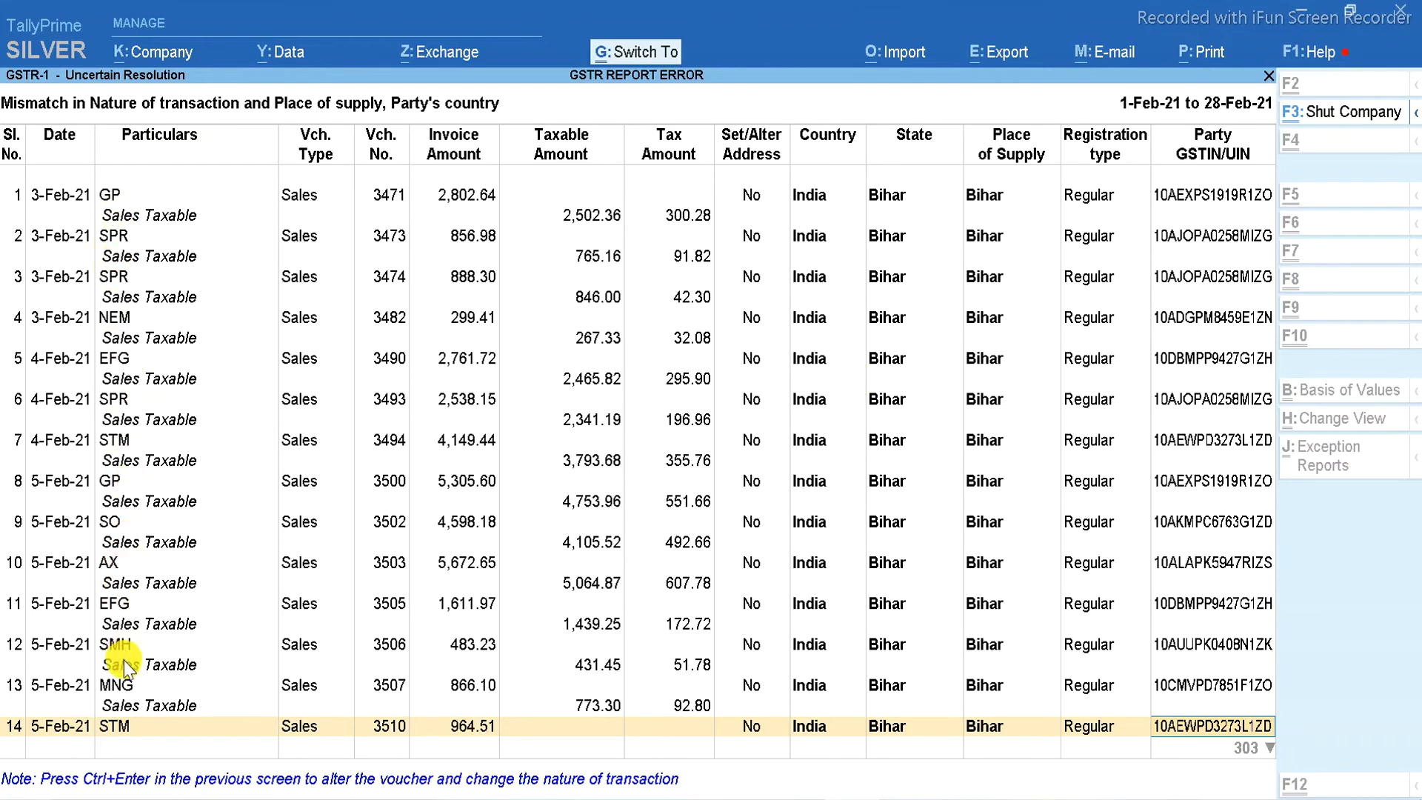
{"action": "left_click", "coordinate": [1226, 785]}
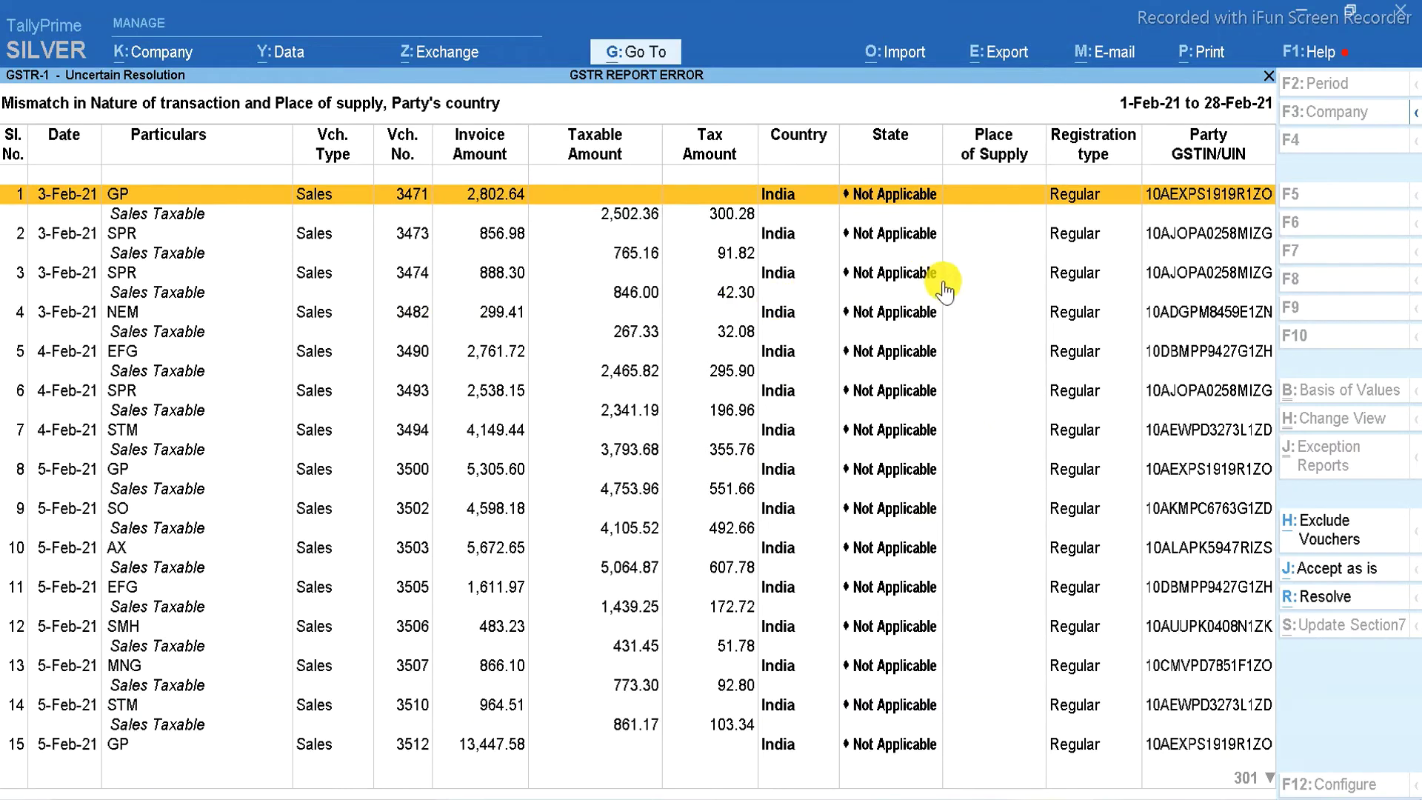
- Return to the GSTR-1 summary and examine the B2B and B2C(Small) invoice rows
{"action": "key", "text": "Escape"}
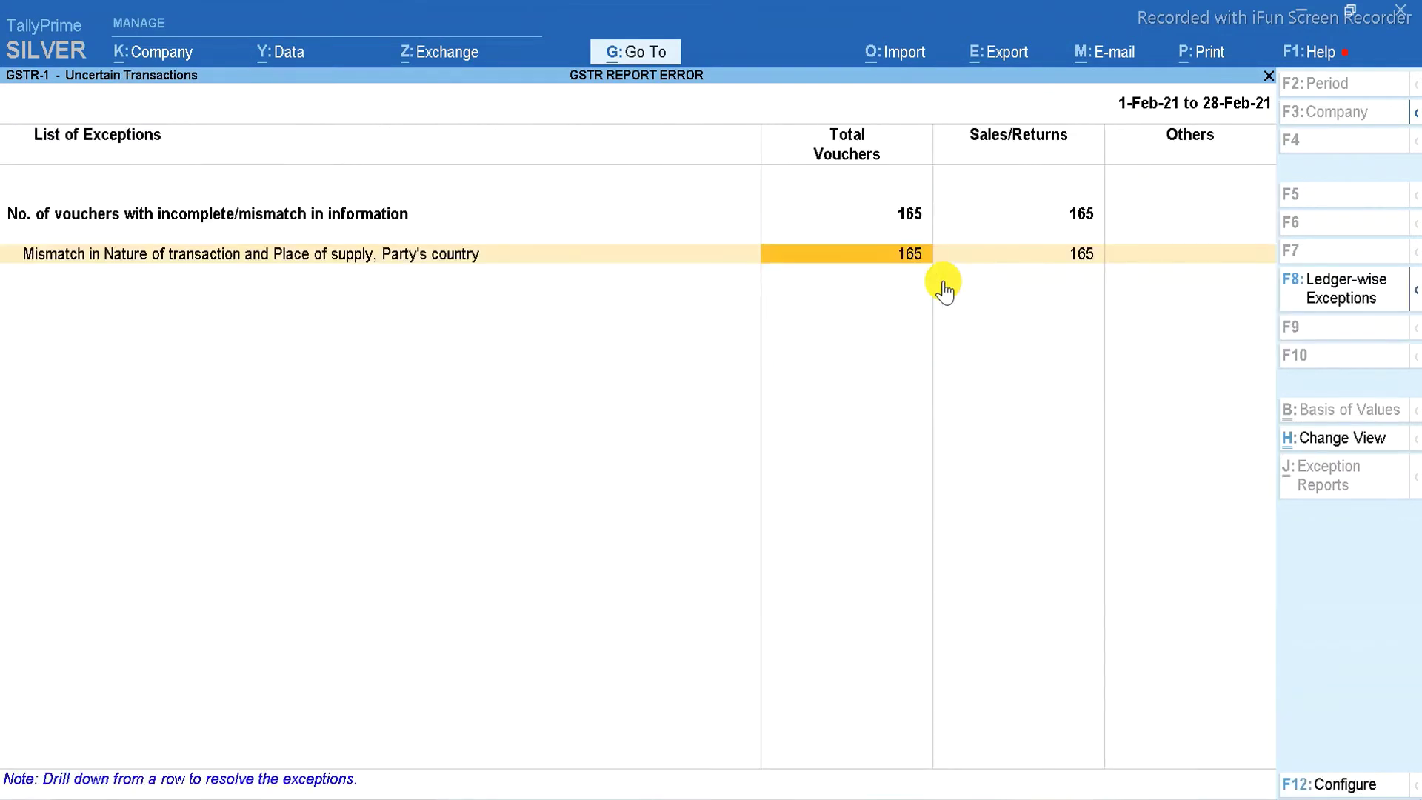
{"action": "key", "text": "Escape"}
{"action": "key", "text": "Down"}
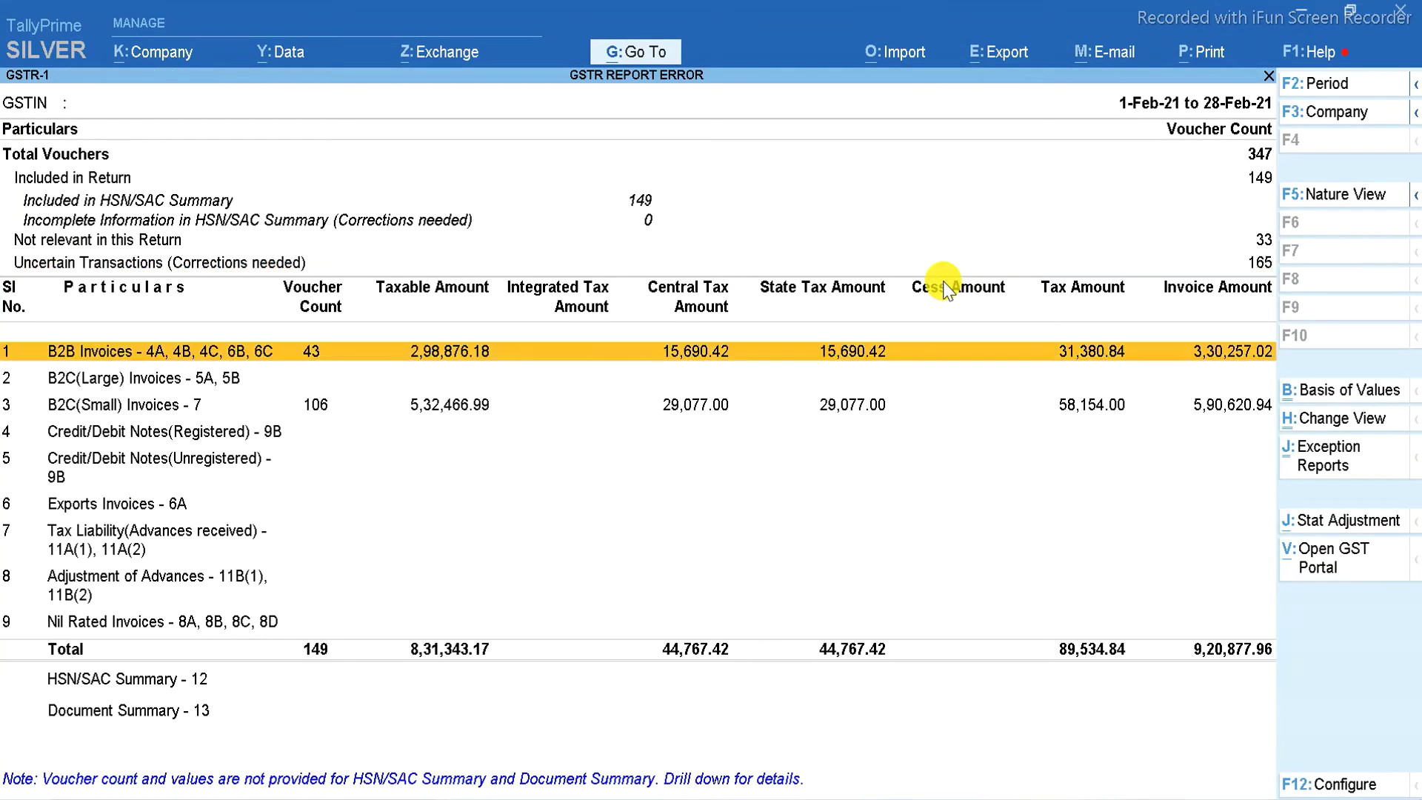
{"action": "key", "text": "Down"}
{"action": "key", "text": "Down"}
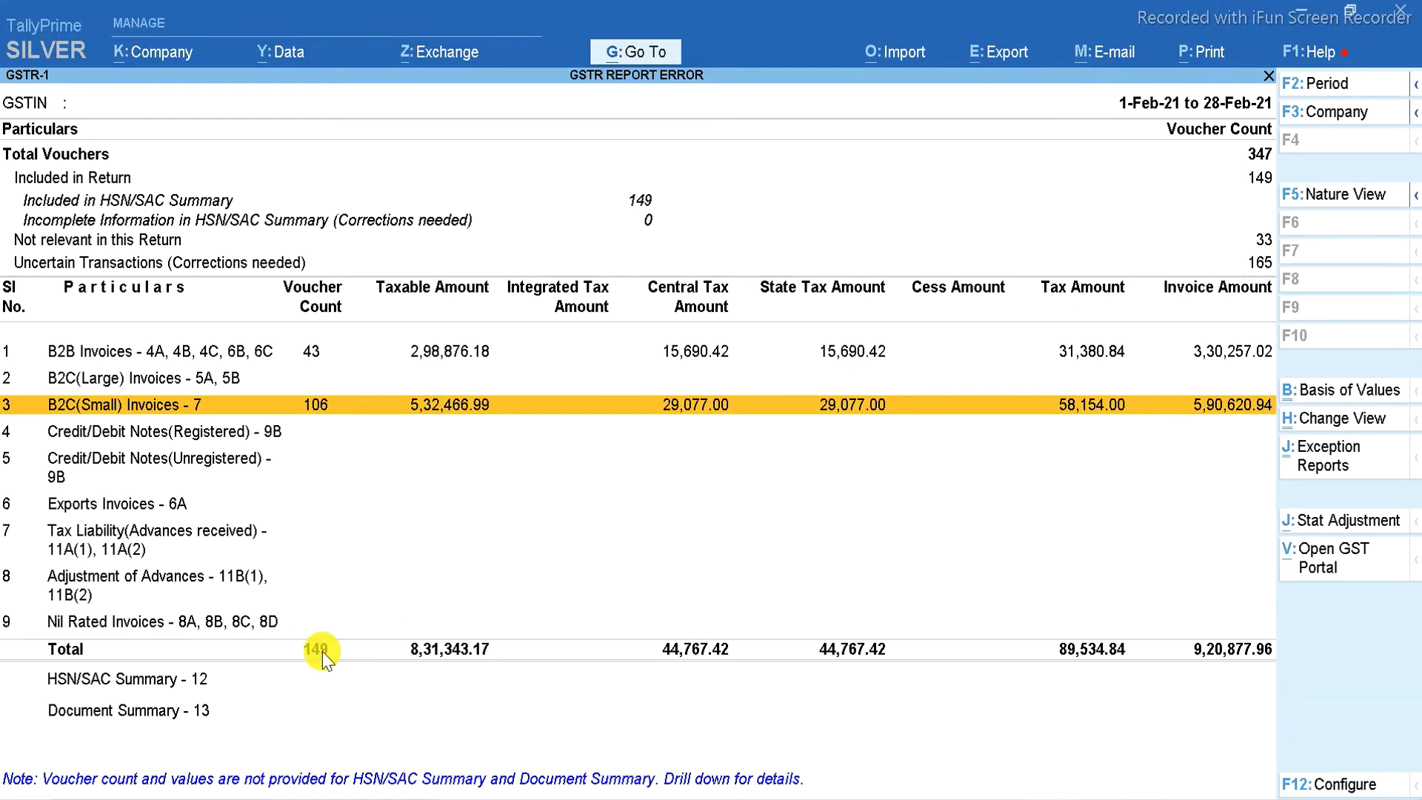
{"action": "key", "text": "Up"}
{"action": "key", "text": "Down"}
{"action": "key", "text": "Up"}
{"action": "key", "text": "Up"}
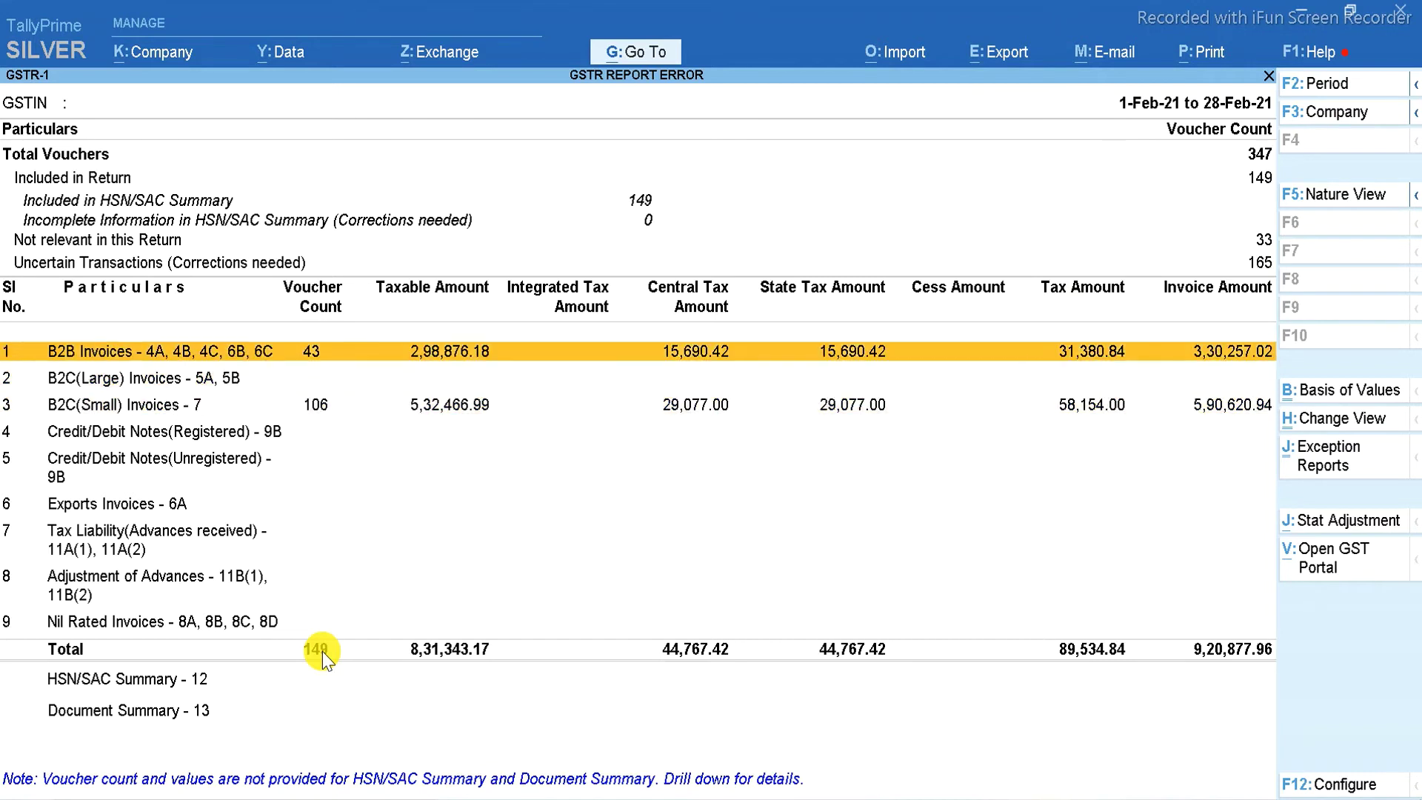
- Reopen the GSTR-1 report and check the Uncertain Transactions, B2B Invoices and B2C(Small) Invoices rows
{"action": "key", "text": "Escape"}
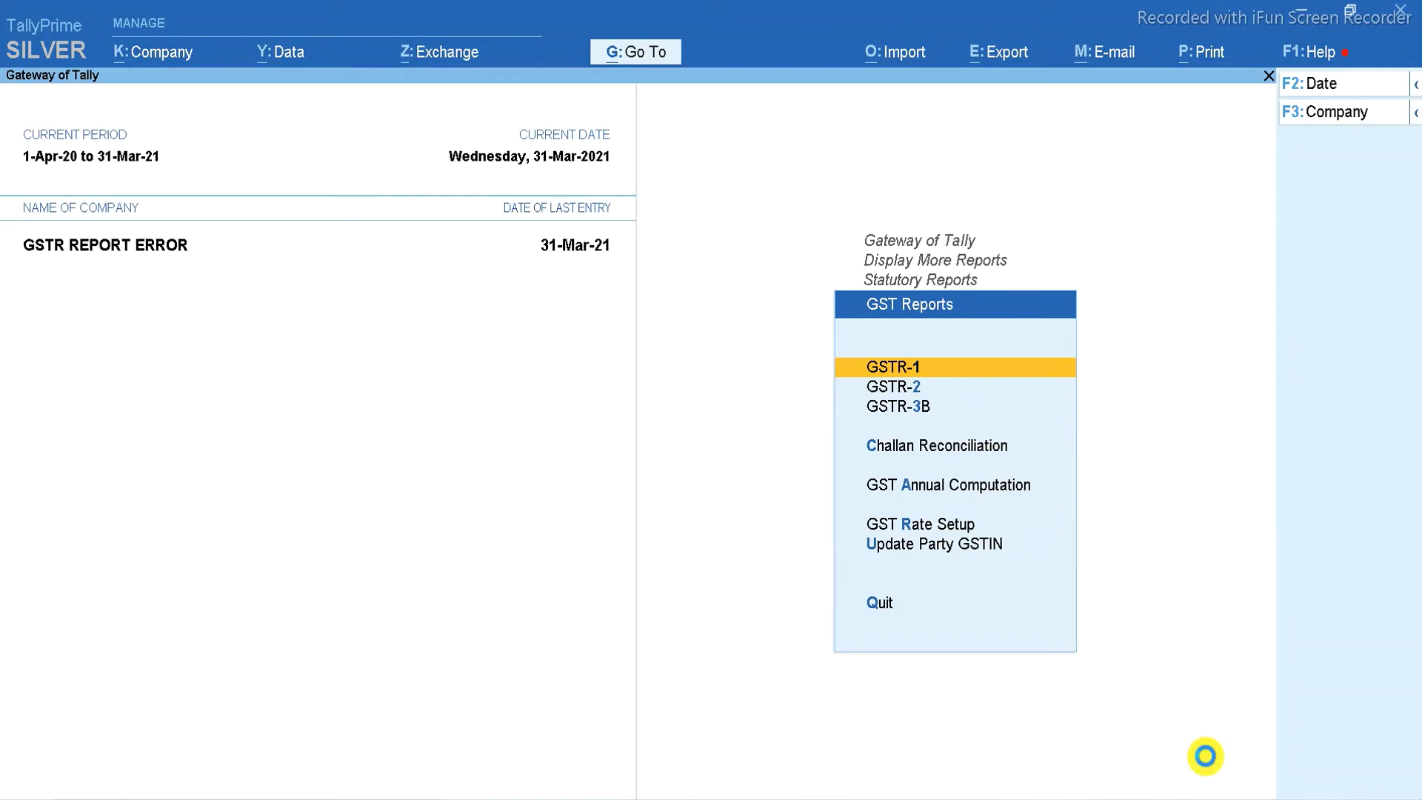
{"action": "key", "text": "Return"}
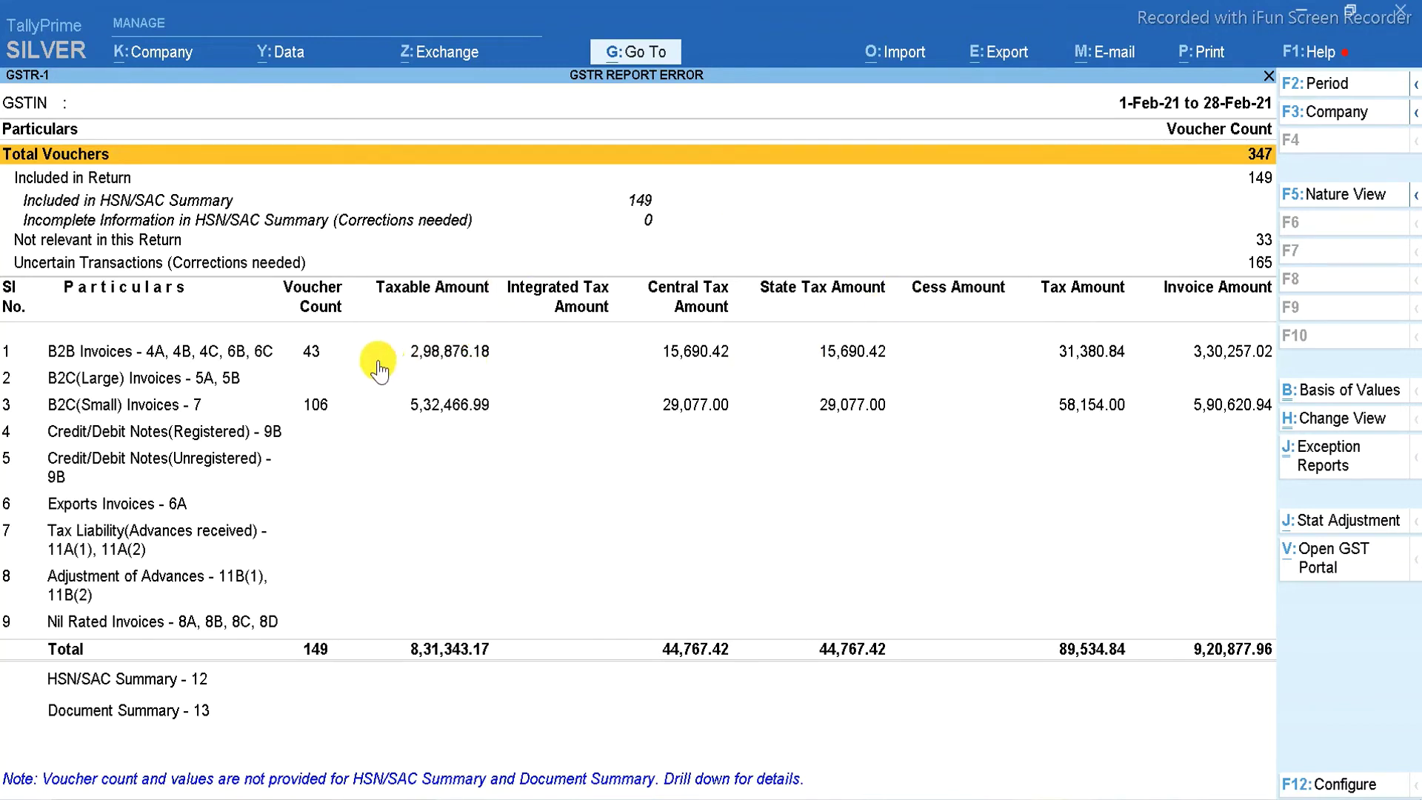
{"action": "left_click", "coordinate": [1265, 265]}
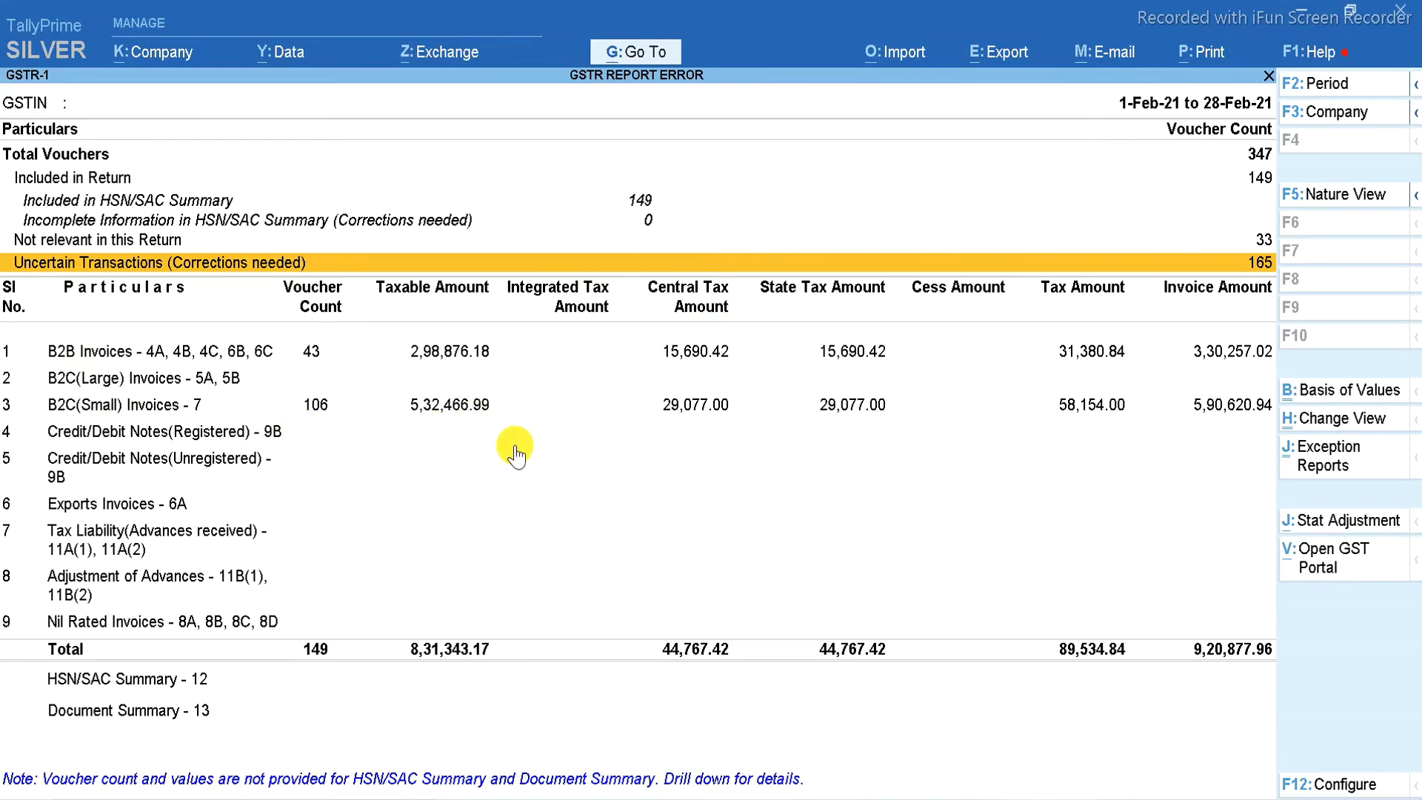
{"action": "left_click", "coordinate": [459, 352]}
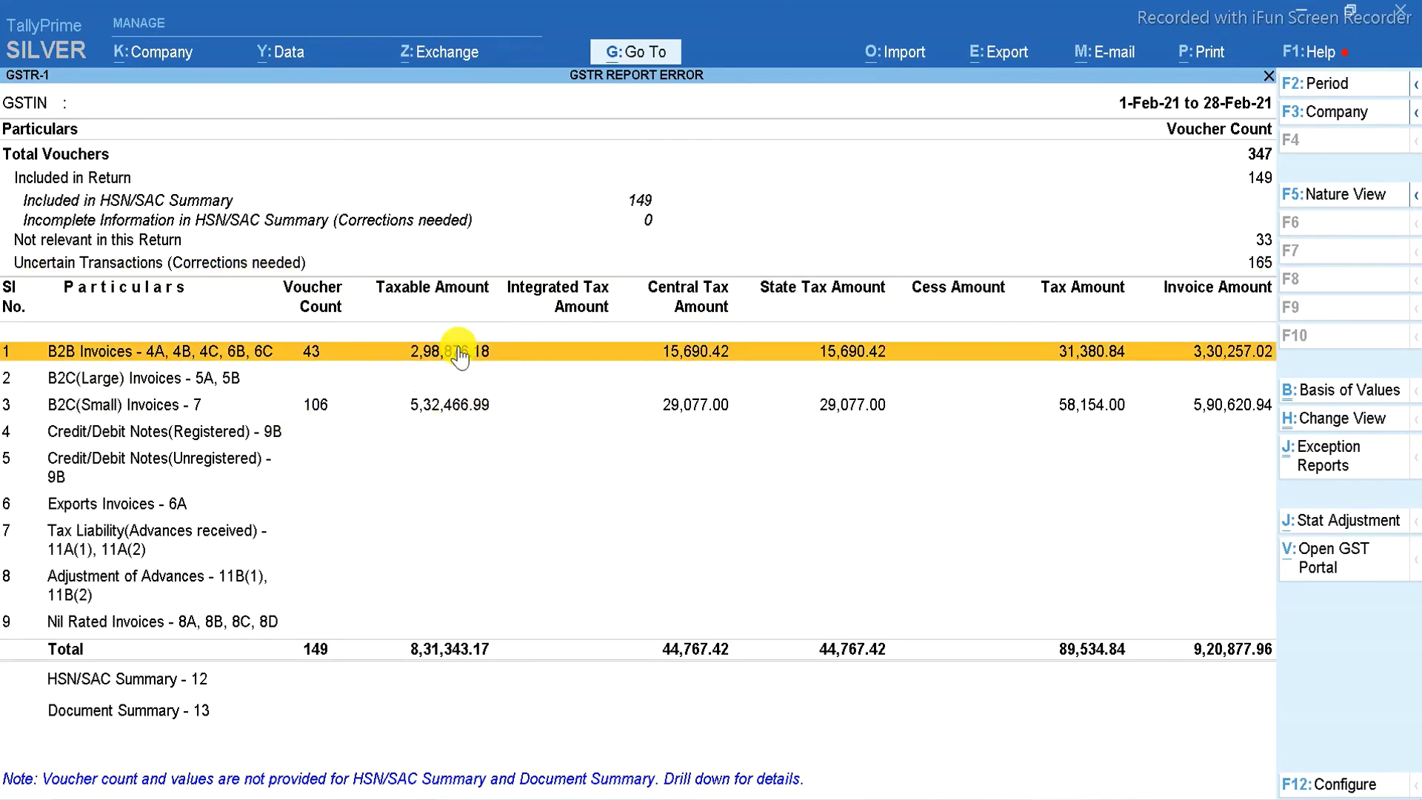
{"action": "left_click", "coordinate": [453, 412]}
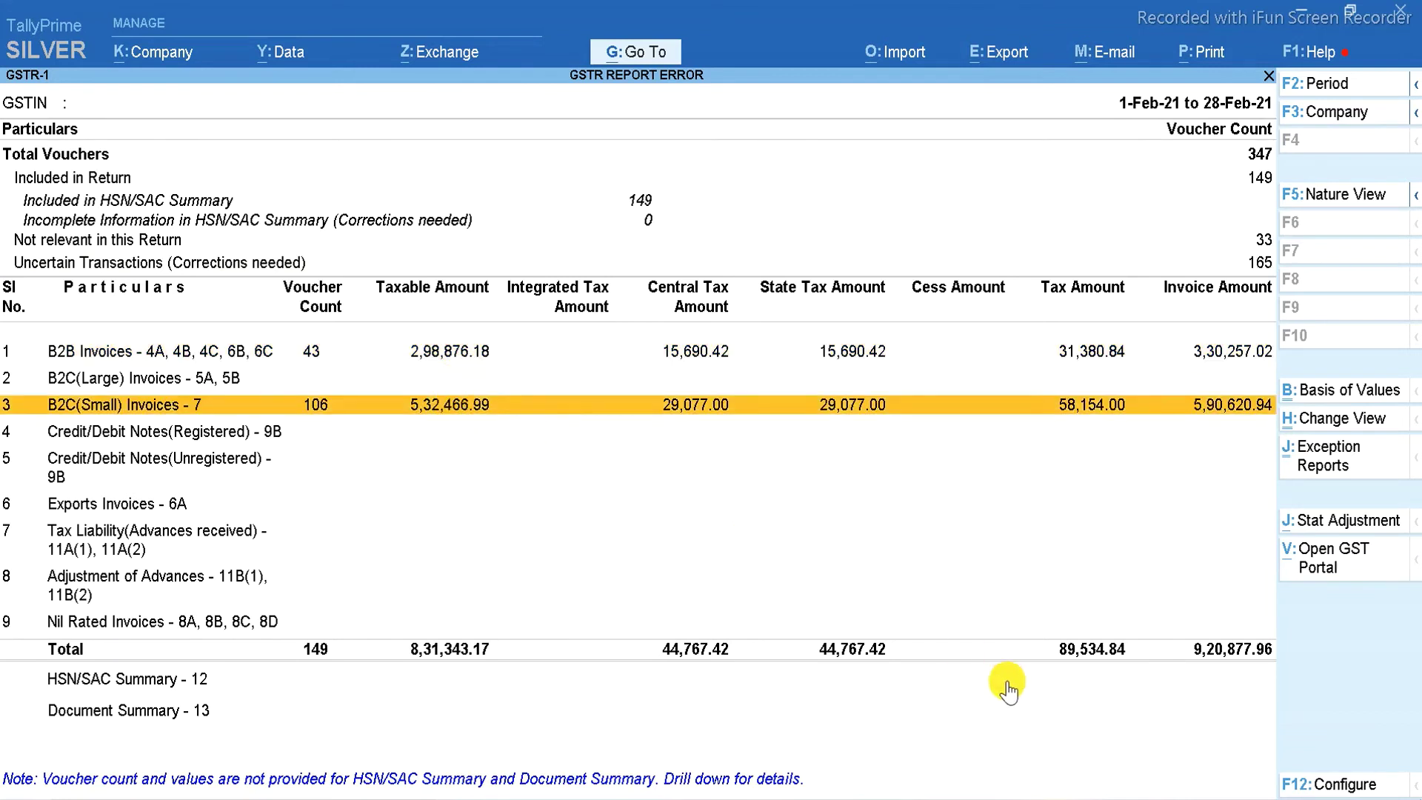
- Examine the uncertain vouchers, both in the overall list and under the mismatch in nature of transaction, place of supply and party's country
{"action": "left_click", "coordinate": [1264, 261]}
{"action": "left_click", "coordinate": [1265, 261]}
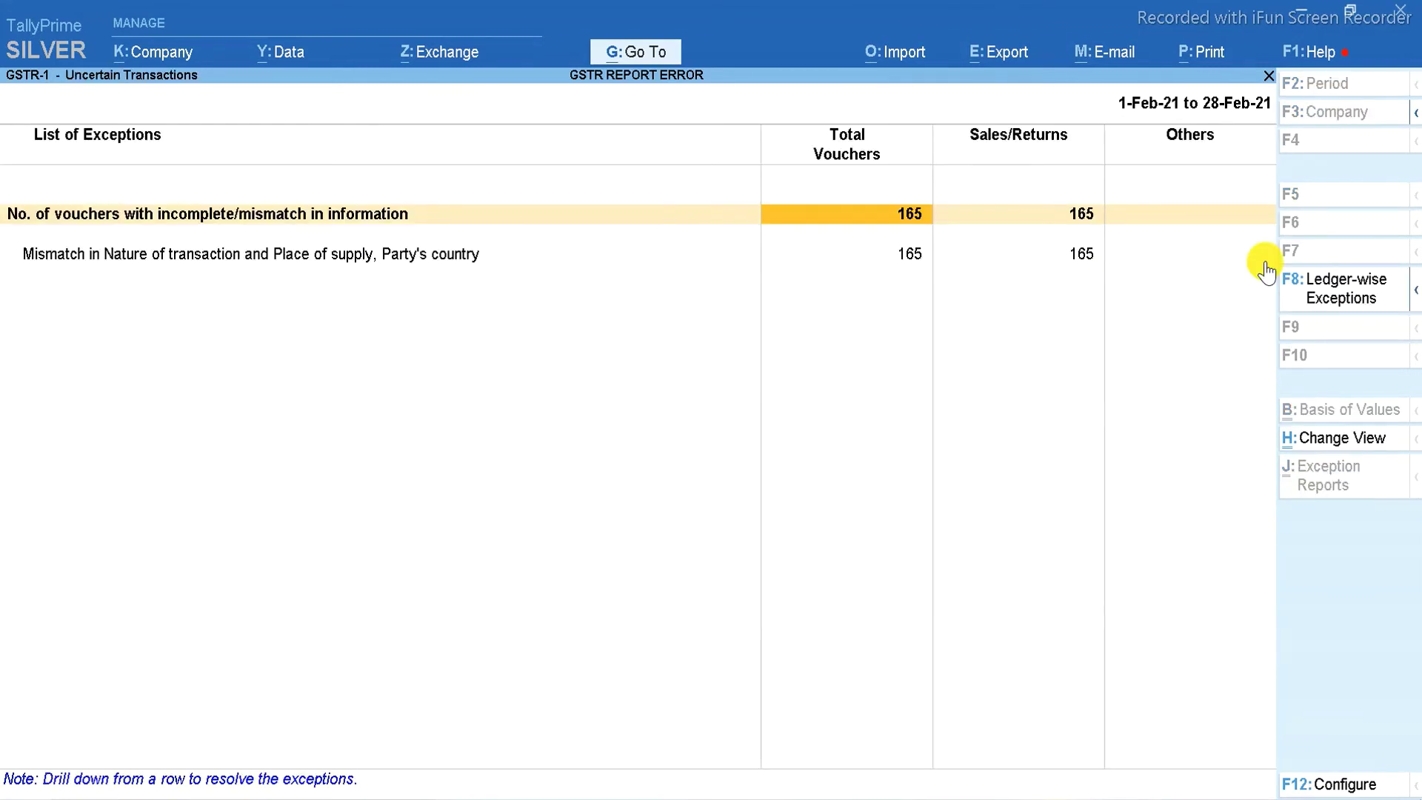
{"action": "key", "text": "Return"}
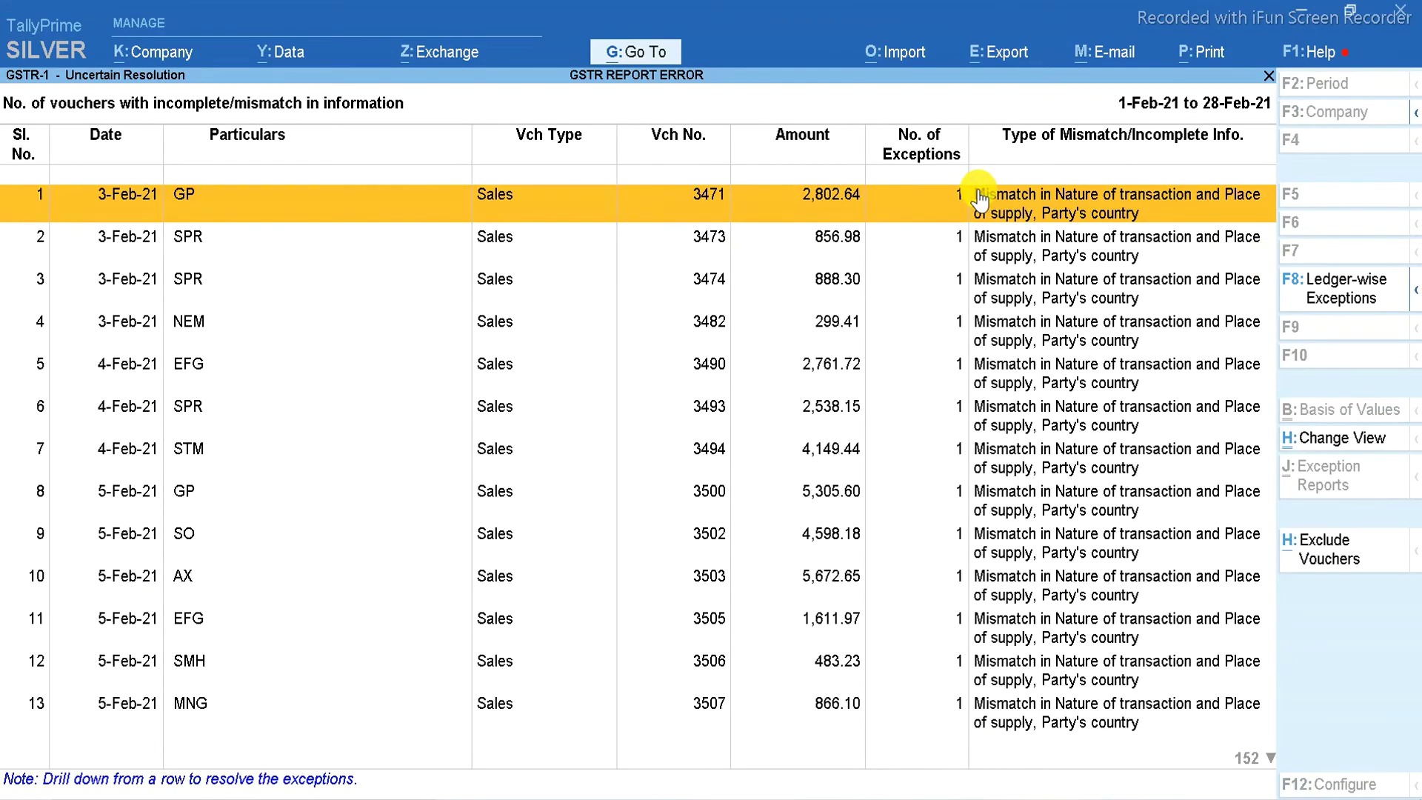
{"action": "key", "text": "Escape"}
{"action": "key", "text": "Down"}
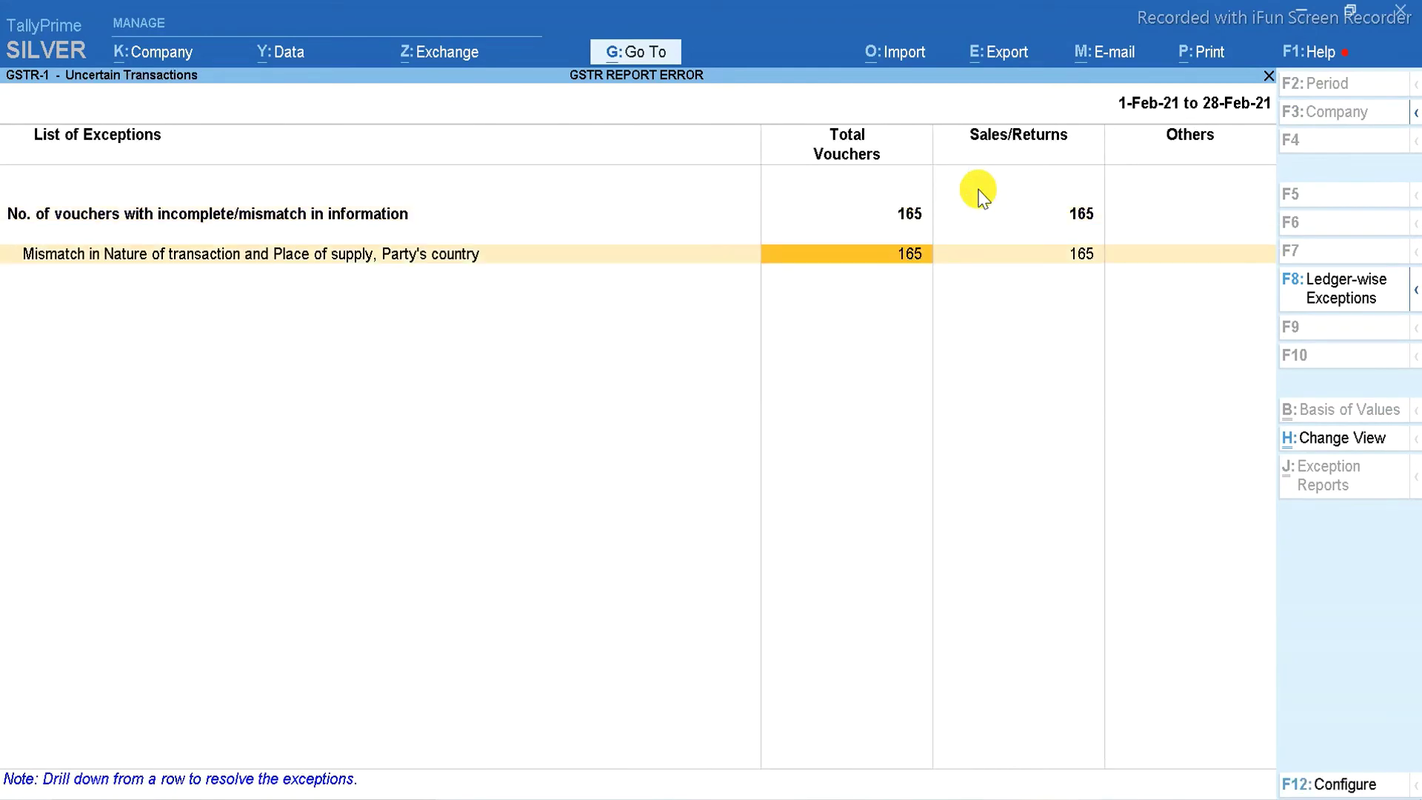
{"action": "key", "text": "Return"}
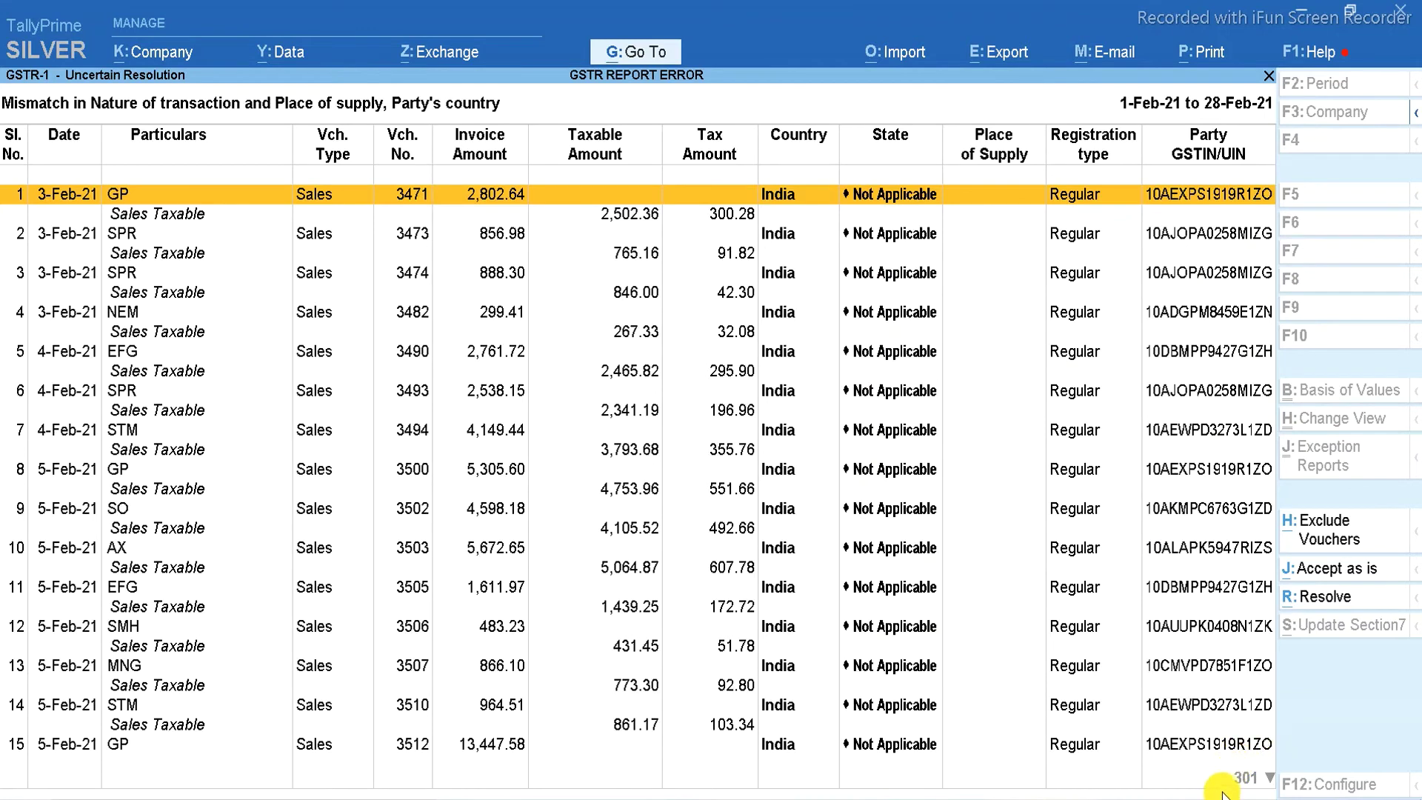
{"action": "key", "text": "Escape"}
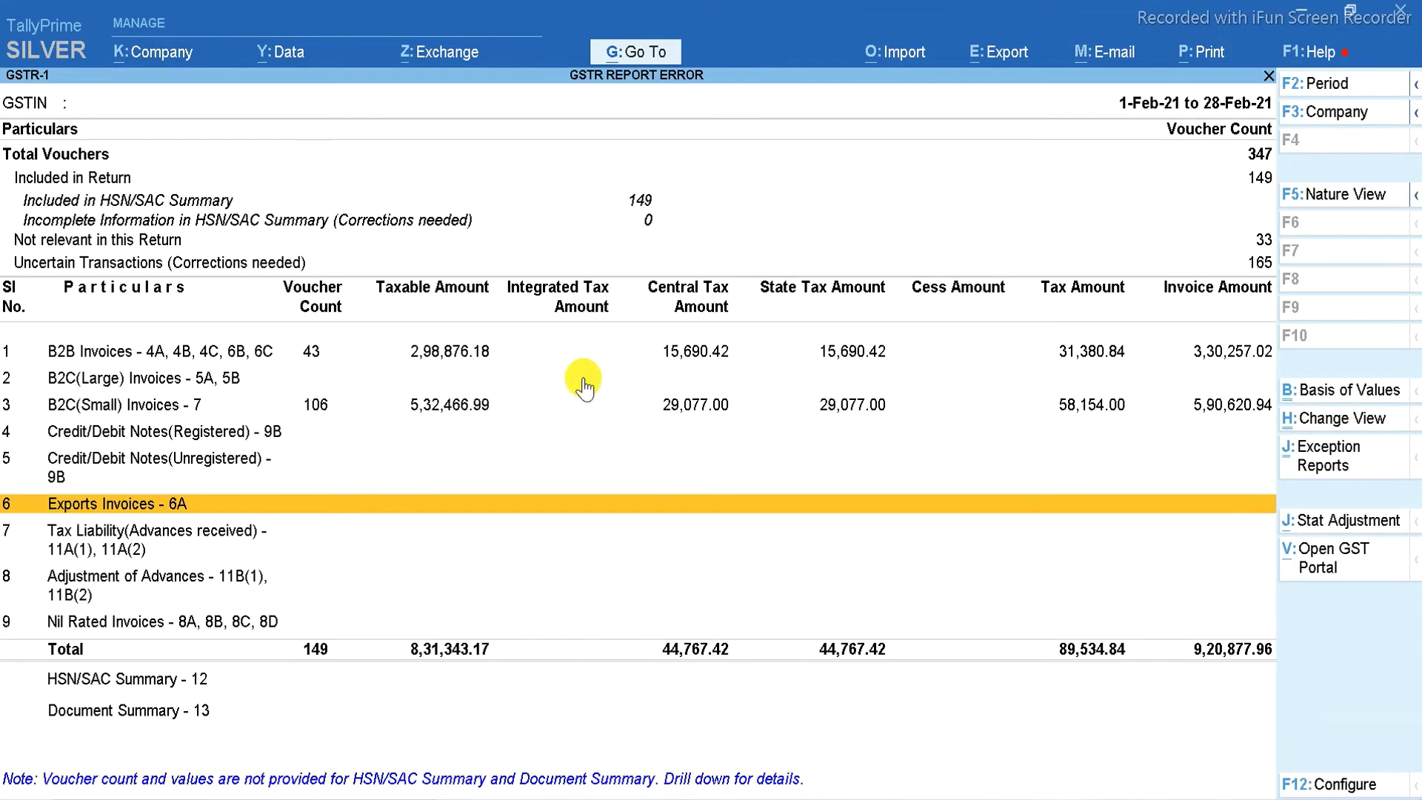
- Examine the HSN/SAC Summary of the GSTR-1 report and return to the report
{"action": "key", "text": "Down"}
{"action": "key", "text": "Down"}
{"action": "key", "text": "Down"}
{"action": "key", "text": "Down"}
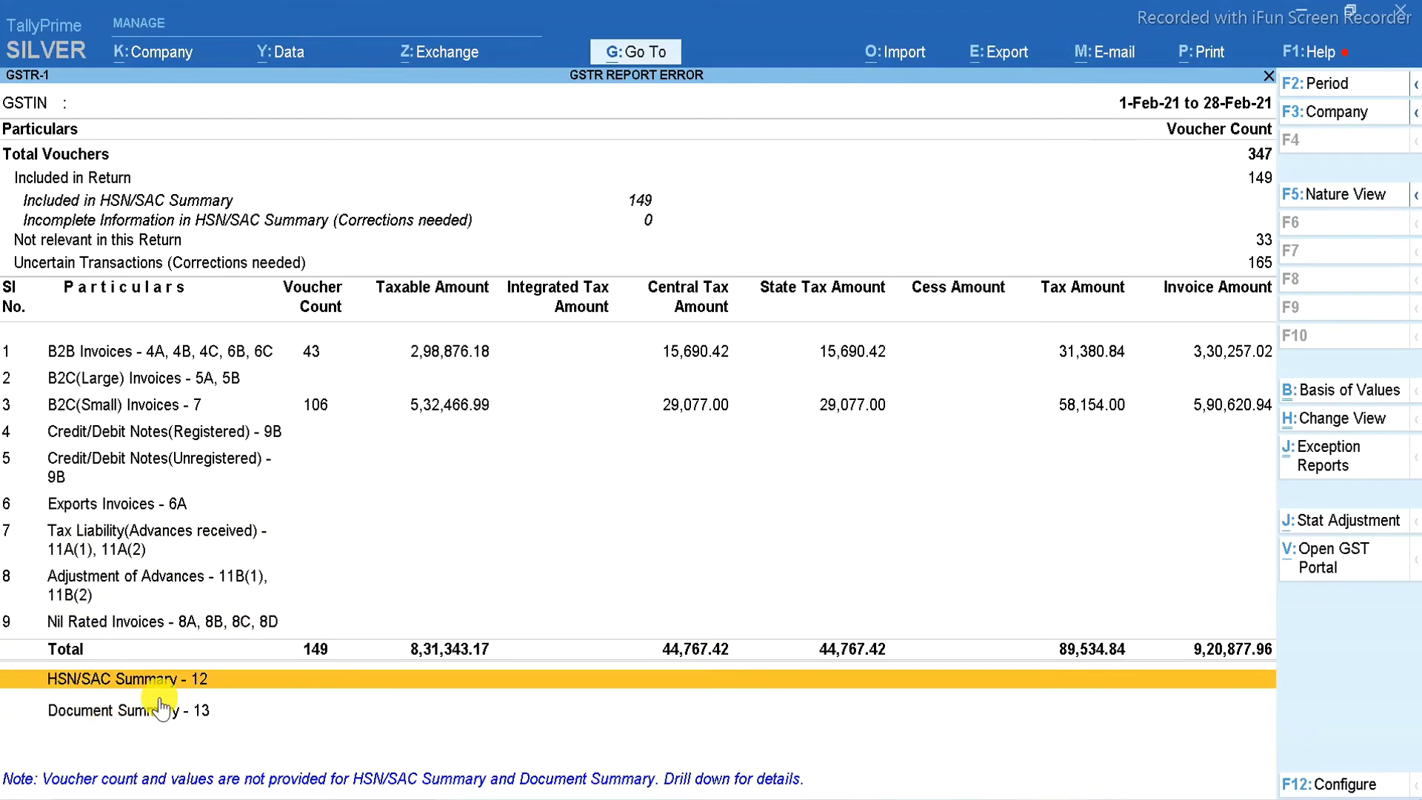
{"action": "left_click", "coordinate": [224, 677]}
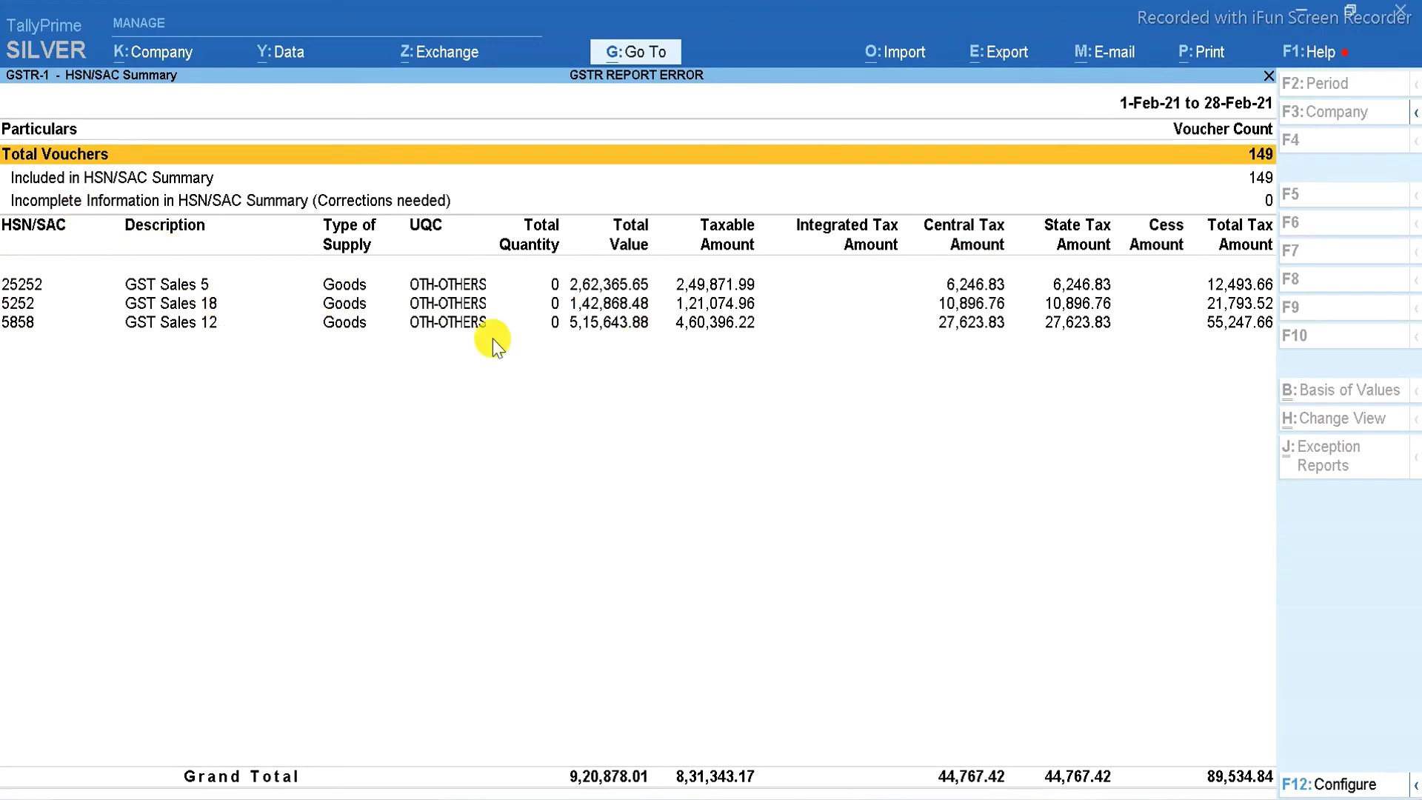
{"action": "key", "text": "Escape"}
- Examine the Document Summary of the GSTR-1 report and return to the report
{"action": "key", "text": "Down"}
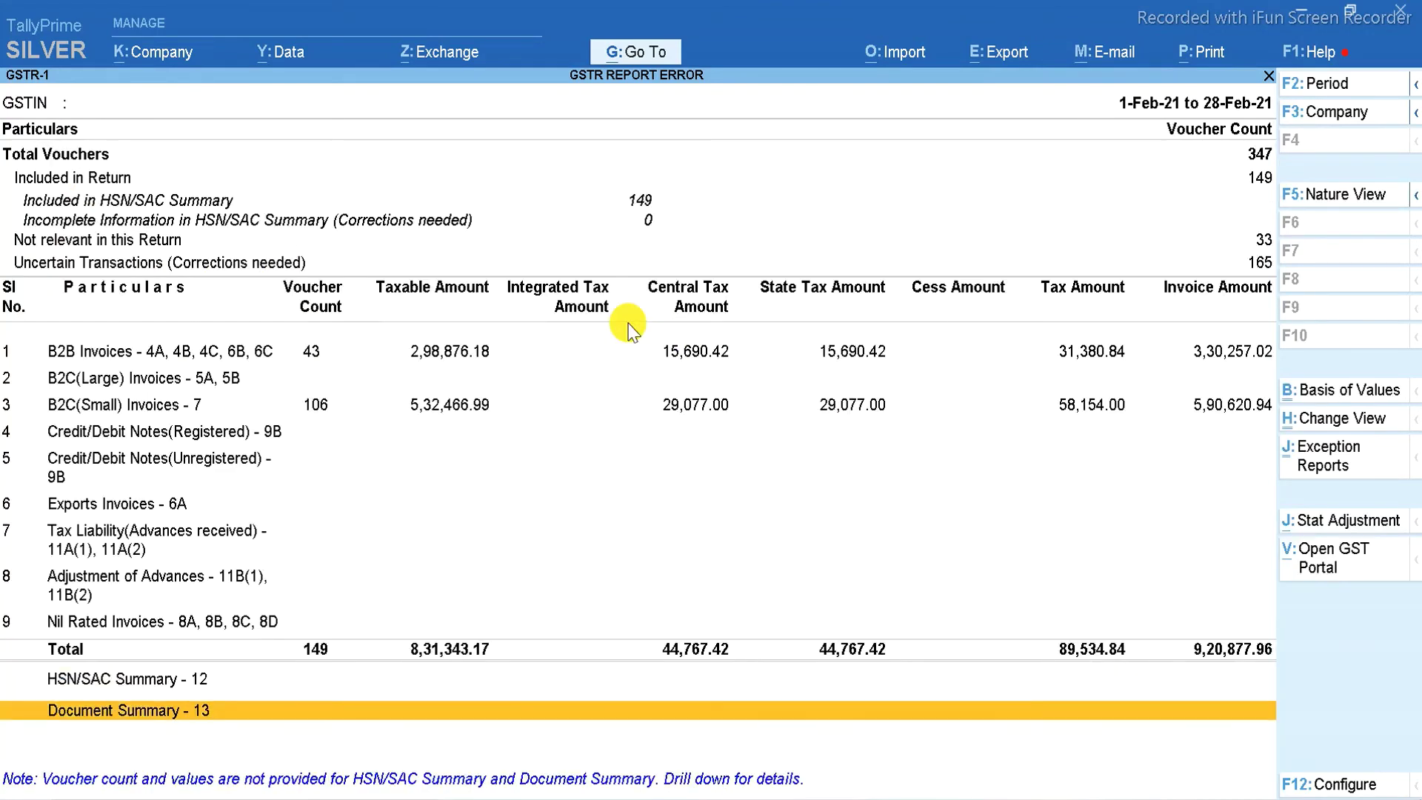
{"action": "key", "text": "Return"}
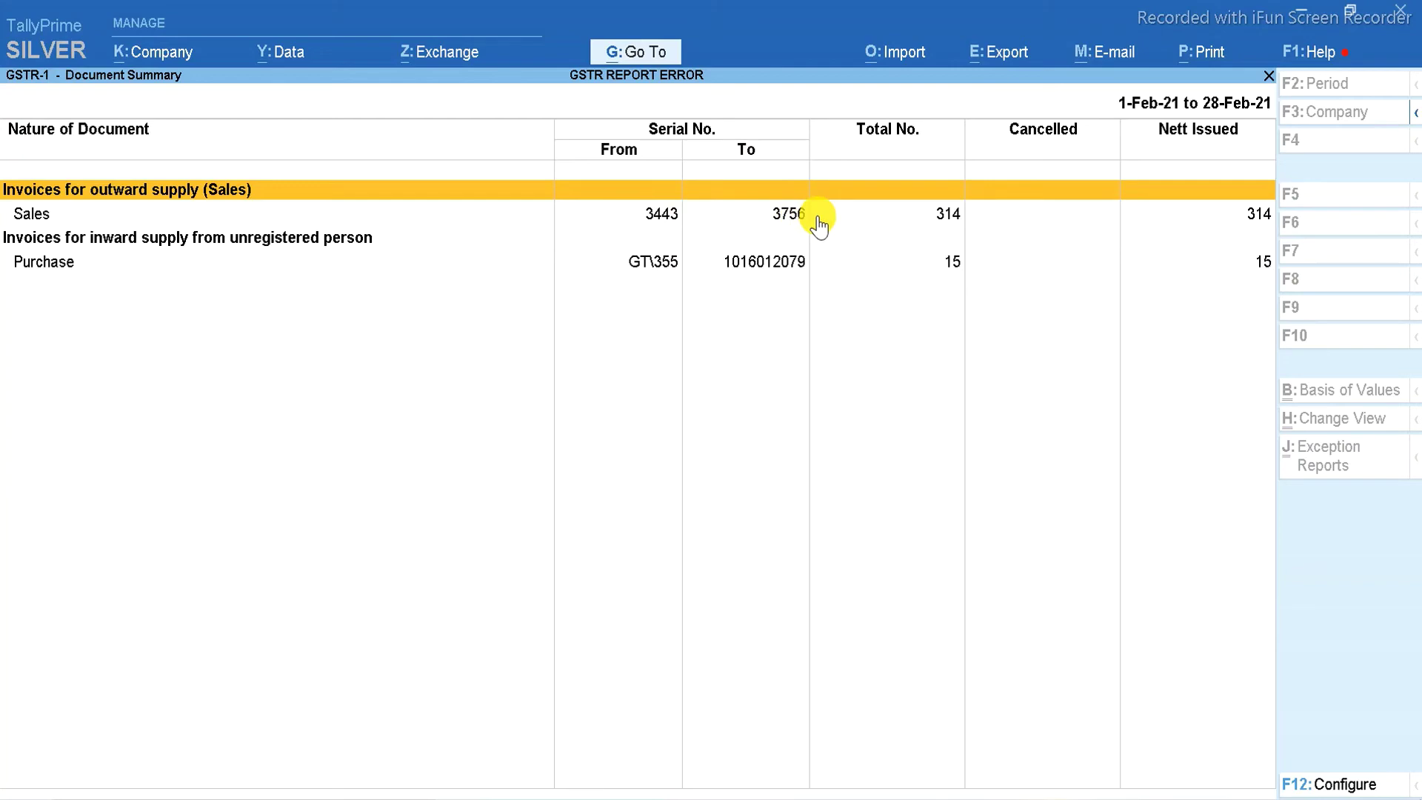
{"action": "key", "text": "Escape"}
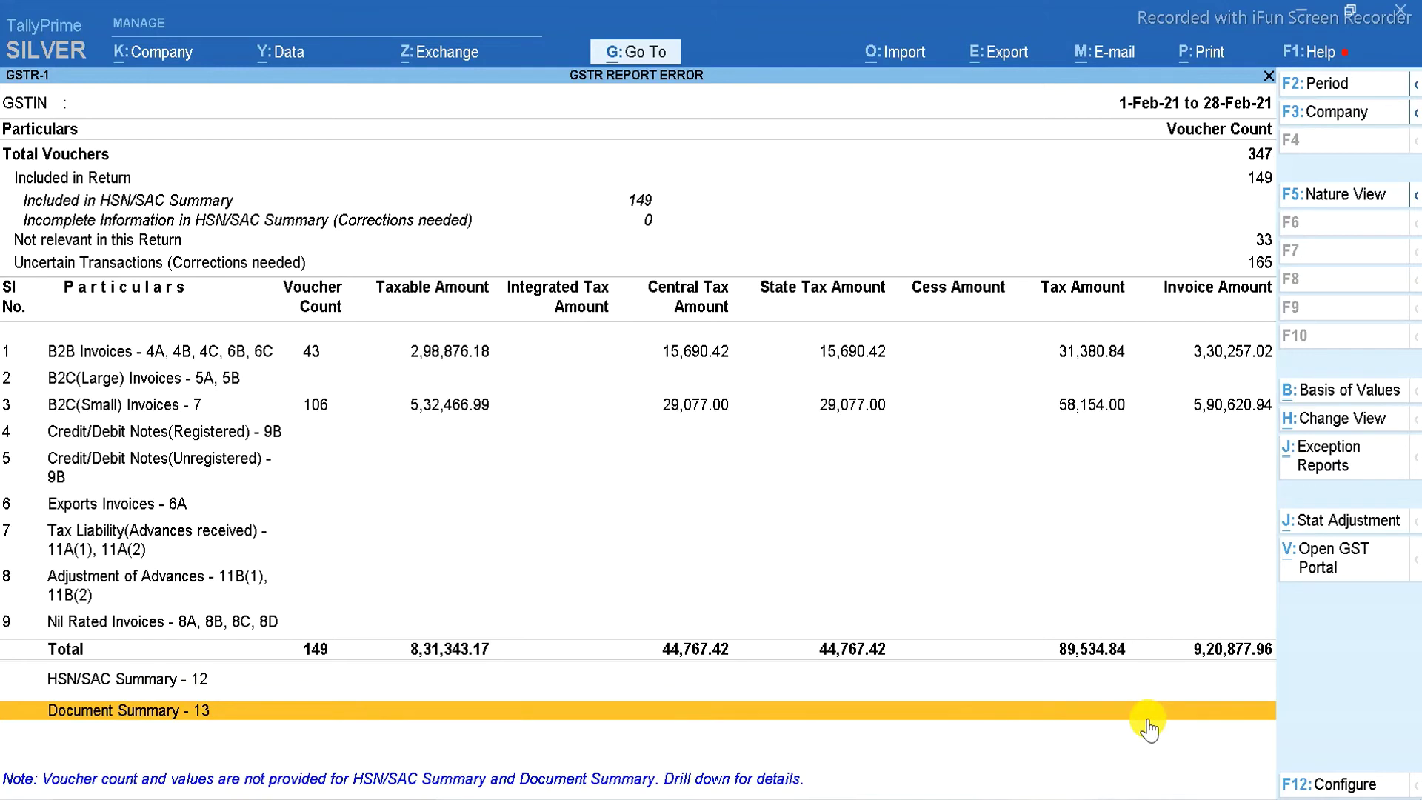
- Switch to the GSTR-2 report, check its B2B Invoices row and open the exceptions for invoices with mismatch in information
{"action": "key", "text": "Escape"}
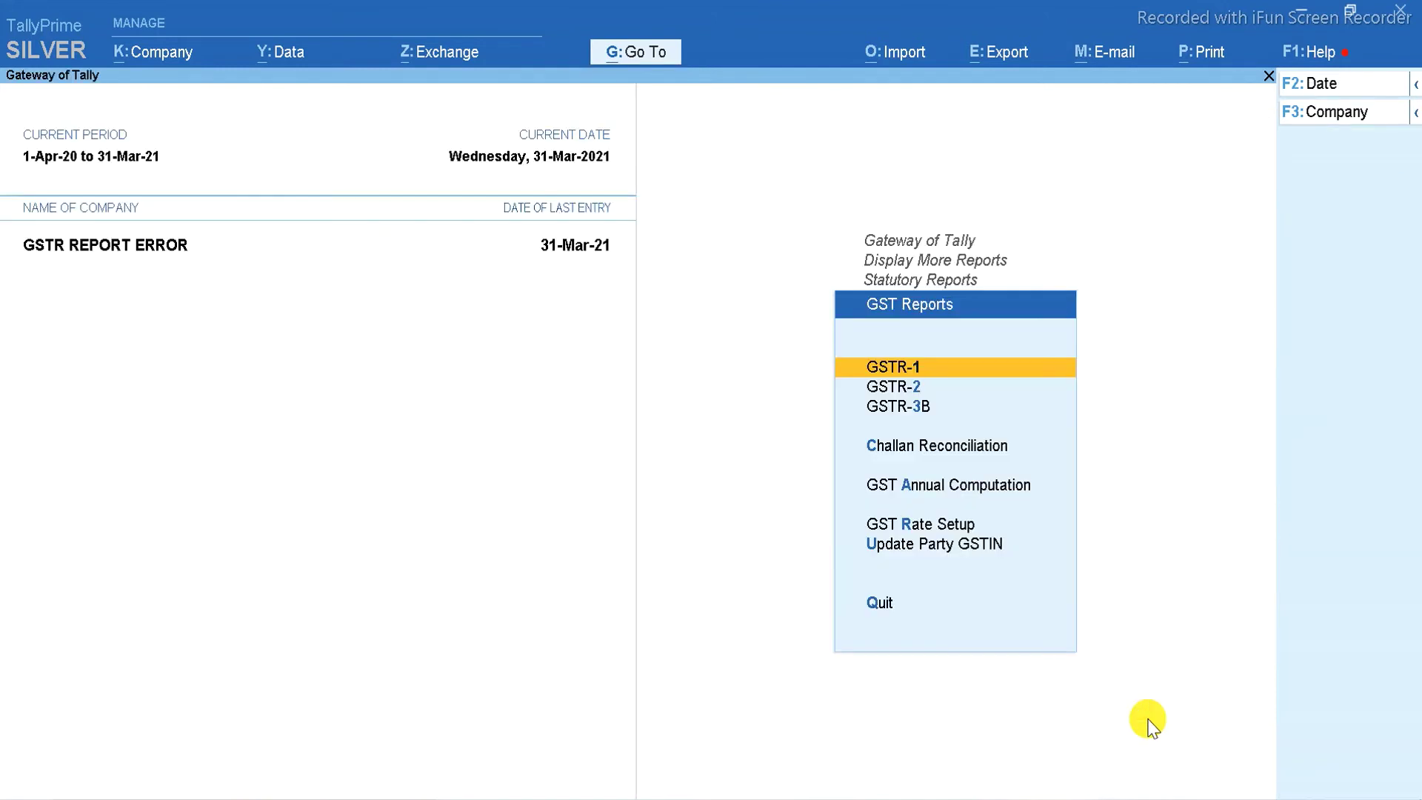
{"action": "key", "text": "Down"}
{"action": "key", "text": "Return"}
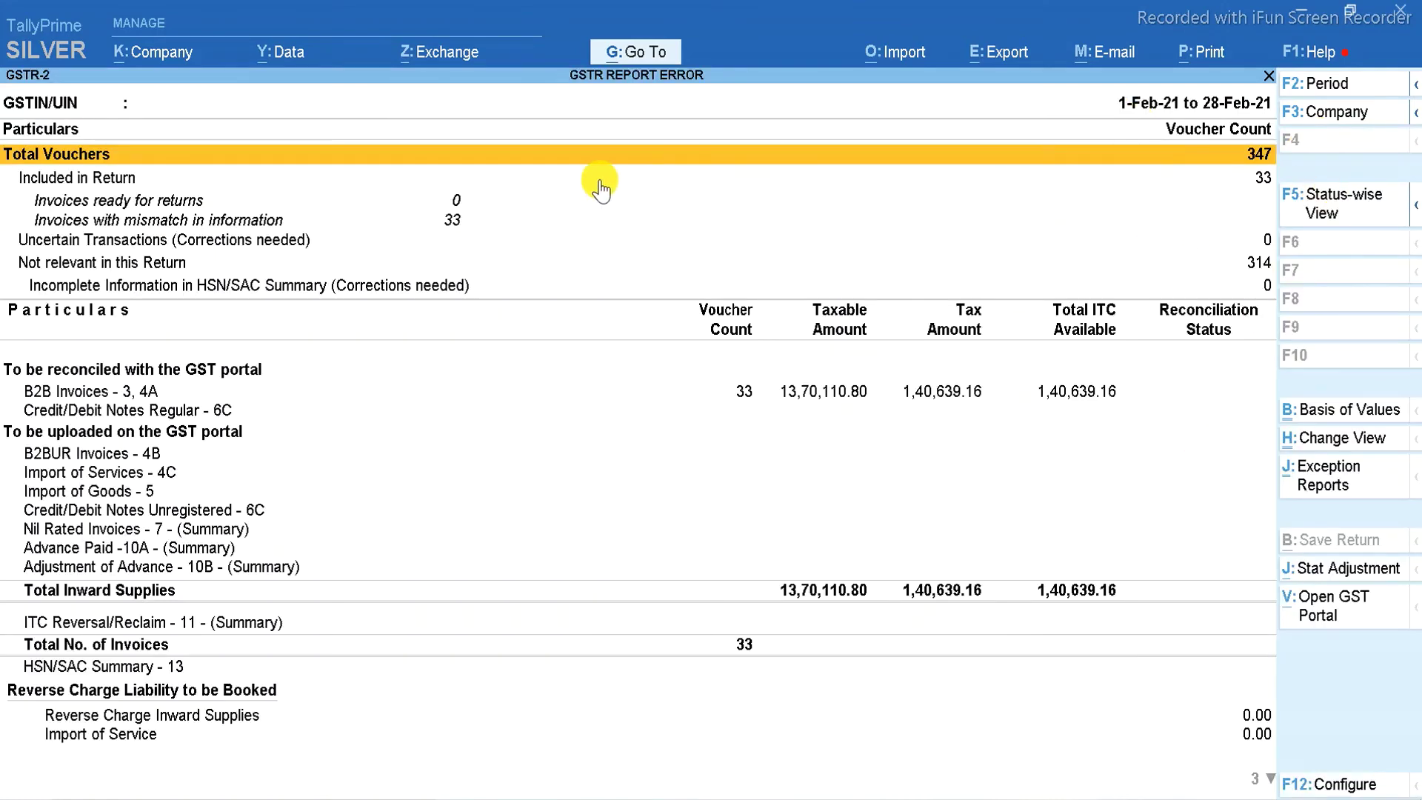
{"action": "left_click", "coordinate": [843, 392]}
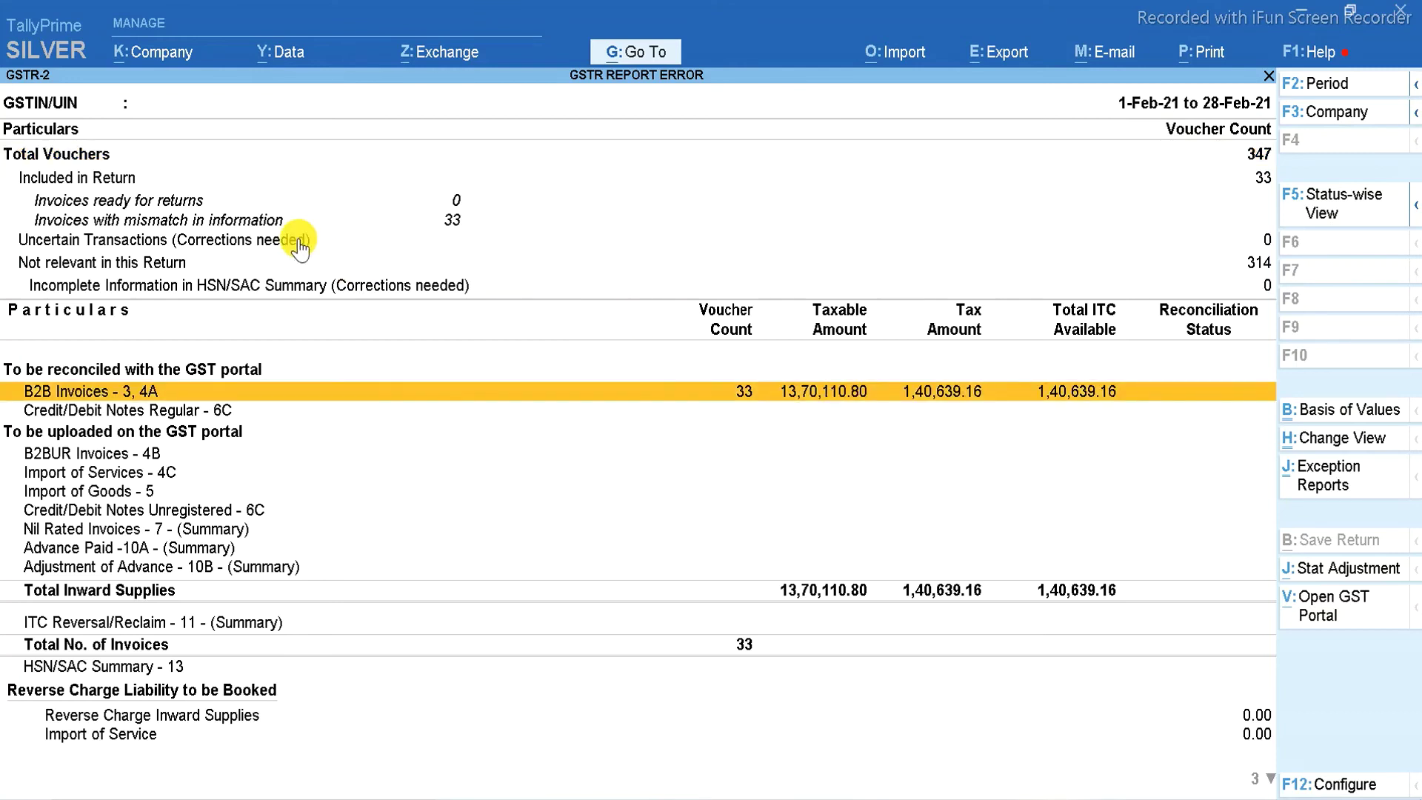
{"action": "left_click", "coordinate": [454, 224]}
{"action": "left_click", "coordinate": [455, 225]}
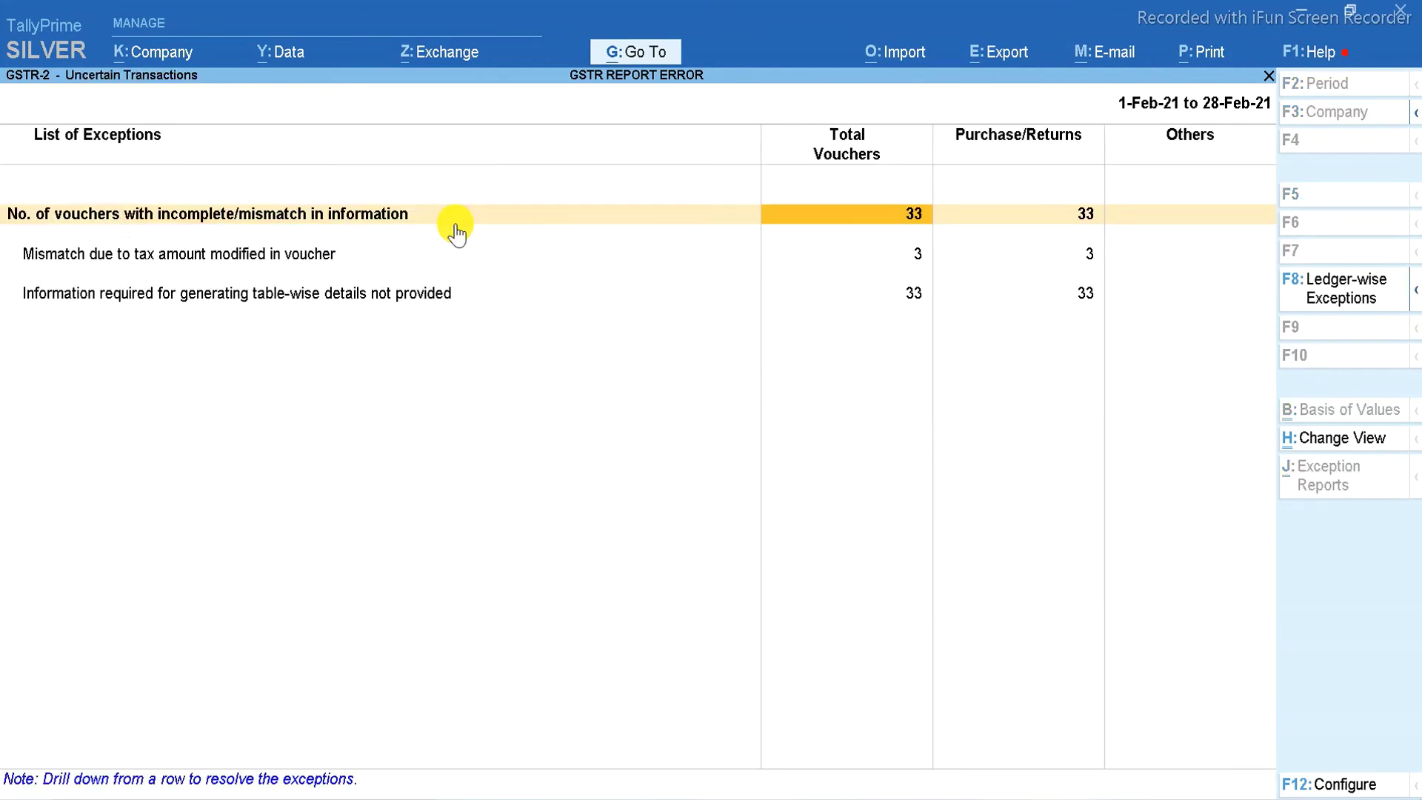
- Resolve the vouchers with a mismatch due to modified tax amount by recomputing their tax, save them and return to the exceptions list
{"action": "key", "text": "Down"}
{"action": "key", "text": "Return"}
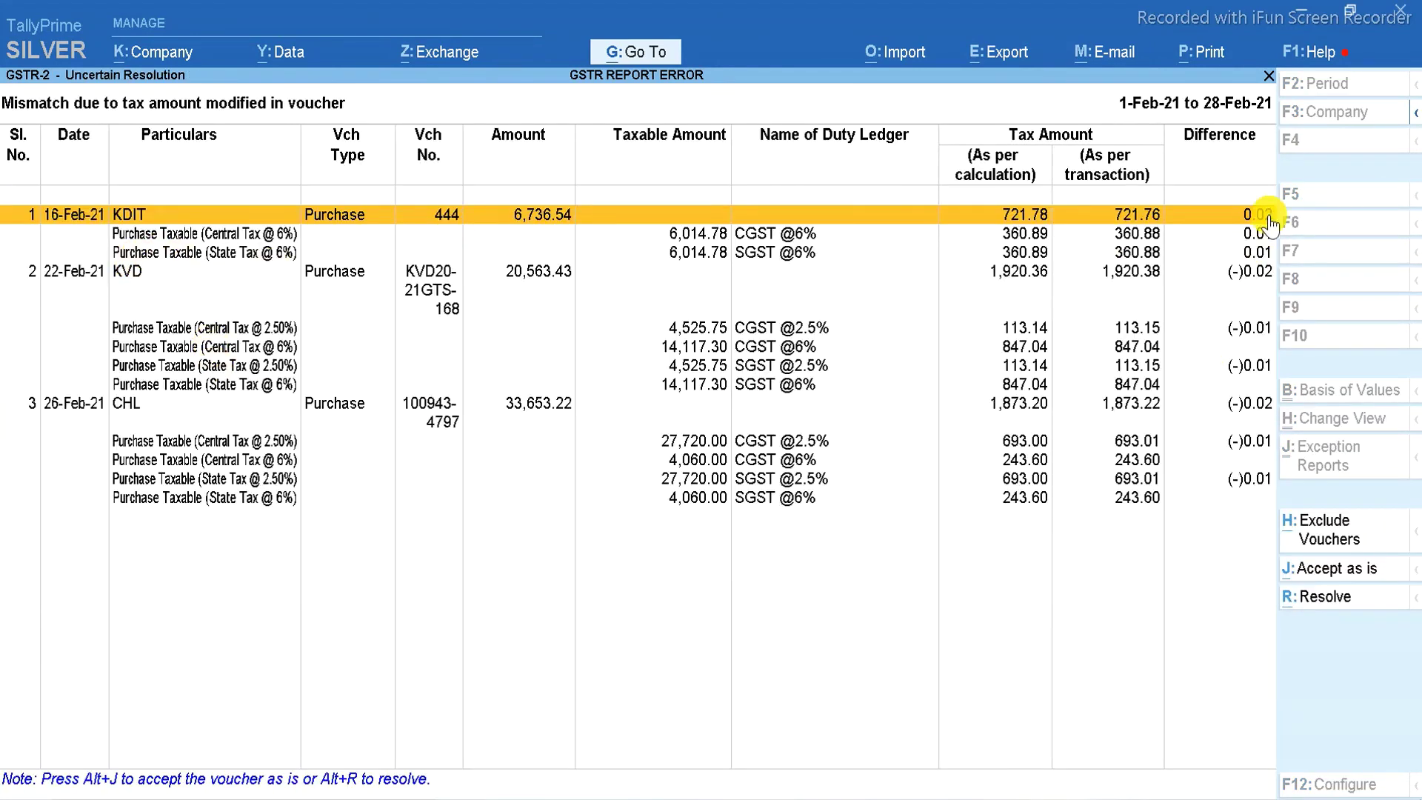
{"action": "key", "text": "ctrl+a"}
{"action": "left_click", "coordinate": [1340, 601]}
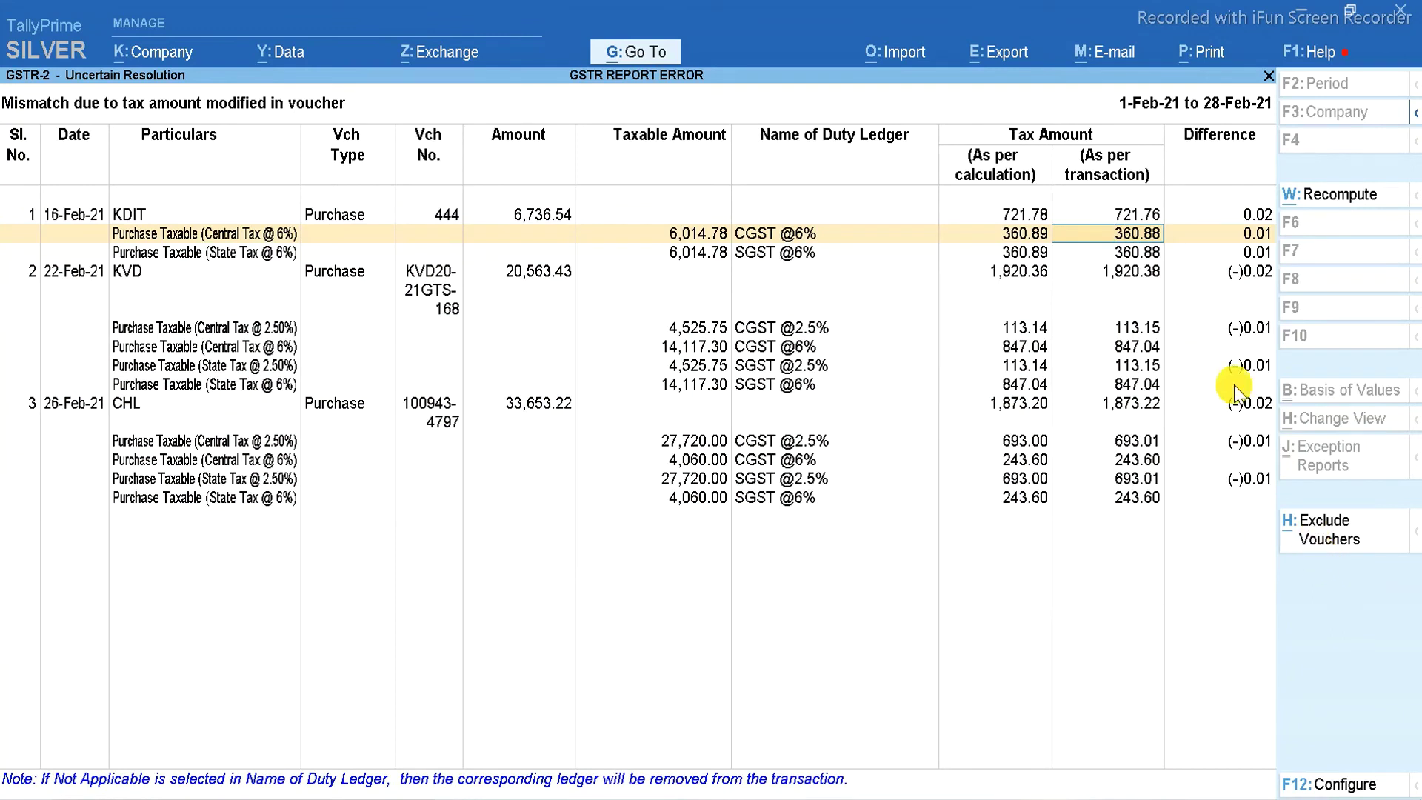
{"action": "left_click", "coordinate": [1349, 199]}
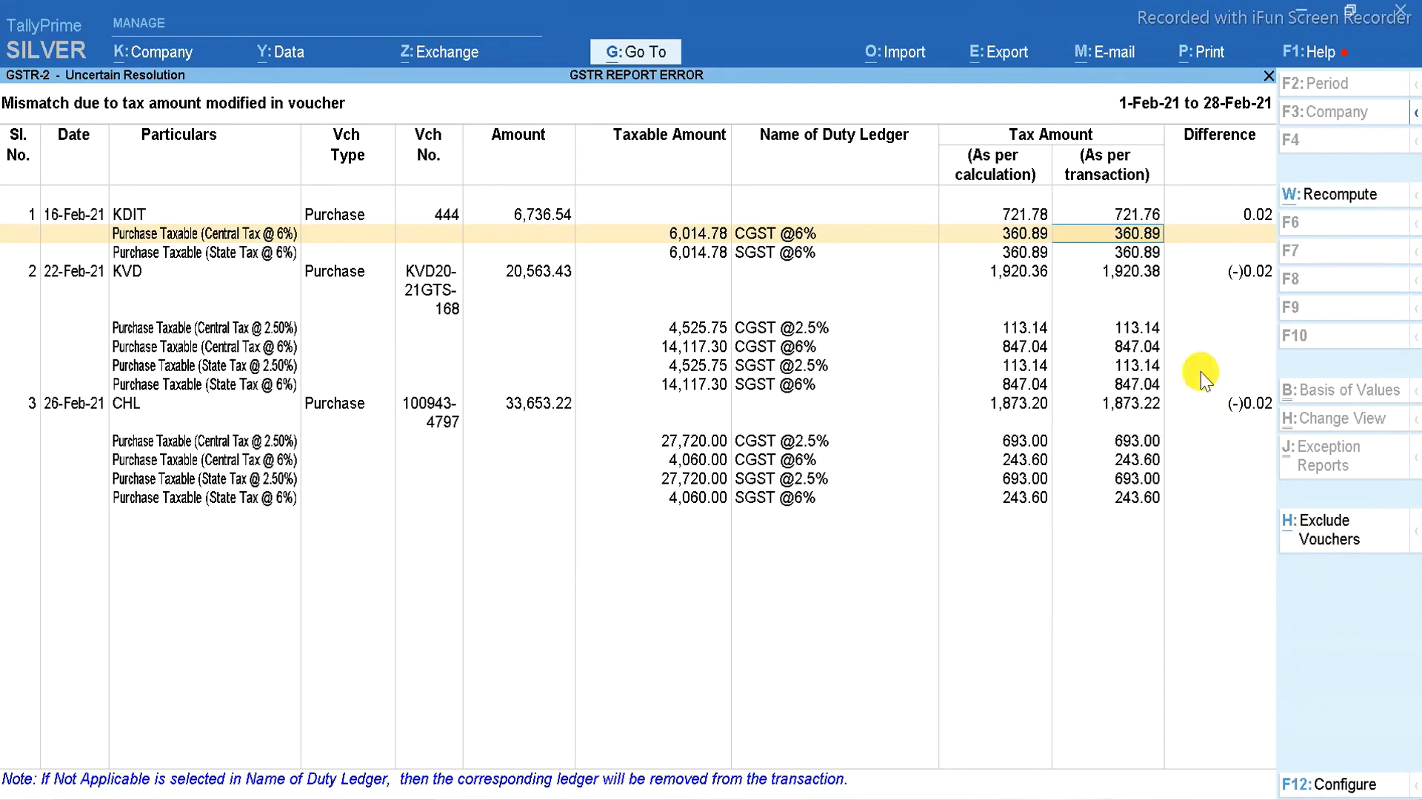
{"action": "key", "text": "ctrl+a"}
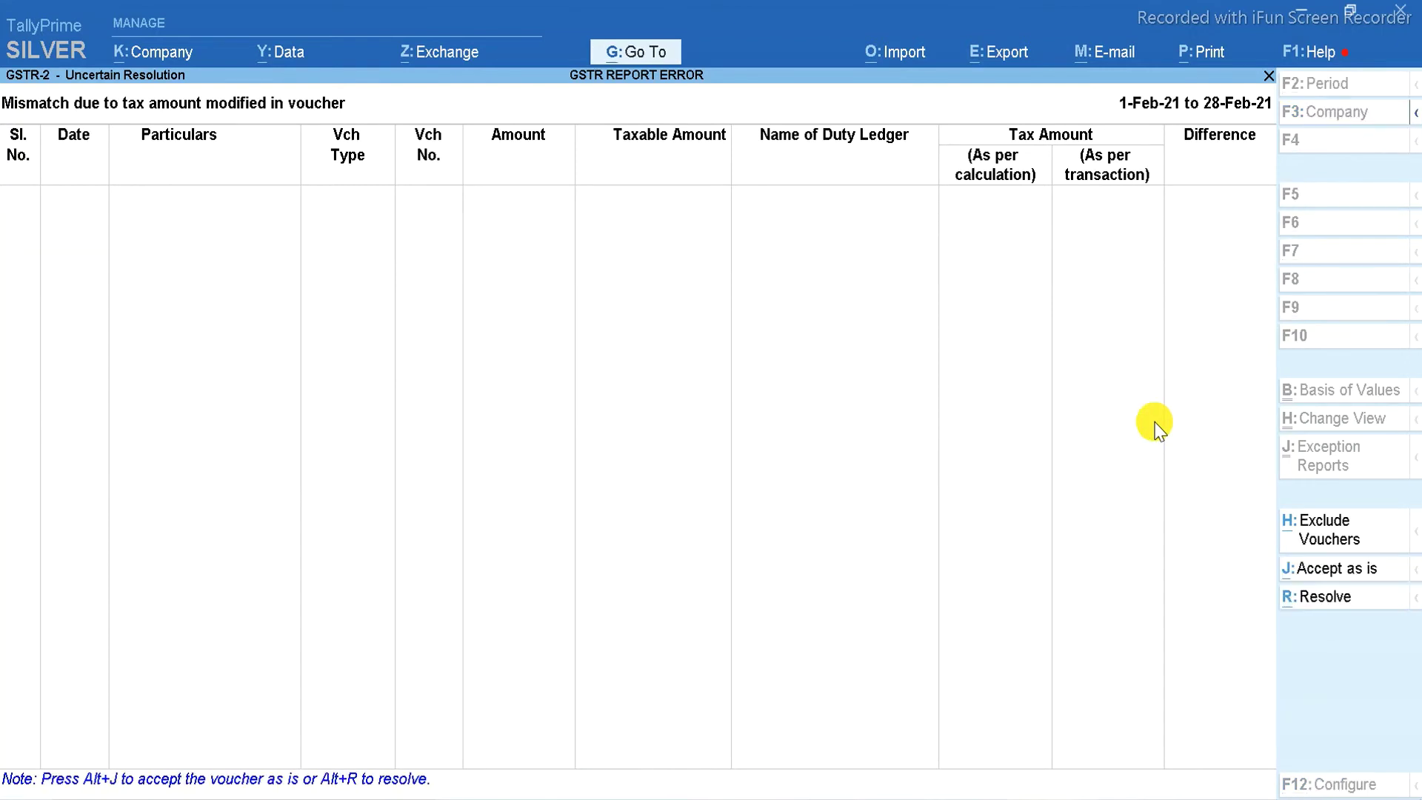
{"action": "left_click", "coordinate": [1154, 422]}
{"action": "key", "text": "Escape"}
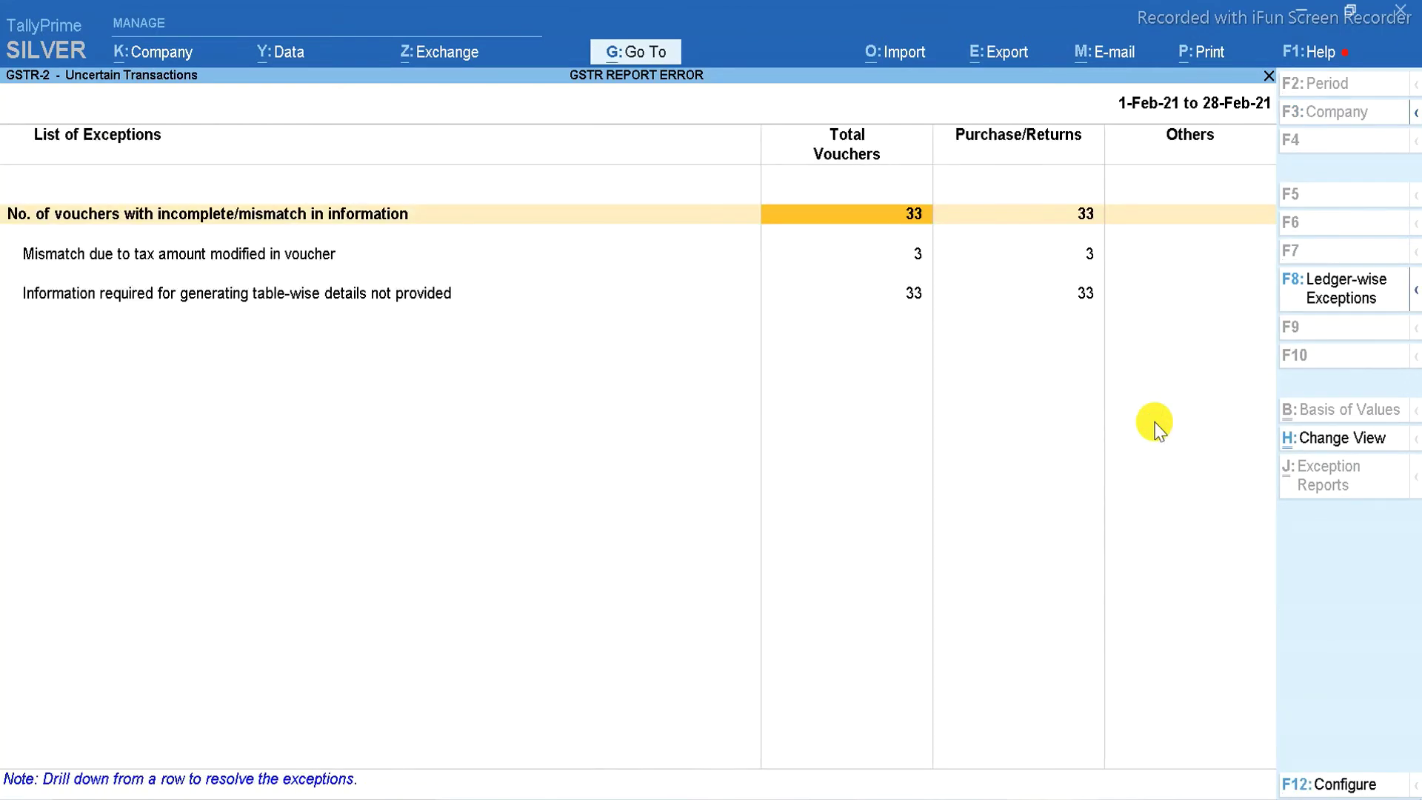
- Recheck the tax-amount mismatch list, return to the GSTR-2 report and reopen the exceptions for invoices with mismatch in information
{"action": "key", "text": "Down"}
{"action": "key", "text": "Return"}
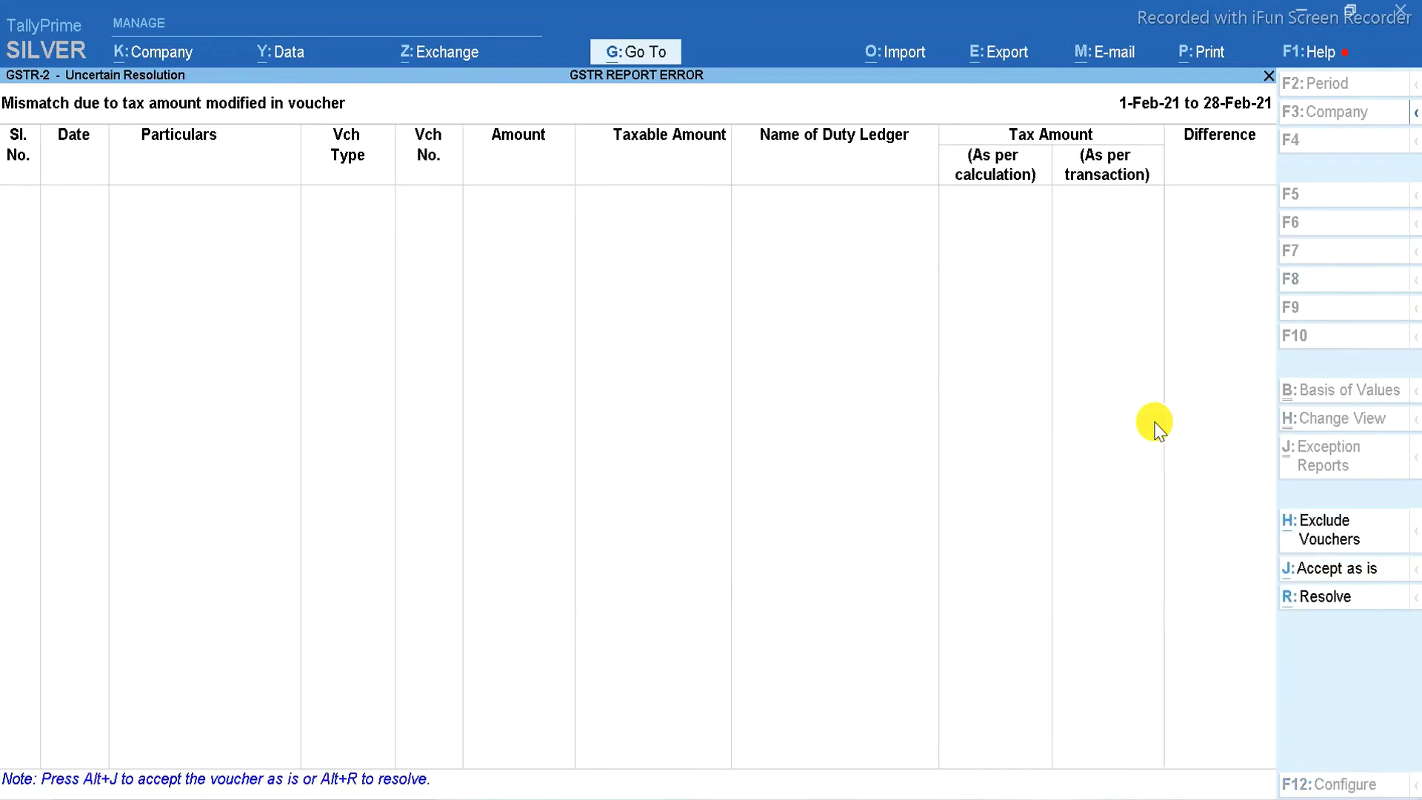
{"action": "key", "text": "Escape"}
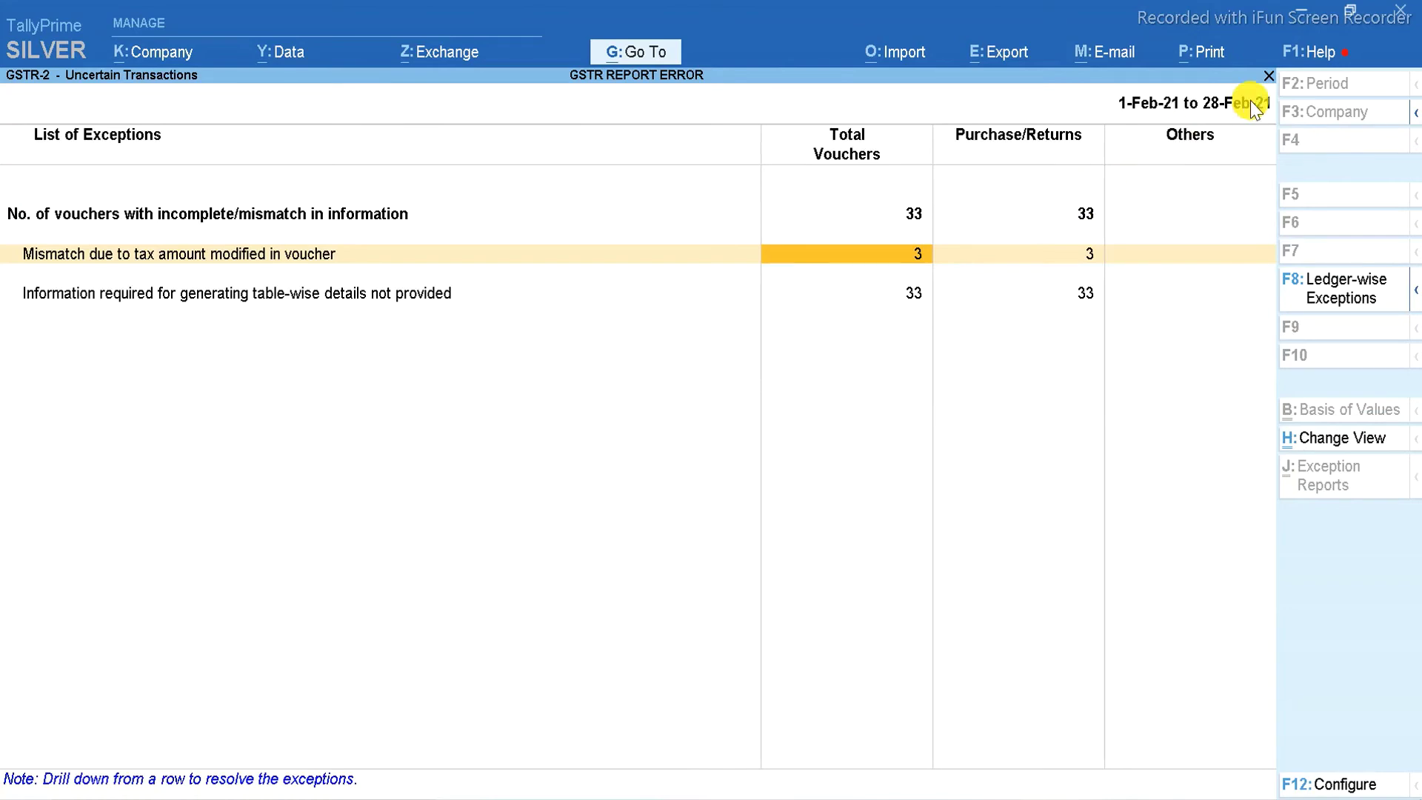
{"action": "key", "text": "Escape"}
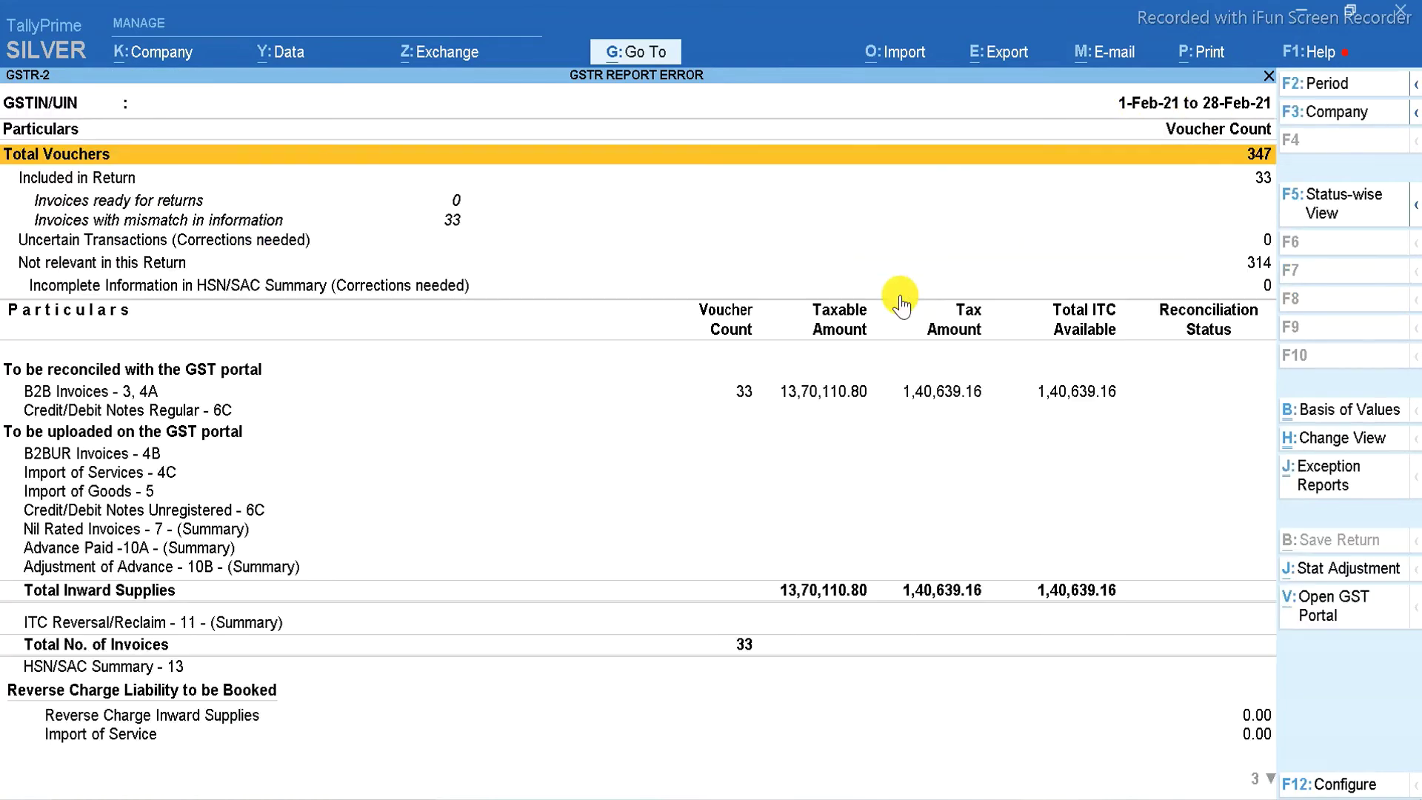
{"action": "key", "text": "Down"}
{"action": "key", "text": "Down"}
{"action": "key", "text": "Down"}
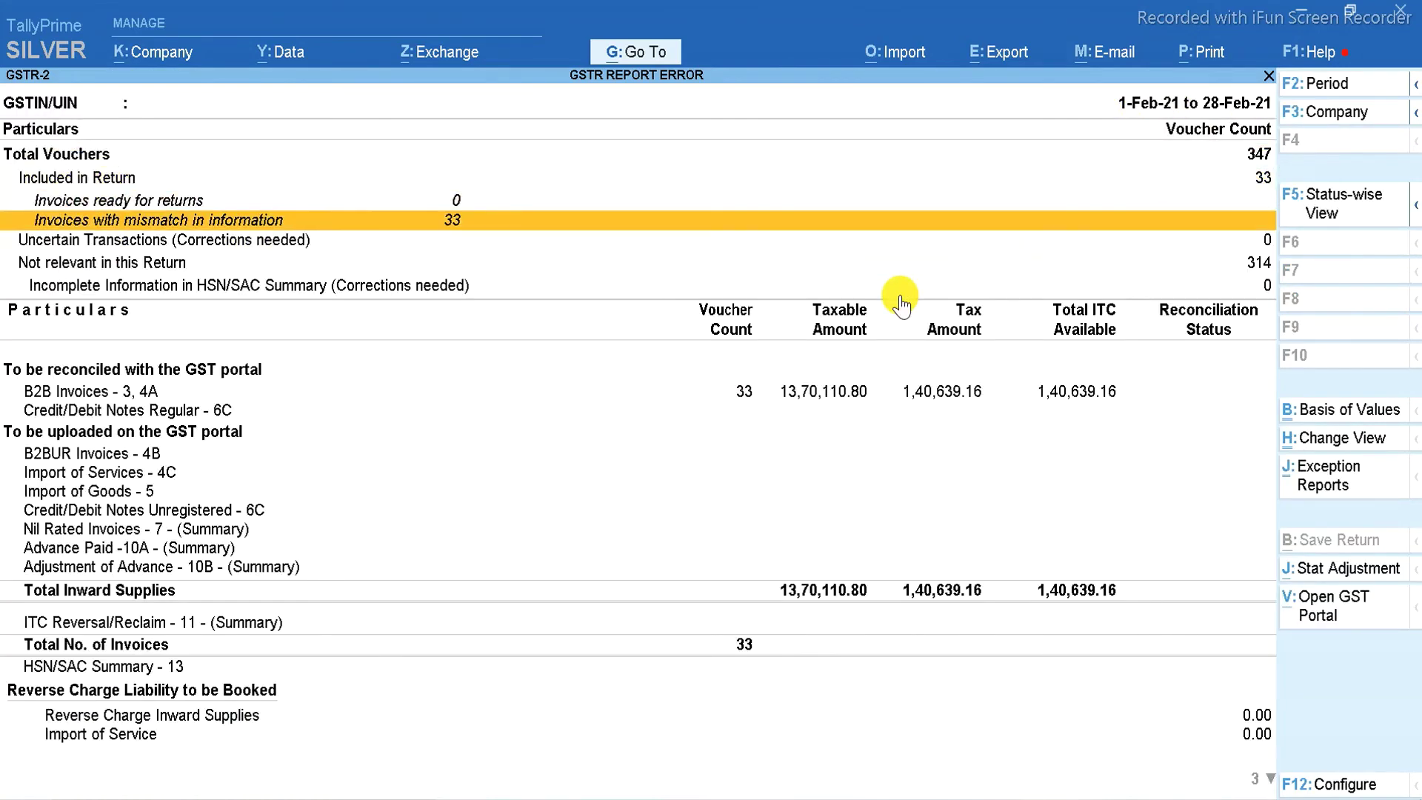
{"action": "key", "text": "Return"}
- Examine the vouchers missing information for table-wise details and the GSTIN/UIN correction form of the first NLD voucher, leaving it unchanged
{"action": "key", "text": "Down"}
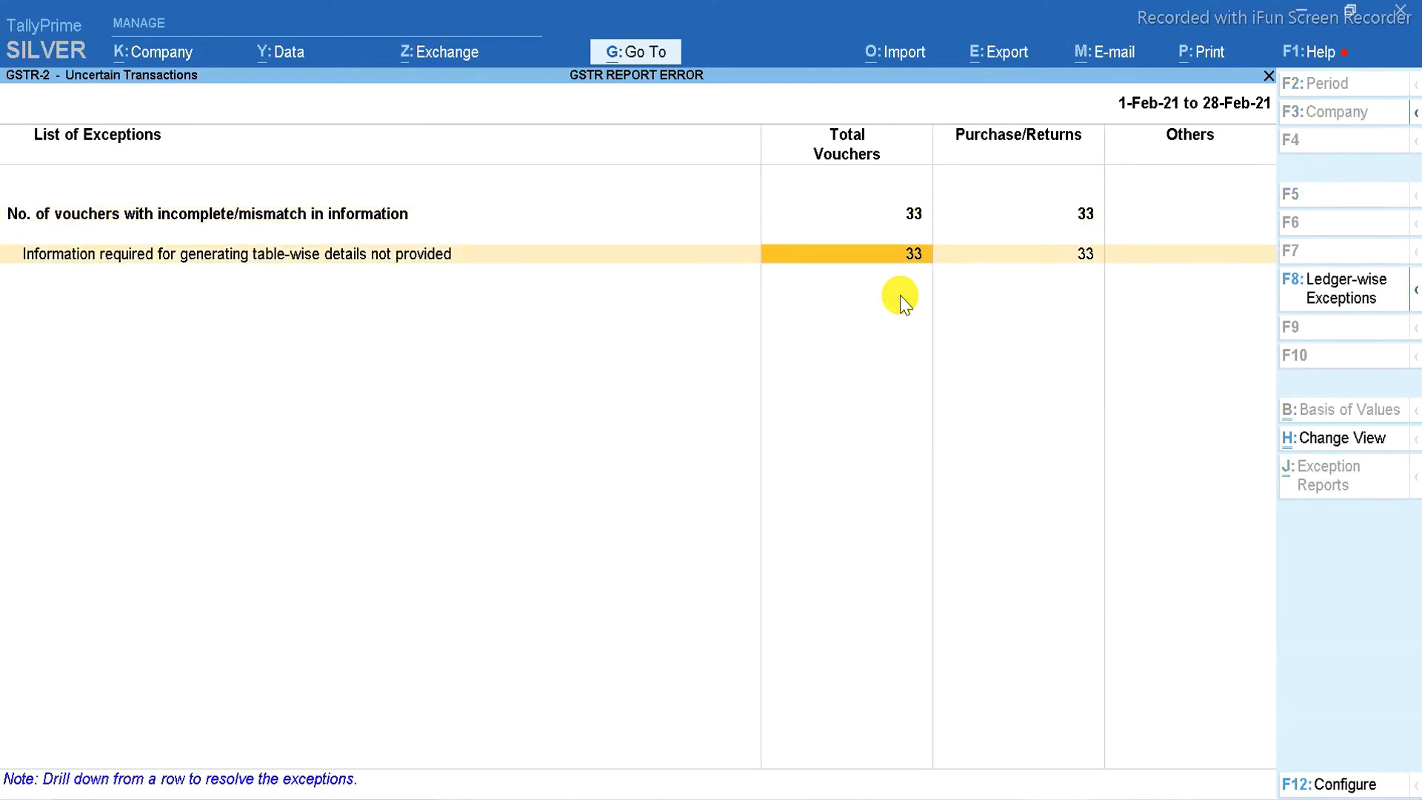
{"action": "key", "text": "Return"}
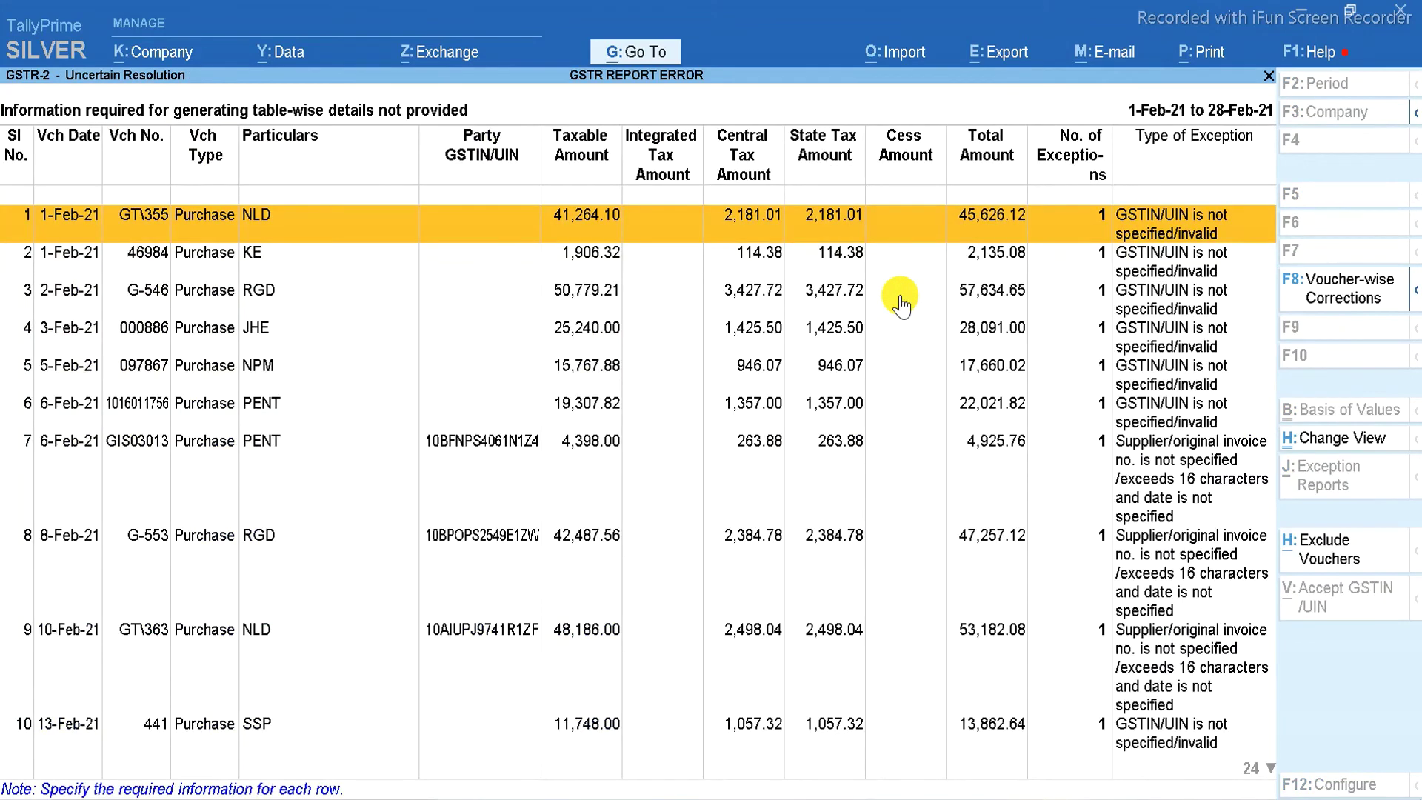
{"action": "key", "text": "Return"}
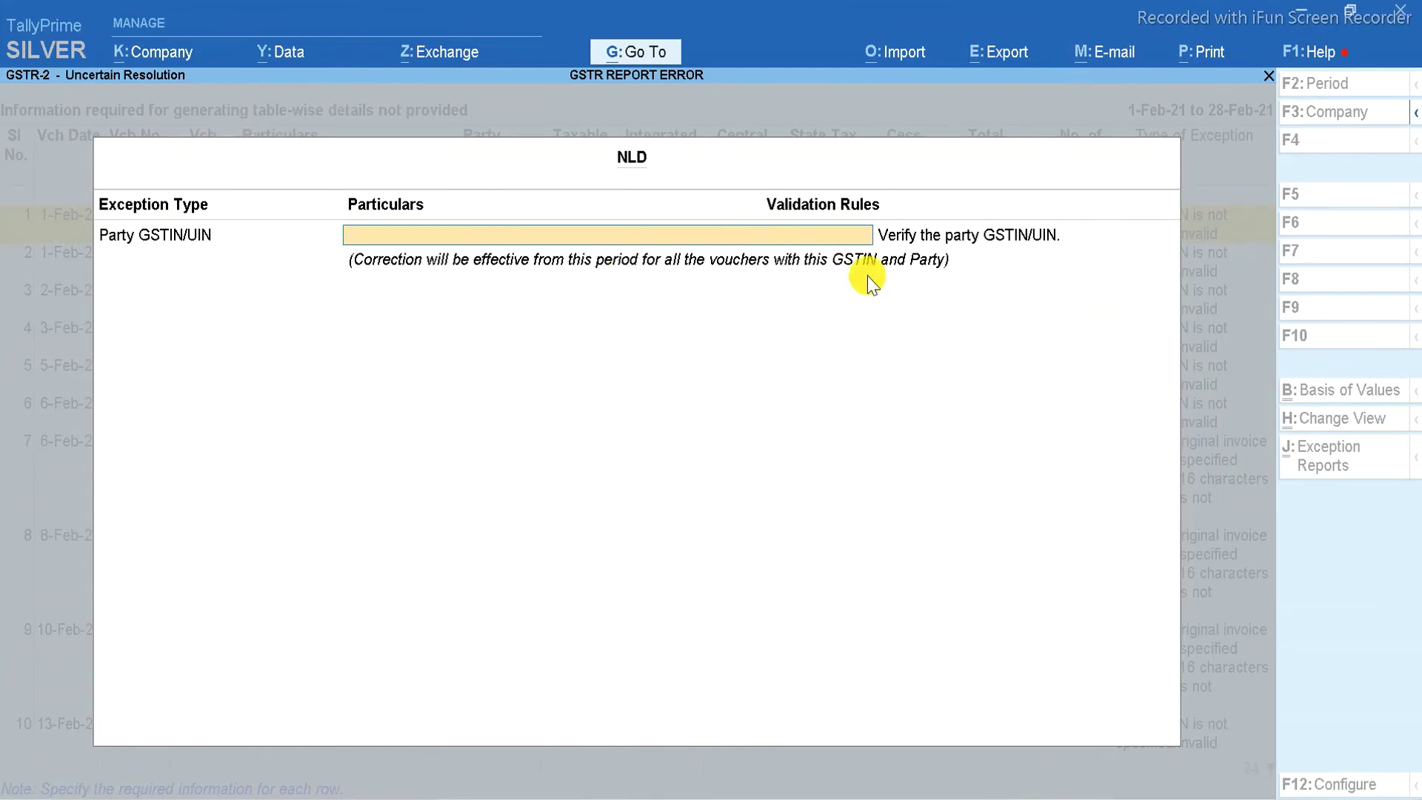
{"action": "key", "text": "Escape"}
{"action": "key", "text": "y"}
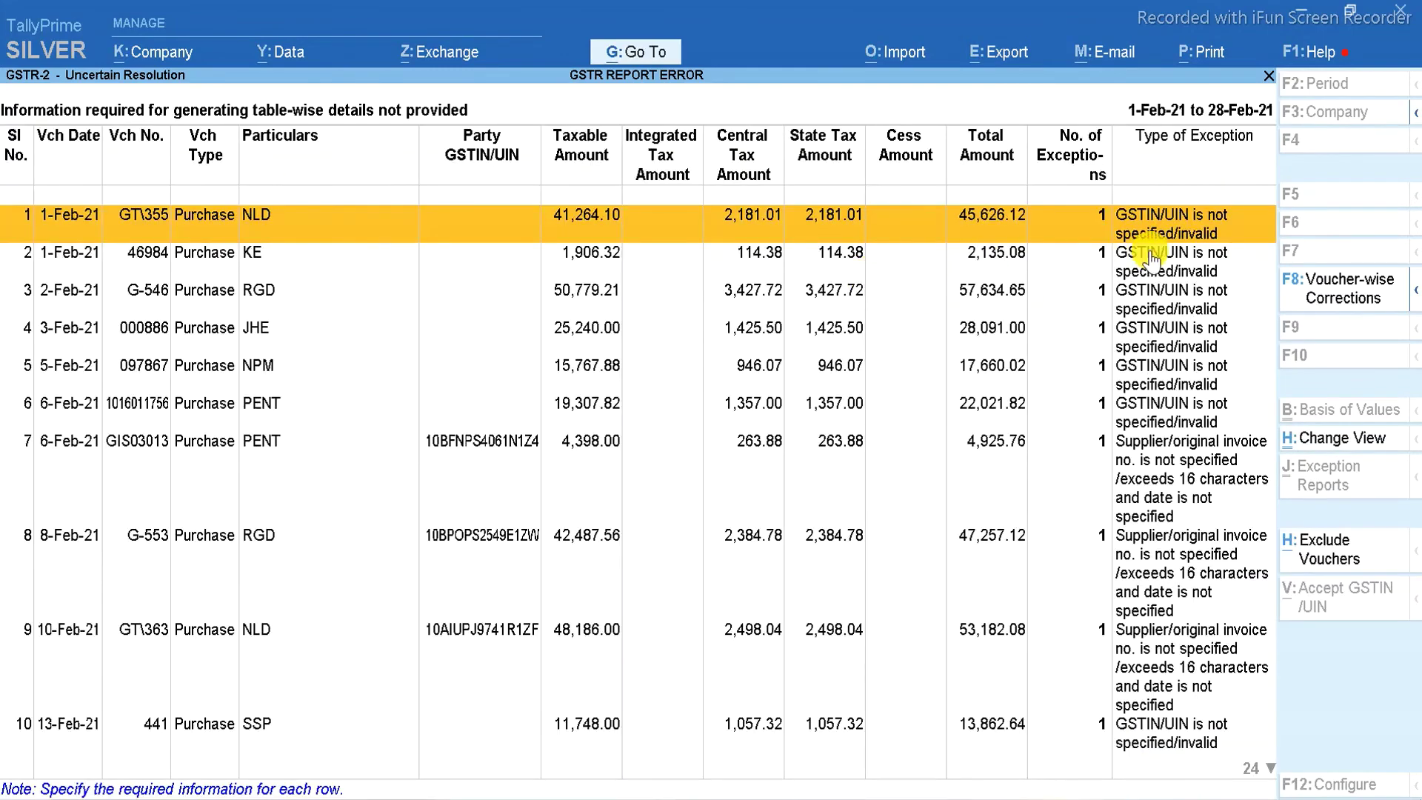
- Examine the overall list of vouchers with incomplete or mismatched information and the exception details of NLD voucher GT\355, then return to the exceptions
{"action": "key", "text": "Escape"}
{"action": "key", "text": "Up"}
{"action": "key", "text": "Return"}
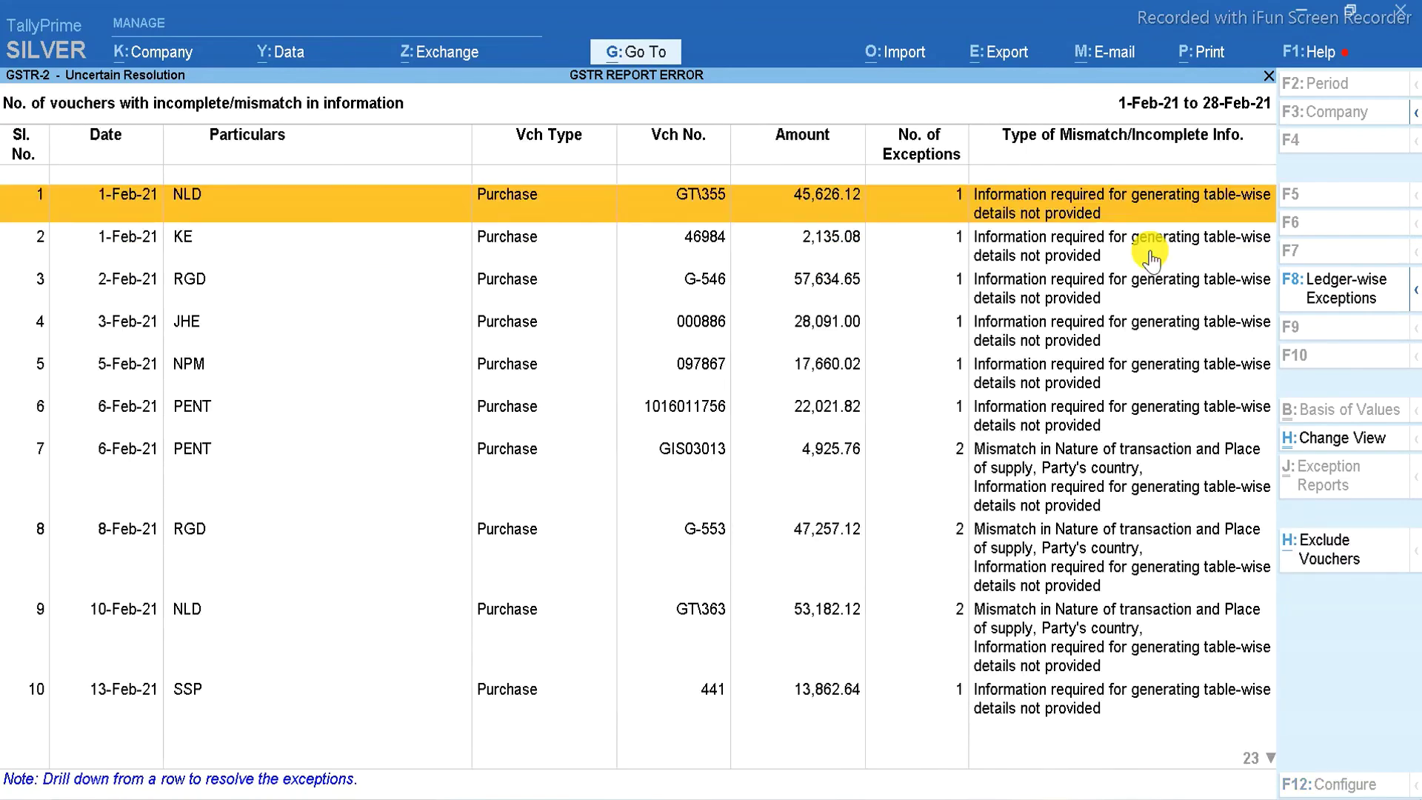
{"action": "key", "text": "Return"}
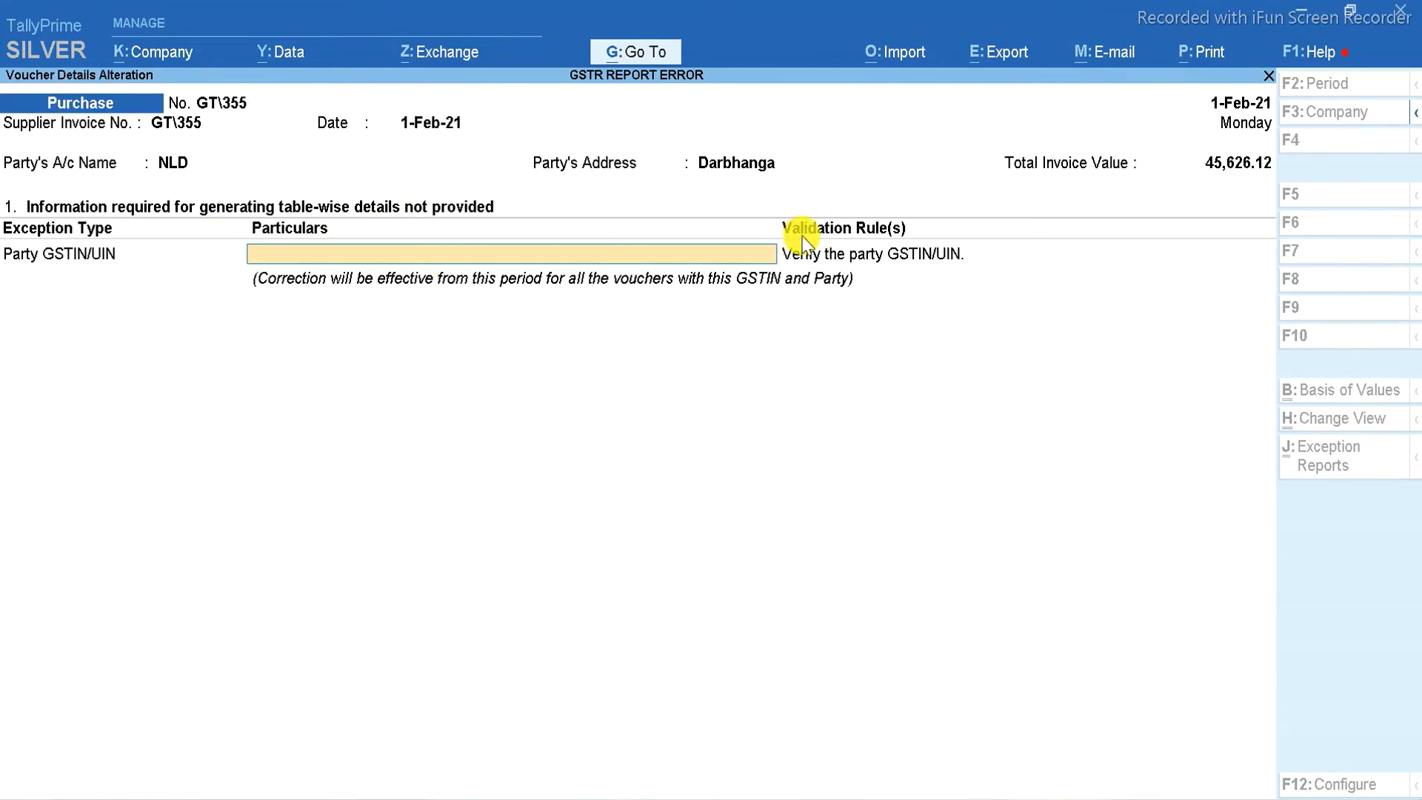
{"action": "key", "text": "Escape"}
{"action": "key", "text": "Return"}
{"action": "key", "text": "Escape"}
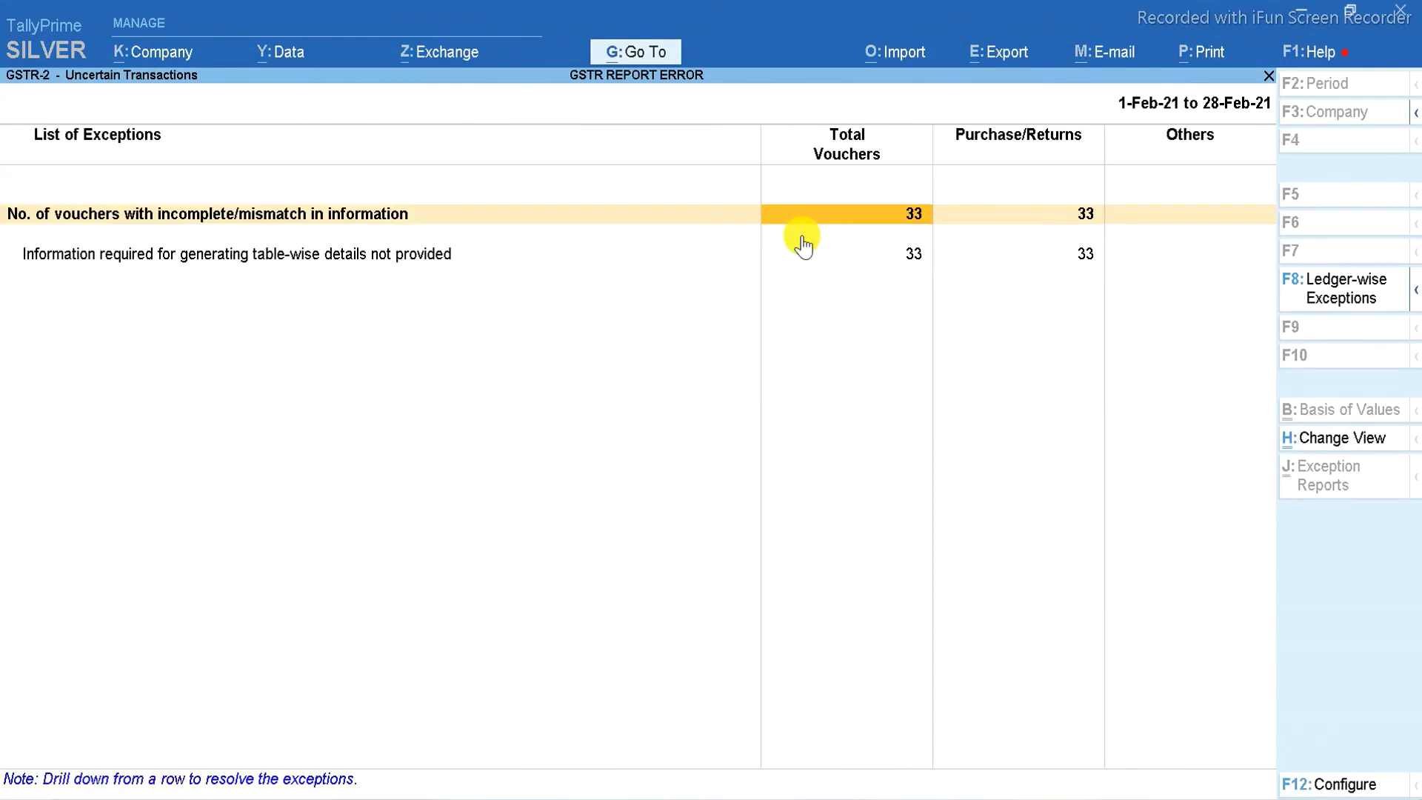
- Under the missing table-wise information, set the supplier invoice date of PENT voucher GIS03013 to 6-2-2021 and accept the correction
{"action": "key", "text": "Down"}
{"action": "key", "text": "Return"}
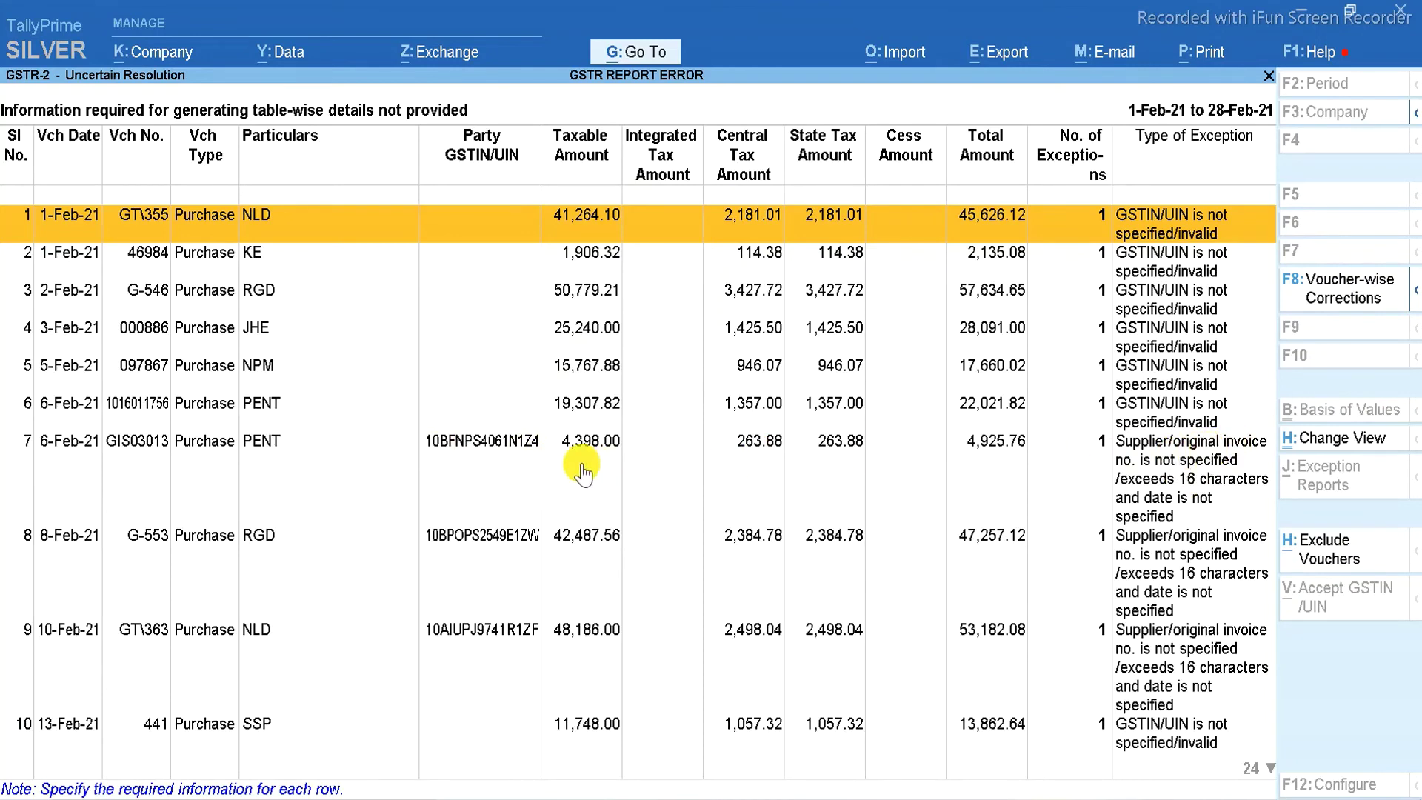
{"action": "key", "text": "Down"}
{"action": "key", "text": "Down"}
{"action": "key", "text": "Down"}
{"action": "key", "text": "Down"}
{"action": "key", "text": "Down"}
{"action": "key", "text": "Down"}
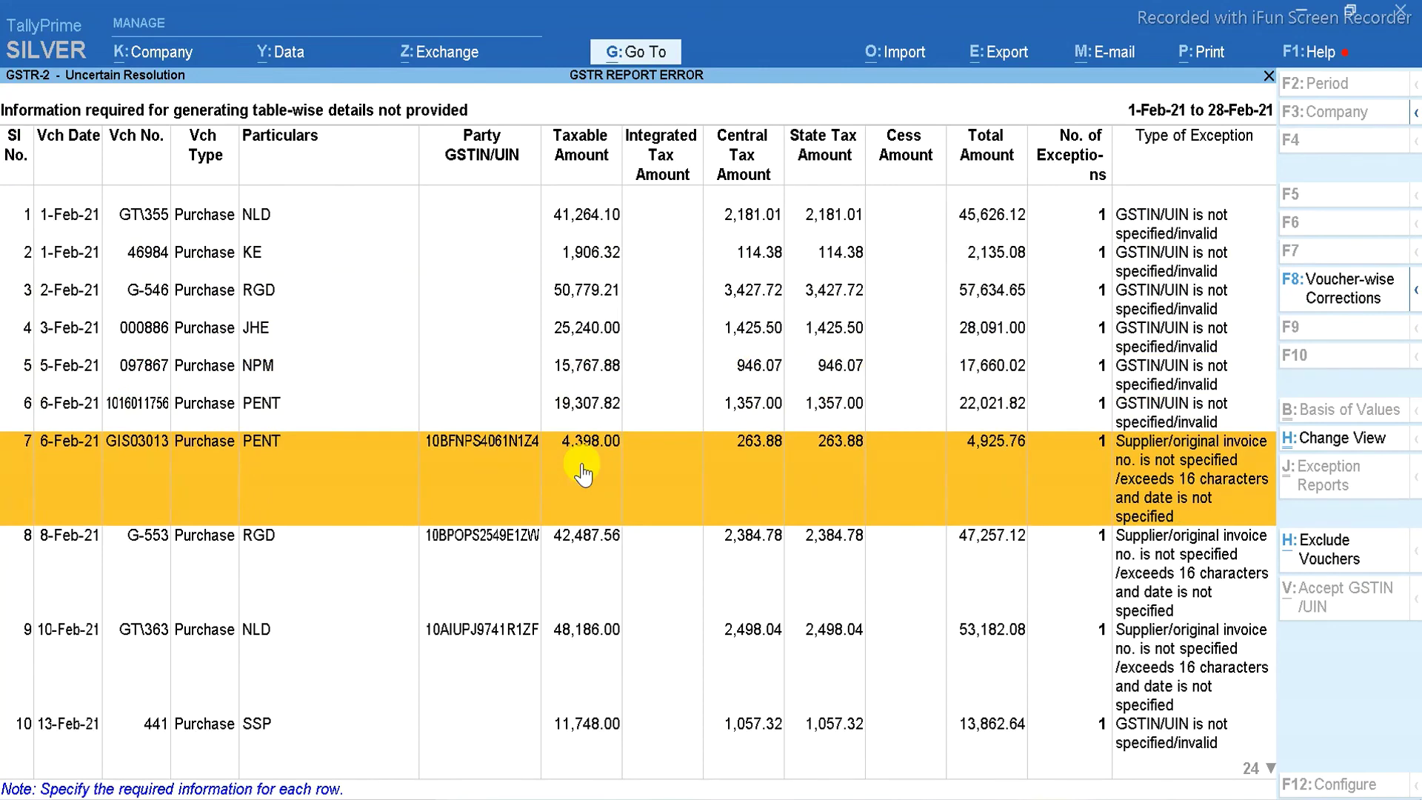
{"action": "key", "text": "Return"}
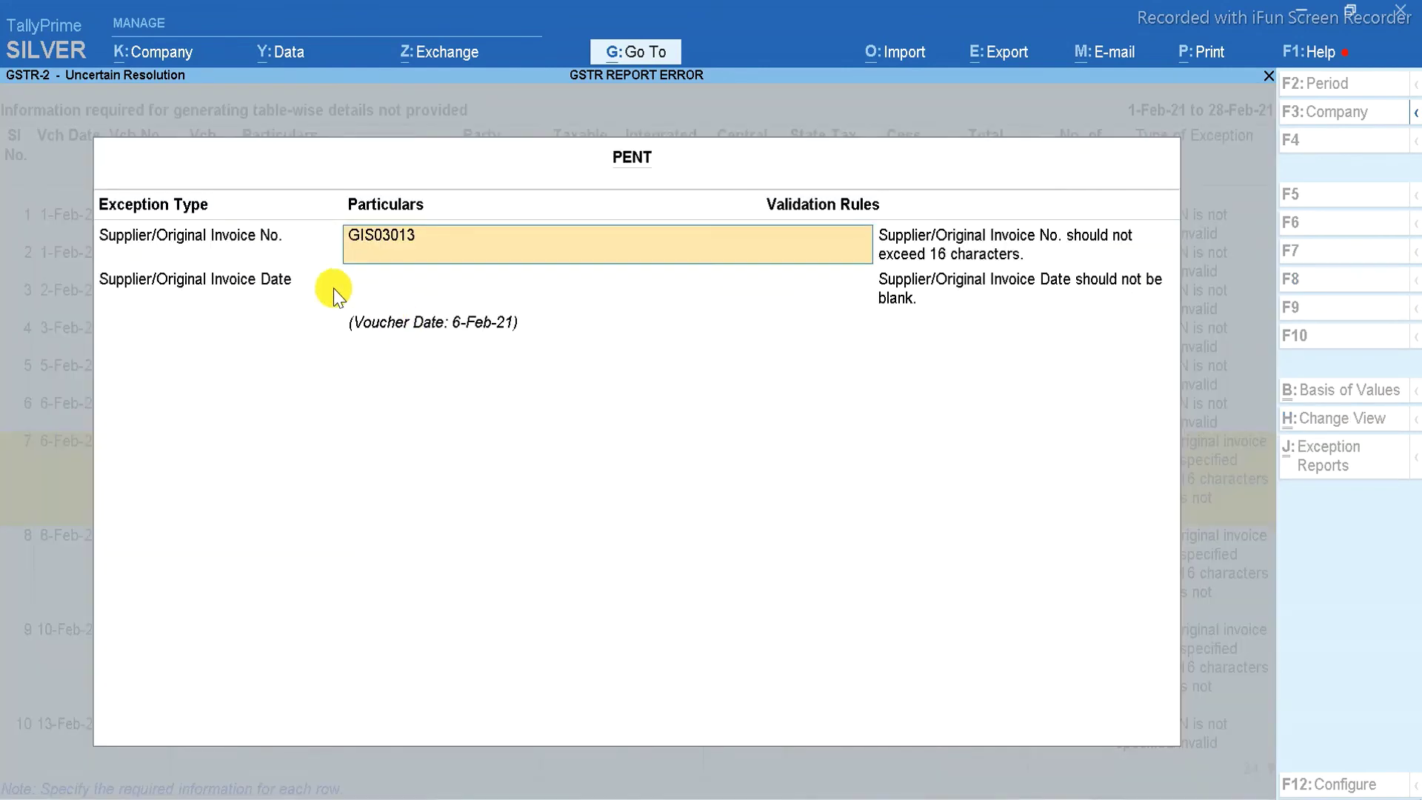
{"action": "key", "text": "Return"}
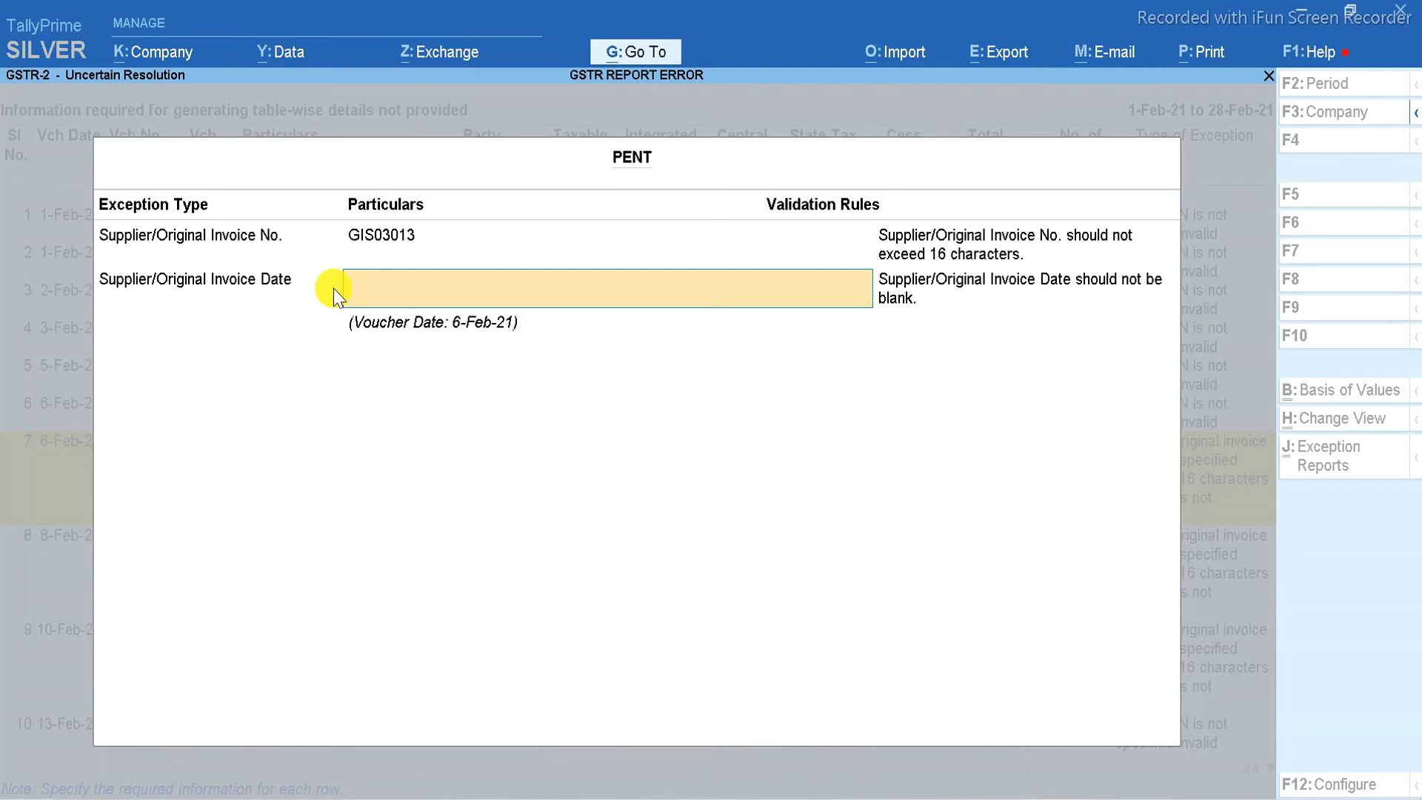
{"action": "type", "text": "6.2"}
{"action": "key", "text": "Return"}
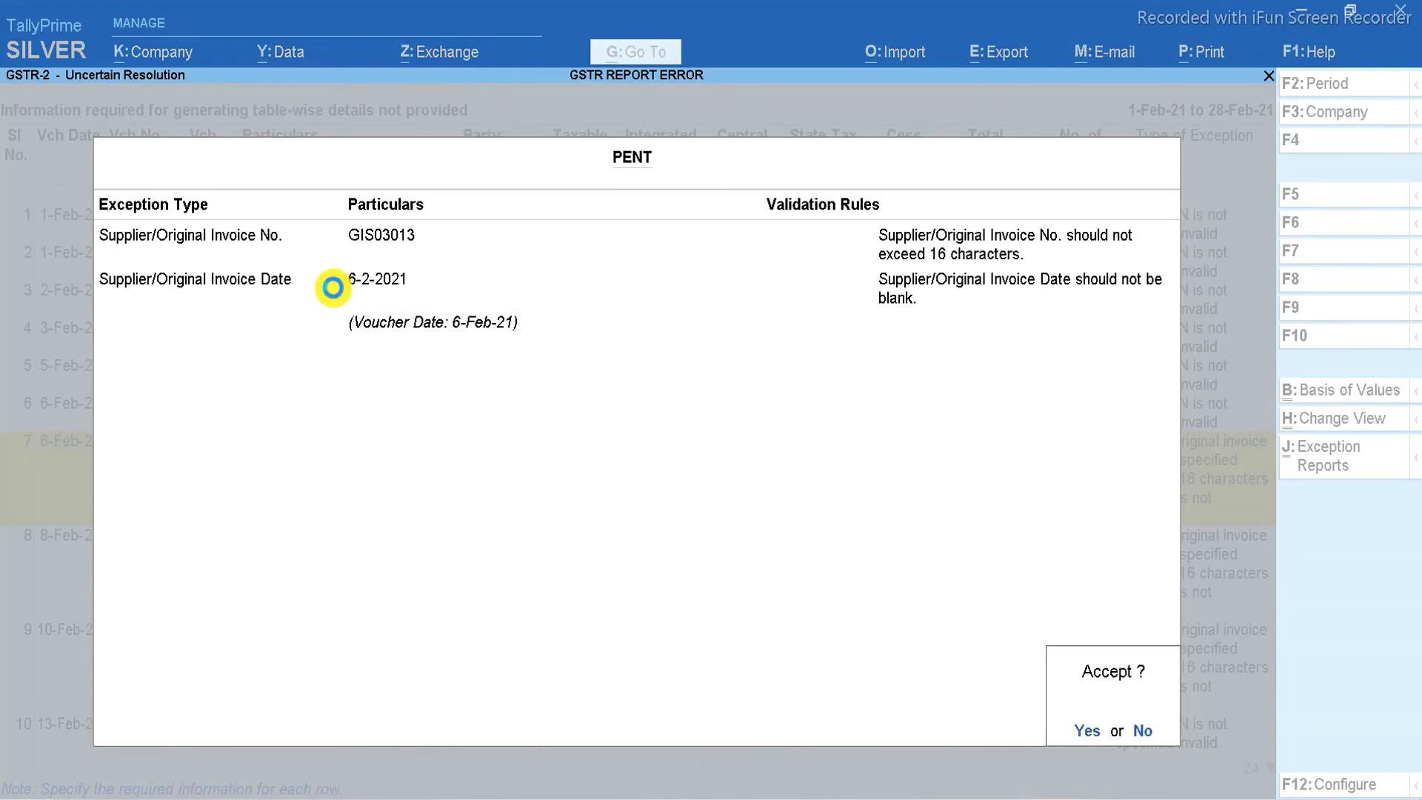
{"action": "key", "text": "Return"}
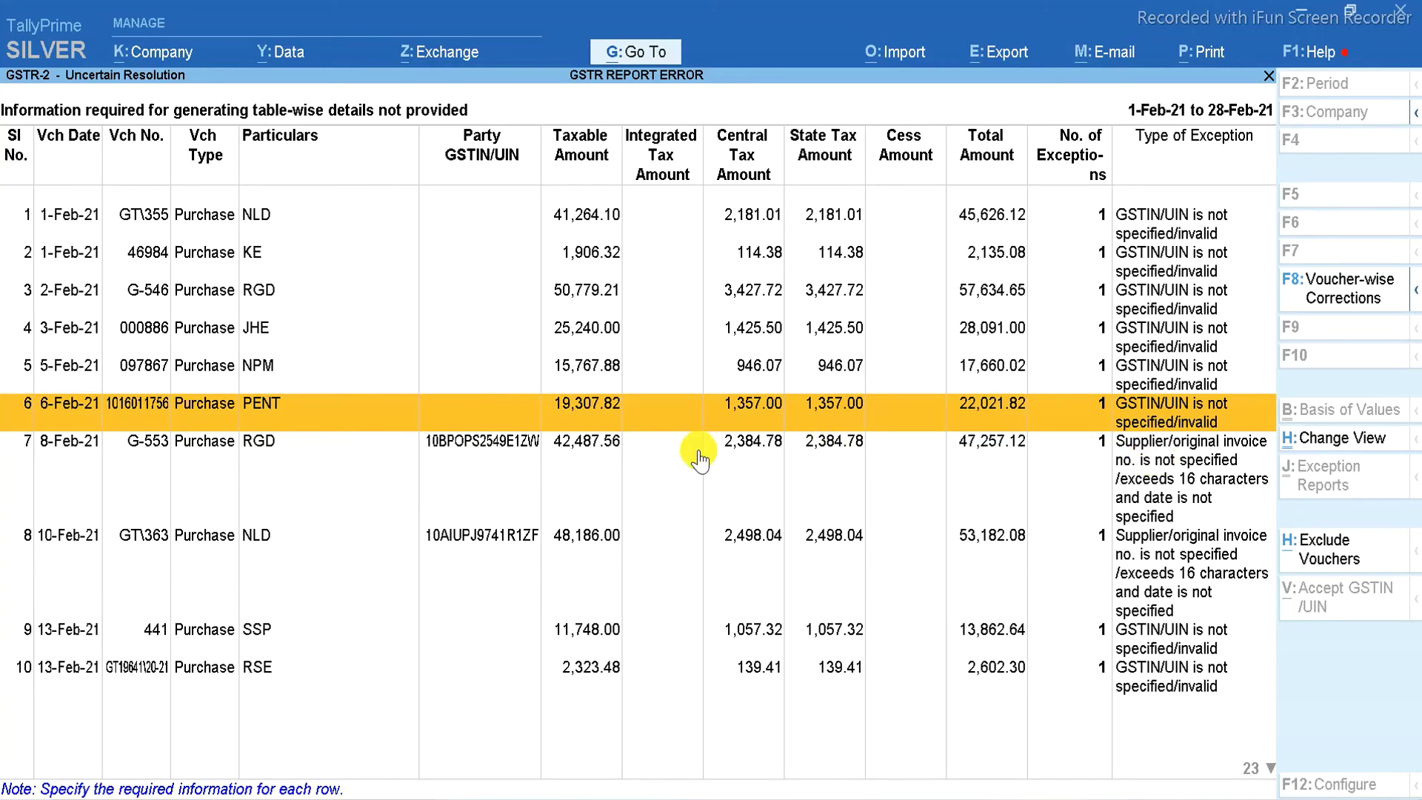
- Set the supplier invoice date of RGD voucher G-553 to 8.2 and accept the correction
{"action": "left_click", "coordinate": [508, 481]}
{"action": "left_click", "coordinate": [508, 481]}
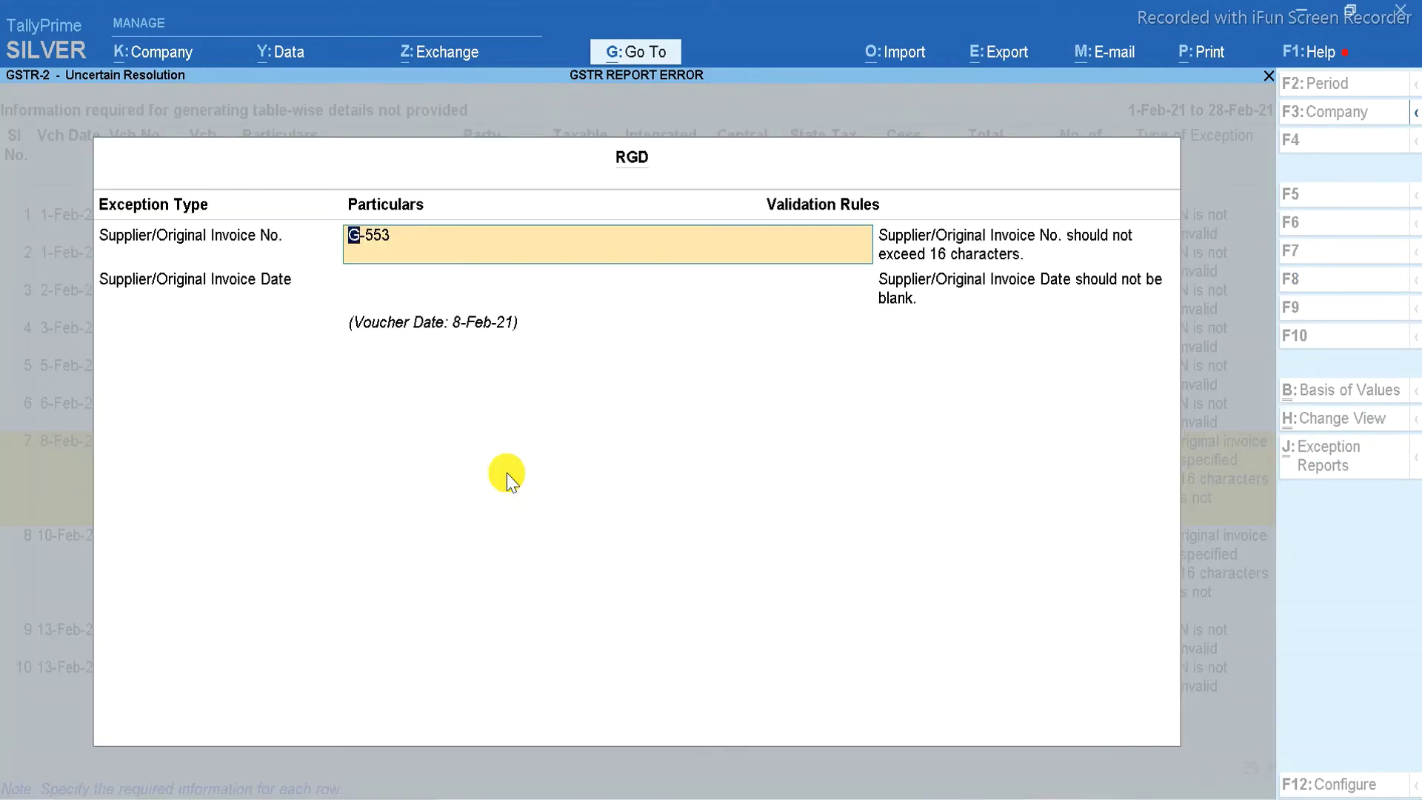
{"action": "key", "text": "Return"}
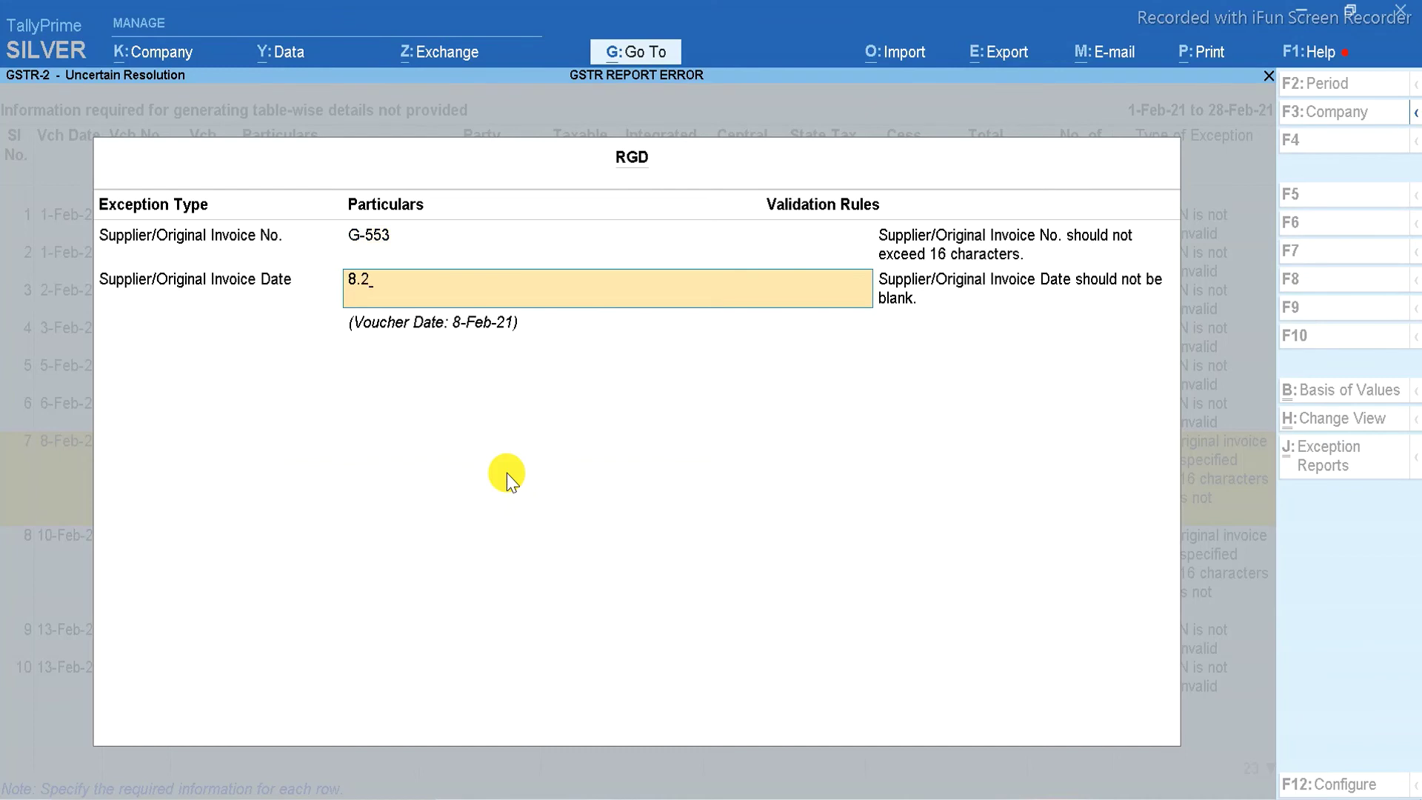
{"action": "key", "text": "Return"}
{"action": "key", "text": "Return"}
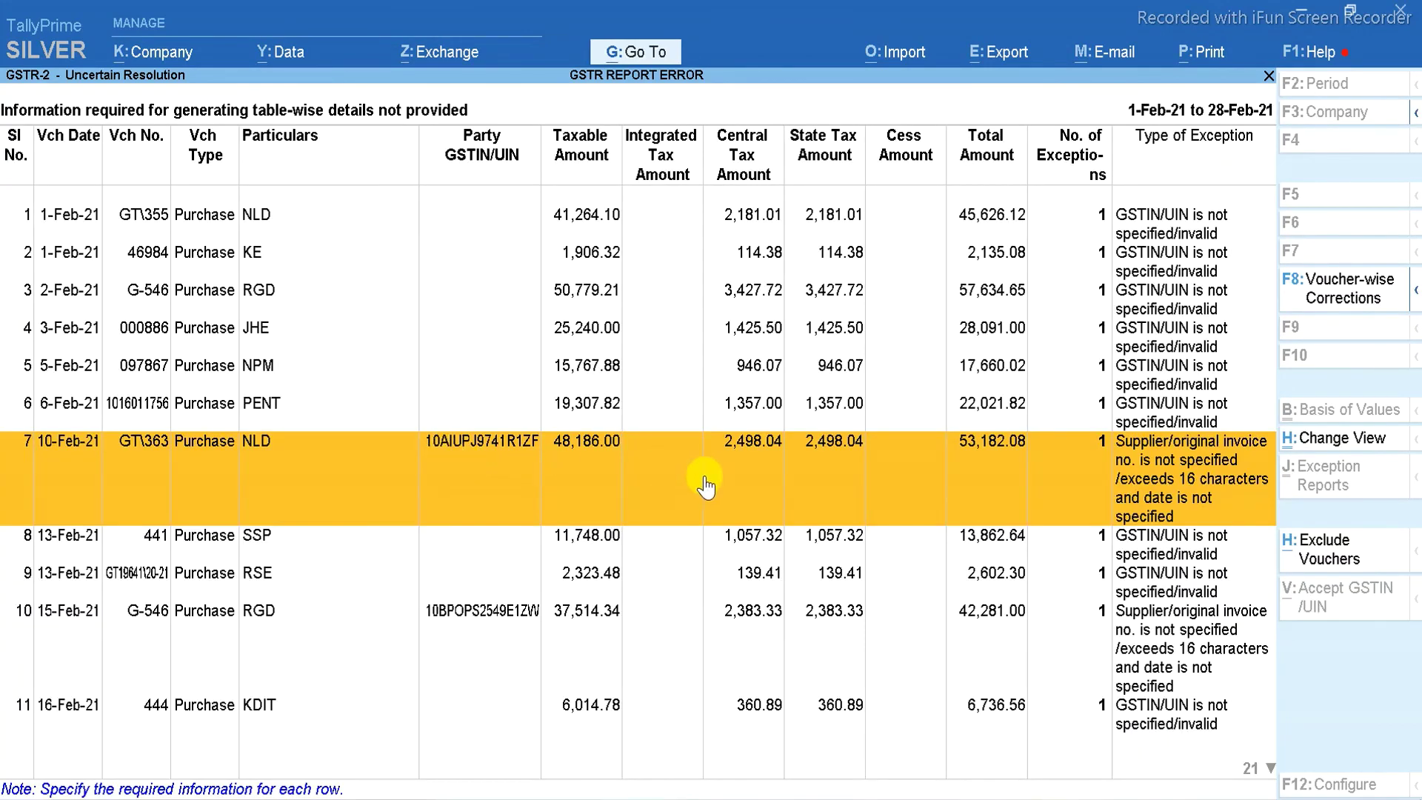
- Set the supplier invoice date of NLD voucher GT\363 to 10-2-2021 and accept the correction
{"action": "left_click", "coordinate": [470, 444]}
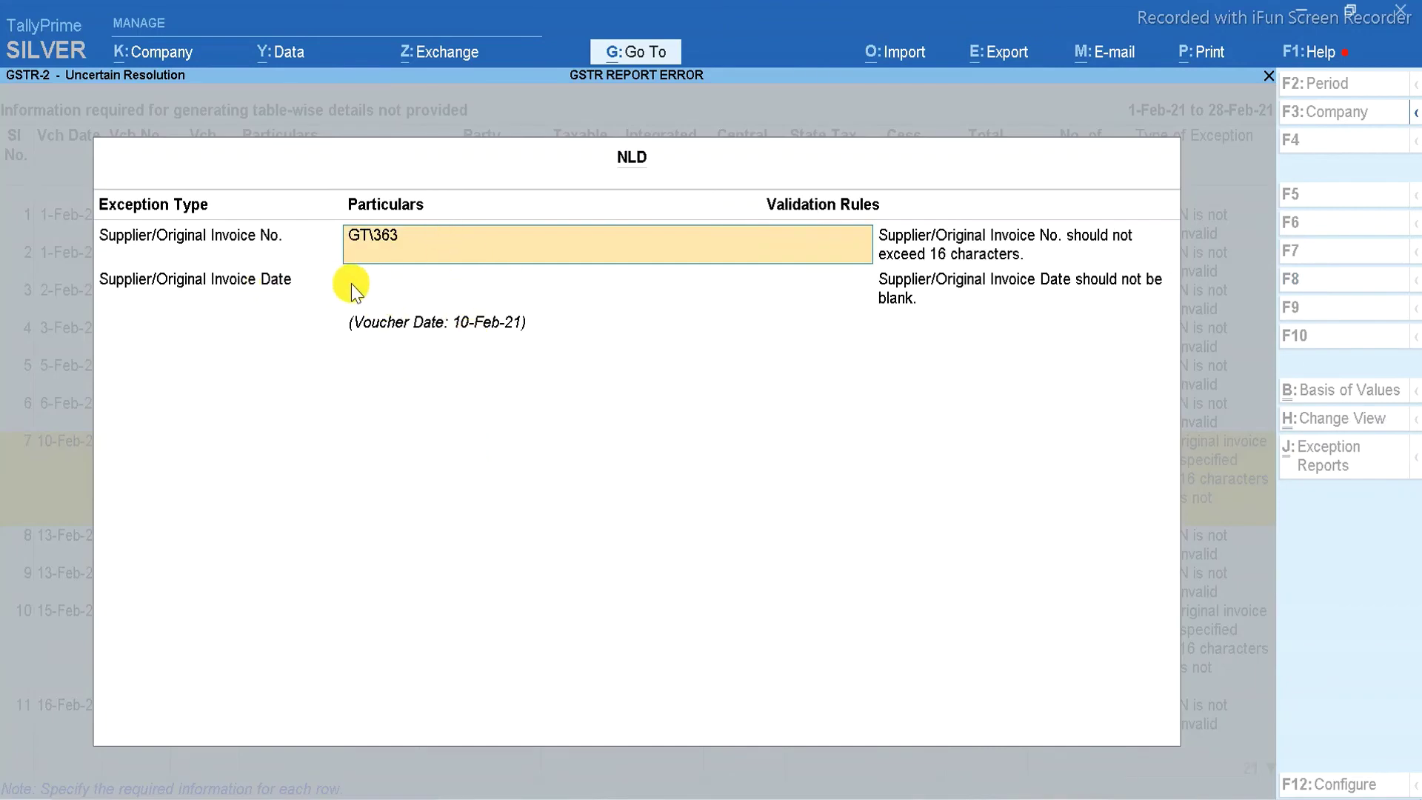
{"action": "key", "text": "Return"}
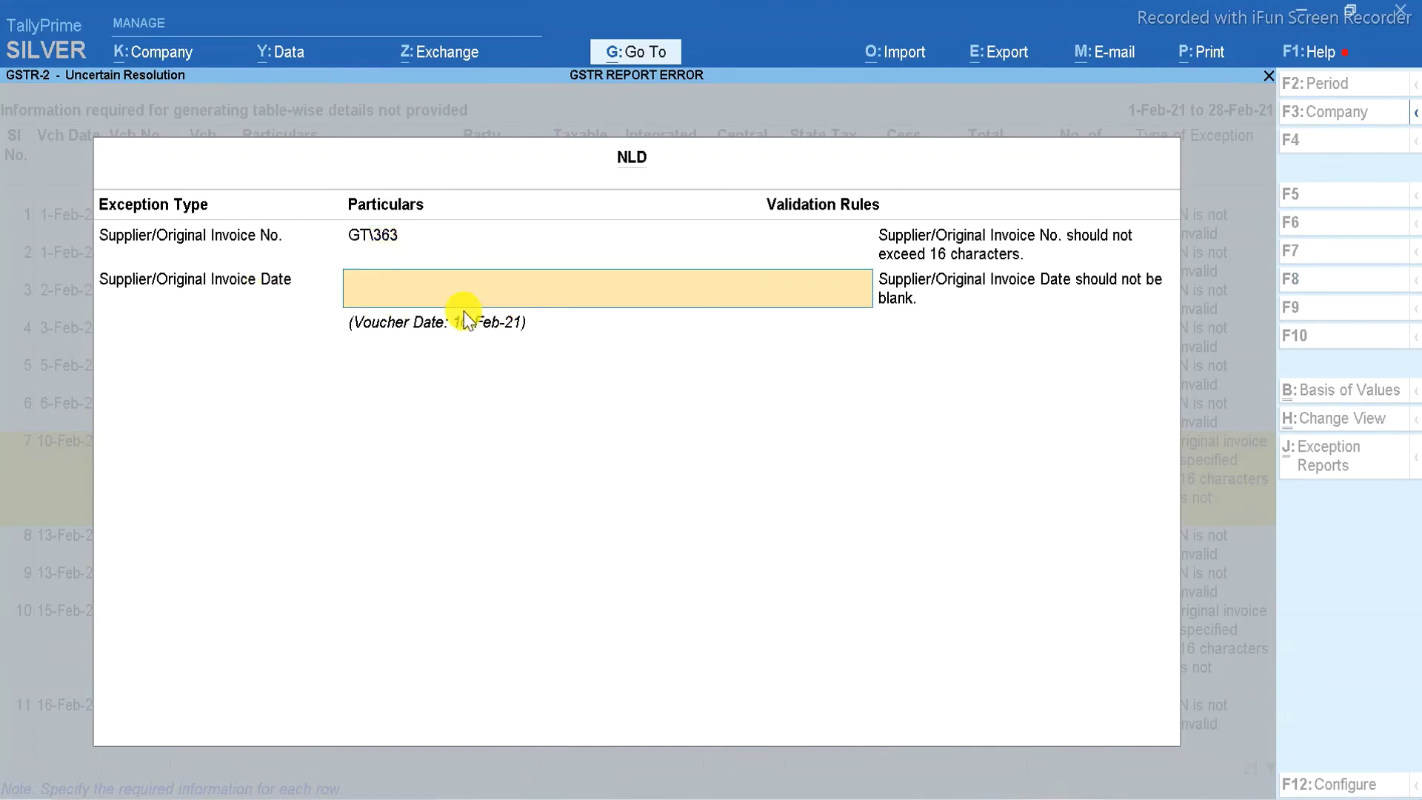
{"action": "type", "text": "10.2"}
{"action": "key", "text": "Return"}
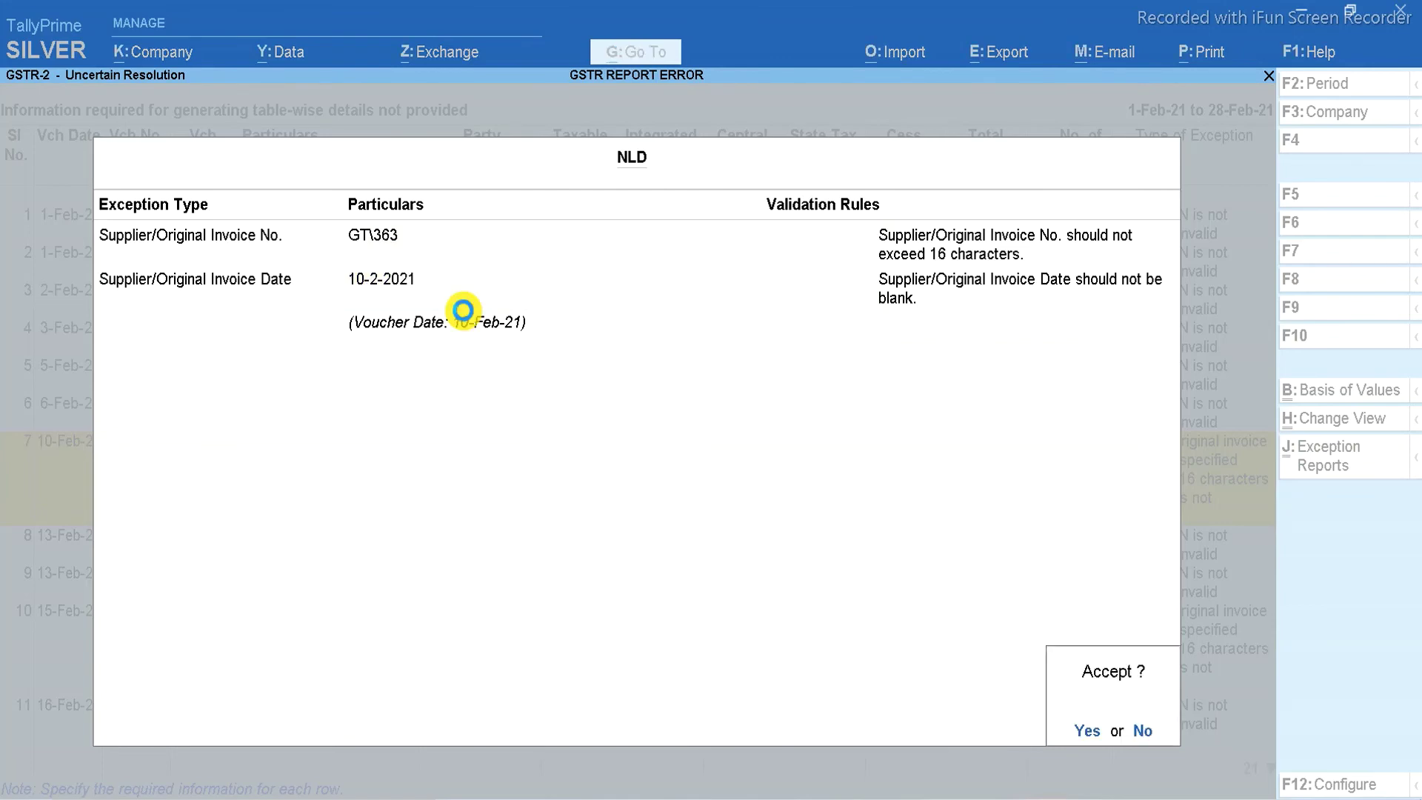
{"action": "key", "text": "y"}
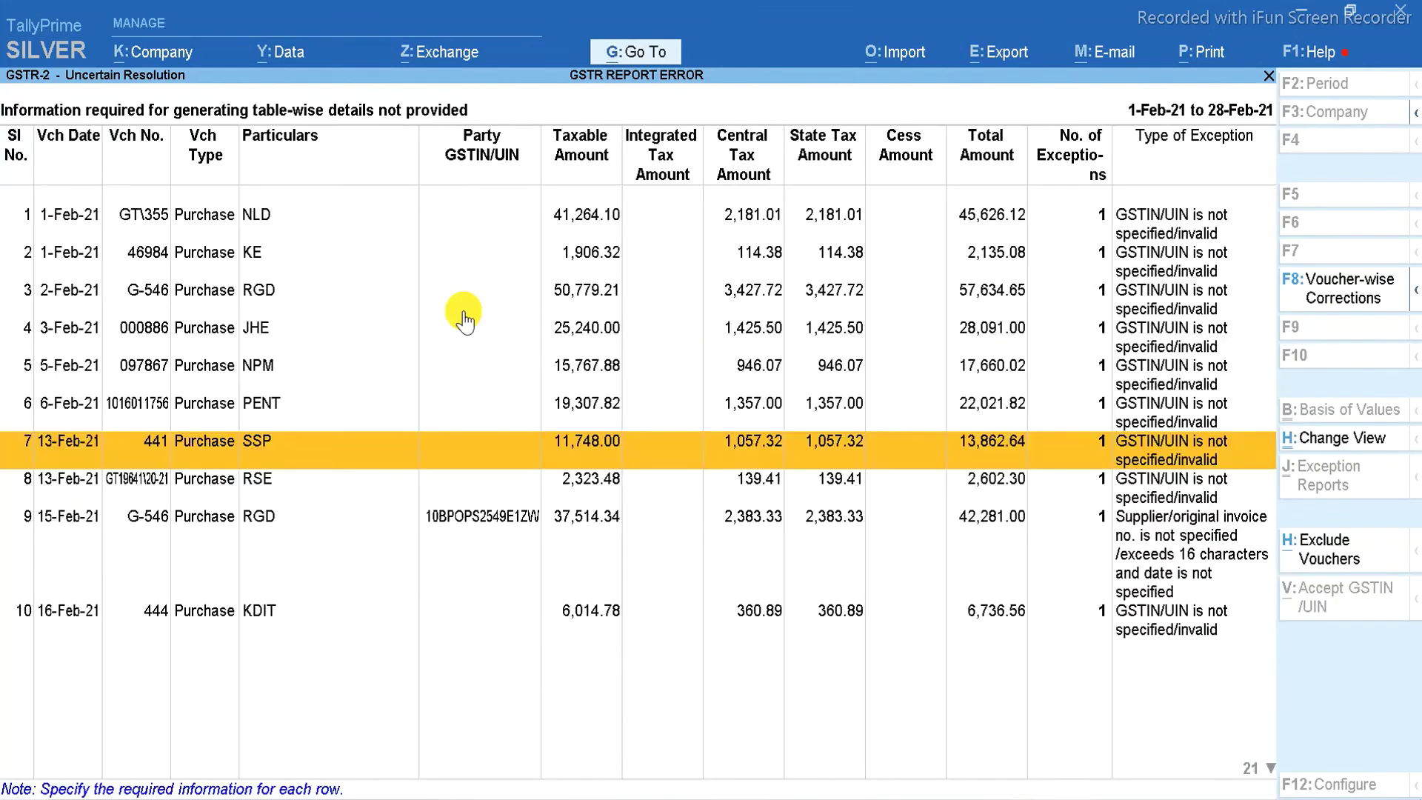
- Set the supplier invoice date of the 15-Feb-21 RGD voucher G-546 to 15-2-2021 and accept the correction
{"action": "left_click", "coordinate": [465, 526]}
{"action": "left_click", "coordinate": [465, 524]}
{"action": "key", "text": "Return"}
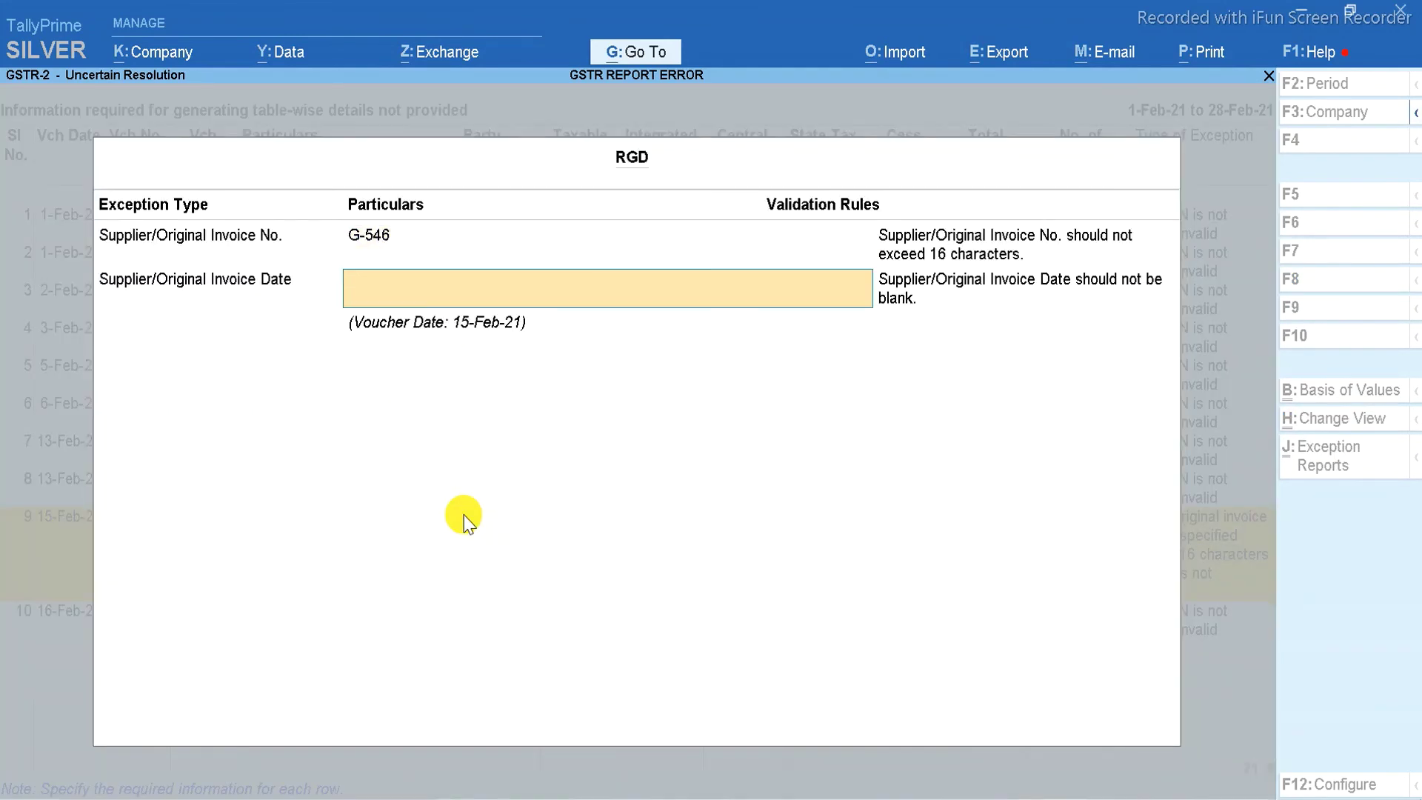
{"action": "type", "text": "15-2-2021"}
{"action": "key", "text": "Return"}
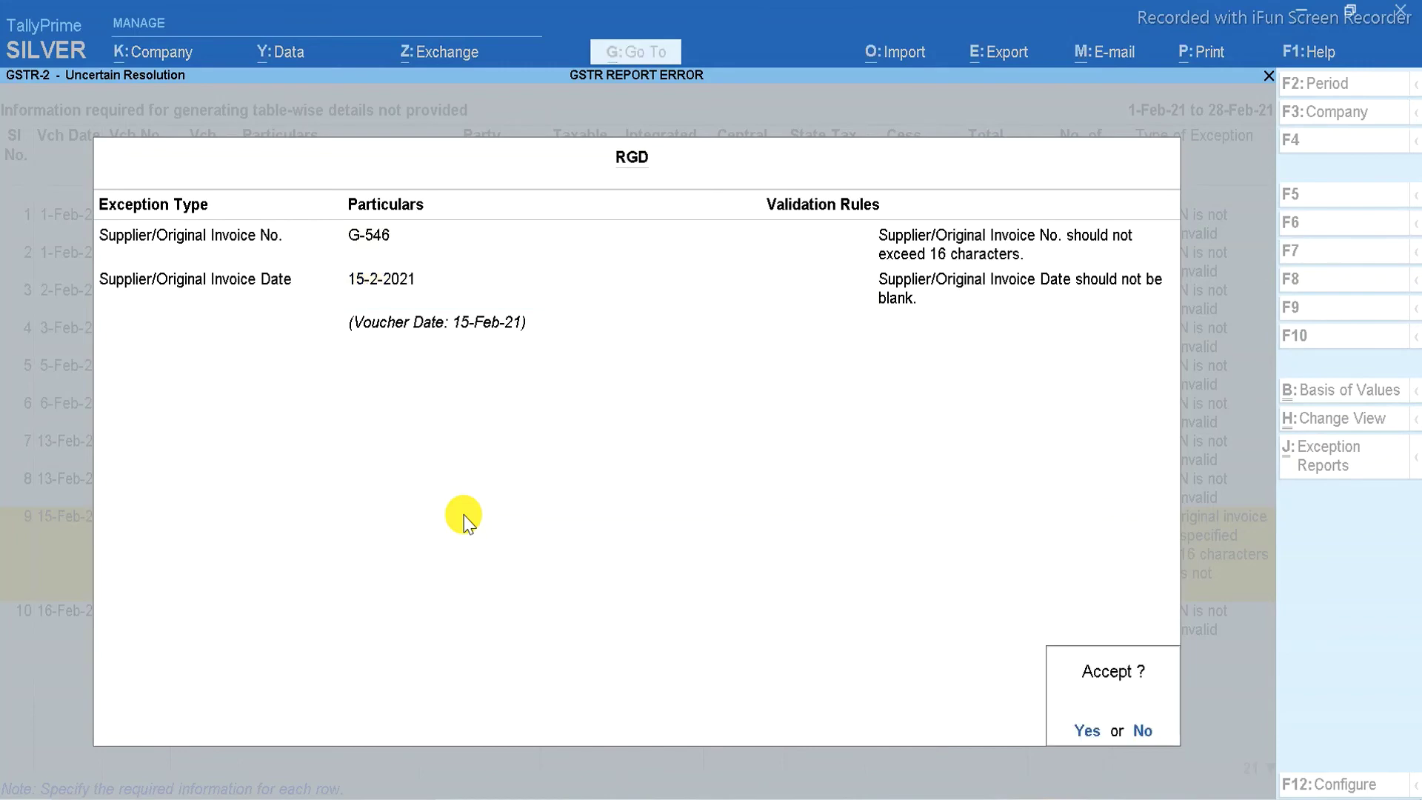
{"action": "key", "text": "Return"}
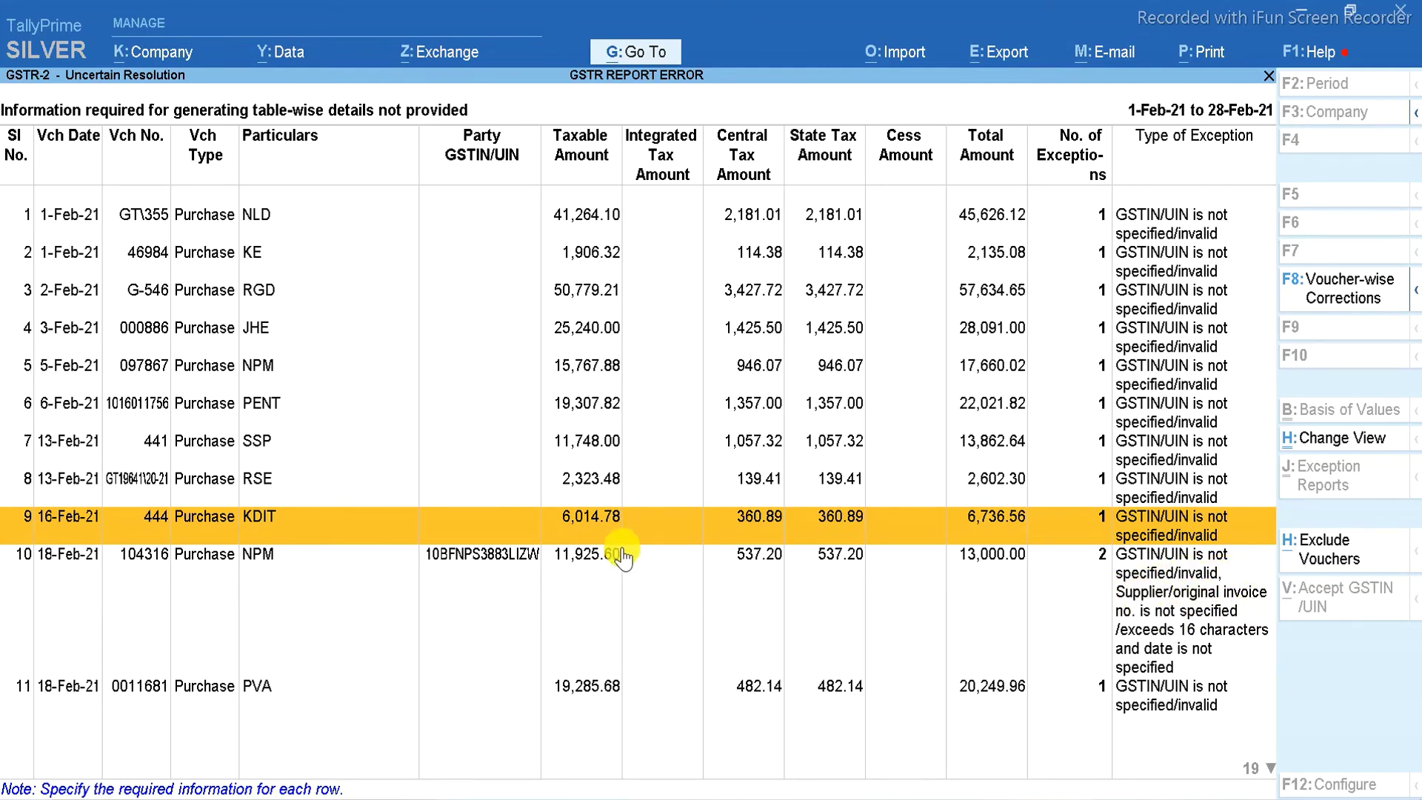
- Complete the 18-Feb-21 NPM voucher with supplier invoice number 104316 and date 18-2-2021, keep its GSTIN, and accept the correction
{"action": "double_click", "coordinate": [513, 559]}
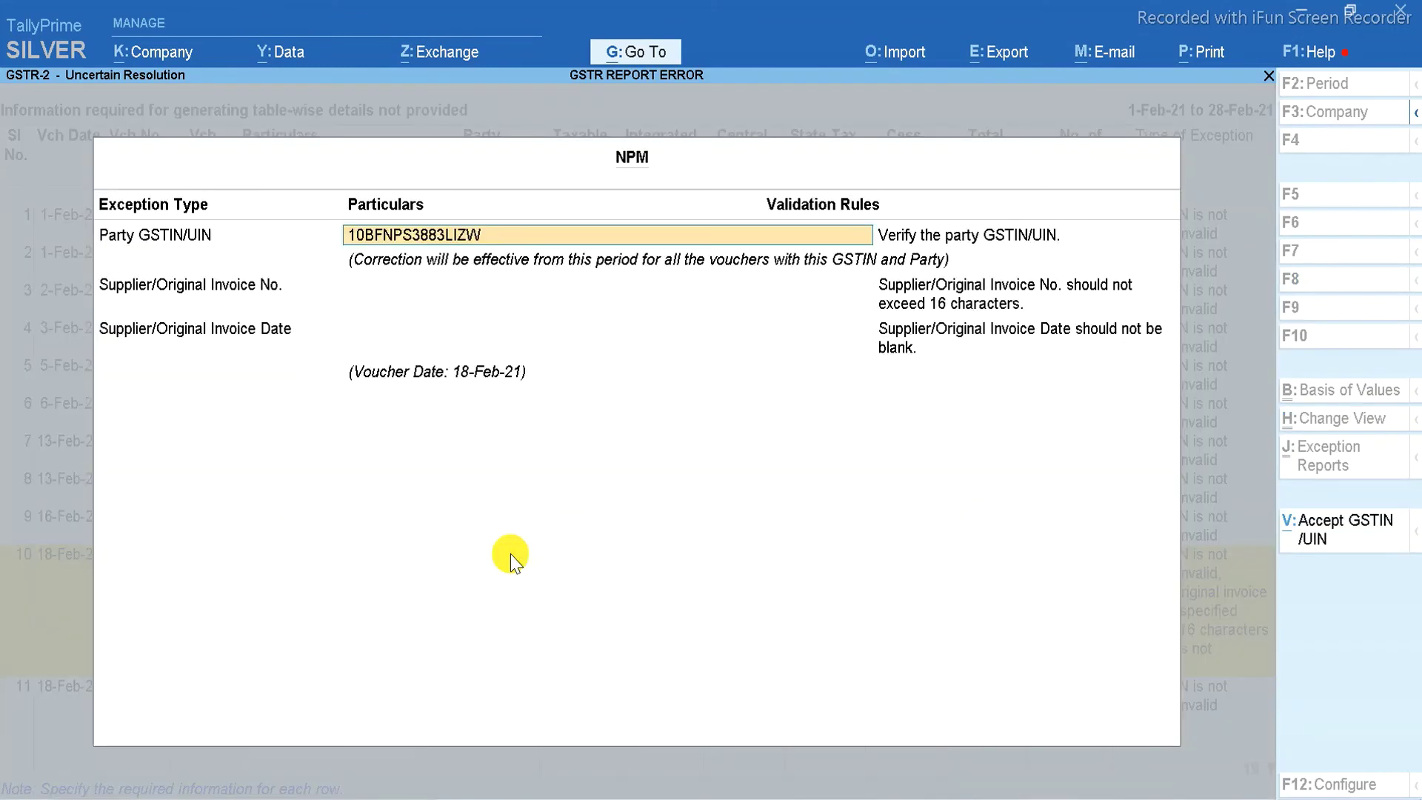
{"action": "key", "text": "Return"}
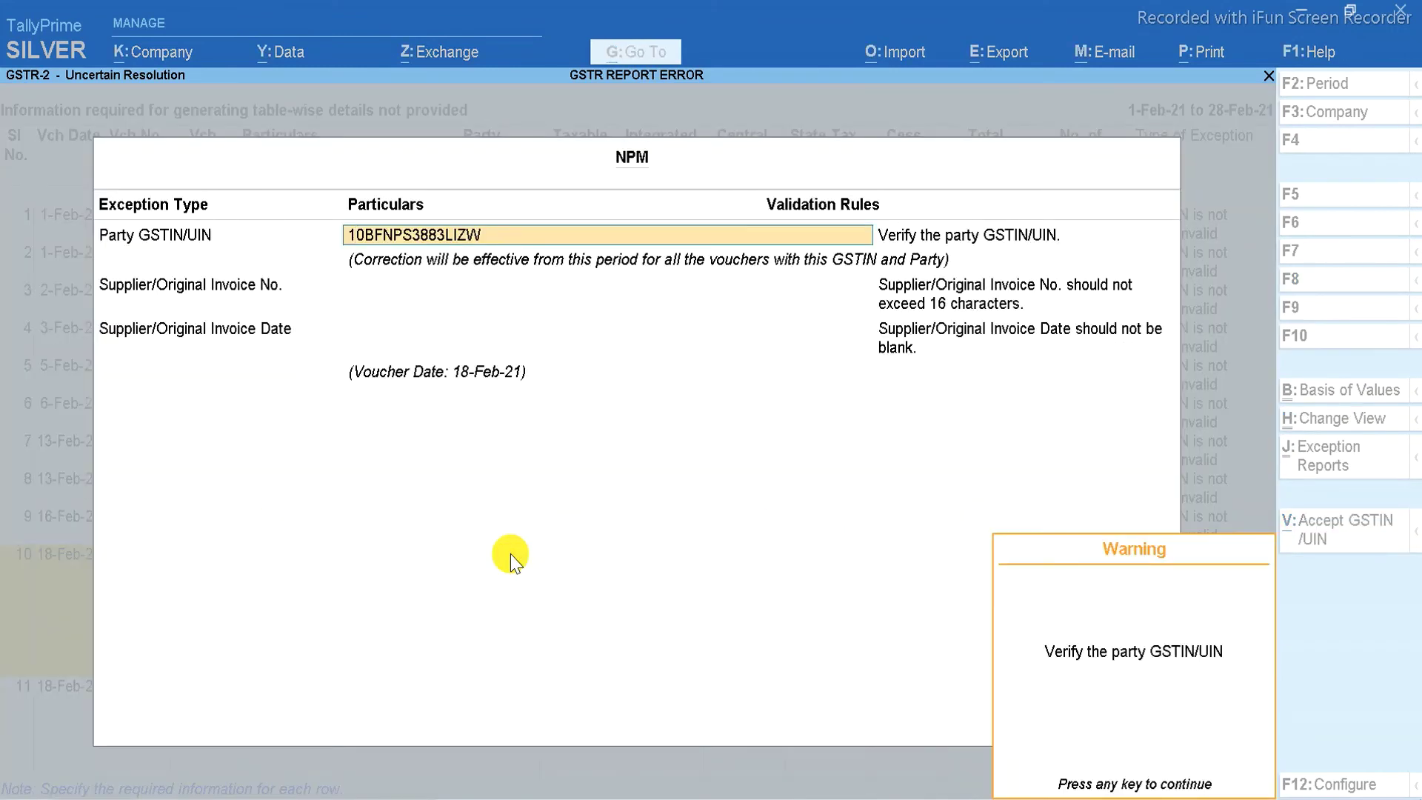
{"action": "key", "text": "Return"}
{"action": "key", "text": "Return"}
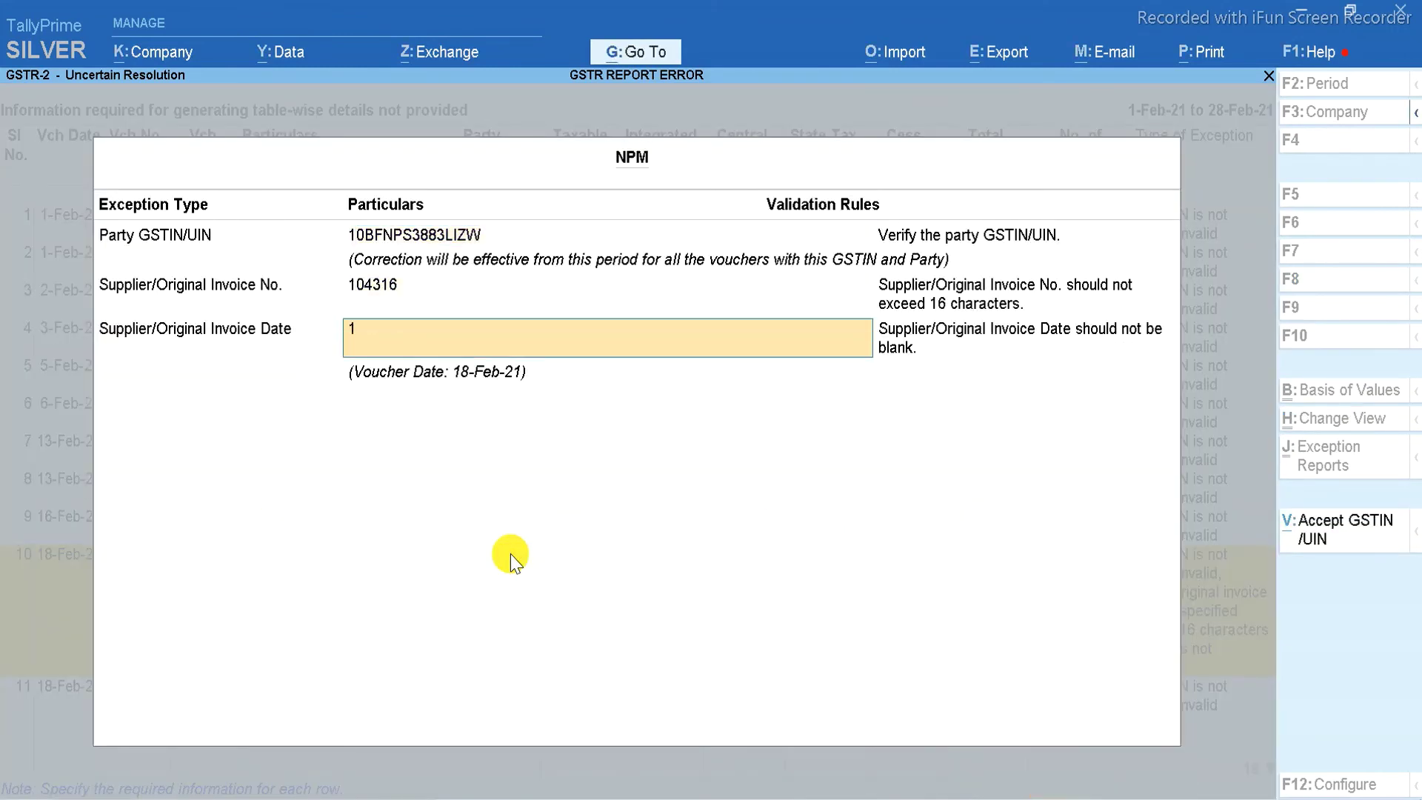
{"action": "type", "text": "18.2"}
{"action": "key", "text": "Return"}
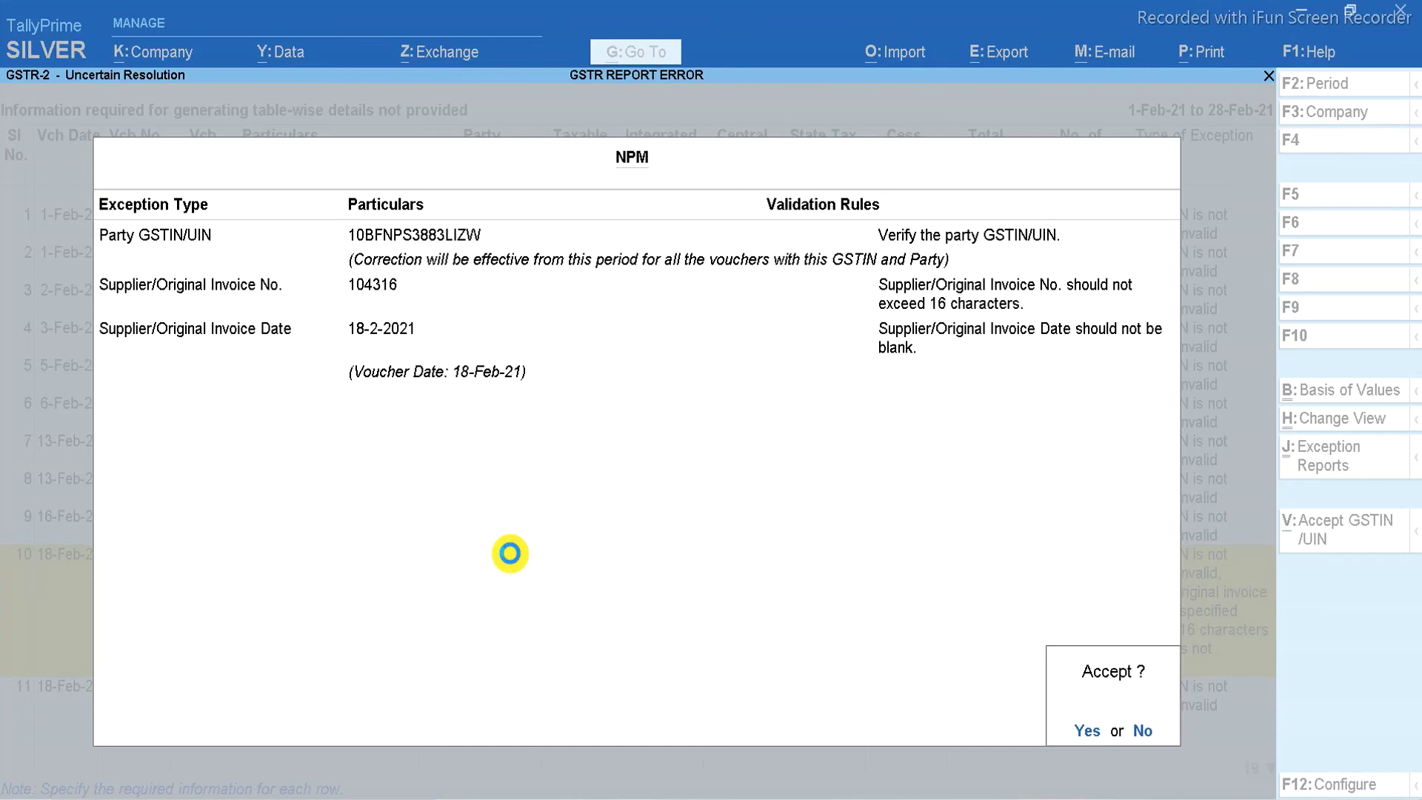
{"action": "key", "text": "y"}
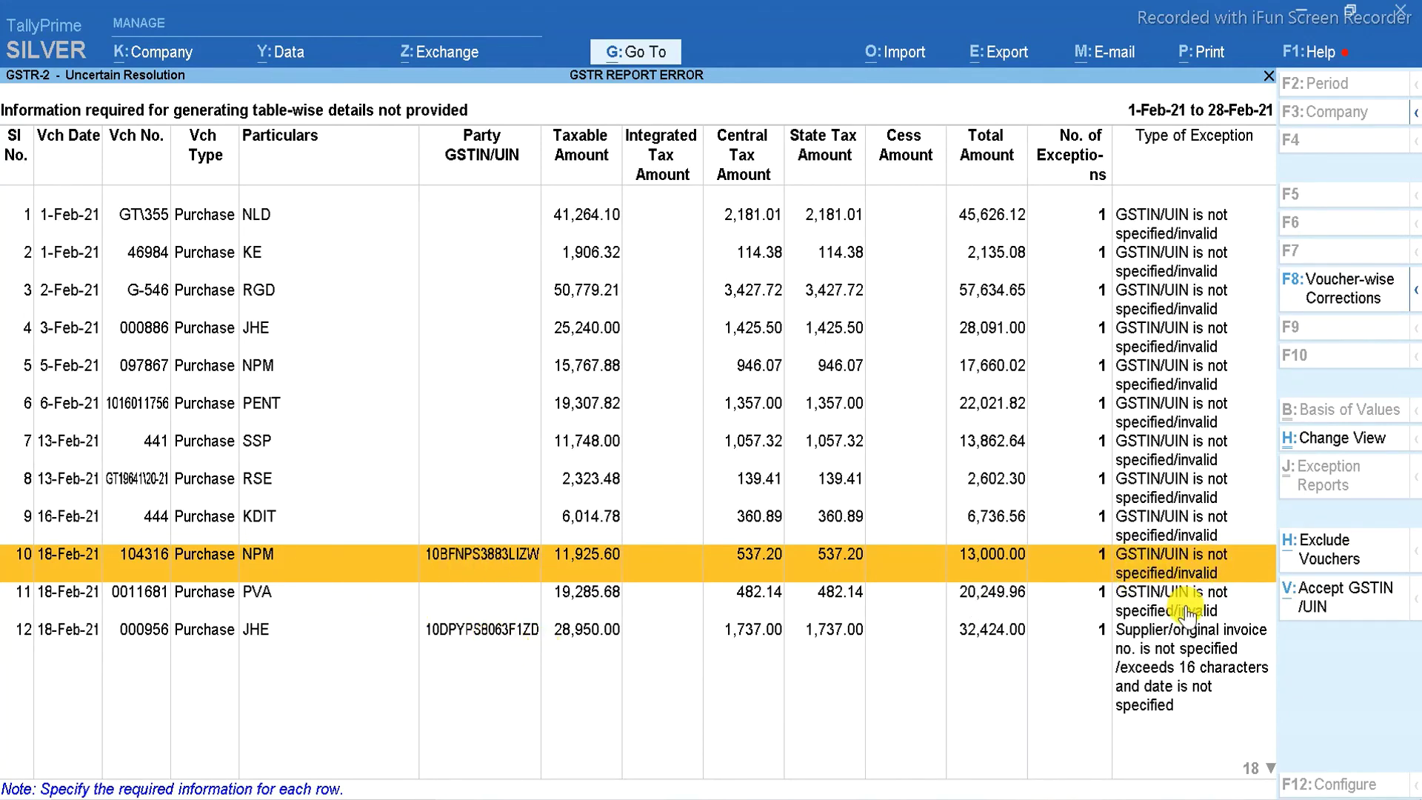
- Leave the GSTR-2 exceptions and open the GSTR-3B report, selecting its uncertain transactions line
{"action": "key", "text": "Escape"}
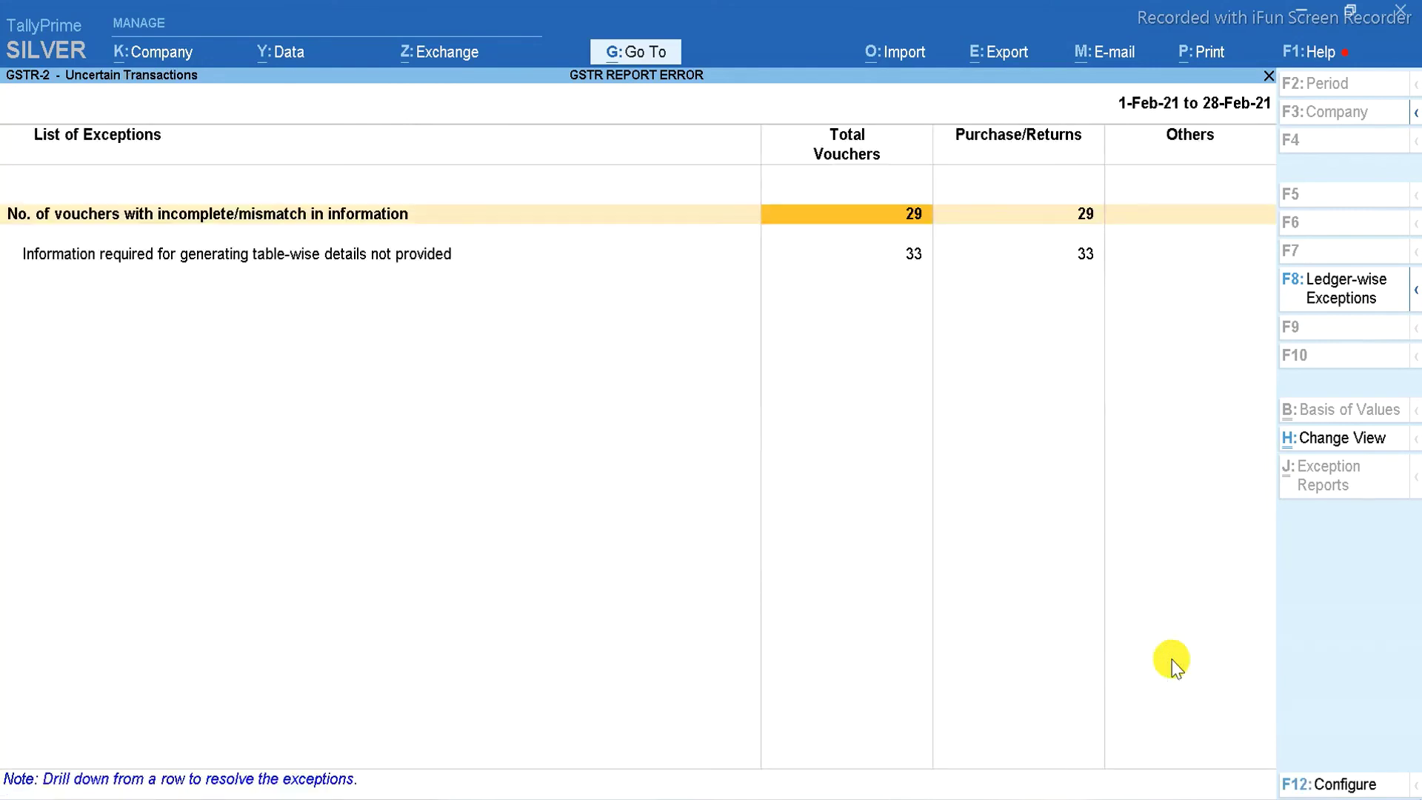
{"action": "key", "text": "Escape"}
{"action": "key", "text": "Down"}
{"action": "key", "text": "Down"}
{"action": "key", "text": "Down"}
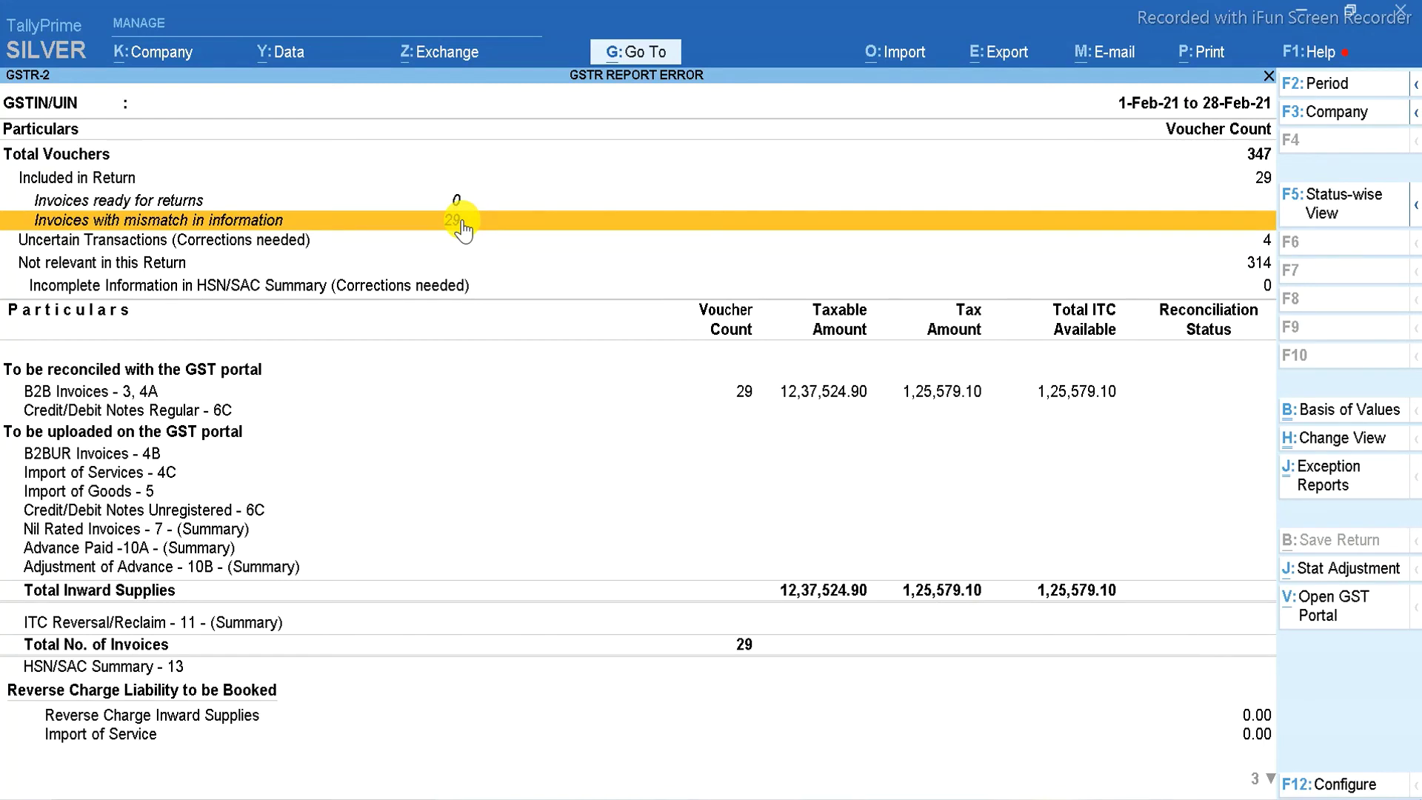
{"action": "key", "text": "Escape"}
{"action": "key", "text": "Down"}
{"action": "left_click", "coordinate": [461, 219]}
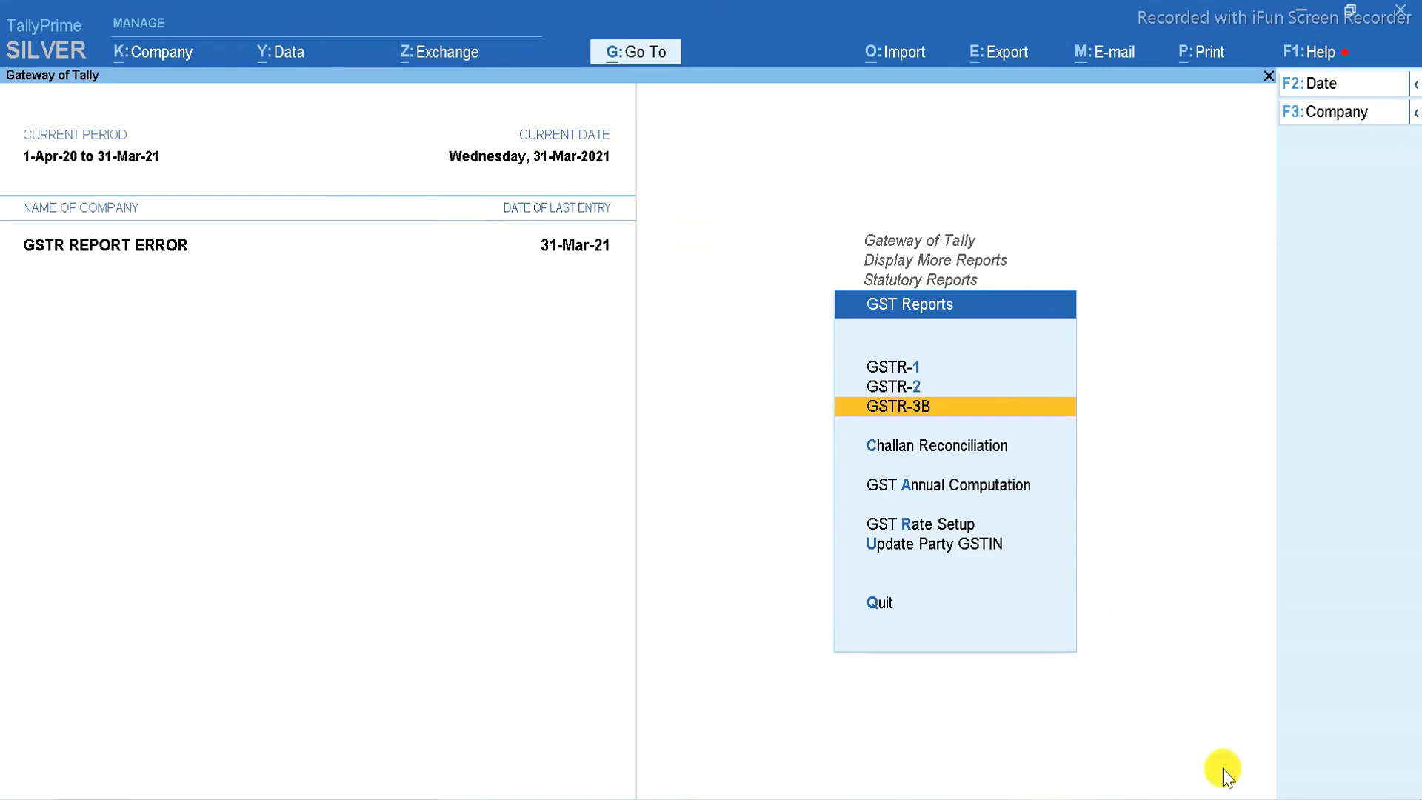
{"action": "key", "text": "Return"}
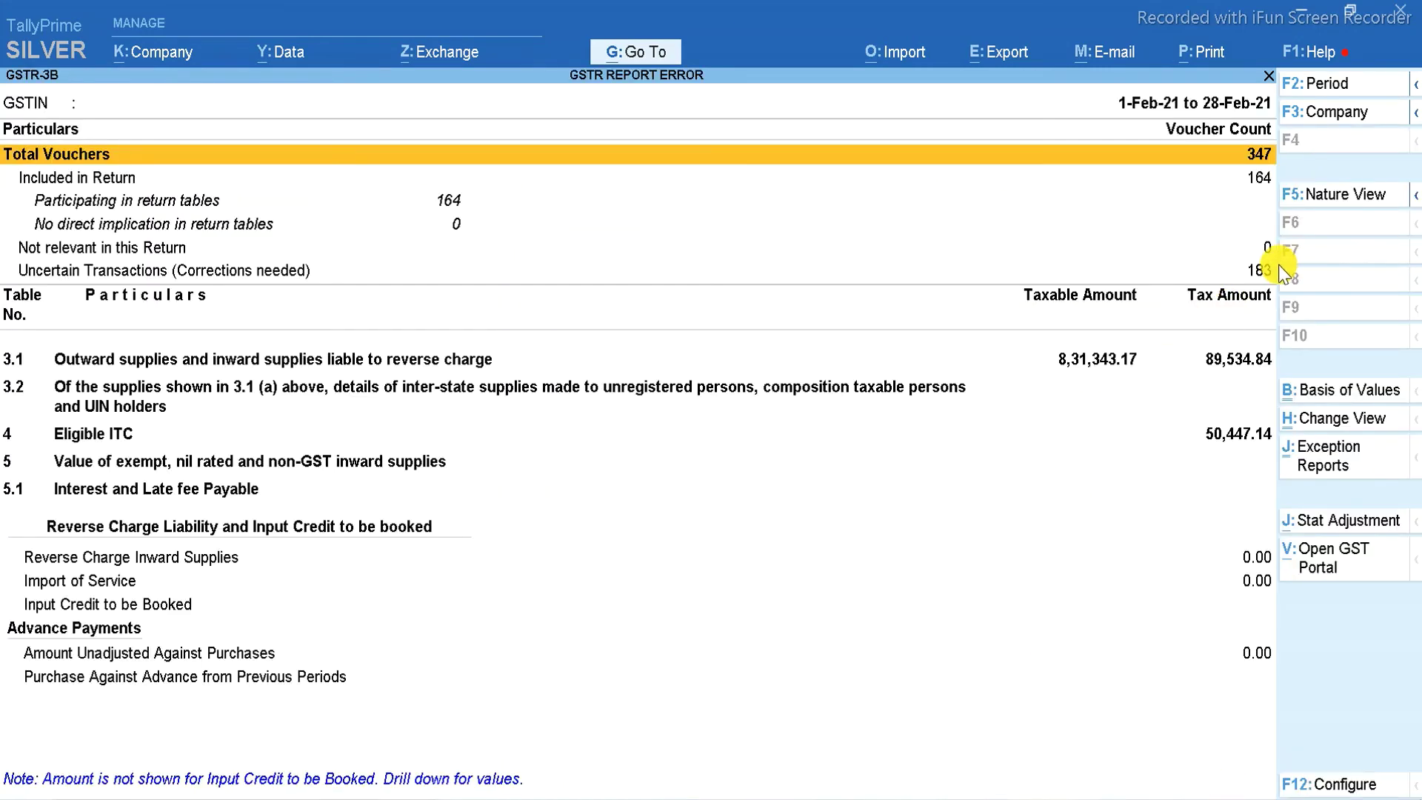
{"action": "left_click", "coordinate": [1260, 271]}
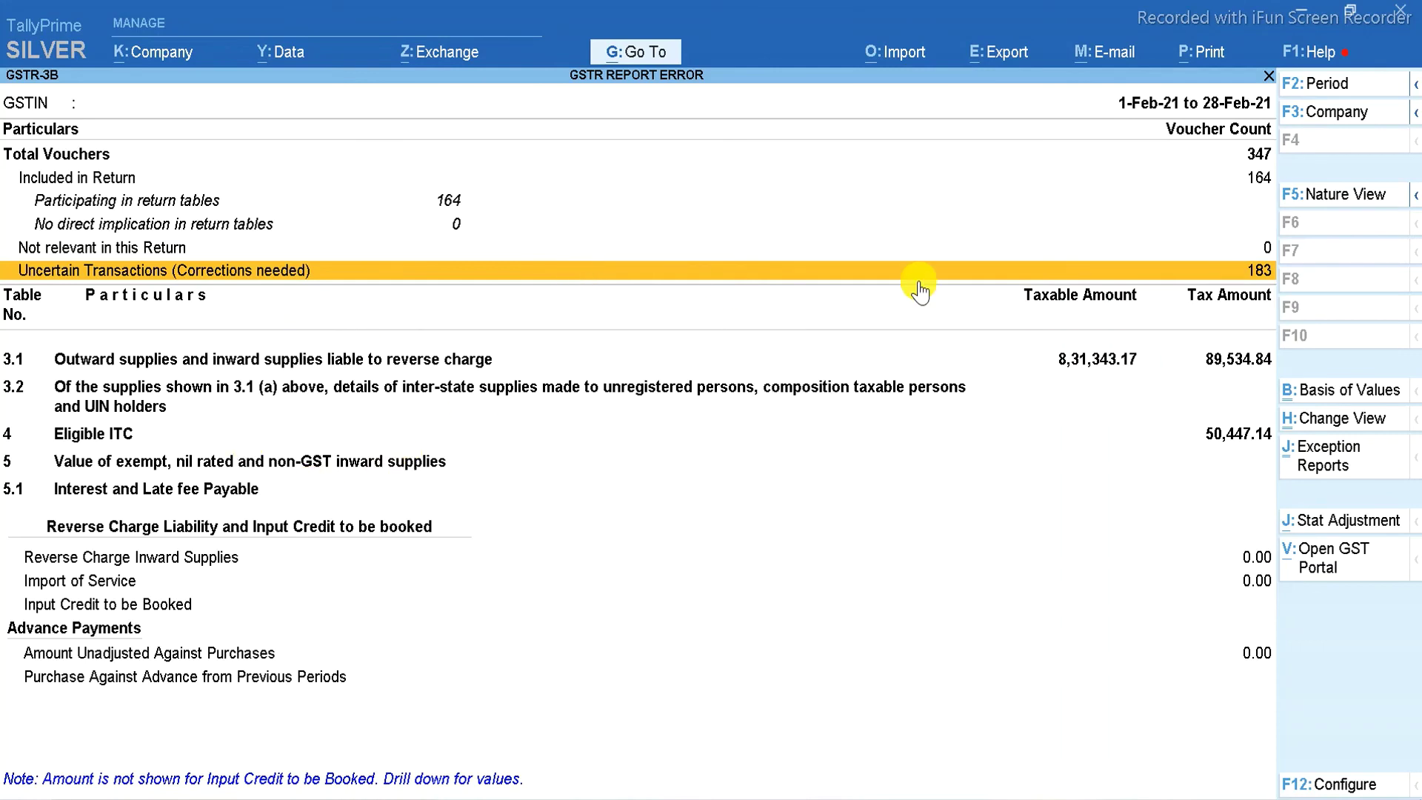
- Show GSTR-3B in detailed Nature View with tax types in separate columns
{"action": "left_click", "coordinate": [1341, 194]}
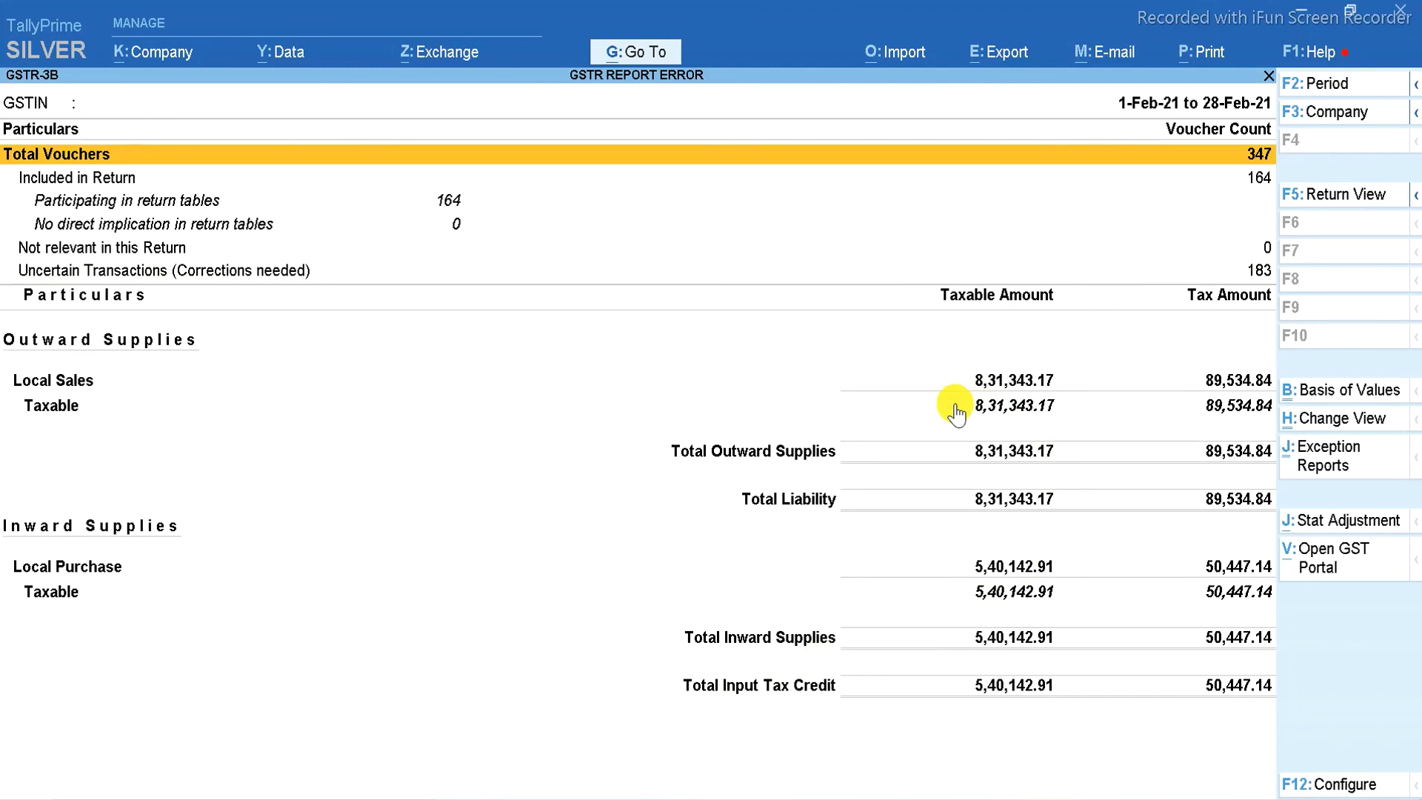
{"action": "key", "text": "alt+F5"}
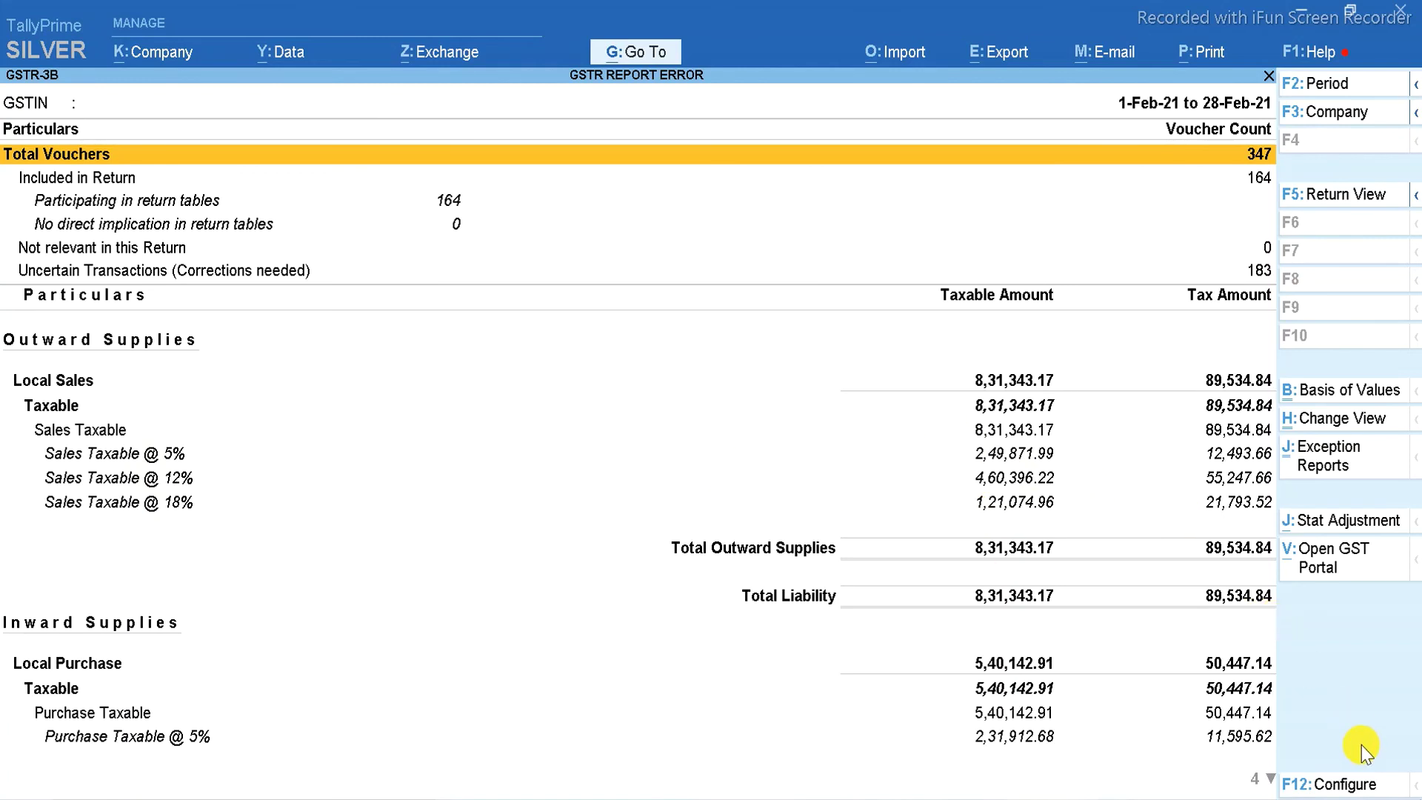
{"action": "key", "text": "F12"}
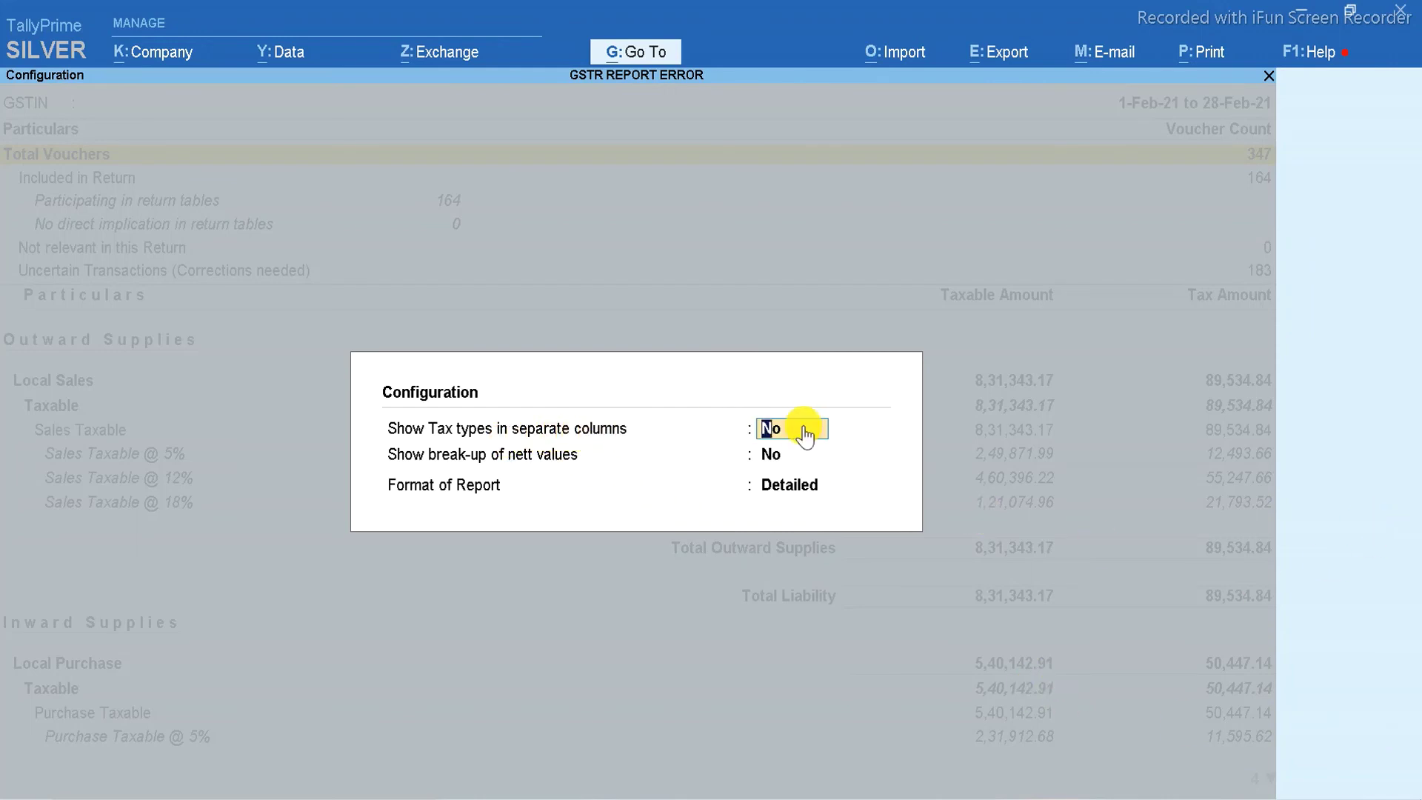
{"action": "type", "text": "y"}
{"action": "key", "text": "Return"}
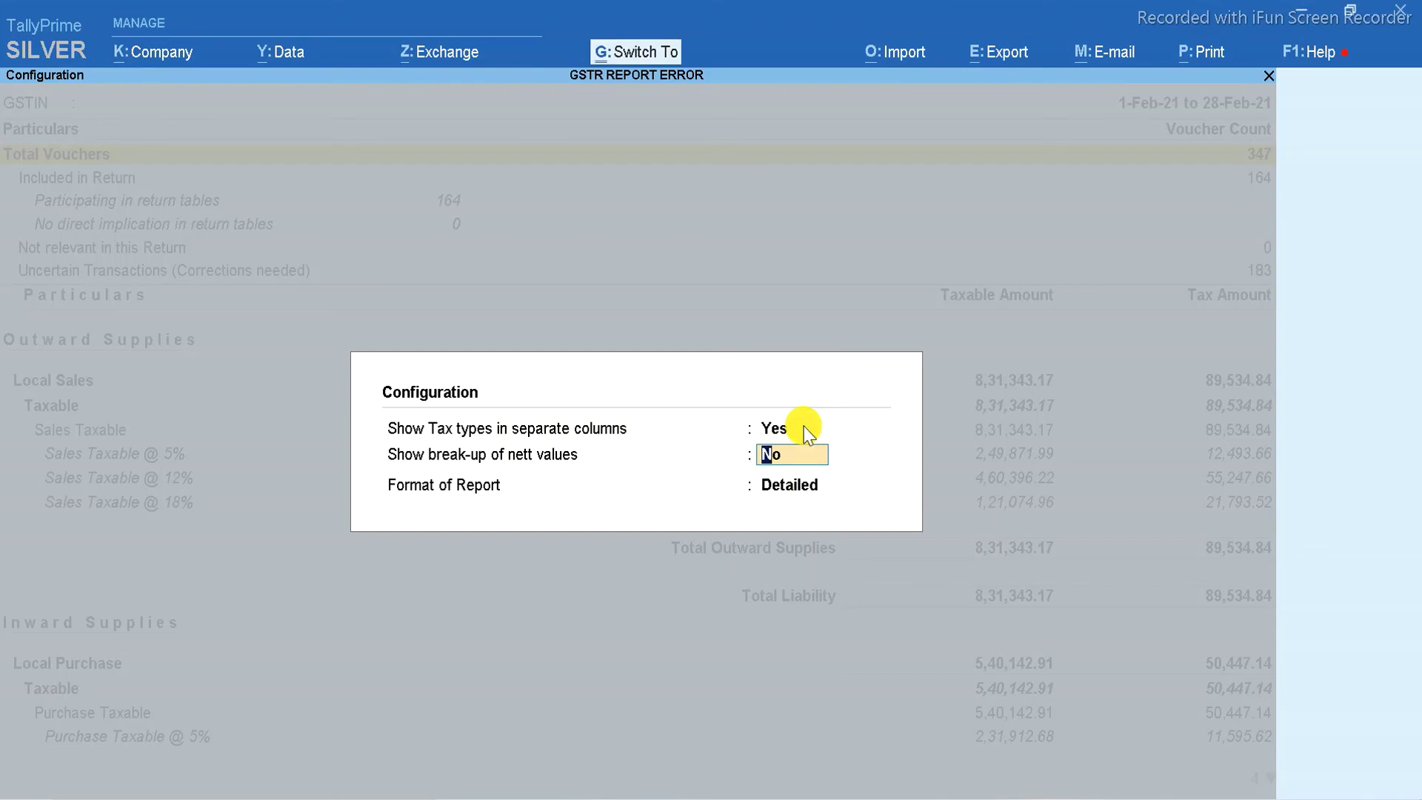
{"action": "key", "text": "ctrl+a"}
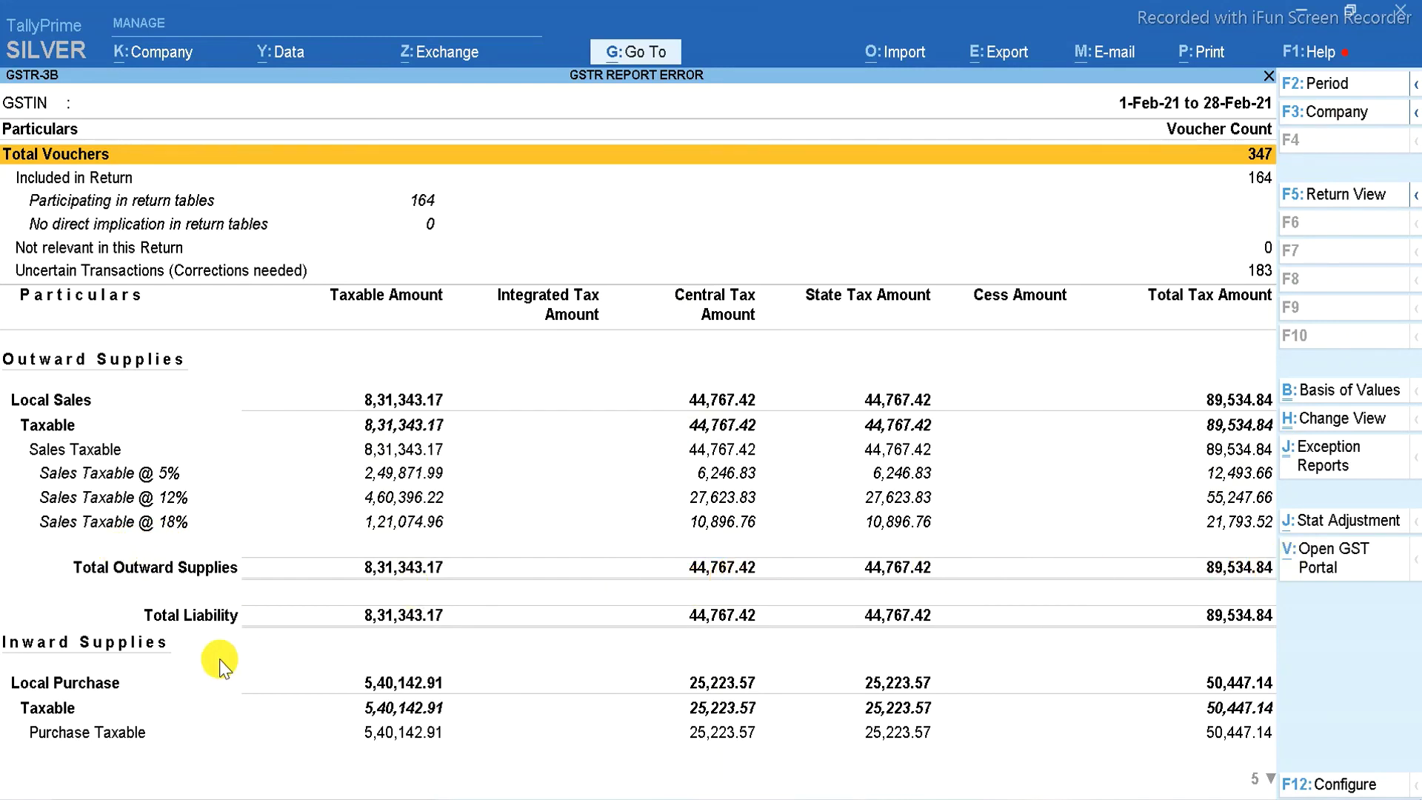
- Review the GSTR-3B outward and inward supplies down to Purchase Taxable @ 18%, then close the report
{"action": "key", "text": "Down"}
{"action": "key", "text": "Down"}
{"action": "key", "text": "Down"}
{"action": "key", "text": "Down"}
{"action": "key", "text": "Down"}
{"action": "key", "text": "Down"}
{"action": "key", "text": "Down"}
{"action": "key", "text": "Down"}
{"action": "key", "text": "Down"}
{"action": "key", "text": "Down"}
{"action": "key", "text": "Down"}
{"action": "key", "text": "Down"}
{"action": "key", "text": "Down"}
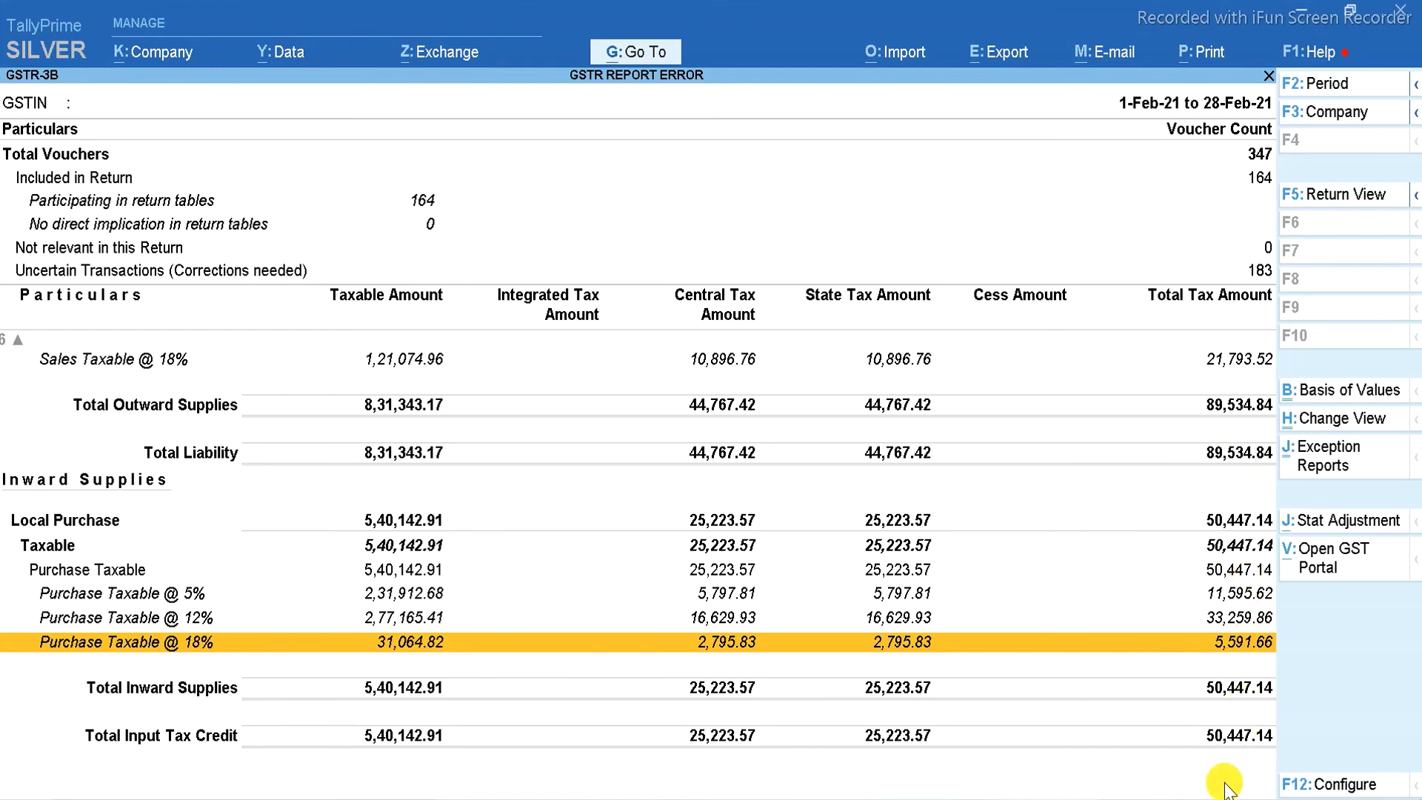
{"action": "key", "text": "Escape"}
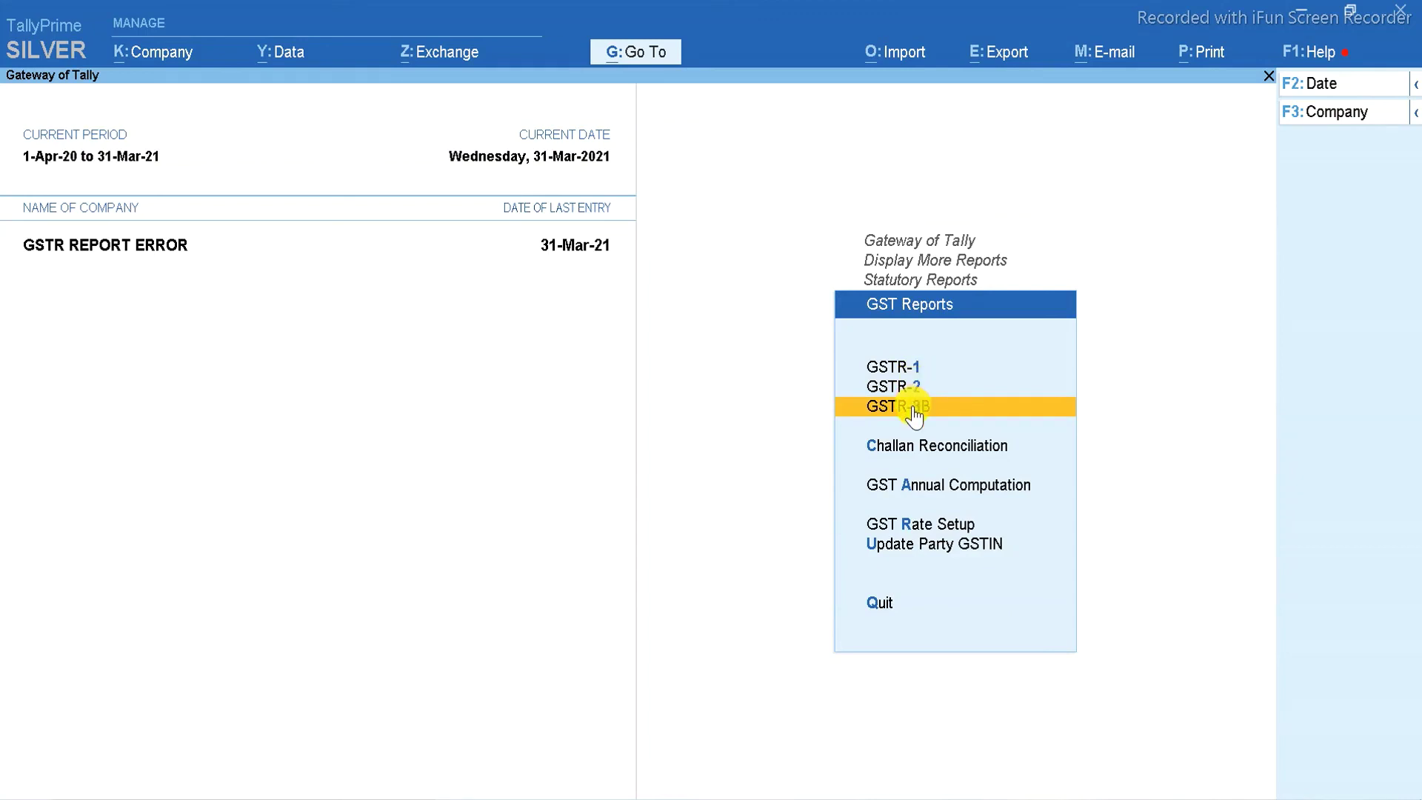
- Leave the GST and statutory reports and open the Trial Balance
{"action": "key", "text": "Escape"}
{"action": "key", "text": "Escape"}
{"action": "key", "text": "Up"}
{"action": "key", "text": "Up"}
{"action": "key", "text": "Up"}
{"action": "key", "text": "Up"}
{"action": "key", "text": "Up"}
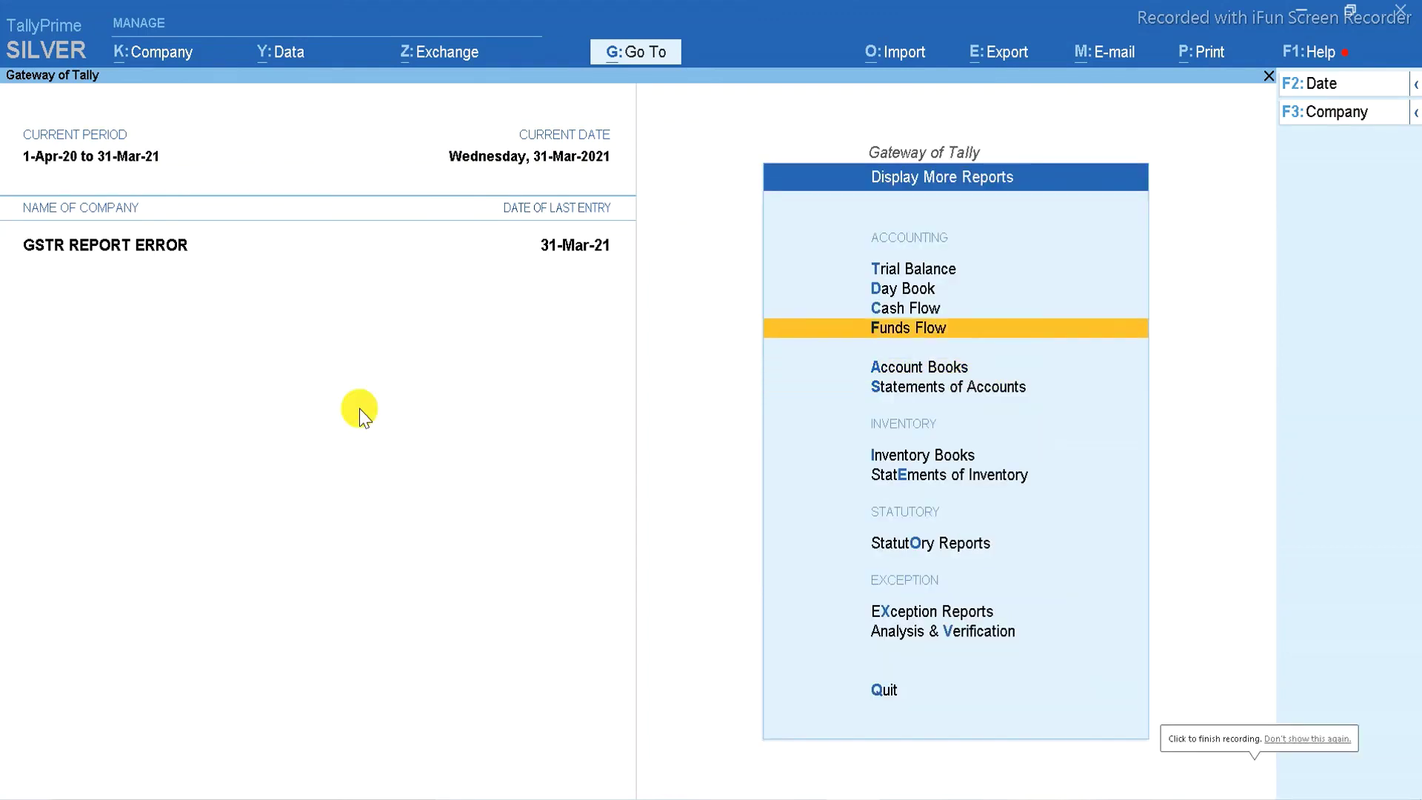
{"action": "key", "text": "Return"}
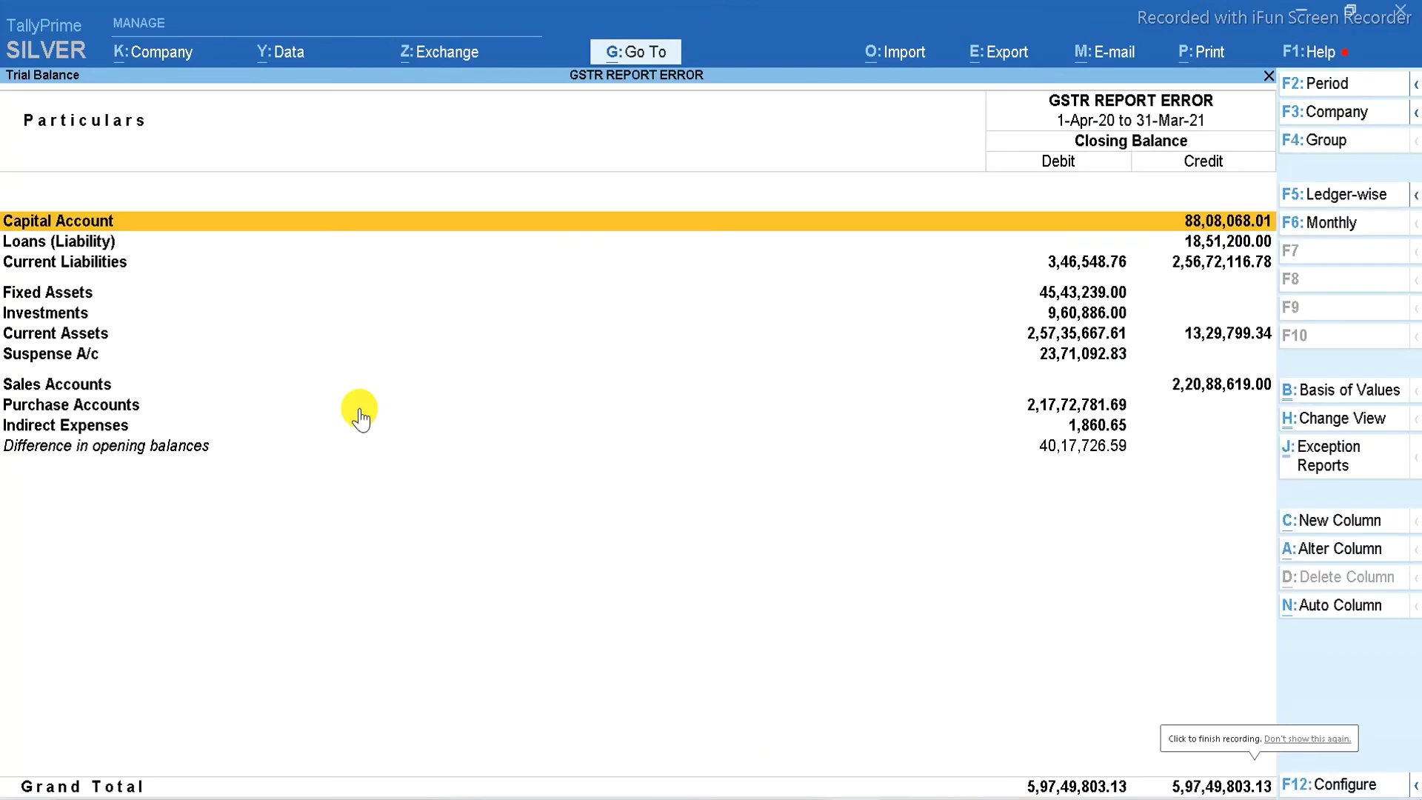
- Open the Sales Accounts group summary from the Trial Balance
{"action": "key", "text": "Down"}
{"action": "key", "text": "Down"}
{"action": "key", "text": "Down"}
{"action": "key", "text": "Down"}
{"action": "key", "text": "Down"}
{"action": "key", "text": "Down"}
{"action": "key", "text": "Down"}
{"action": "key", "text": "Return"}
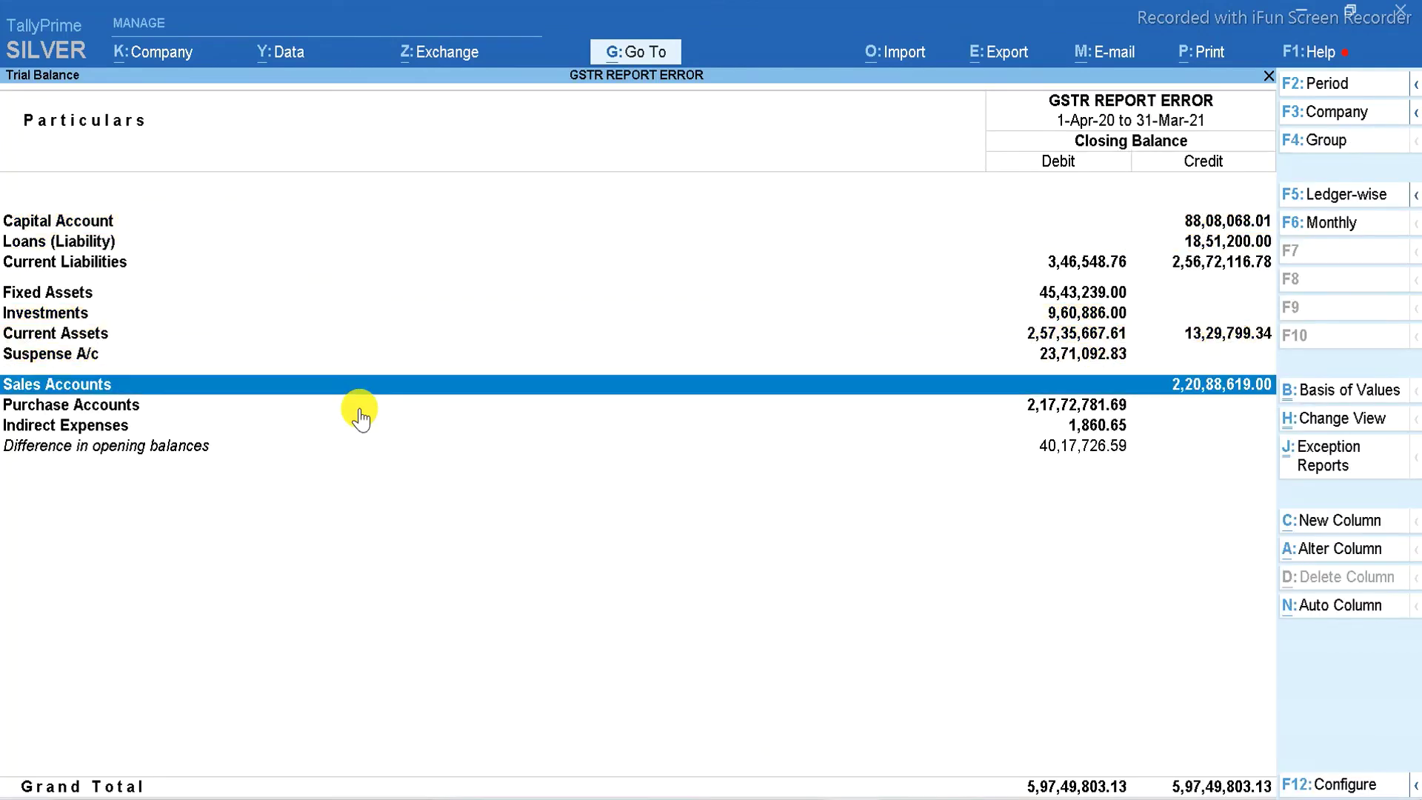
{"action": "left_click", "coordinate": [1213, 367]}
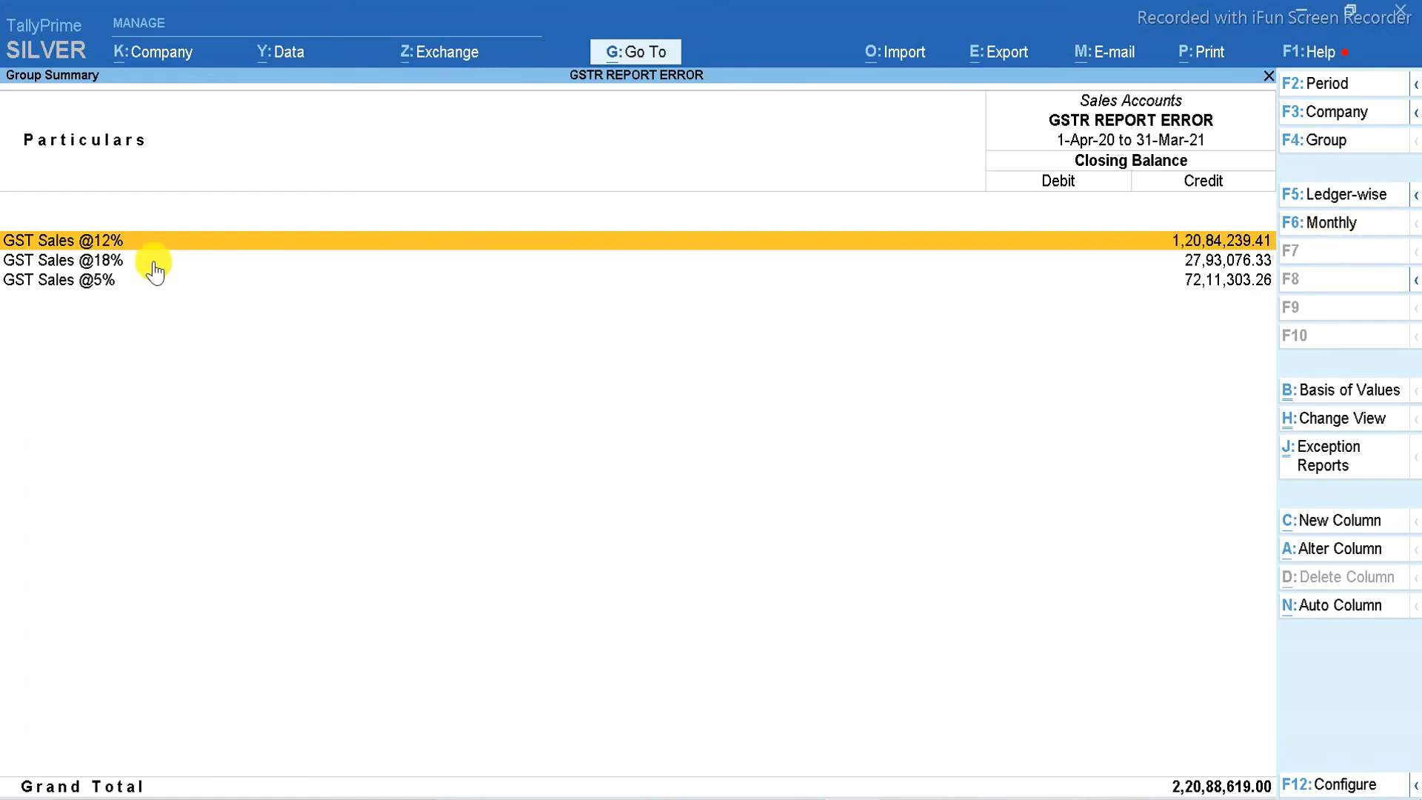
- Show Sales Accounts by month and open the February breakdown by GST sales ledger
{"action": "left_click", "coordinate": [1348, 222]}
{"action": "key", "text": "Up"}
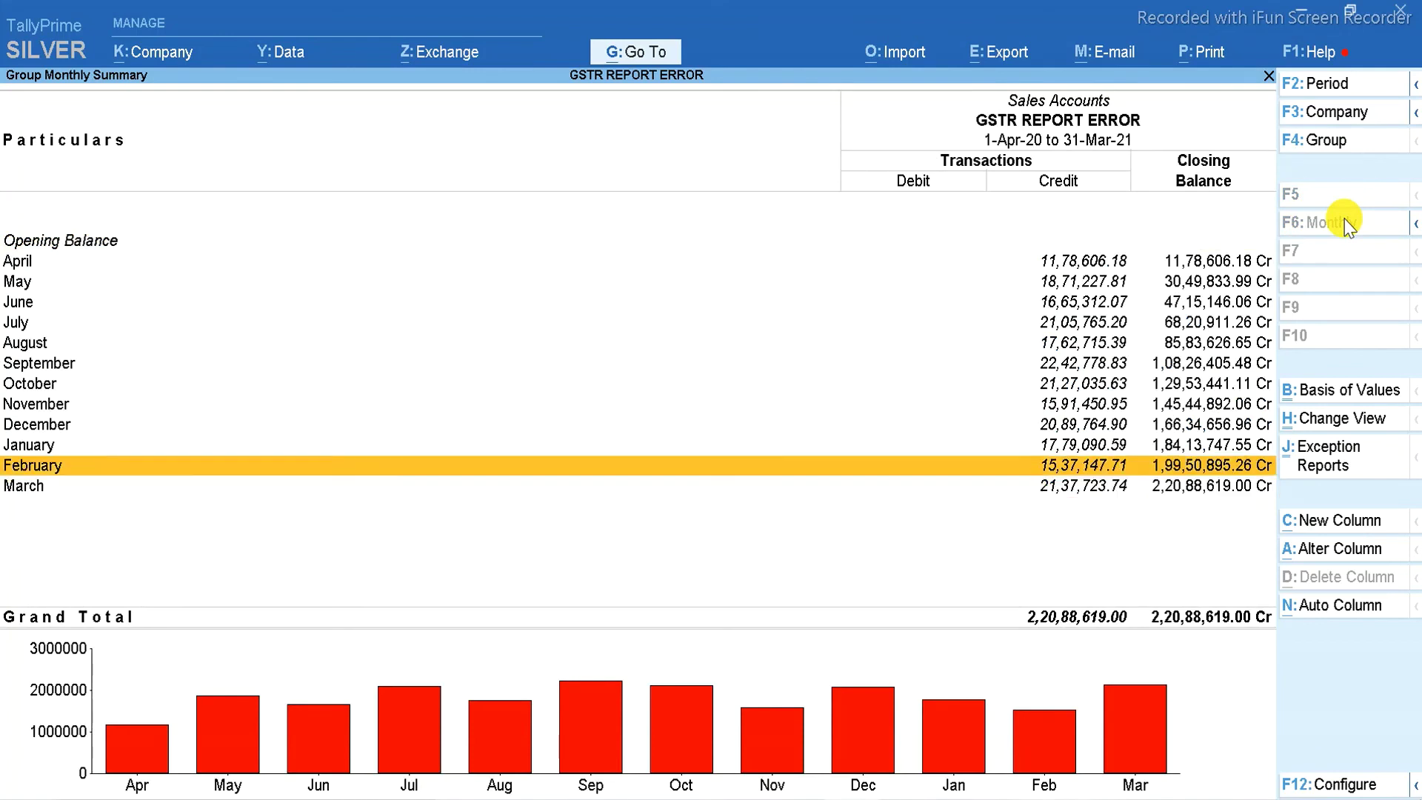
{"action": "left_click", "coordinate": [1050, 470]}
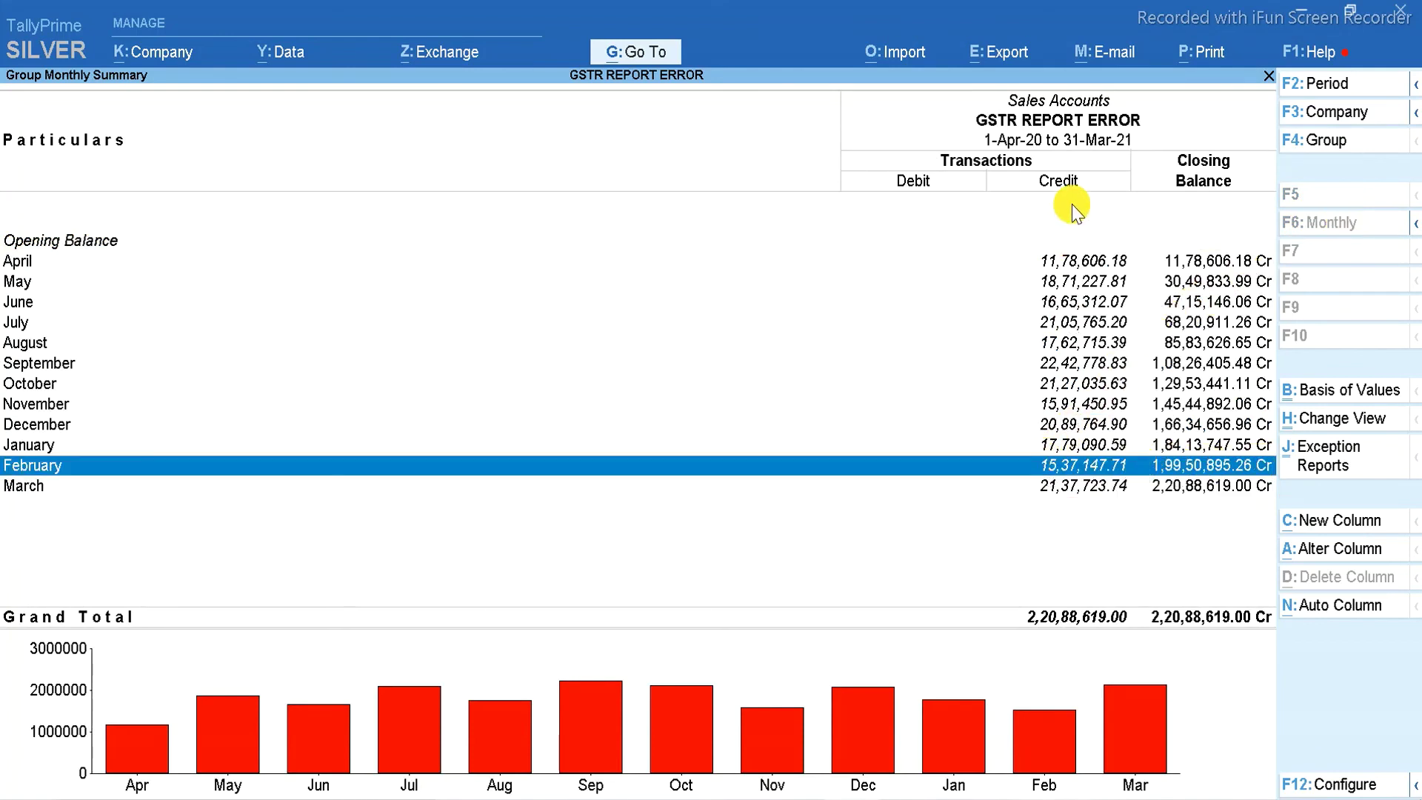
{"action": "left_click", "coordinate": [1081, 467]}
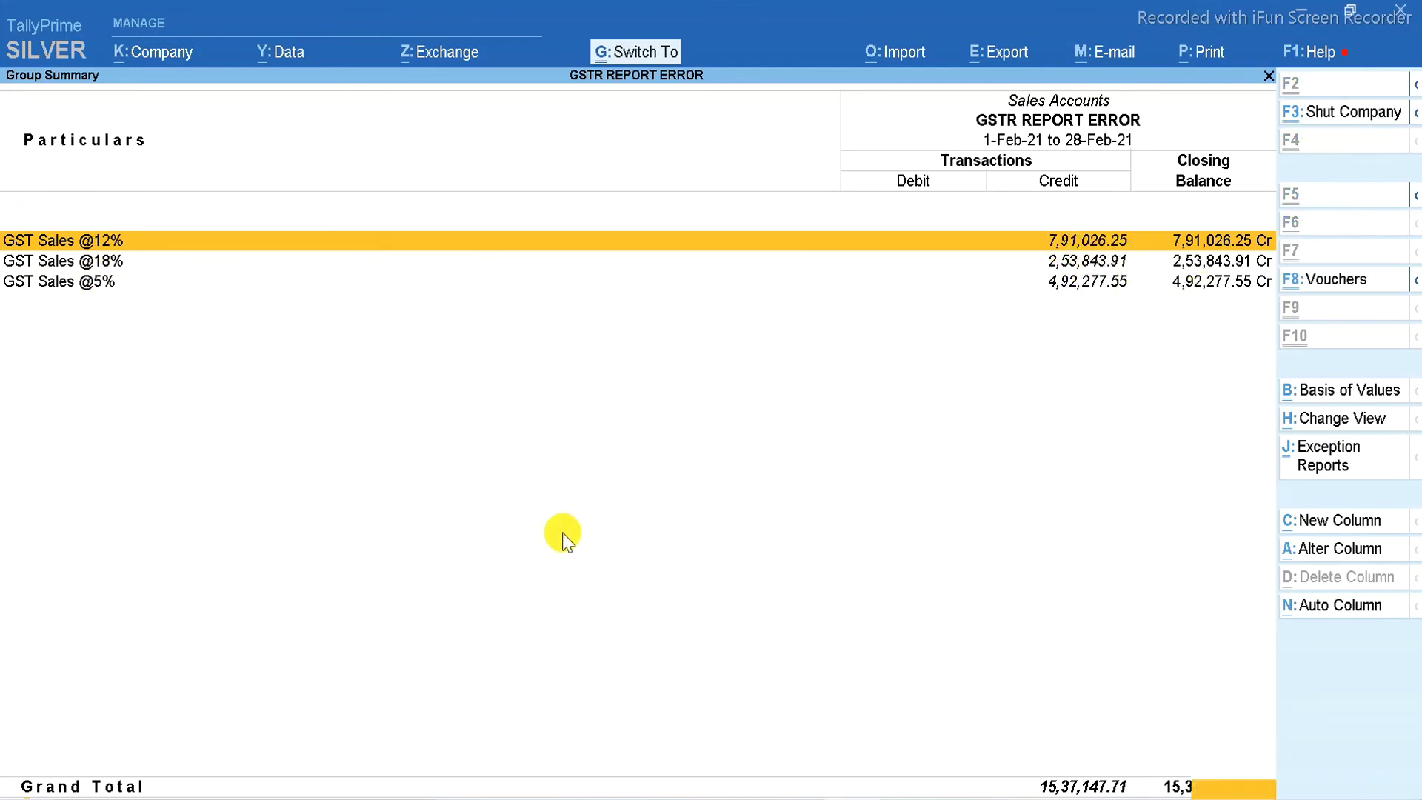
- Note the February GST sales amounts in the calculator: 791026.25 for 12%, 253843.91 for 18% and 492277.55 for 5%
{"action": "key", "text": "ctrl+n"}
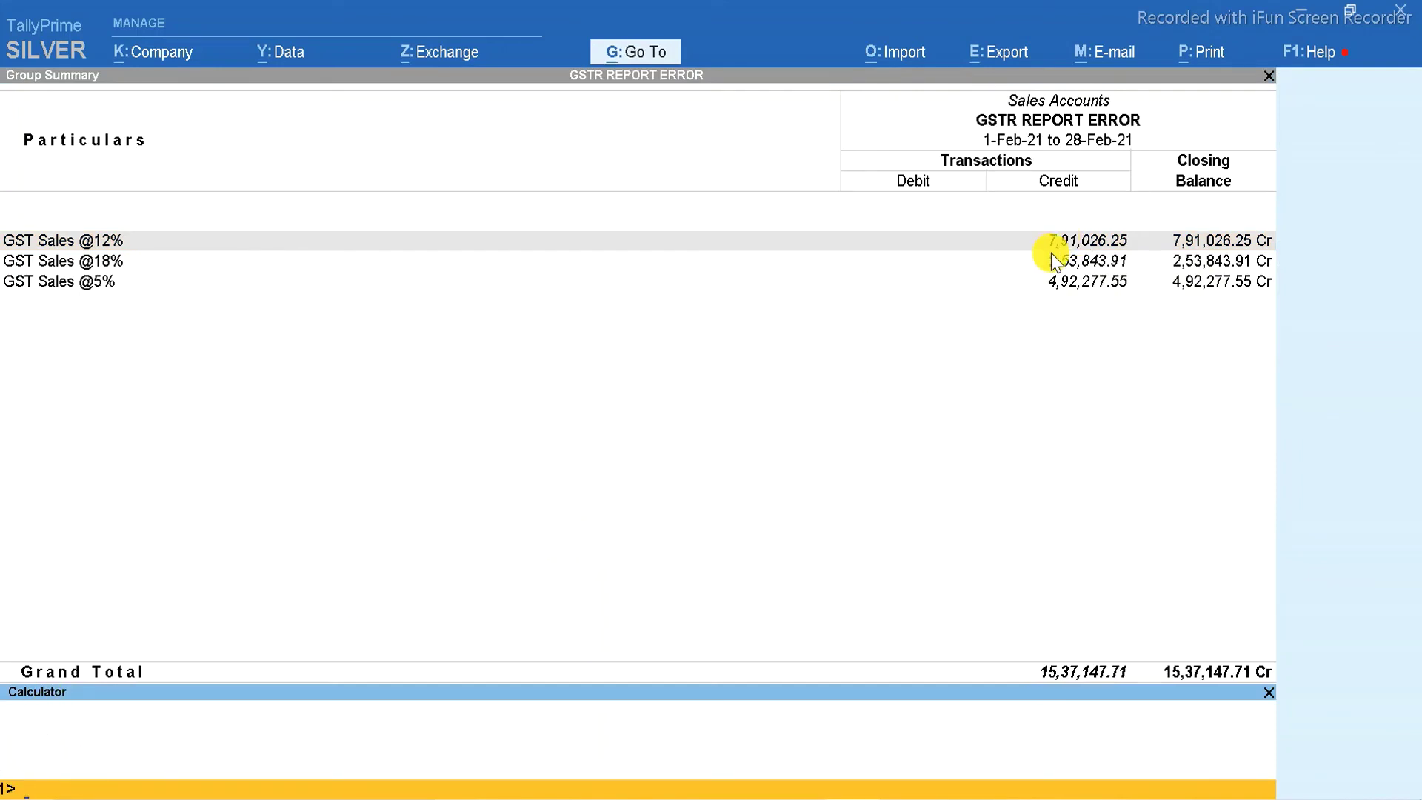
{"action": "type", "text": "791026.25"}
{"action": "key", "text": "Return"}
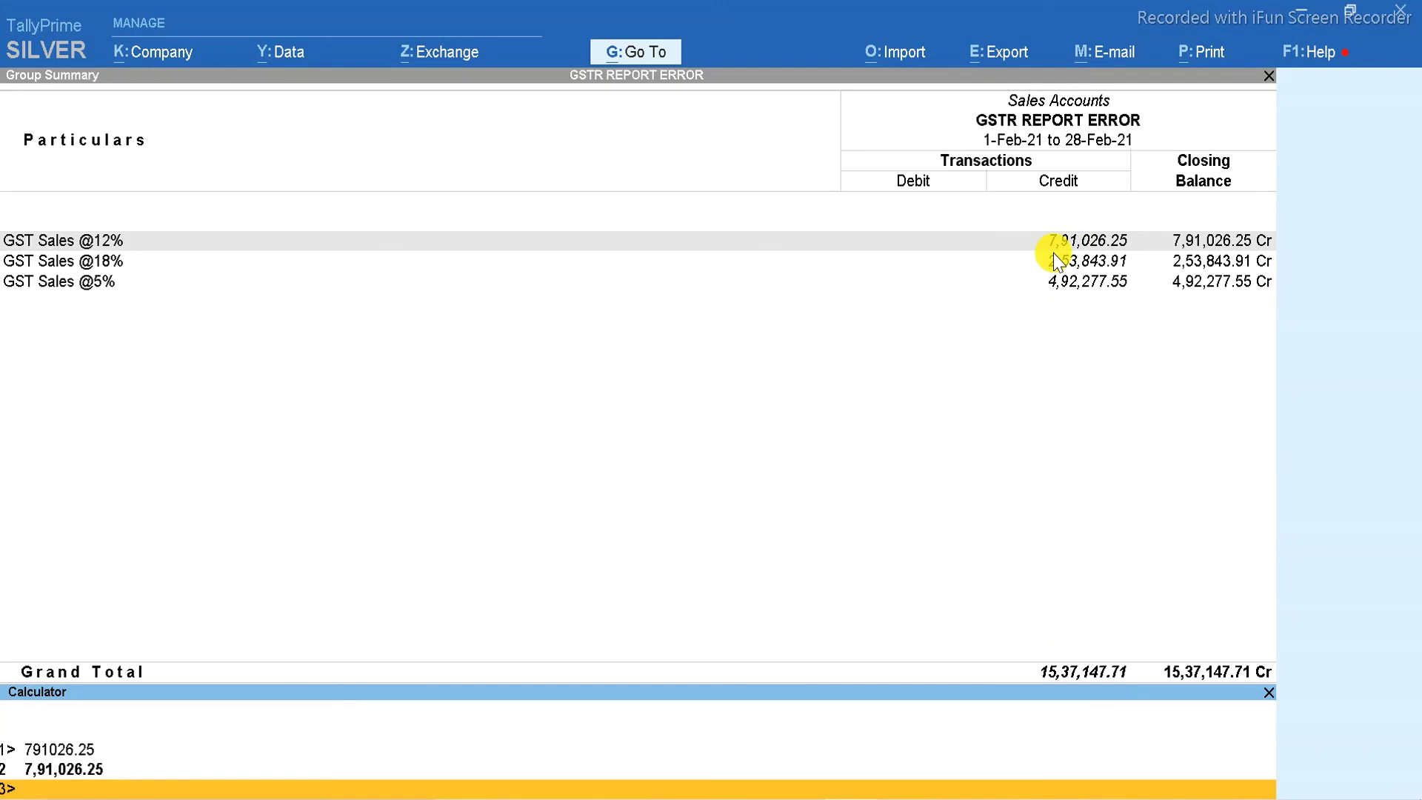
{"action": "type", "text": "253843.91"}
{"action": "key", "text": "Return"}
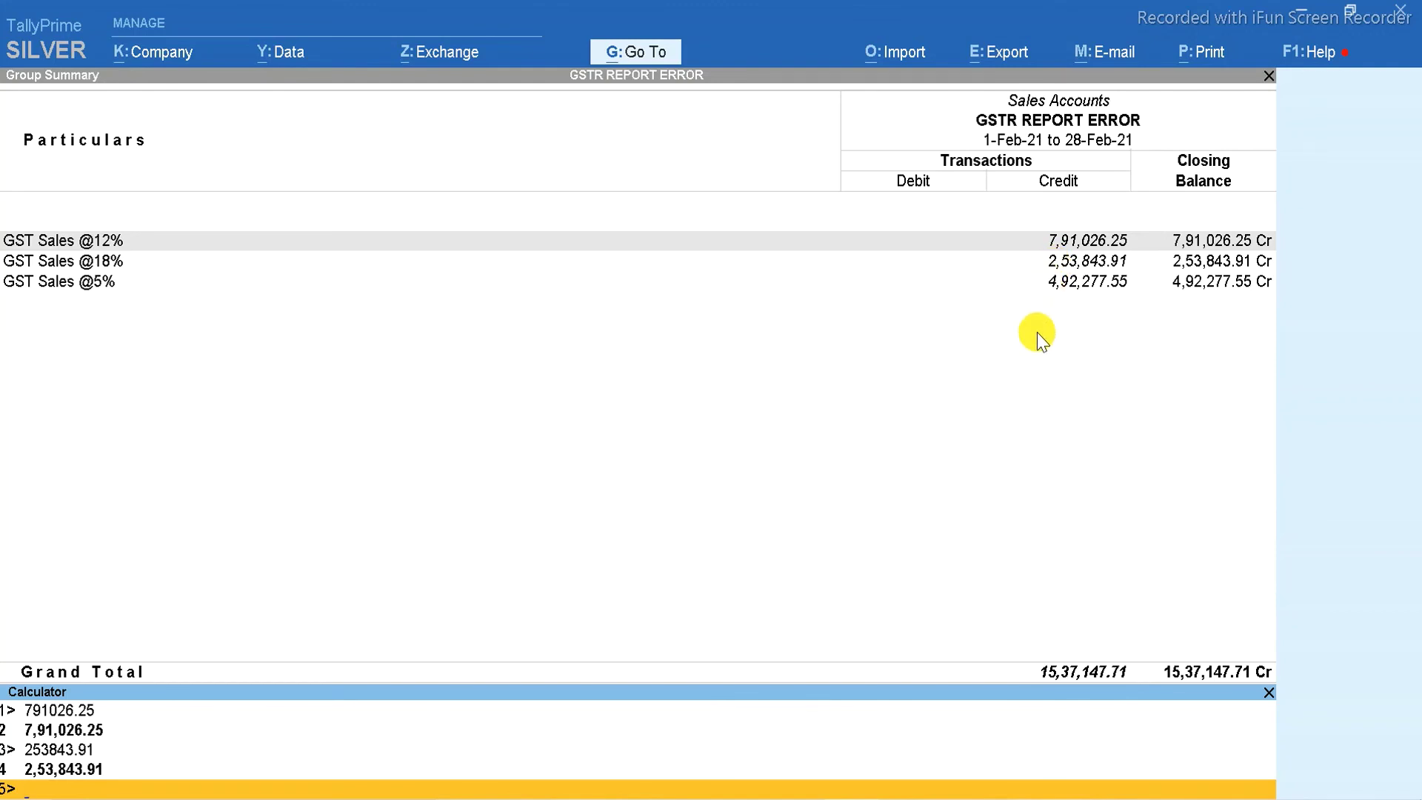
{"action": "type", "text": "492277.55"}
{"action": "key", "text": "Return"}
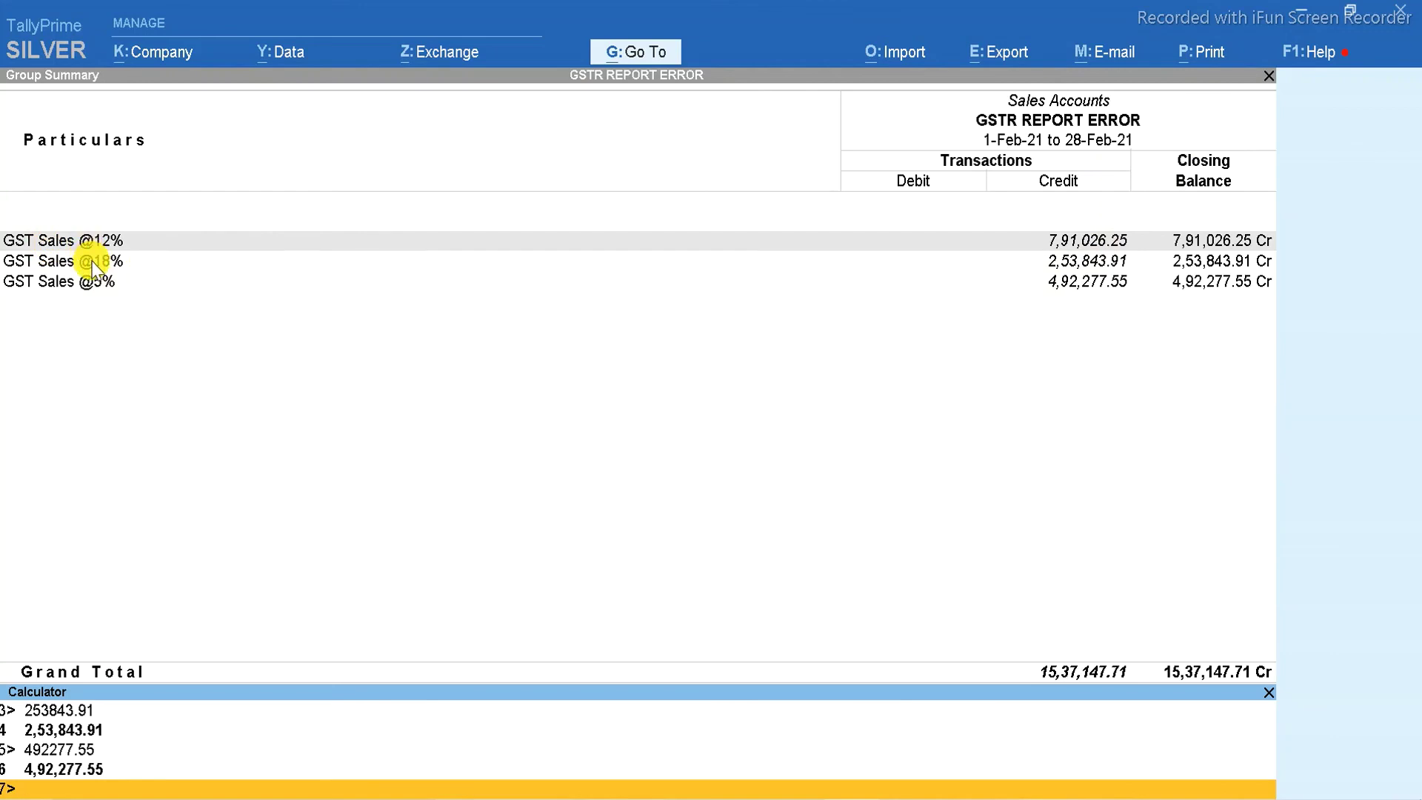
- Leave the sales summaries and open GSTR-1 with local sales broken down in detail by tax rate
{"action": "left_click", "coordinate": [137, 317]}
{"action": "key", "text": "F6"}
{"action": "key", "text": "Escape"}
{"action": "key", "text": "Escape"}
{"action": "key", "text": "Escape"}
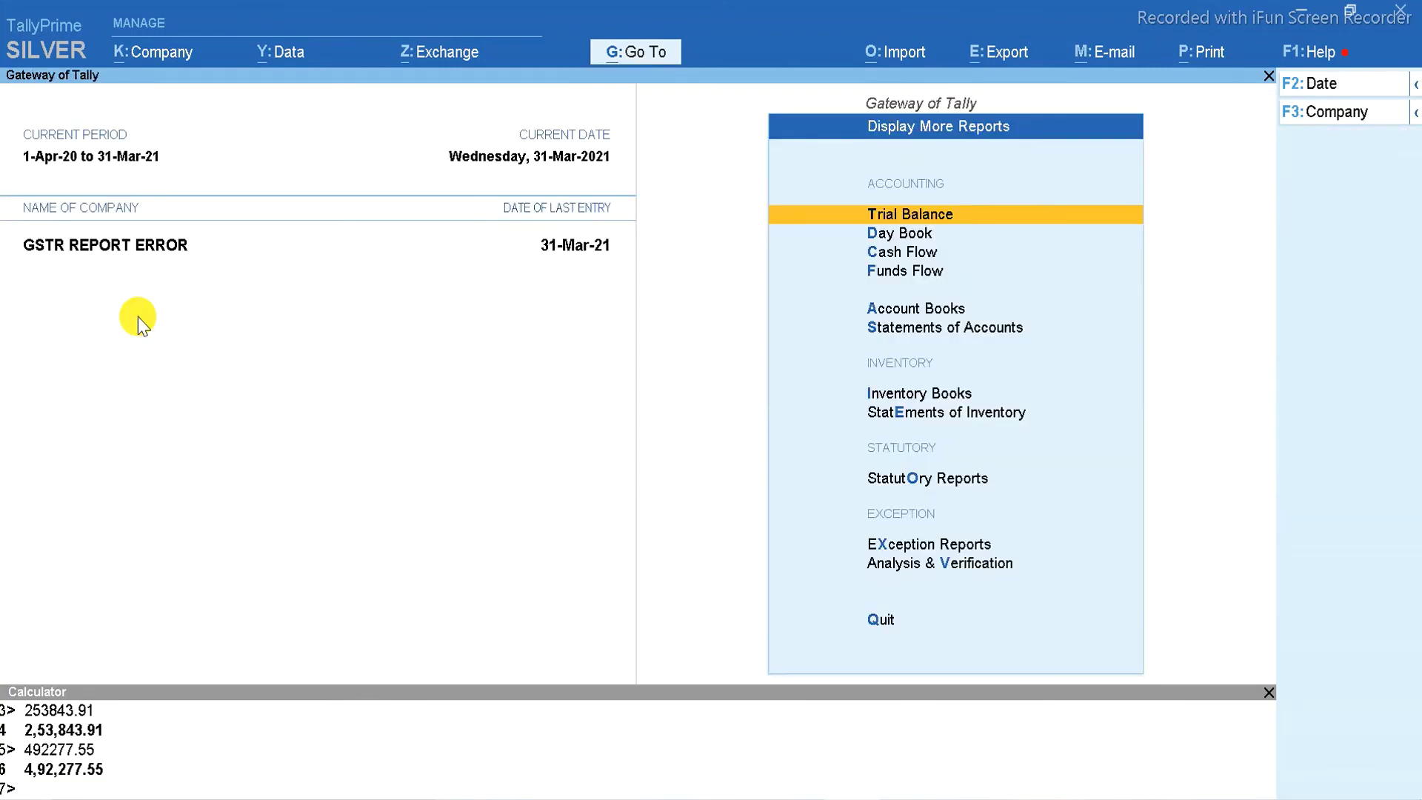
{"action": "key", "text": "Escape"}
{"action": "key", "text": "Return"}
{"action": "key", "text": "Return"}
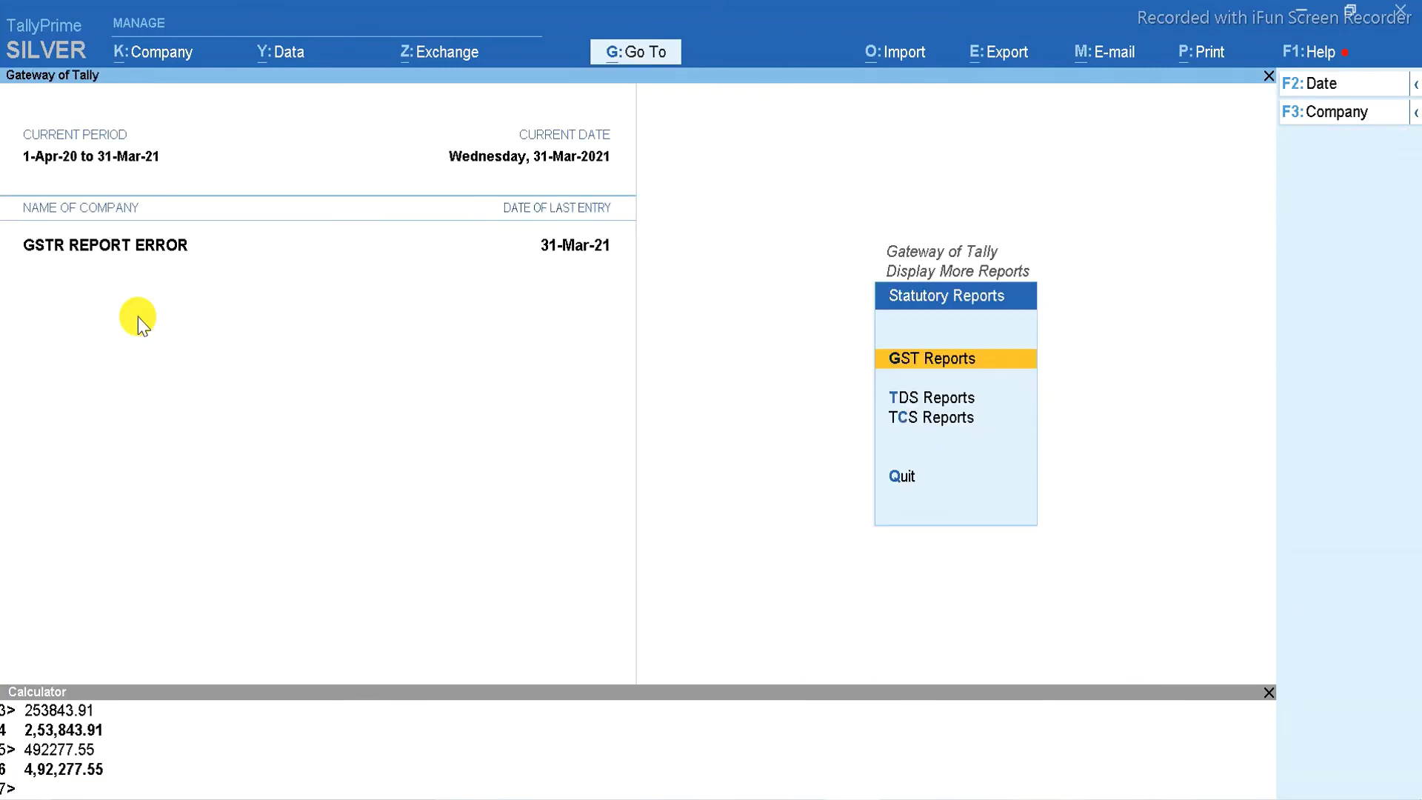
{"action": "key", "text": "Return"}
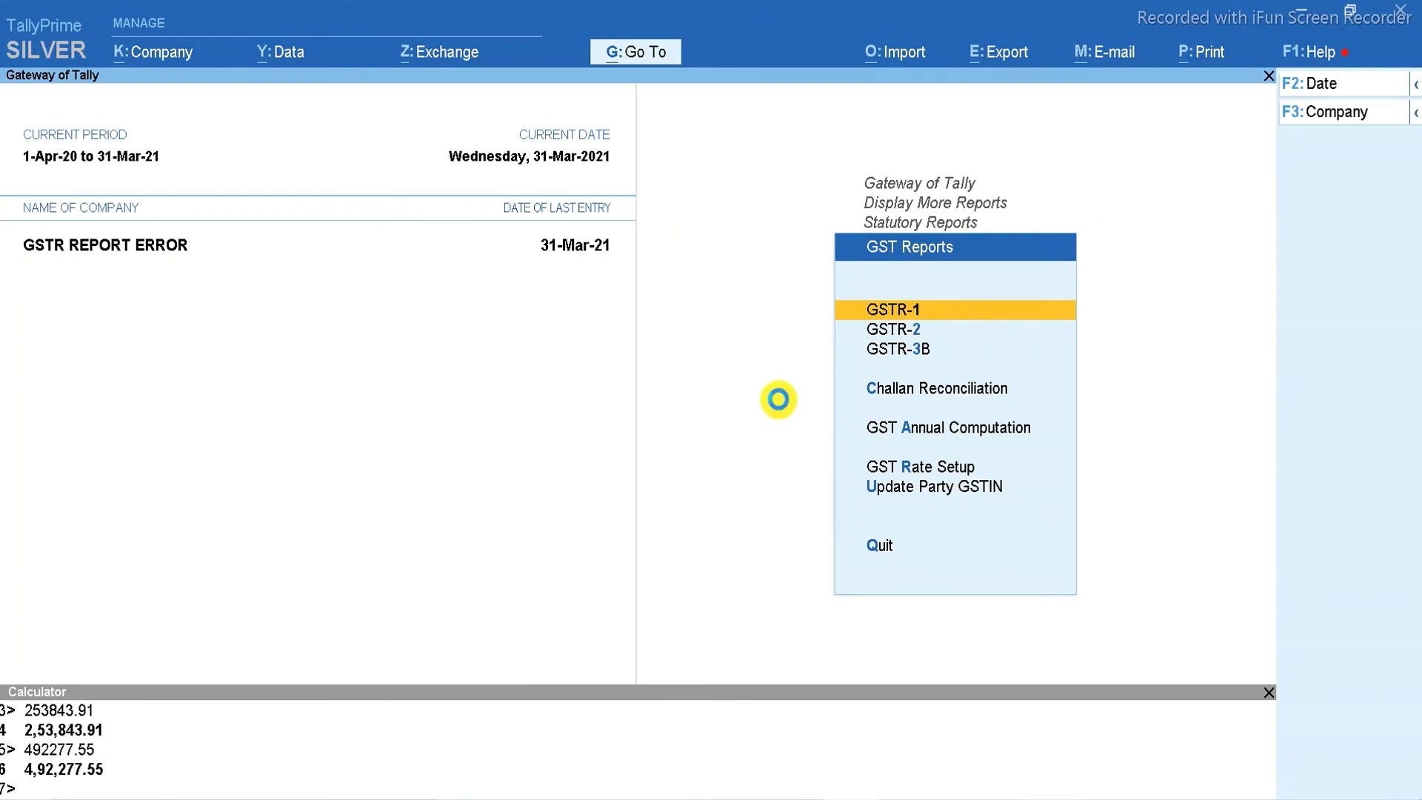
{"action": "key", "text": "Return"}
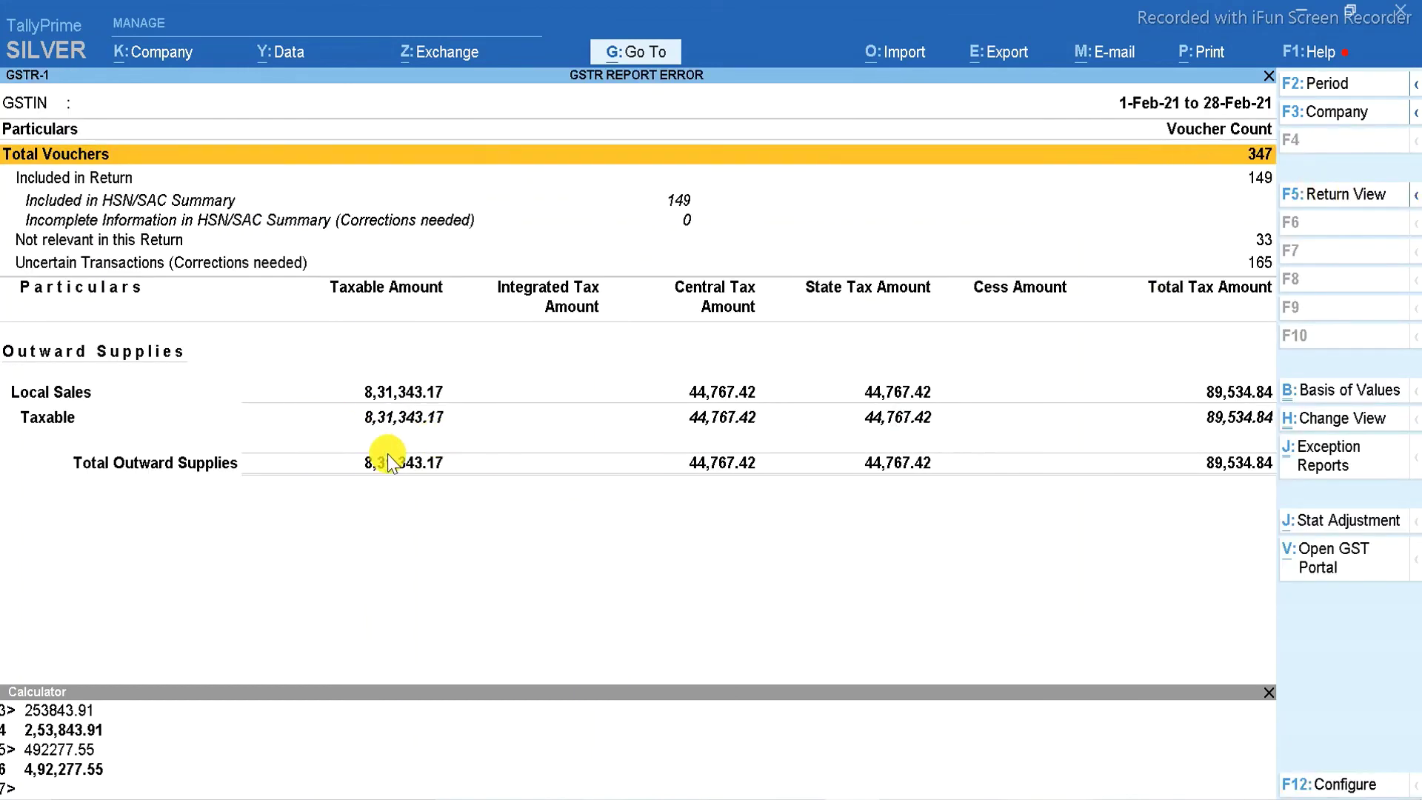
{"action": "key", "text": "alt+F5"}
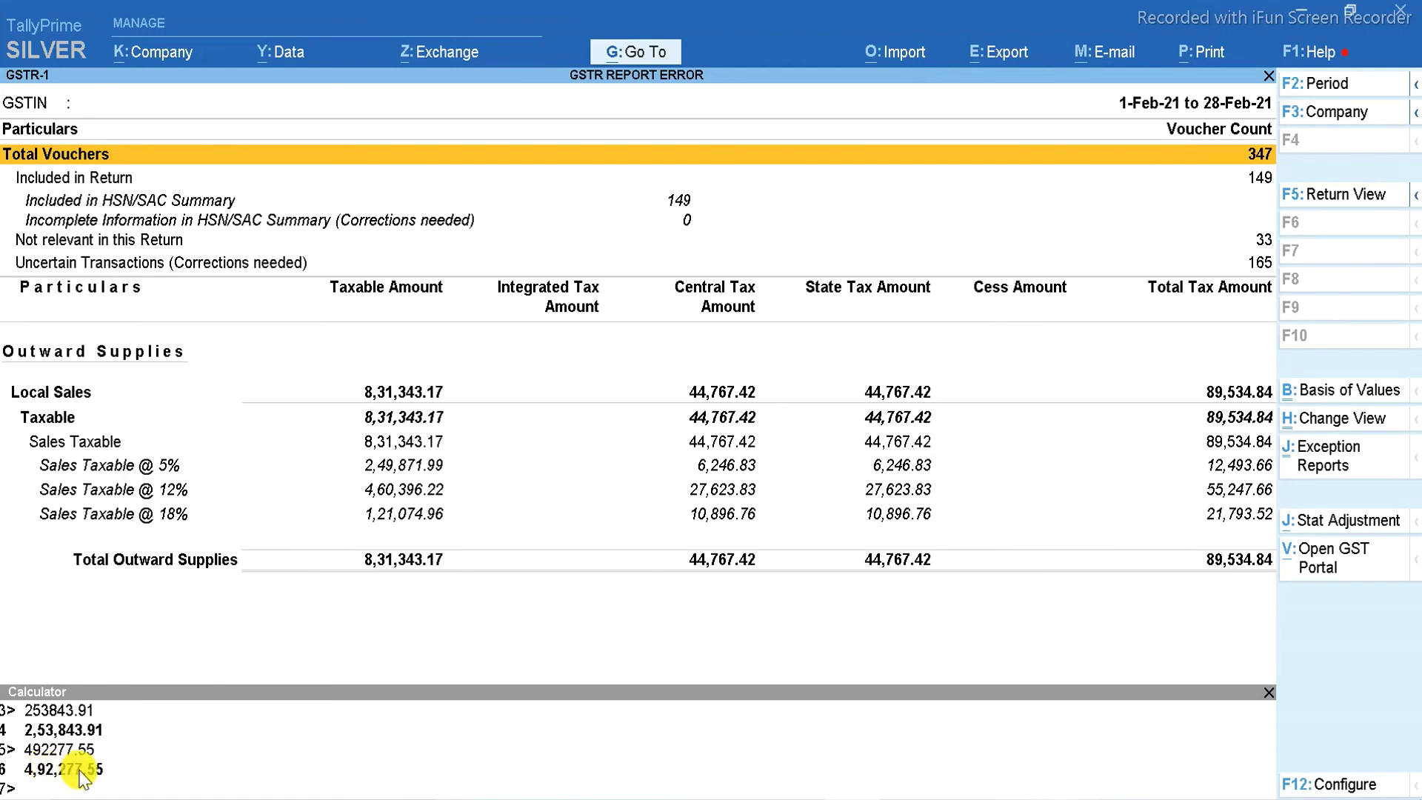
- Compare the GSTR-1 taxable sales per rate with the ledger amounts noted in the calculator
{"action": "left_click", "coordinate": [386, 470]}
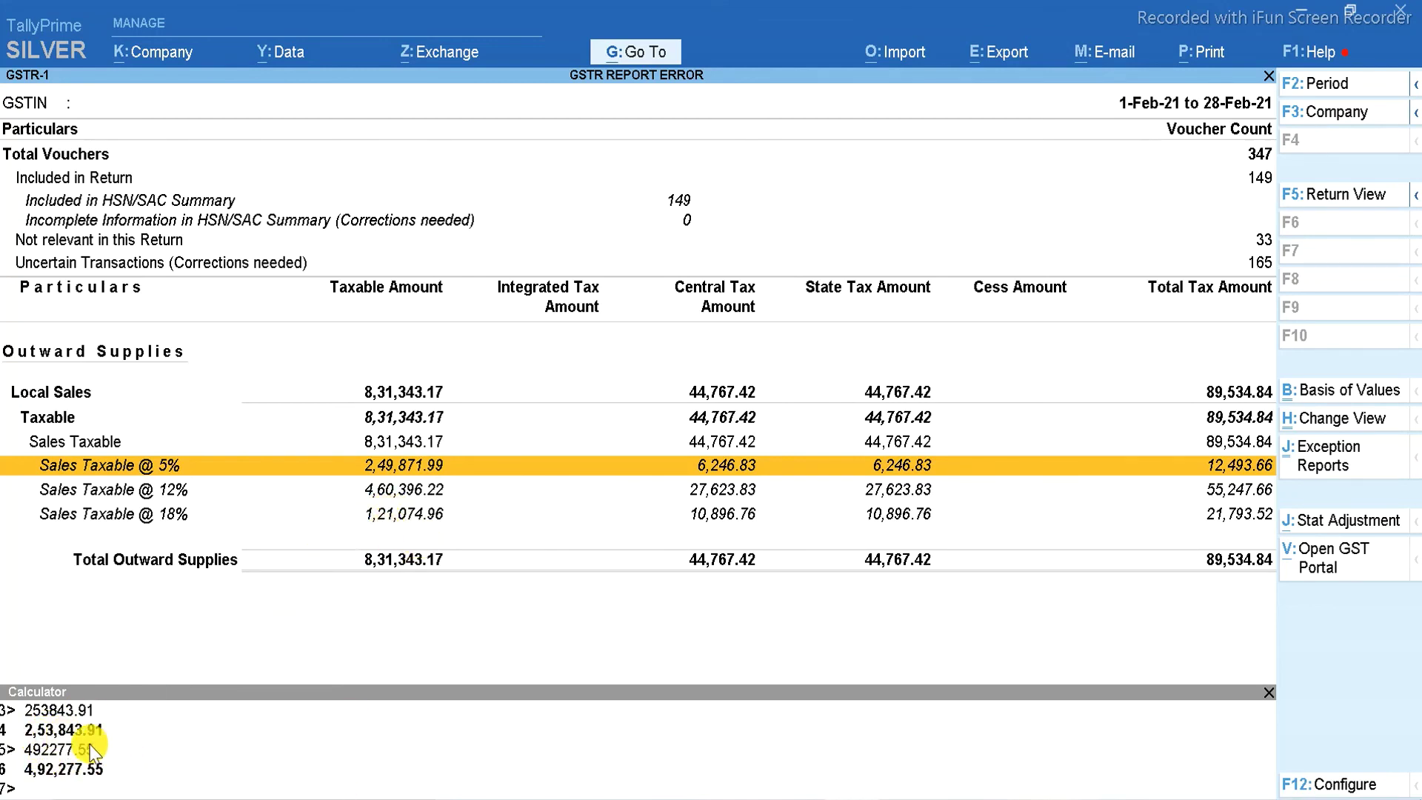
{"action": "key", "text": "ctrl+n"}
{"action": "key", "text": "Up"}
{"action": "key", "text": "Up"}
{"action": "key", "text": "Up"}
{"action": "key", "text": "Up"}
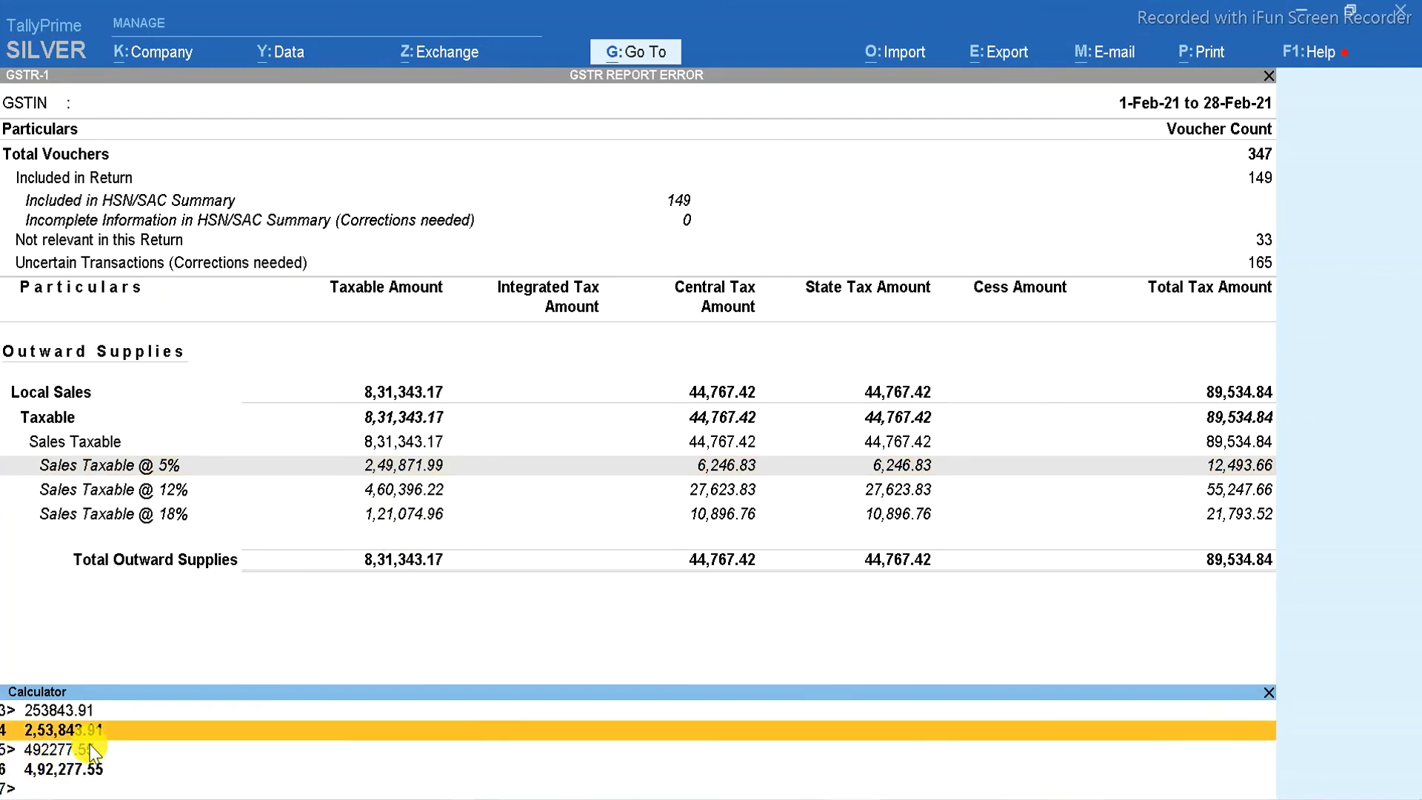
{"action": "key", "text": "Up"}
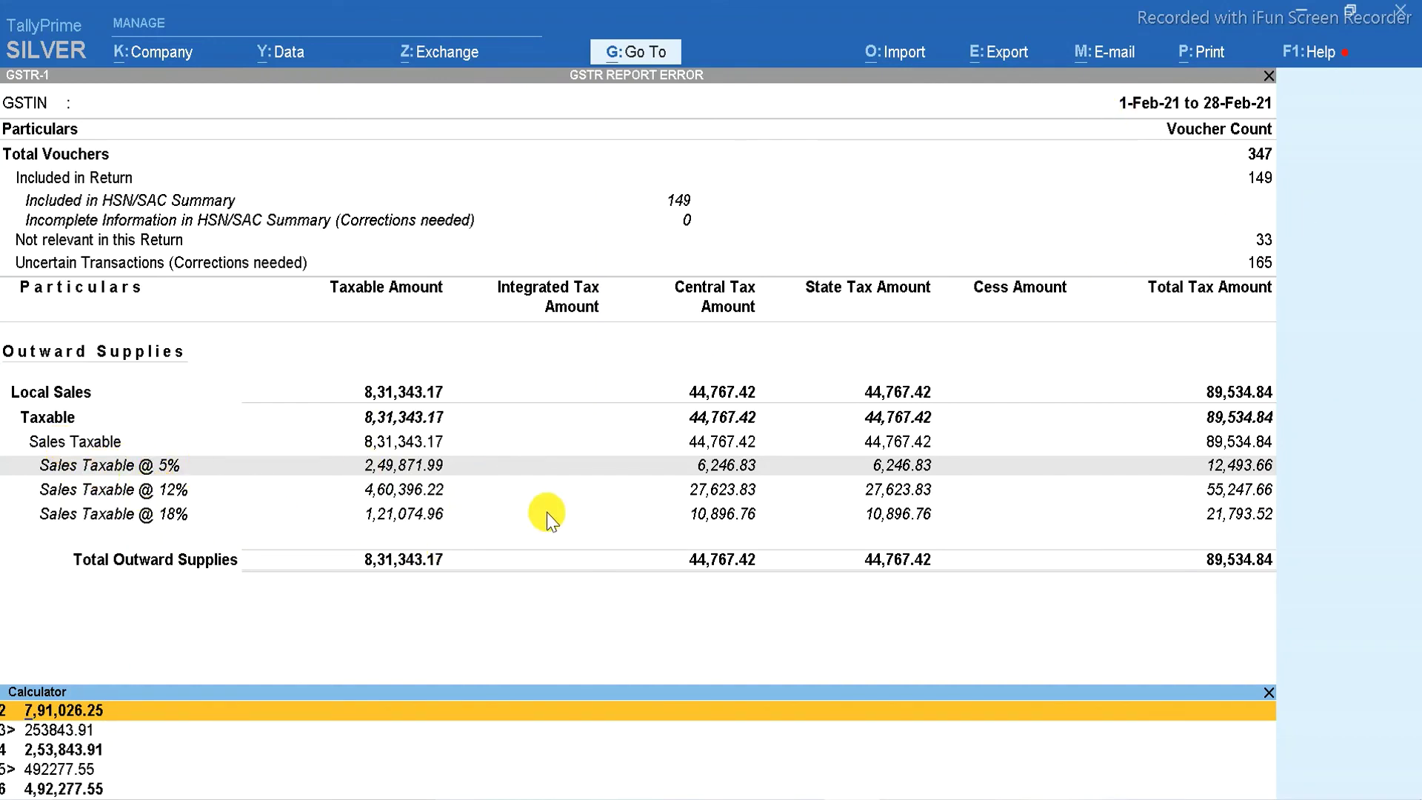
- Close the calculator and the GSTR-1 report and return to the Gateway of Tally
{"action": "key", "text": "Escape"}
{"action": "left_click", "coordinate": [676, 654]}
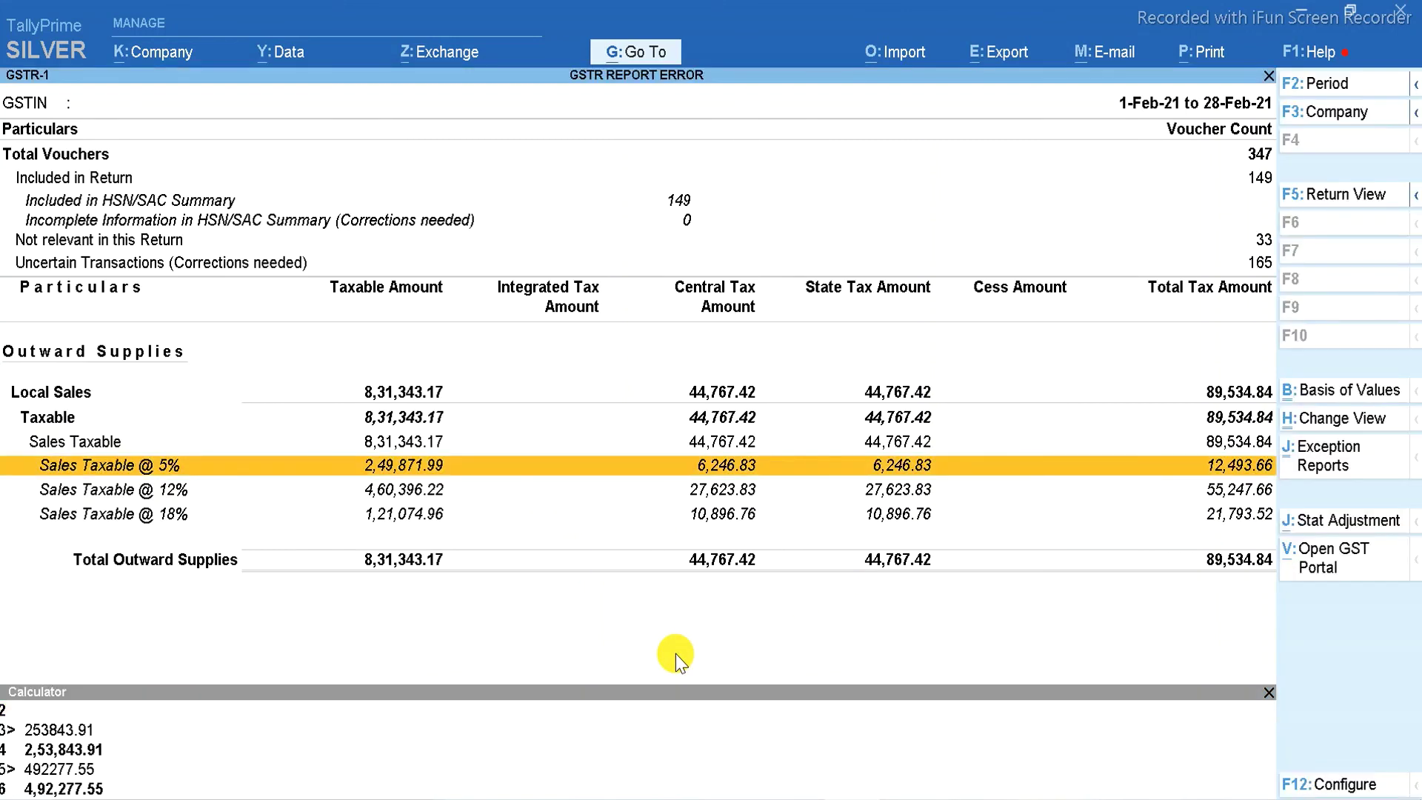
{"action": "left_click", "coordinate": [1268, 690]}
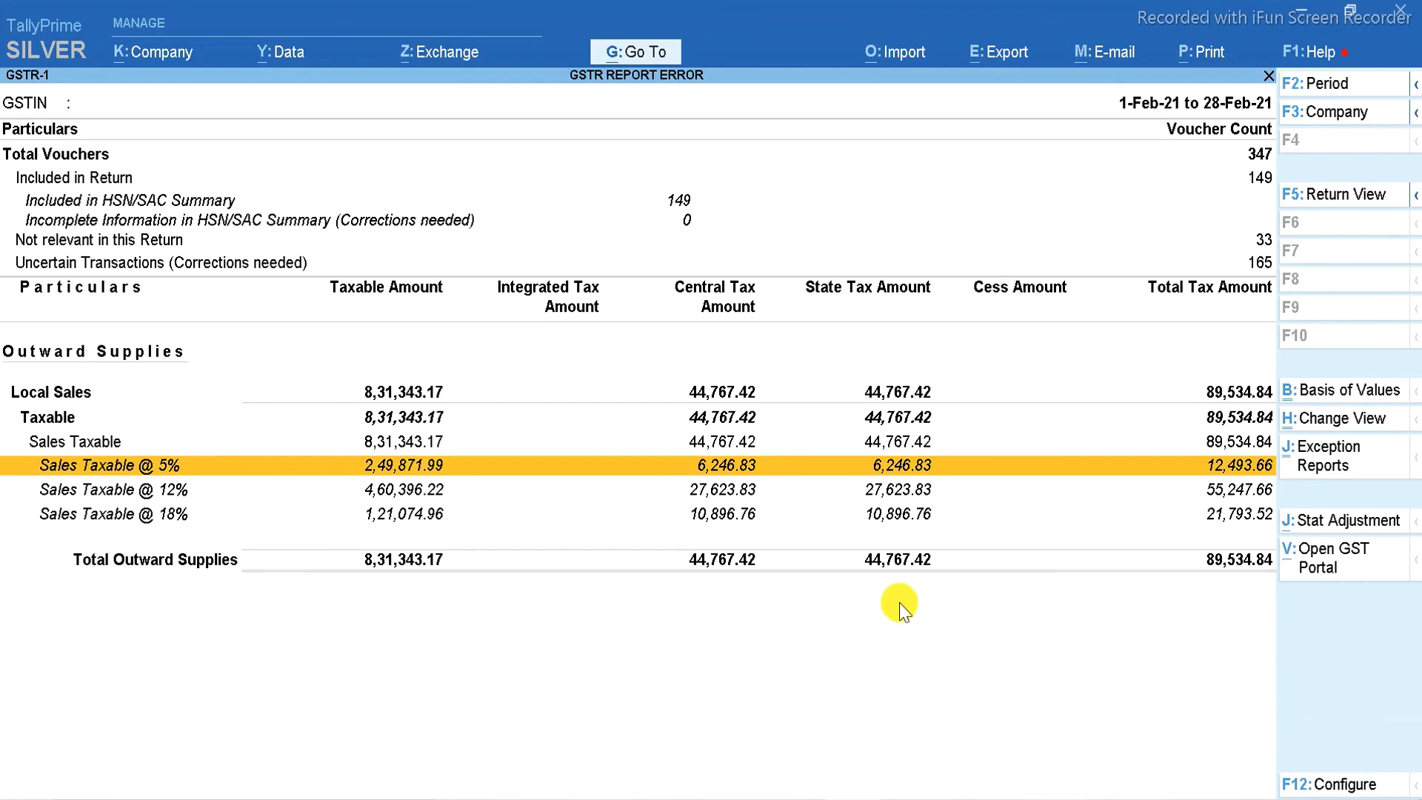
{"action": "key", "text": "Escape"}
{"action": "key", "text": "Escape"}
{"action": "key", "text": "Escape"}
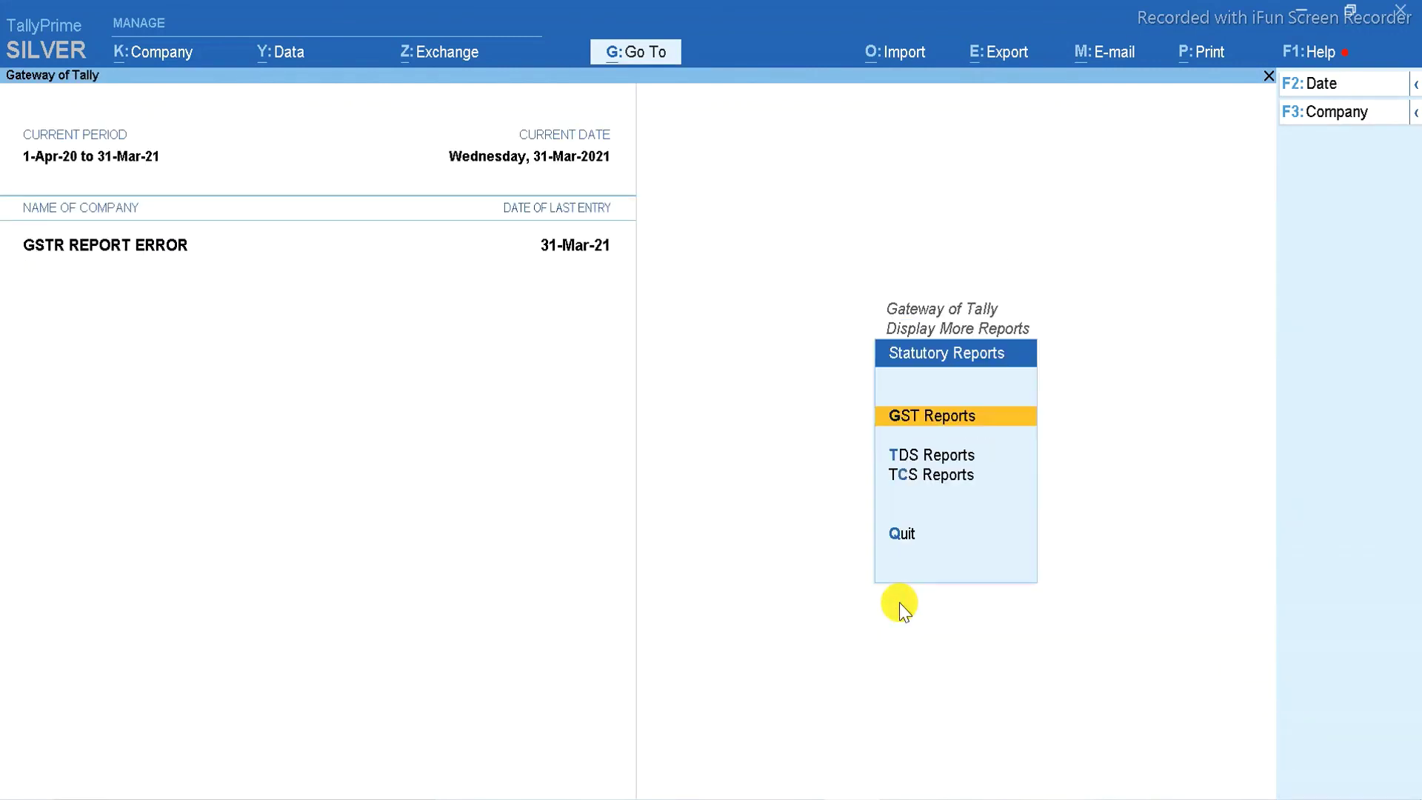
{"action": "key", "text": "Escape"}
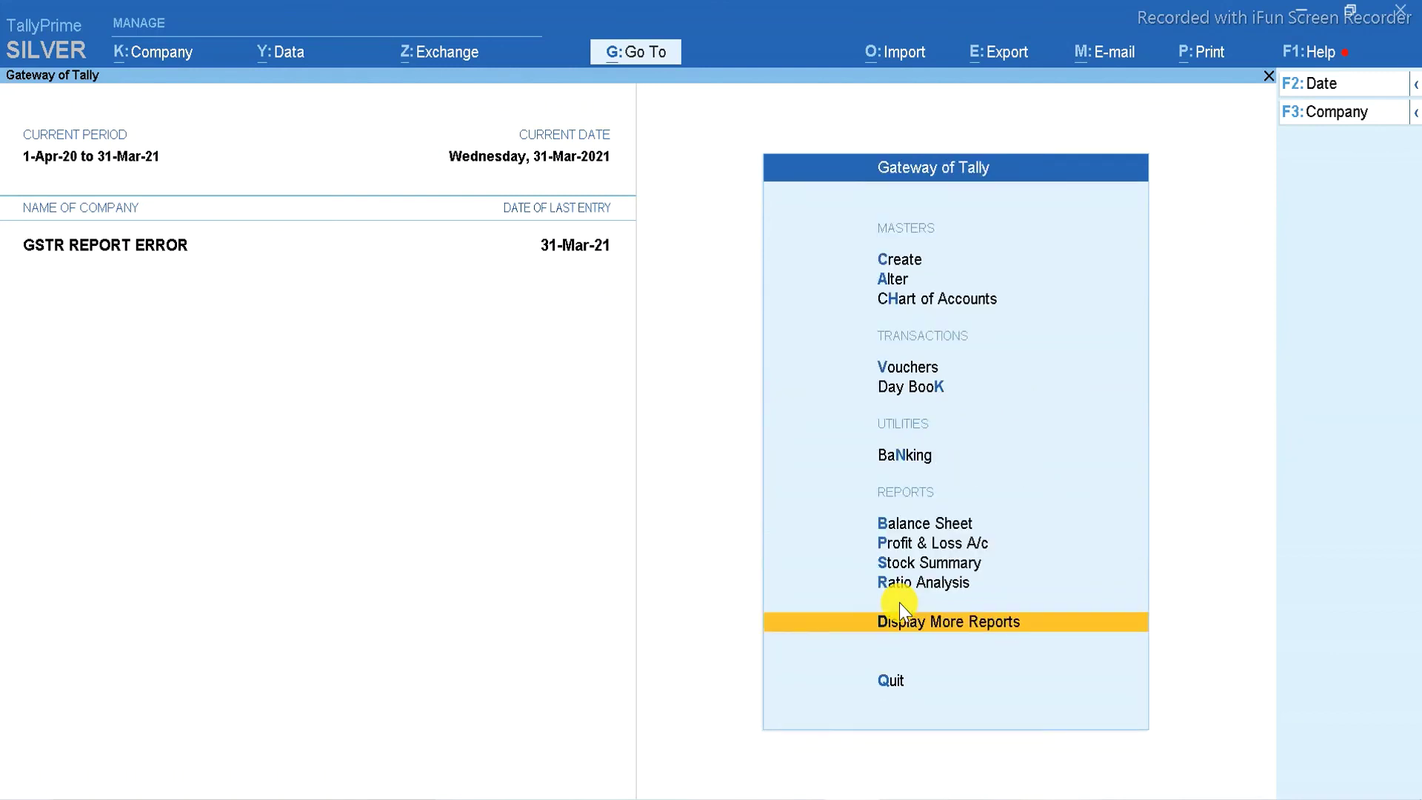